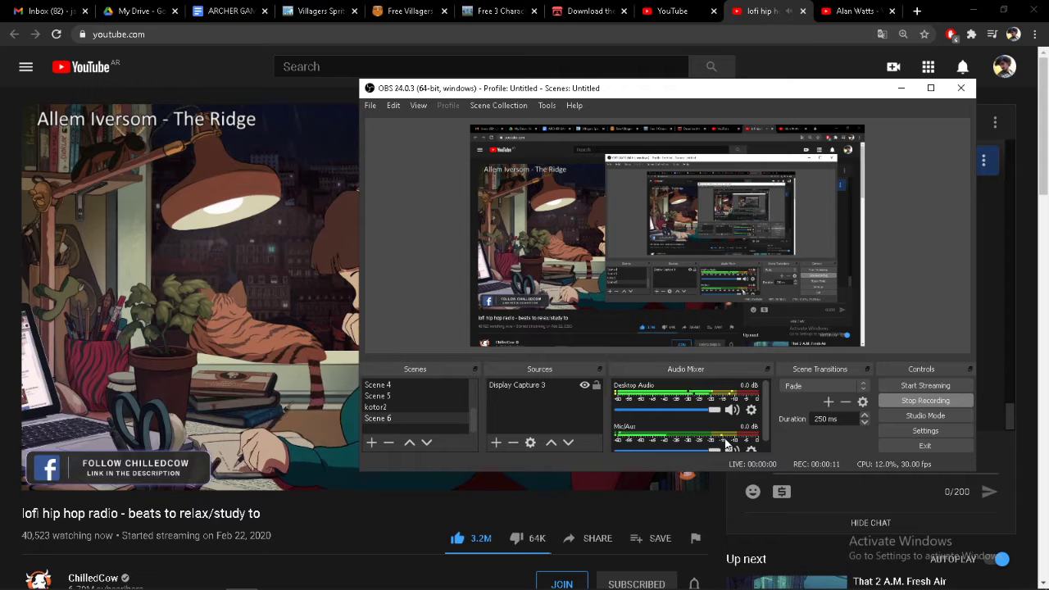
Review the enemy sprite images and asset links collected in the ARCHER GAME document
{"action": "left_click", "coordinate": [274, 6]}
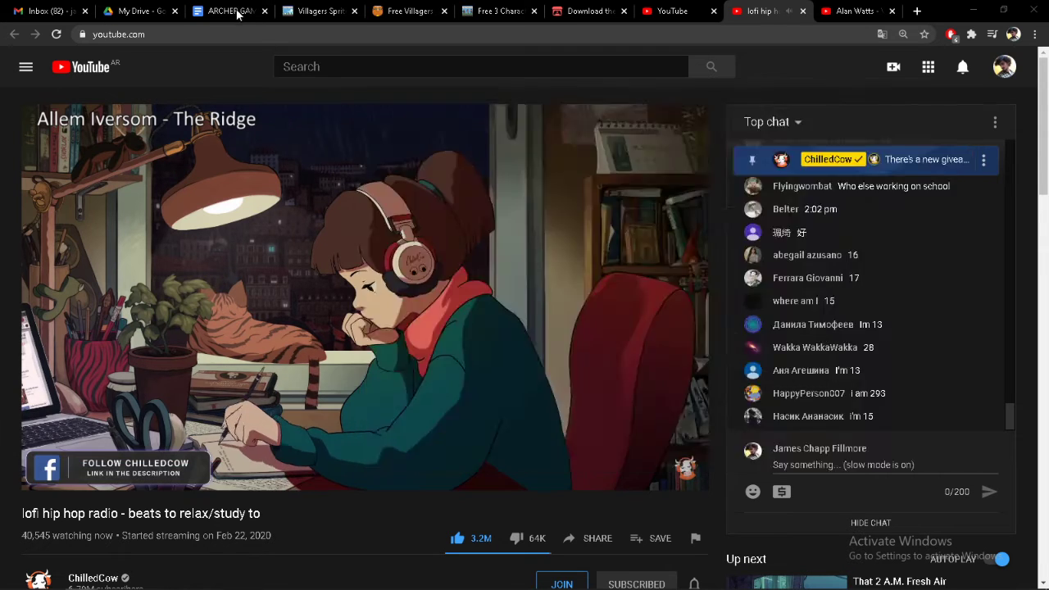
{"action": "left_click", "coordinate": [232, 11]}
{"action": "scroll", "coordinate": [440, 437], "scroll_direction": "up", "scroll_amount": 10}
{"action": "scroll", "coordinate": [440, 437], "scroll_direction": "up", "scroll_amount": 15}
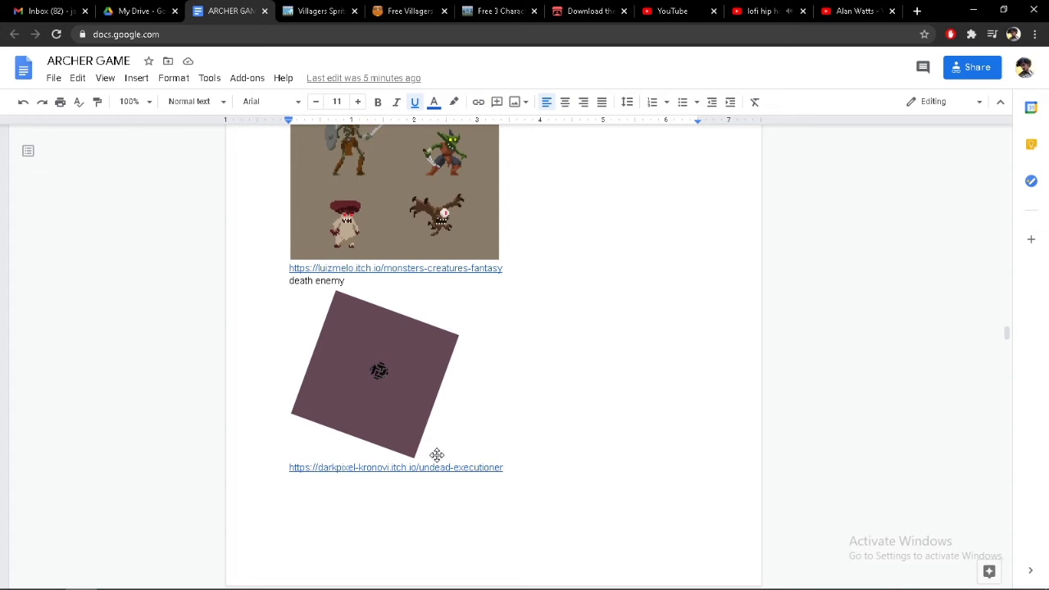
{"action": "scroll", "coordinate": [437, 454], "scroll_direction": "up", "scroll_amount": 10}
{"action": "scroll", "coordinate": [438, 455], "scroll_direction": "up", "scroll_amount": 7}
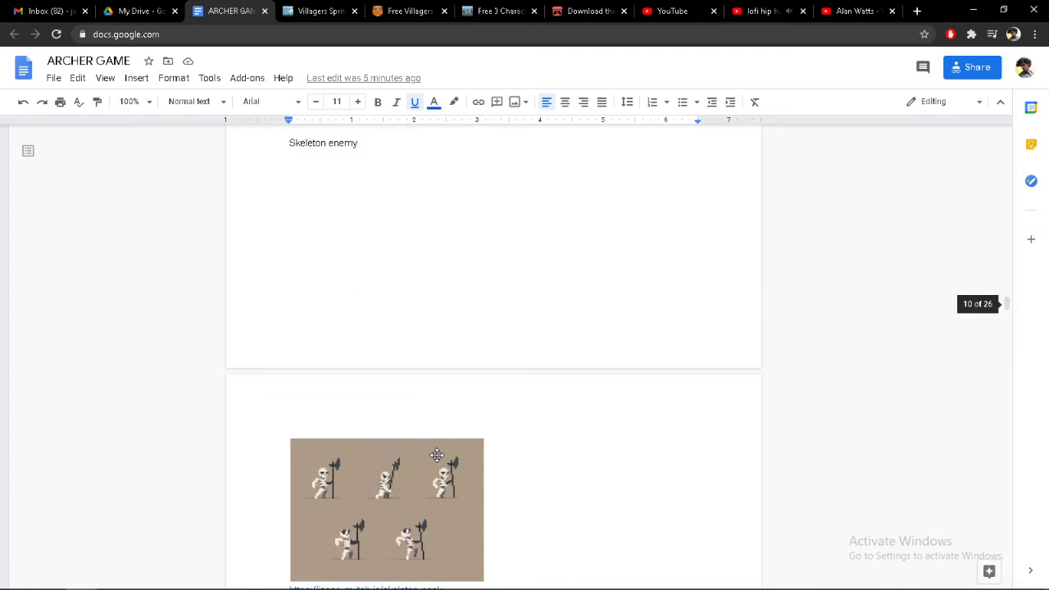
{"action": "scroll", "coordinate": [438, 456], "scroll_direction": "down", "scroll_amount": 4}
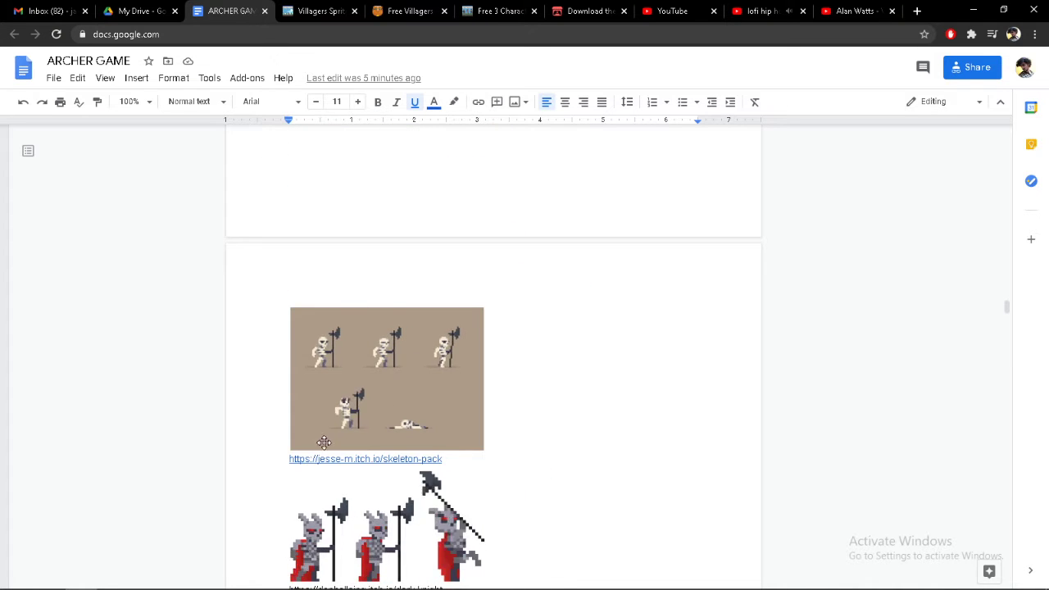
{"action": "scroll", "coordinate": [474, 222], "scroll_direction": "down", "scroll_amount": 3}
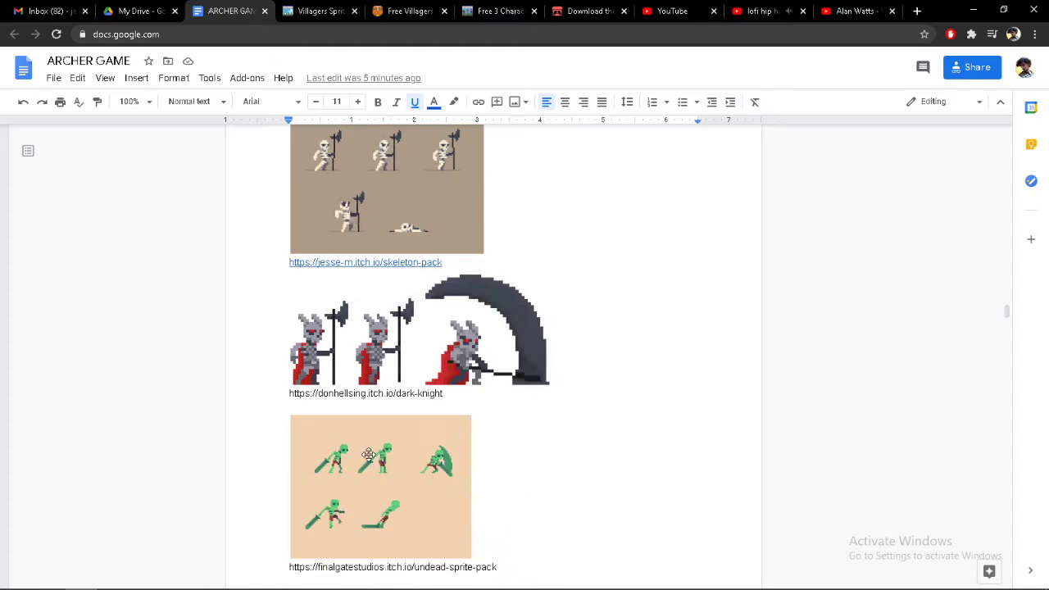
{"action": "scroll", "coordinate": [373, 483], "scroll_direction": "down", "scroll_amount": 12}
{"action": "scroll", "coordinate": [375, 479], "scroll_direction": "up", "scroll_amount": 12}
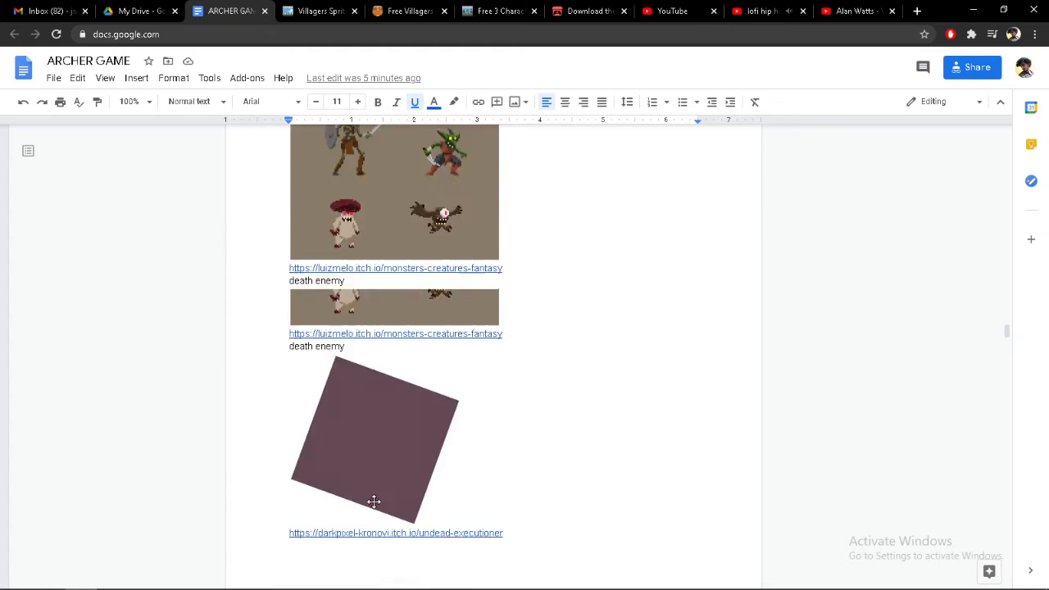
{"action": "scroll", "coordinate": [374, 519], "scroll_direction": "up", "scroll_amount": 5}
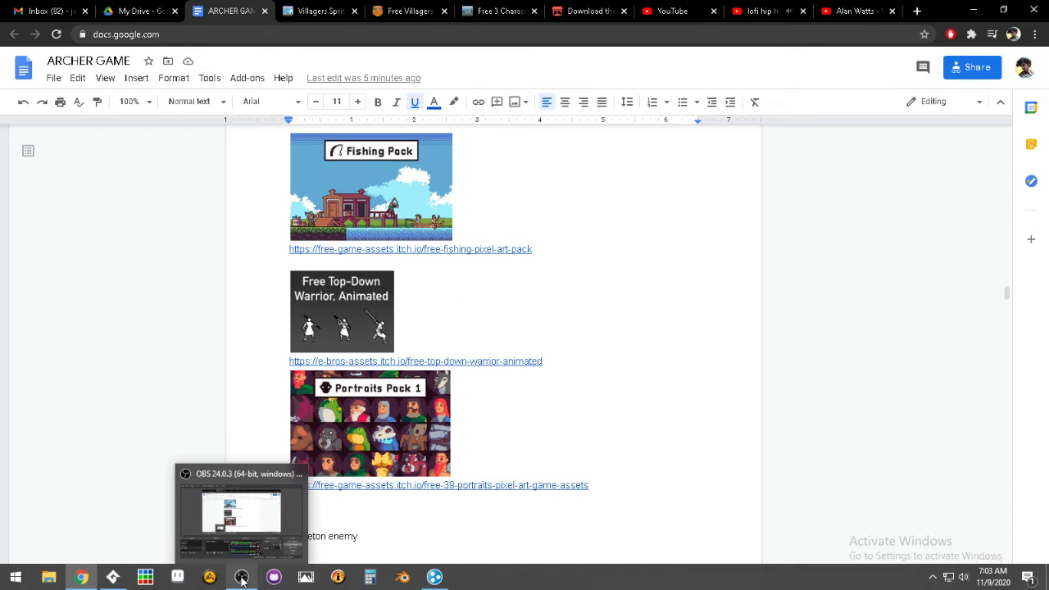
Mute the Mic/Aux input in OBS and play the YouTube video "Alan Watts - Why the Urge to Improve Yourself?"
{"action": "left_click", "coordinate": [240, 577]}
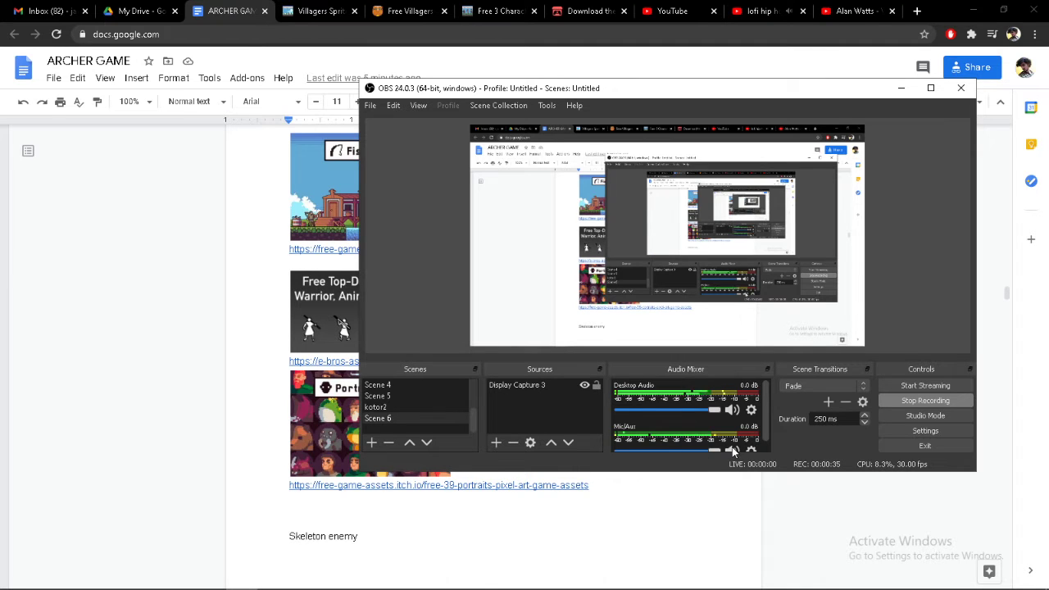
{"action": "left_click", "coordinate": [766, 13]}
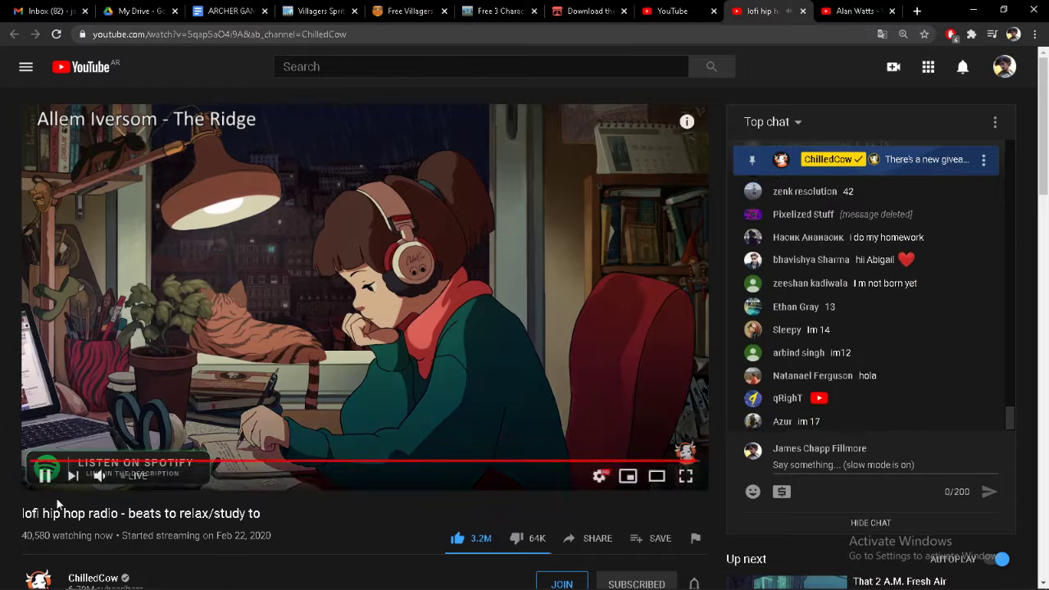
{"action": "mouse_move", "coordinate": [110, 480]}
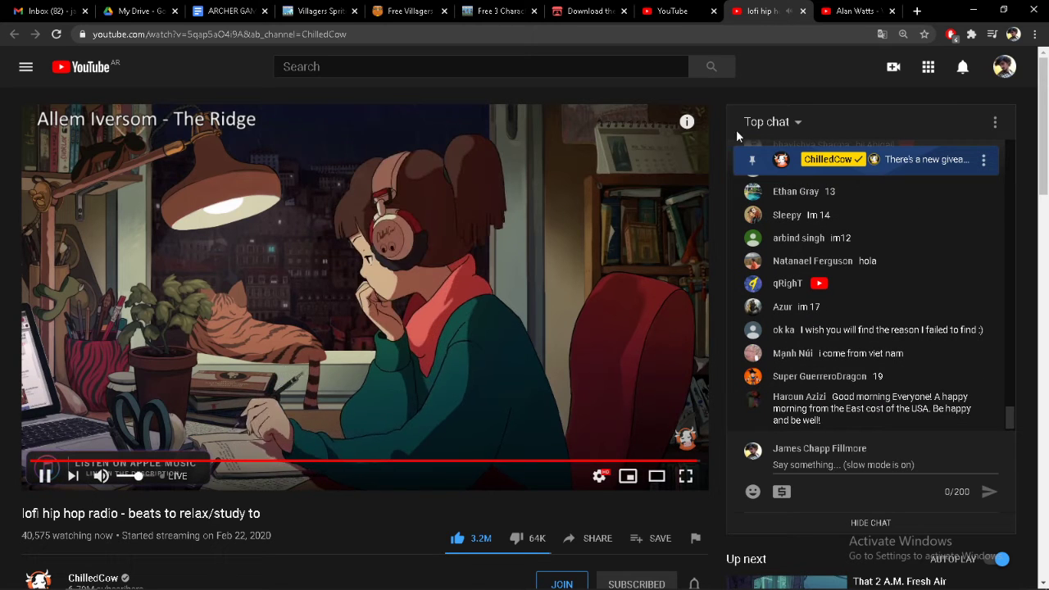
{"action": "left_click", "coordinate": [851, 12]}
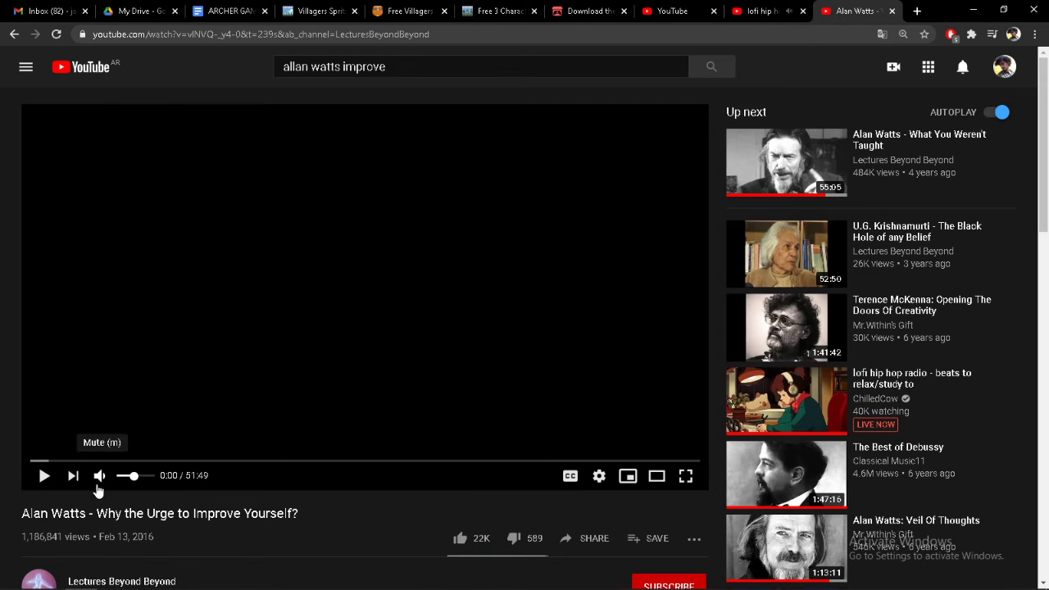
{"action": "left_click", "coordinate": [44, 479]}
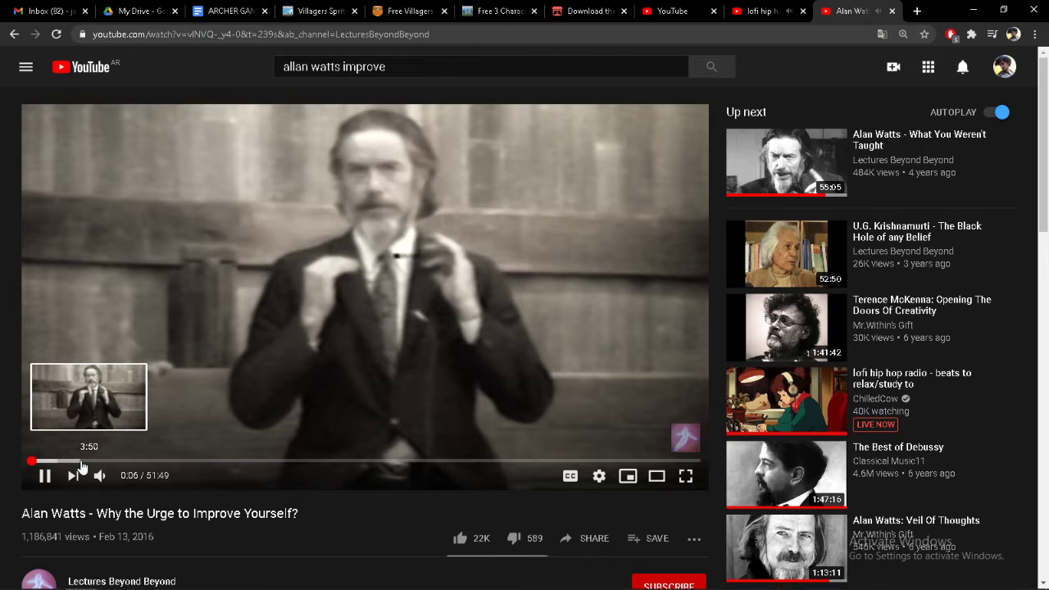
Switch to GameMaker Studio 2 and postpone the new version update
{"action": "left_click", "coordinate": [973, 10]}
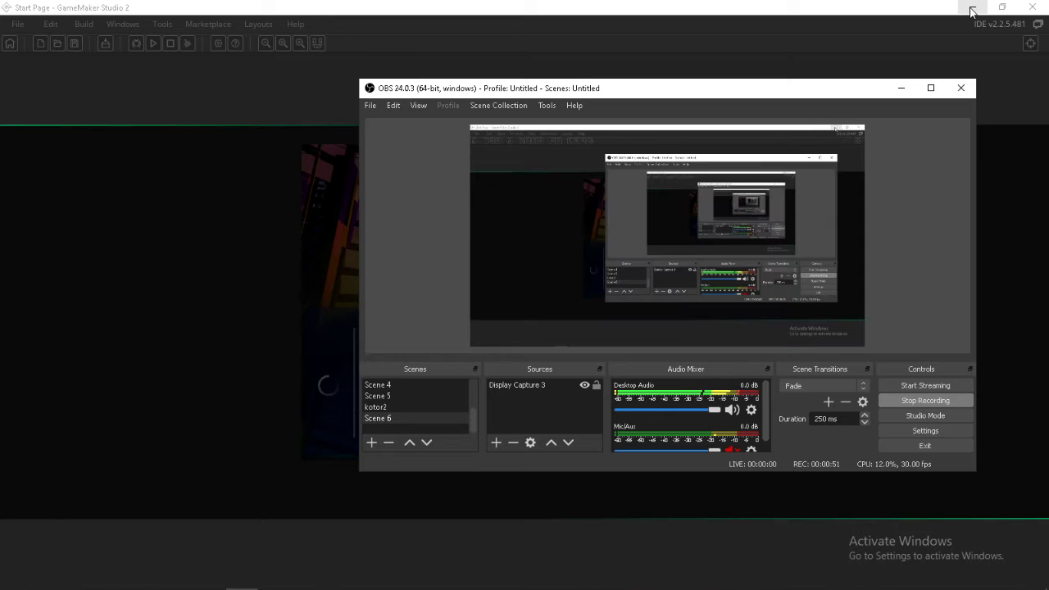
{"action": "left_click", "coordinate": [901, 88]}
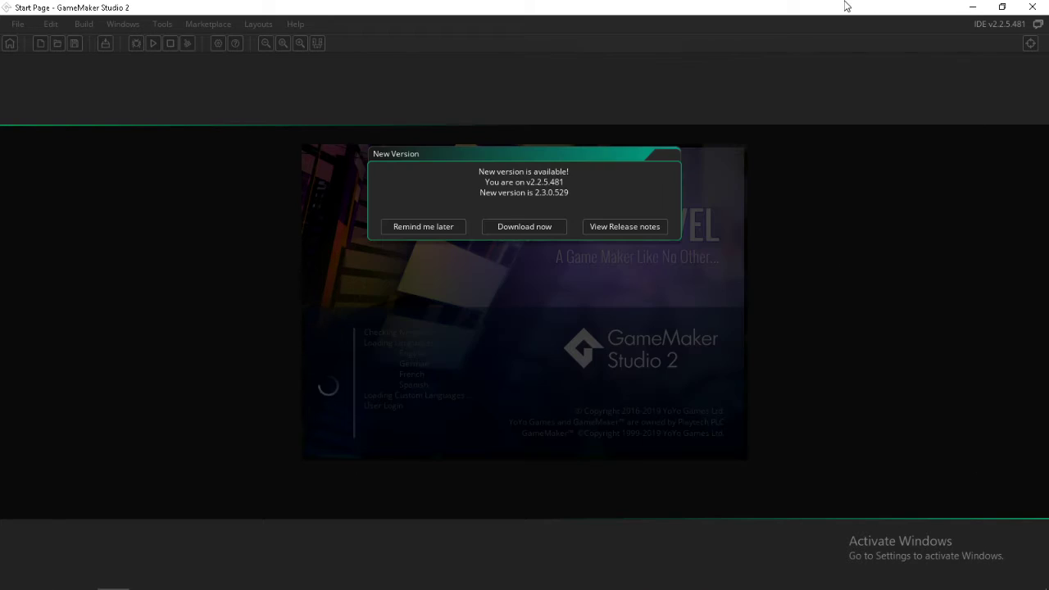
{"action": "left_click", "coordinate": [428, 227]}
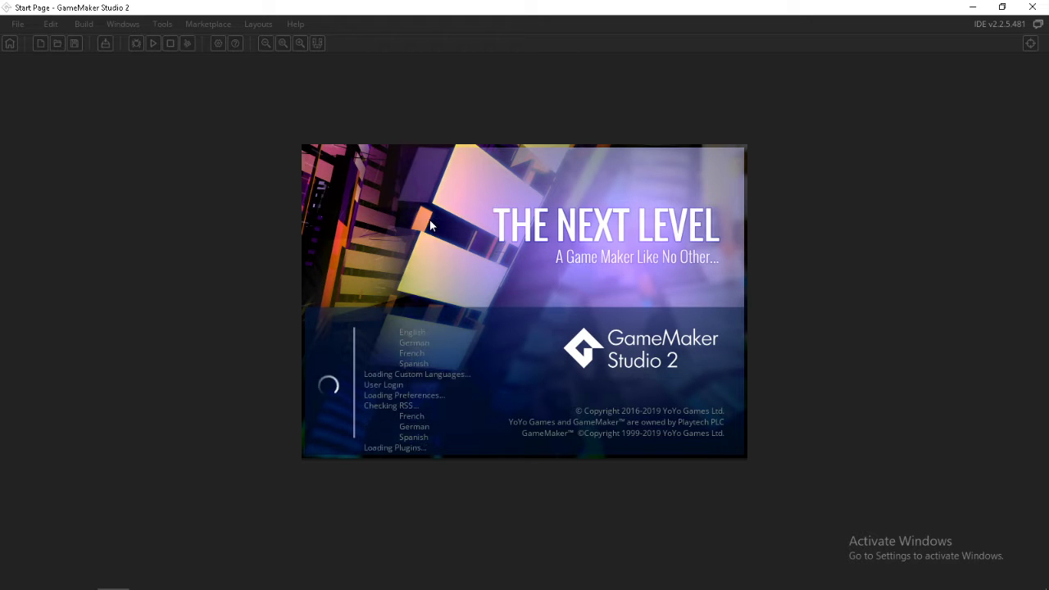
Switch to OBS and clear the hotkeys for starting and stopping recording in its settings
{"action": "mouse_move", "coordinate": [435, 579]}
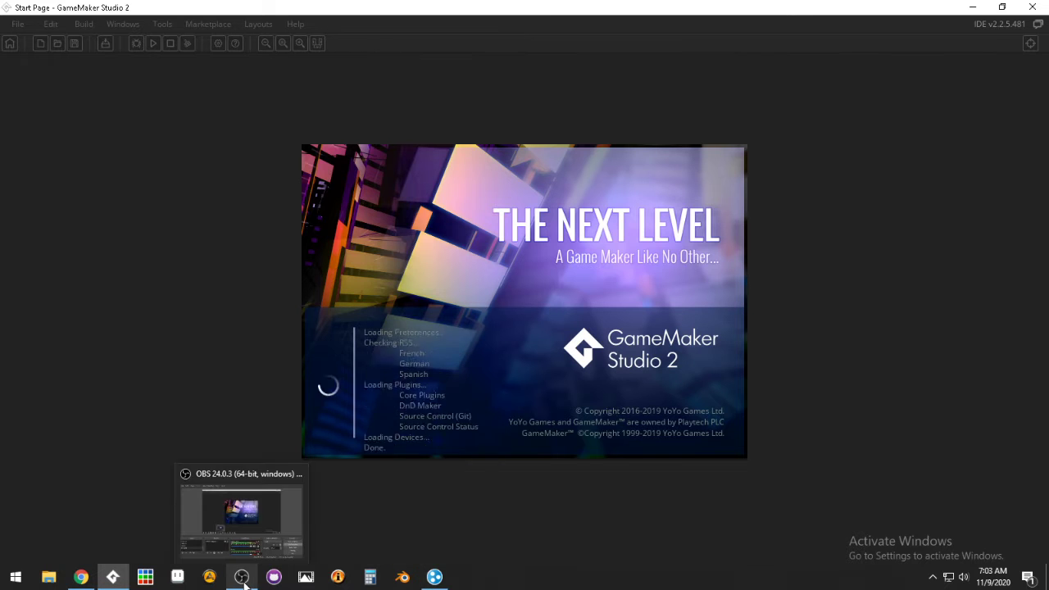
{"action": "left_click", "coordinate": [244, 584]}
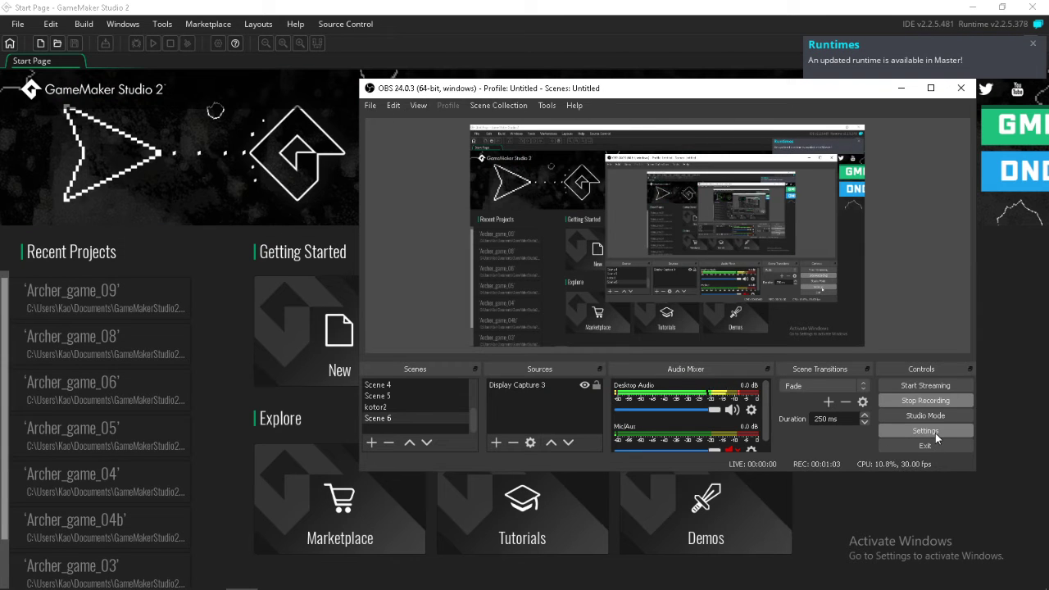
{"action": "left_click", "coordinate": [925, 431]}
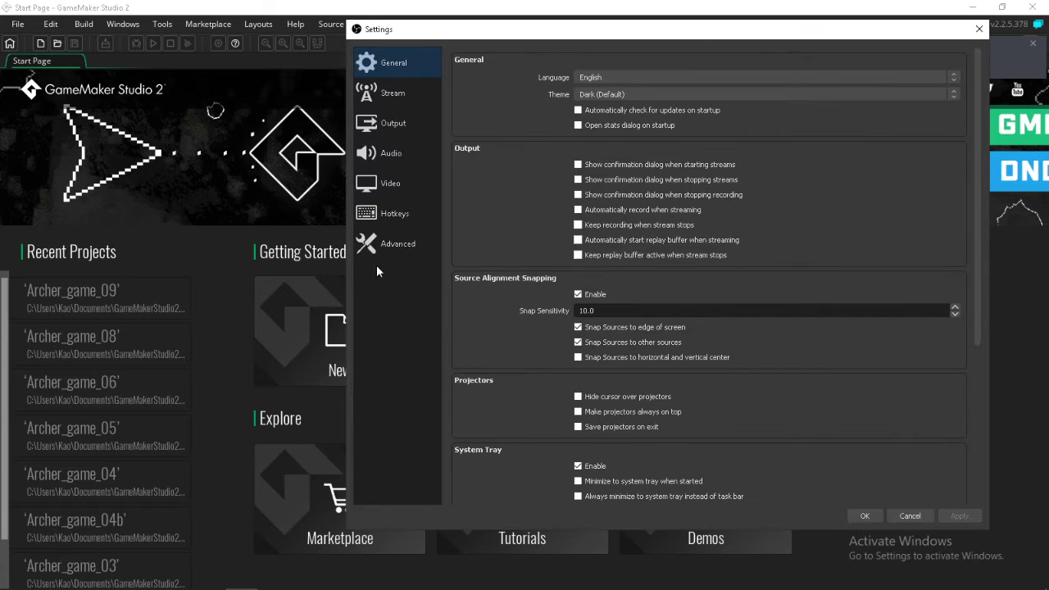
{"action": "left_click", "coordinate": [393, 213]}
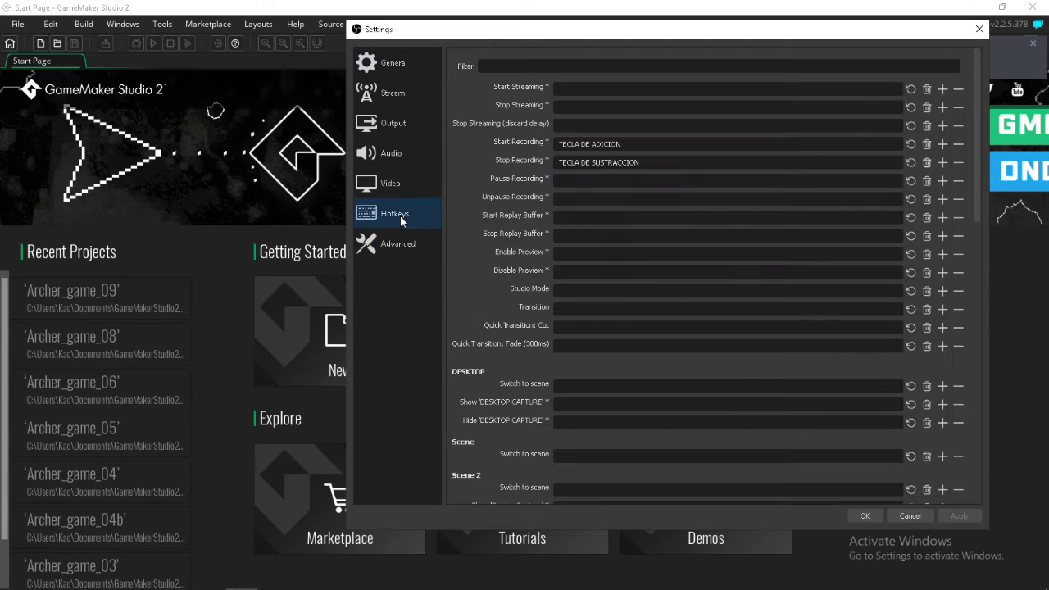
{"action": "left_click", "coordinate": [927, 143]}
{"action": "left_click", "coordinate": [927, 162]}
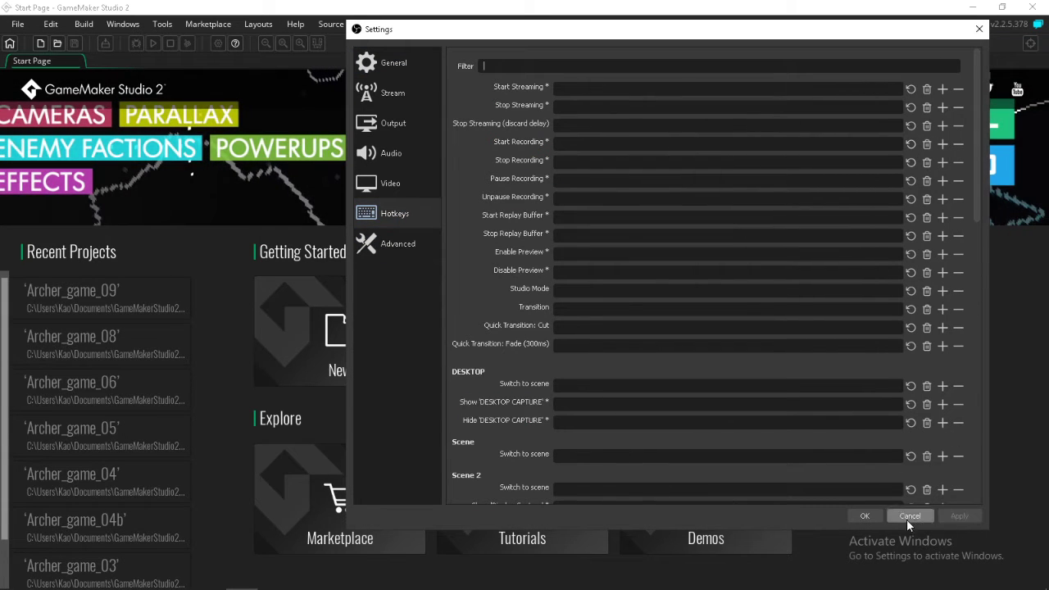
{"action": "left_click", "coordinate": [866, 515]}
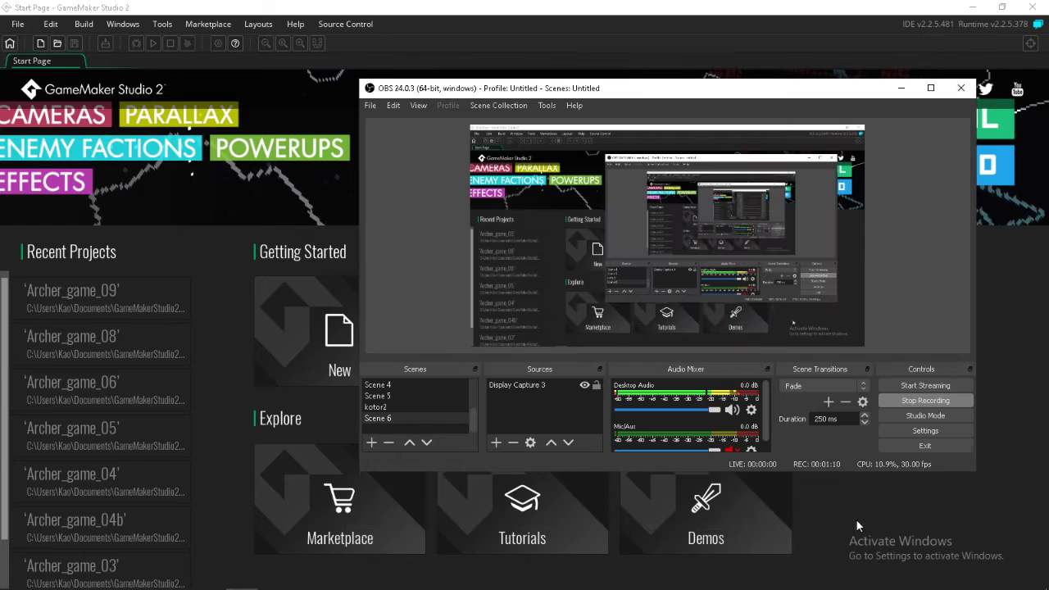
In the GameMaker project Archer_game_09, set the volume of snd_Healing_Kevin_MacLeod to 0 and save the project
{"action": "left_click", "coordinate": [94, 293]}
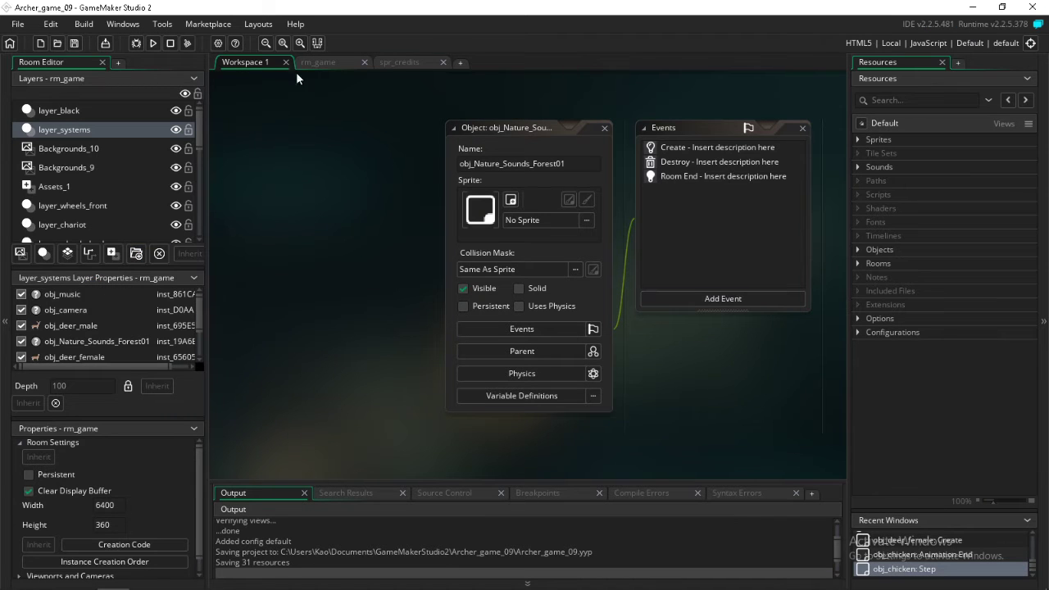
{"action": "left_click", "coordinate": [857, 167]}
{"action": "double_click", "coordinate": [890, 178]}
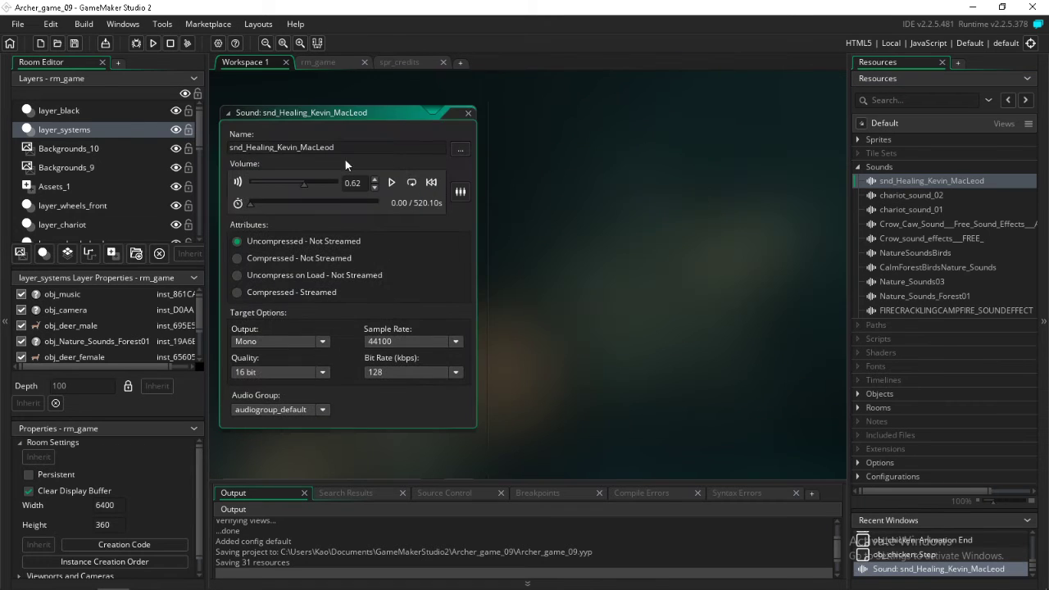
{"action": "left_click_drag", "start_coordinate": [302, 185], "coordinate": [245, 192]}
{"action": "left_click", "coordinate": [73, 43]}
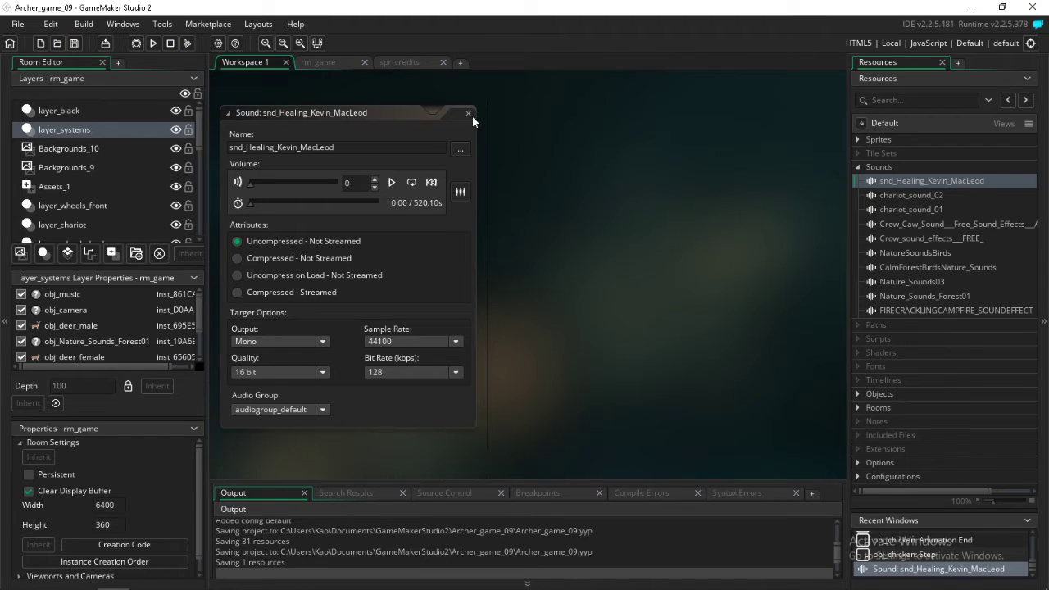
Close all editor windows in Workspace 1, including the sound editor
{"action": "right_click", "coordinate": [394, 116]}
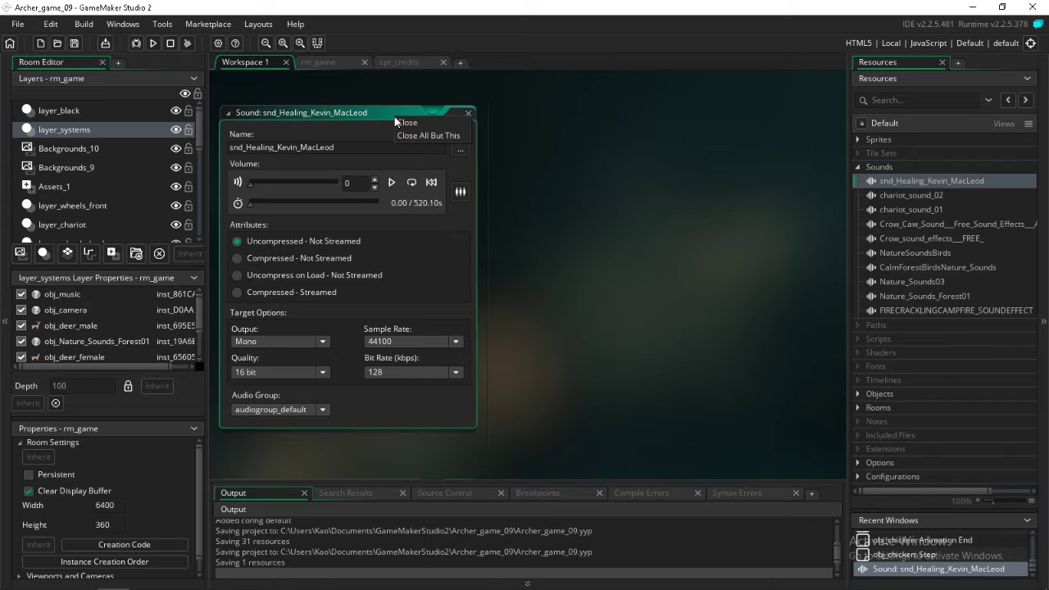
{"action": "left_click", "coordinate": [398, 134]}
{"action": "right_click", "coordinate": [396, 113]}
{"action": "left_click", "coordinate": [396, 115]}
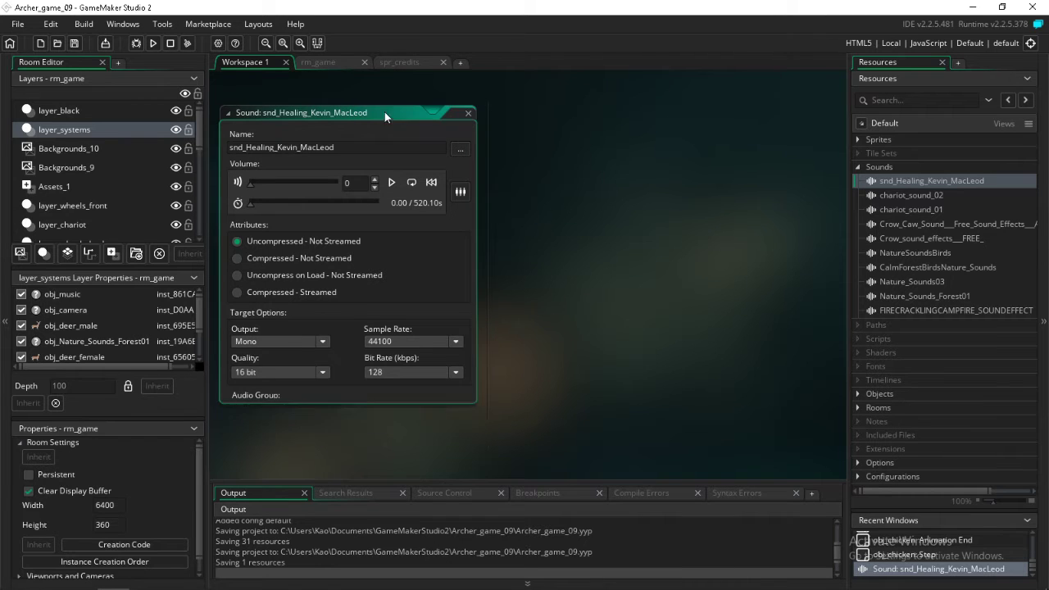
View the spr_credits sprite and return to the rm_game room
{"action": "left_click", "coordinate": [331, 63]}
{"action": "left_click", "coordinate": [403, 62]}
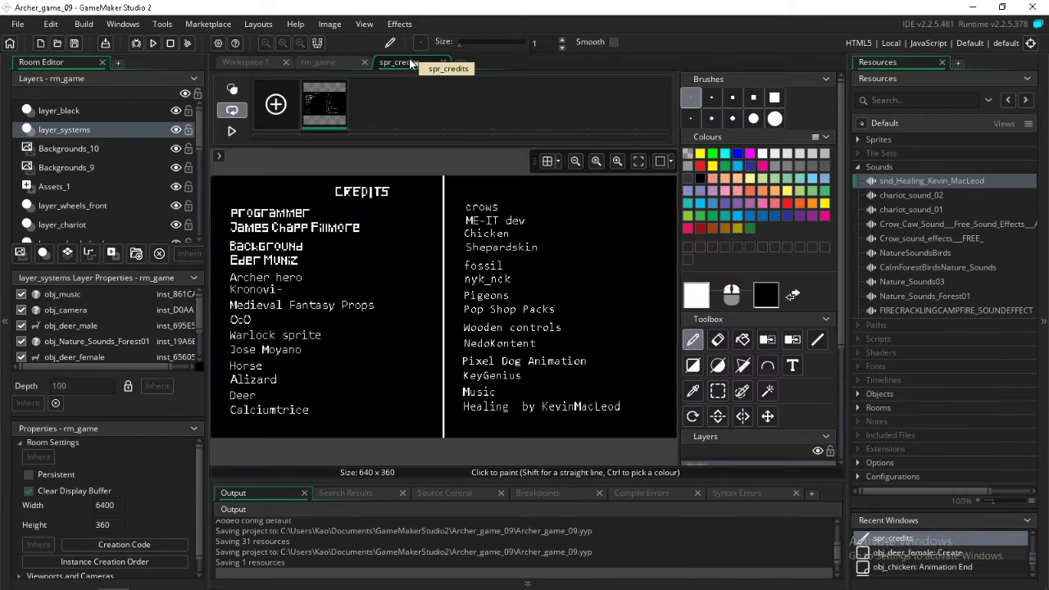
{"action": "left_click", "coordinate": [342, 62]}
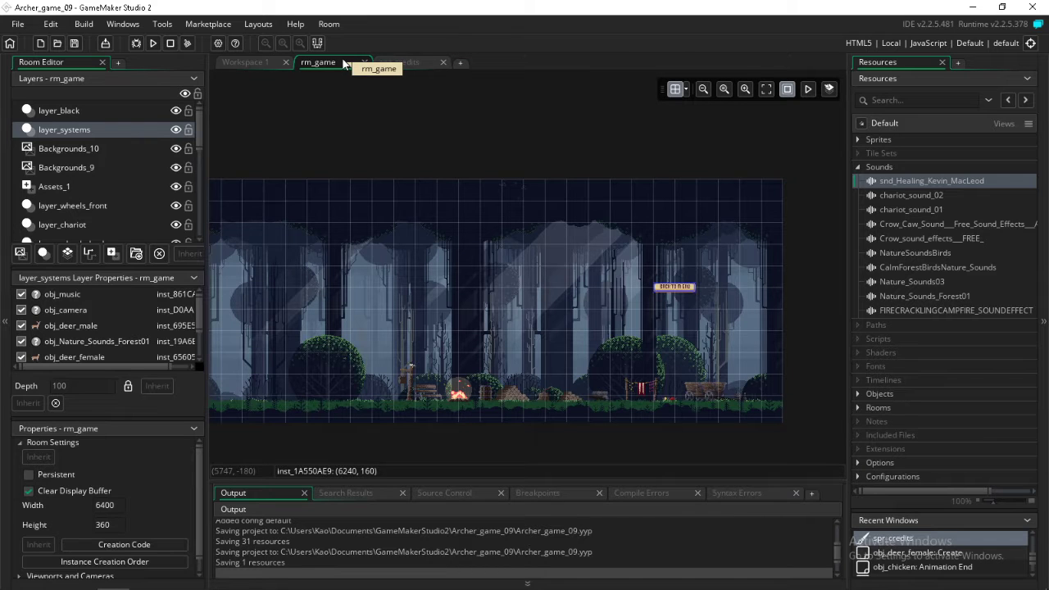
Collapse the Sounds resources and look through the Background layers, Final, Props, warlock and horse sprite groups
{"action": "left_click", "coordinate": [858, 166]}
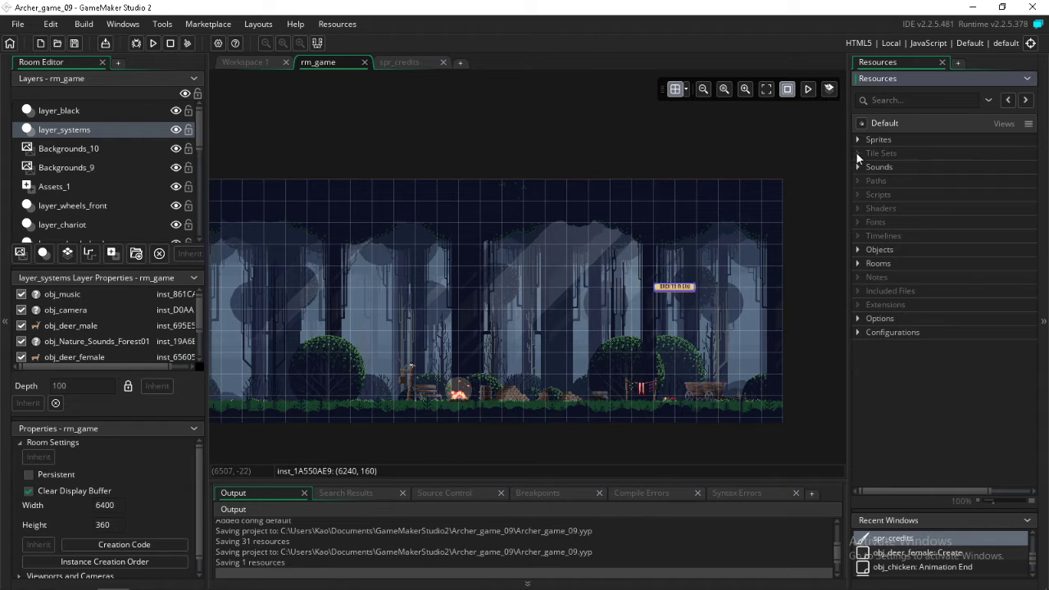
{"action": "left_click", "coordinate": [858, 139]}
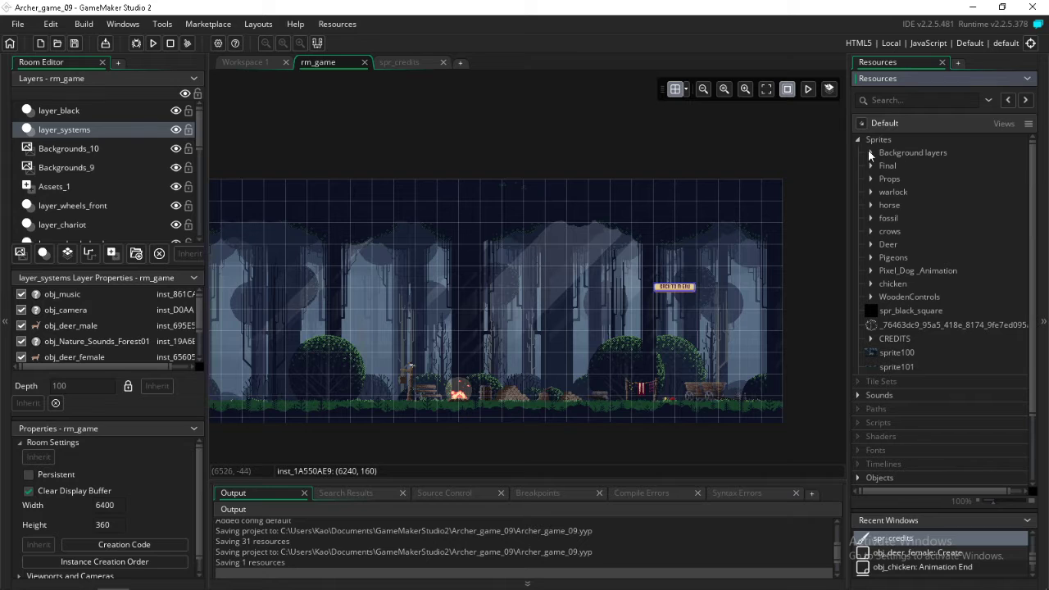
{"action": "left_click", "coordinate": [870, 153]}
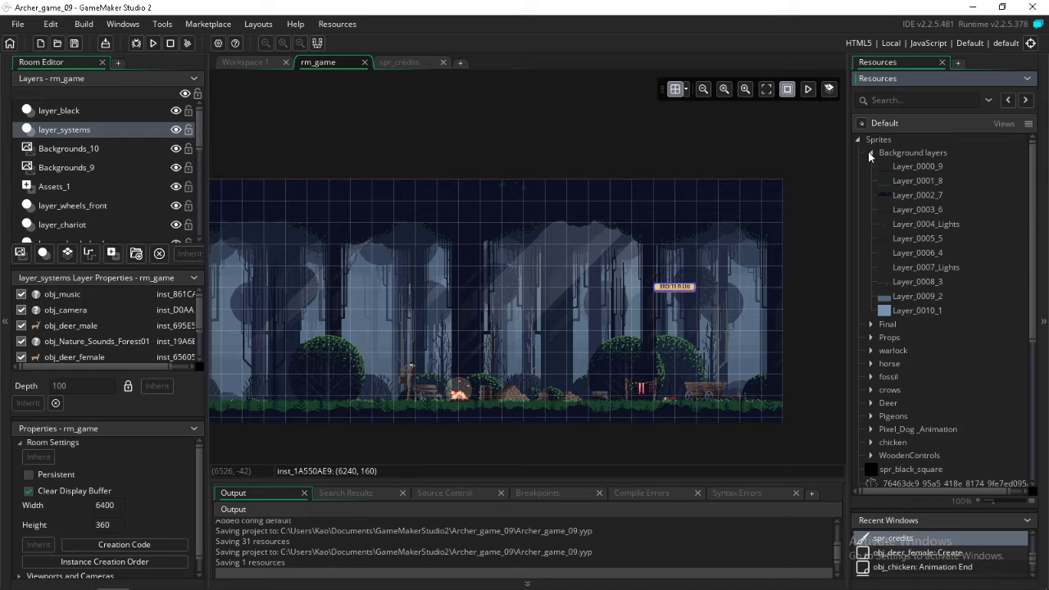
{"action": "left_click", "coordinate": [869, 154]}
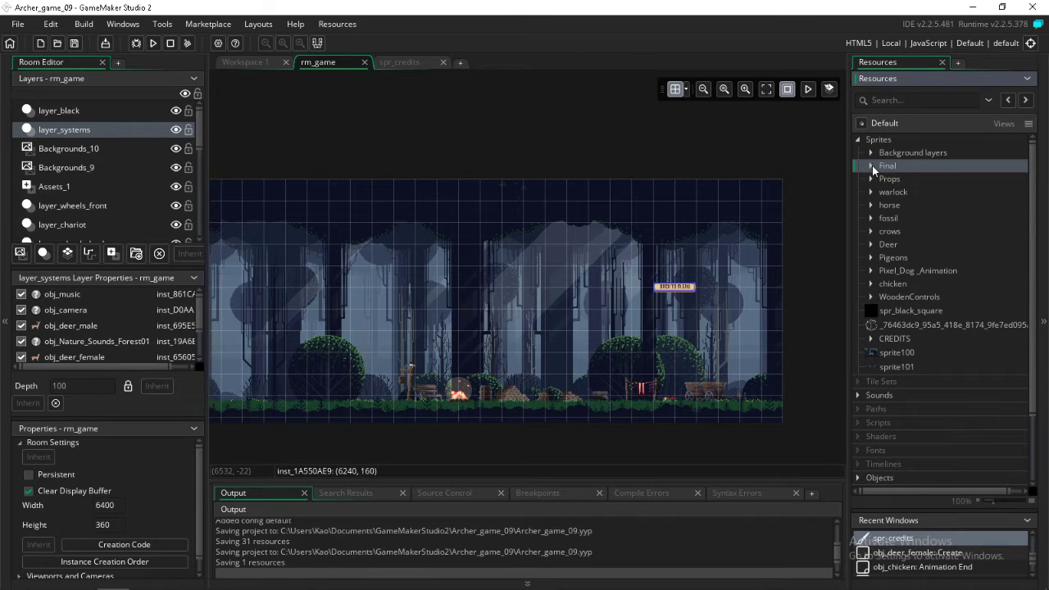
{"action": "left_click", "coordinate": [871, 166]}
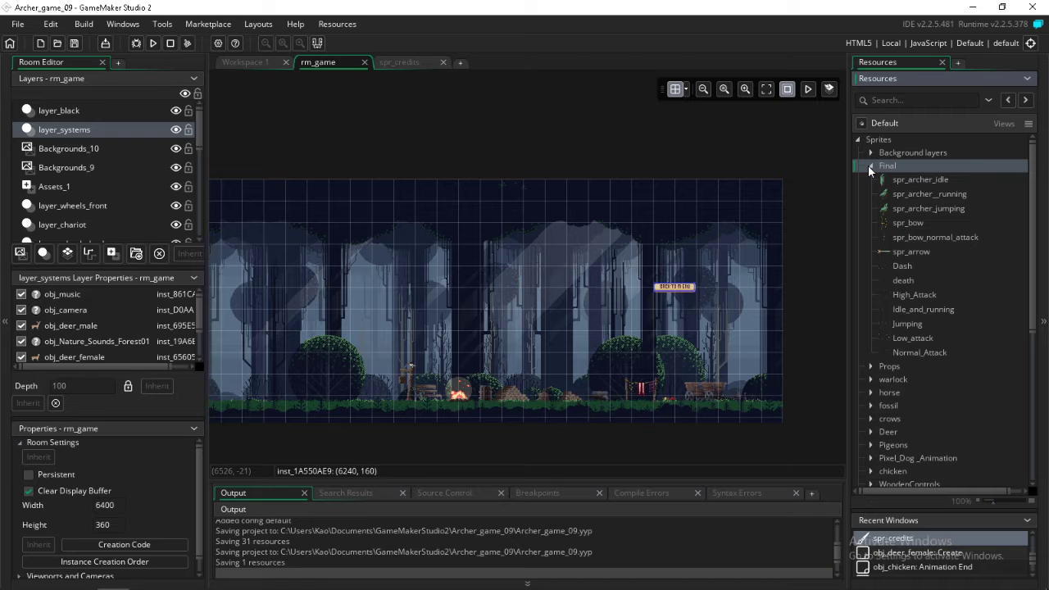
{"action": "left_click", "coordinate": [870, 166]}
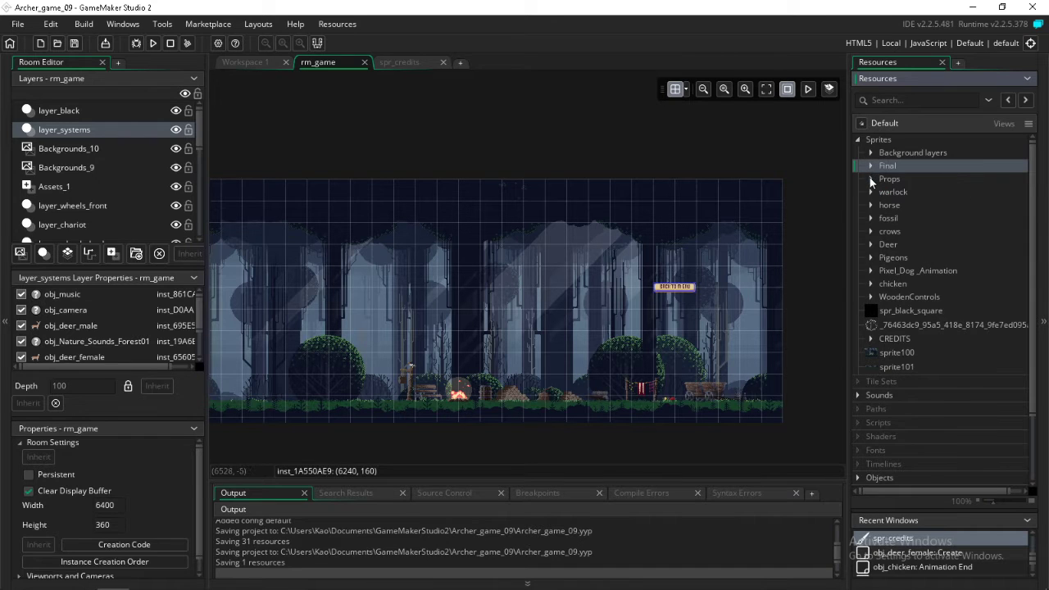
{"action": "left_click", "coordinate": [870, 178]}
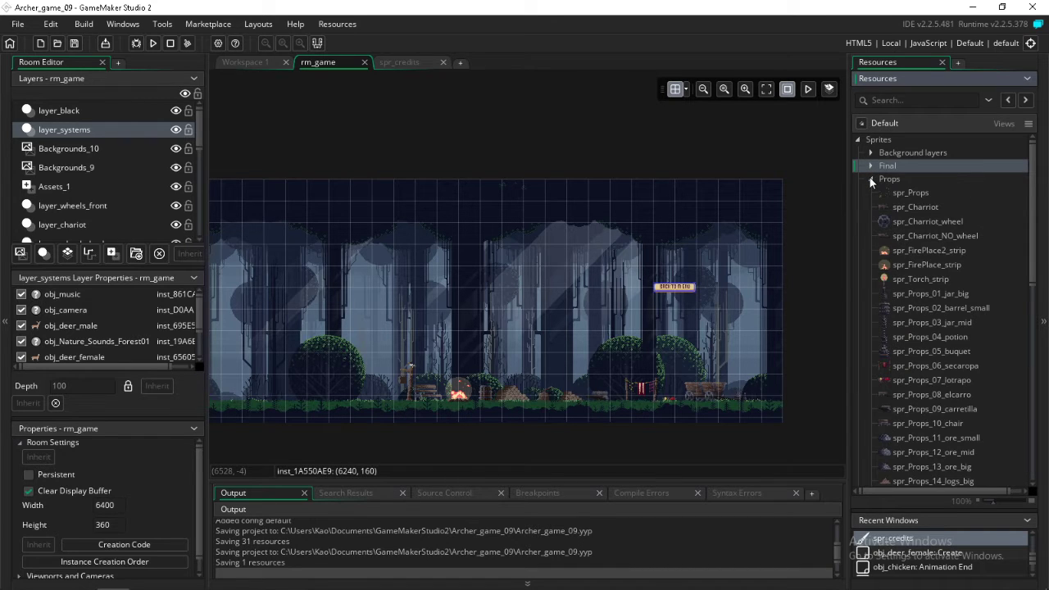
{"action": "left_click", "coordinate": [869, 177]}
{"action": "left_click", "coordinate": [870, 191]}
{"action": "left_click", "coordinate": [871, 192]}
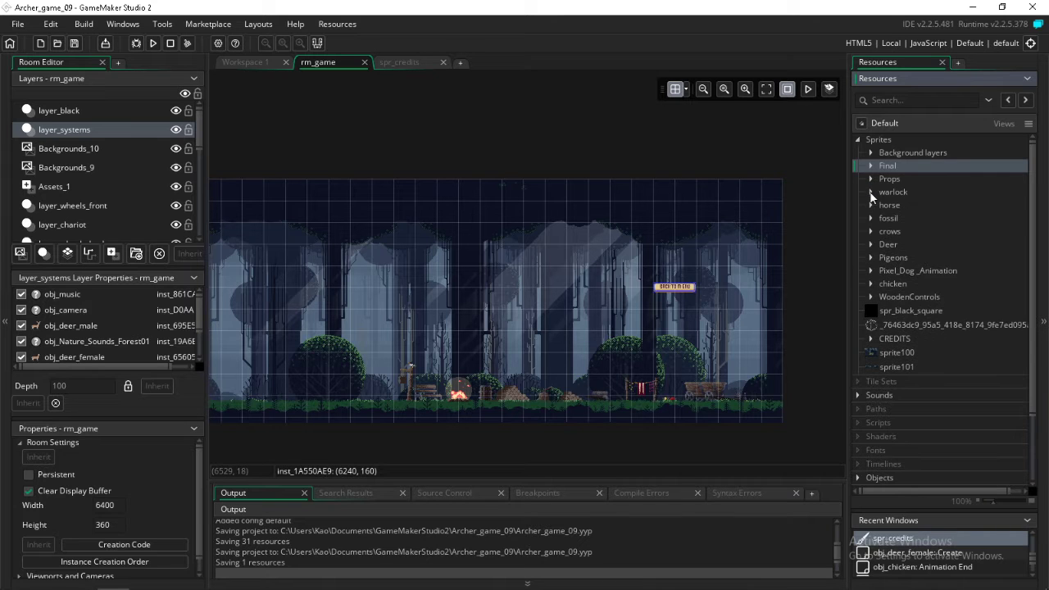
{"action": "left_click", "coordinate": [870, 205]}
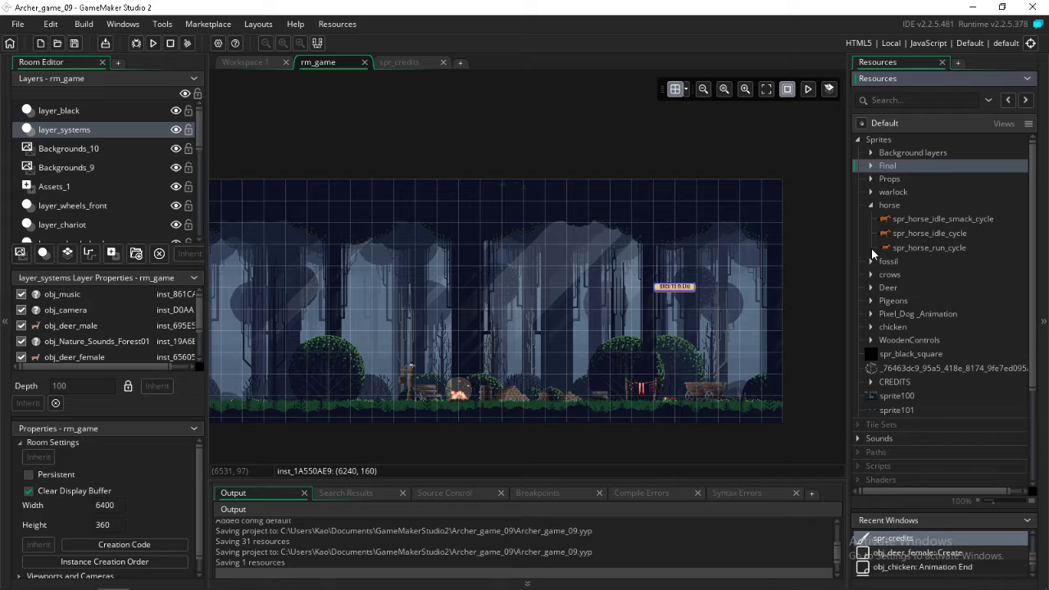
{"action": "left_click", "coordinate": [871, 205]}
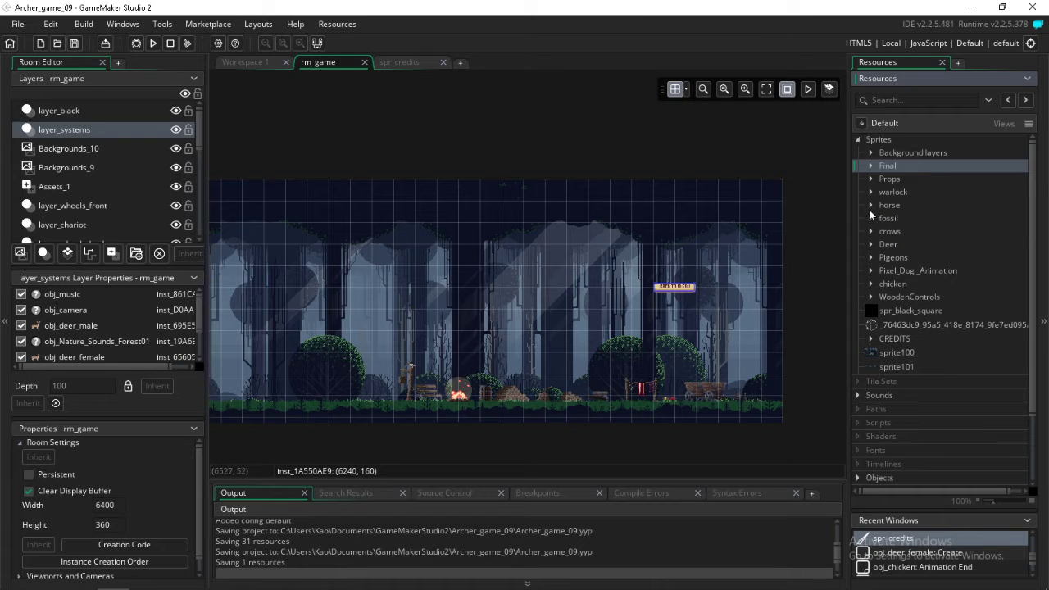
Open the spr_horse_idle_smack_cycle sprite from the horse group to view it, then collapse the group
{"action": "left_click", "coordinate": [871, 205]}
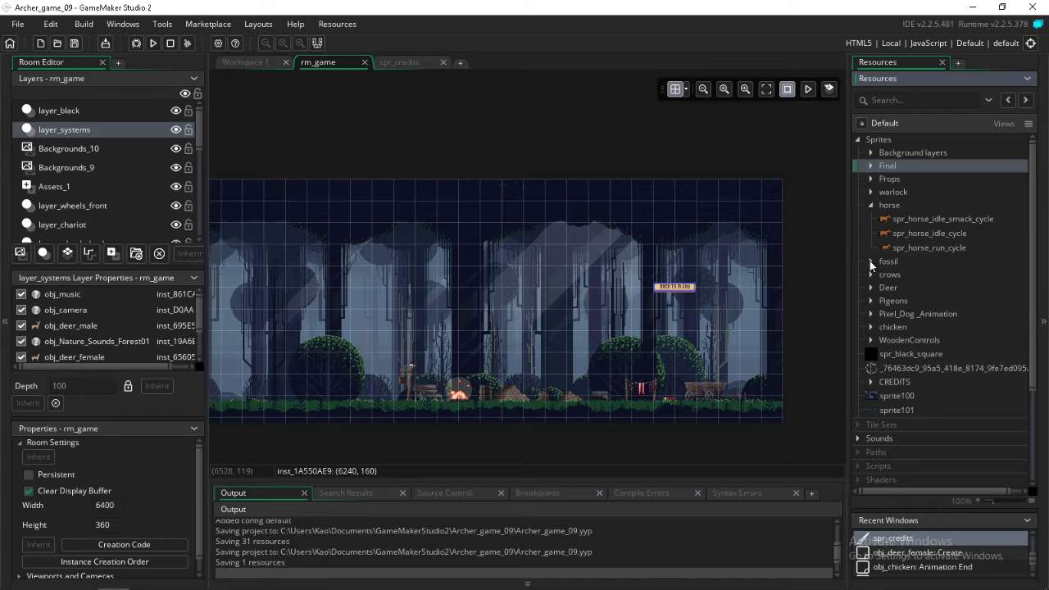
{"action": "double_click", "coordinate": [887, 222]}
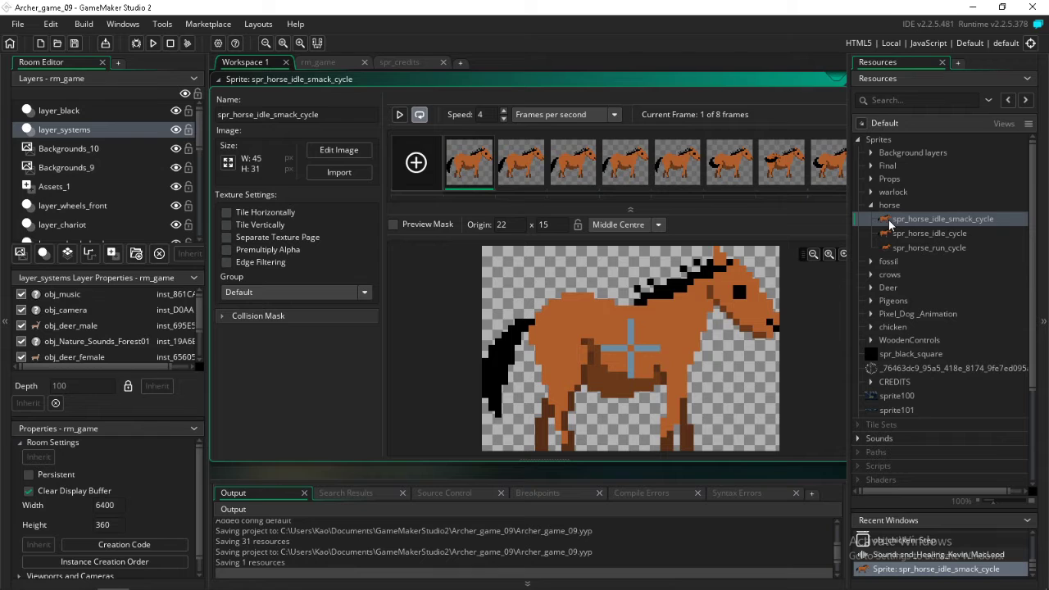
{"action": "right_click", "coordinate": [888, 219]}
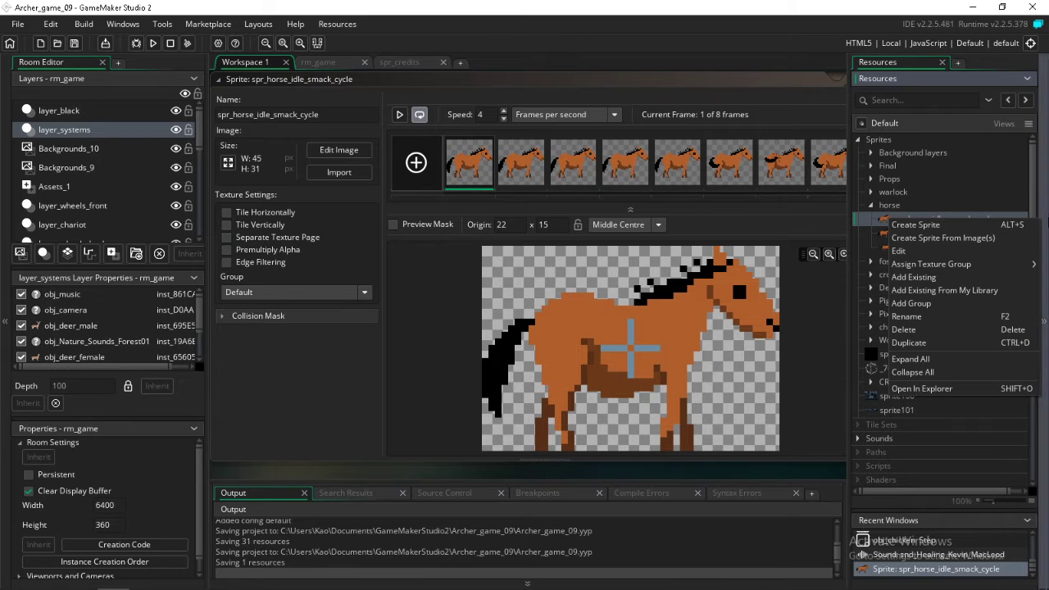
{"action": "left_click", "coordinate": [914, 191]}
{"action": "left_click", "coordinate": [871, 206]}
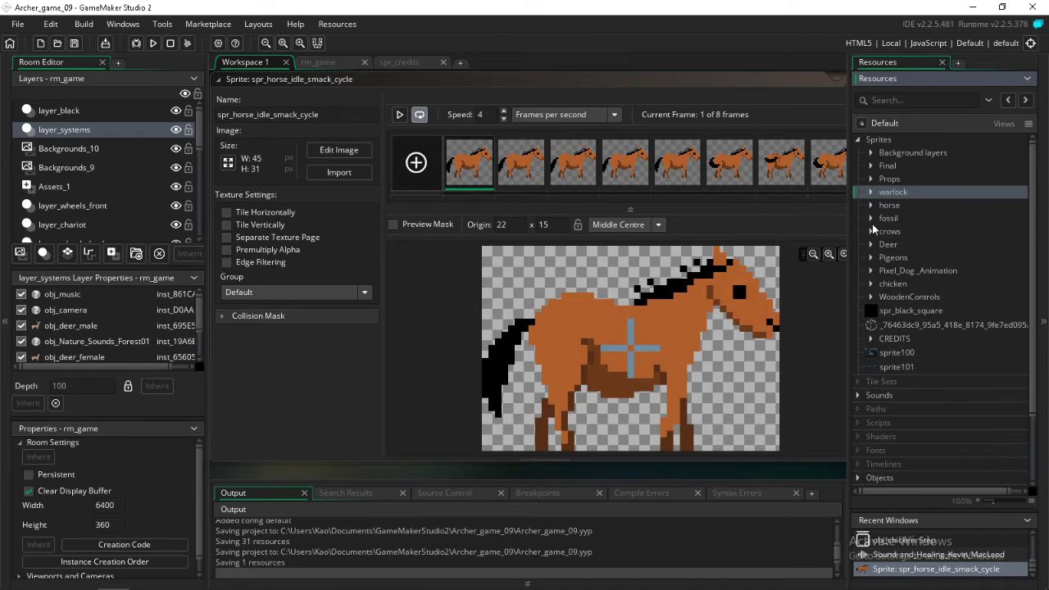
Look through the contents of the fossil, crows and Deer sprite groups
{"action": "left_click", "coordinate": [867, 207]}
{"action": "left_click", "coordinate": [868, 207]}
{"action": "left_click", "coordinate": [871, 217]}
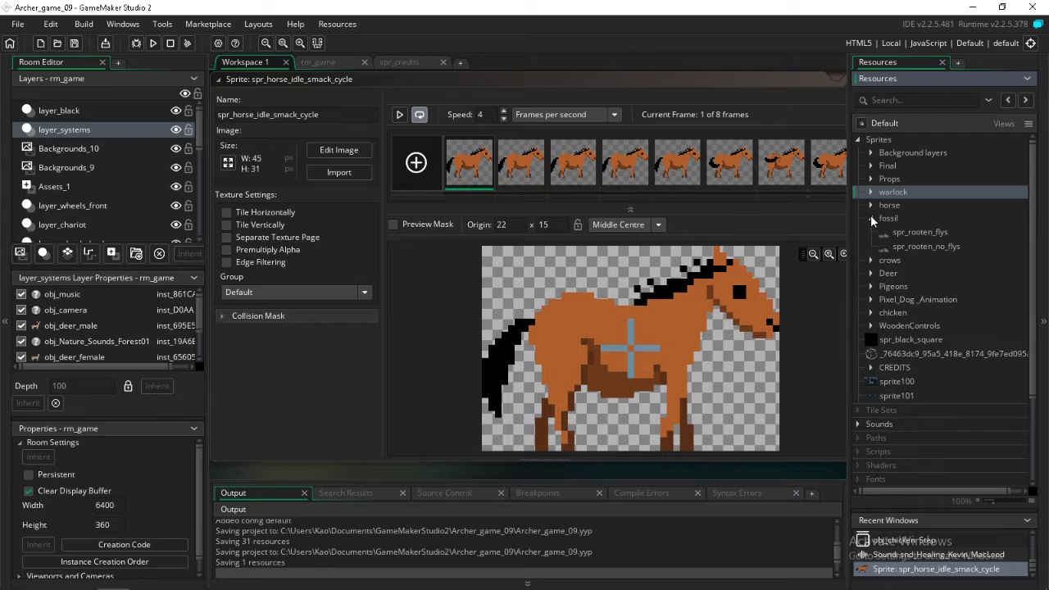
{"action": "left_click", "coordinate": [871, 217]}
{"action": "left_click", "coordinate": [868, 235]}
{"action": "left_click", "coordinate": [869, 234]}
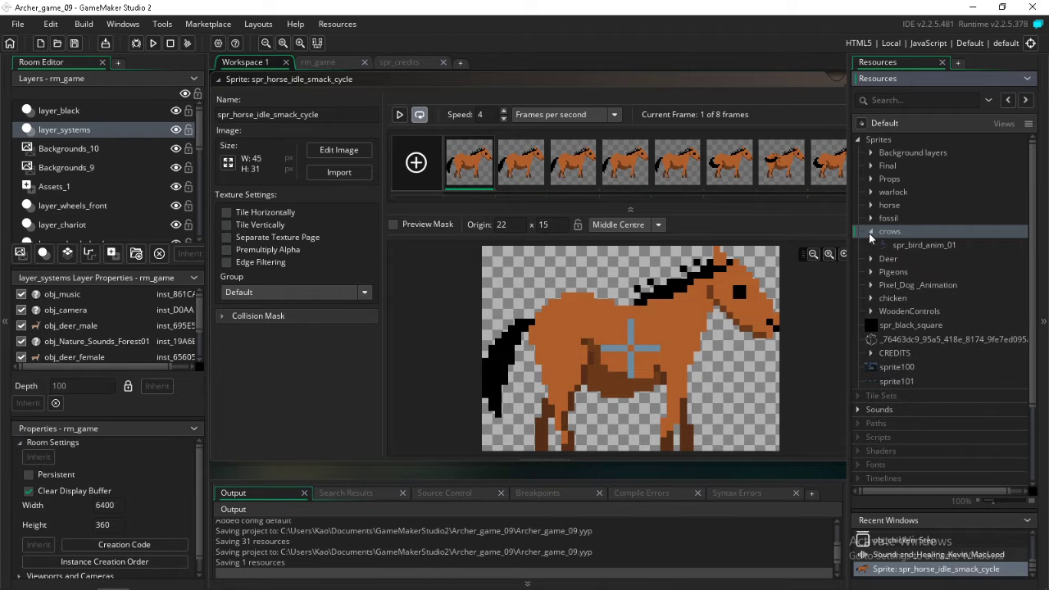
{"action": "left_click", "coordinate": [869, 233]}
{"action": "left_click", "coordinate": [871, 244]}
{"action": "left_click", "coordinate": [872, 244]}
Move spr_Pigeons_07_idle to the first place in the Pigeons sprite group and collapse the group
{"action": "left_click", "coordinate": [871, 257]}
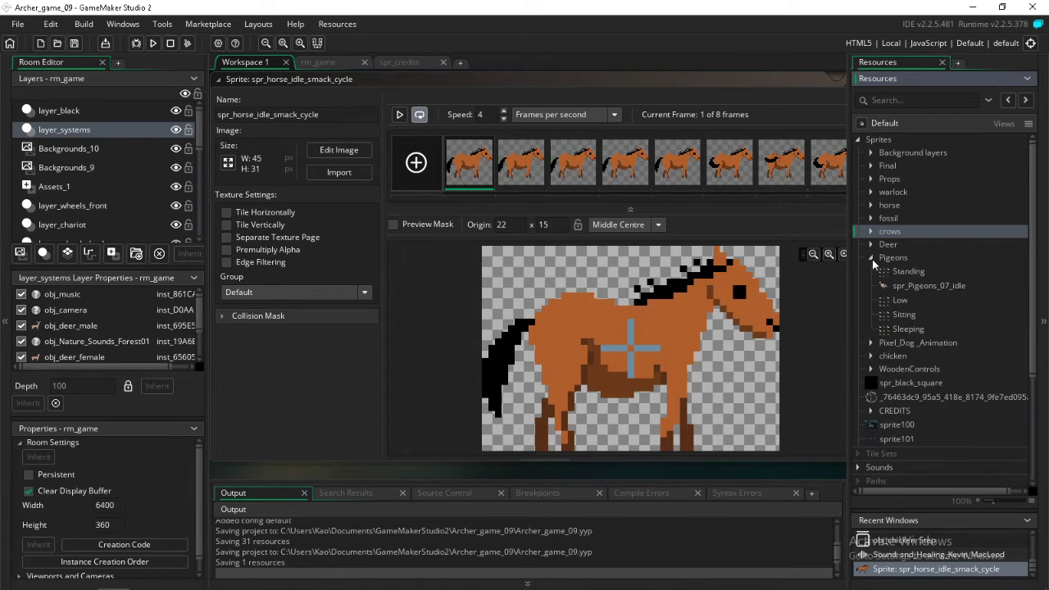
{"action": "left_click", "coordinate": [872, 259]}
{"action": "left_click", "coordinate": [872, 259]}
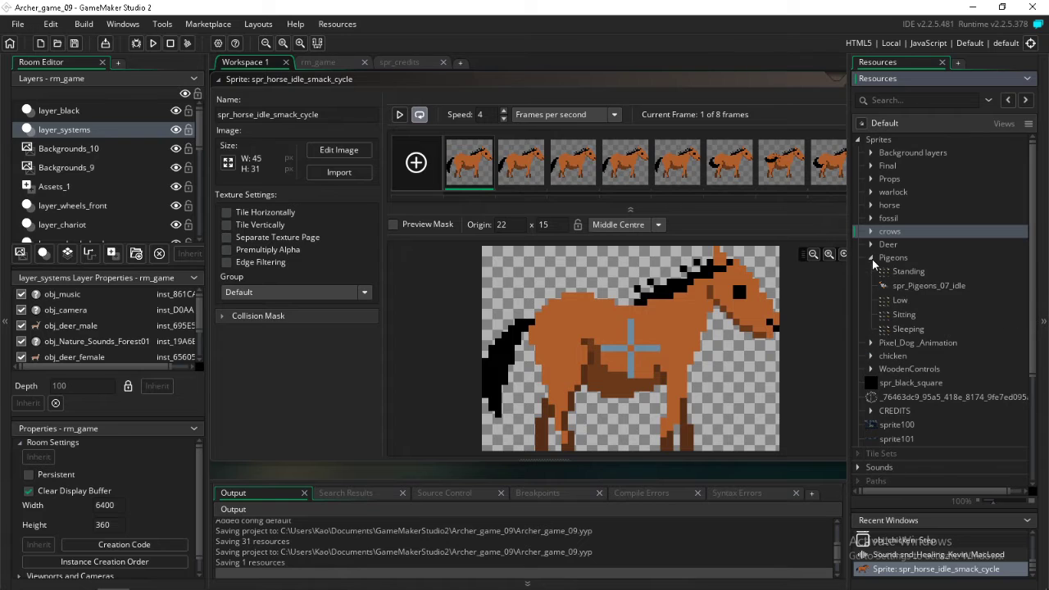
{"action": "left_click", "coordinate": [918, 286]}
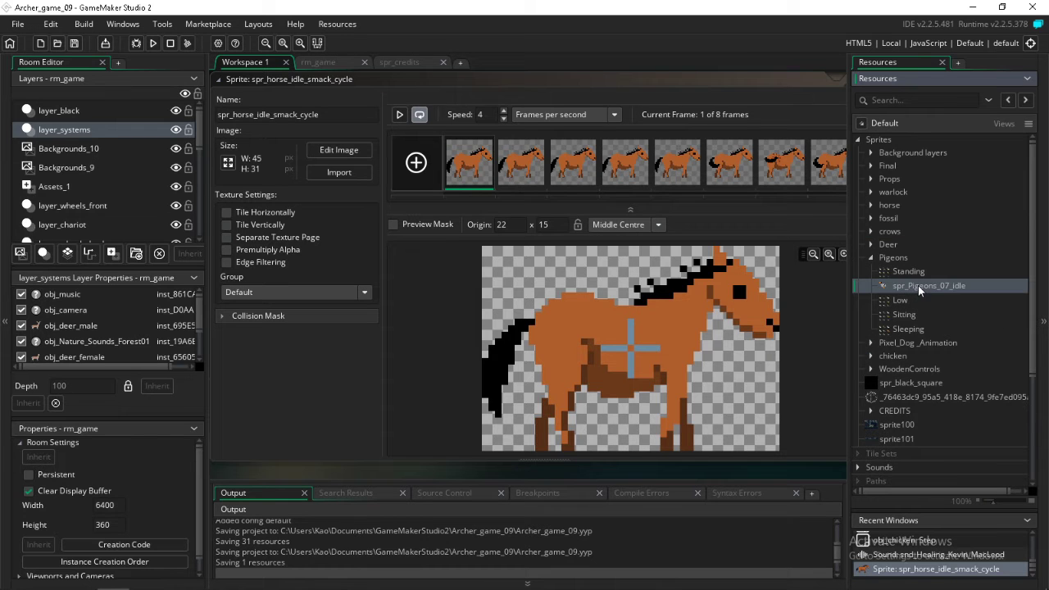
{"action": "left_click", "coordinate": [871, 256]}
Look through the contents of the Pixel_Dog_Animation, chicken and WoodenControls sprite groups
{"action": "left_click", "coordinate": [871, 271]}
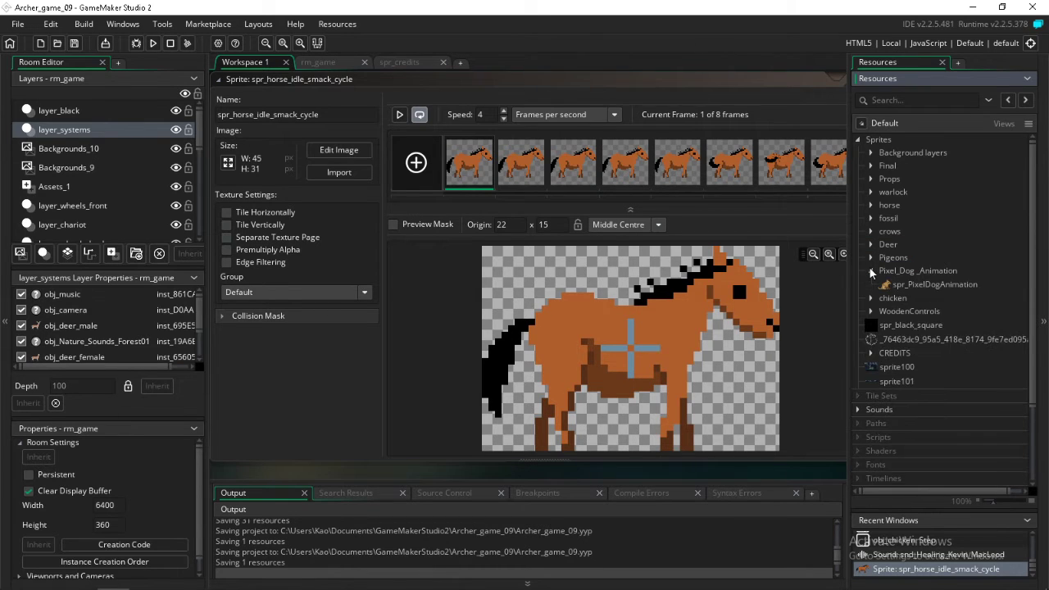
{"action": "left_click", "coordinate": [871, 272]}
{"action": "left_click", "coordinate": [871, 285]}
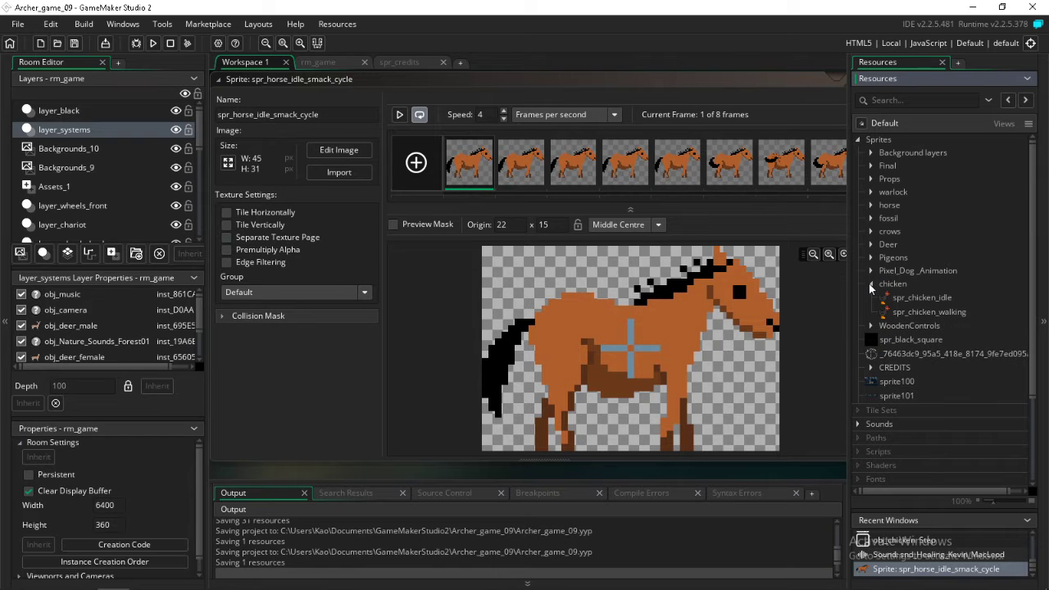
{"action": "left_click", "coordinate": [871, 284]}
{"action": "left_click", "coordinate": [871, 297]}
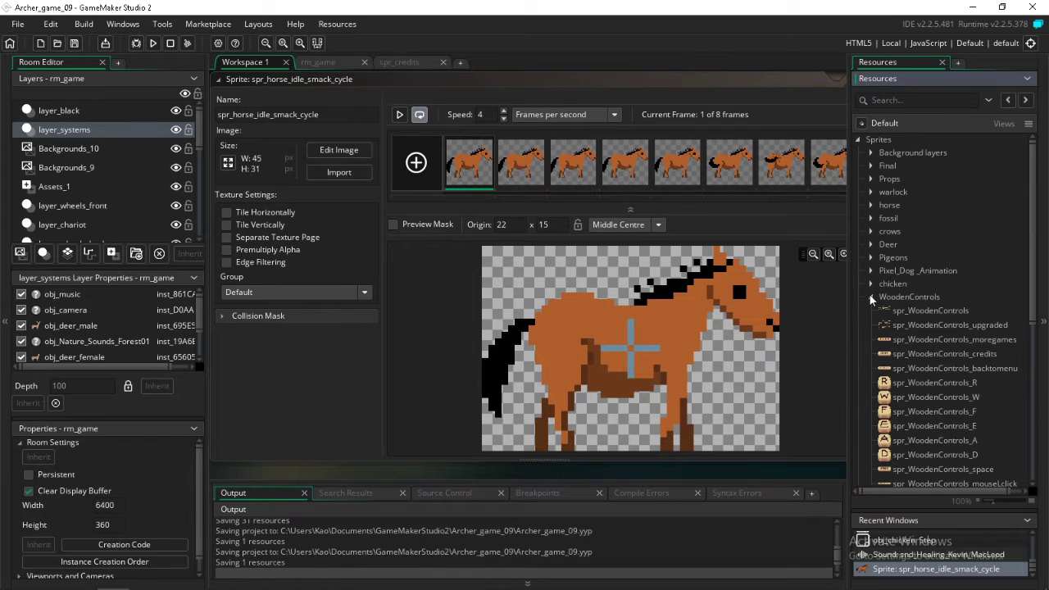
{"action": "left_click", "coordinate": [871, 297]}
Rename the sprite whose name starts with _76463dc9 to spr_algiz_logo
{"action": "scroll", "coordinate": [934, 350], "scroll_direction": "down", "scroll_amount": 3}
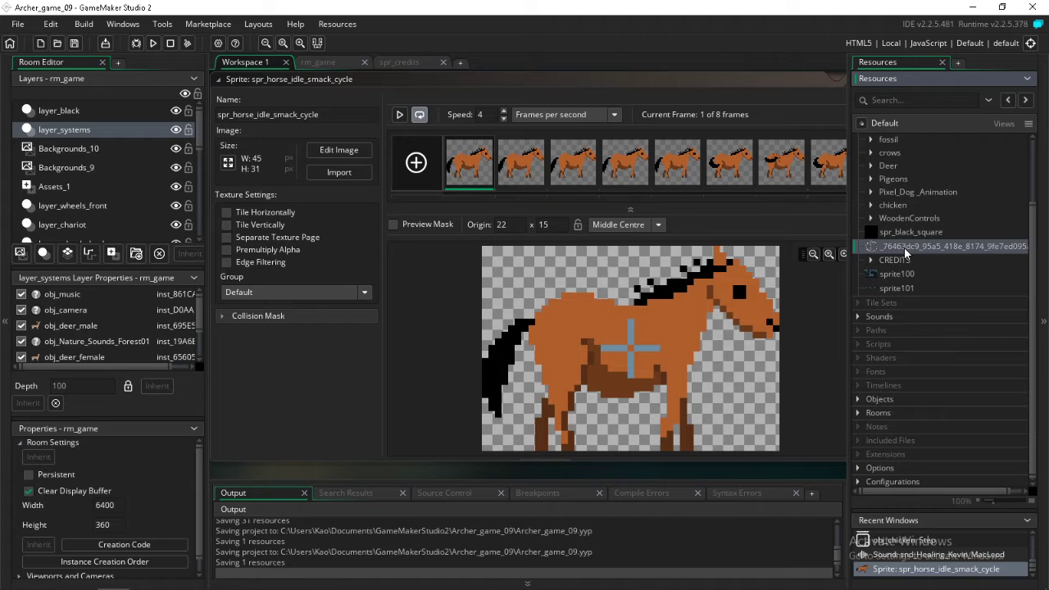
{"action": "left_click", "coordinate": [904, 246]}
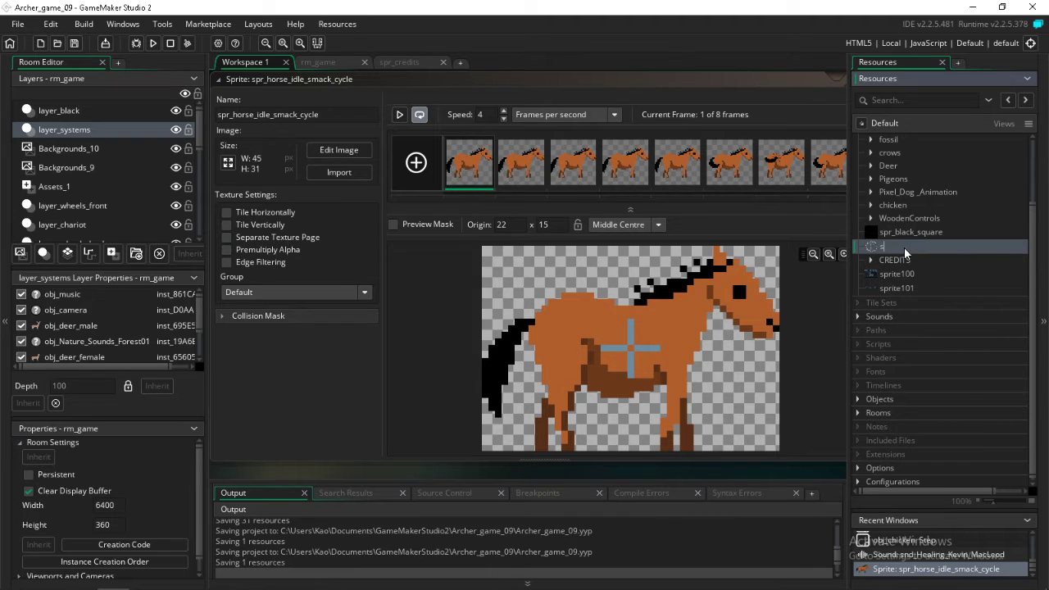
{"action": "type", "text": "spr_al"}
{"action": "type", "text": "riz_logo"}
{"action": "key", "text": "Return"}
Add a new group named INTRO to the Sprites resources
{"action": "scroll", "coordinate": [911, 254], "scroll_direction": "up", "scroll_amount": 2}
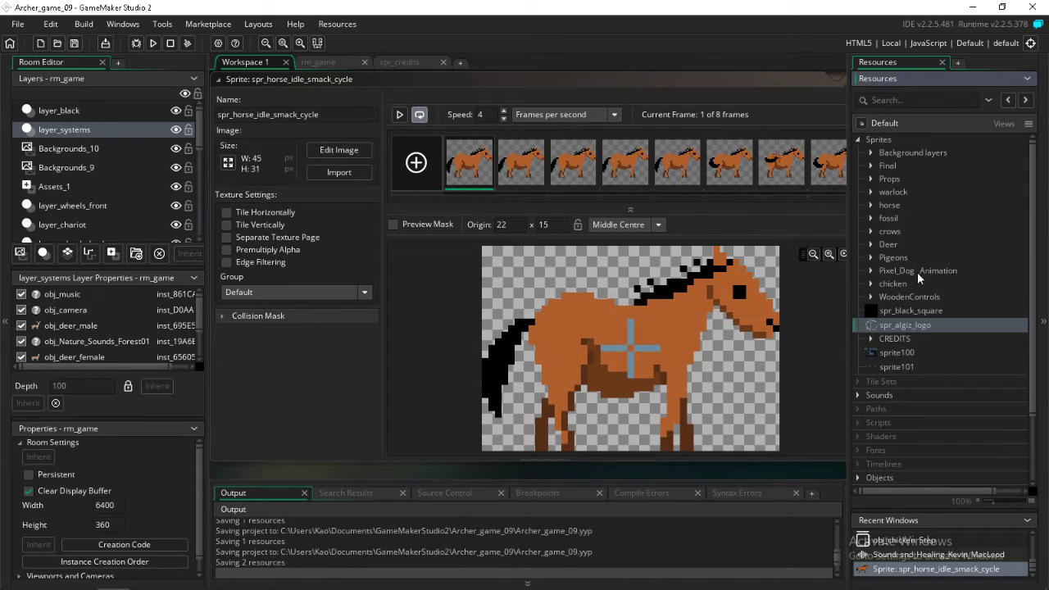
{"action": "right_click", "coordinate": [905, 326]}
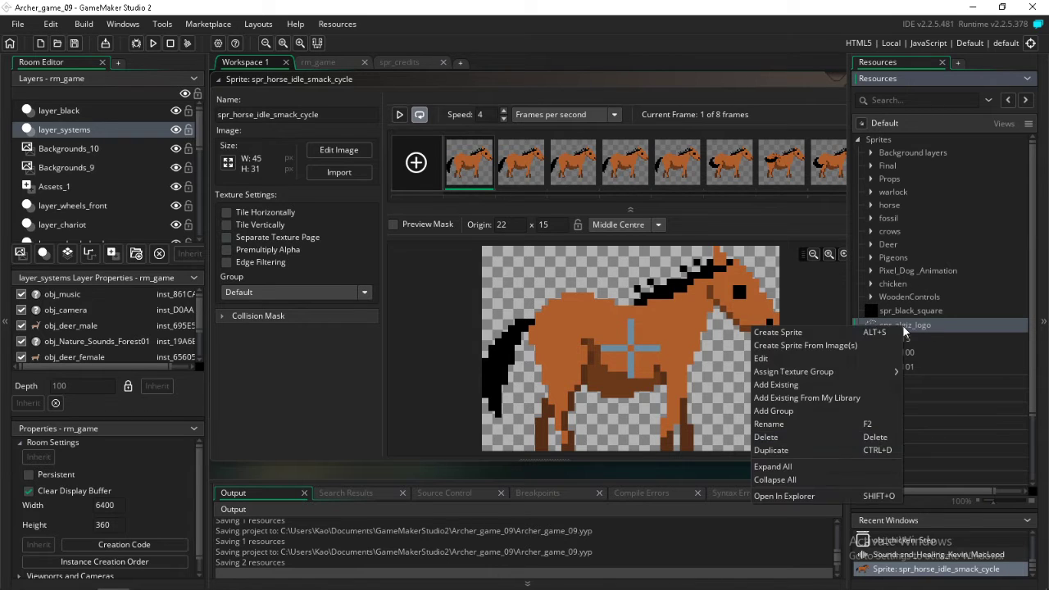
{"action": "left_click", "coordinate": [834, 410]}
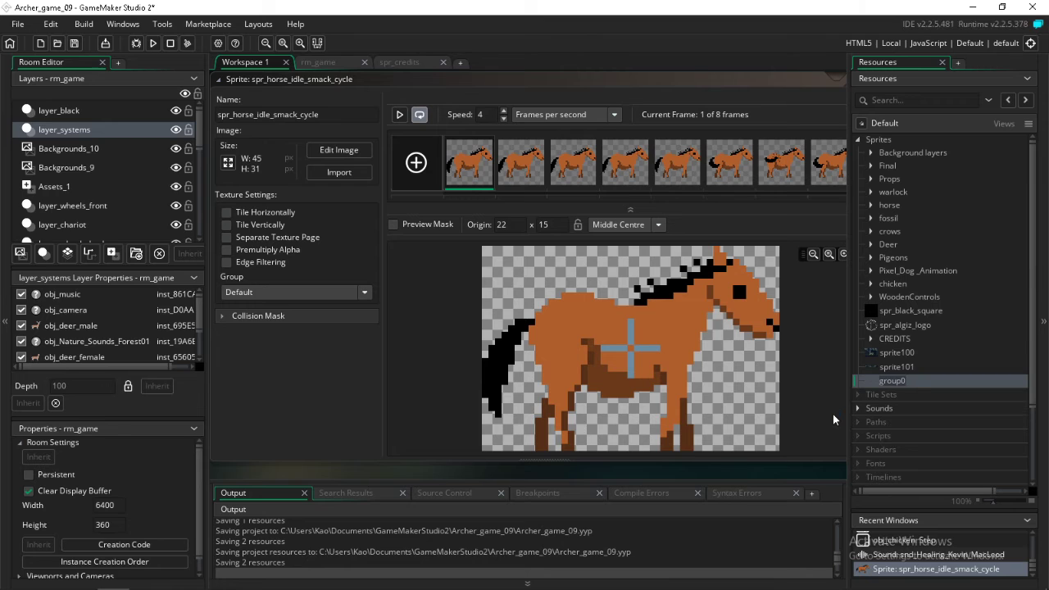
{"action": "type", "text": "INTRO"}
{"action": "key", "text": "Return"}
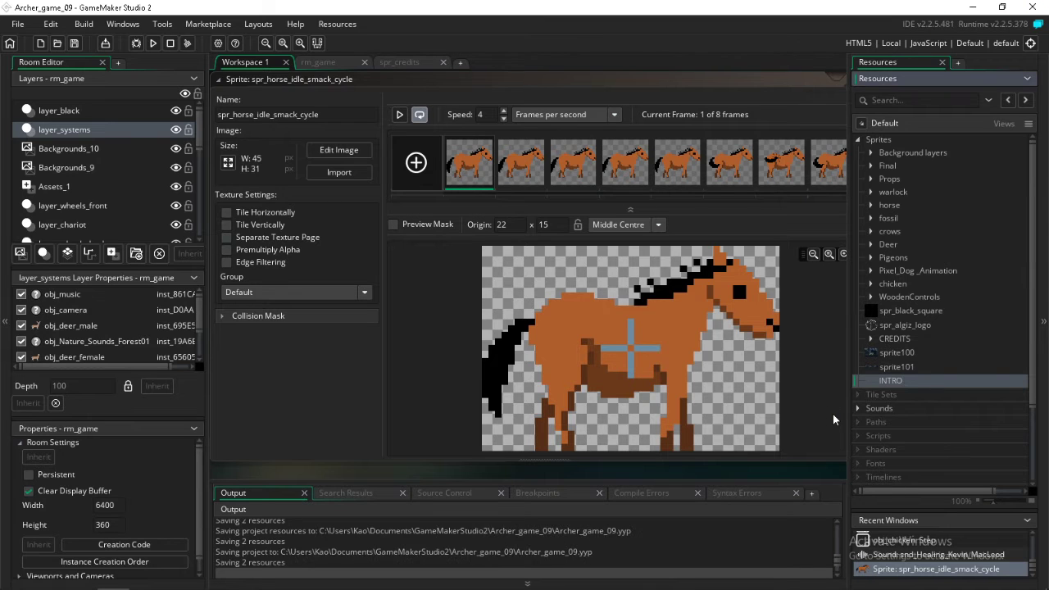
Move spr_black_square and spr_algiz_logo into the INTRO group and place the group first under Sprites
{"action": "left_click", "coordinate": [891, 310]}
{"action": "left_click", "coordinate": [897, 326], "text": "ctrl"}
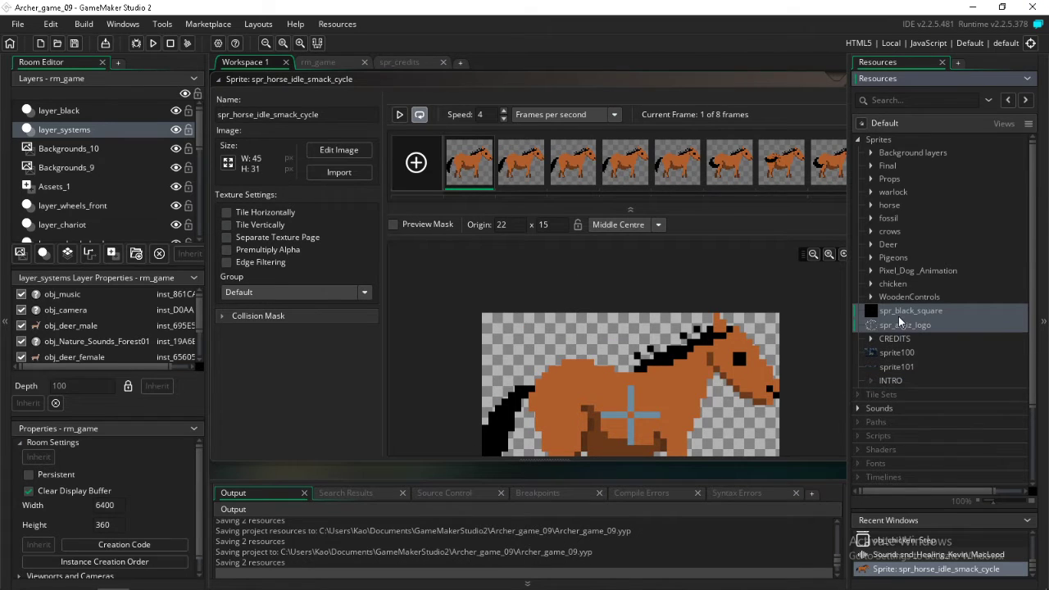
{"action": "left_click_drag", "start_coordinate": [898, 328], "coordinate": [903, 388]}
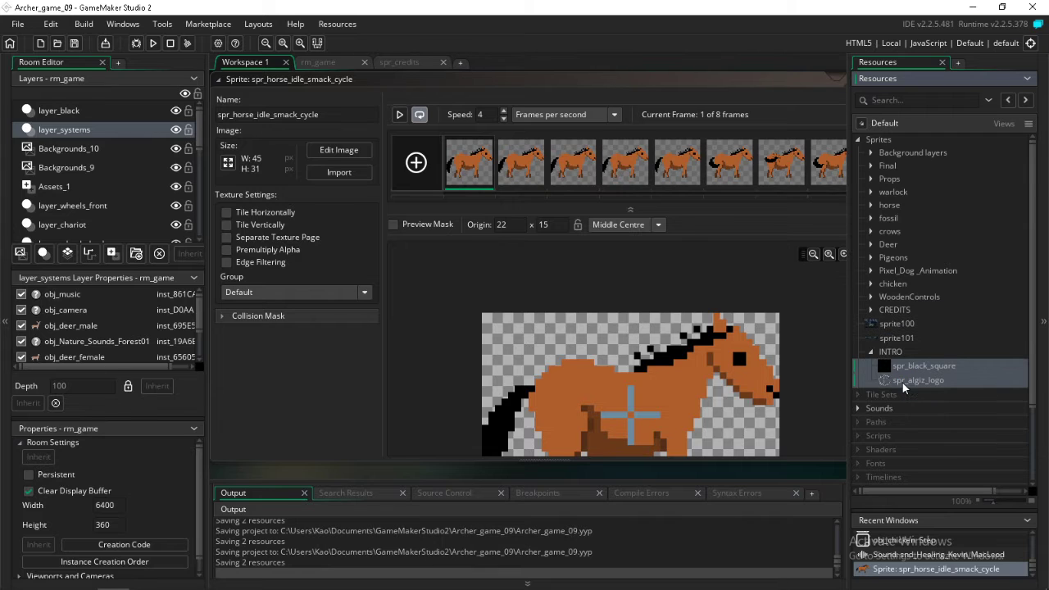
{"action": "left_click", "coordinate": [870, 351]}
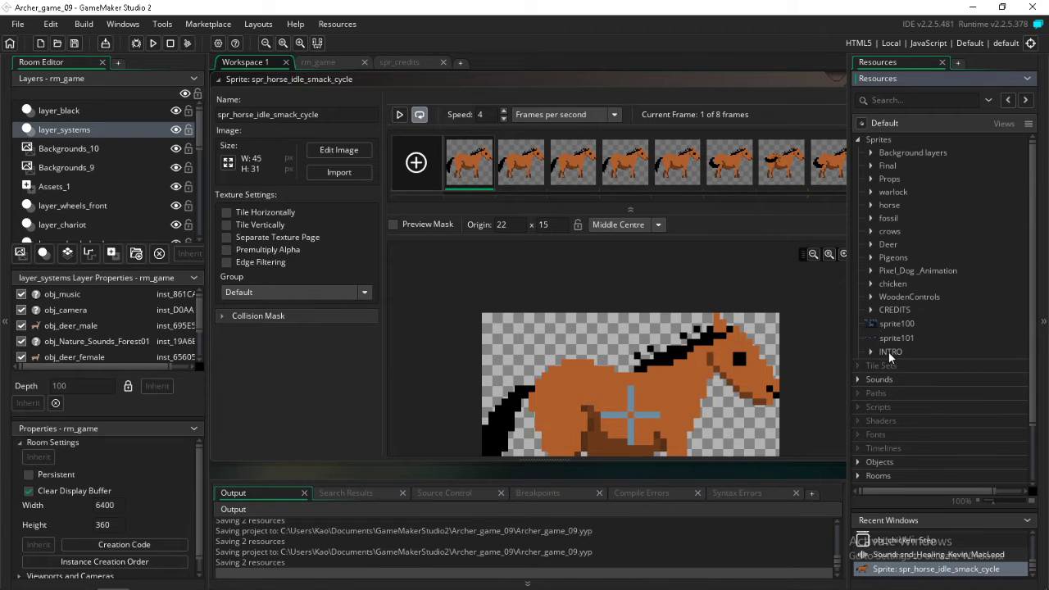
{"action": "left_click_drag", "start_coordinate": [889, 353], "coordinate": [900, 167]}
Open sprite100 to check its image and add a new group named EXTRA_IMAGE under Sprites
{"action": "double_click", "coordinate": [889, 336]}
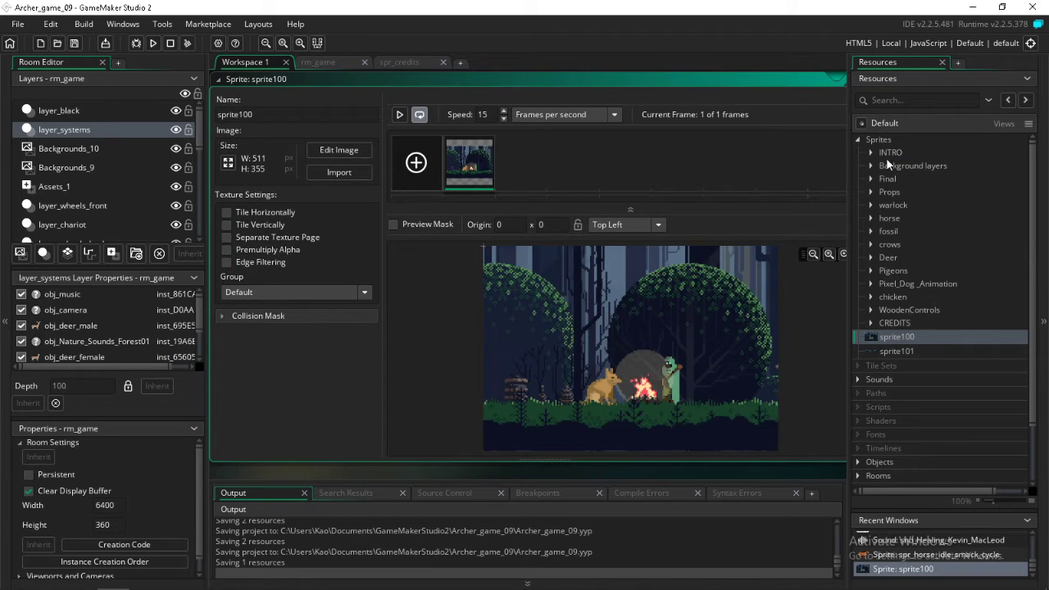
{"action": "right_click", "coordinate": [884, 139]}
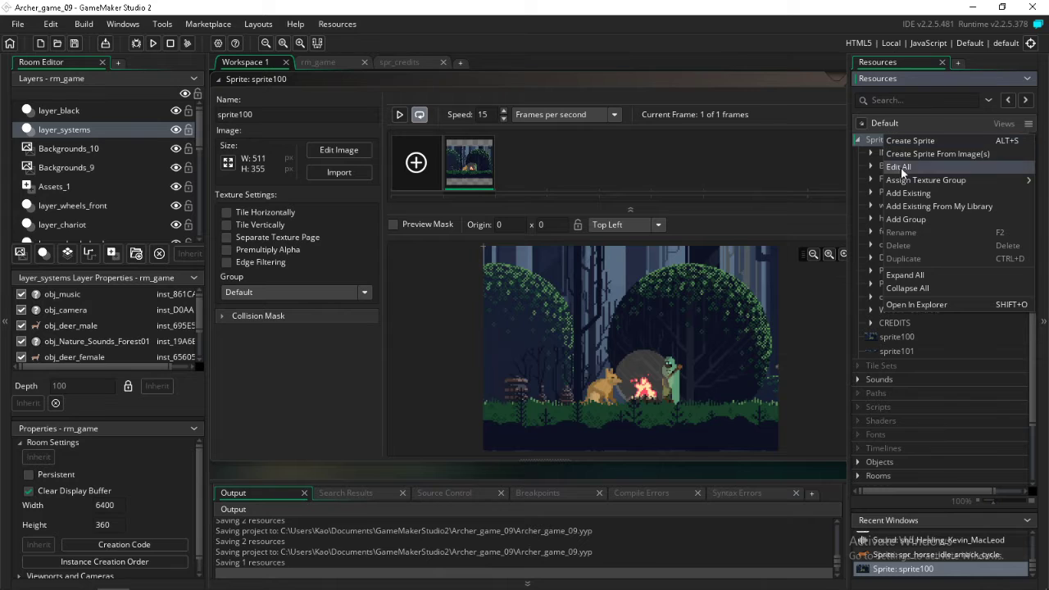
{"action": "left_click", "coordinate": [917, 219]}
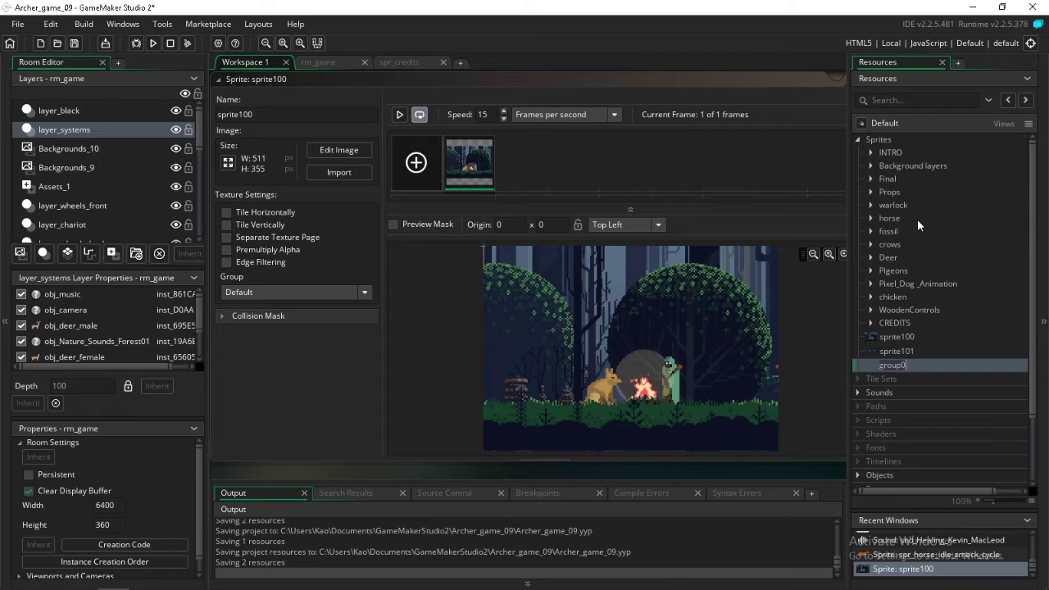
{"action": "type", "text": "E"}
{"action": "type", "text": "XTRA_IMAGE"}
{"action": "key", "text": "Return"}
Move sprite100 and sprite101 together into the EXTRA_IMAGE group
{"action": "left_click", "coordinate": [890, 340]}
{"action": "left_click", "coordinate": [893, 353], "text": "shift"}
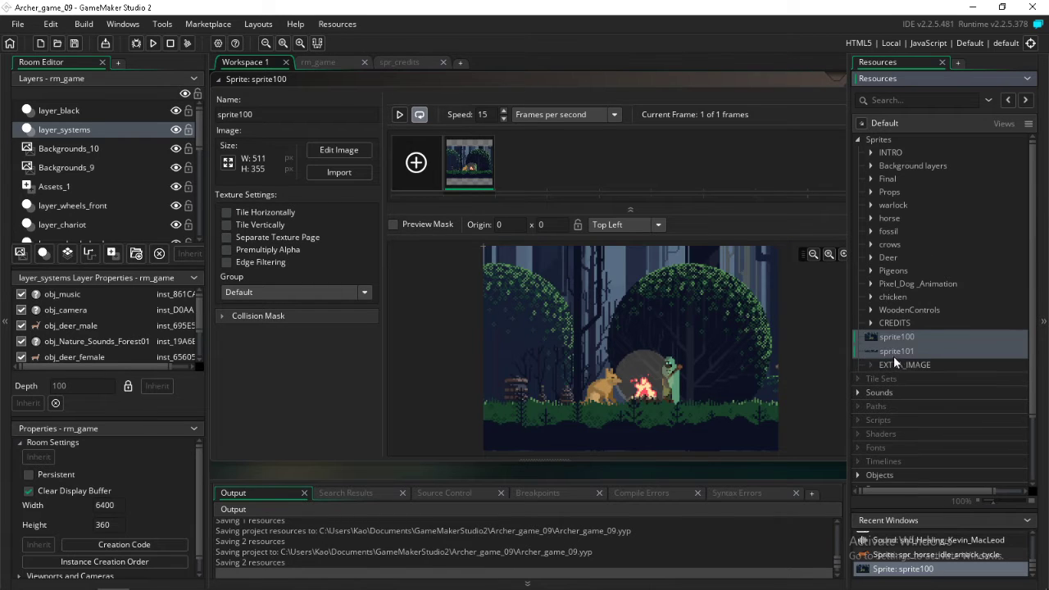
{"action": "left_click_drag", "start_coordinate": [902, 345], "coordinate": [907, 370]}
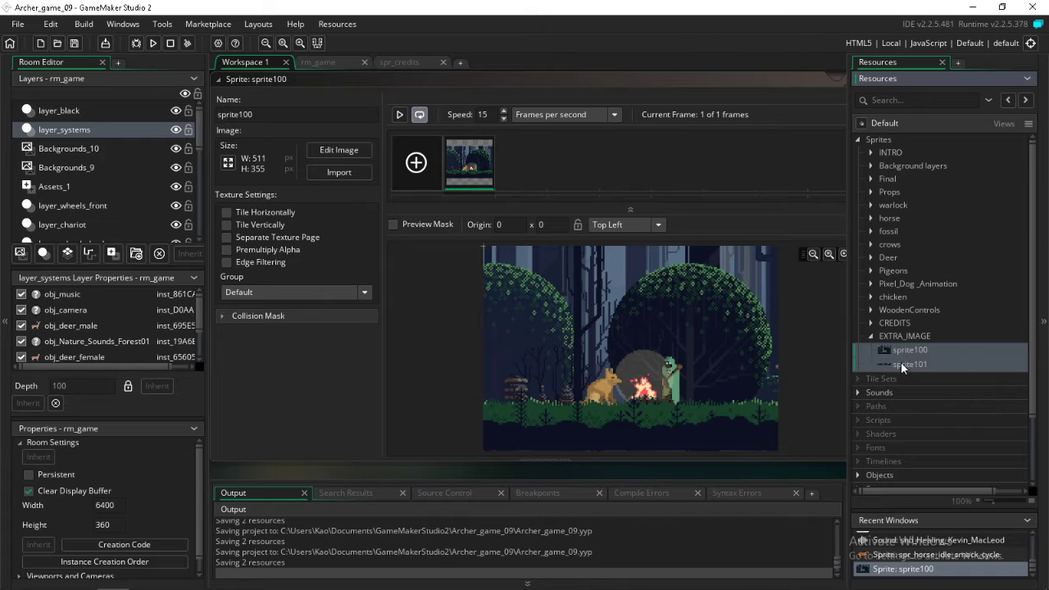
Save the project with the regrouped sprites
{"action": "left_click", "coordinate": [75, 45]}
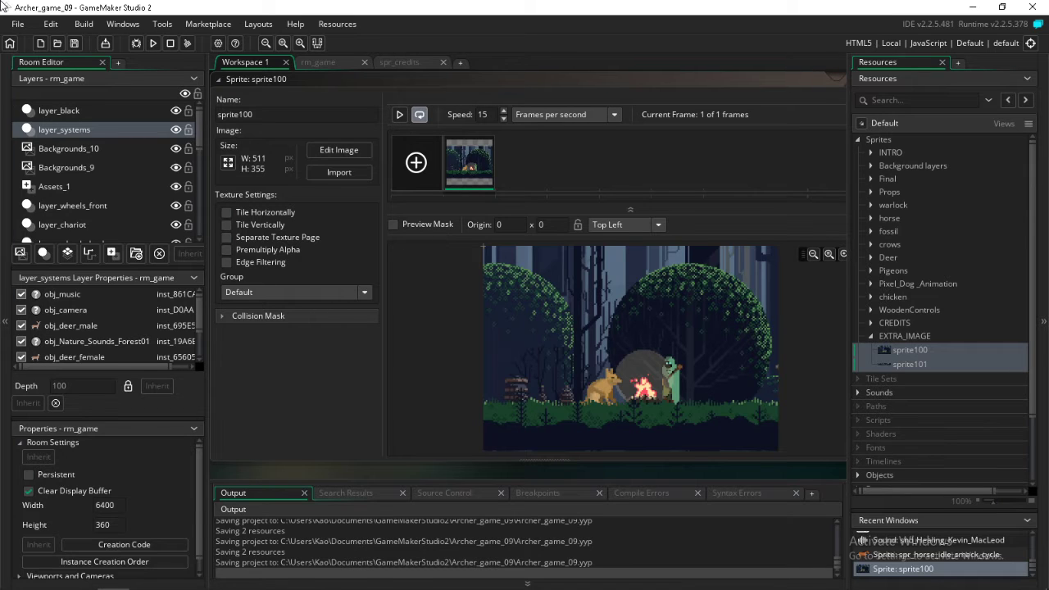
{"action": "left_click", "coordinate": [82, 579]}
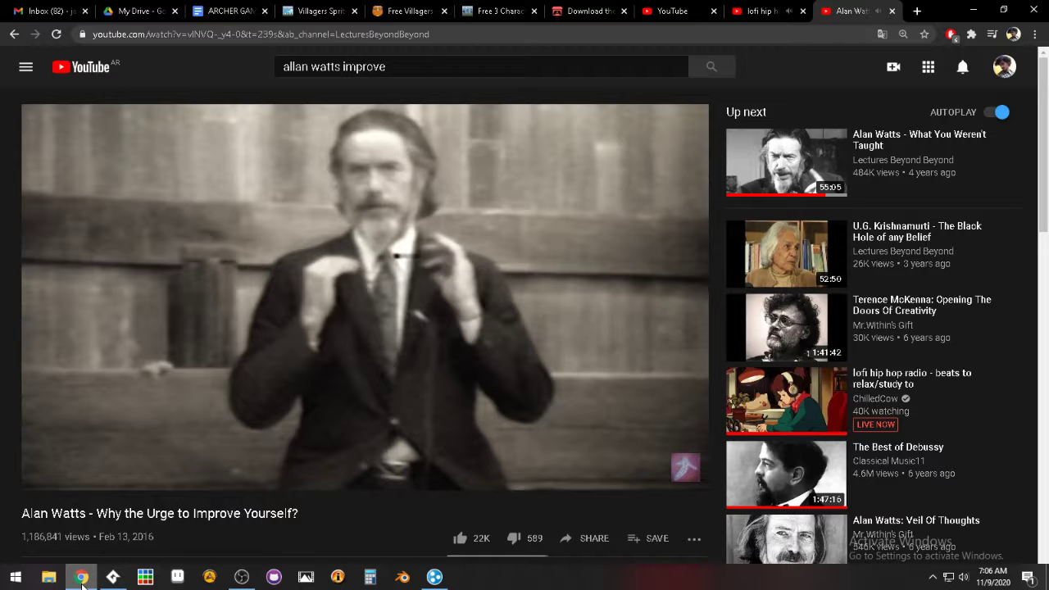
{"action": "left_click", "coordinate": [766, 12]}
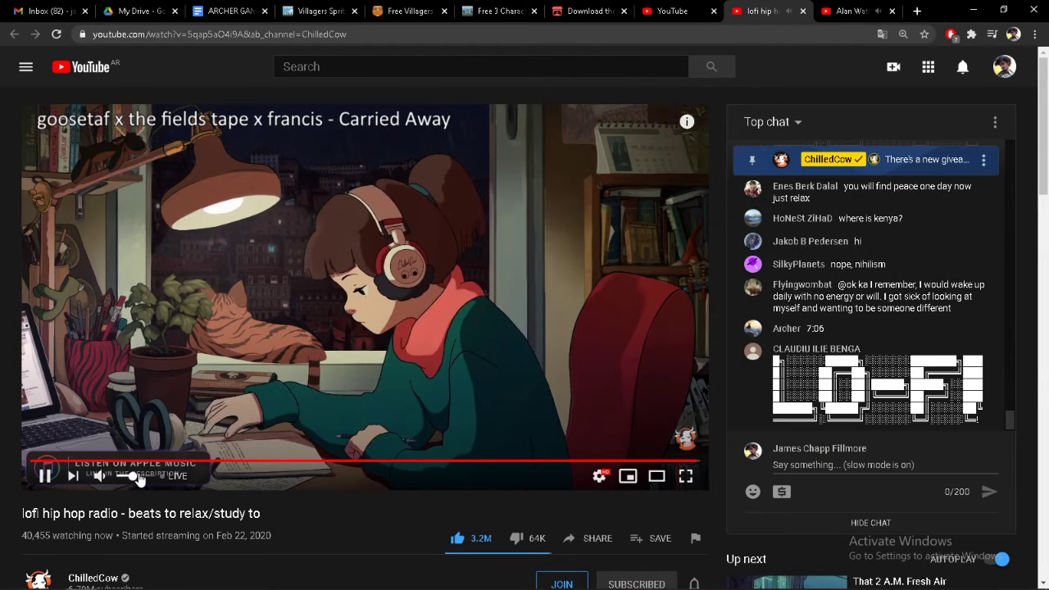
{"action": "key", "text": "ctrl+Tab"}
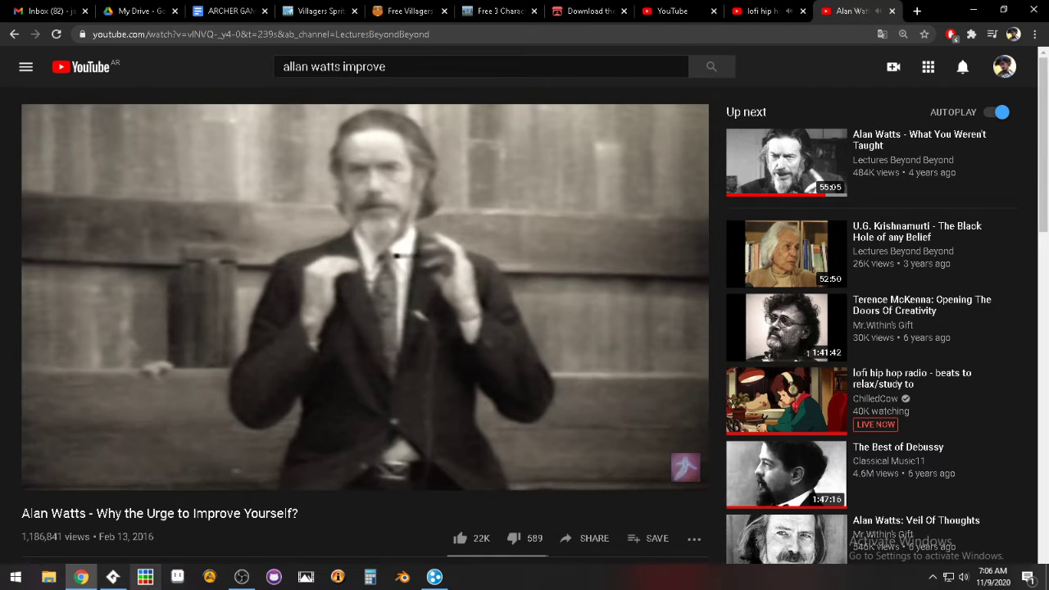
{"action": "left_click", "coordinate": [113, 576]}
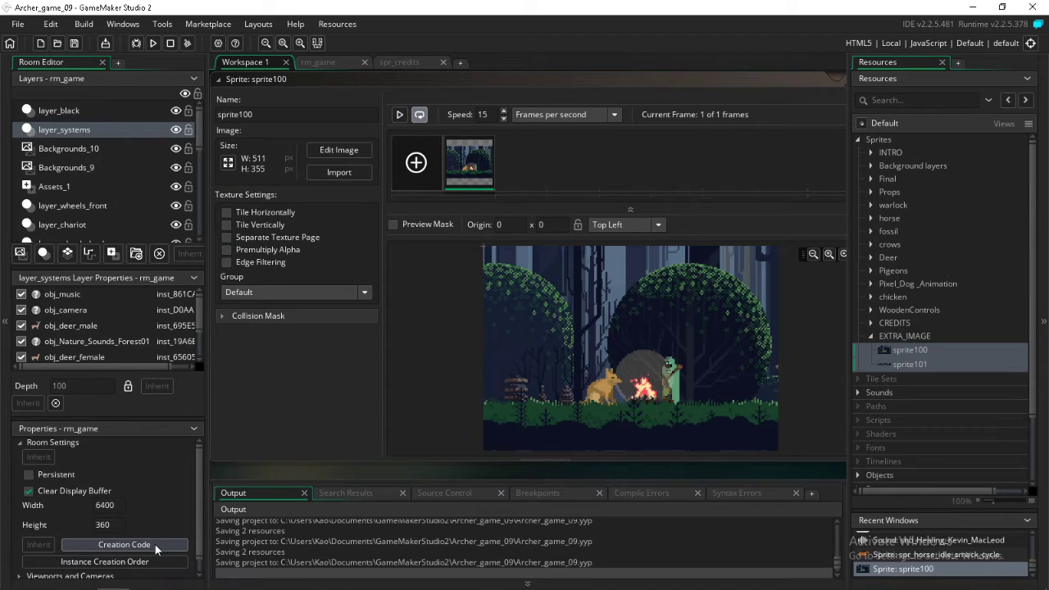
{"action": "left_click", "coordinate": [240, 577]}
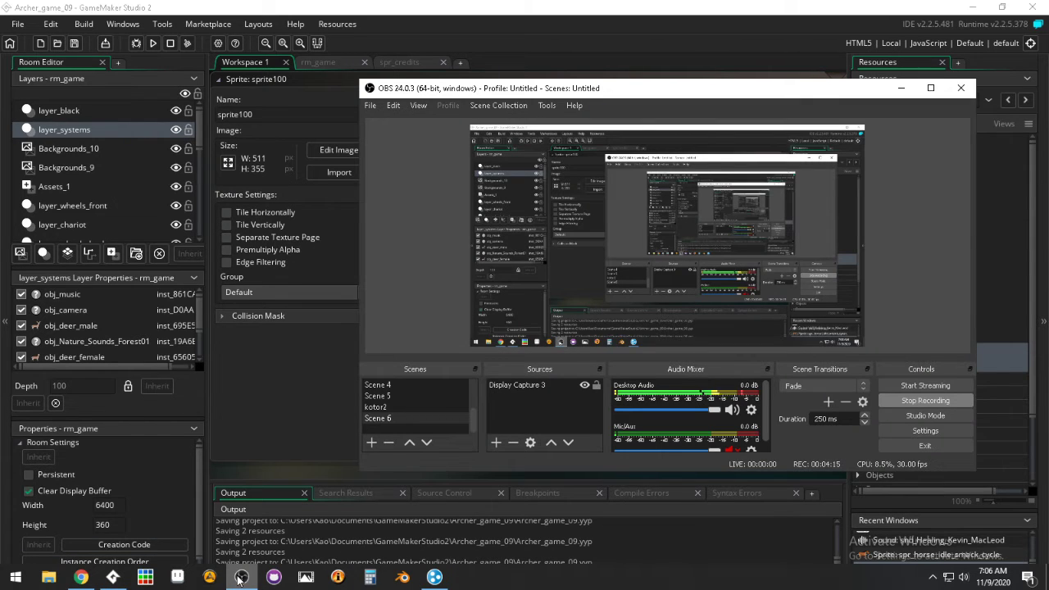
{"action": "left_click", "coordinate": [239, 577]}
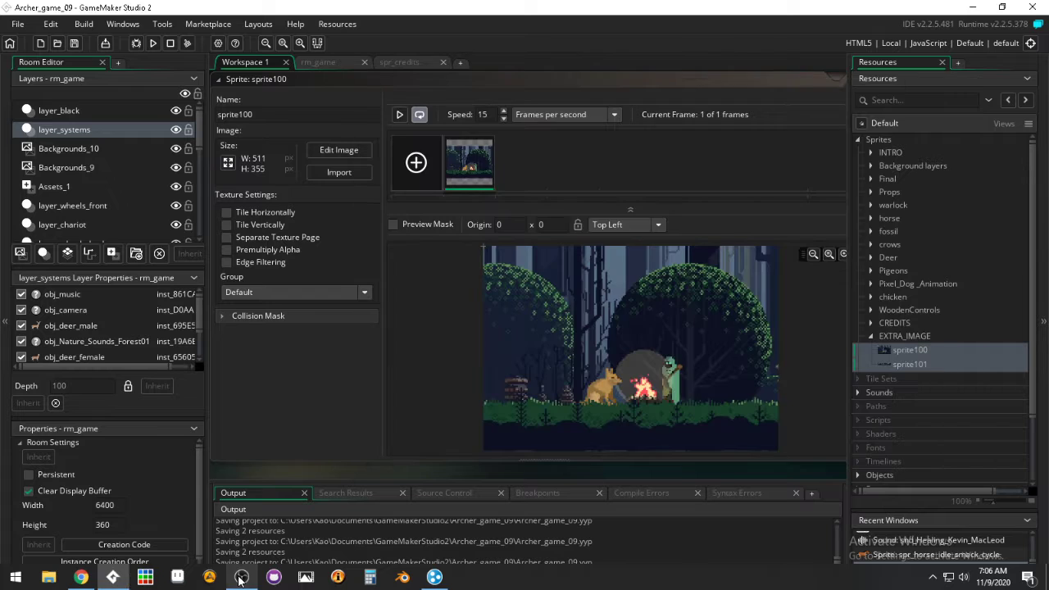
In File Explorer, create a folder named ARCHER_GAME on Local Disk (C:) and open it
{"action": "left_click", "coordinate": [49, 577]}
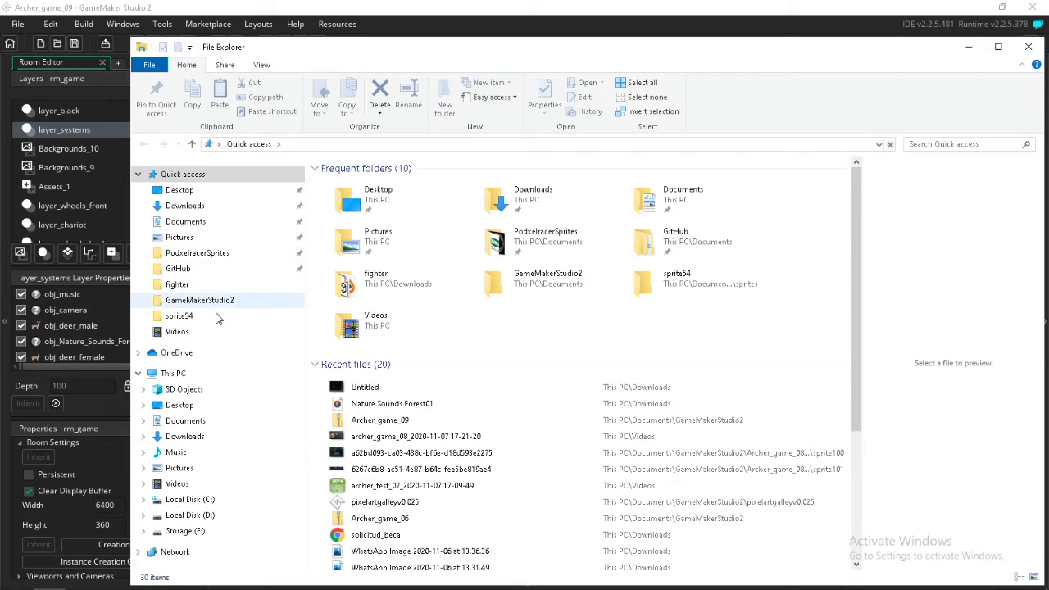
{"action": "left_click", "coordinate": [182, 502]}
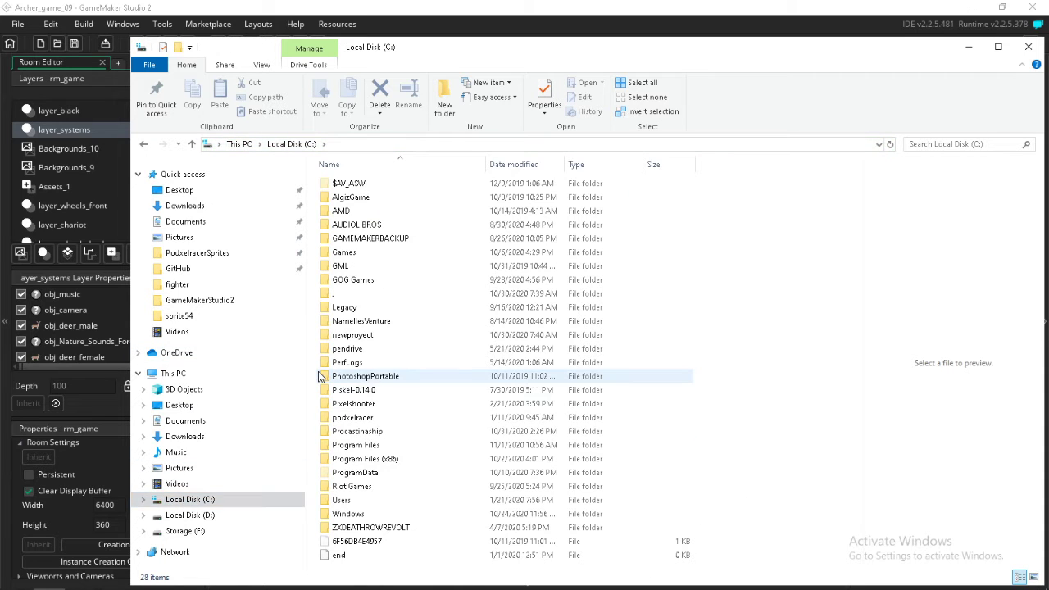
{"action": "right_click", "coordinate": [320, 375]}
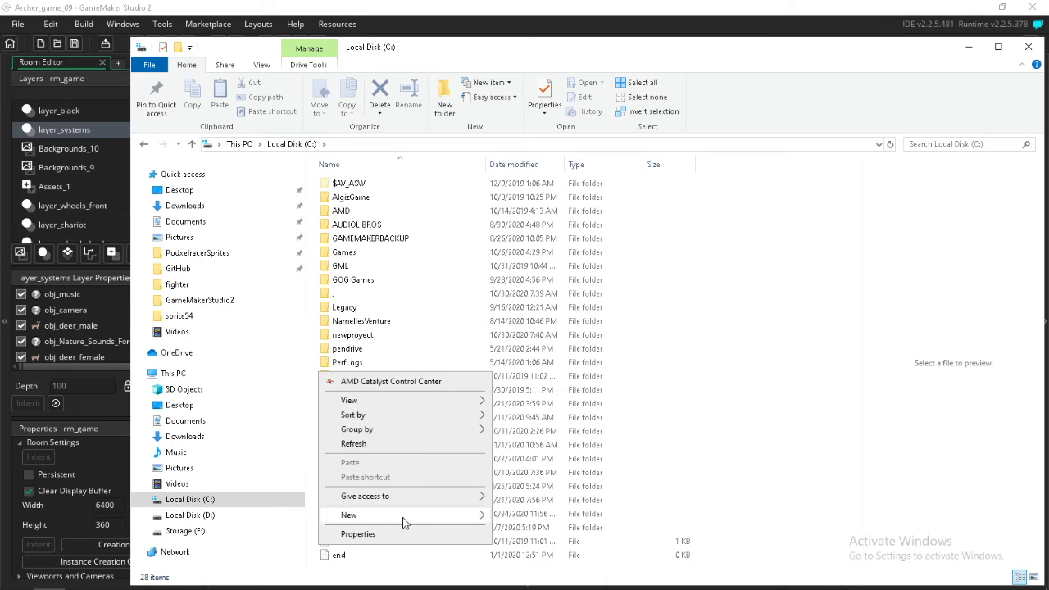
{"action": "mouse_move", "coordinate": [422, 522]}
{"action": "left_click", "coordinate": [569, 522]}
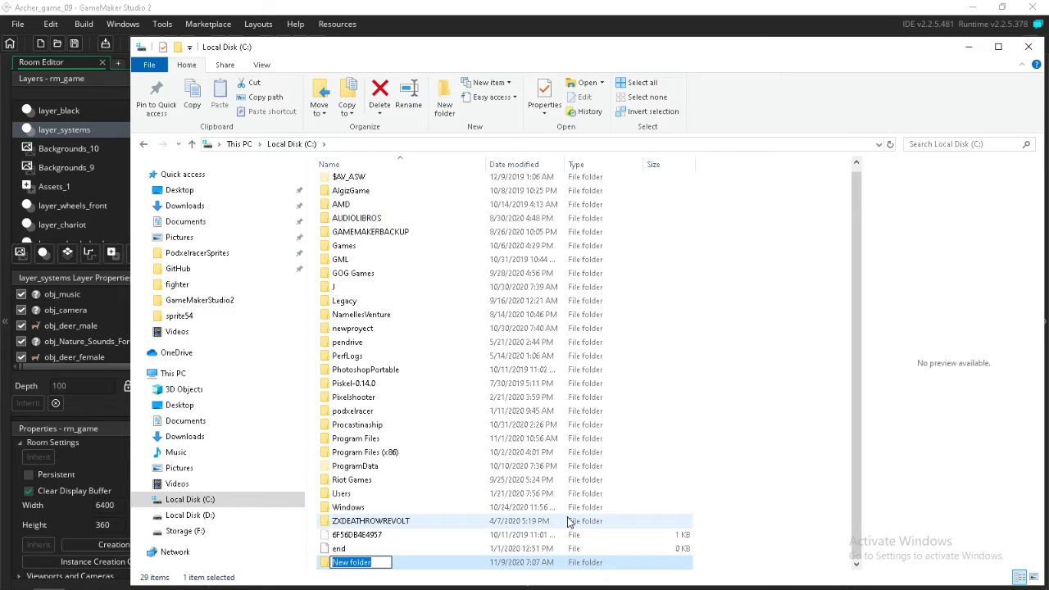
{"action": "type", "text": "ARCHER_GAME"}
{"action": "key", "text": "Return"}
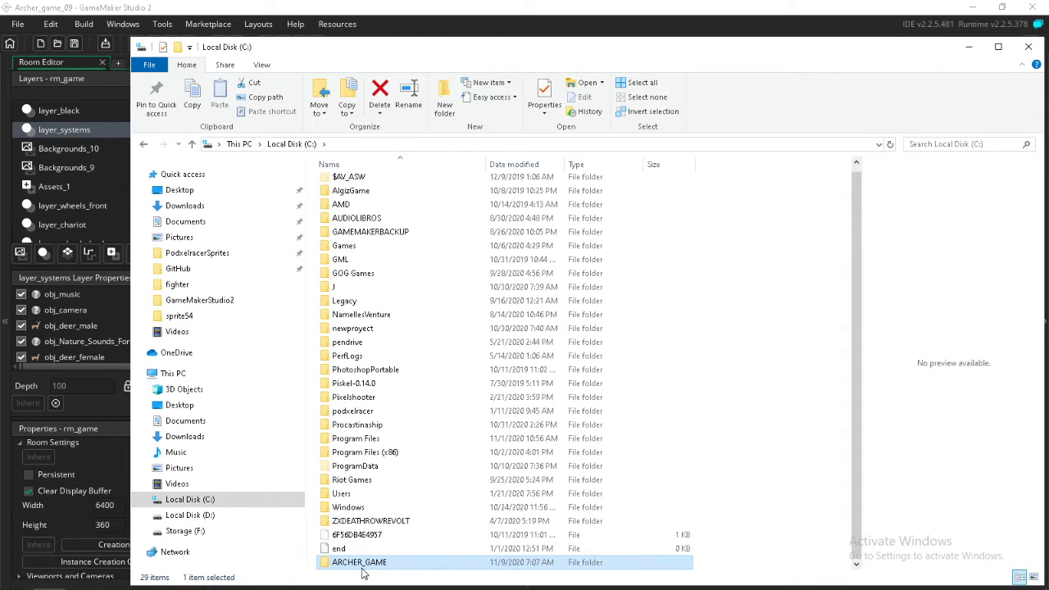
{"action": "double_click", "coordinate": [361, 565]}
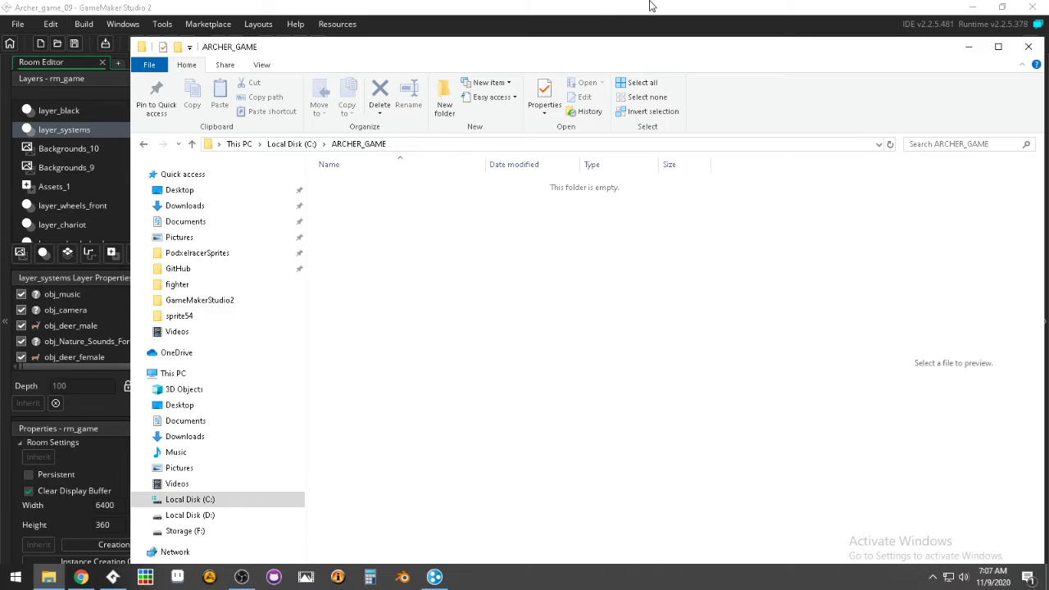
From GameMaker Studio 2, show the files of sprite100 and sprite101 in Explorer and move sprite100's PNG image into the ARCHER_GAME folder
{"action": "left_click", "coordinate": [603, 14]}
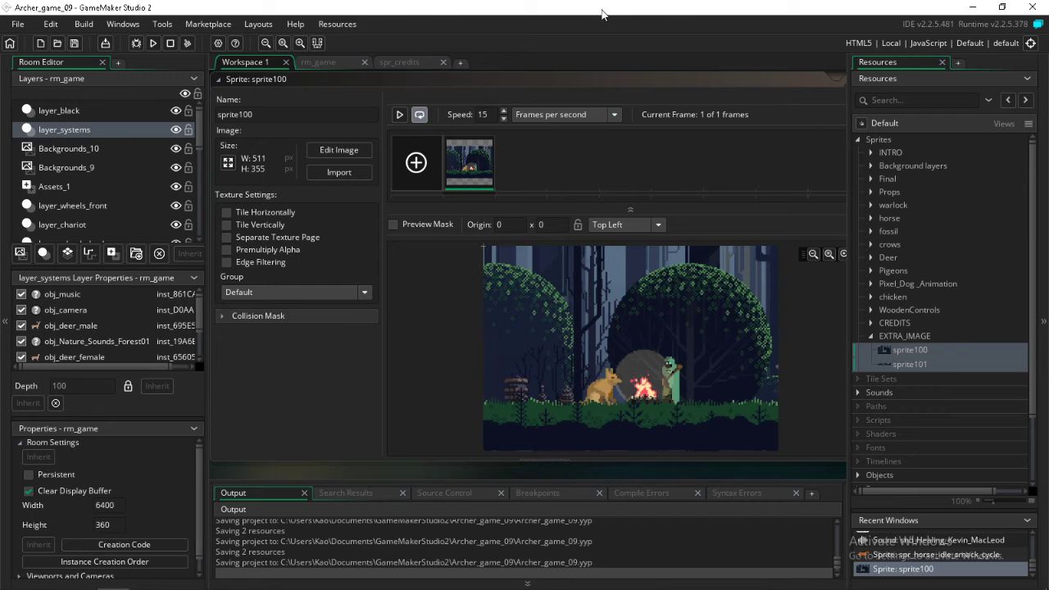
{"action": "right_click", "coordinate": [910, 357]}
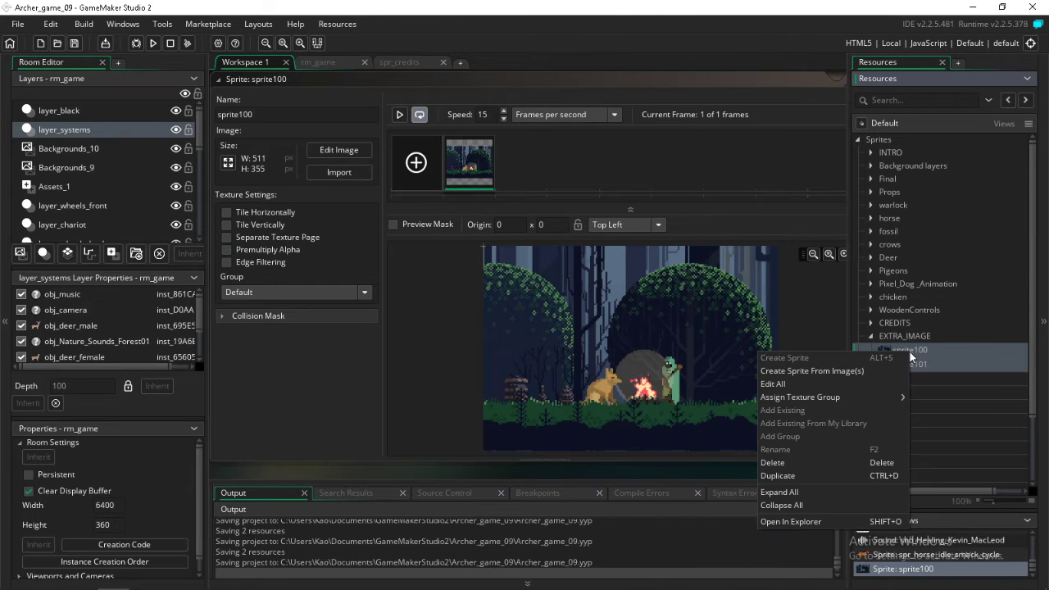
{"action": "left_click", "coordinate": [826, 522]}
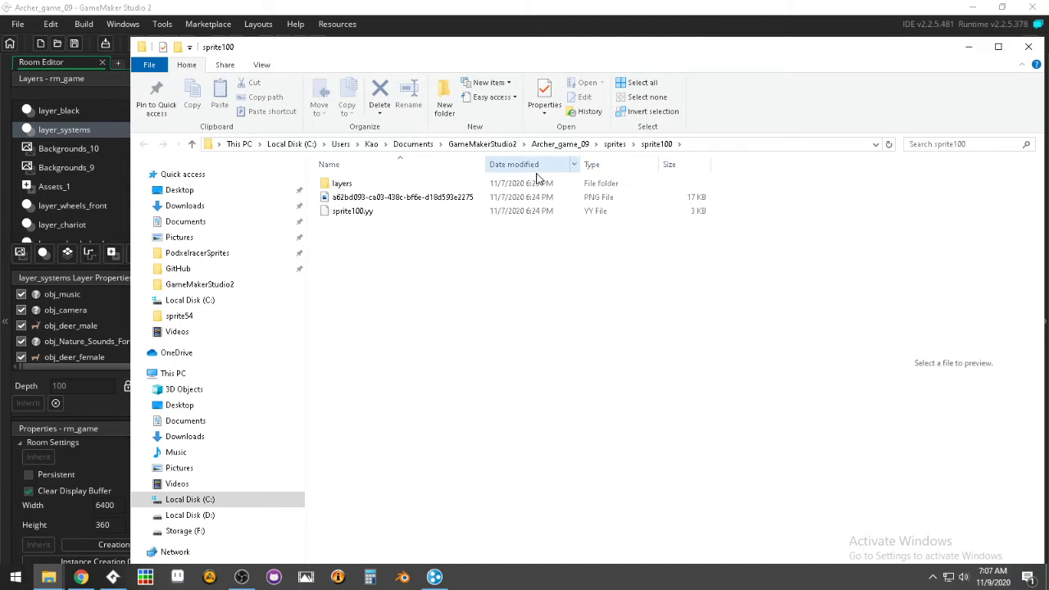
{"action": "left_click", "coordinate": [430, 198]}
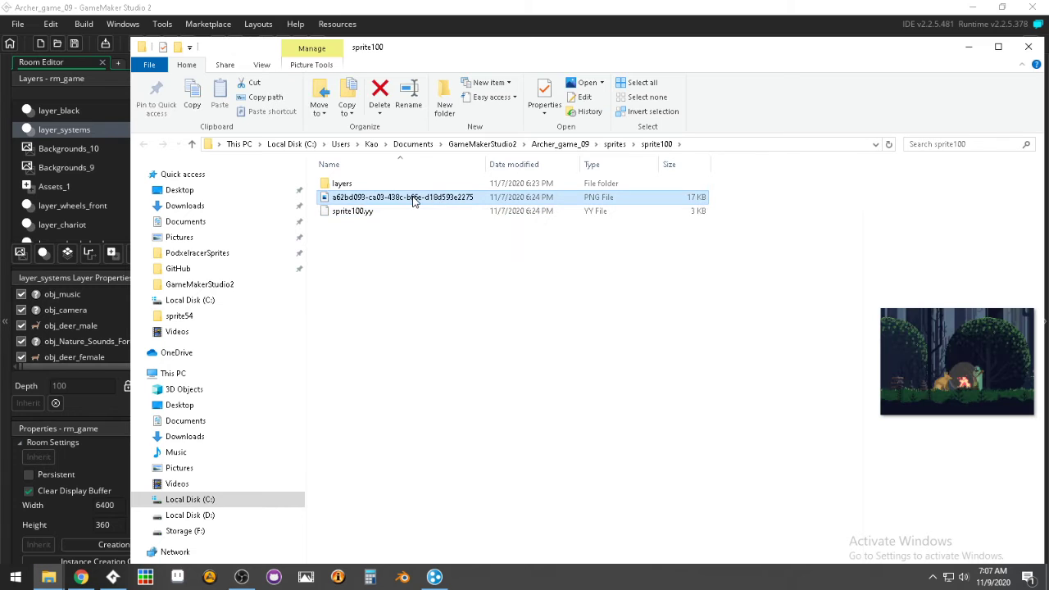
{"action": "left_click_drag", "start_coordinate": [416, 201], "coordinate": [50, 579]}
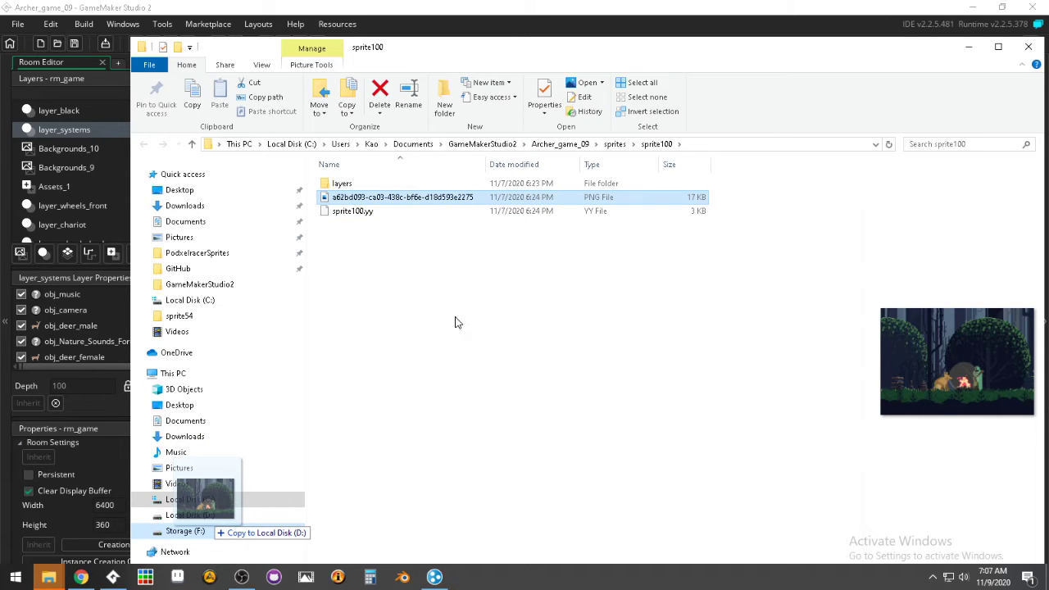
{"action": "mouse_move", "coordinate": [457, 322]}
{"action": "left_mouse_down"}
{"action": "mouse_move", "coordinate": [78, 533]}
{"action": "mouse_move", "coordinate": [55, 582]}
{"action": "mouse_move", "coordinate": [66, 537]}
{"action": "mouse_move", "coordinate": [468, 304]}
{"action": "mouse_move", "coordinate": [463, 311]}
{"action": "left_mouse_up"}
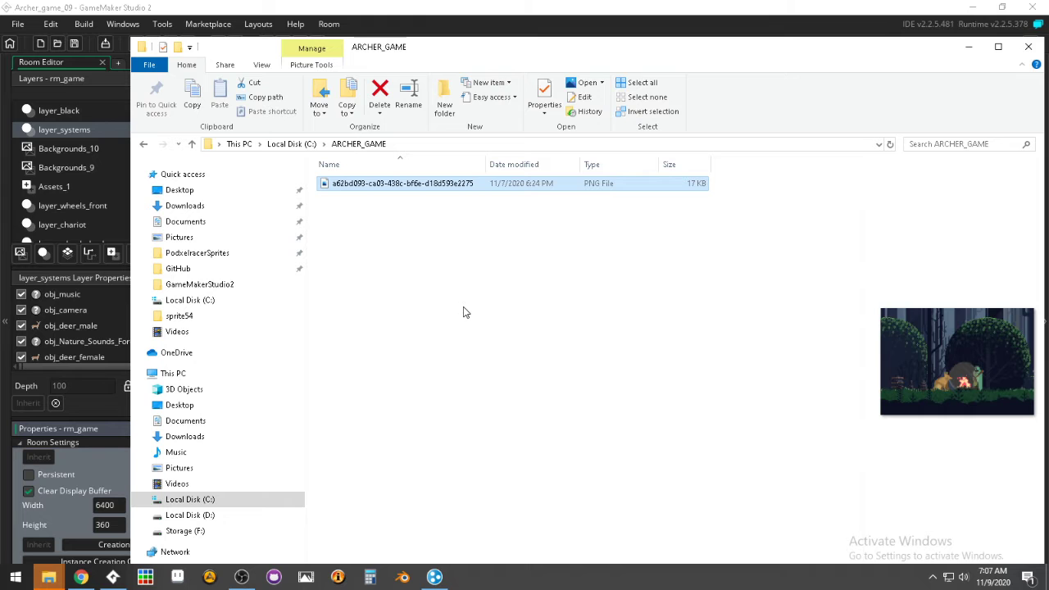
Copy the PNG image from the sprite101 folder into the ARCHER_GAME folder
{"action": "mouse_move", "coordinate": [49, 577]}
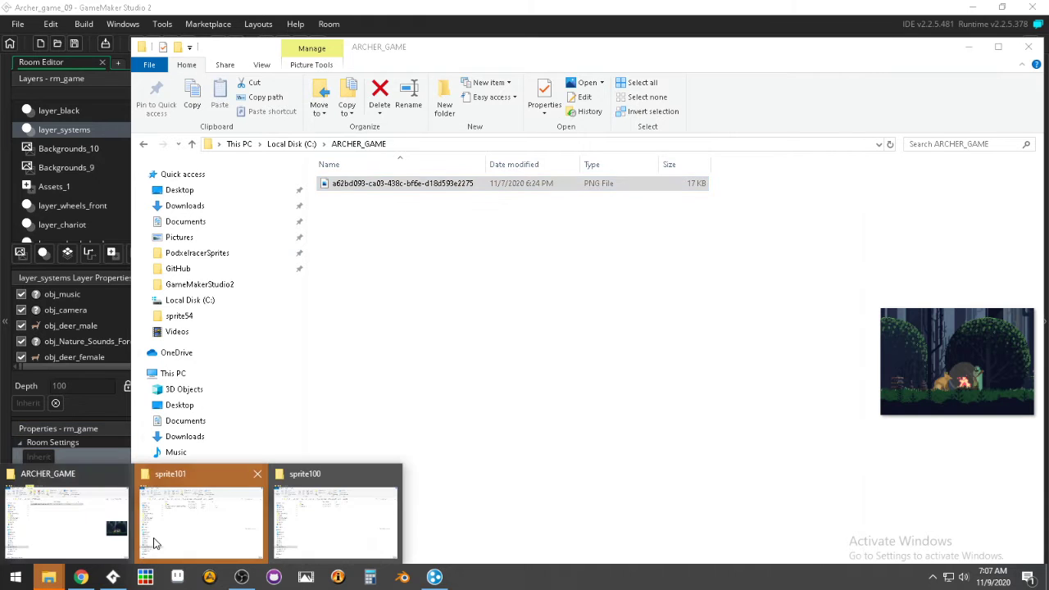
{"action": "left_click", "coordinate": [164, 540]}
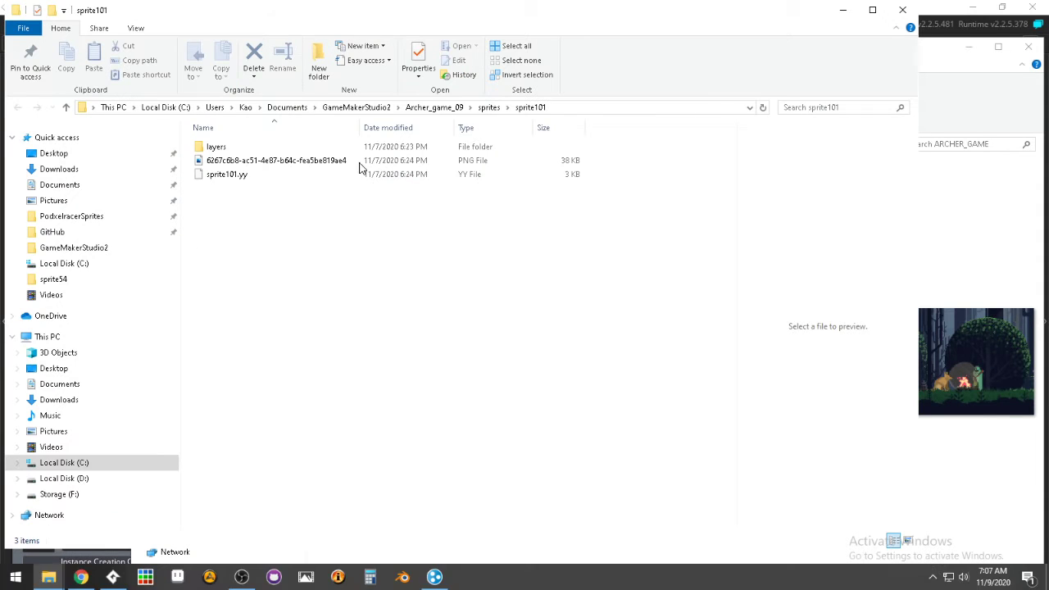
{"action": "left_click", "coordinate": [314, 160]}
{"action": "left_click", "coordinate": [314, 160]}
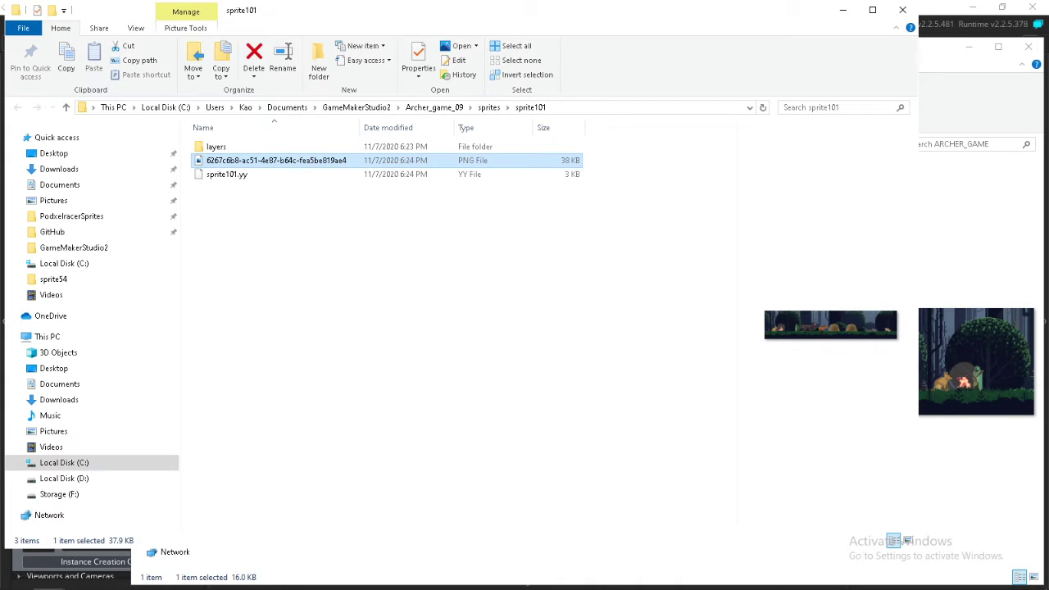
{"action": "mouse_move", "coordinate": [48, 576]}
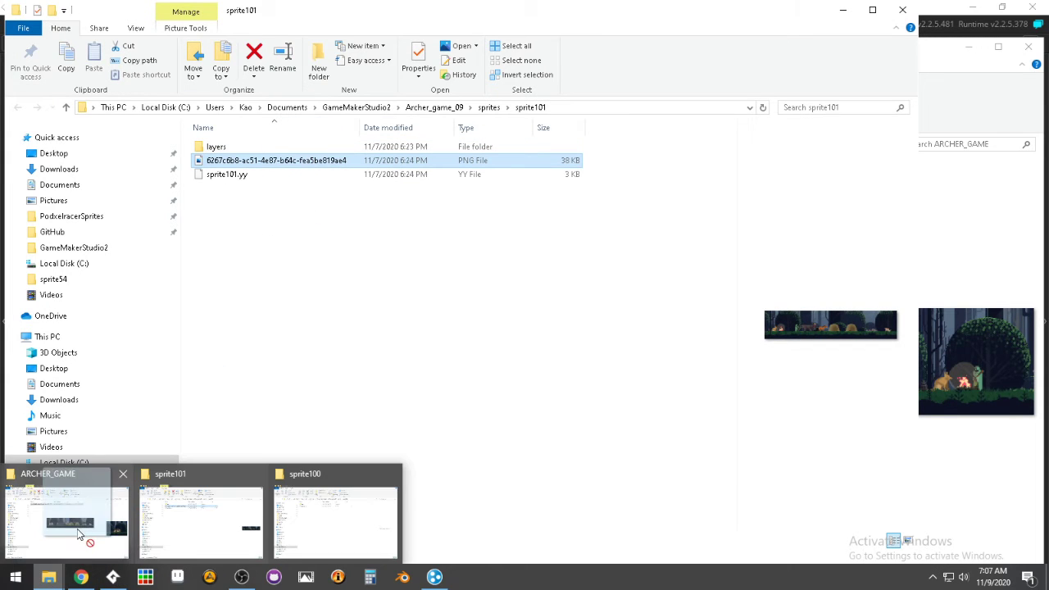
{"action": "left_click_drag", "start_coordinate": [77, 529], "coordinate": [459, 303]}
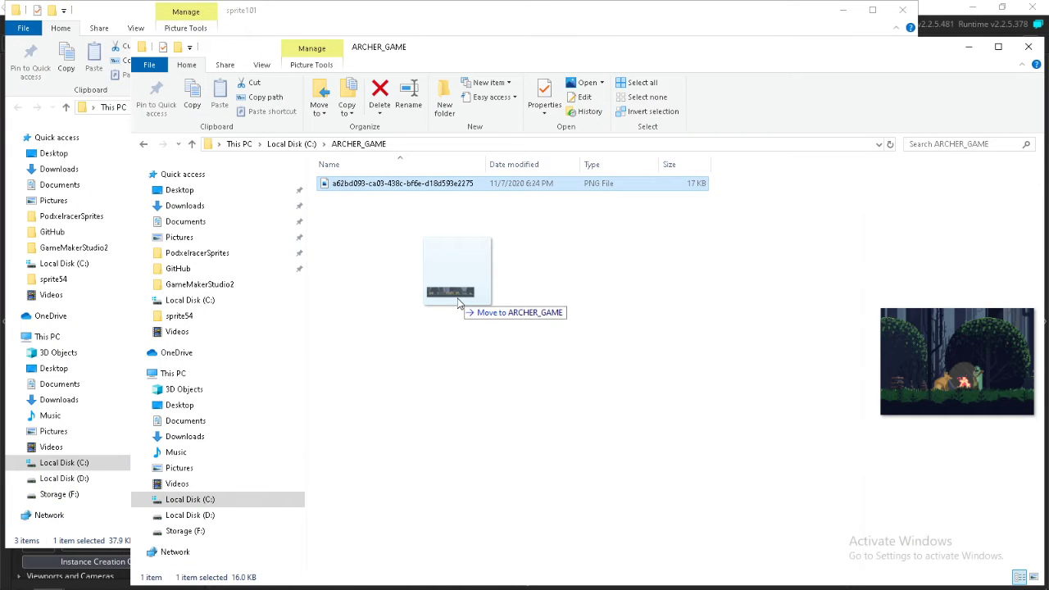
{"action": "left_click_drag", "start_coordinate": [459, 303], "coordinate": [459, 303], "text": "ctrl"}
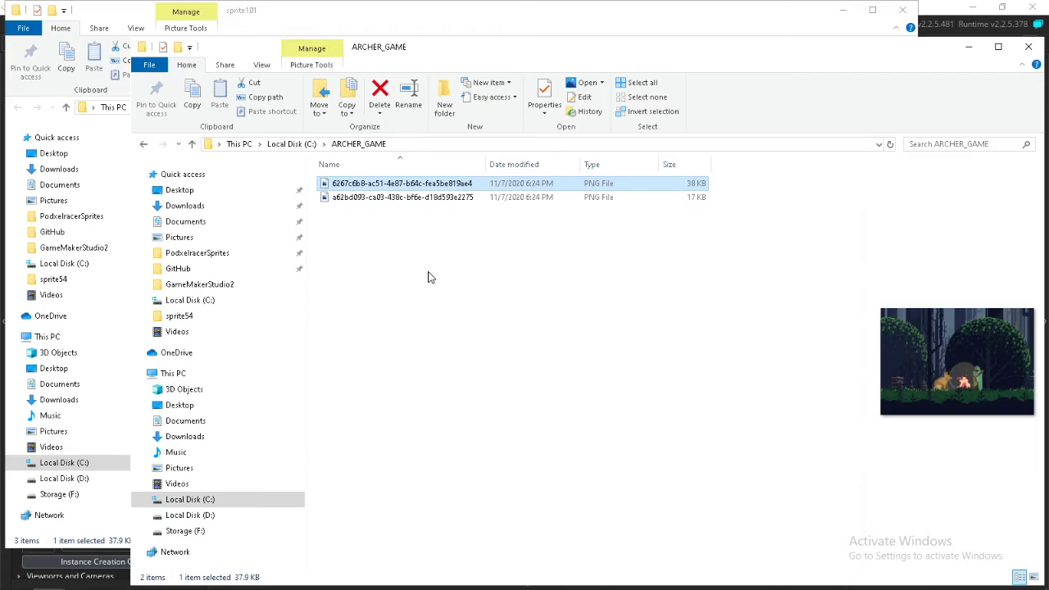
Copy sprite100's PNG image from ARCHER_GAME back into the project's sprite100 folder
{"action": "left_click", "coordinate": [395, 200]}
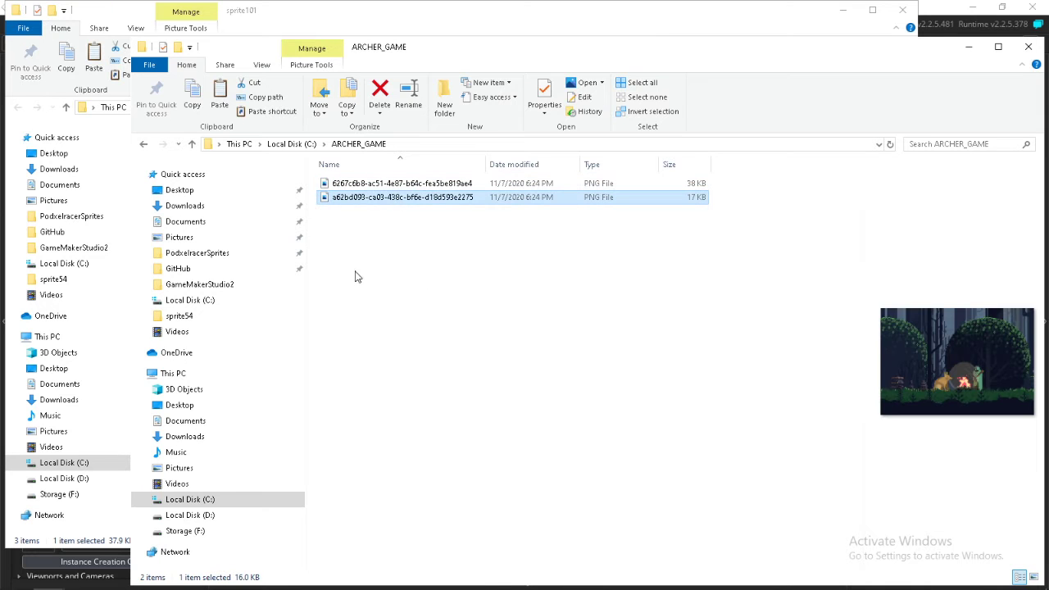
{"action": "left_click", "coordinate": [49, 577]}
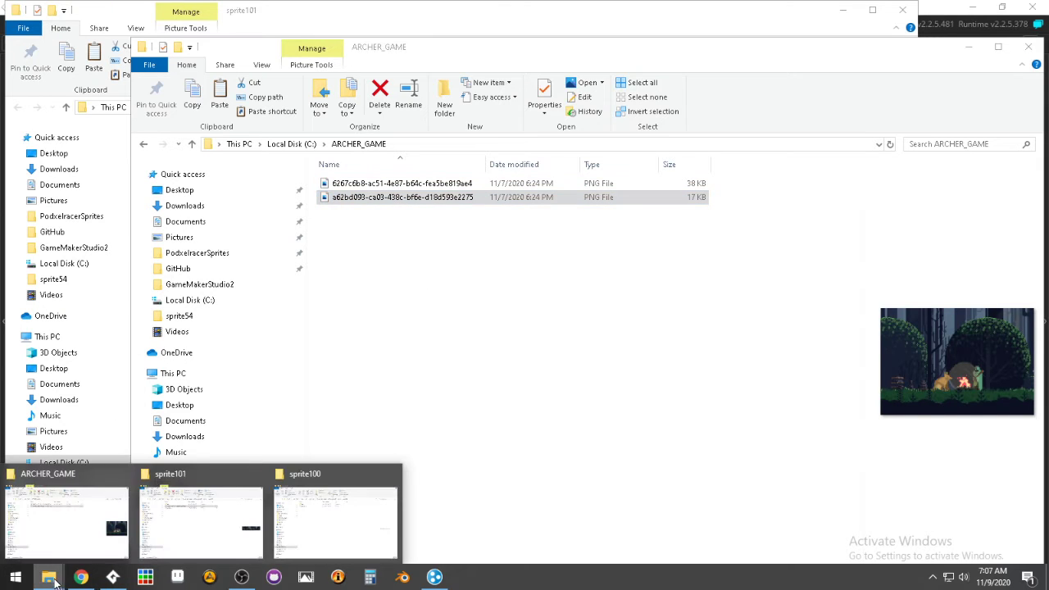
{"action": "left_click", "coordinate": [168, 515]}
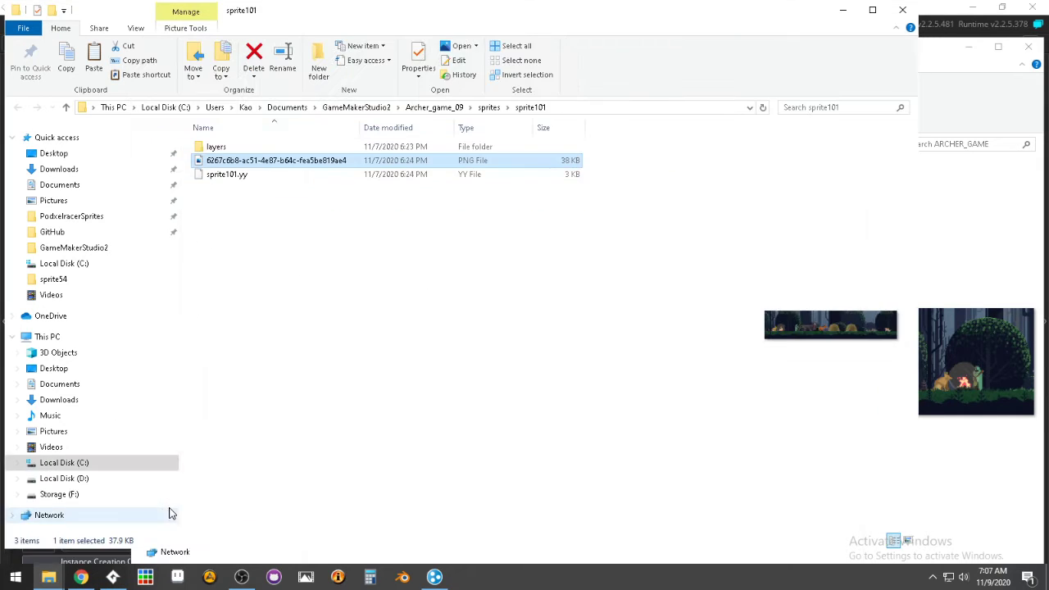
{"action": "left_click", "coordinate": [49, 577]}
{"action": "left_click", "coordinate": [300, 529]}
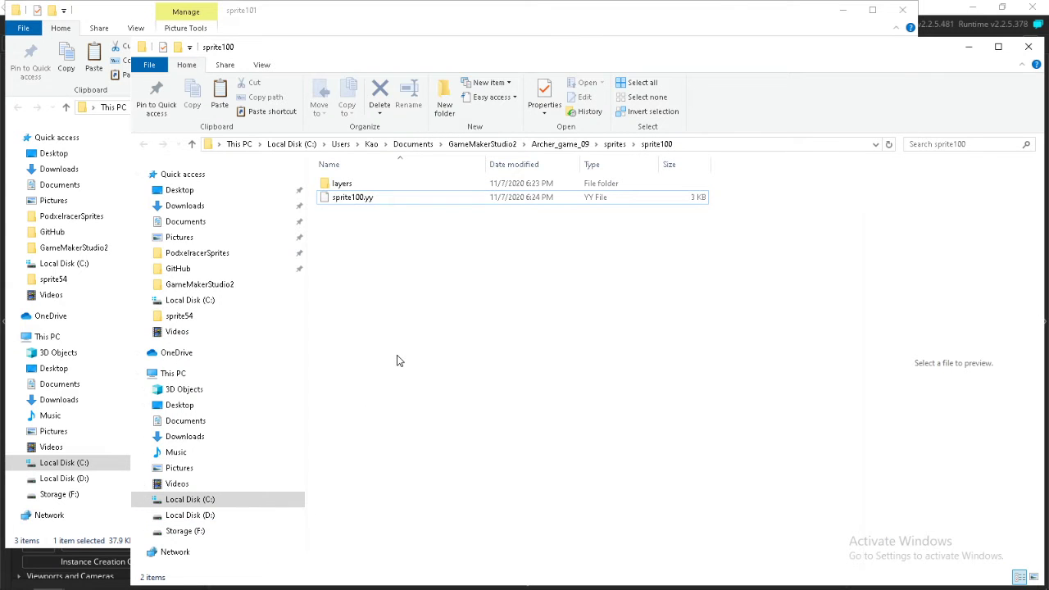
{"action": "key", "text": "ctrl+v"}
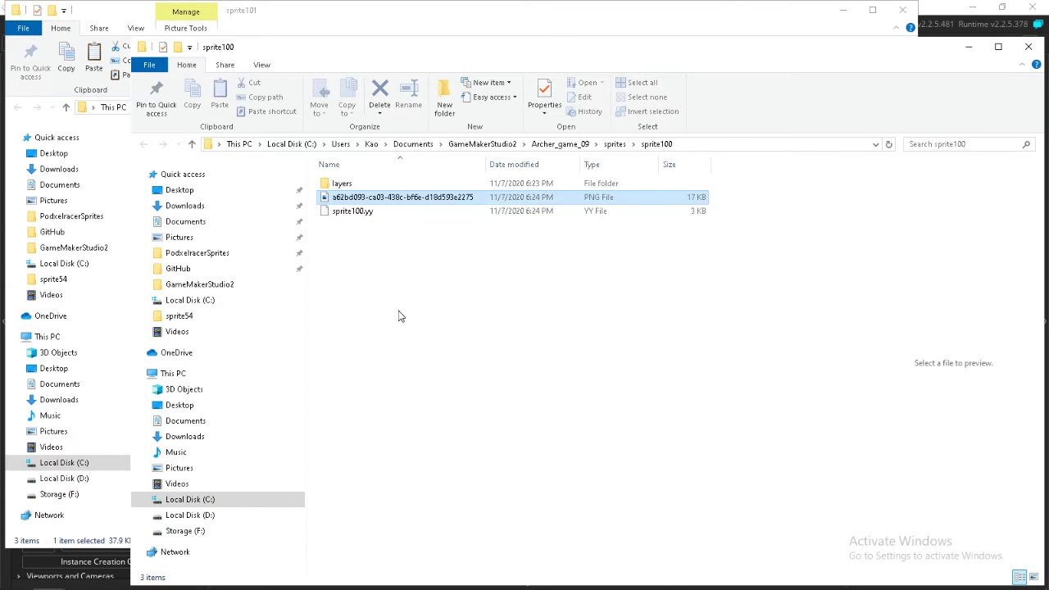
{"action": "left_click", "coordinate": [400, 317]}
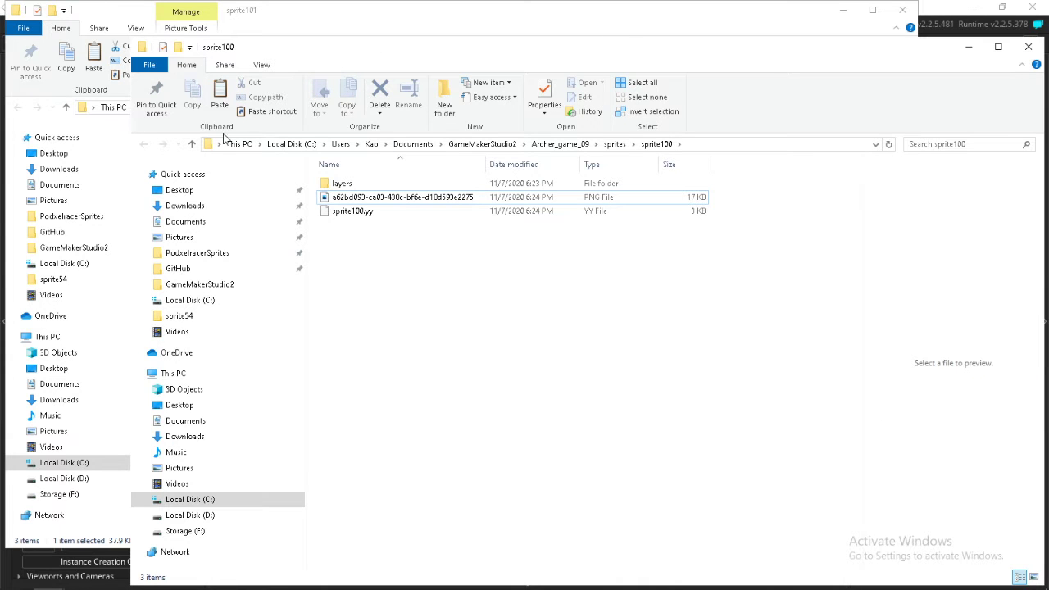
Return to GameMaker Studio 2, resolve the modified project directory by saving instead of reloading, and save the project again
{"action": "left_click", "coordinate": [929, 8]}
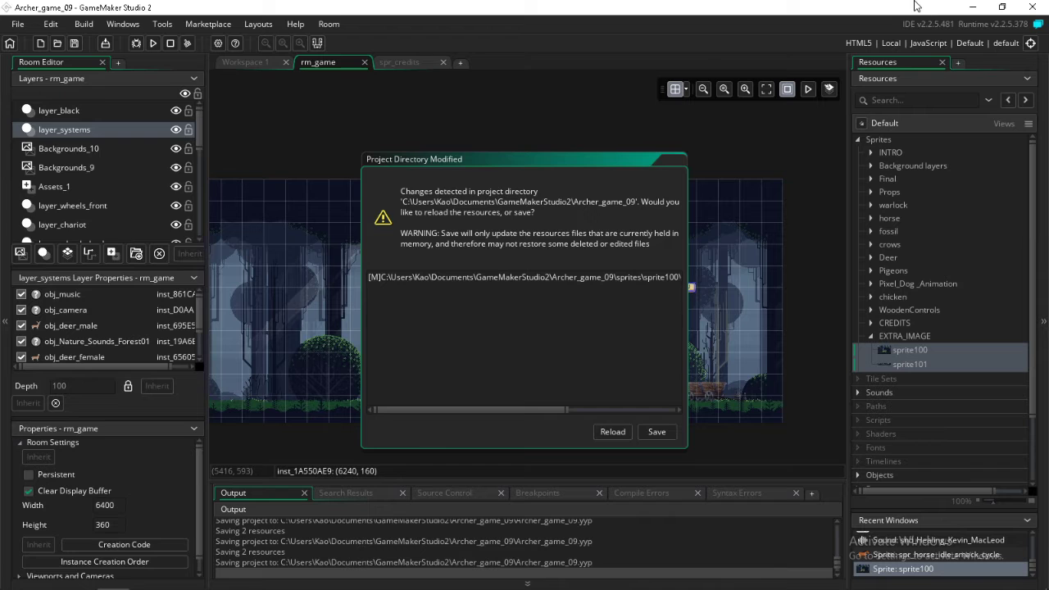
{"action": "left_click", "coordinate": [656, 432]}
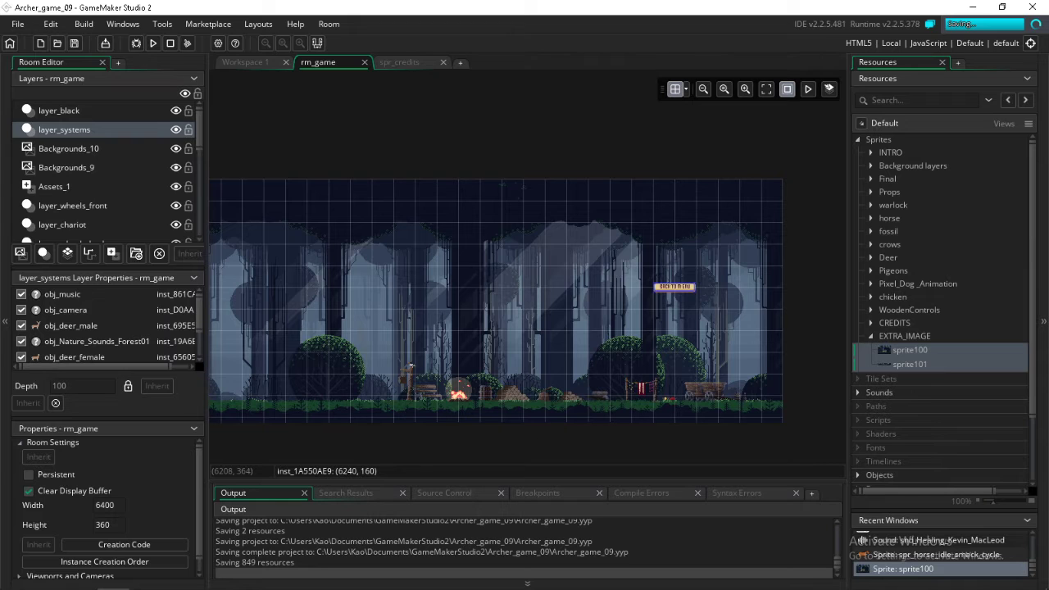
{"action": "left_click", "coordinate": [73, 44]}
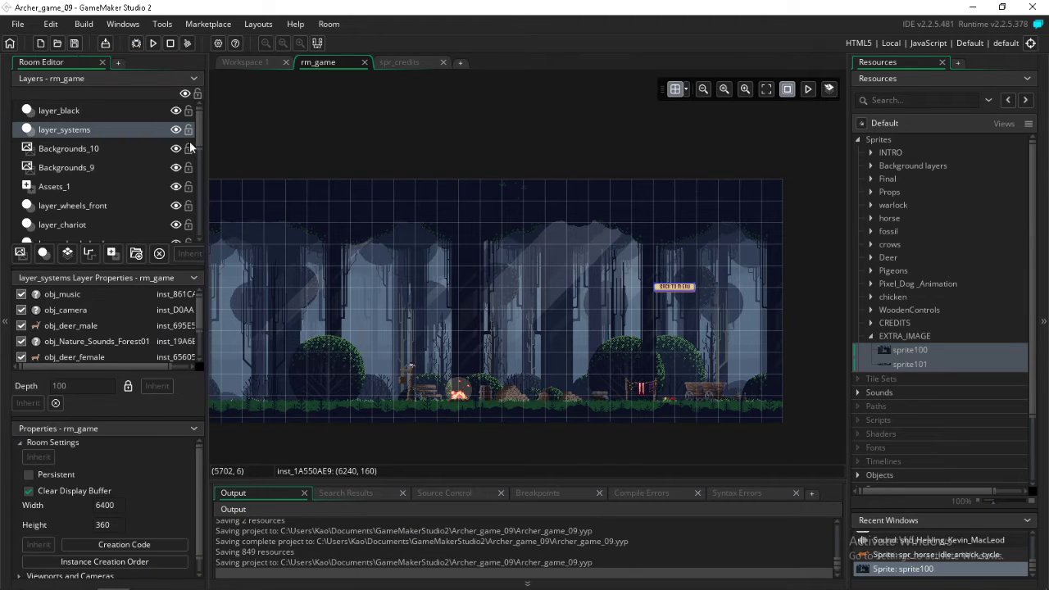
{"action": "left_click", "coordinate": [74, 45]}
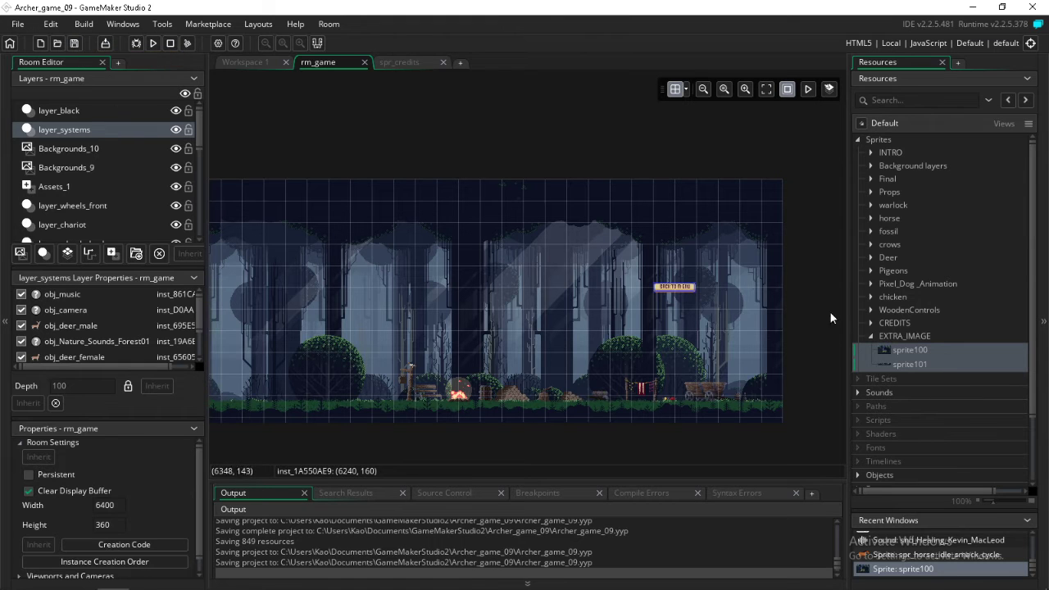
Delete sprite100 and sprite101 from the EXTRA_IMAGE group
{"action": "left_click", "coordinate": [910, 351]}
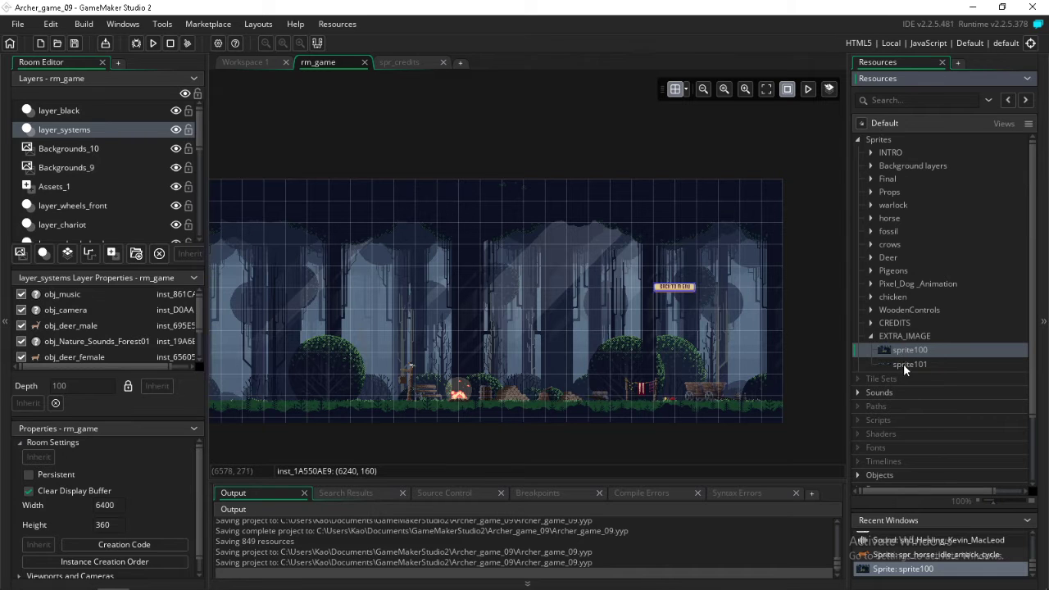
{"action": "key", "text": "Delete"}
{"action": "left_click", "coordinate": [564, 324]}
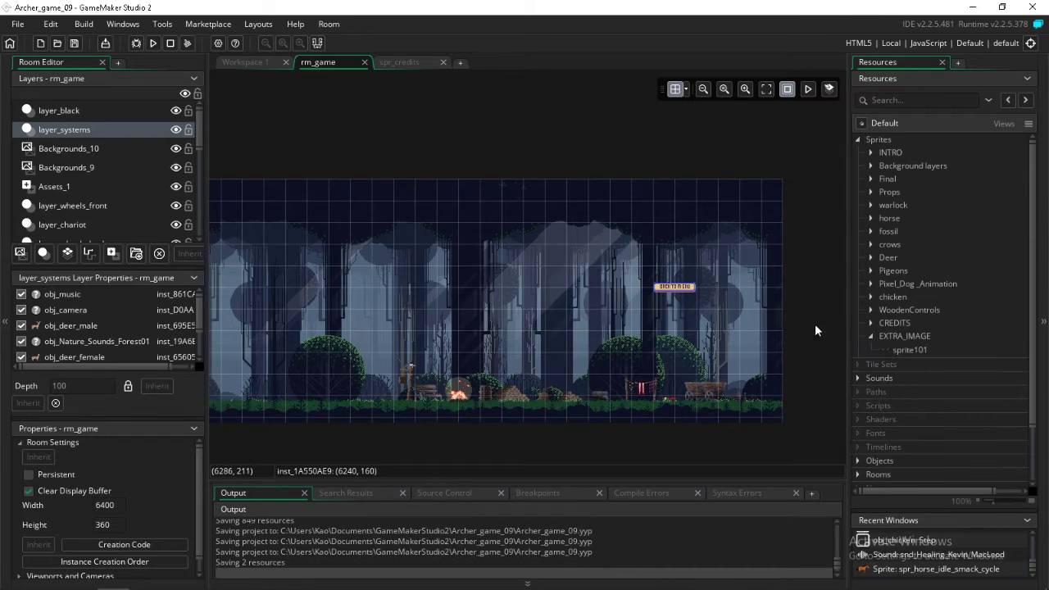
{"action": "left_click", "coordinate": [899, 348]}
{"action": "key", "text": "Delete"}
{"action": "left_click", "coordinate": [571, 324]}
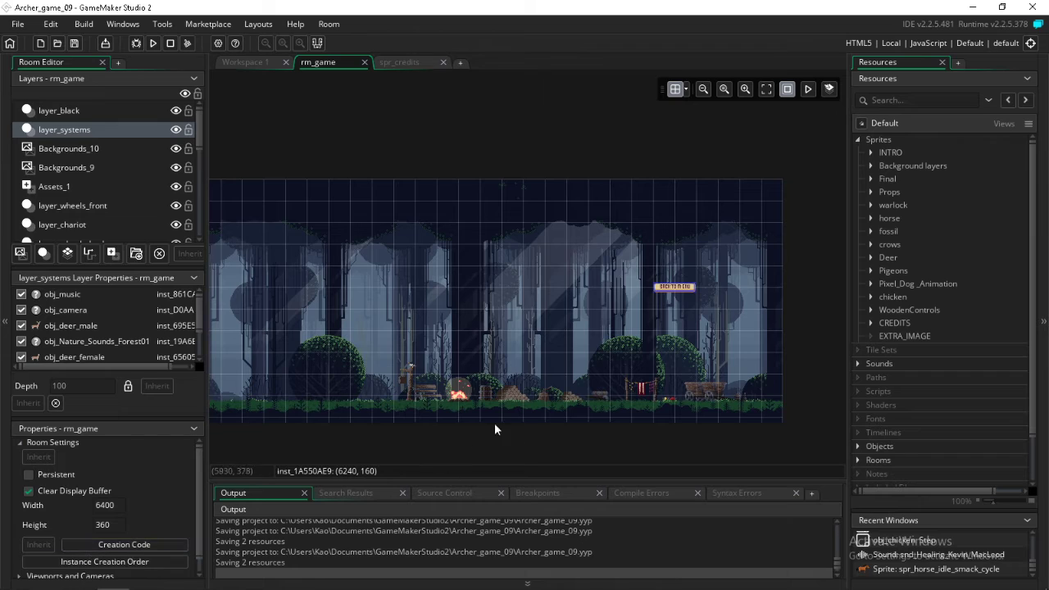
Switch to Chrome and look through the character asset packs listed in the ARCHER GAME document
{"action": "scroll", "coordinate": [522, 400], "scroll_direction": "up", "scroll_amount": 5, "text": "ctrl"}
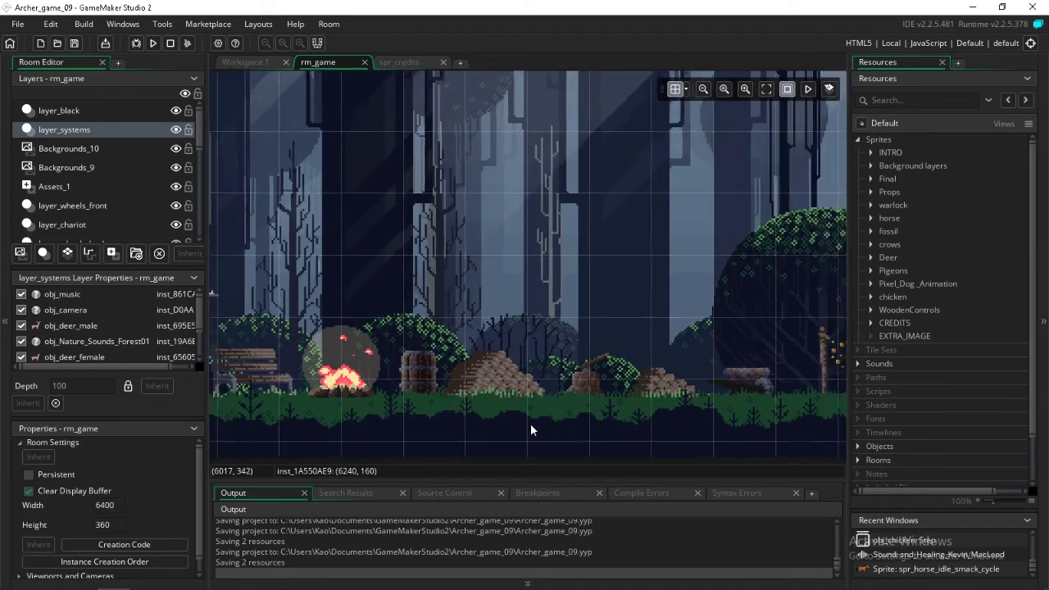
{"action": "scroll", "coordinate": [530, 424], "scroll_direction": "down", "scroll_amount": 5, "text": "ctrl"}
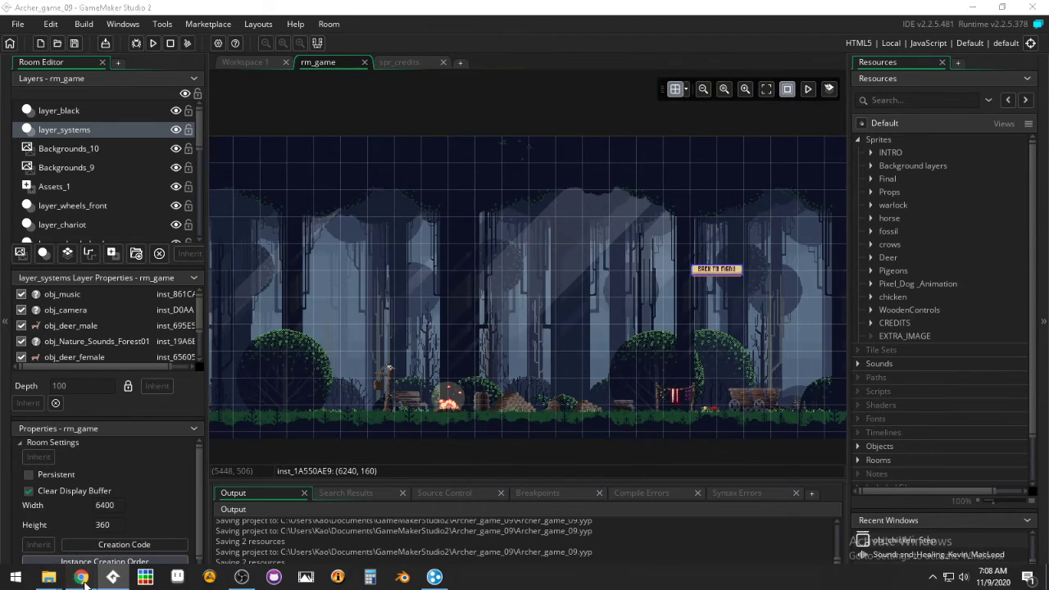
{"action": "left_click", "coordinate": [81, 576]}
{"action": "left_click", "coordinate": [84, 577]}
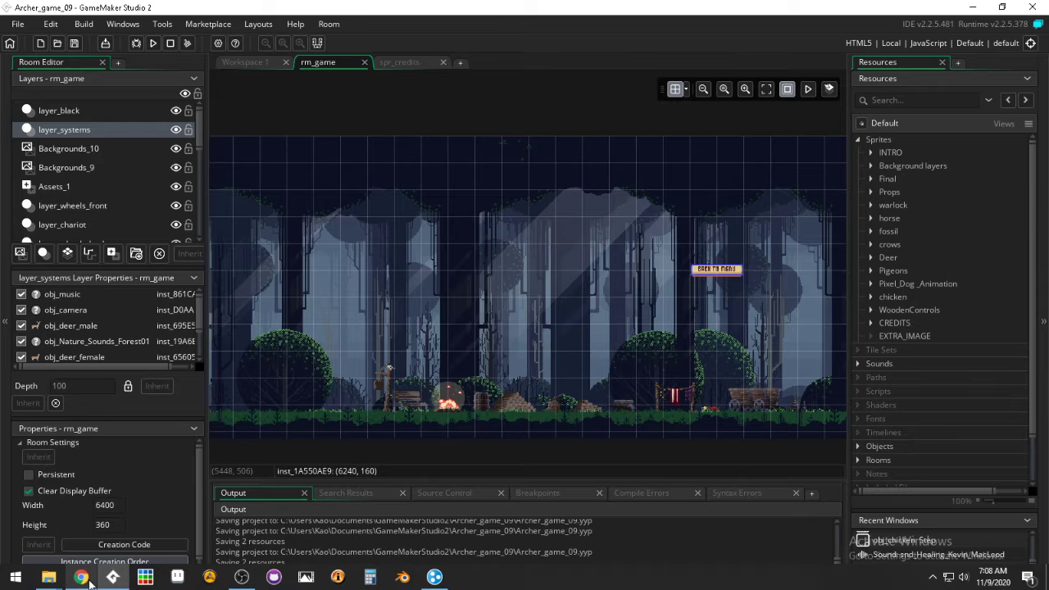
{"action": "left_click", "coordinate": [113, 577]}
{"action": "left_click", "coordinate": [113, 578]}
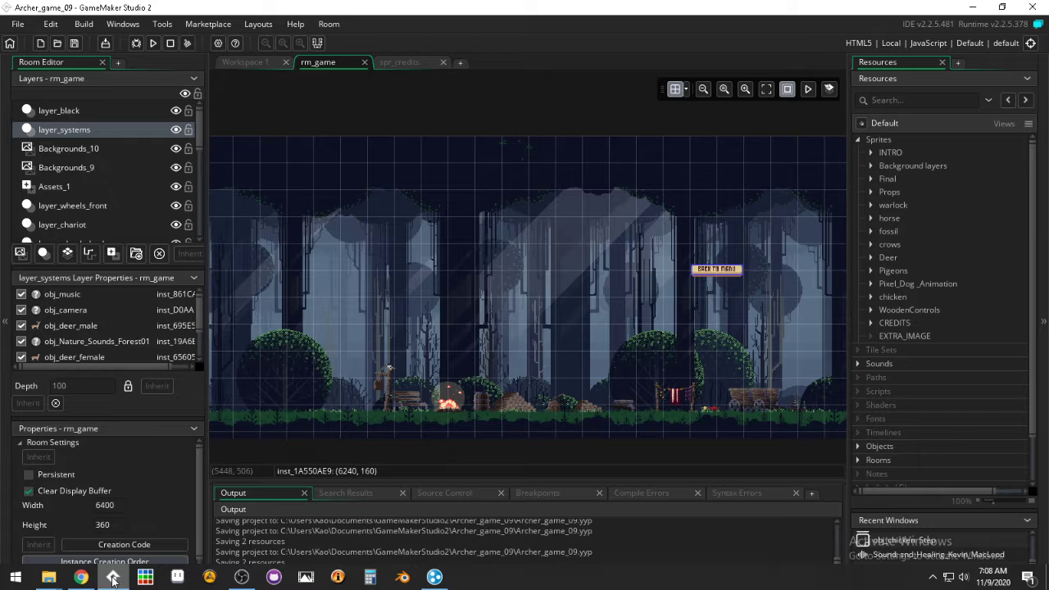
{"action": "left_click", "coordinate": [81, 577]}
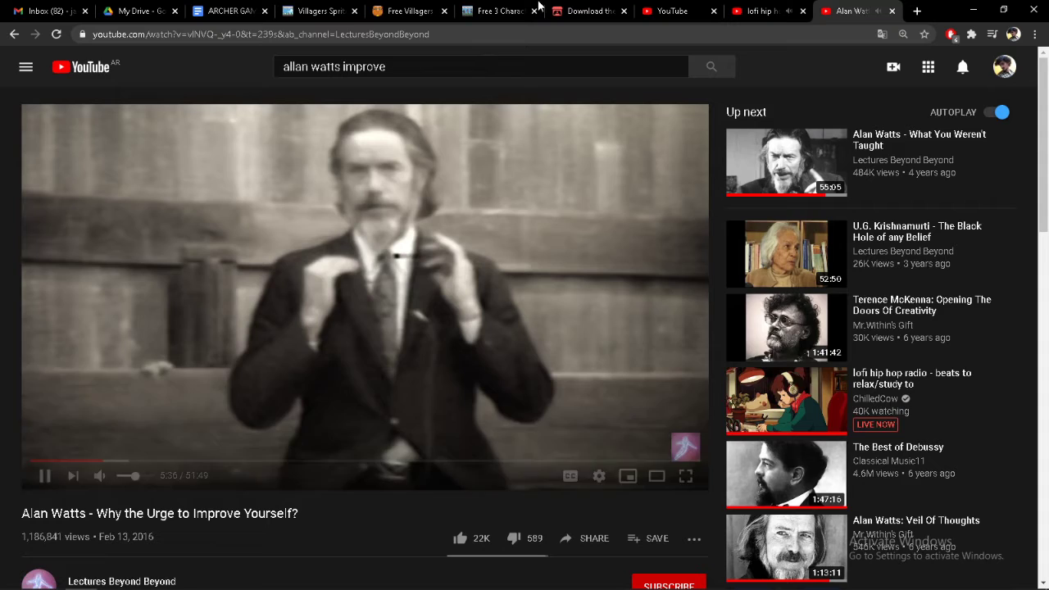
{"action": "left_click", "coordinate": [590, 13]}
{"action": "left_click", "coordinate": [234, 11]}
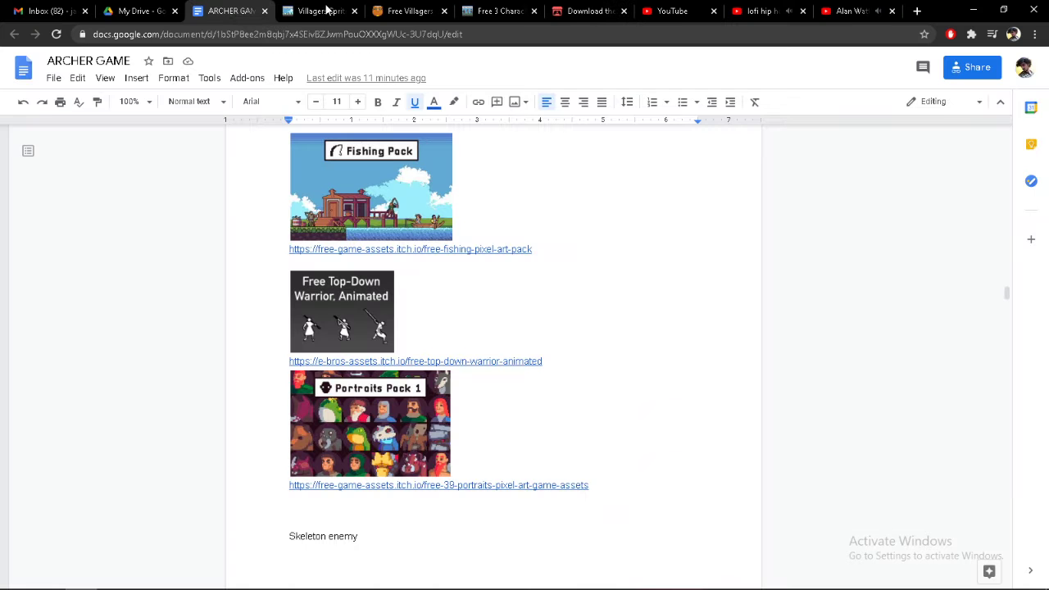
{"action": "scroll", "coordinate": [224, 394], "scroll_direction": "up", "scroll_amount": 7}
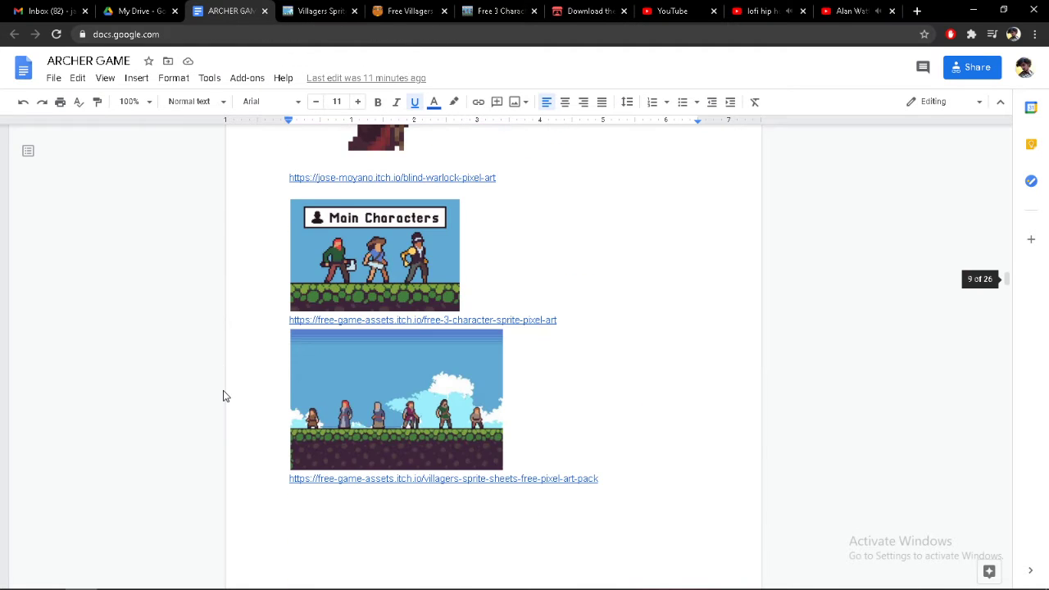
{"action": "scroll", "coordinate": [223, 396], "scroll_direction": "up", "scroll_amount": 3}
{"action": "scroll", "coordinate": [223, 396], "scroll_direction": "down", "scroll_amount": 3}
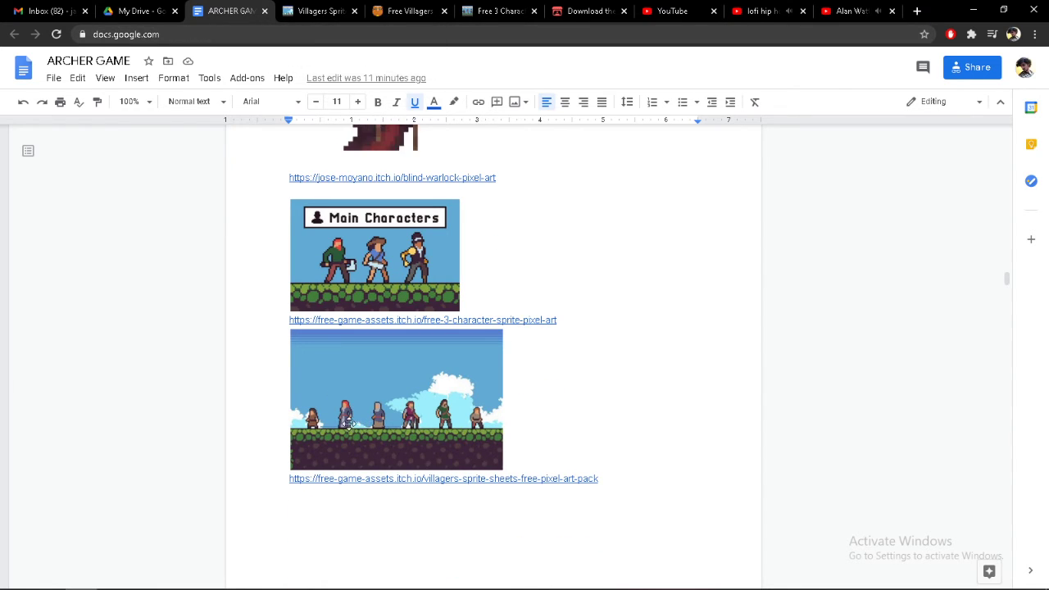
Download free-villagers-sprite-sheets-pixel-art.zip from the Villagers Sprite Sheets Free Pixel Art Pack page and open the archive
{"action": "left_click", "coordinate": [313, 13]}
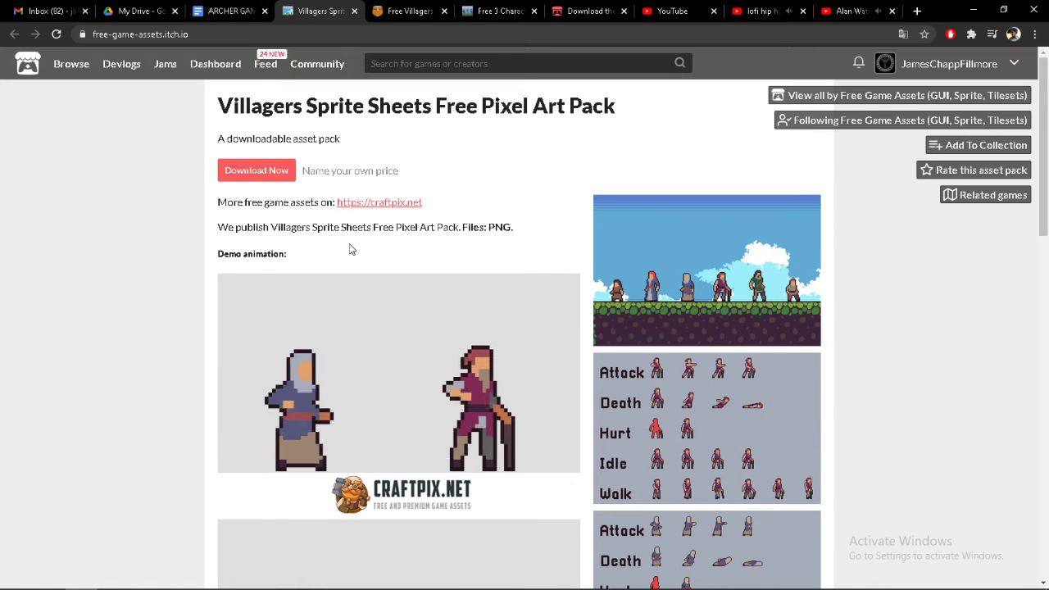
{"action": "left_click", "coordinate": [268, 171]}
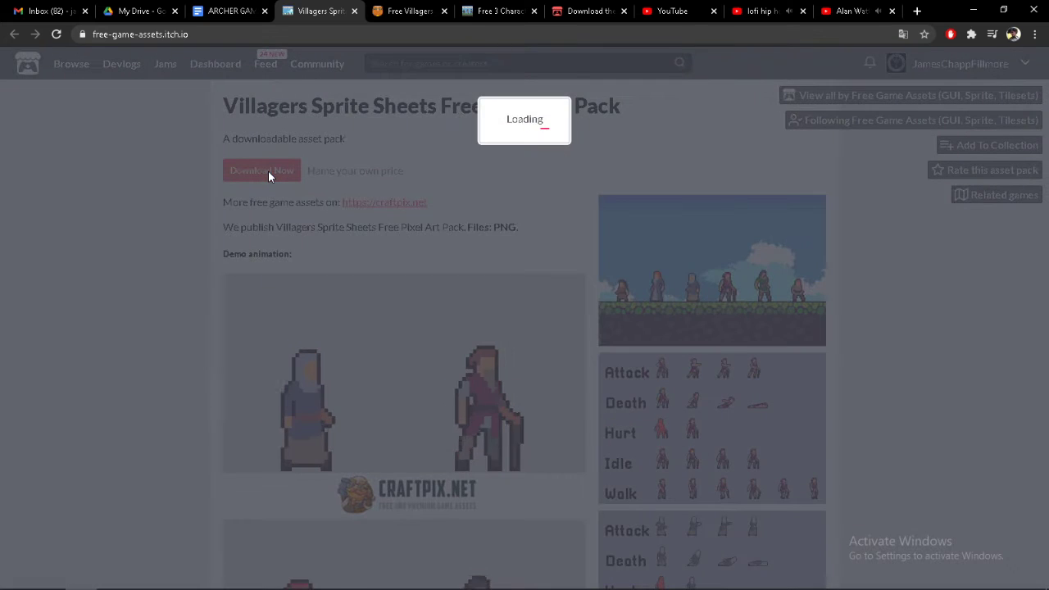
{"action": "left_click", "coordinate": [388, 208]}
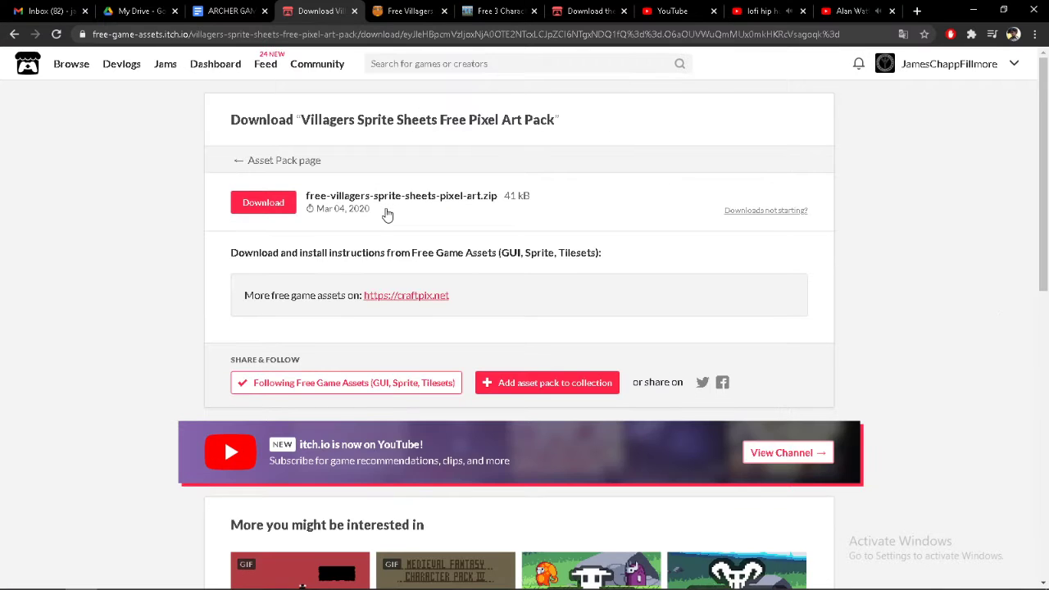
{"action": "left_click", "coordinate": [264, 205]}
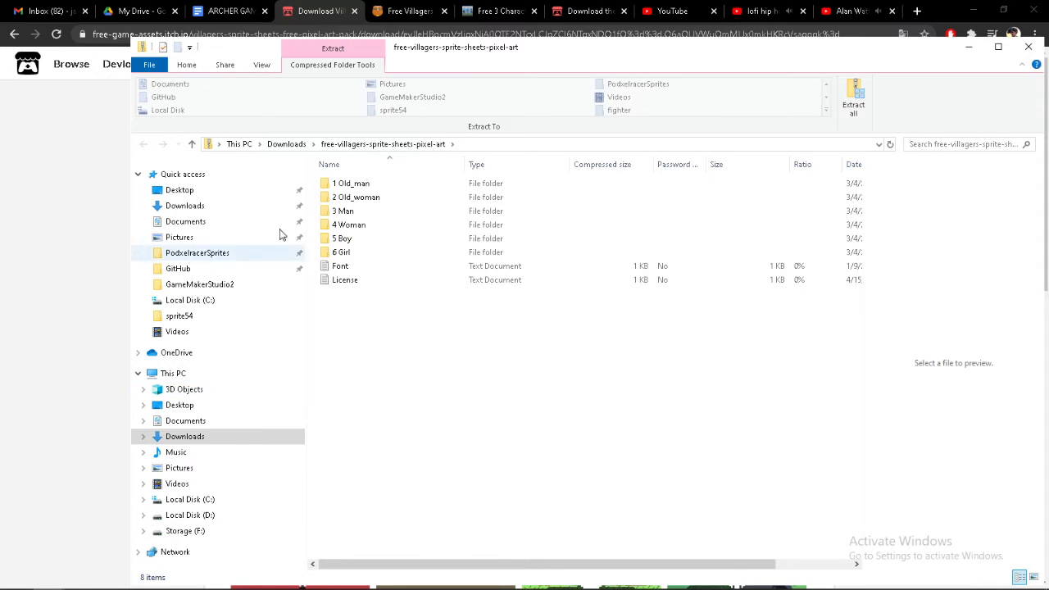
Select the six villager folders from 1 Old_man to 6 Girl and try to import them into GameMaker Studio 2's Sprites resources
{"action": "double_click", "coordinate": [359, 186]}
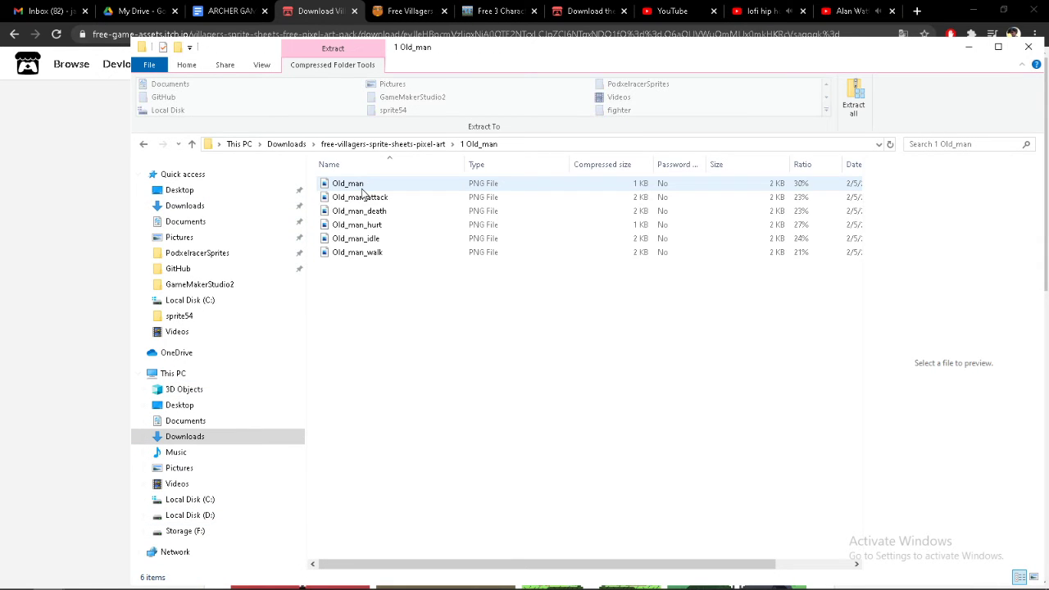
{"action": "key", "text": "BackSpace"}
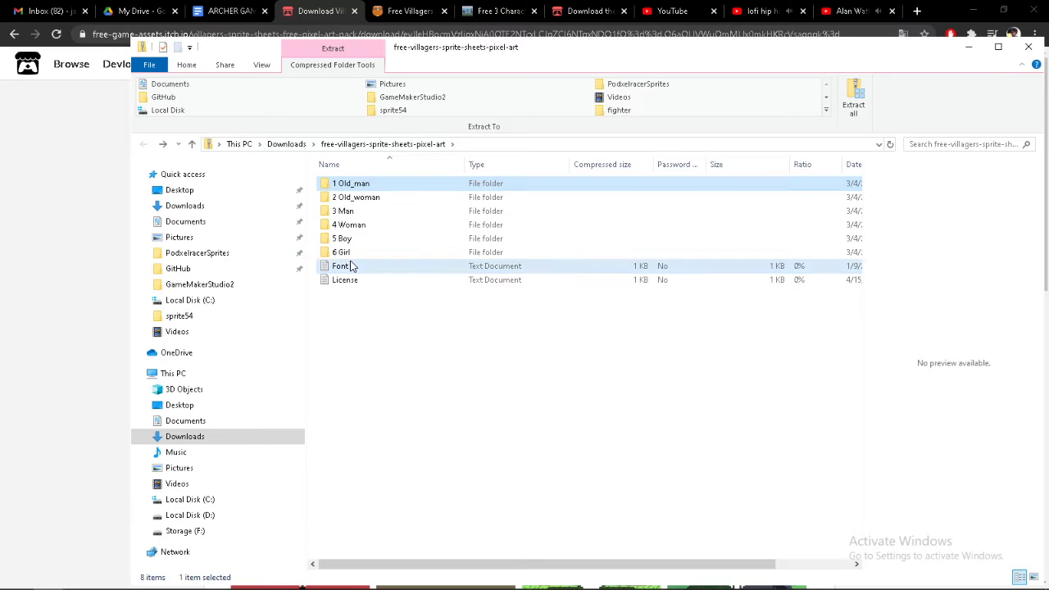
{"action": "left_click", "coordinate": [349, 266], "text": "shift"}
{"action": "left_click", "coordinate": [357, 188]}
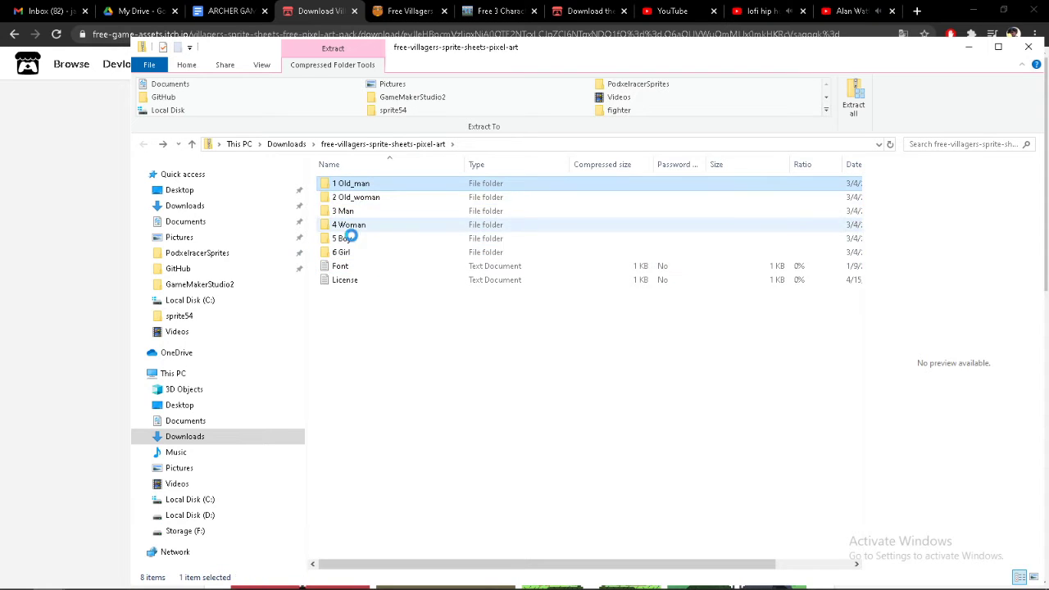
{"action": "left_click", "coordinate": [353, 252], "text": "shift"}
{"action": "left_click_drag", "start_coordinate": [353, 194], "coordinate": [886, 140]}
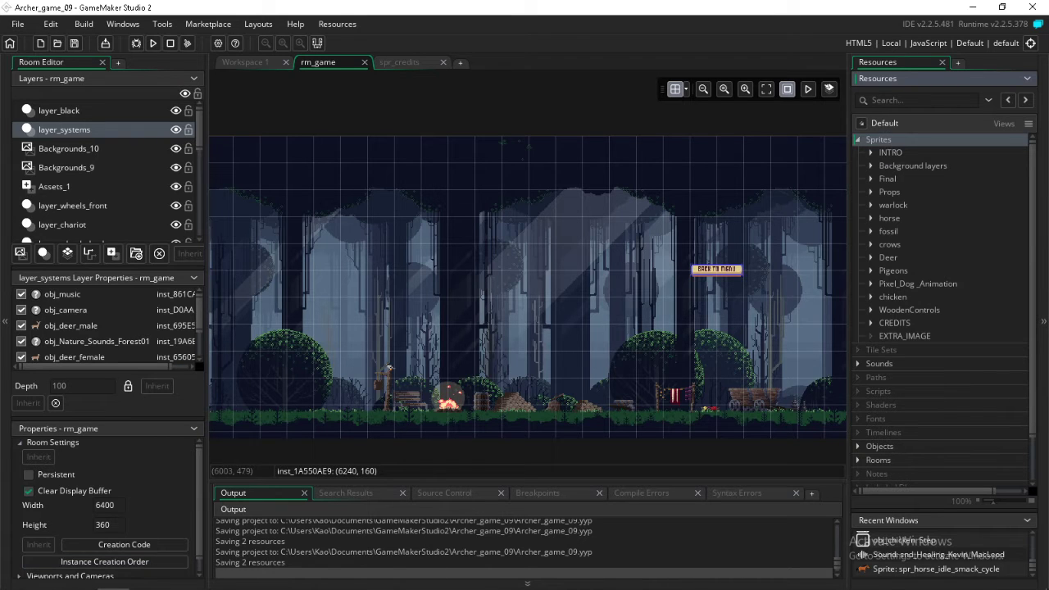
Bring the villagers archive window back, shrink it and place it over the room view, leaving the Sprites resource tree uncovered
{"action": "mouse_move", "coordinate": [48, 577]}
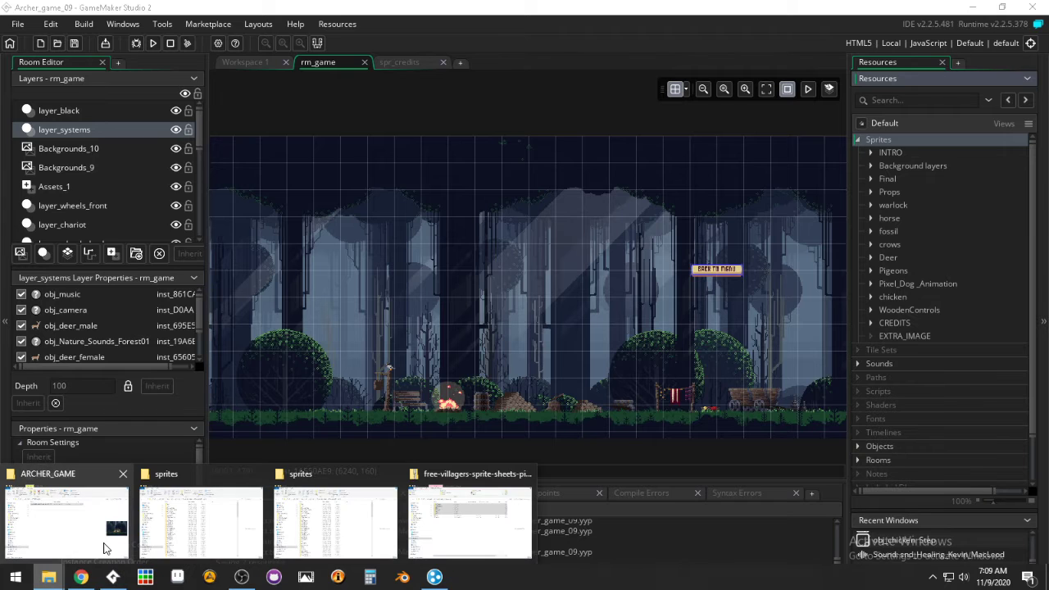
{"action": "left_click", "coordinate": [420, 534]}
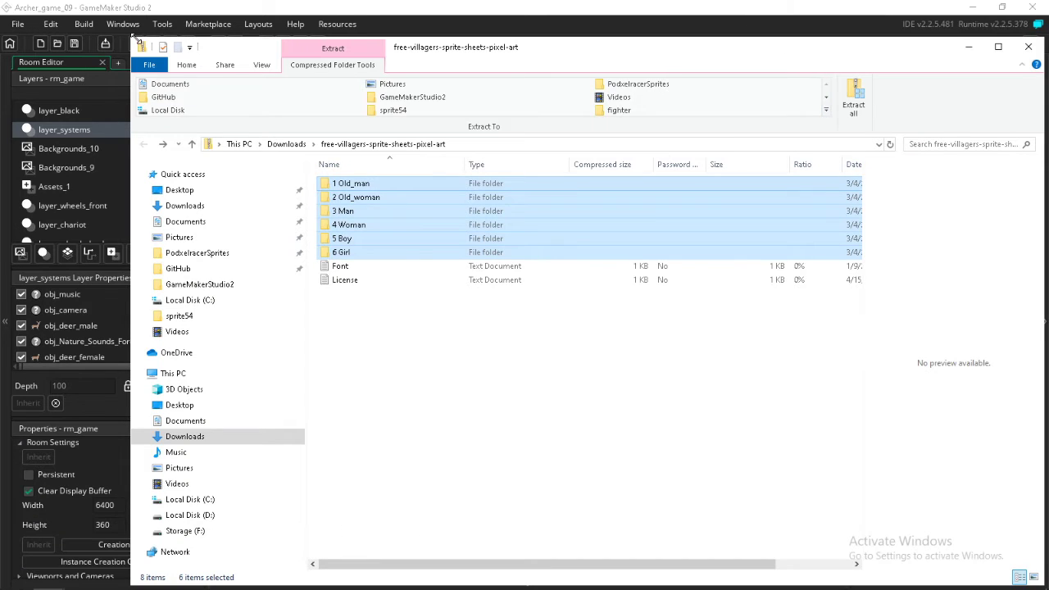
{"action": "left_click_drag", "start_coordinate": [128, 36], "coordinate": [722, 199]}
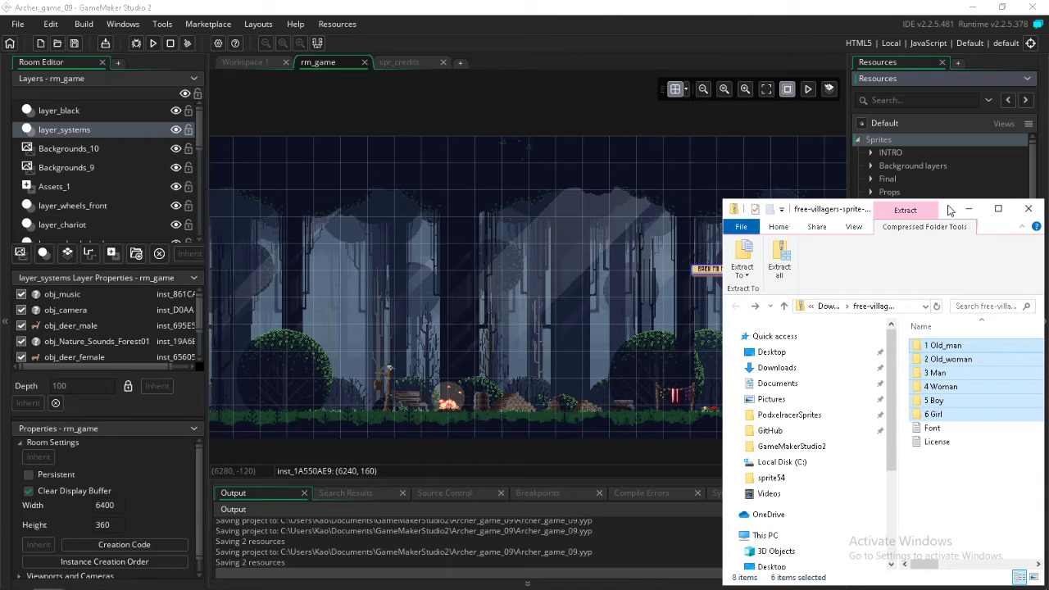
{"action": "left_click_drag", "start_coordinate": [948, 210], "coordinate": [574, 99]}
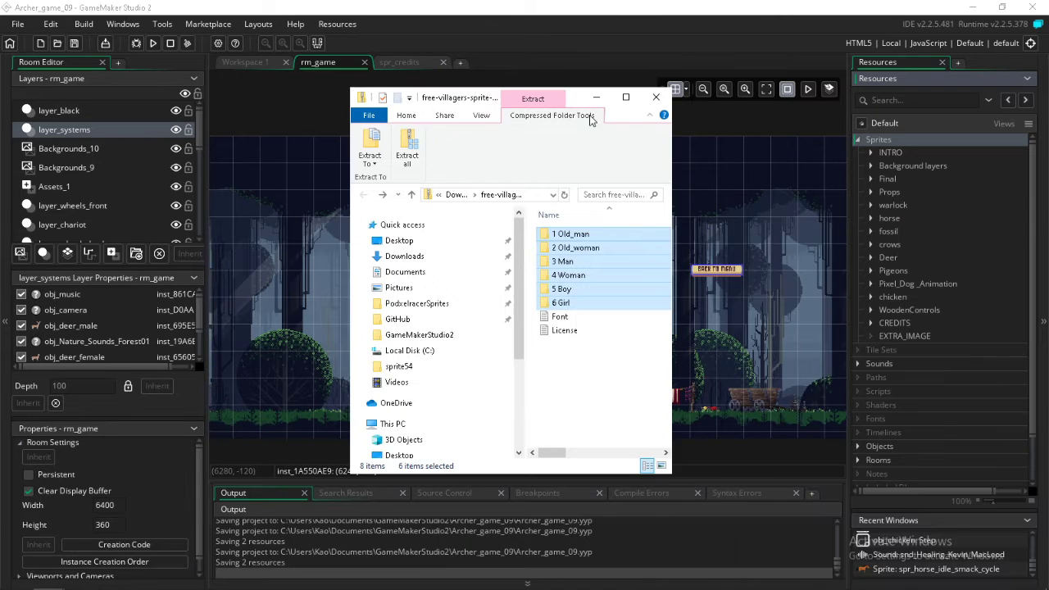
Try to import only the 1 Old_man folder into the Sprites resources
{"action": "left_click", "coordinate": [578, 237]}
{"action": "left_click_drag", "start_coordinate": [574, 236], "coordinate": [908, 139]}
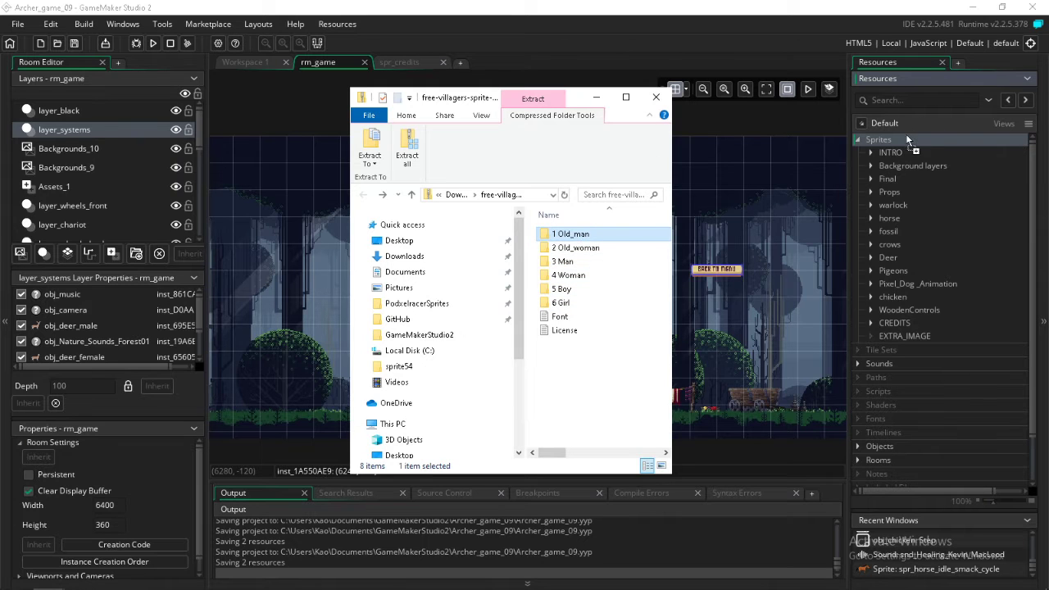
{"action": "left_click_drag", "start_coordinate": [709, 183], "coordinate": [573, 237]}
Open the 1 Old_man folder and look through its PNG files, including the attack, hurt, idle and walk sheets
{"action": "double_click", "coordinate": [573, 237]}
{"action": "left_click", "coordinate": [565, 236]}
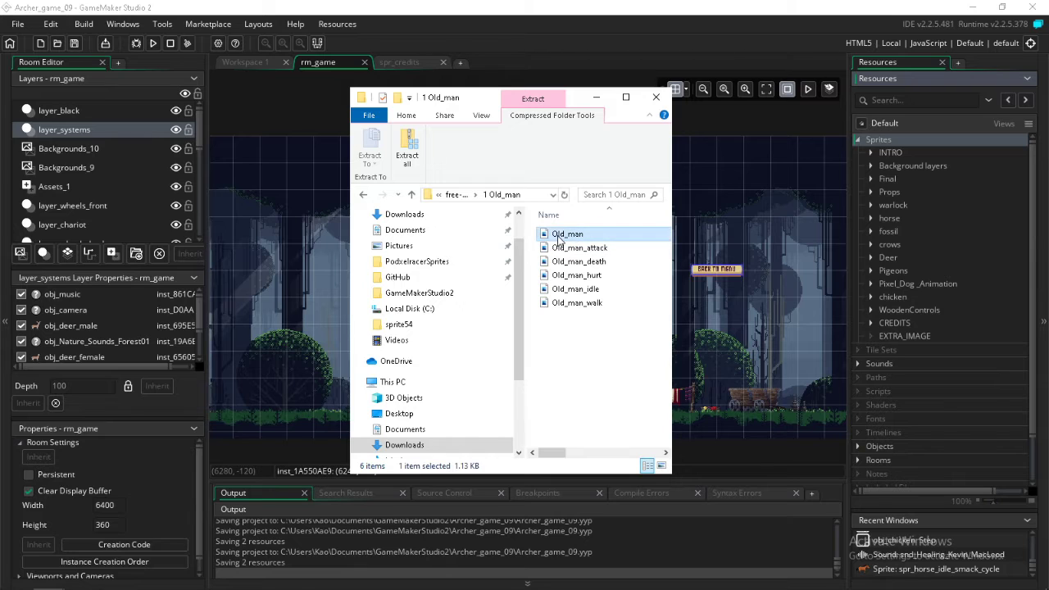
{"action": "left_click", "coordinate": [571, 249]}
{"action": "left_click", "coordinate": [571, 276]}
{"action": "left_click", "coordinate": [571, 289]}
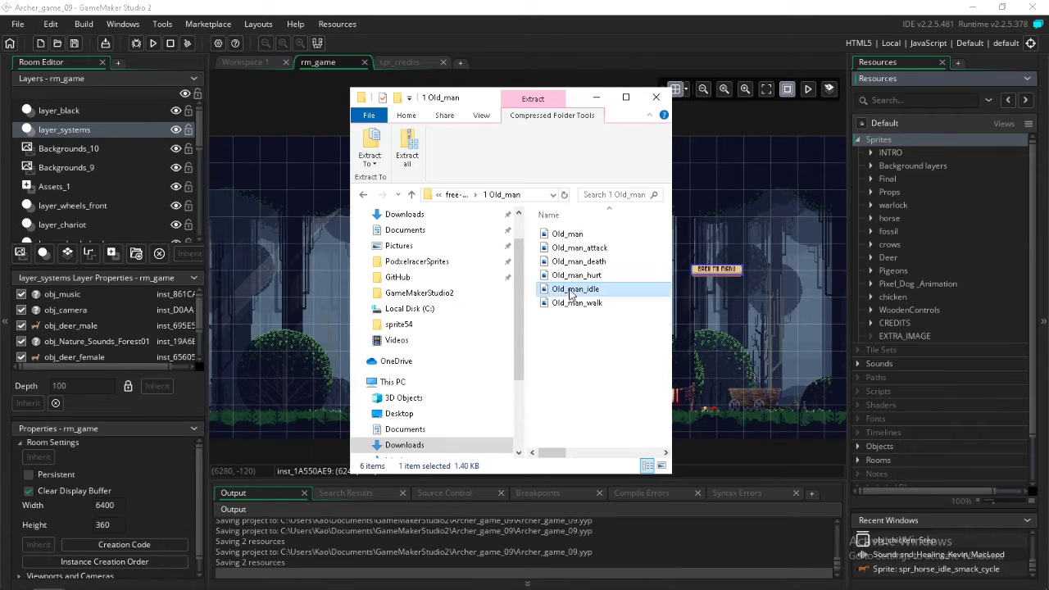
{"action": "left_click", "coordinate": [571, 303]}
{"action": "left_click", "coordinate": [565, 248]}
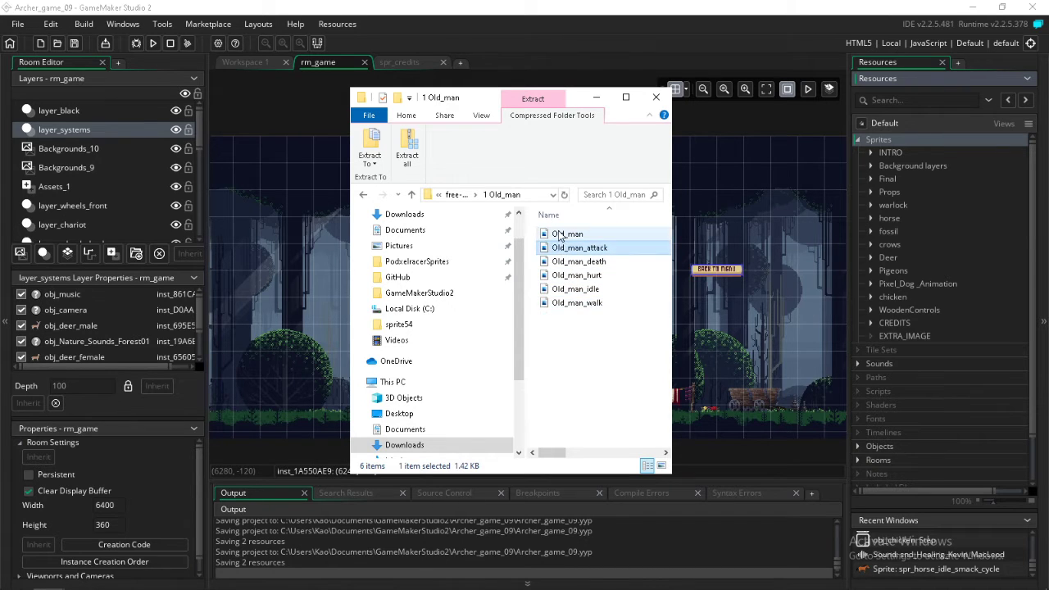
Try to import the Old_man PNG into the Sprites resources and check the resource tree
{"action": "left_click", "coordinate": [565, 235]}
{"action": "left_click_drag", "start_coordinate": [565, 237], "coordinate": [908, 139]}
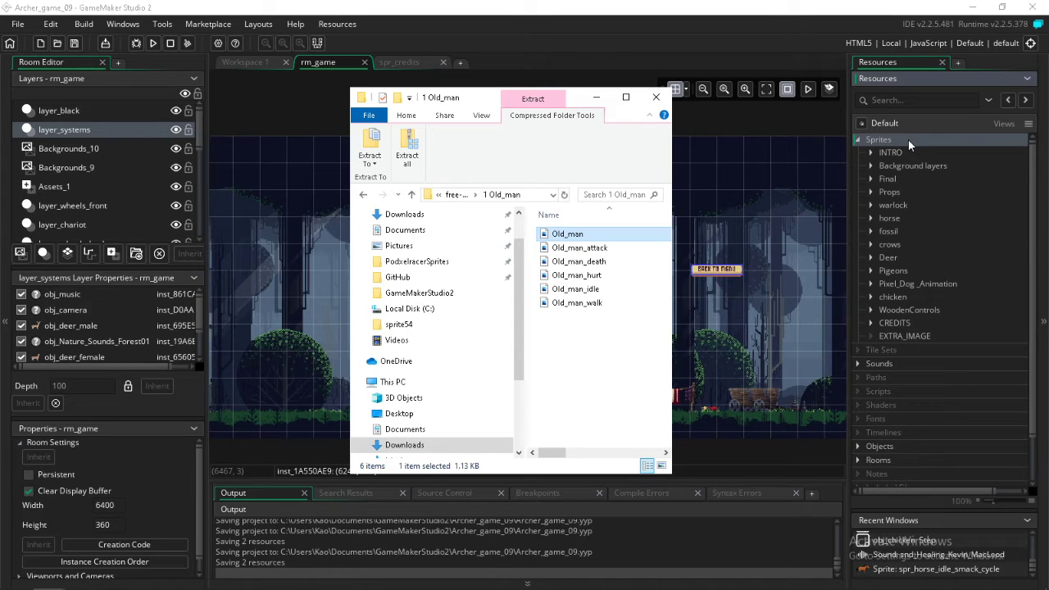
{"action": "left_click", "coordinate": [902, 181]}
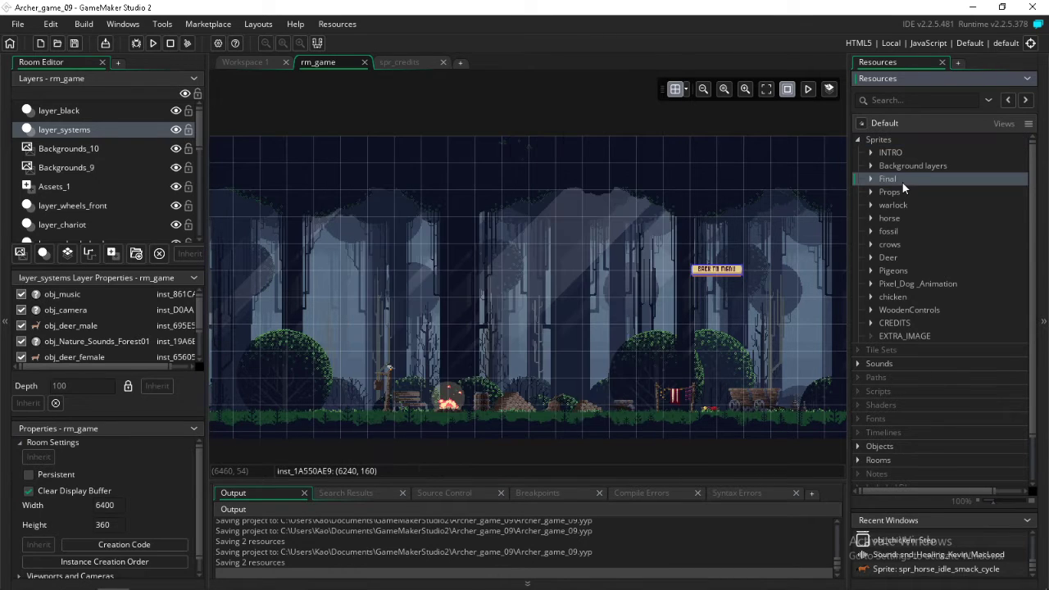
{"action": "left_click", "coordinate": [891, 140]}
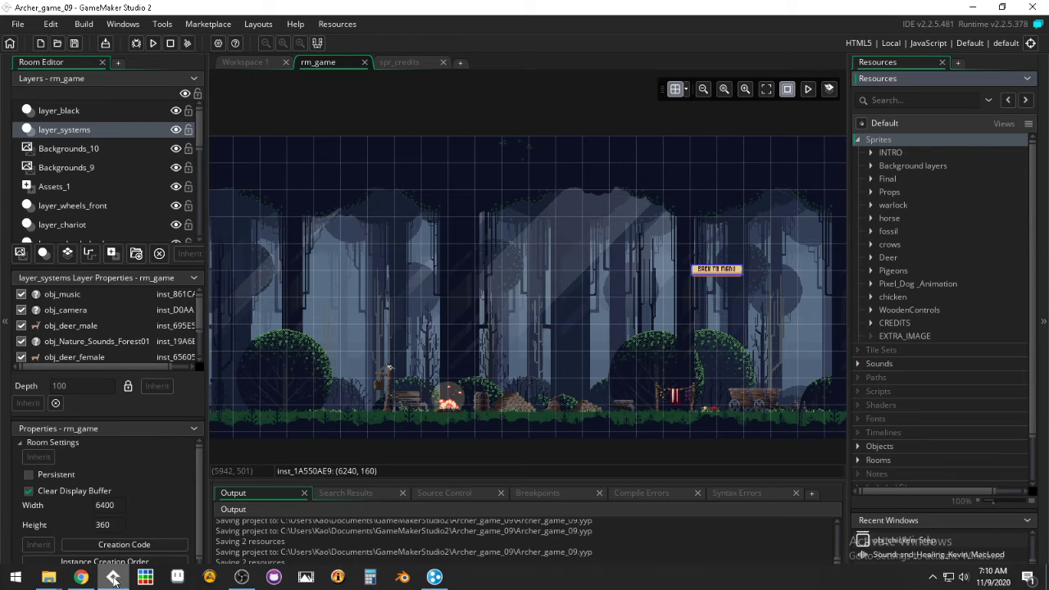
Return to the 1 Old_man folder window and retry importing the Old_man PNG into the Sprites resources
{"action": "mouse_move", "coordinate": [113, 577]}
{"action": "mouse_move", "coordinate": [48, 577]}
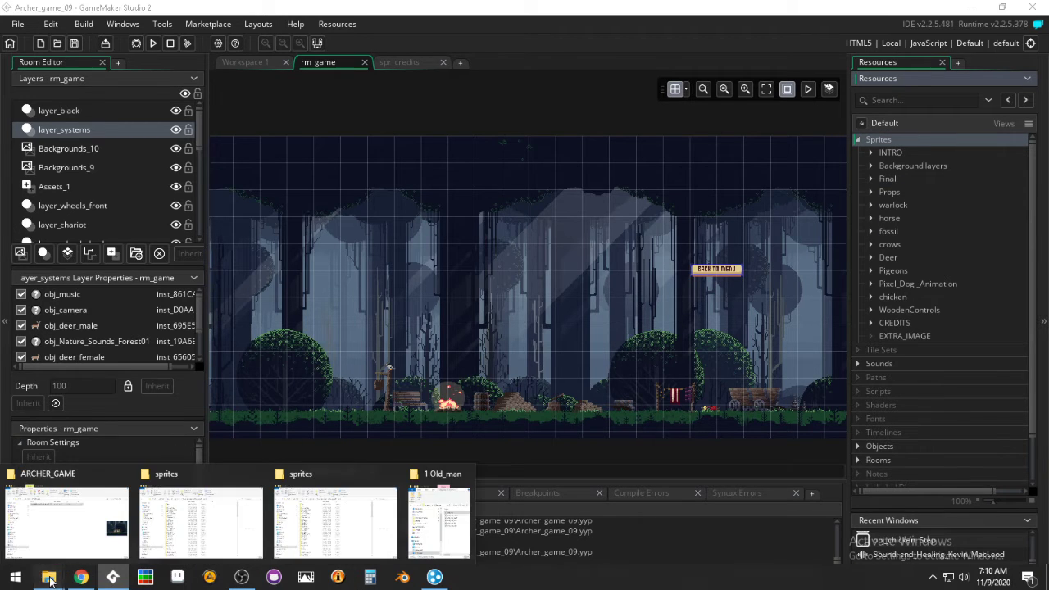
{"action": "left_click", "coordinate": [427, 525]}
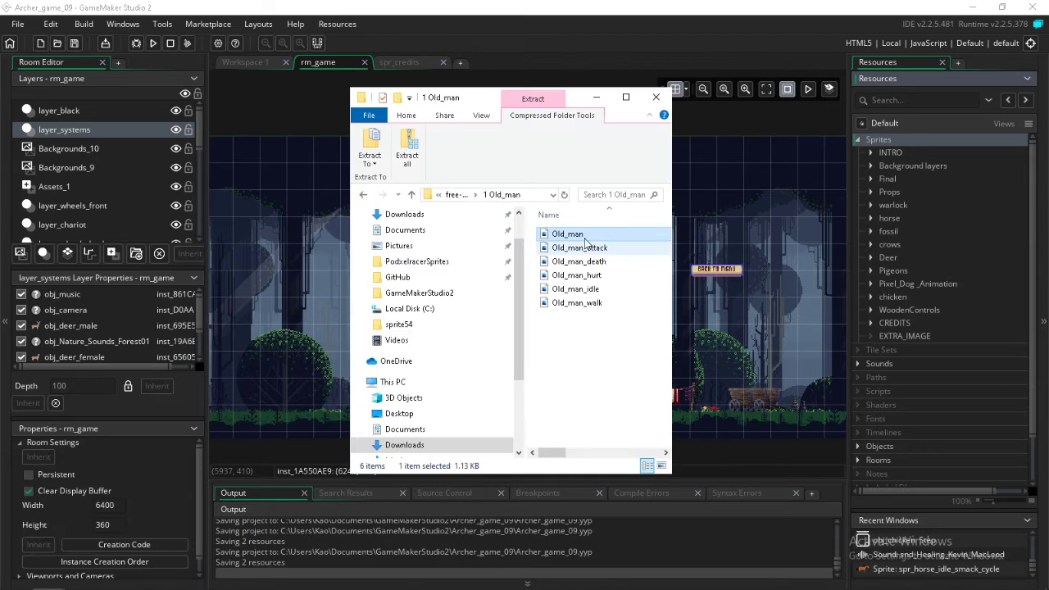
{"action": "left_click_drag", "start_coordinate": [567, 234], "coordinate": [904, 149]}
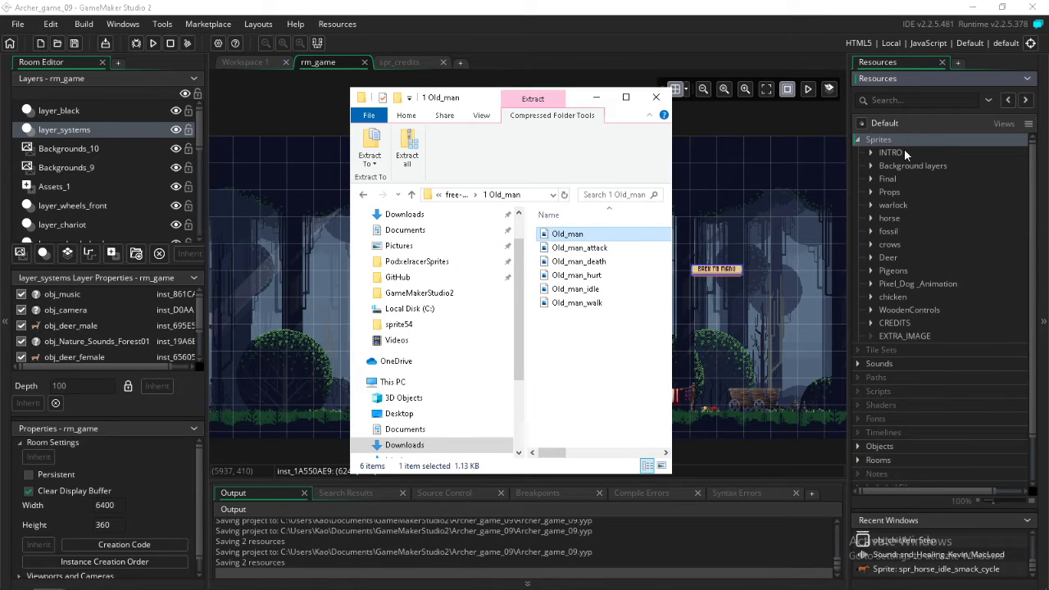
Preview the Old_man image, close the preview and show the file's properties
{"action": "double_click", "coordinate": [571, 235]}
{"action": "left_click", "coordinate": [782, 48]}
{"action": "right_click", "coordinate": [568, 234]}
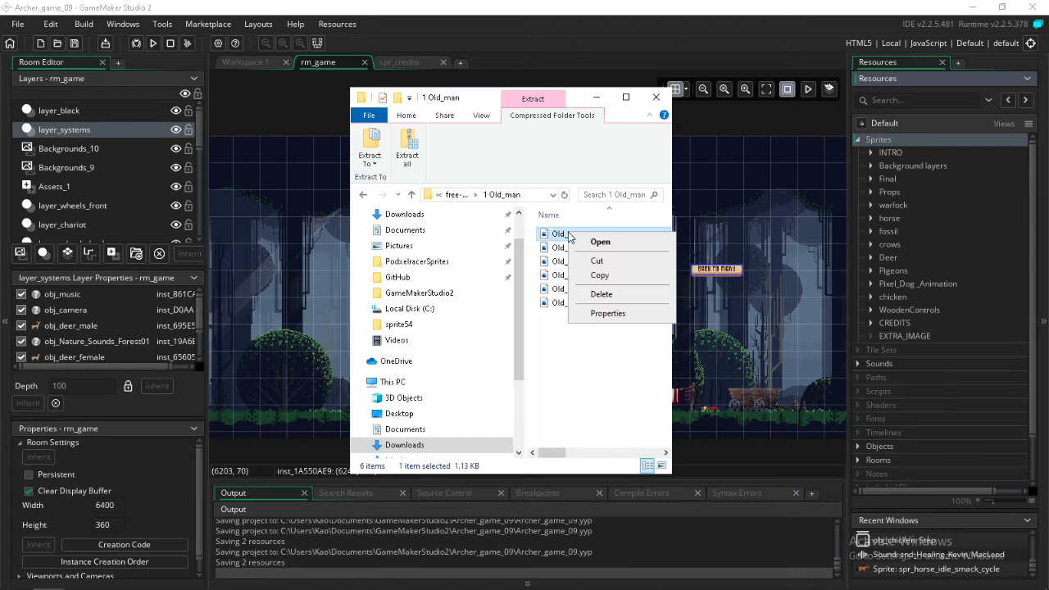
{"action": "left_click", "coordinate": [593, 315]}
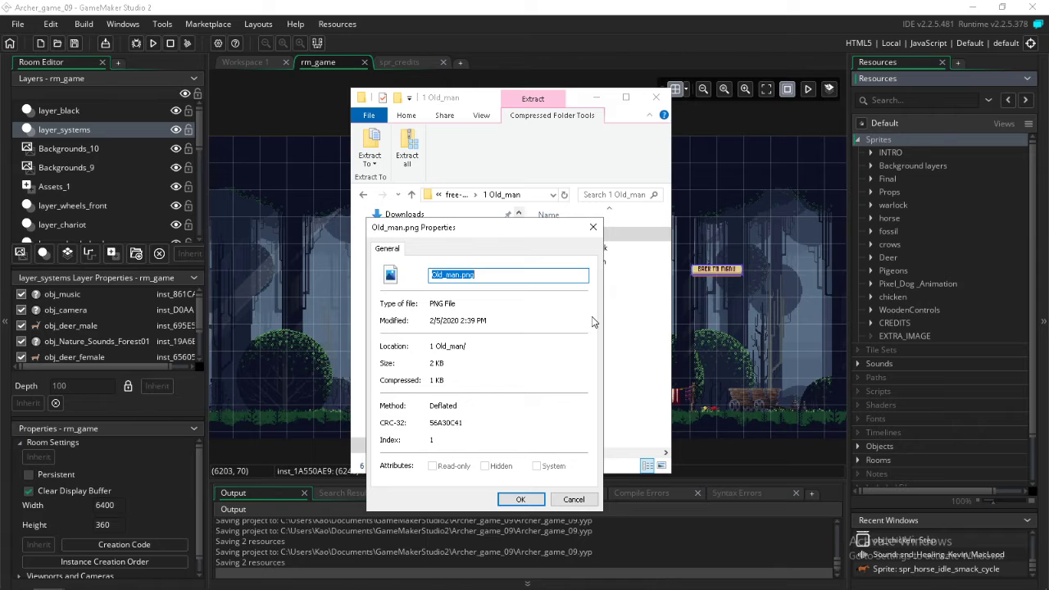
Close the Old_man file properties, save the project and restart GameMaker Studio 2, postponing the version update
{"action": "left_click", "coordinate": [508, 497]}
{"action": "left_click", "coordinate": [912, 186]}
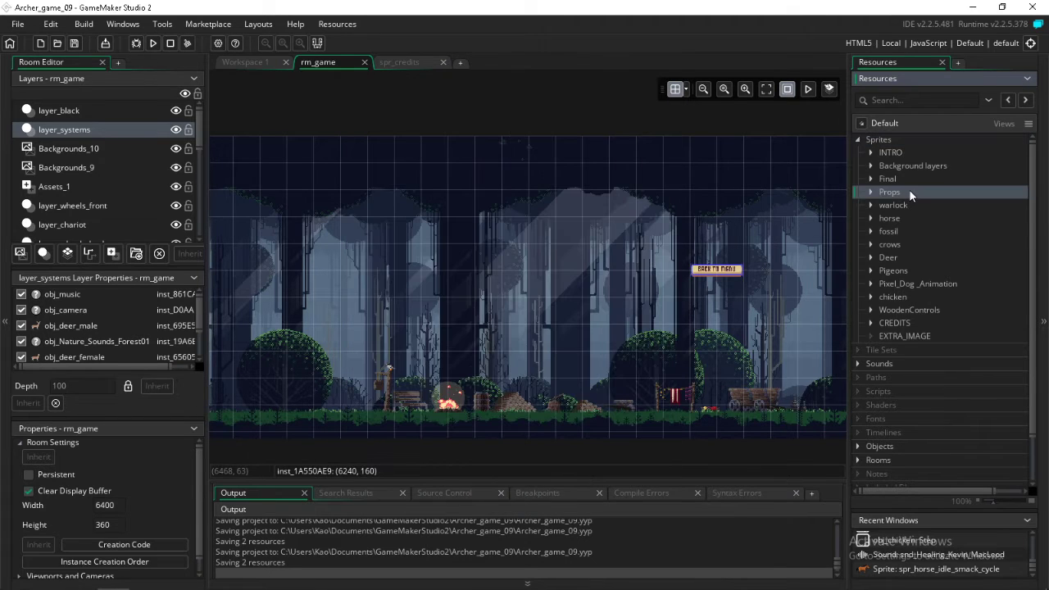
{"action": "left_click", "coordinate": [75, 43]}
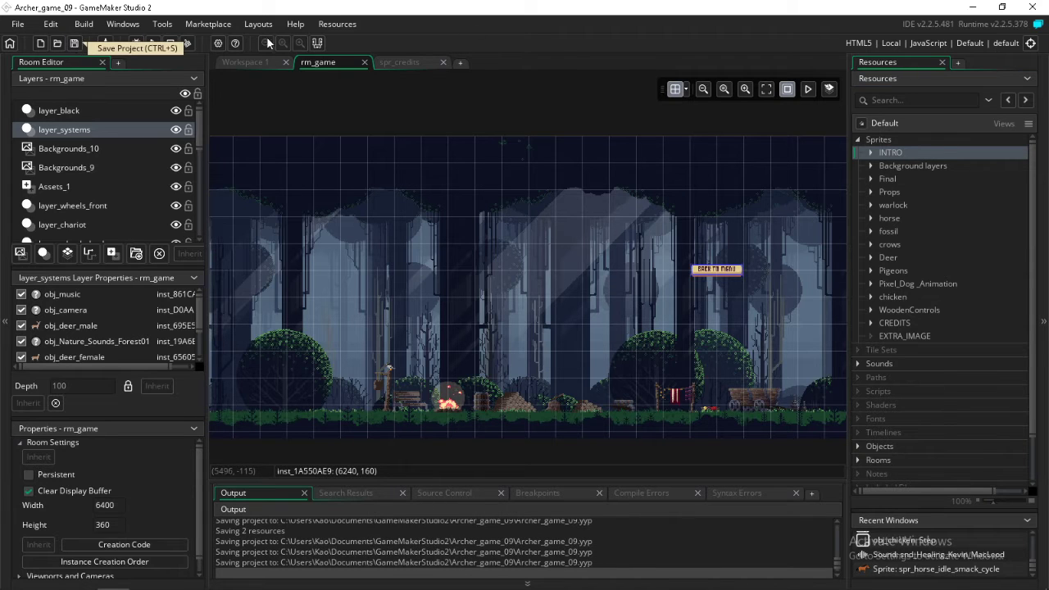
{"action": "left_click", "coordinate": [1030, 6]}
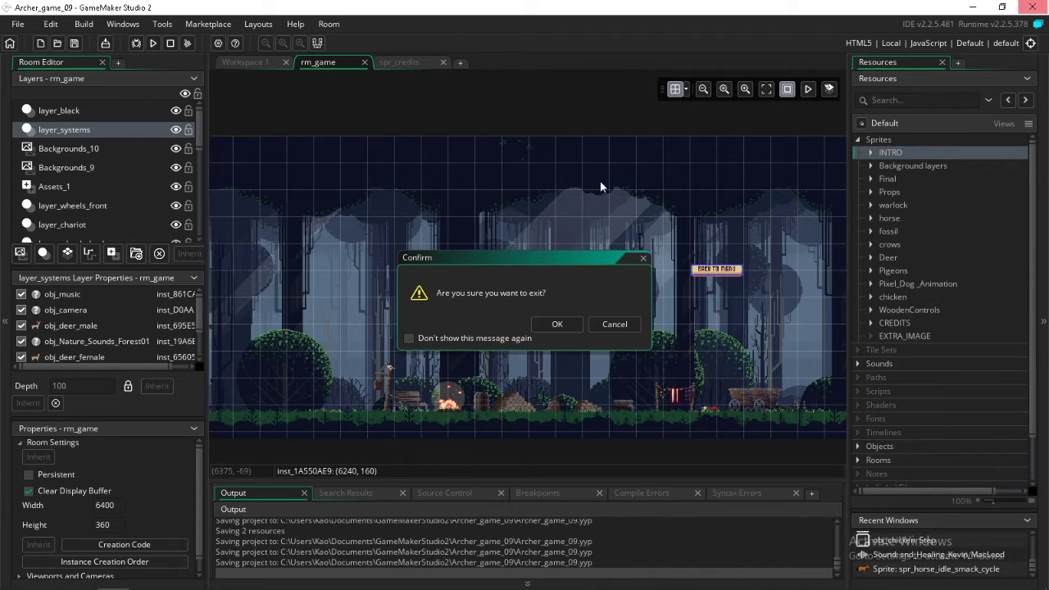
{"action": "left_click", "coordinate": [556, 325]}
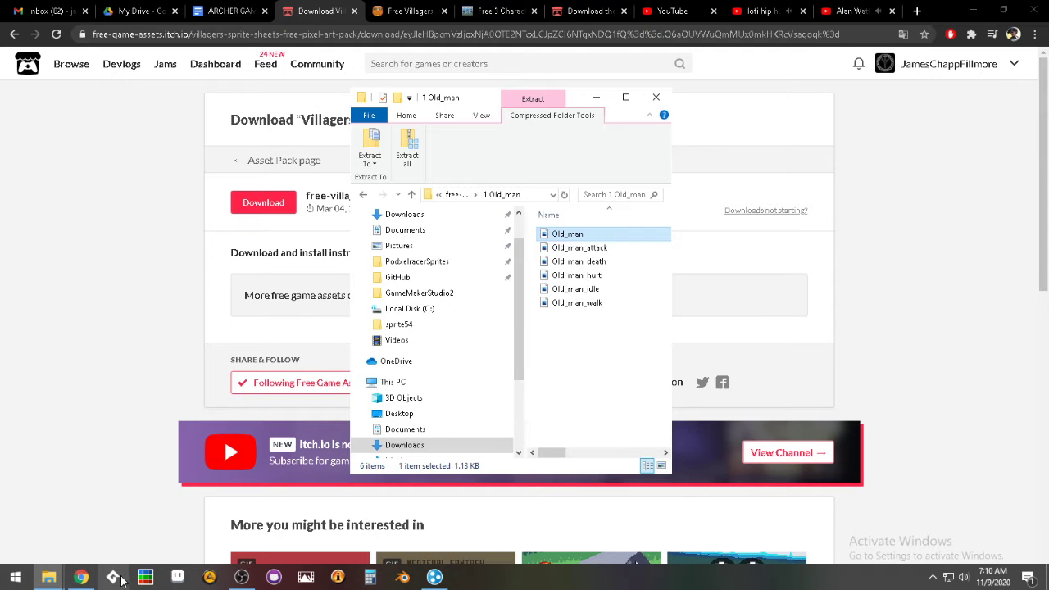
{"action": "left_click", "coordinate": [121, 578]}
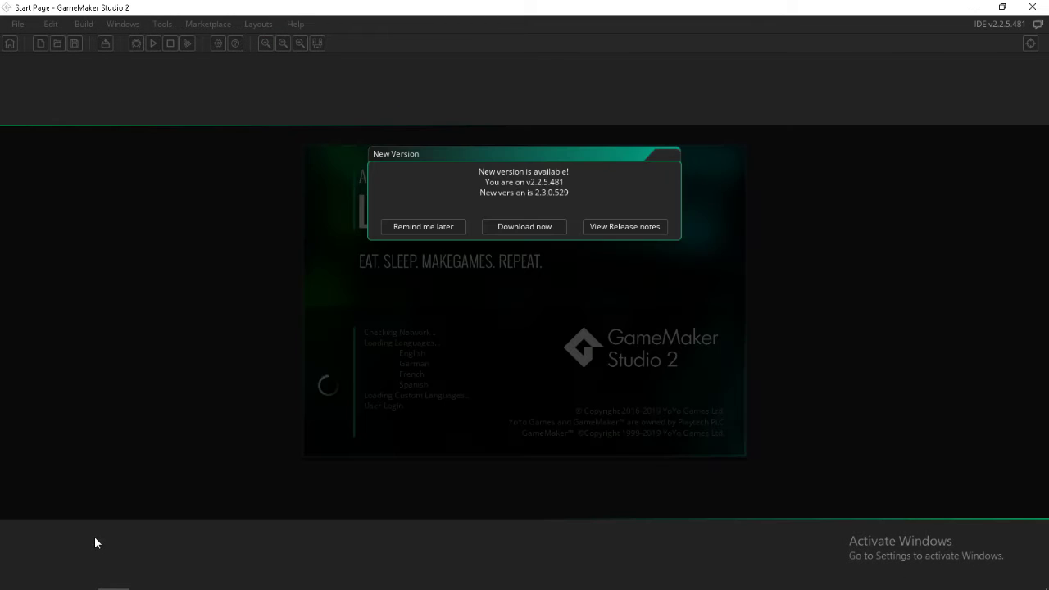
{"action": "left_click", "coordinate": [412, 226]}
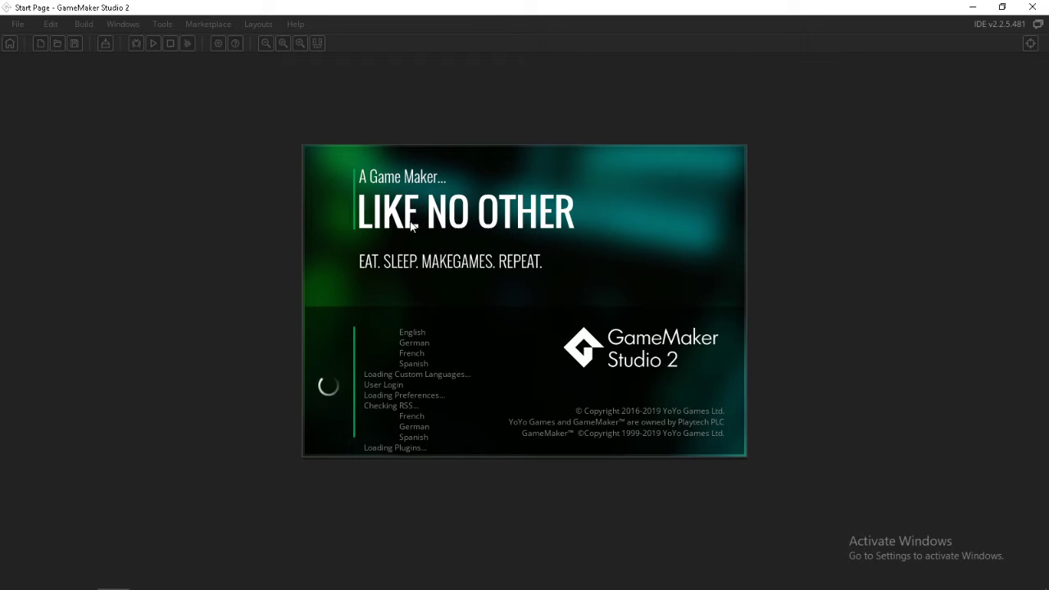
Close the two sprites folder windows in File Explorer, keeping the ARCHER_GAME and 1 Old_man windows open
{"action": "mouse_move", "coordinate": [11, 580]}
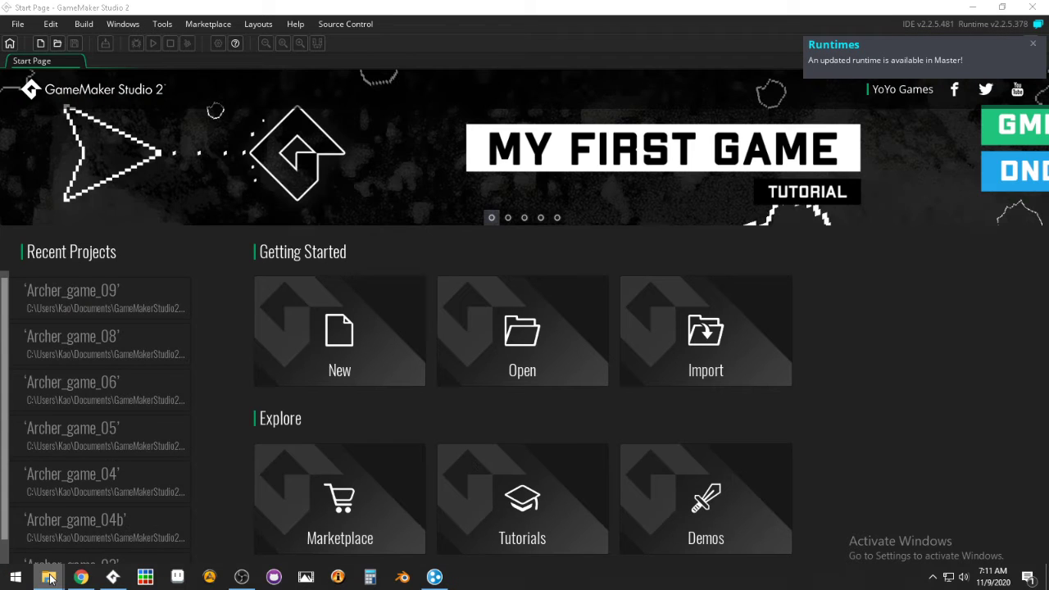
{"action": "right_click", "coordinate": [49, 578]}
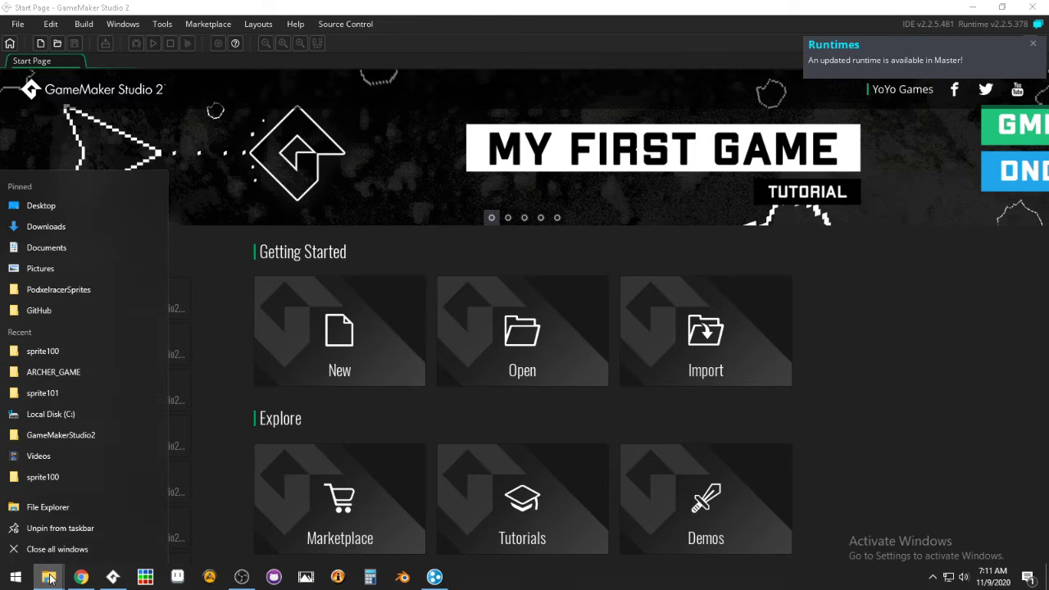
{"action": "left_click", "coordinate": [50, 579]}
{"action": "right_click", "coordinate": [50, 579]}
{"action": "left_click", "coordinate": [50, 579]}
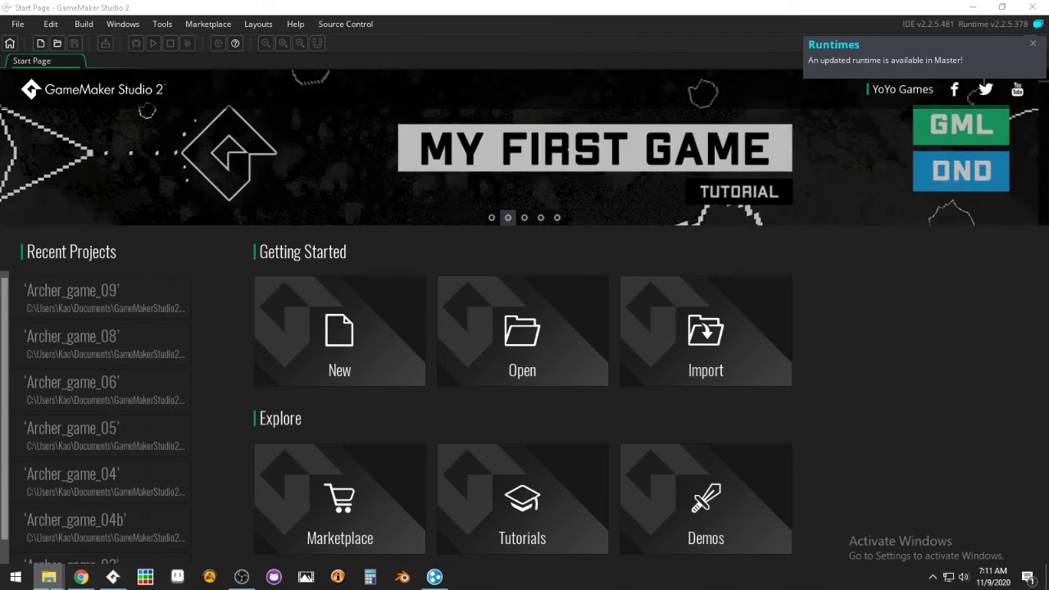
{"action": "left_click", "coordinate": [54, 583]}
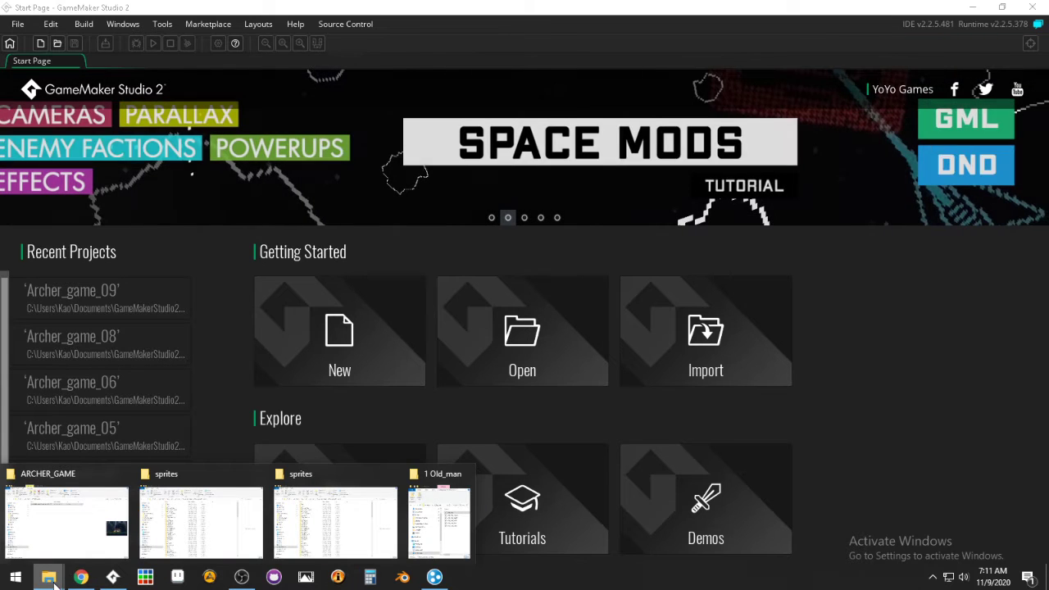
{"action": "left_click", "coordinate": [258, 475]}
{"action": "left_click", "coordinate": [258, 475]}
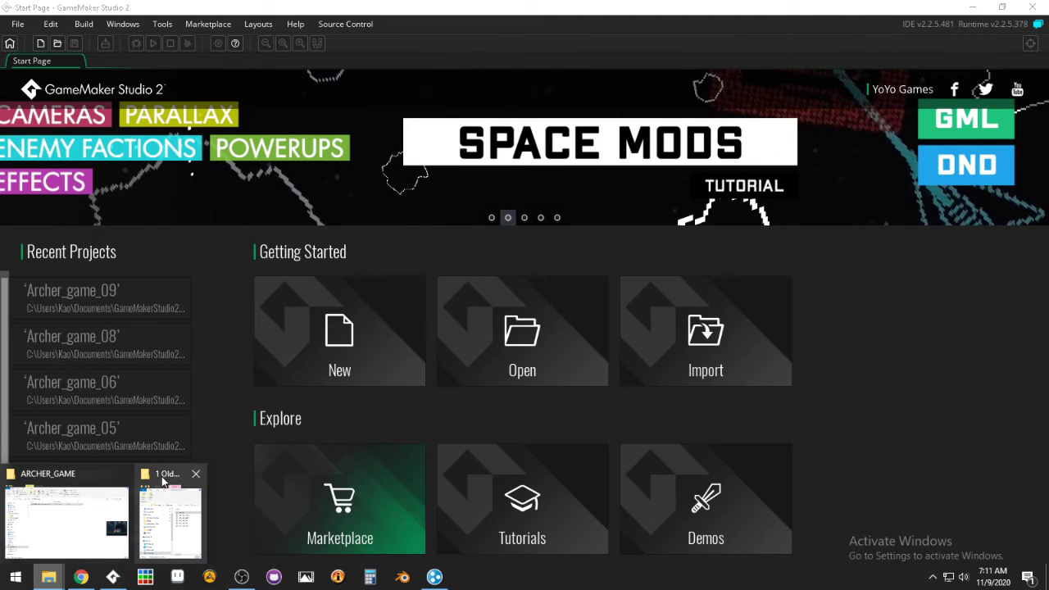
Reopen the Archer_game_09 project and try to import the Old_man PNG from the 1 Old_man folder into its Sprites resources
{"action": "left_click", "coordinate": [70, 295]}
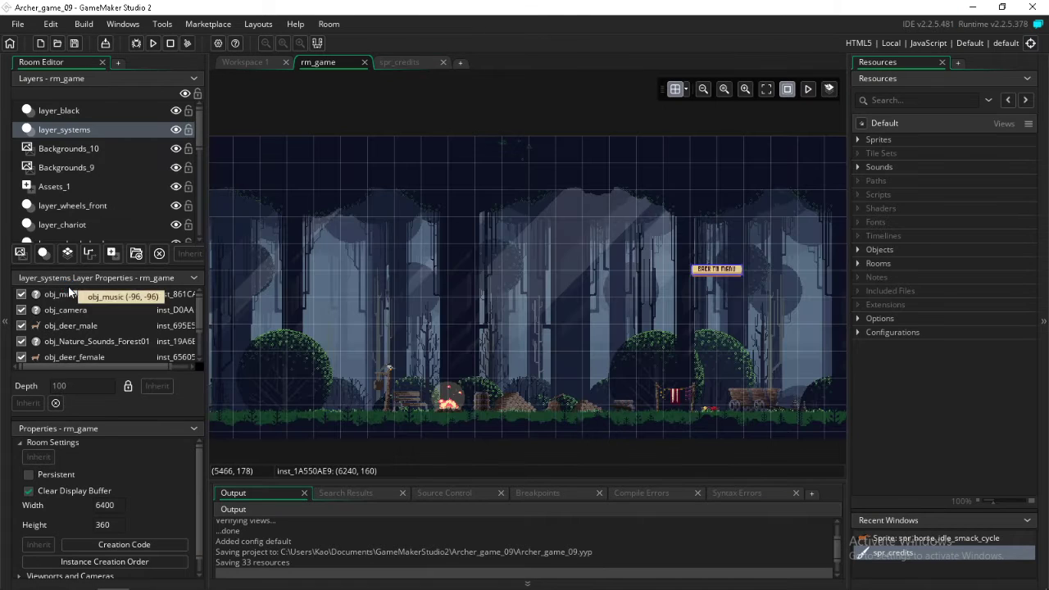
{"action": "left_click", "coordinate": [858, 140]}
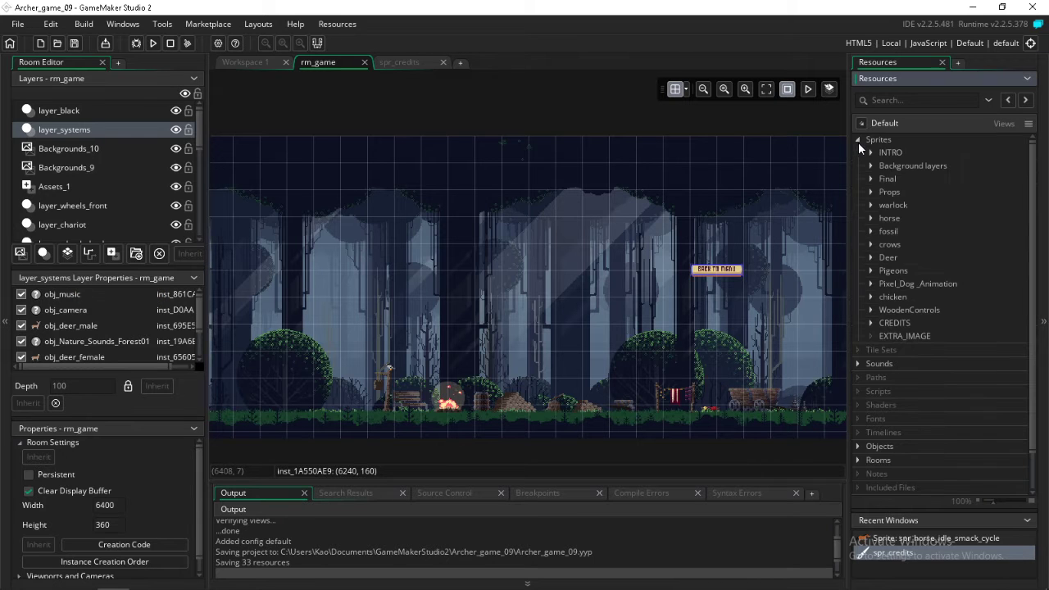
{"action": "mouse_move", "coordinate": [113, 583]}
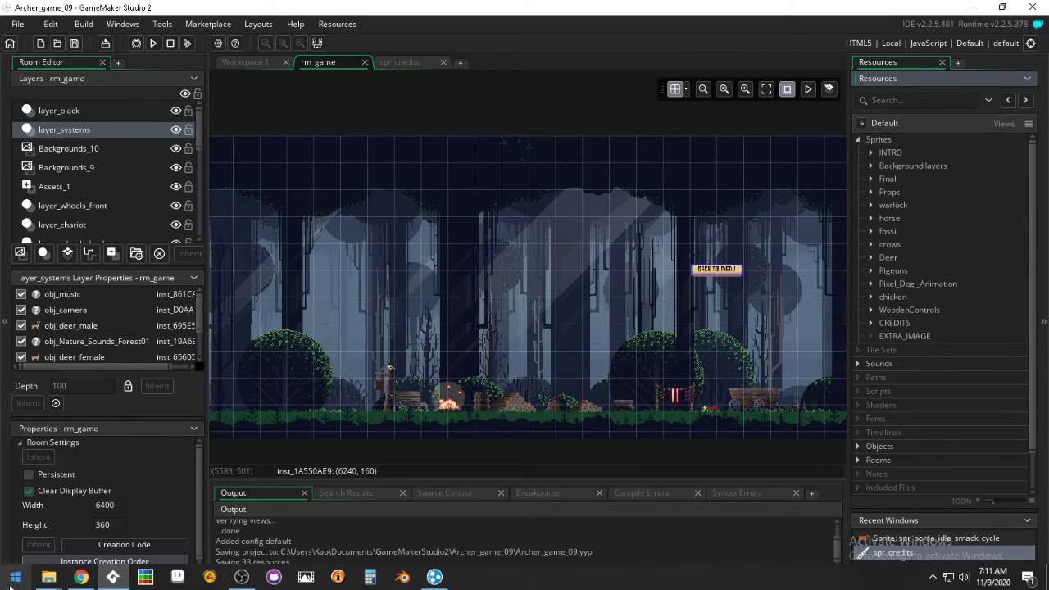
{"action": "mouse_move", "coordinate": [49, 580]}
{"action": "left_click", "coordinate": [196, 517]}
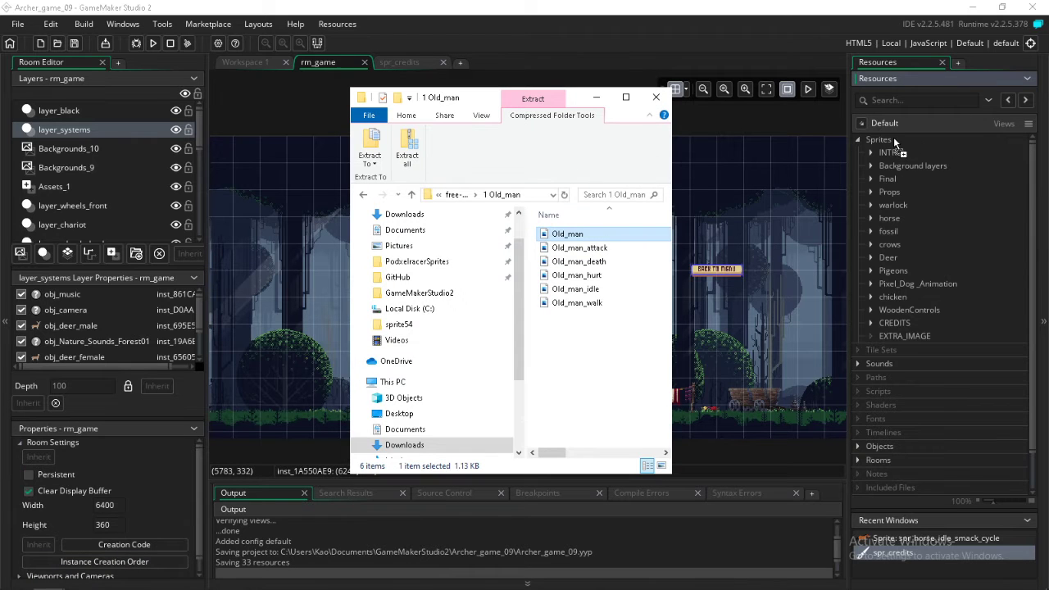
{"action": "left_click_drag", "start_coordinate": [901, 226], "coordinate": [900, 226]}
{"action": "left_click", "coordinate": [560, 261]}
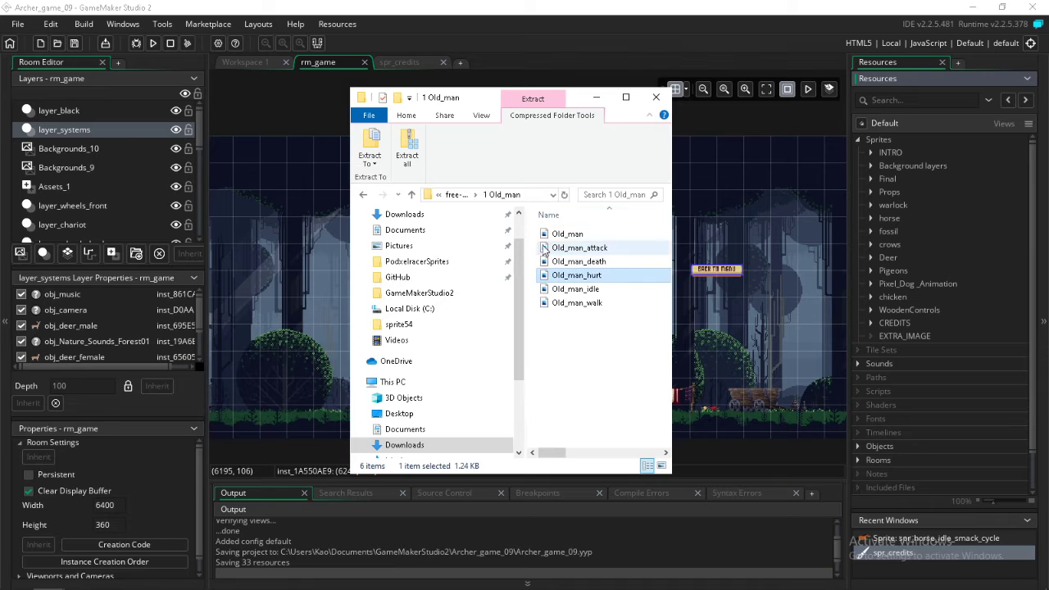
{"action": "left_click", "coordinate": [546, 234]}
{"action": "left_click", "coordinate": [899, 189]}
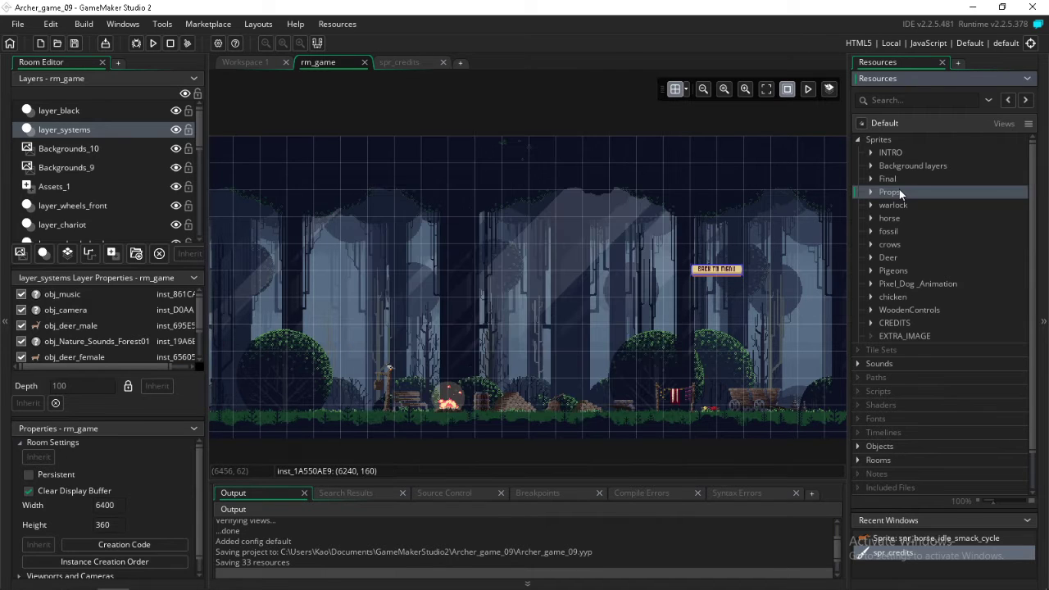
{"action": "left_click", "coordinate": [899, 138]}
{"action": "right_click", "coordinate": [897, 139]}
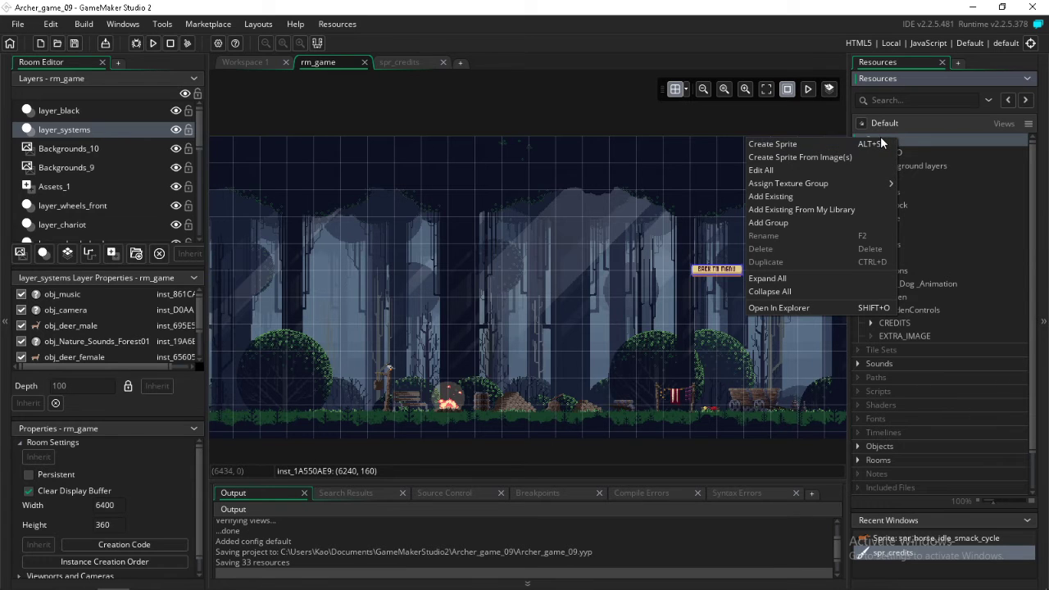
{"action": "mouse_move", "coordinate": [855, 182]}
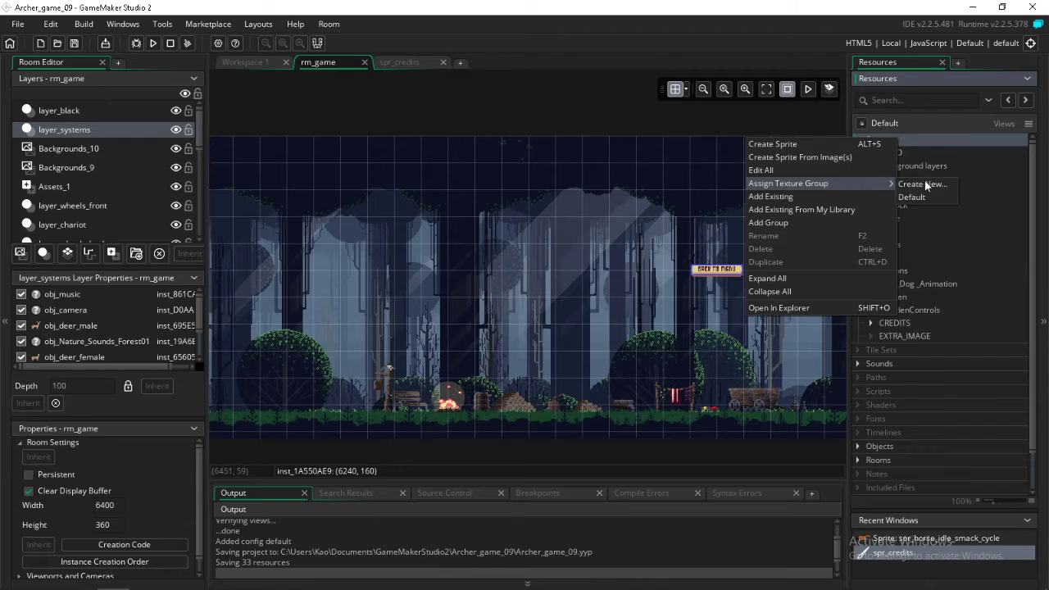
{"action": "left_click", "coordinate": [981, 136]}
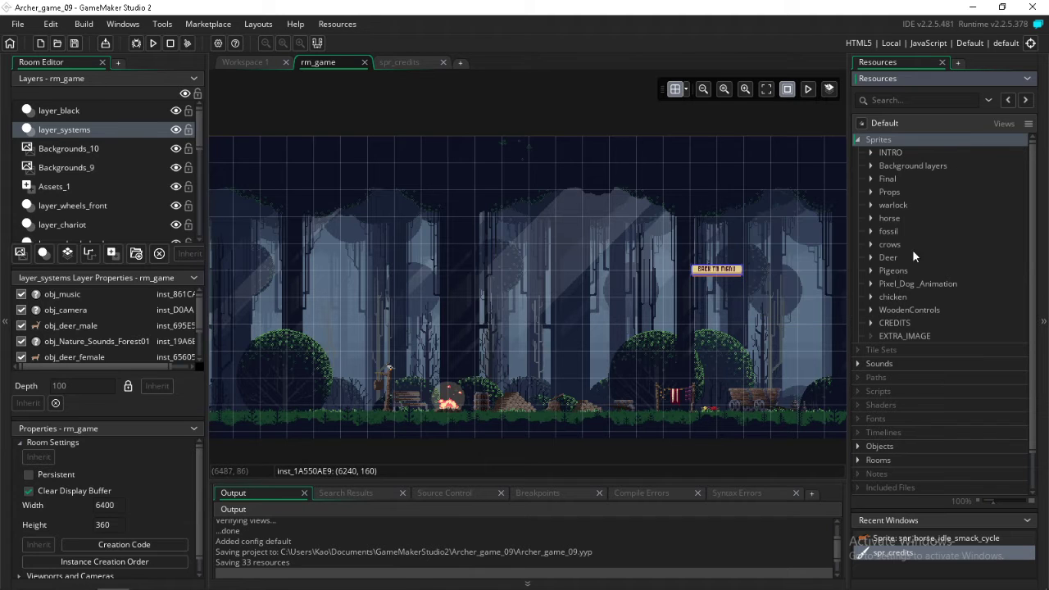
{"action": "left_click", "coordinate": [884, 337]}
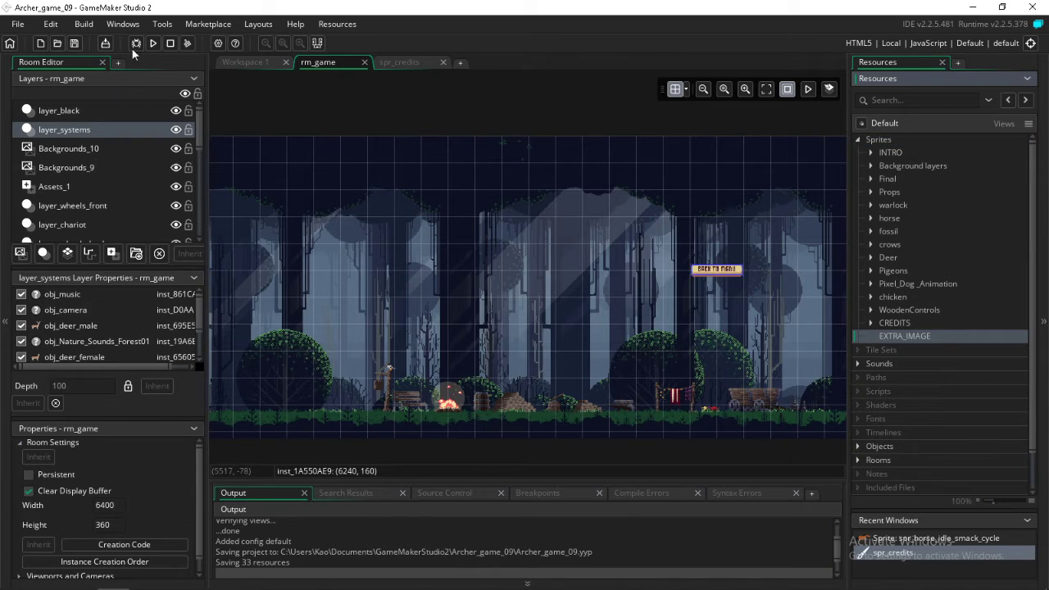
Start cleaning the project's build files, stop the cleaning and run the game
{"action": "left_click", "coordinate": [187, 43]}
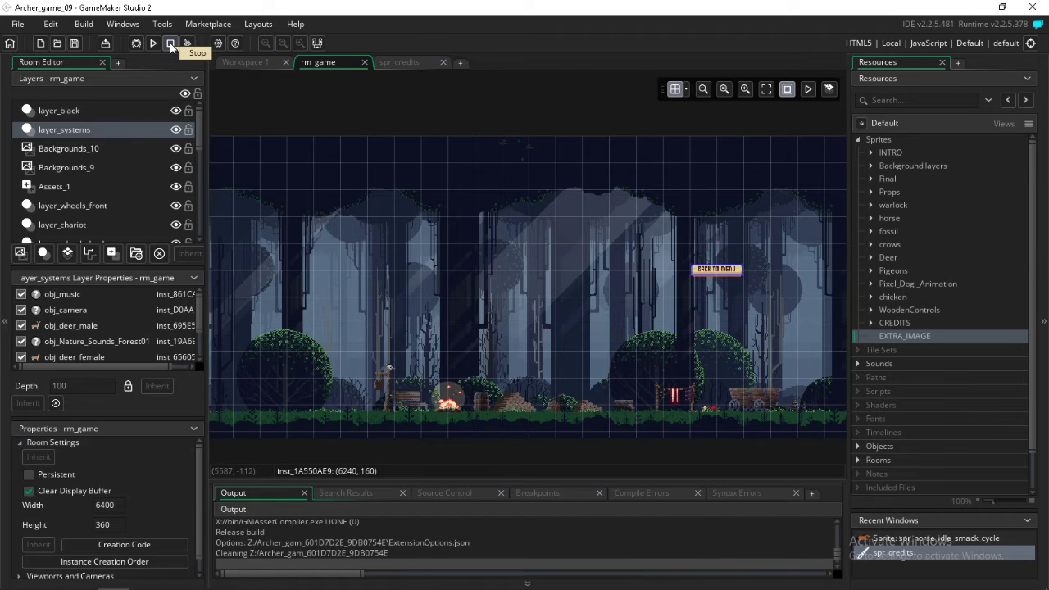
{"action": "left_click", "coordinate": [170, 43]}
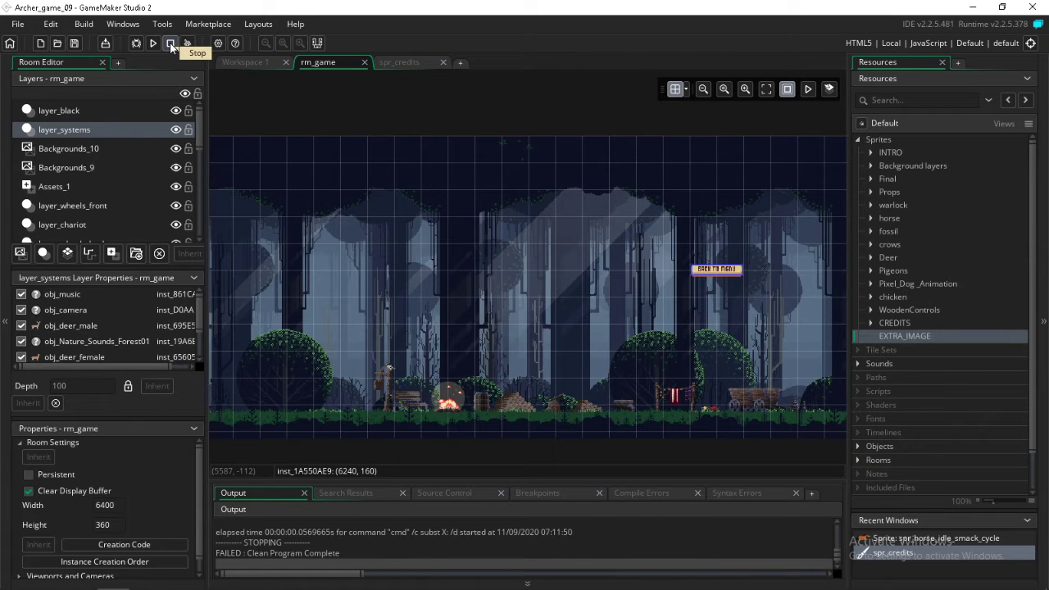
{"action": "left_click", "coordinate": [152, 43]}
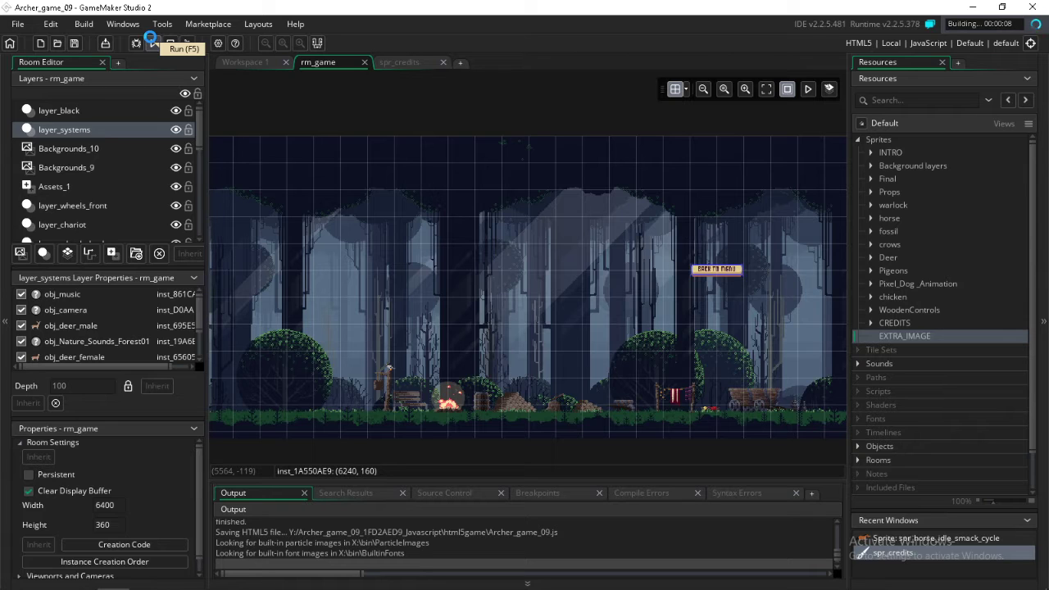
{"action": "mouse_move", "coordinate": [361, 587]}
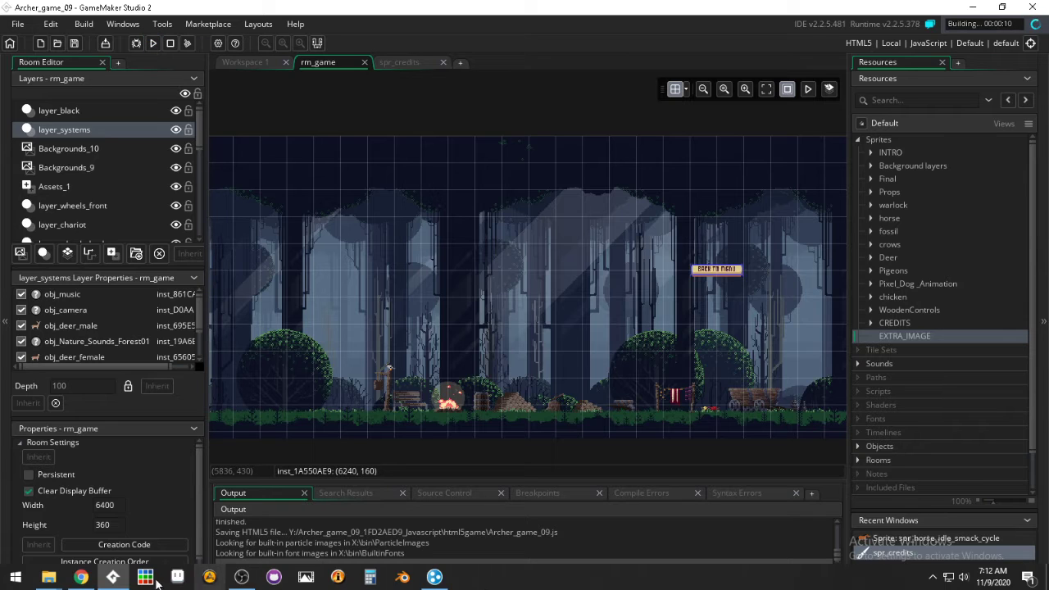
{"action": "mouse_move", "coordinate": [78, 578]}
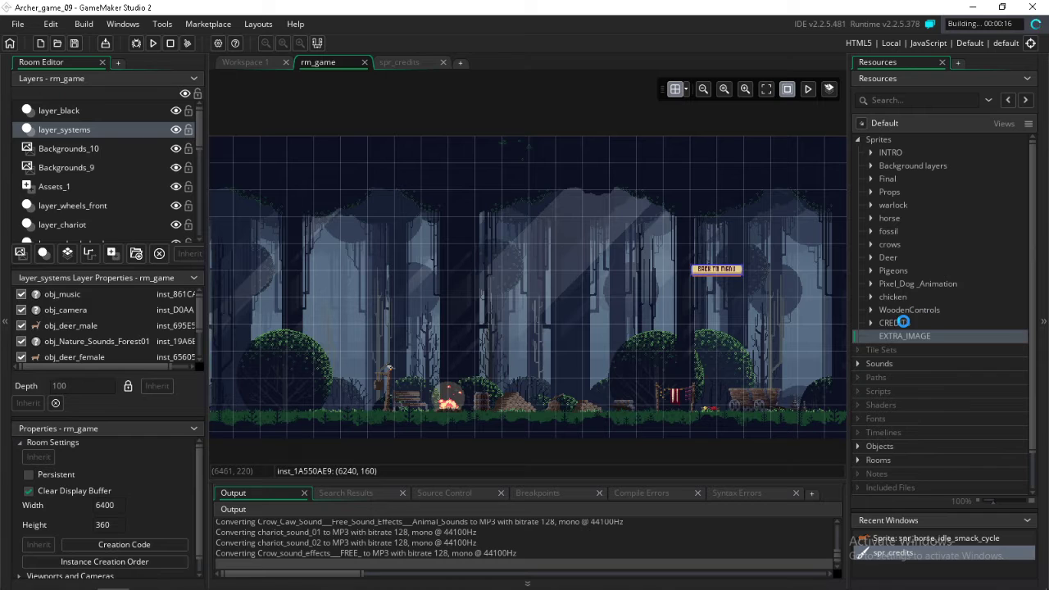
{"action": "left_click", "coordinate": [872, 323]}
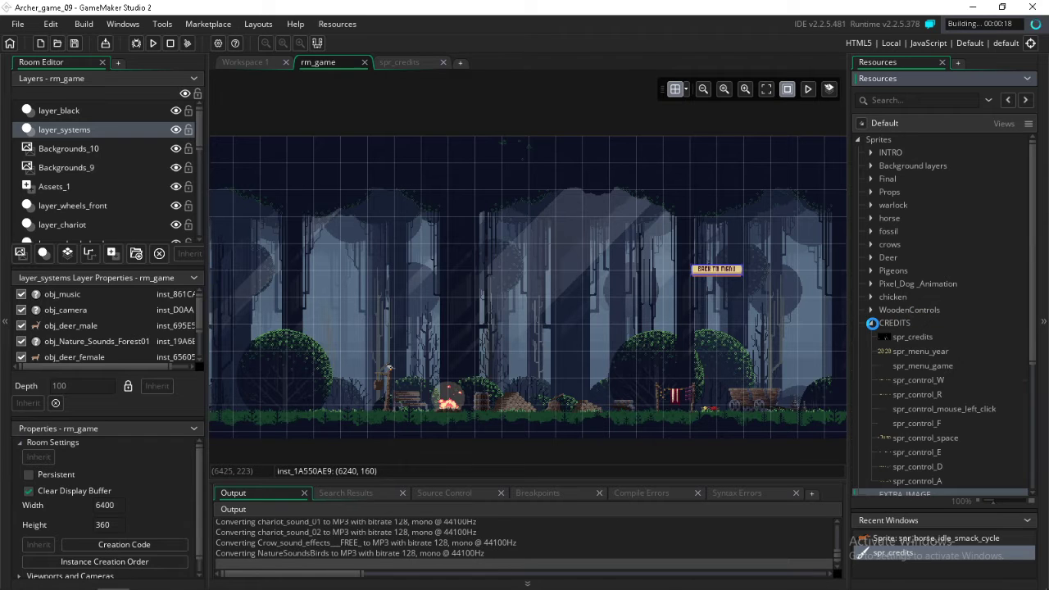
{"action": "left_click", "coordinate": [871, 323]}
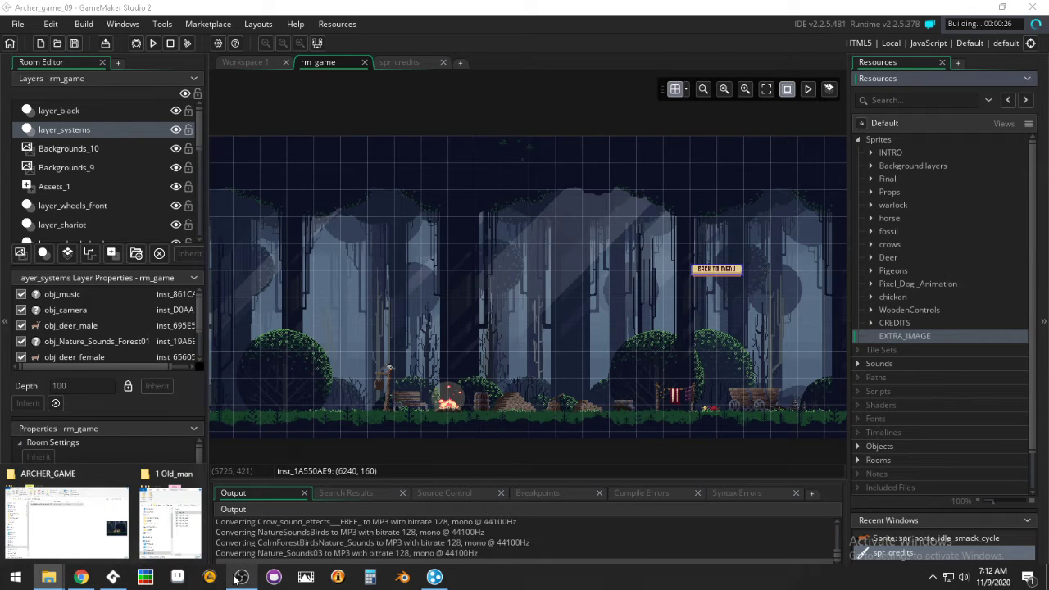
{"action": "left_click", "coordinate": [239, 577]}
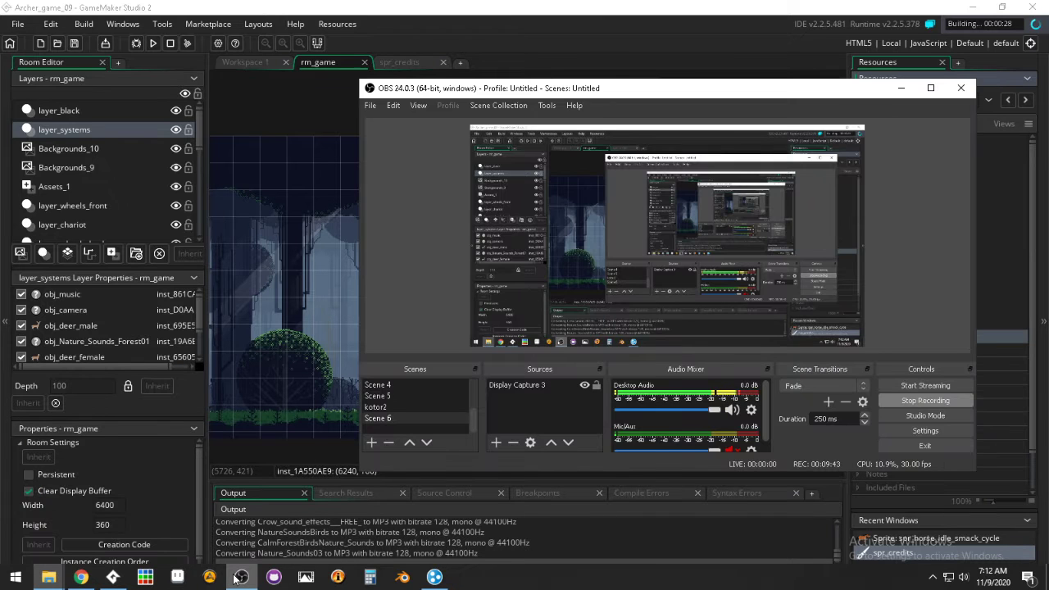
{"action": "left_click", "coordinate": [239, 577]}
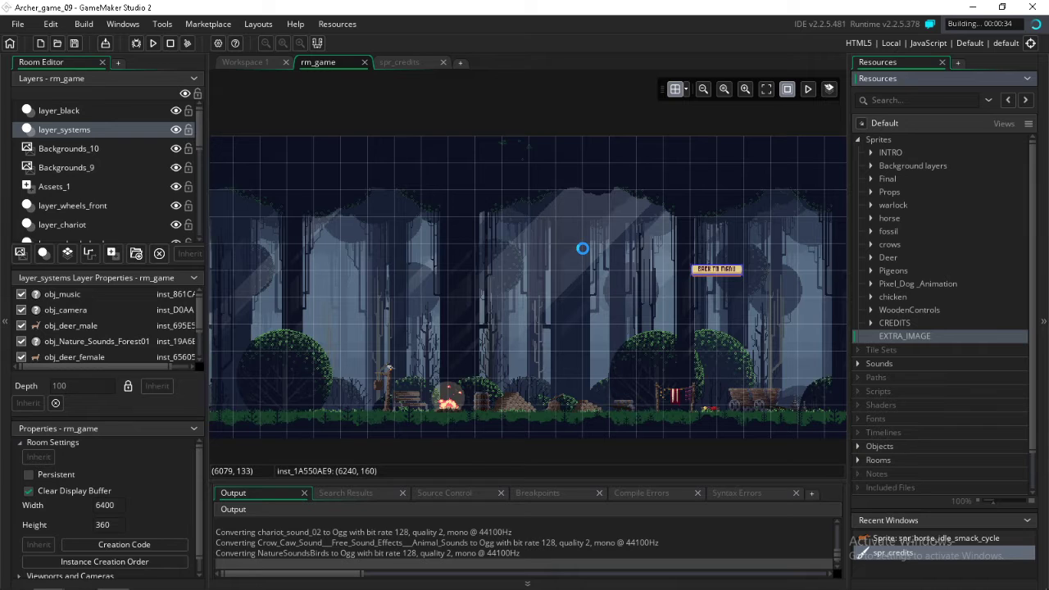
Switch to the ARCHER GAME document in Google Docs and look through its collected sprite pack images and links
{"action": "mouse_move", "coordinate": [76, 579]}
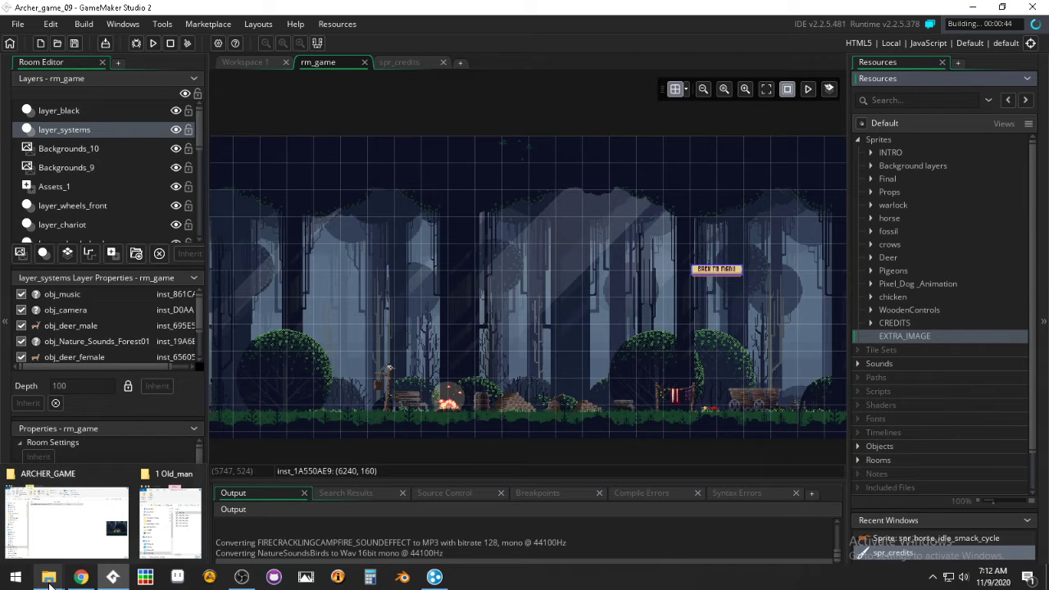
{"action": "left_click", "coordinate": [51, 582]}
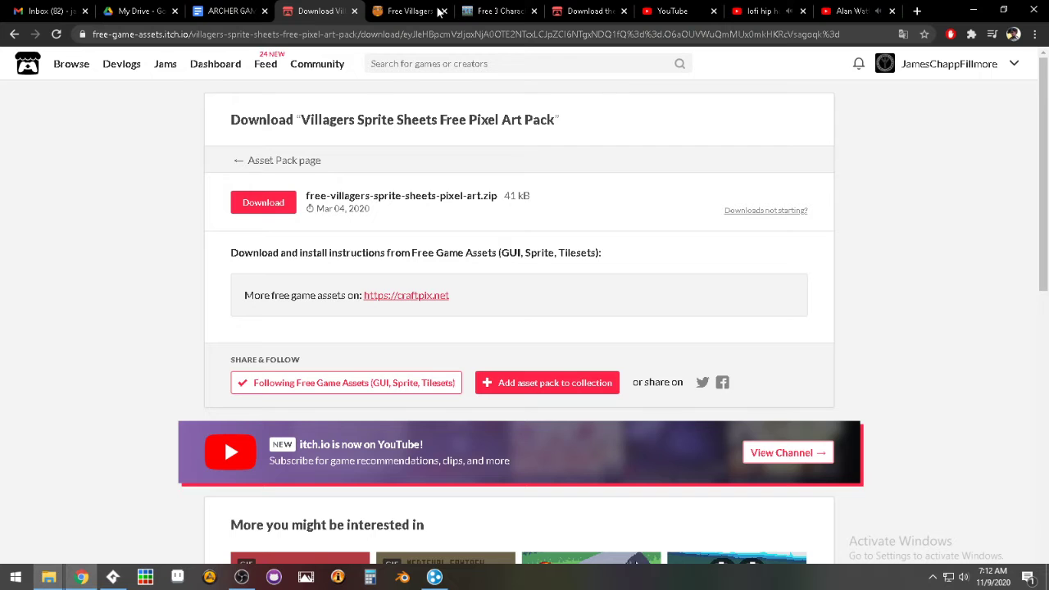
{"action": "left_click", "coordinate": [232, 12]}
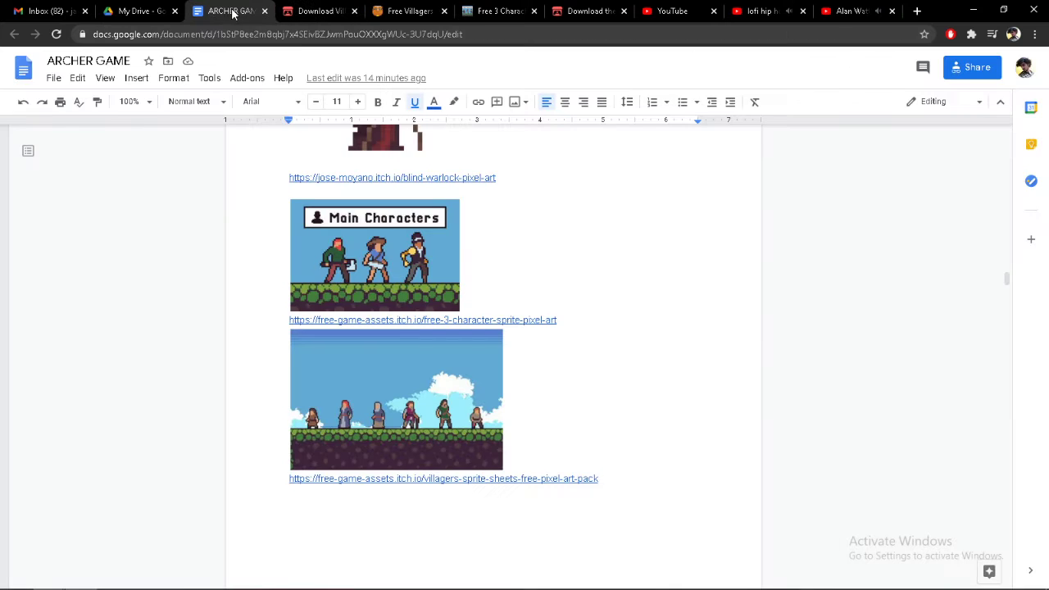
{"action": "scroll", "coordinate": [337, 329], "scroll_direction": "up", "scroll_amount": 5}
{"action": "scroll", "coordinate": [338, 332], "scroll_direction": "down", "scroll_amount": 15}
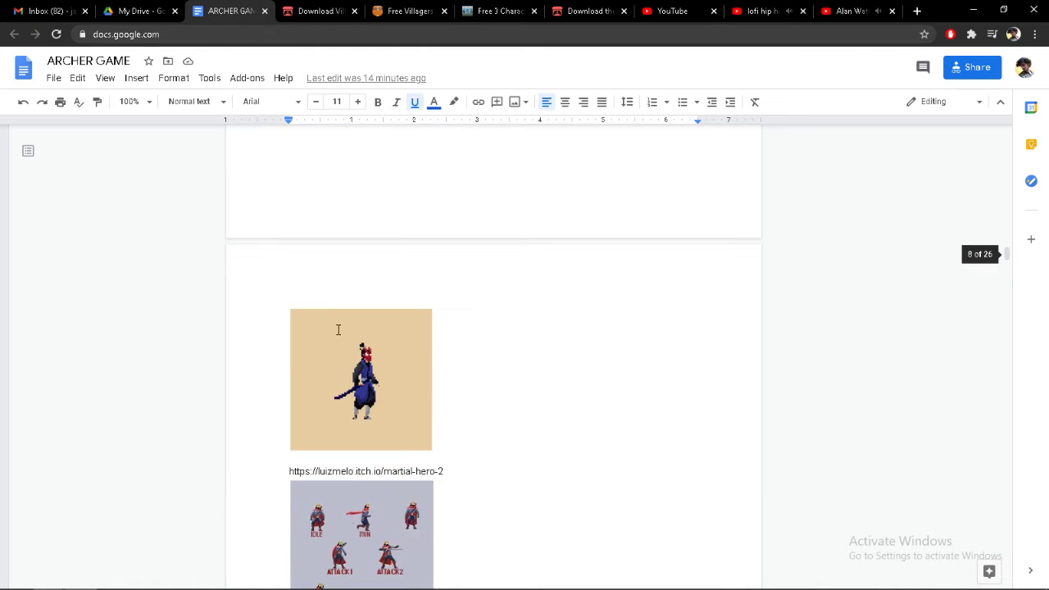
{"action": "scroll", "coordinate": [340, 342], "scroll_direction": "down", "scroll_amount": 10}
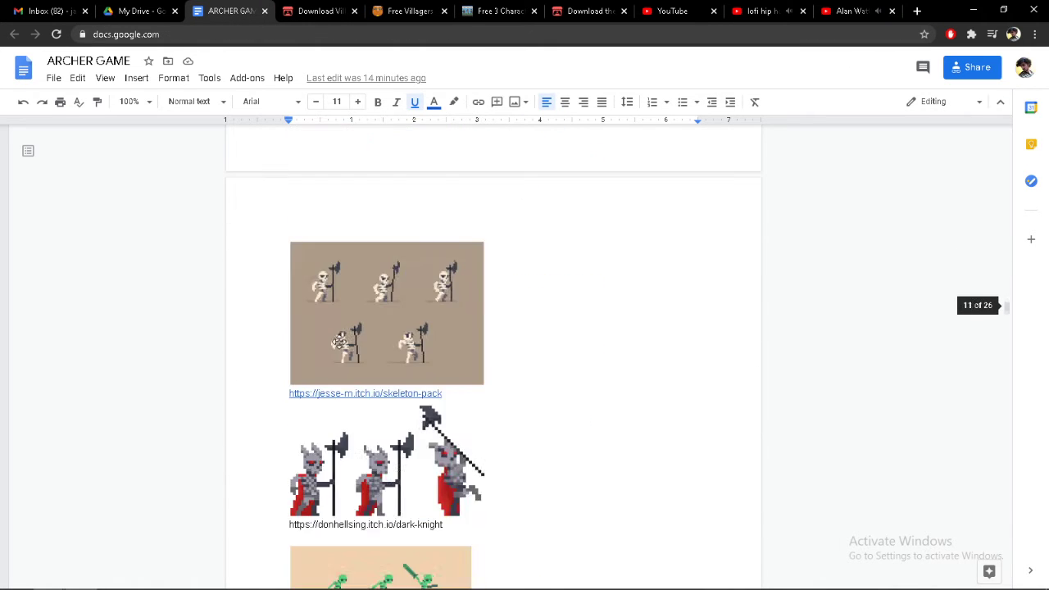
Open the jesse-m.itch.io/skeleton-pack link from the document and download Skeleton Sprite Pack.rar without paying
{"action": "left_click", "coordinate": [344, 393]}
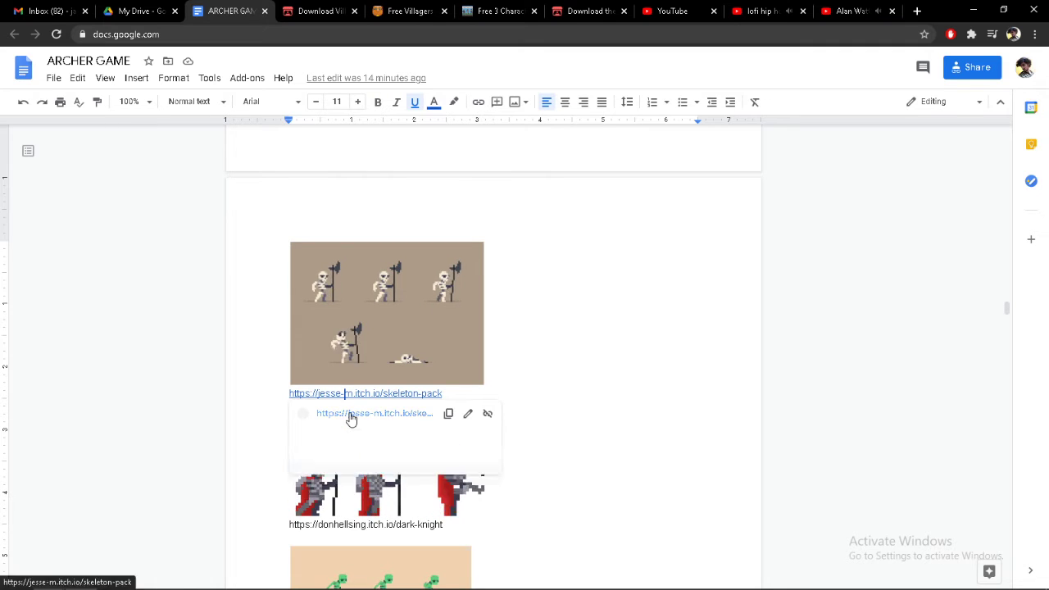
{"action": "left_click", "coordinate": [349, 413]}
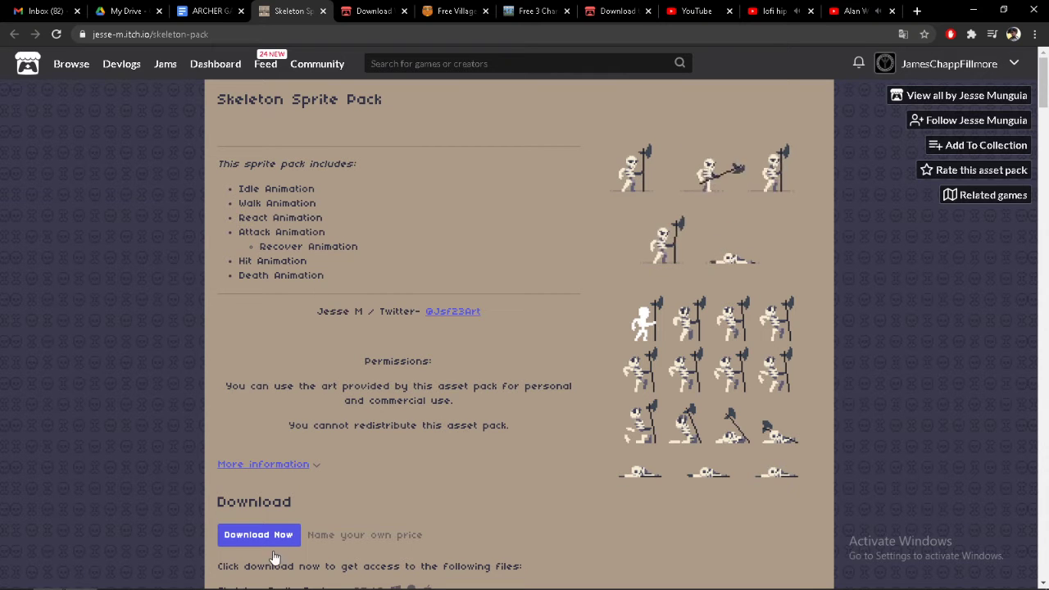
{"action": "left_click", "coordinate": [268, 538]}
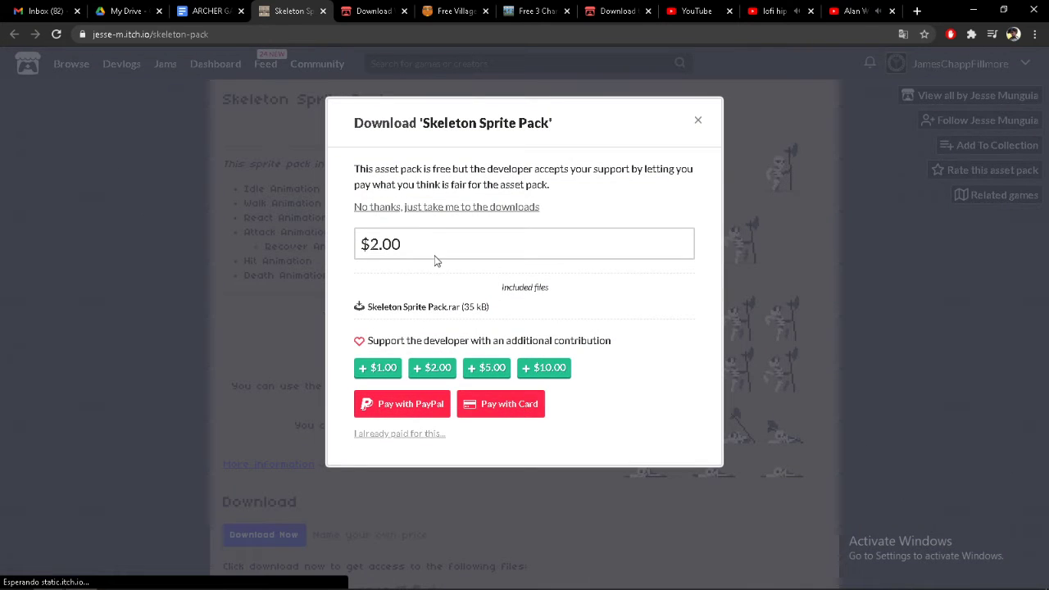
{"action": "left_click", "coordinate": [428, 208]}
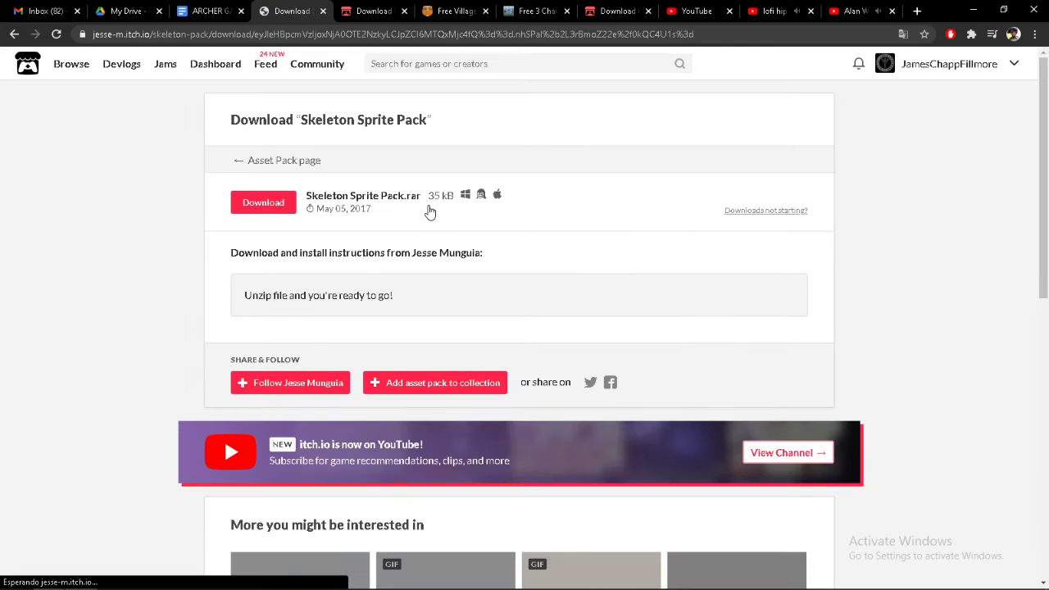
{"action": "left_click", "coordinate": [270, 205]}
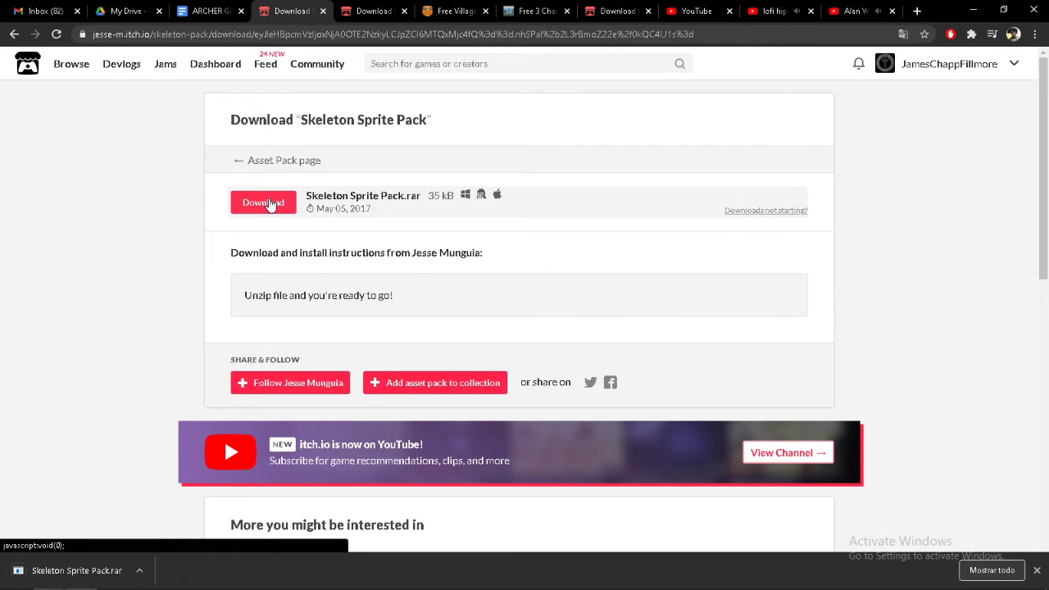
Show the downloaded Skeleton Sprite Pack archive in its folder and extract it with 7-Zip to a "Skeleton Sprite Pack" folder
{"action": "left_click", "coordinate": [139, 571]}
{"action": "left_click", "coordinate": [178, 527]}
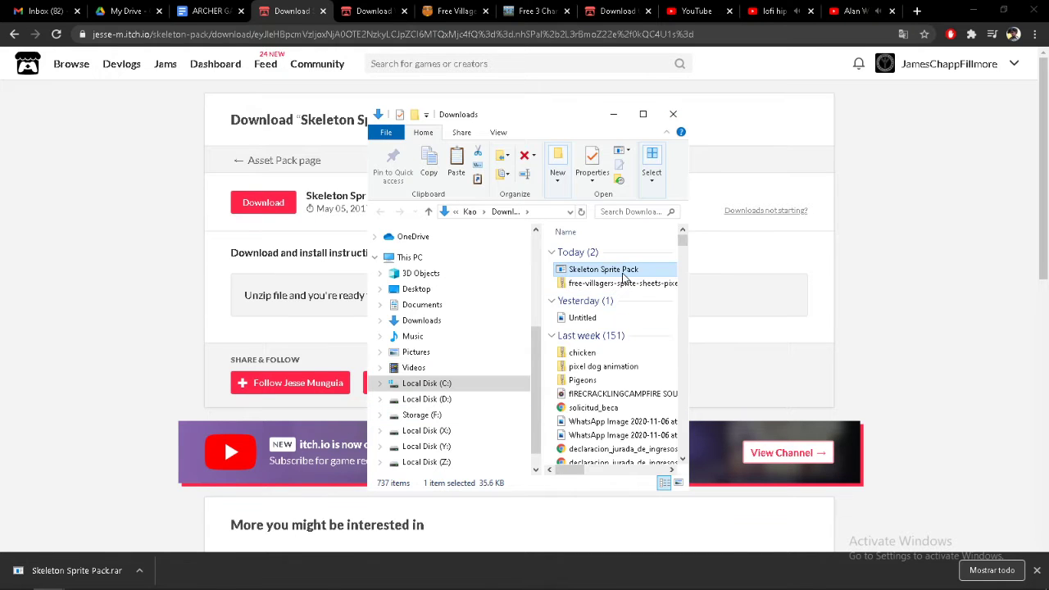
{"action": "right_click", "coordinate": [624, 274]}
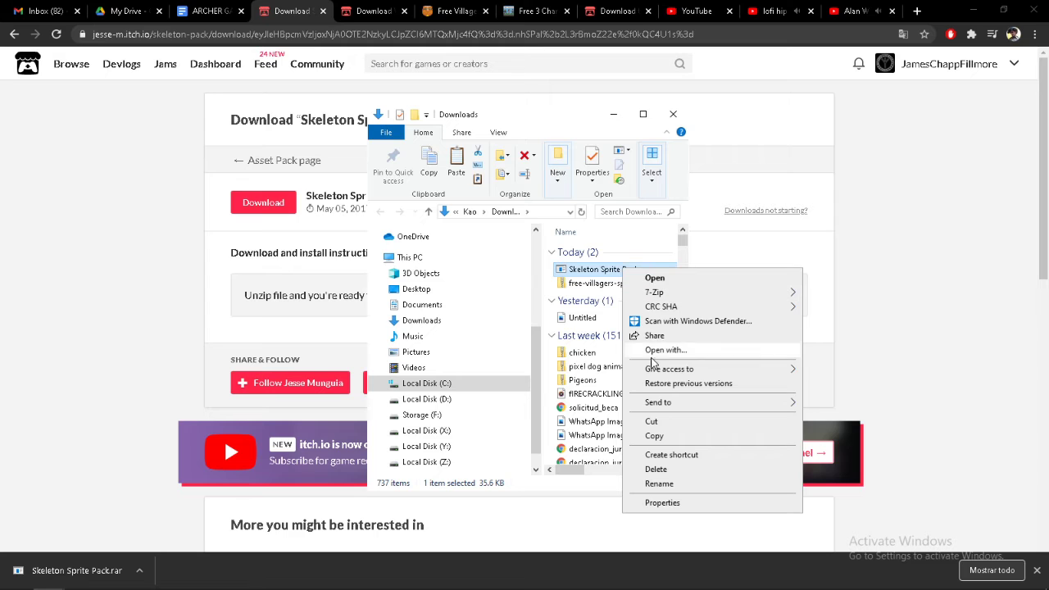
{"action": "mouse_move", "coordinate": [679, 293]}
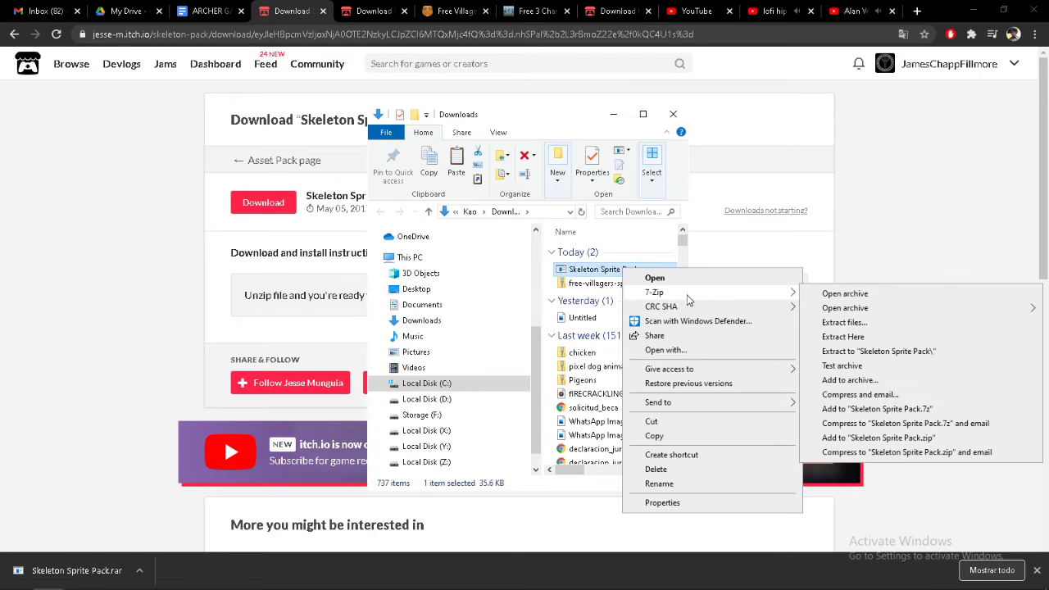
{"action": "left_click", "coordinate": [848, 353]}
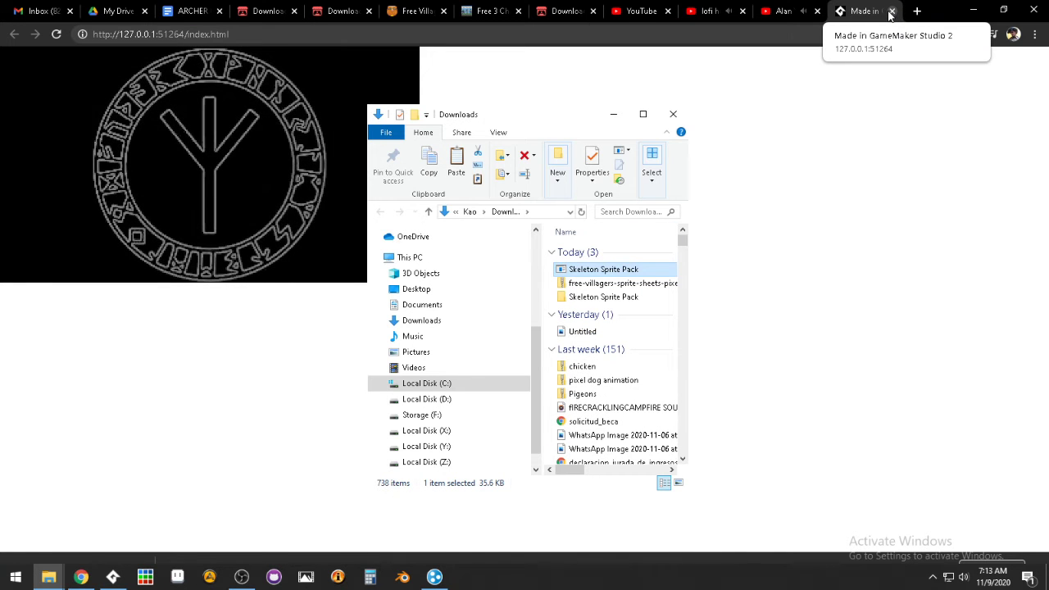
Close the running game's browser tab, return to GameMaker Studio 2 and set the target platform to Test
{"action": "left_click", "coordinate": [891, 12]}
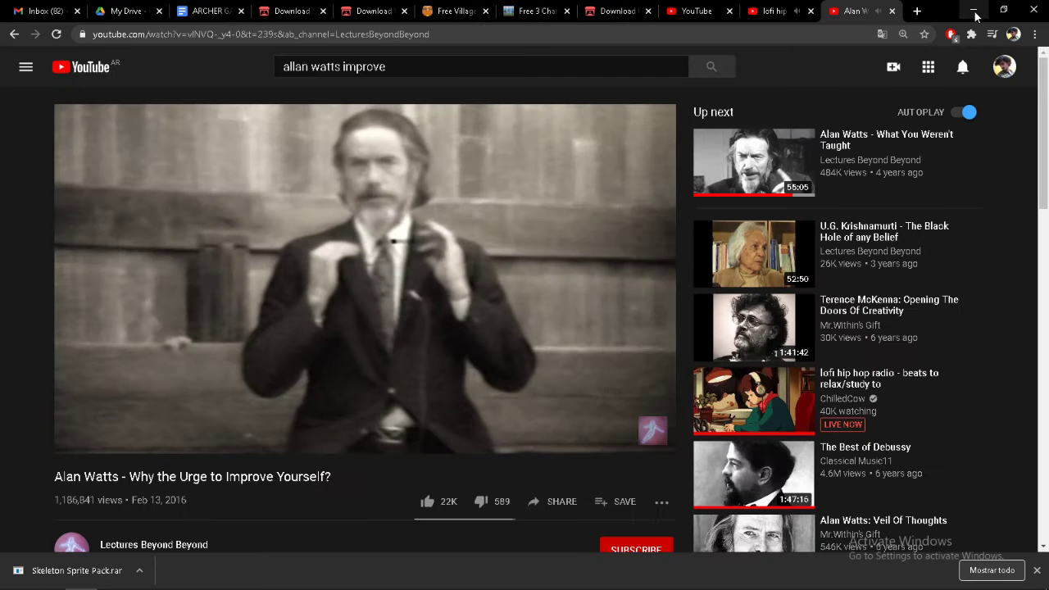
{"action": "left_click", "coordinate": [974, 10]}
{"action": "left_click", "coordinate": [404, 7]}
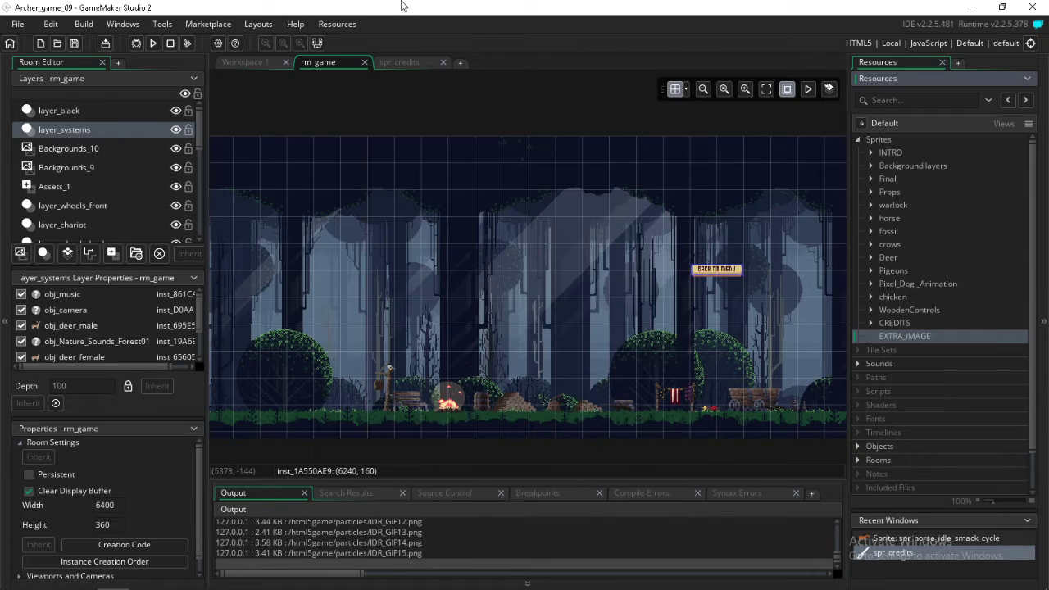
{"action": "left_click", "coordinate": [1030, 43]}
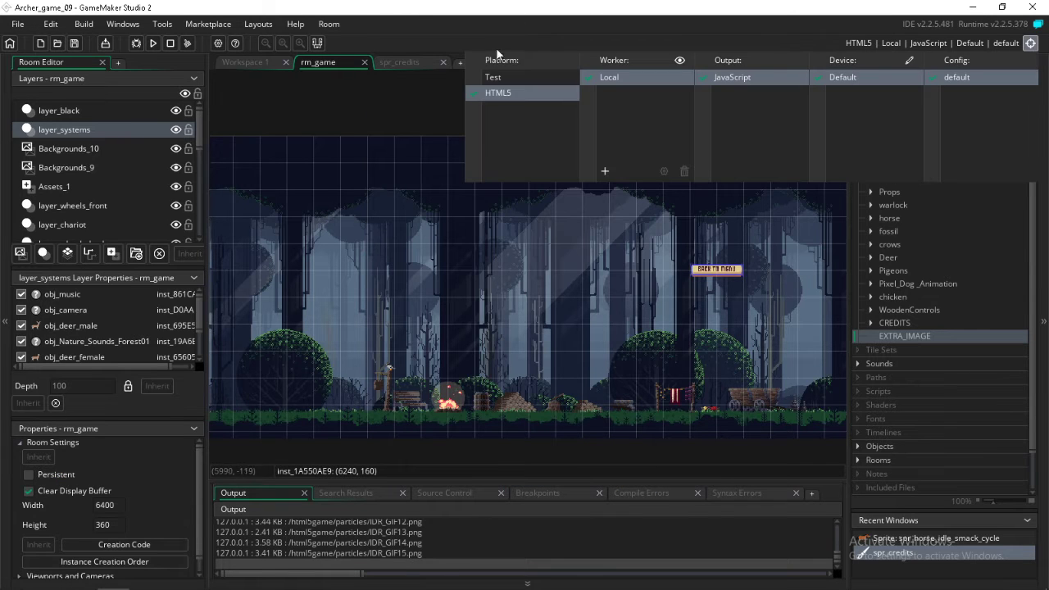
{"action": "left_click", "coordinate": [493, 78]}
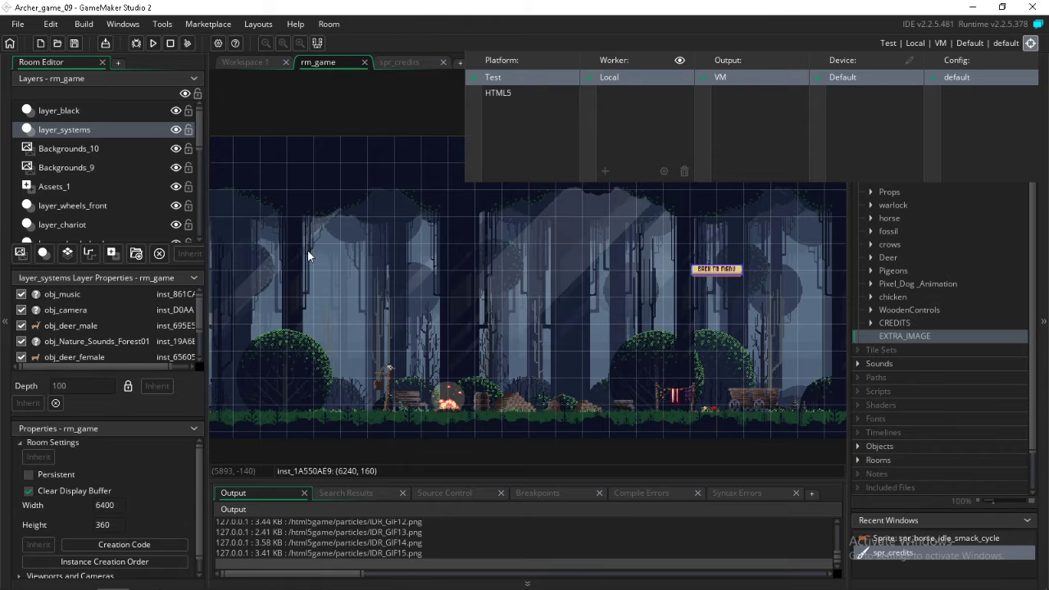
Switch to File Explorer, open the Skeleton folder inside the extracted Skeleton Sprite Pack in Downloads and check its Files subfolder
{"action": "mouse_move", "coordinate": [119, 584]}
{"action": "mouse_move", "coordinate": [49, 580]}
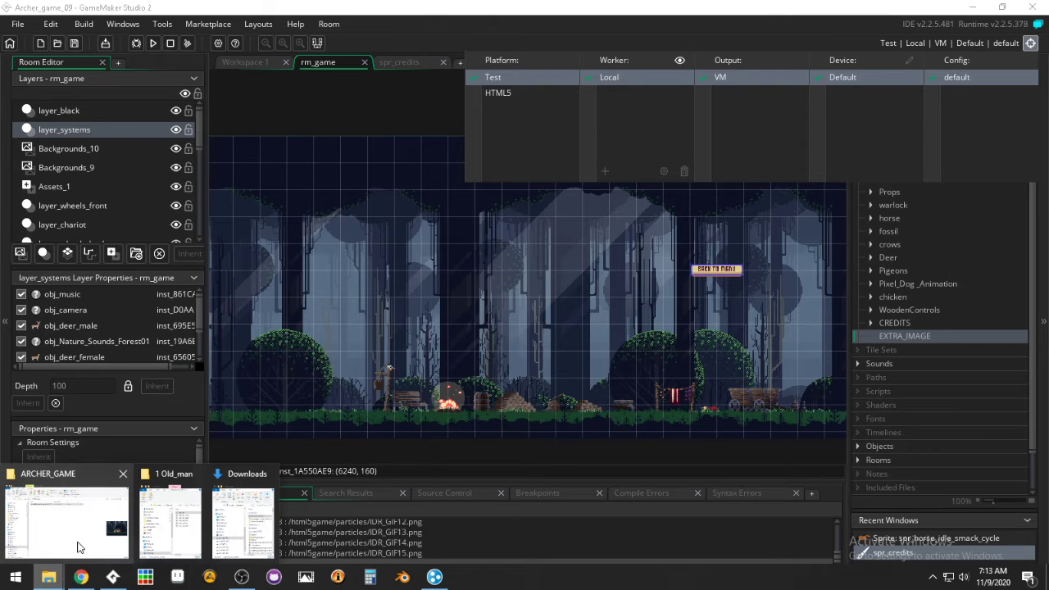
{"action": "left_click", "coordinate": [76, 539]}
{"action": "left_click", "coordinate": [278, 206]}
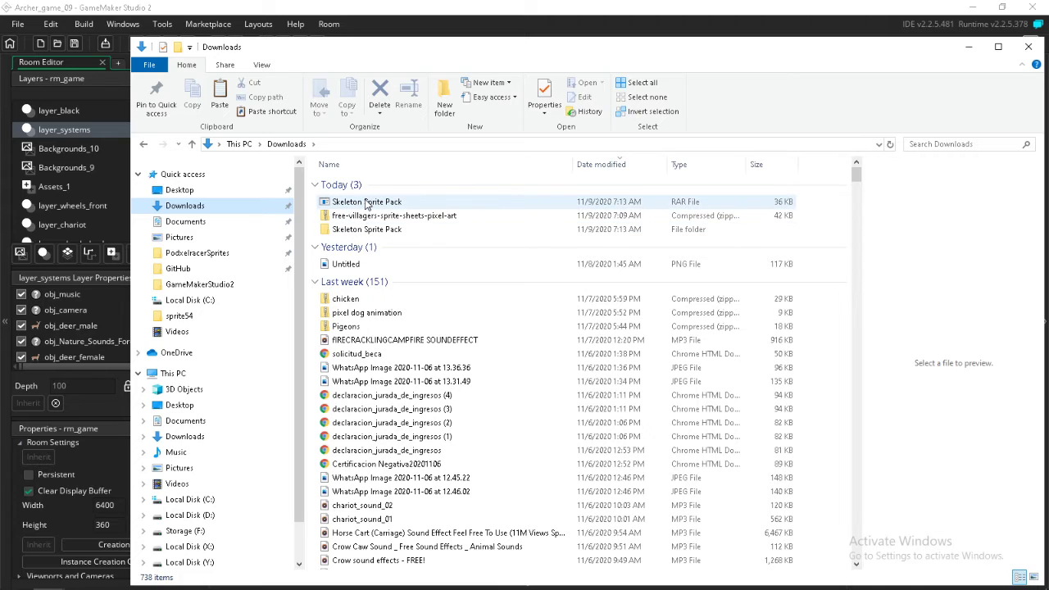
{"action": "double_click", "coordinate": [358, 234]}
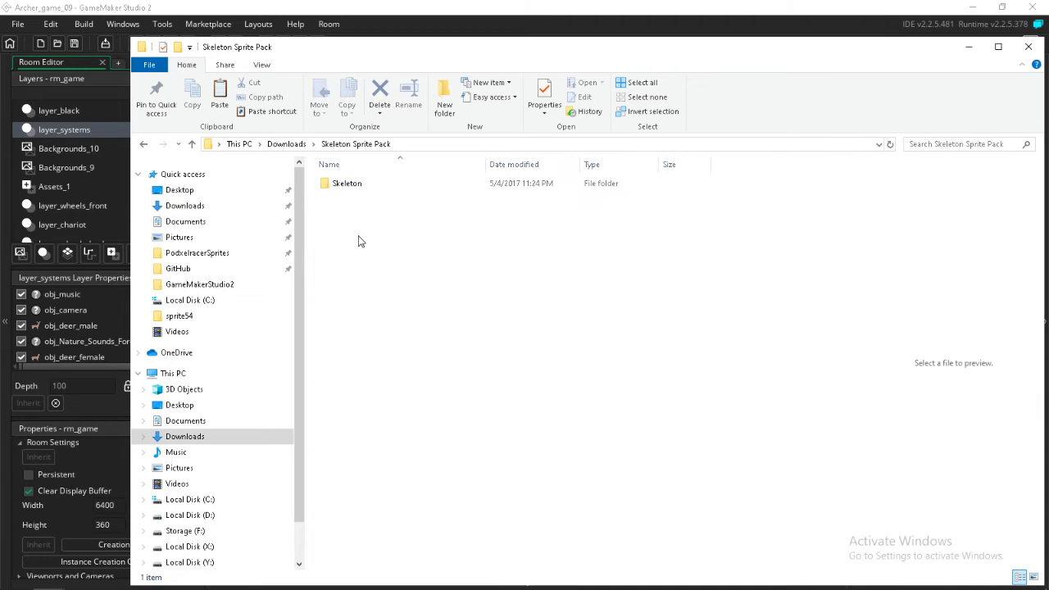
{"action": "left_click", "coordinate": [350, 188]}
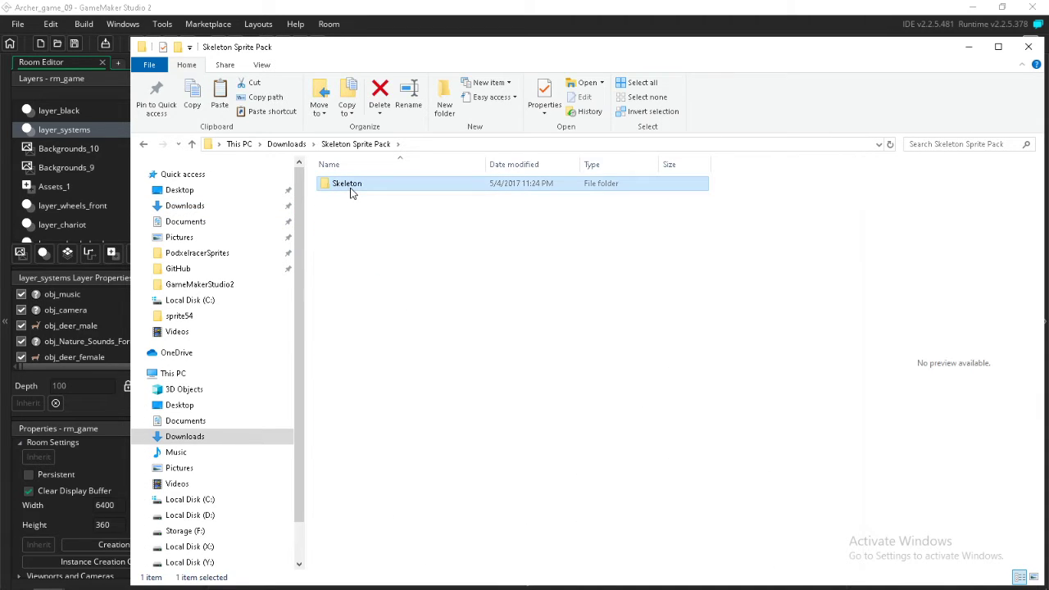
{"action": "left_click", "coordinate": [350, 188]}
{"action": "left_click", "coordinate": [353, 289]}
{"action": "double_click", "coordinate": [342, 187]}
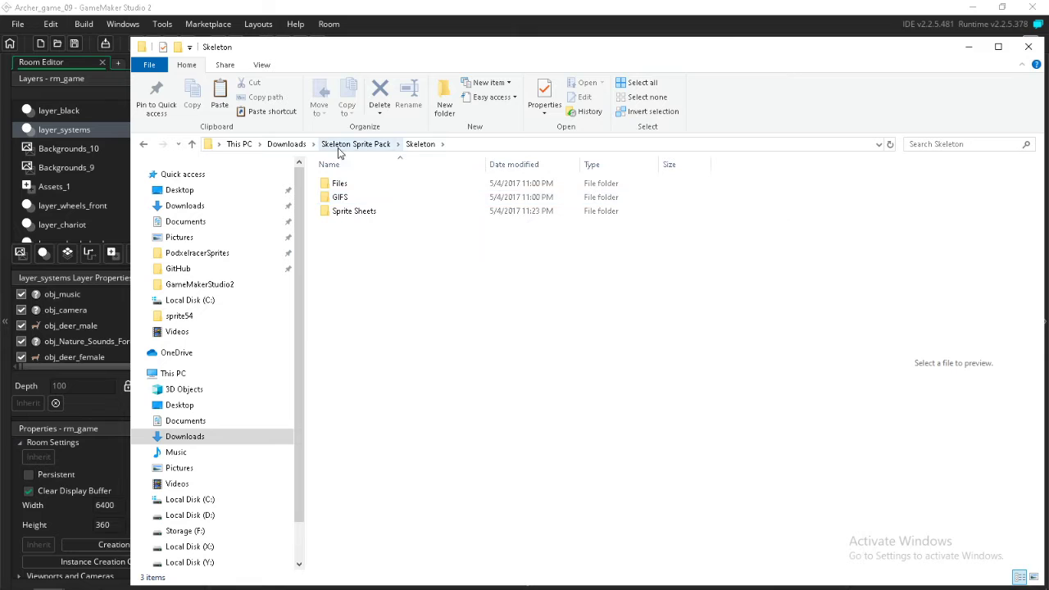
{"action": "double_click", "coordinate": [340, 185]}
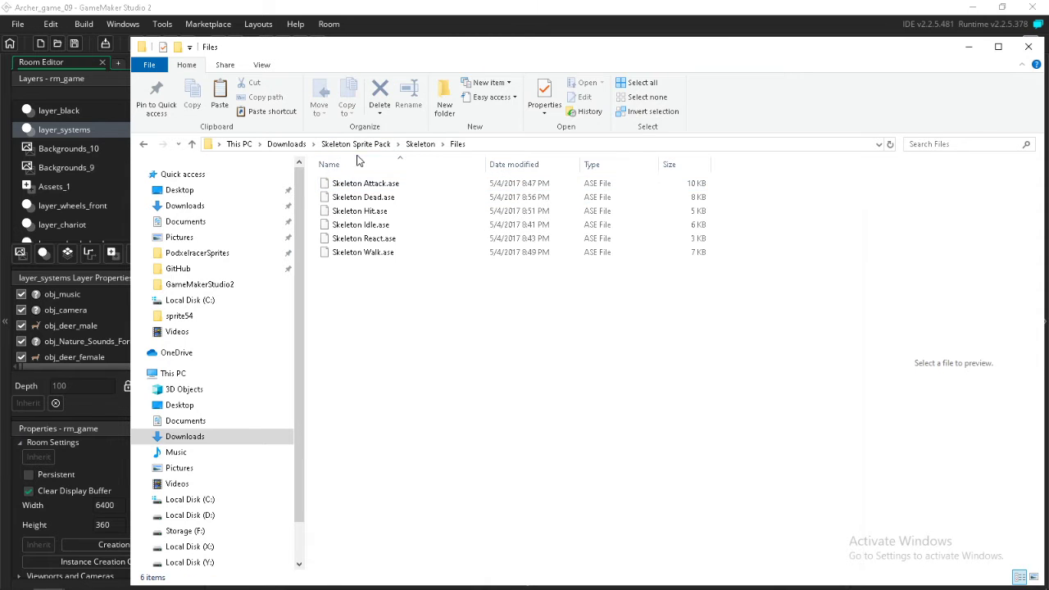
{"action": "left_click", "coordinate": [420, 143]}
Import all the skeleton GIFs from the GIFS folder into the project's Sprites resources
{"action": "left_click", "coordinate": [352, 201]}
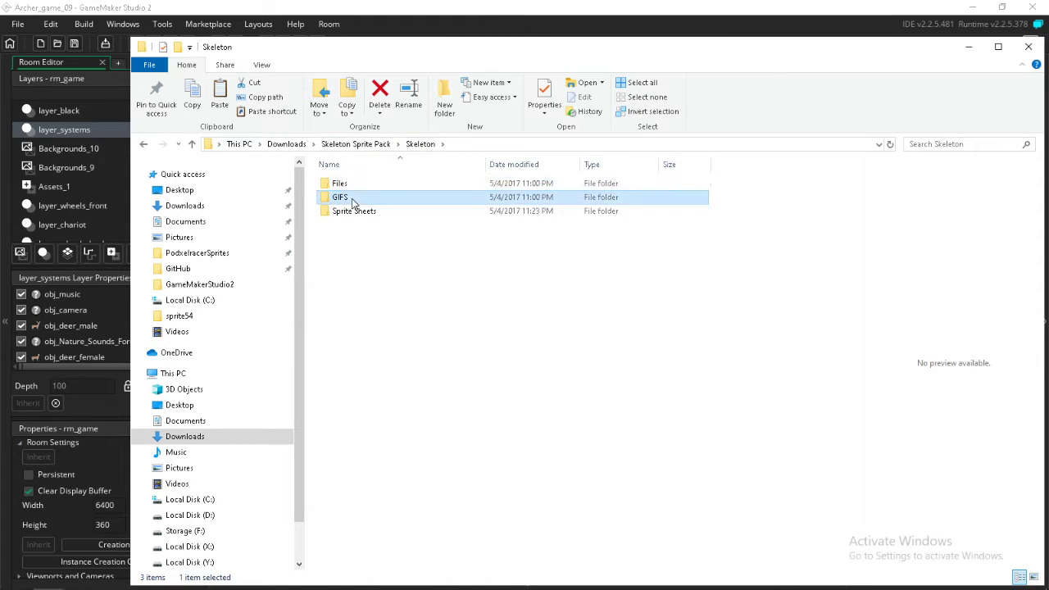
{"action": "double_click", "coordinate": [353, 199]}
{"action": "left_click_drag", "start_coordinate": [322, 322], "coordinate": [774, 168]}
{"action": "left_click_drag", "start_coordinate": [350, 213], "coordinate": [916, 140]}
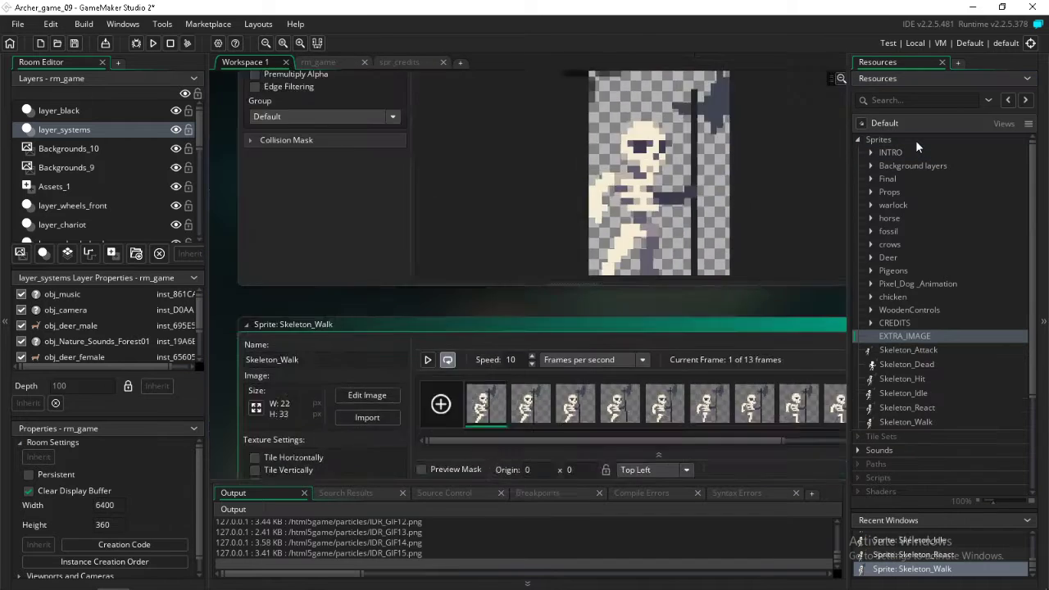
Preview the Skeleton_Walk and Skeleton_React sprite animations, pausing each one after playback
{"action": "left_click", "coordinate": [919, 351]}
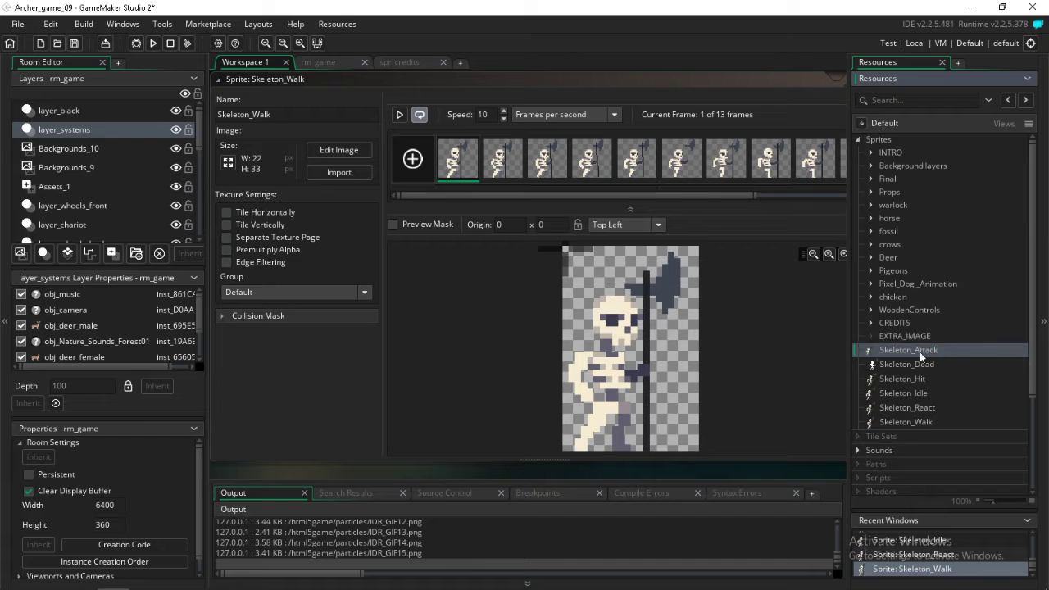
{"action": "left_click", "coordinate": [399, 116]}
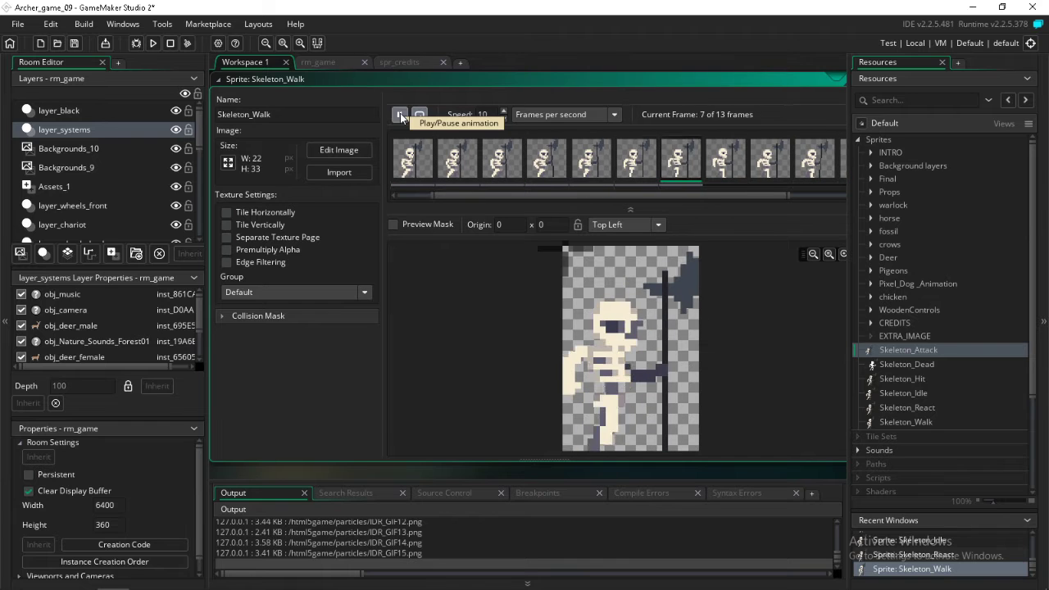
{"action": "left_click", "coordinate": [399, 113]}
{"action": "double_click", "coordinate": [906, 407]}
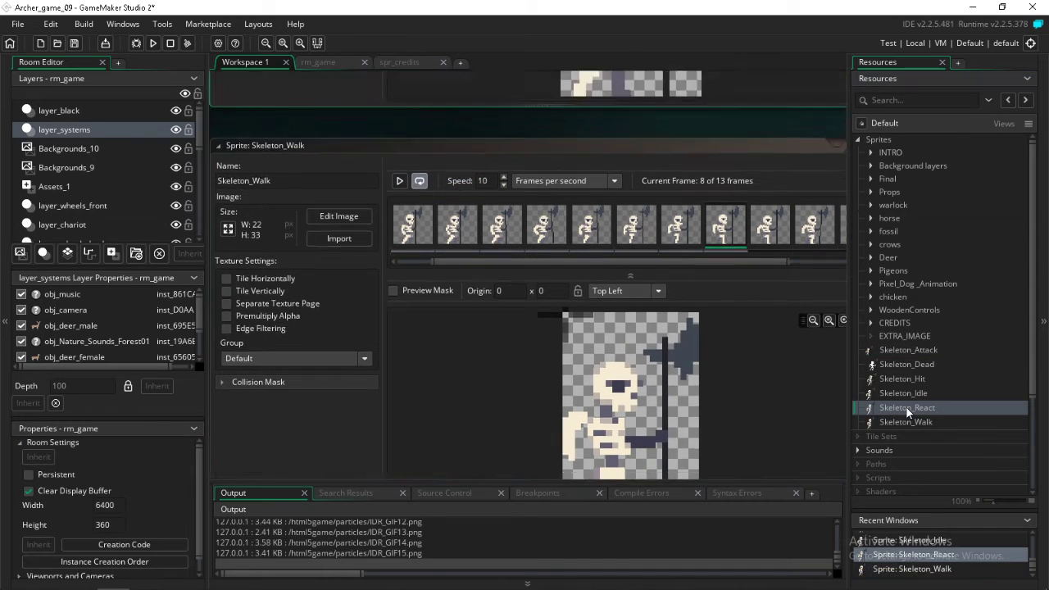
{"action": "left_click", "coordinate": [401, 114]}
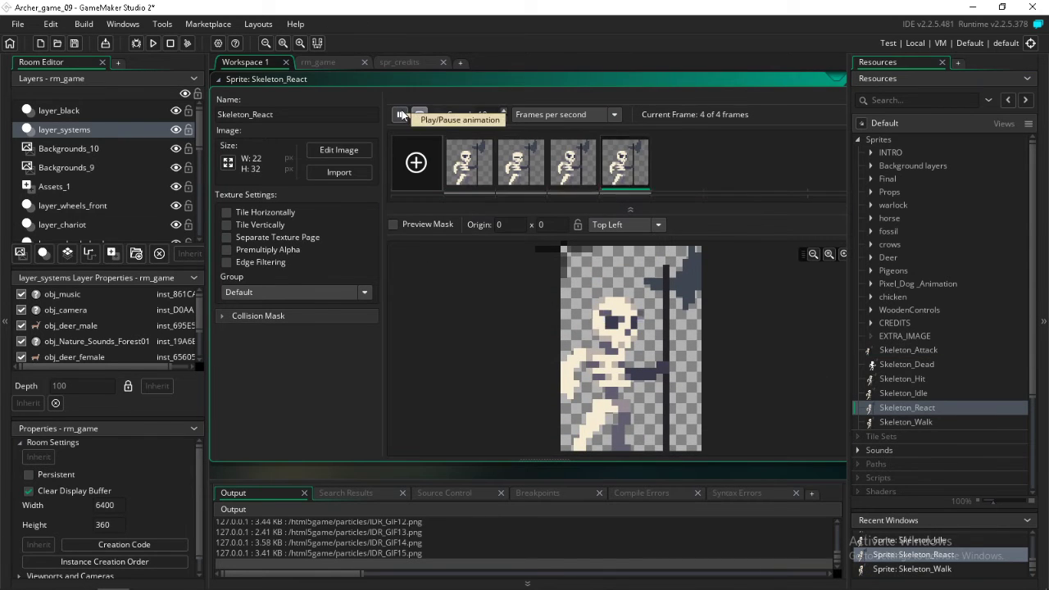
{"action": "left_click", "coordinate": [401, 115]}
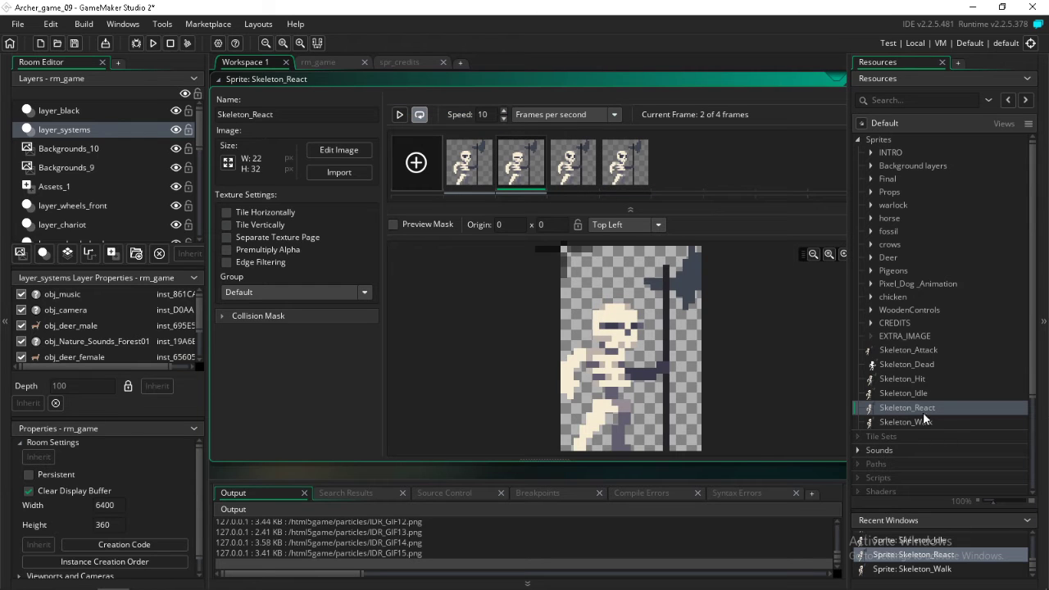
Rename the EXTRA_IMAGE sprite group as Skeleton_01 and save the project
{"action": "left_click", "coordinate": [899, 349]}
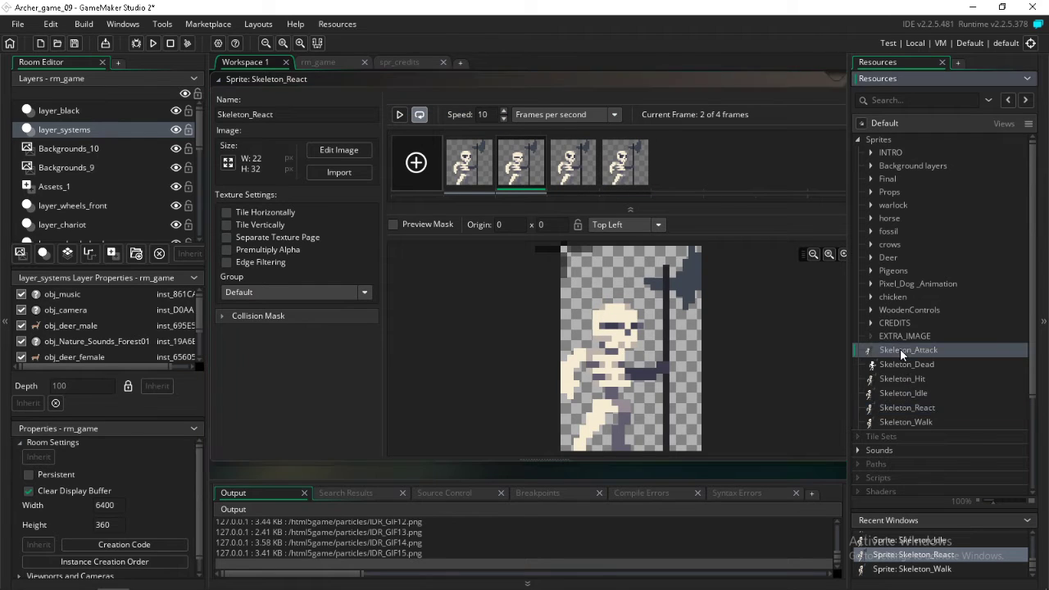
{"action": "left_click", "coordinate": [908, 334]}
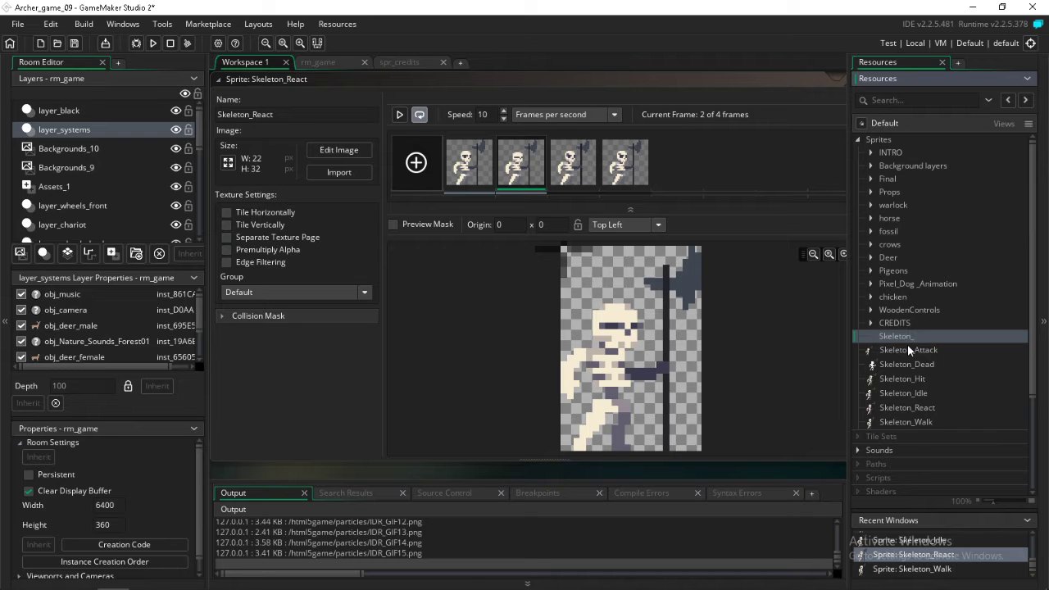
{"action": "type", "text": "01"}
{"action": "key", "text": "Return"}
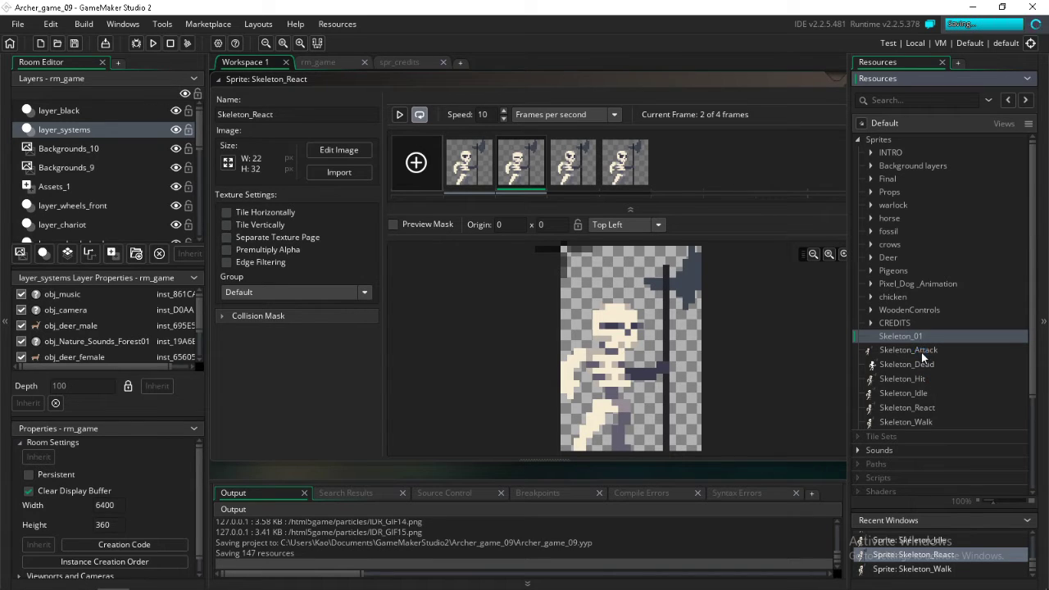
Move all the sprites from Skeleton_Attack through Skeleton_Walk into the Skeleton_01 group and save the project
{"action": "left_click", "coordinate": [921, 353]}
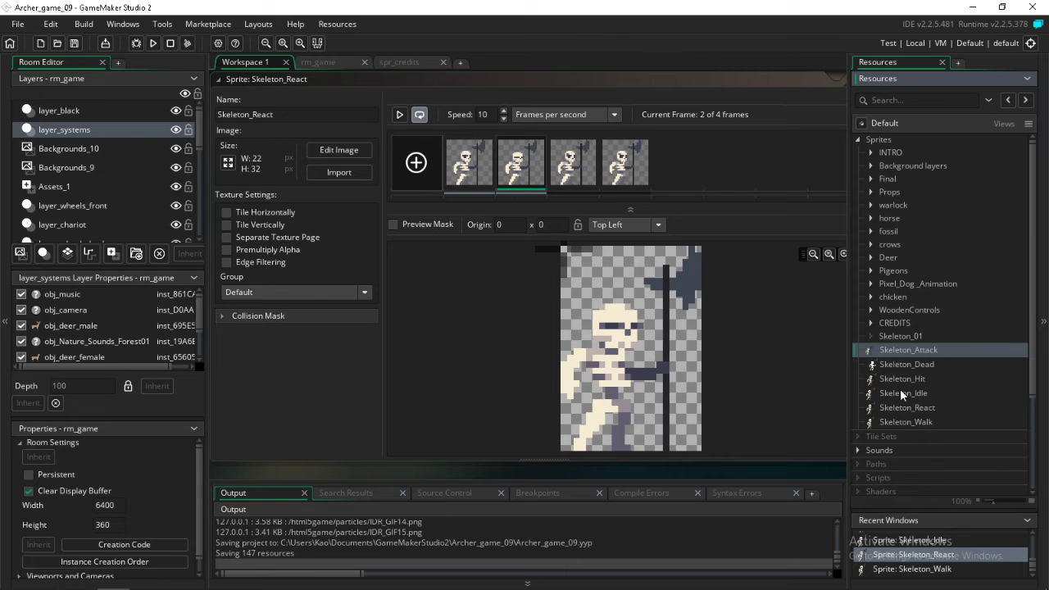
{"action": "left_click", "coordinate": [900, 425], "text": "shift"}
{"action": "left_click_drag", "start_coordinate": [908, 350], "coordinate": [901, 336]}
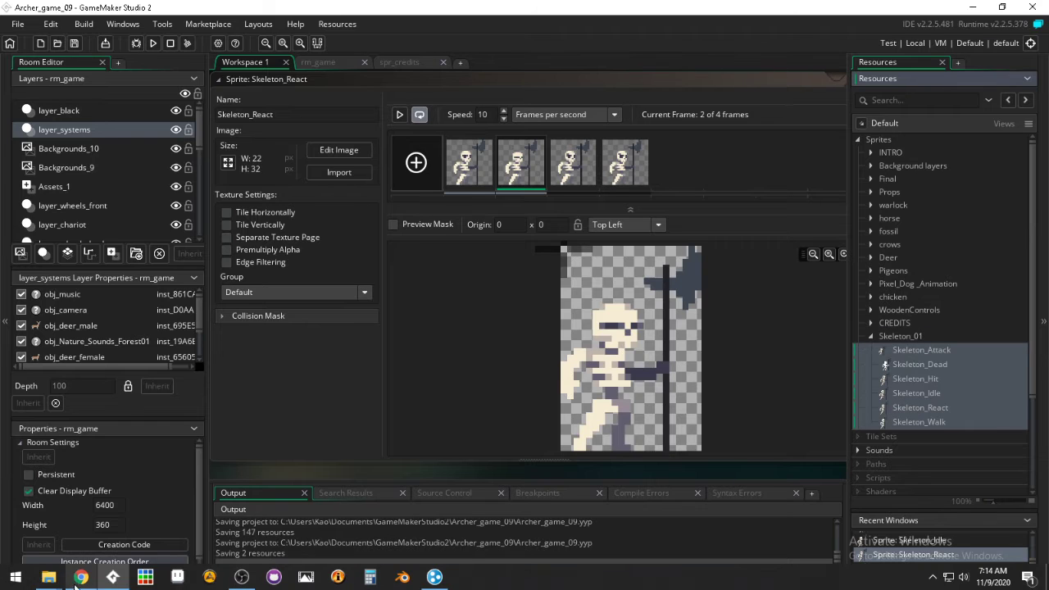
Return to the Skeleton folder in File Explorer and look into its Files and Sprite Sheets subfolders
{"action": "mouse_move", "coordinate": [59, 579]}
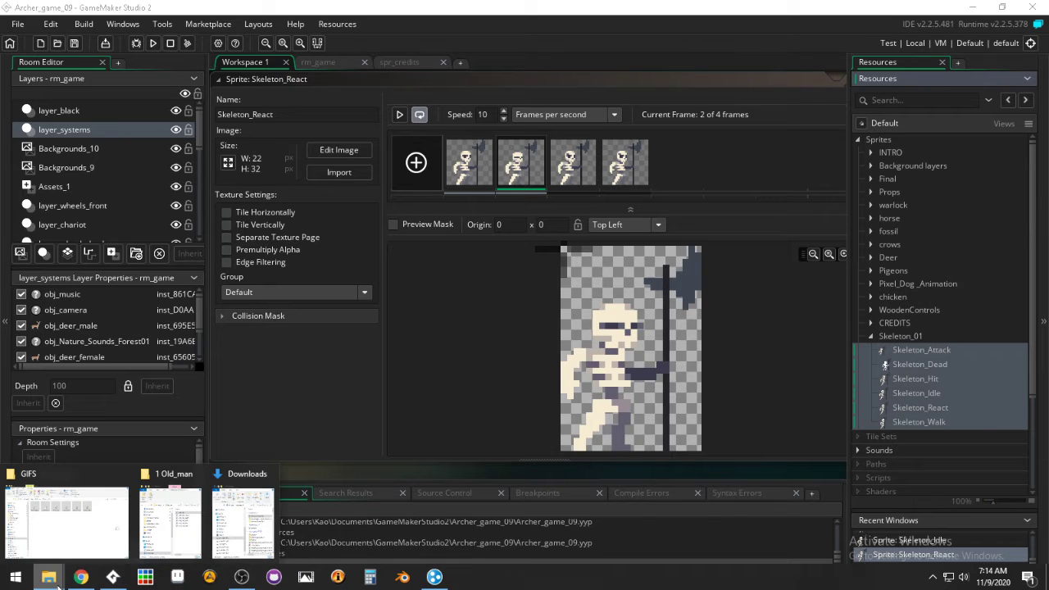
{"action": "left_click", "coordinate": [73, 532]}
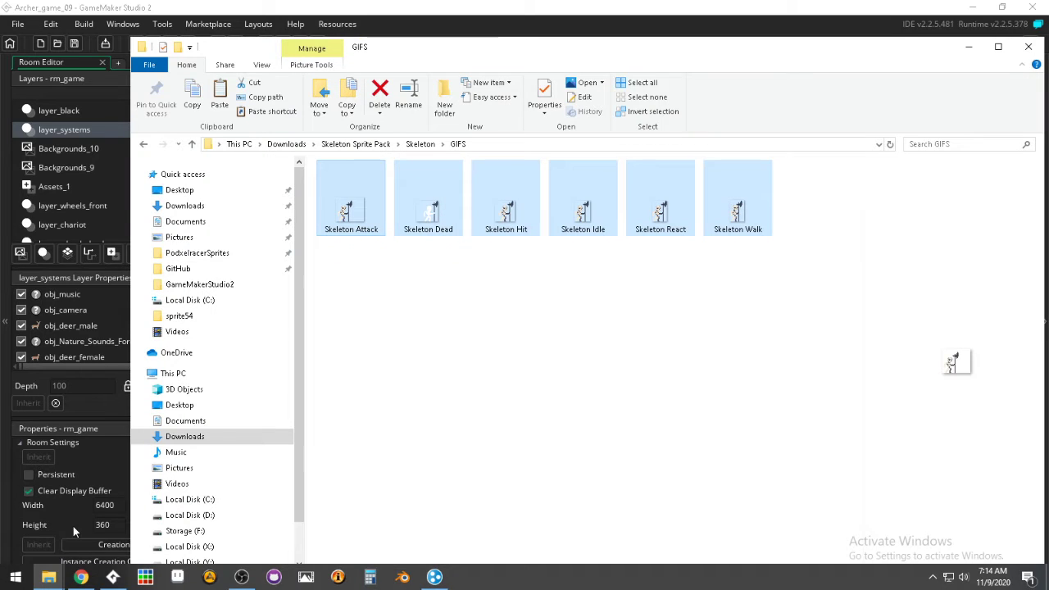
{"action": "left_click", "coordinate": [420, 144]}
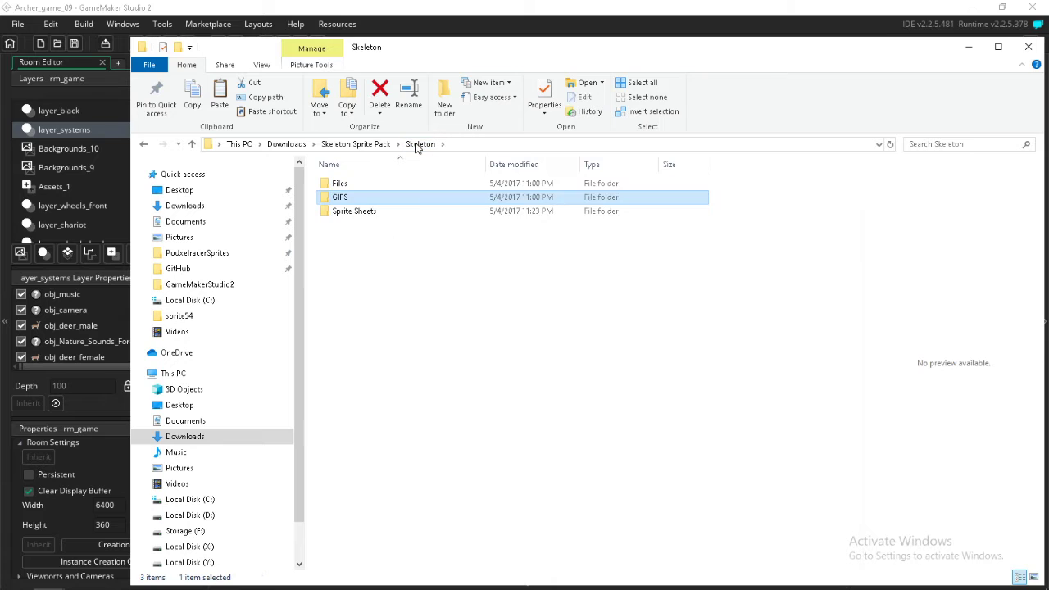
{"action": "double_click", "coordinate": [339, 183]}
{"action": "left_click", "coordinate": [418, 144]}
{"action": "double_click", "coordinate": [363, 214]}
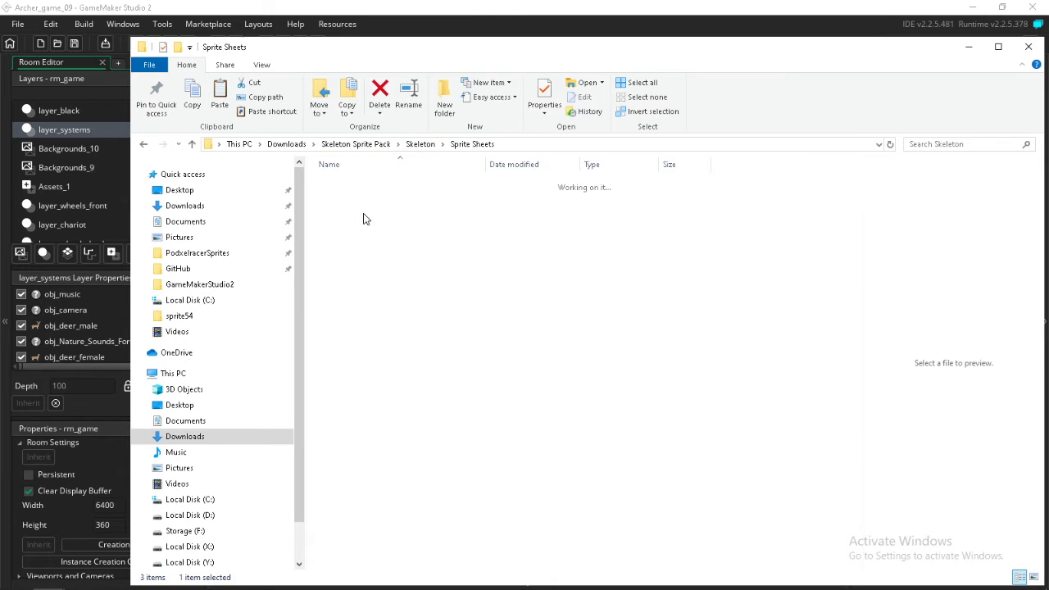
Preview the Skeleton Dead and Skeleton Attack sprite sheets, then return to the Downloads folder
{"action": "left_click", "coordinate": [434, 215]}
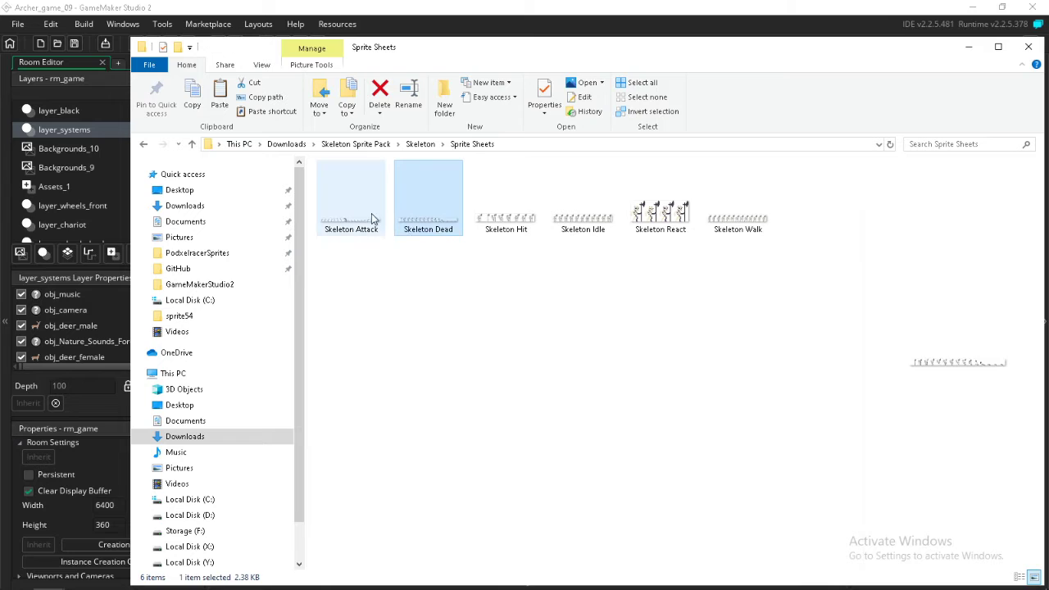
{"action": "left_click", "coordinate": [368, 206]}
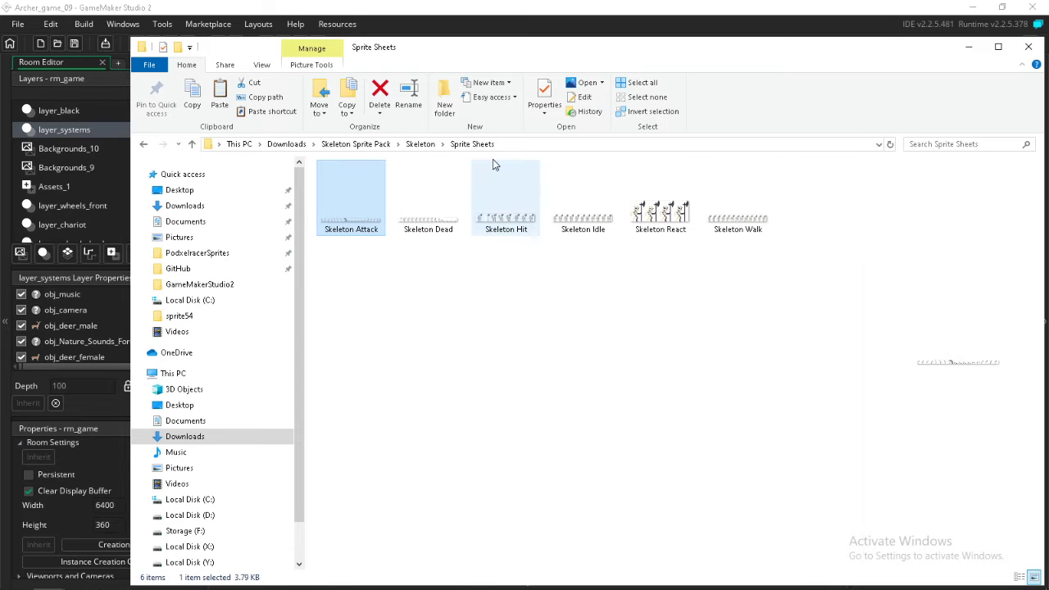
{"action": "left_click", "coordinate": [421, 144]}
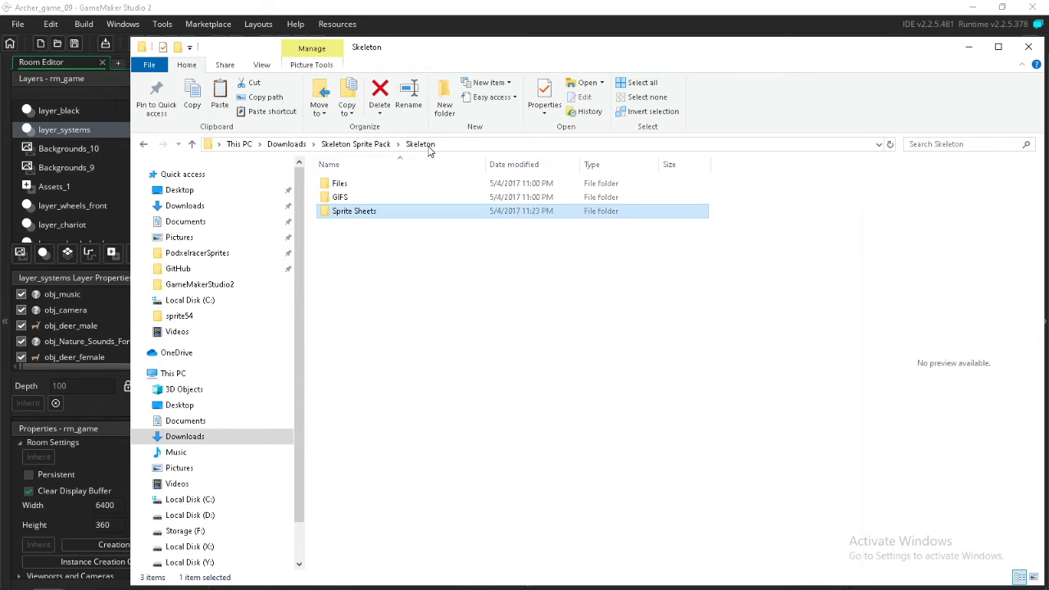
{"action": "left_click", "coordinate": [369, 146]}
{"action": "left_click", "coordinate": [286, 144]}
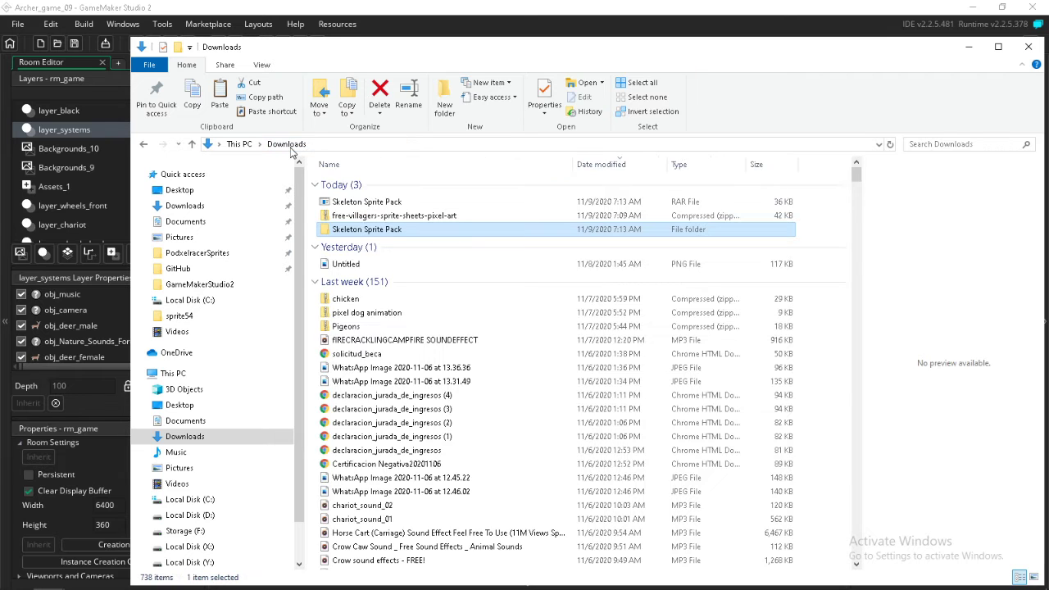
Extract the free-villagers-sprite-sheets-pixel-art archive into its own folder and look into its 1 Old_man subfolder
{"action": "right_click", "coordinate": [355, 215]}
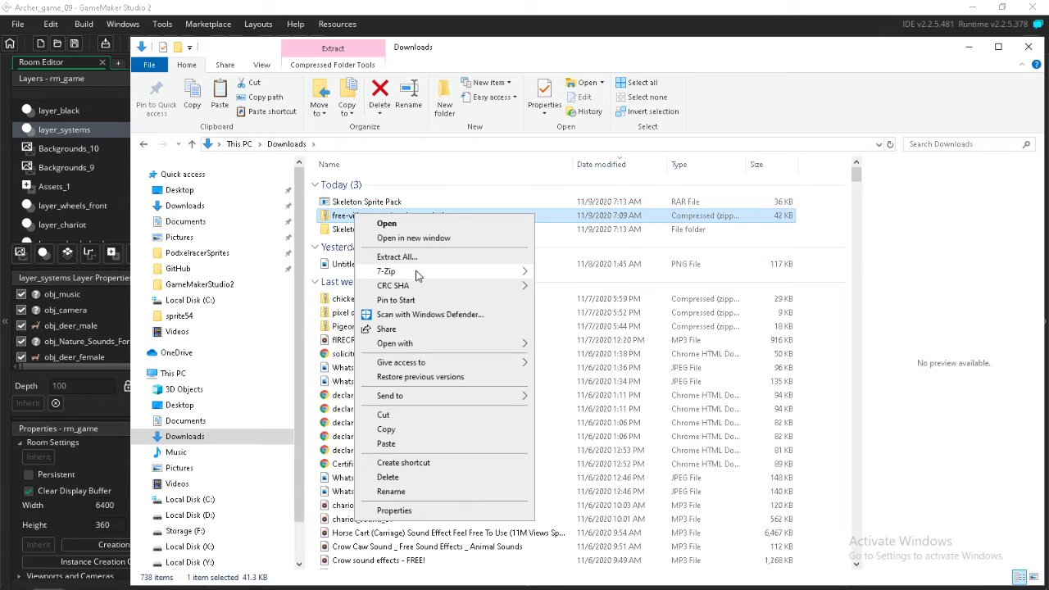
{"action": "mouse_move", "coordinate": [416, 272]}
{"action": "left_click", "coordinate": [608, 331]}
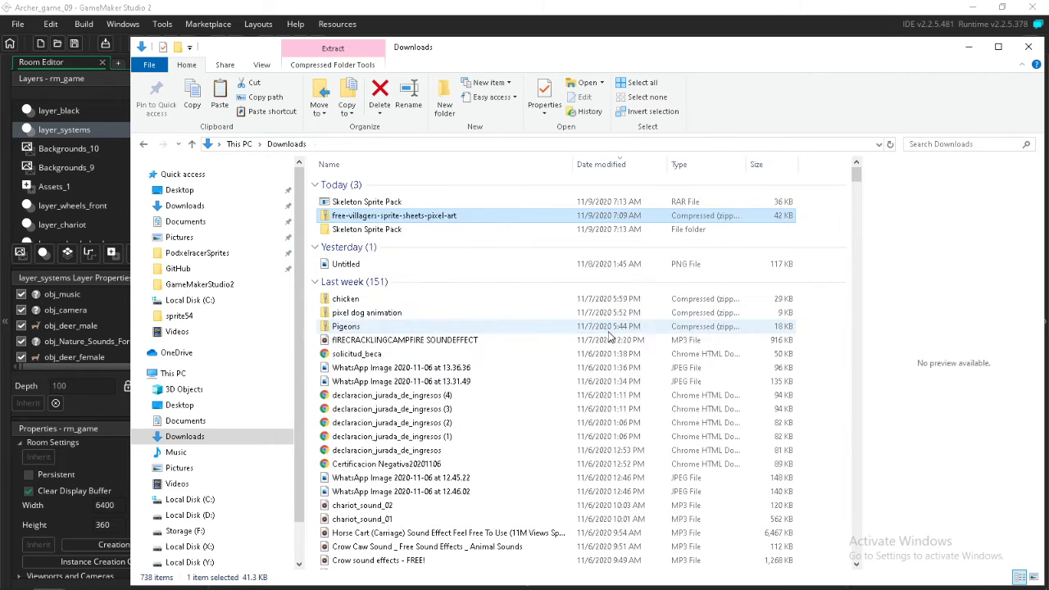
{"action": "double_click", "coordinate": [404, 235]}
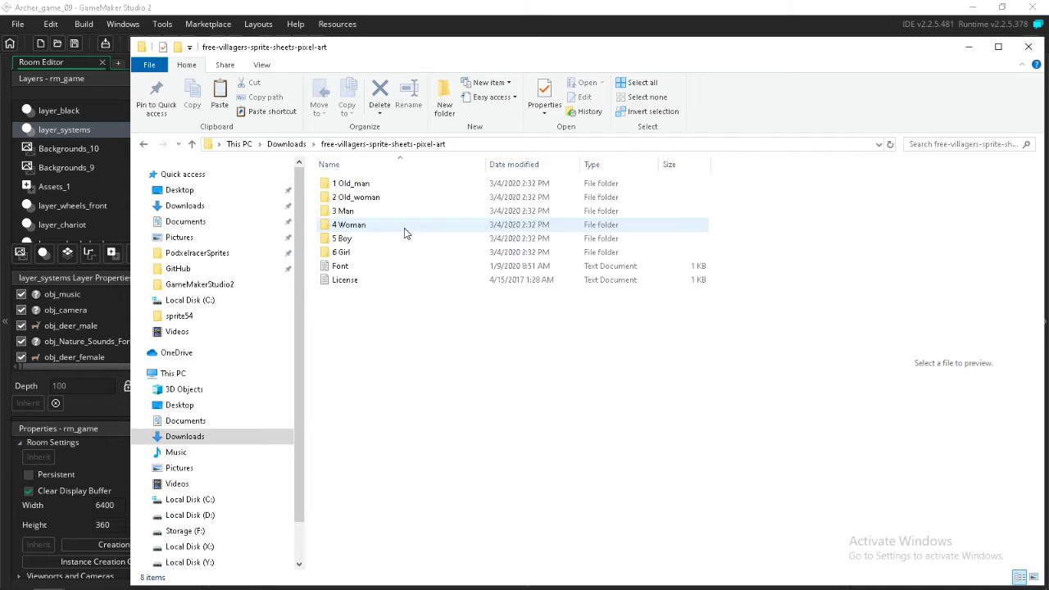
{"action": "double_click", "coordinate": [356, 184]}
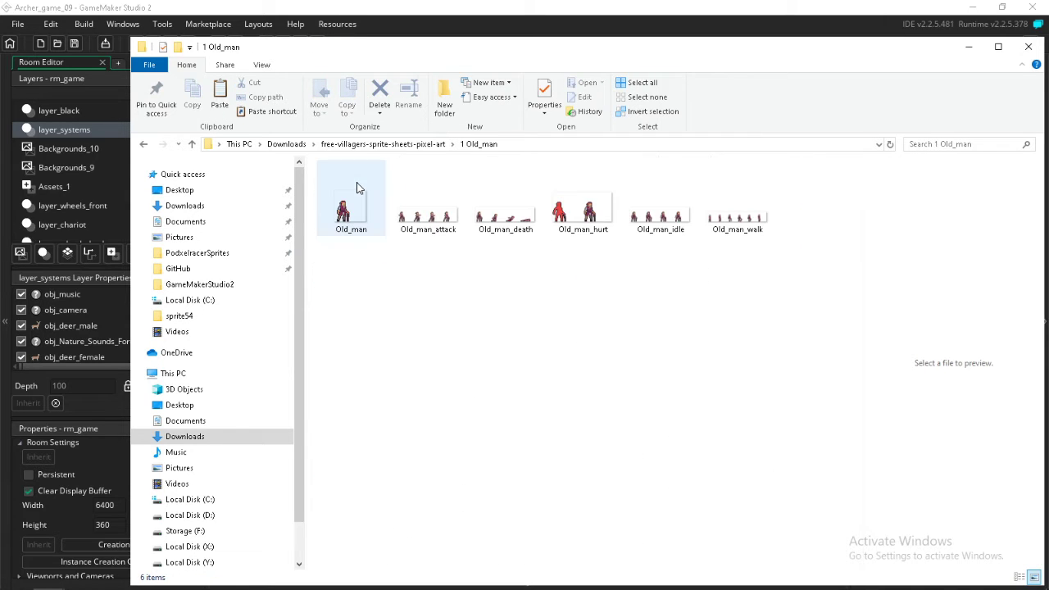
{"action": "left_click", "coordinate": [414, 143]}
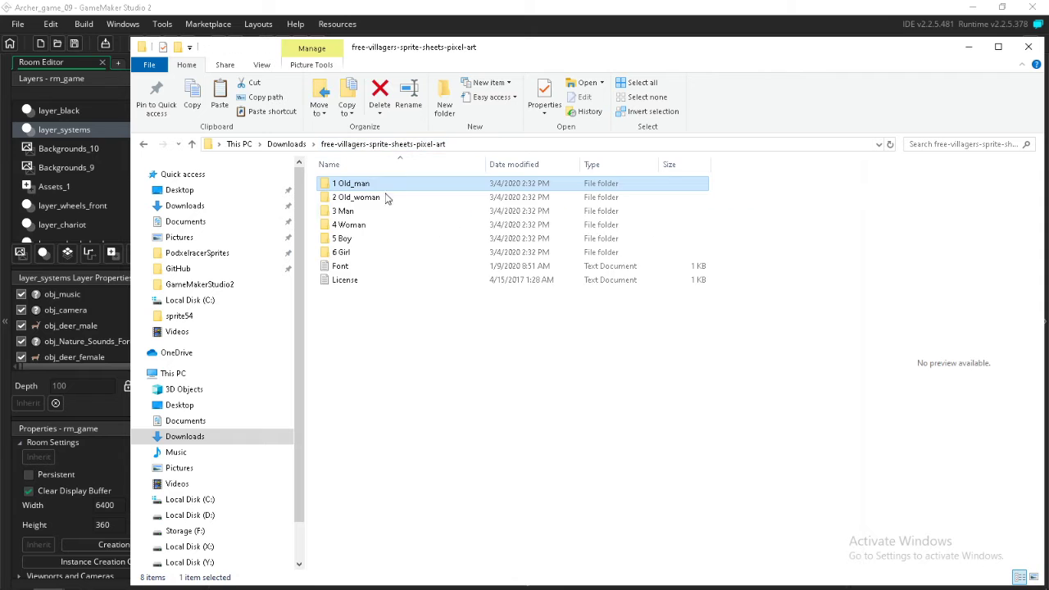
Import the six villager folders, 1 Old_man through 6 Girl, into the GameMaker project's Sprites resources and collapse the Skeleton_01 group
{"action": "left_click", "coordinate": [349, 254], "text": "shift"}
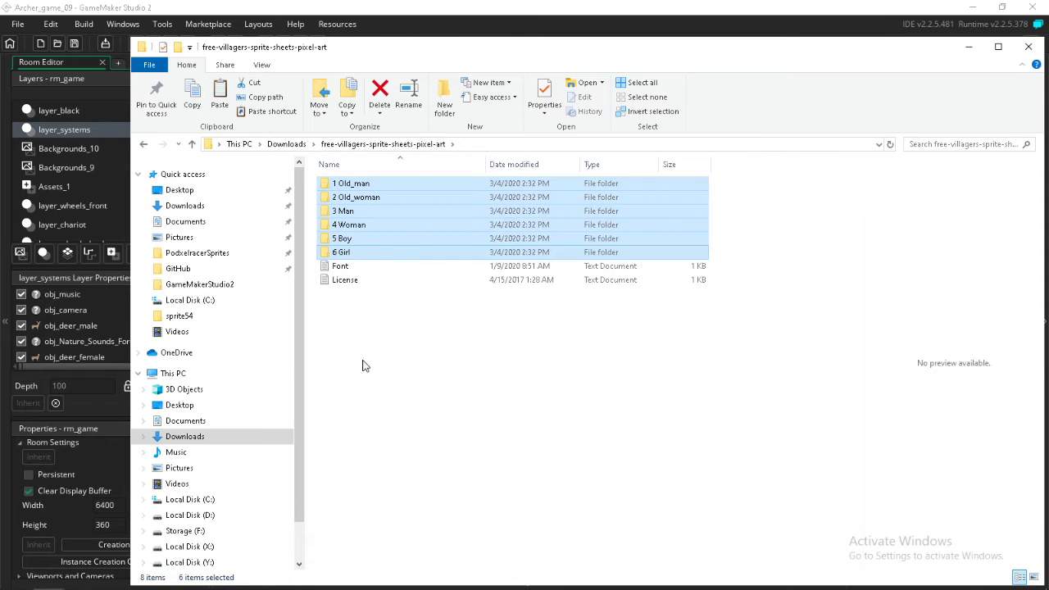
{"action": "left_click_drag", "start_coordinate": [367, 201], "coordinate": [924, 135]}
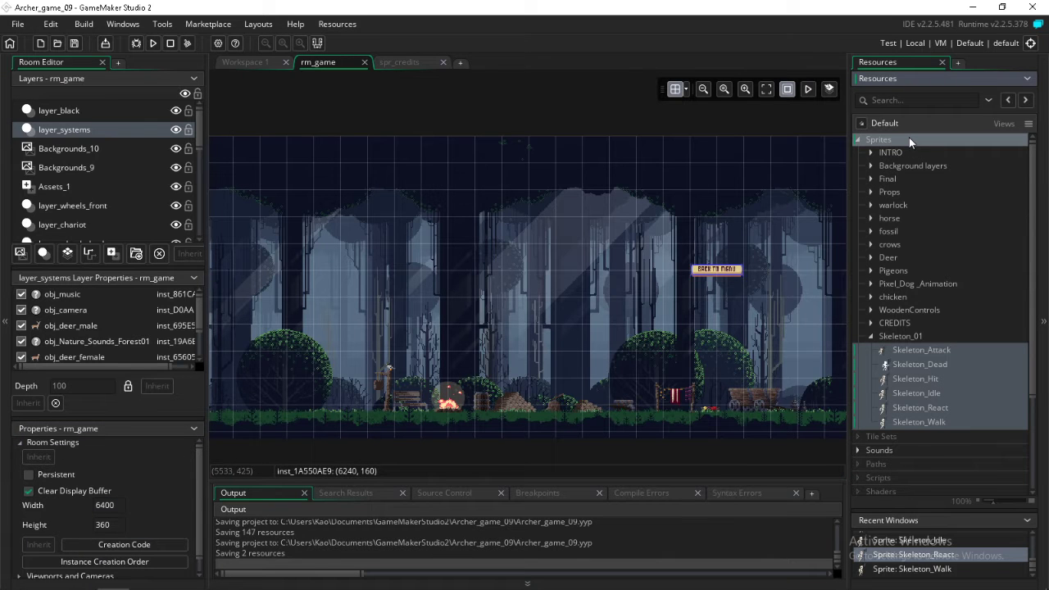
{"action": "left_click_drag", "start_coordinate": [909, 136], "coordinate": [908, 136]}
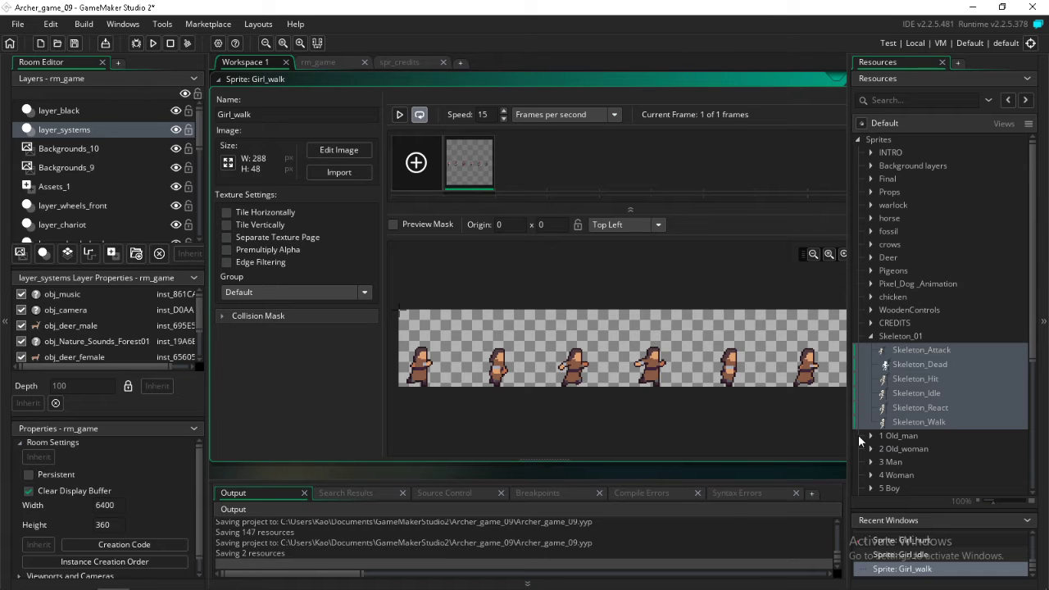
{"action": "left_click", "coordinate": [870, 336]}
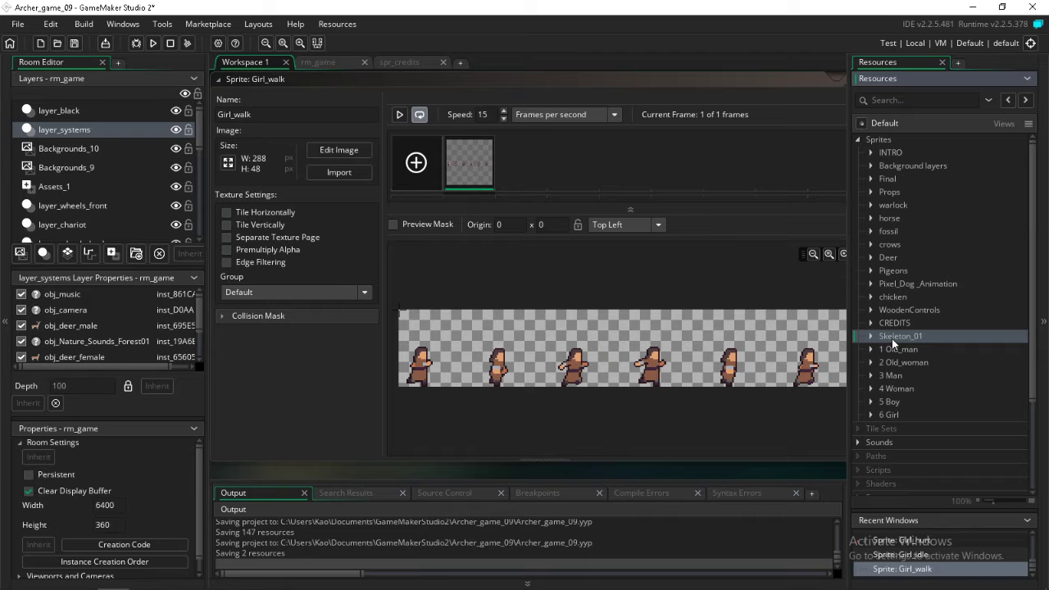
Switch to Chrome, turn the dark-knight URL in the ARCHER GAME document into a link and open its page
{"action": "left_click", "coordinate": [82, 578]}
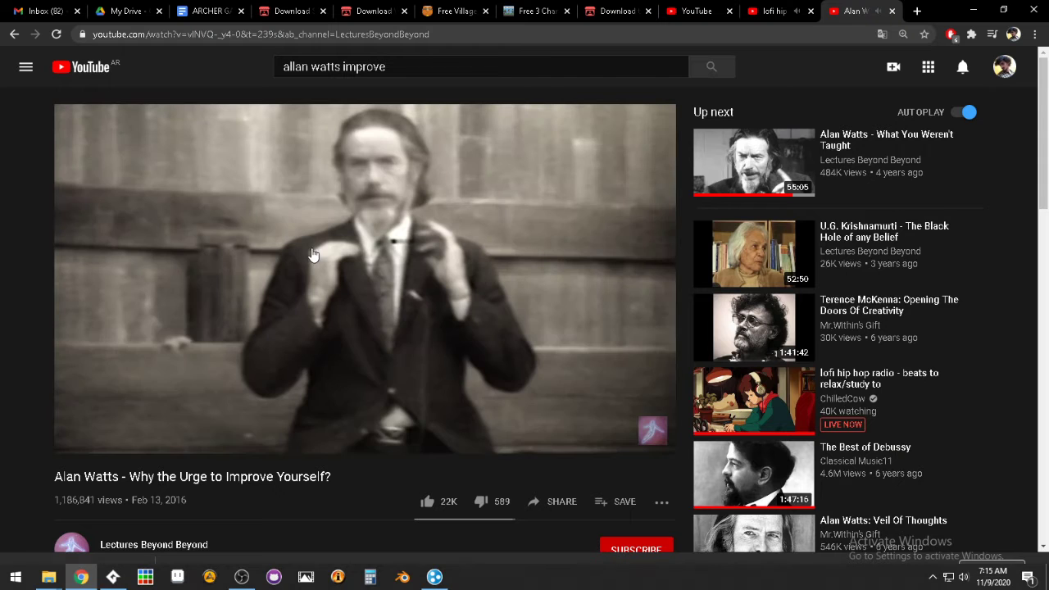
{"action": "left_click", "coordinate": [232, 14]}
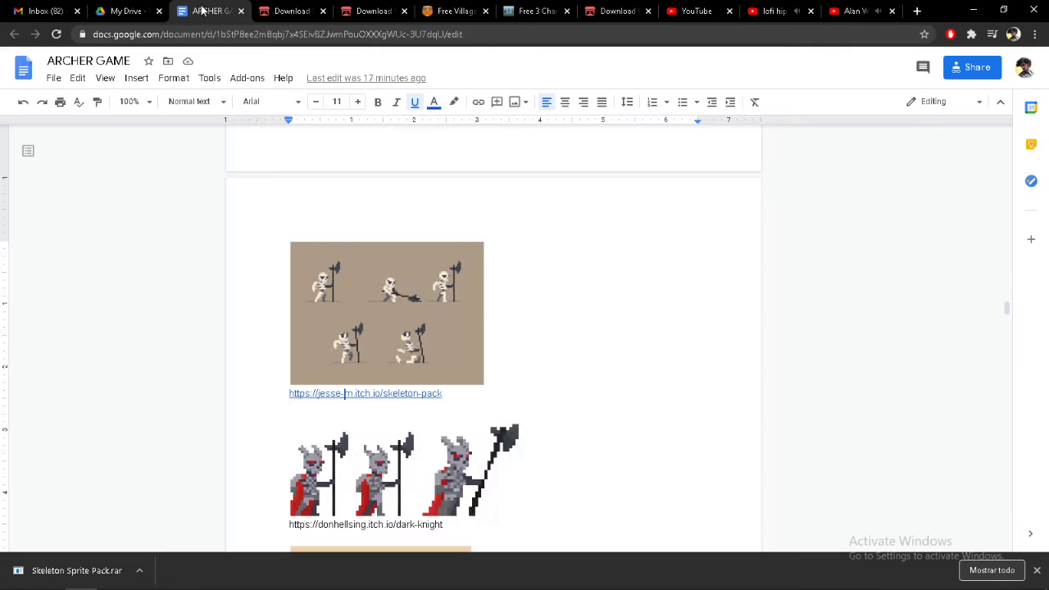
{"action": "scroll", "coordinate": [730, 274], "scroll_direction": "down", "scroll_amount": 3}
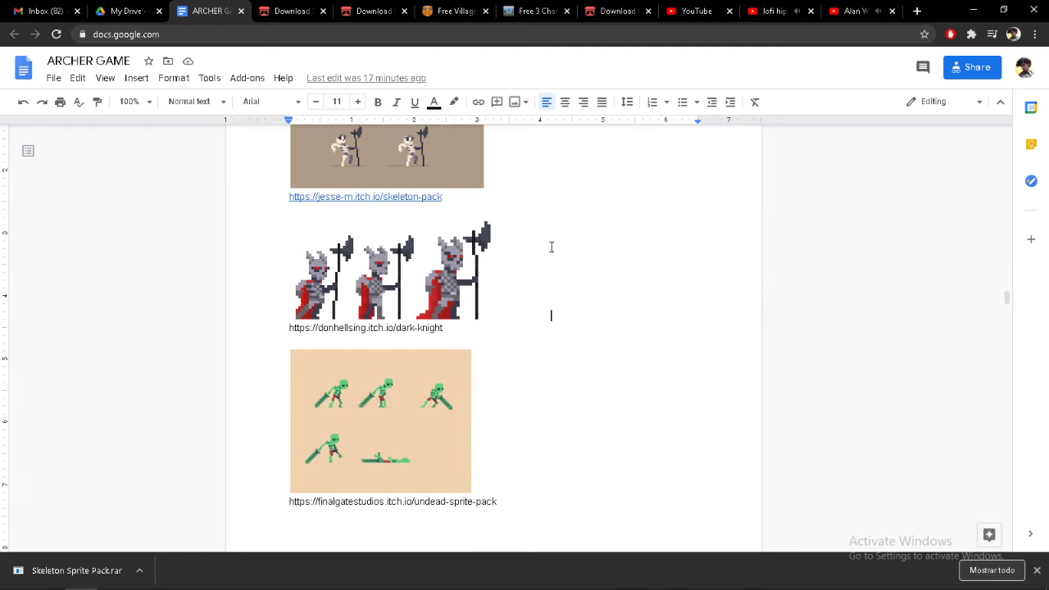
{"action": "left_click", "coordinate": [457, 329]}
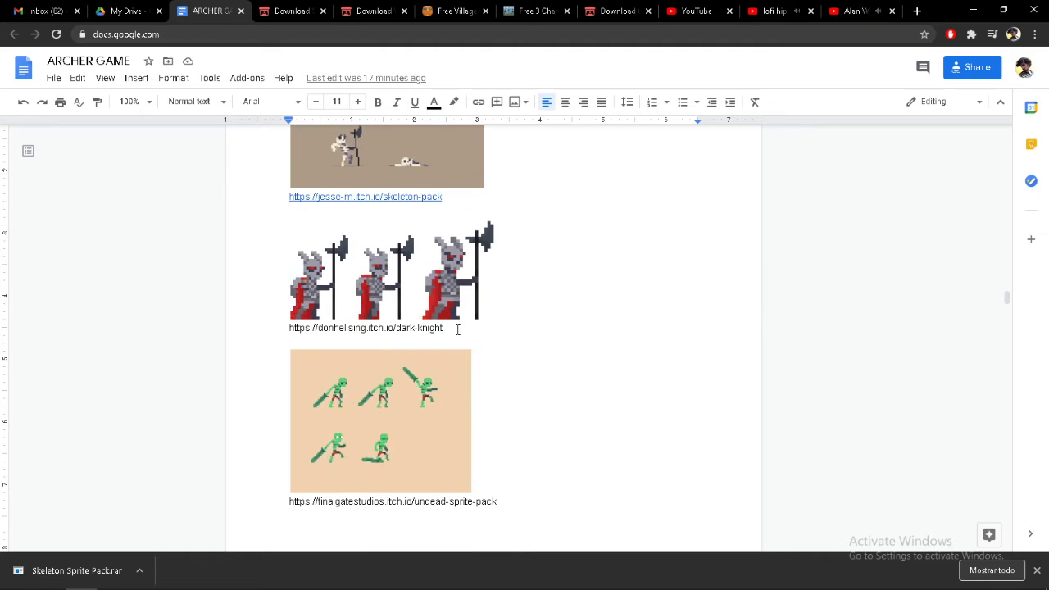
{"action": "key", "text": "Return"}
{"action": "left_click", "coordinate": [401, 328]}
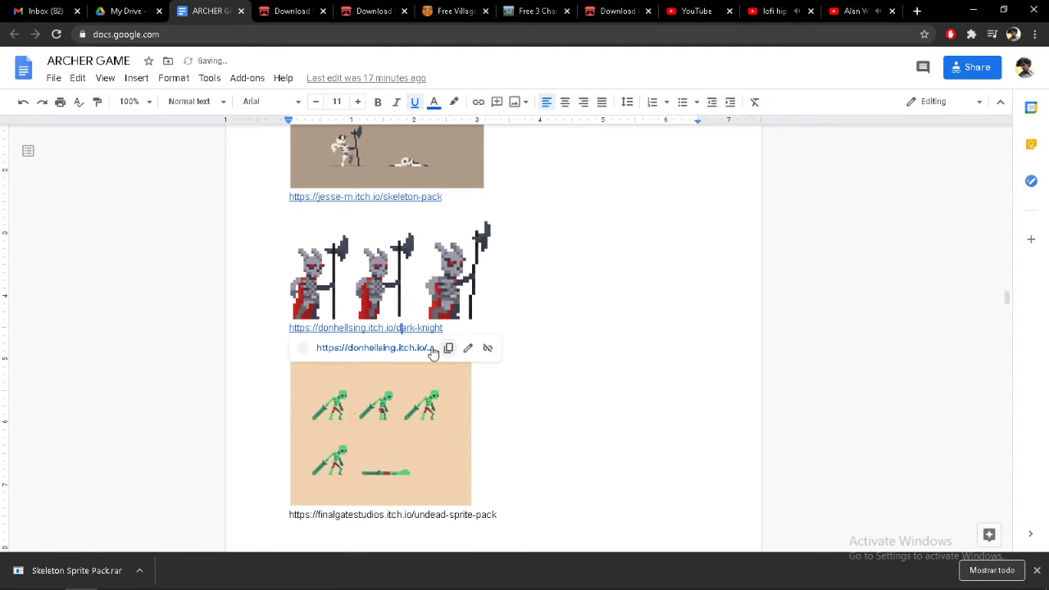
{"action": "left_click", "coordinate": [400, 347]}
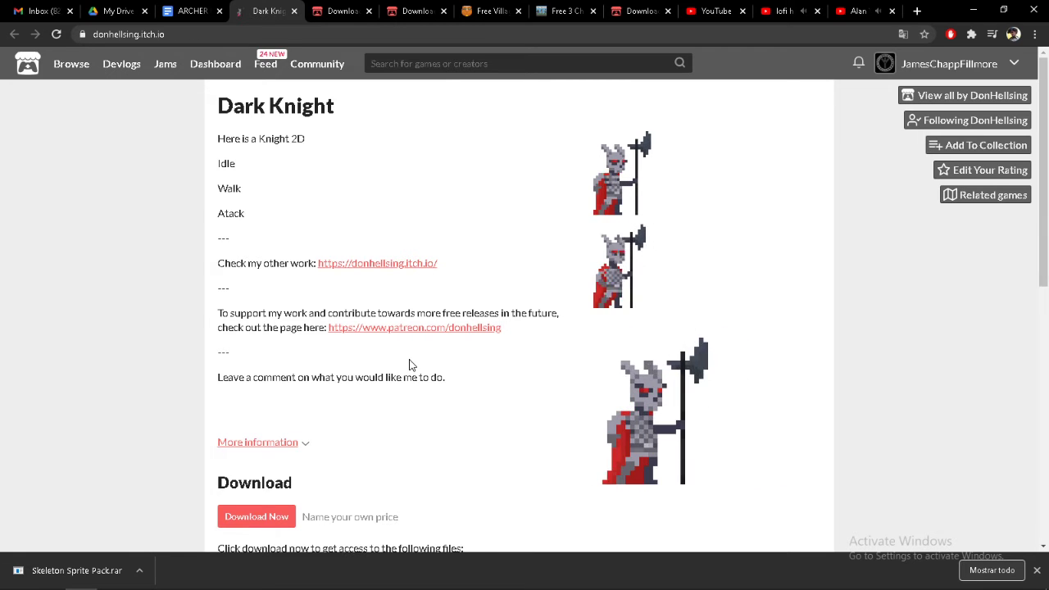
Review the Dark Knight asset page and proceed to its downloads without paying
{"action": "scroll", "coordinate": [480, 287], "scroll_direction": "down", "scroll_amount": 3}
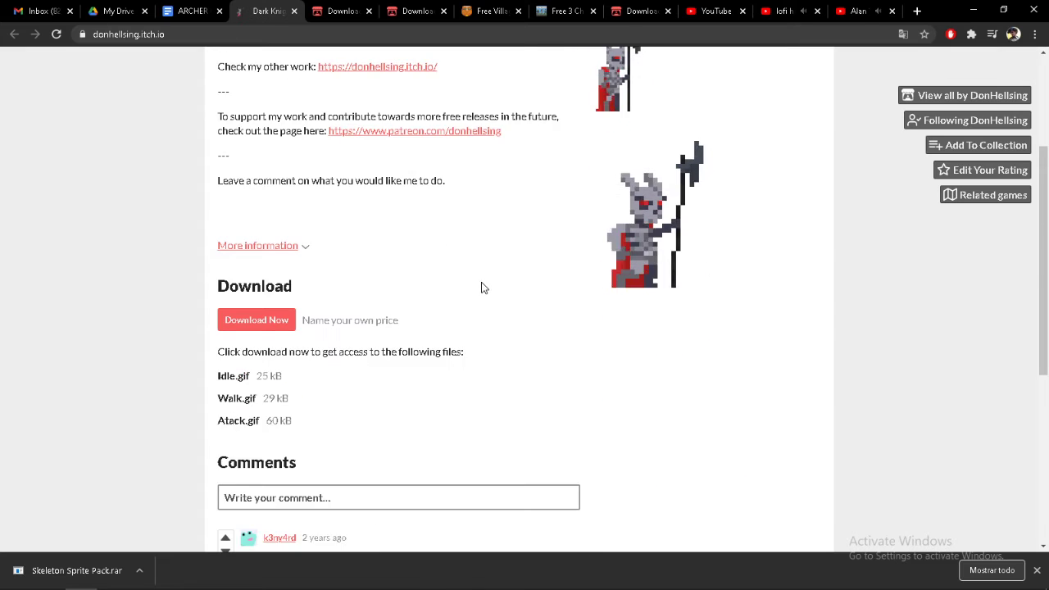
{"action": "scroll", "coordinate": [480, 286], "scroll_direction": "up", "scroll_amount": 3}
{"action": "scroll", "coordinate": [480, 289], "scroll_direction": "down", "scroll_amount": 3}
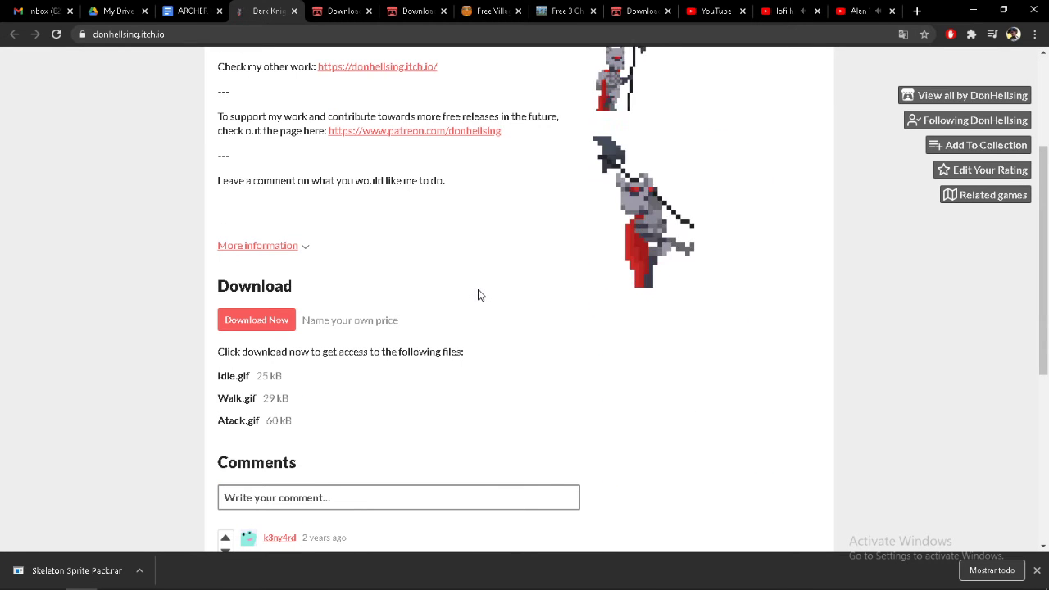
{"action": "scroll", "coordinate": [459, 316], "scroll_direction": "up", "scroll_amount": 3}
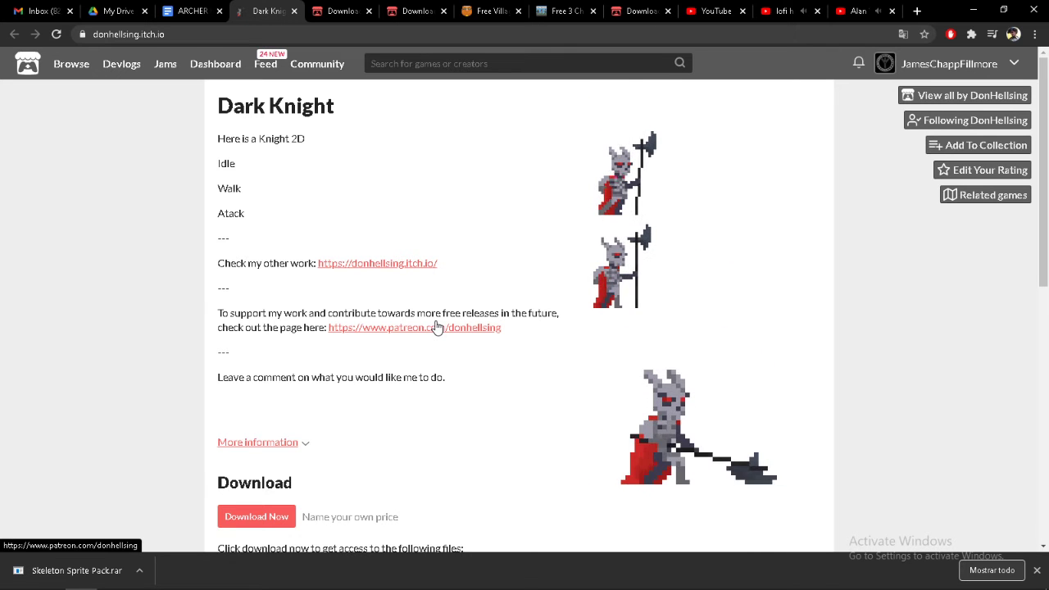
{"action": "scroll", "coordinate": [272, 443], "scroll_direction": "down", "scroll_amount": 1}
{"action": "left_click", "coordinate": [273, 449]}
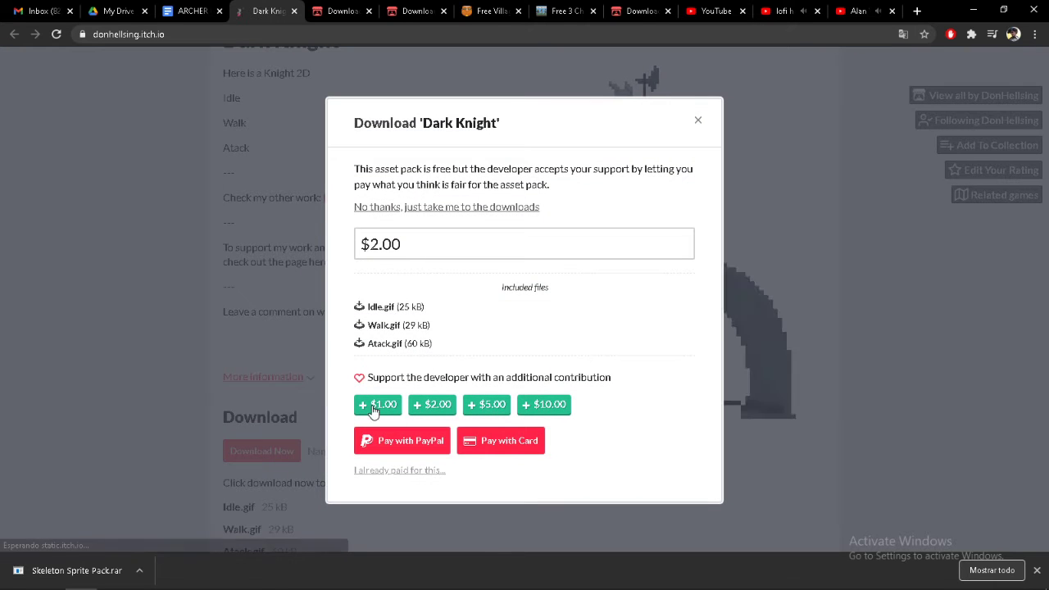
{"action": "left_click", "coordinate": [400, 210]}
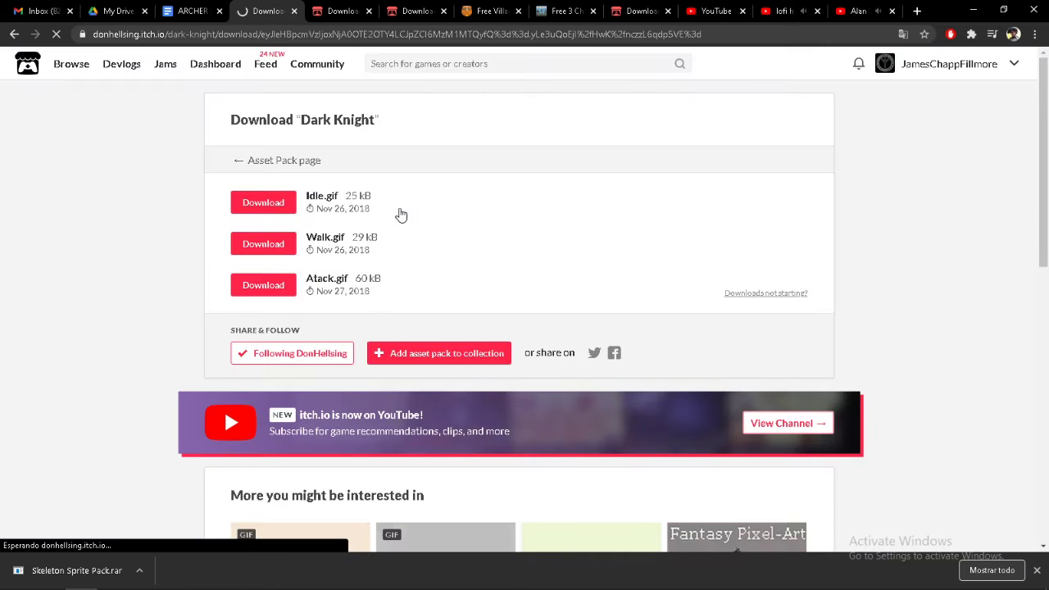
Download the Dark Knight files Idle.gif, Walk.gif and Atack.gif
{"action": "left_click", "coordinate": [264, 205]}
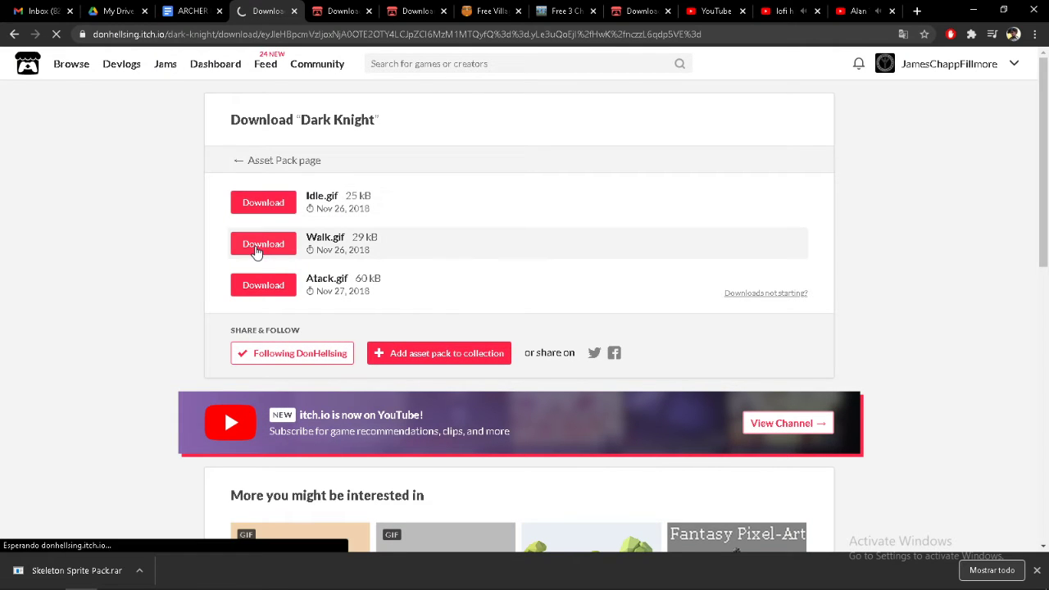
{"action": "left_click", "coordinate": [257, 248]}
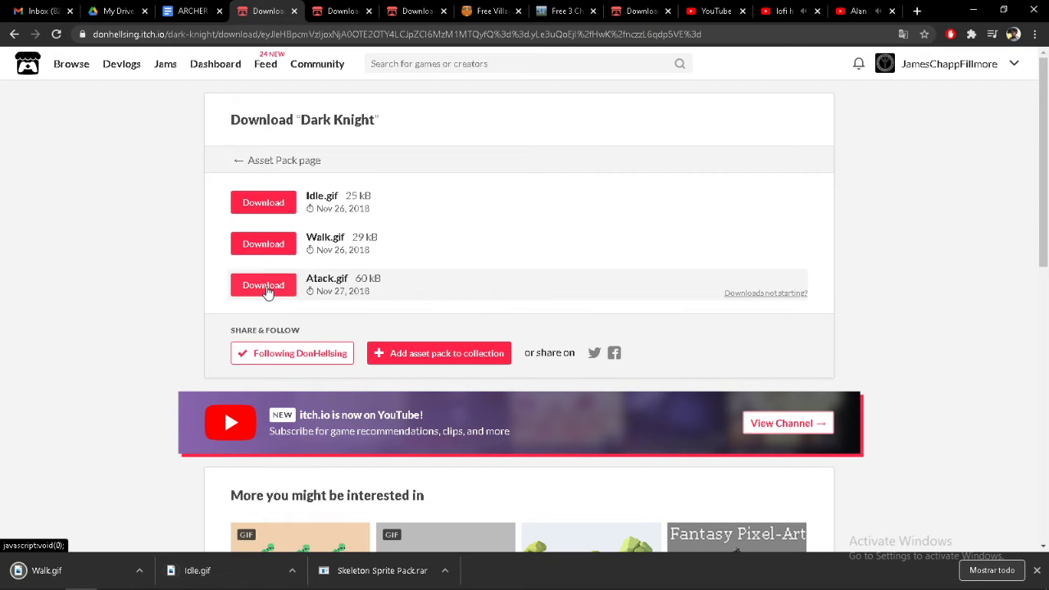
{"action": "left_click", "coordinate": [266, 289]}
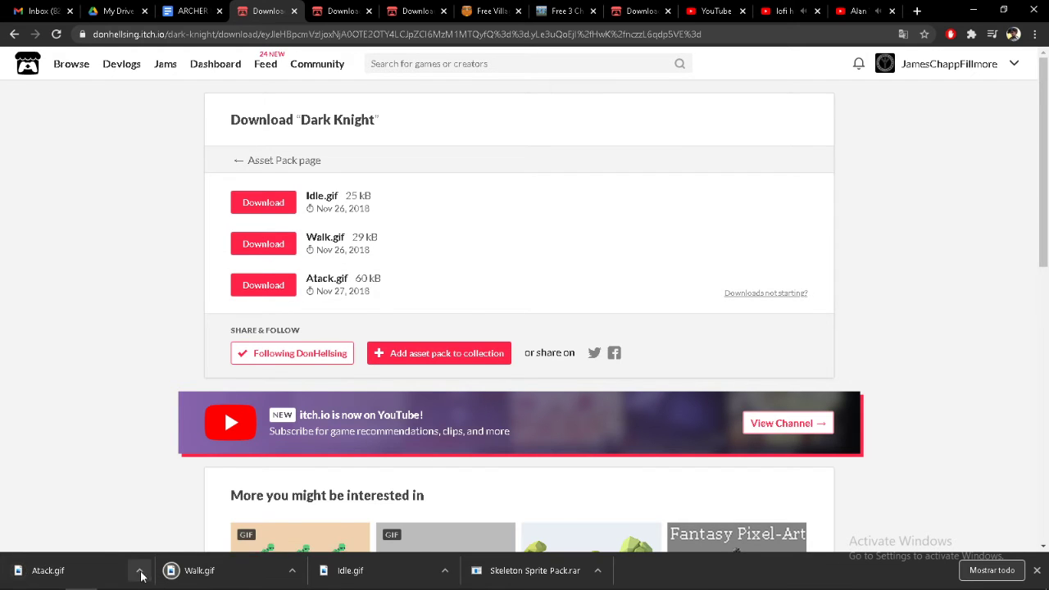
Show the downloaded files in their folder and import Atack, Walk and Idle into the GameMaker project's Sprites resources
{"action": "left_click", "coordinate": [140, 573]}
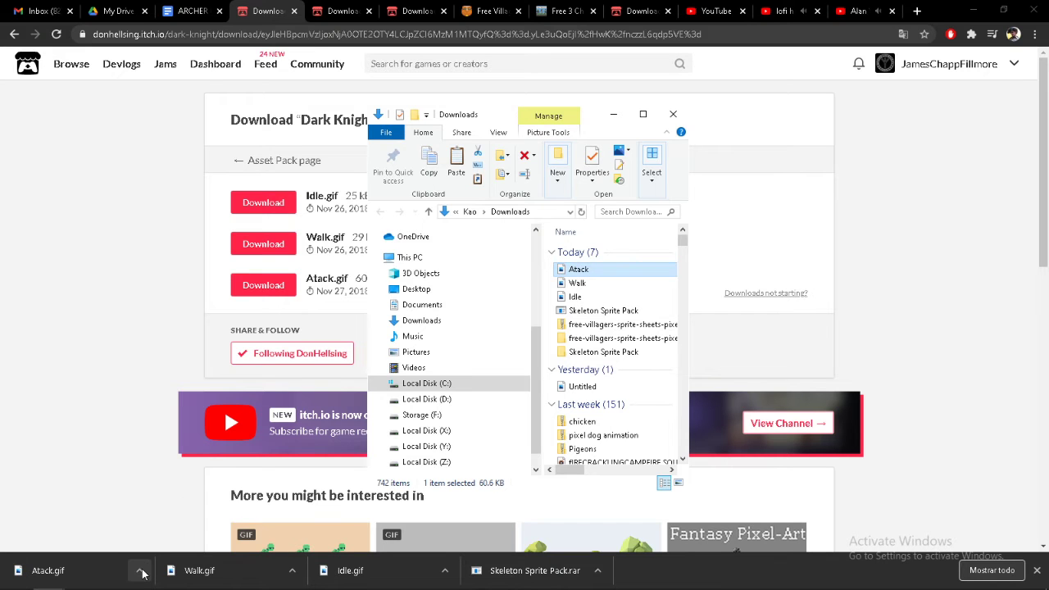
{"action": "left_click", "coordinate": [142, 573]}
{"action": "left_click", "coordinate": [164, 526]}
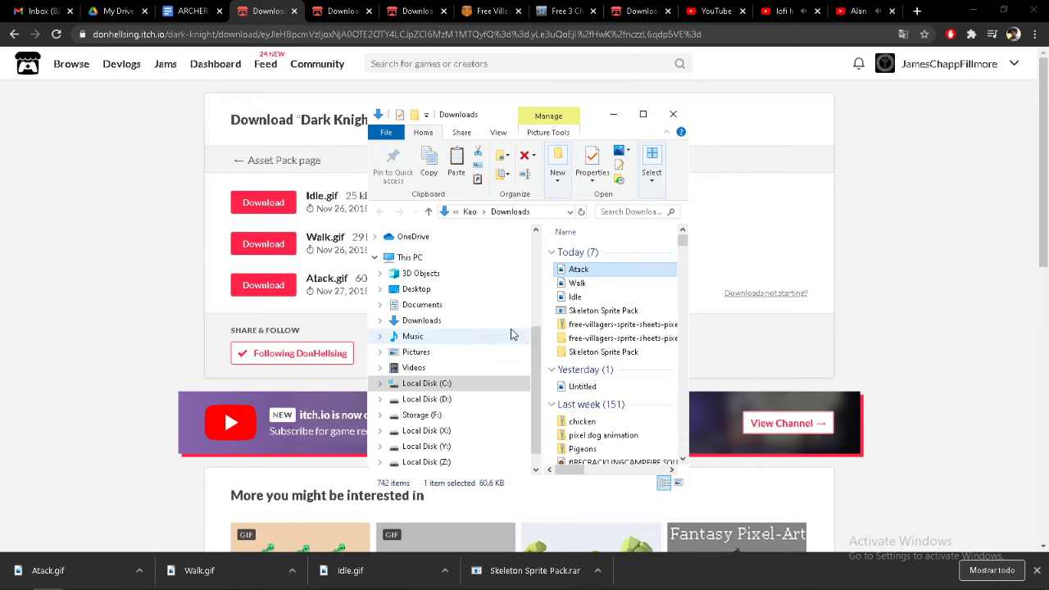
{"action": "left_click", "coordinate": [575, 296], "text": "shift"}
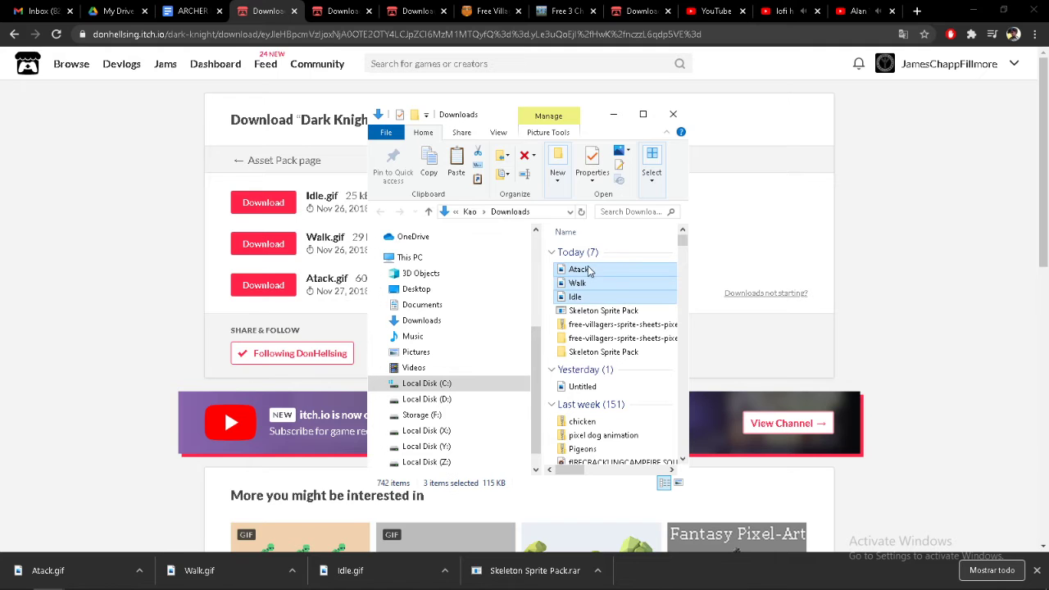
{"action": "left_click_drag", "start_coordinate": [588, 272], "coordinate": [903, 143]}
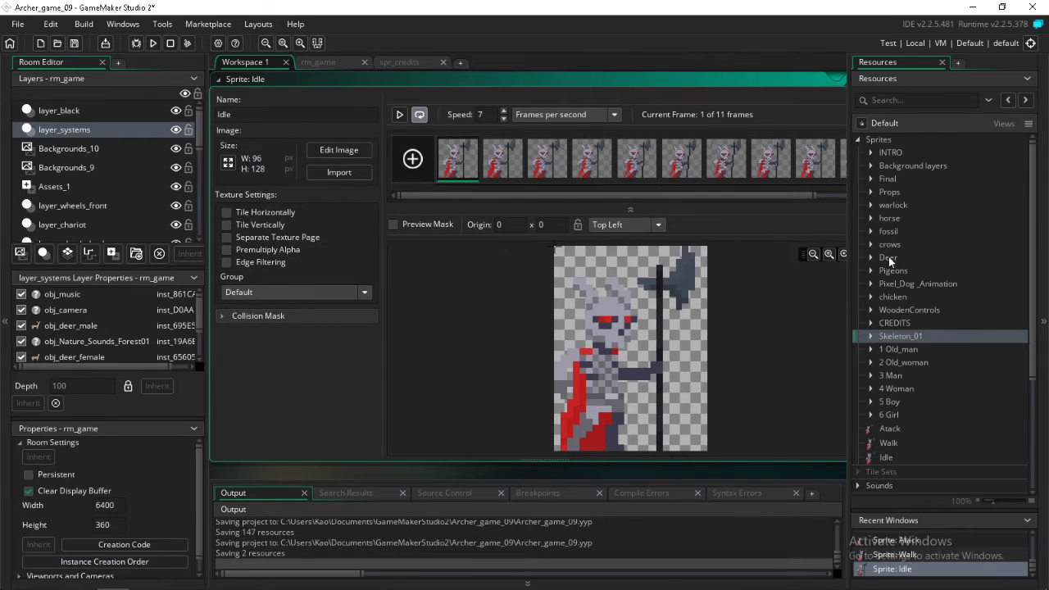
Add a new group under the Sprites resources
{"action": "right_click", "coordinate": [886, 140]}
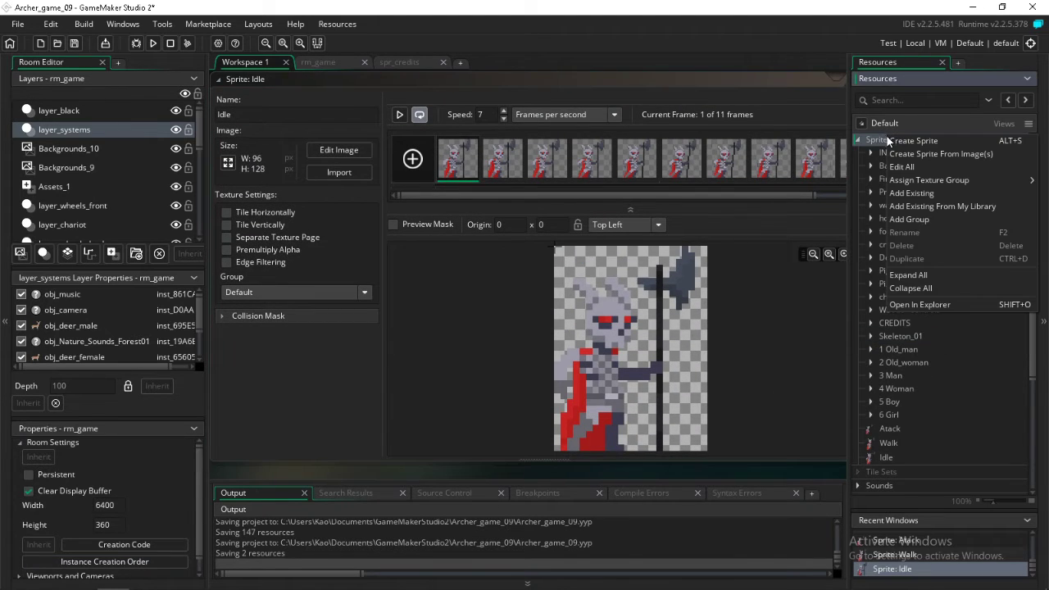
{"action": "left_click", "coordinate": [923, 217]}
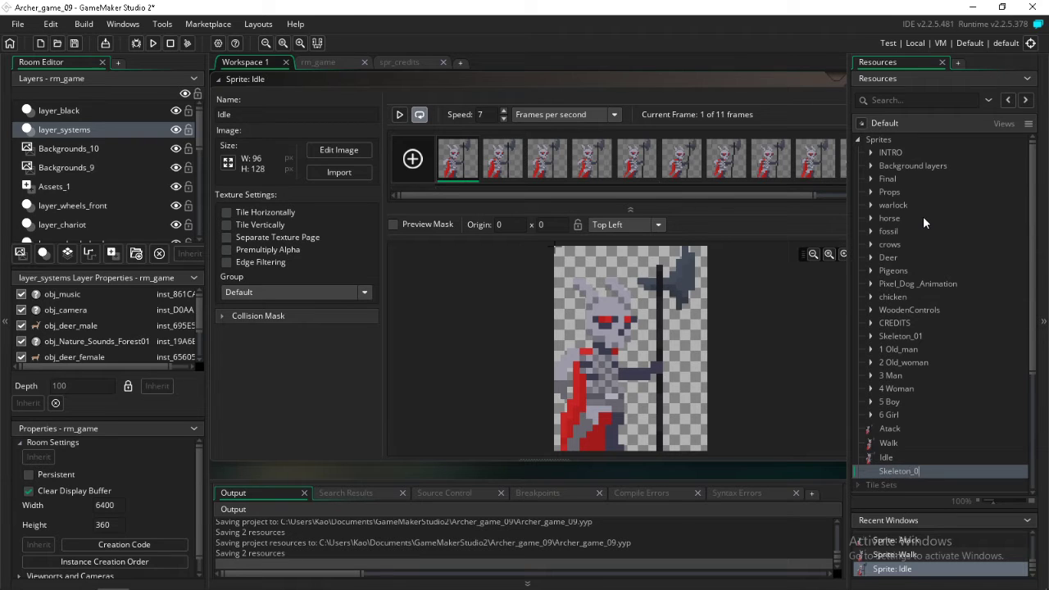
Name the new sprite group Skeleton_02 and move the Atack, Walk and Idle sprites into it
{"action": "type", "text": "2"}
{"action": "key", "text": "Return"}
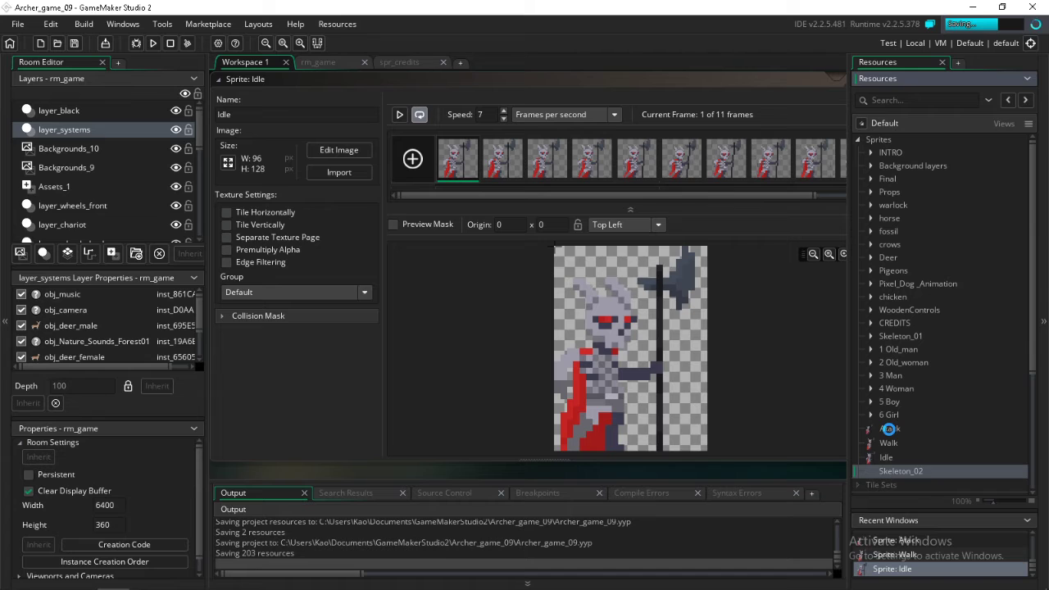
{"action": "left_click", "coordinate": [889, 429]}
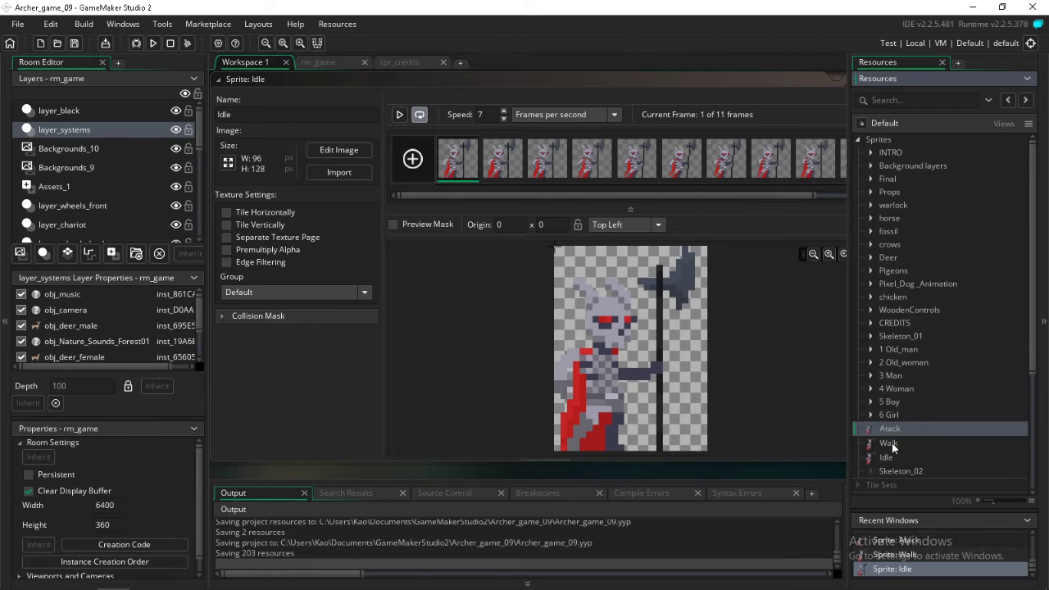
{"action": "left_click", "coordinate": [888, 455], "text": "shift"}
{"action": "left_click_drag", "start_coordinate": [888, 436], "coordinate": [924, 468]}
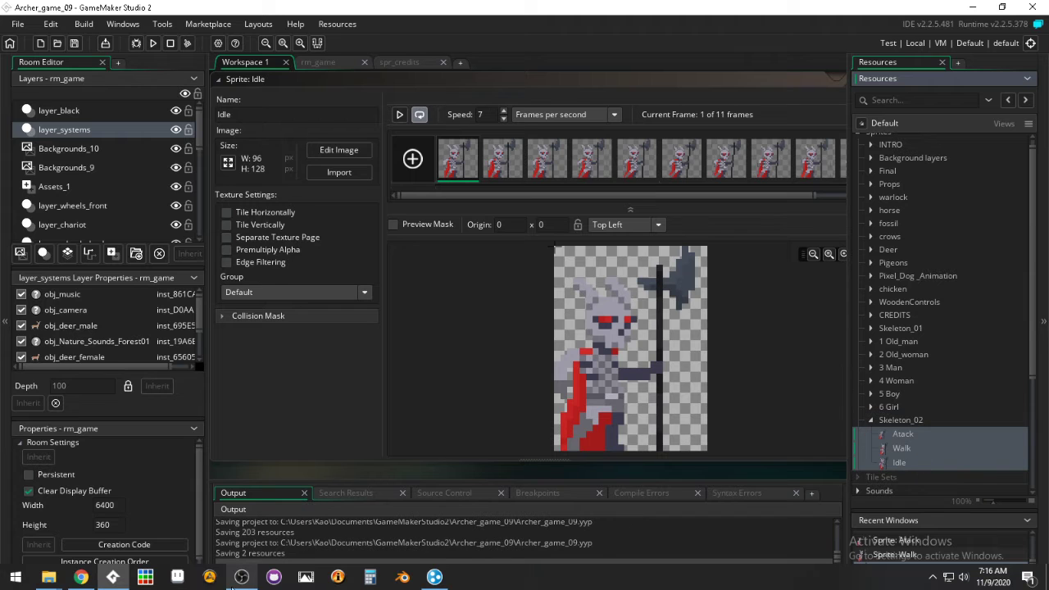
Switch to Chrome and open the Undead Sprite Pack page from its link in the ARCHER GAME document
{"action": "left_click", "coordinate": [84, 578]}
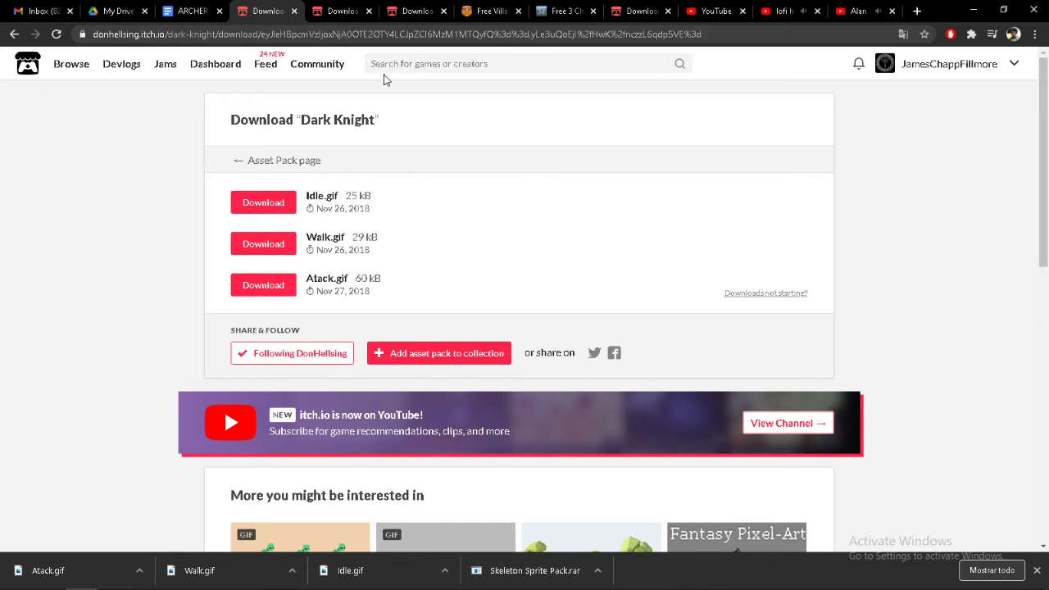
{"action": "left_click", "coordinate": [191, 10]}
{"action": "scroll", "coordinate": [245, 216], "scroll_direction": "down", "scroll_amount": 3}
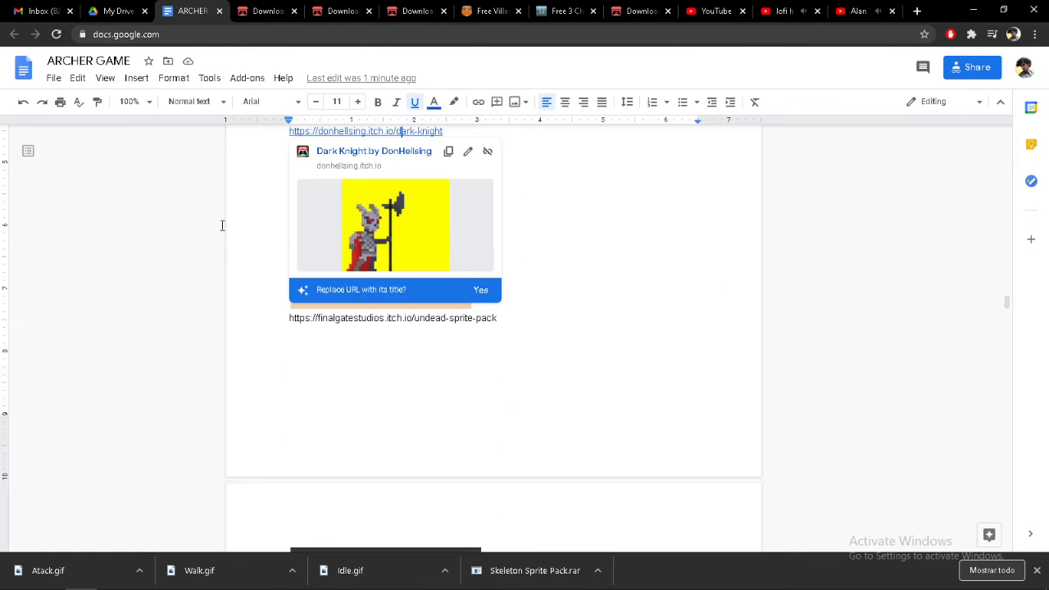
{"action": "left_click", "coordinate": [184, 227]}
{"action": "double_click", "coordinate": [606, 239]}
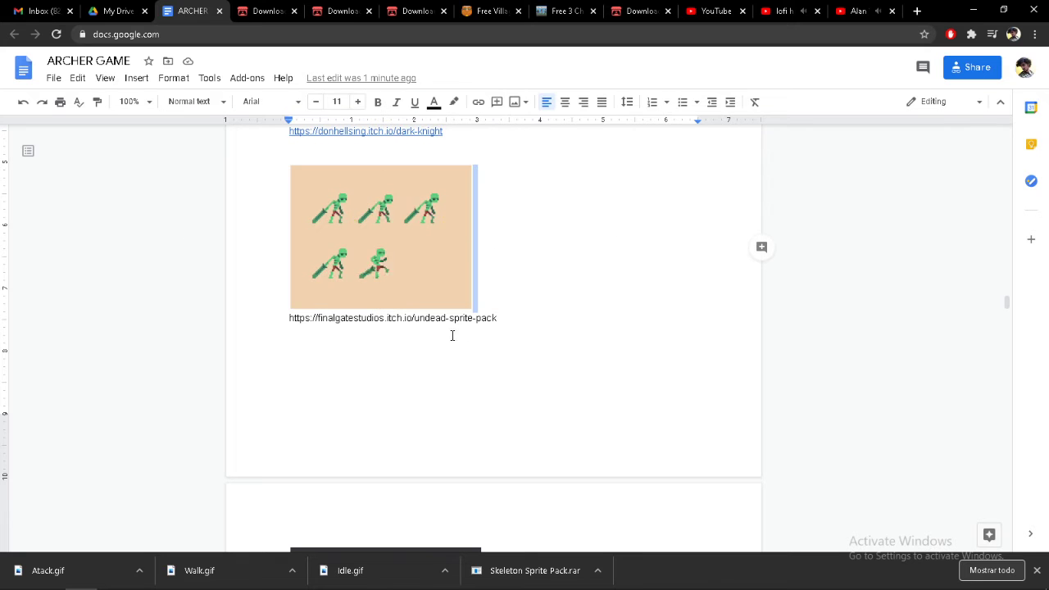
{"action": "left_click", "coordinate": [506, 321]}
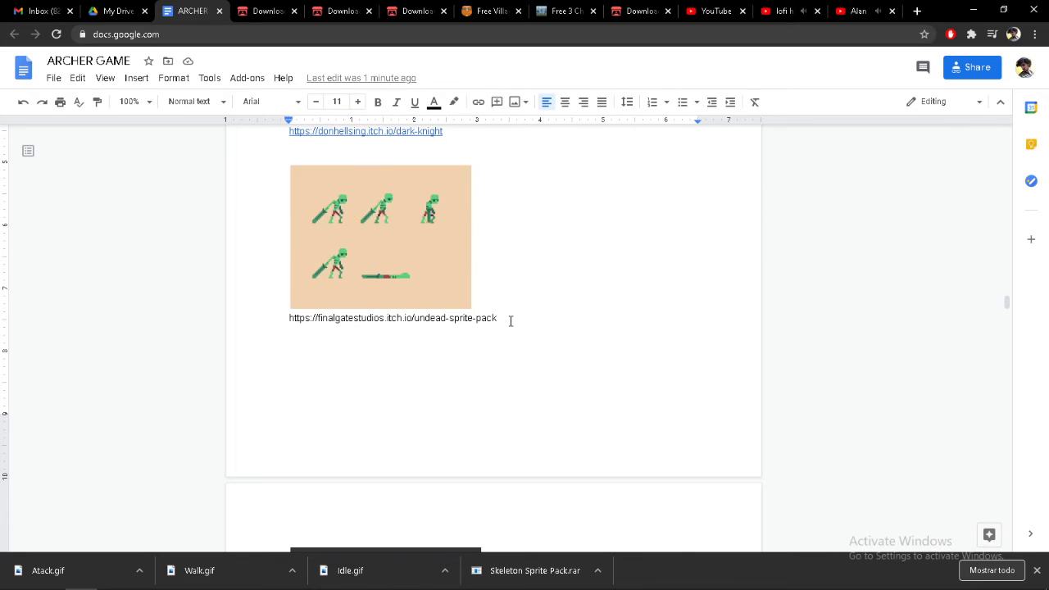
{"action": "key", "text": "Return"}
{"action": "left_click", "coordinate": [447, 321]}
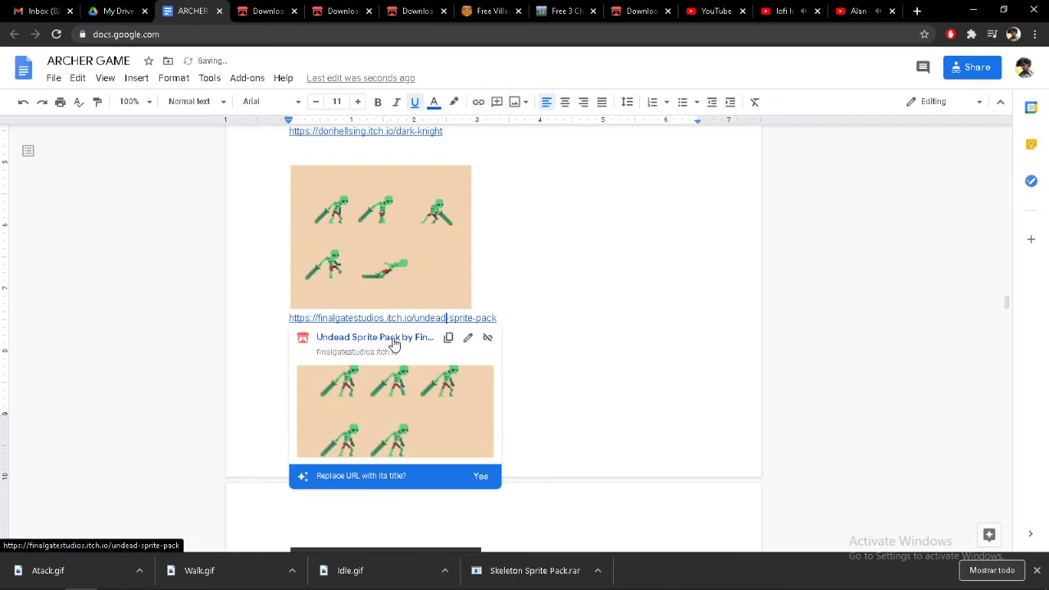
{"action": "left_click", "coordinate": [393, 337]}
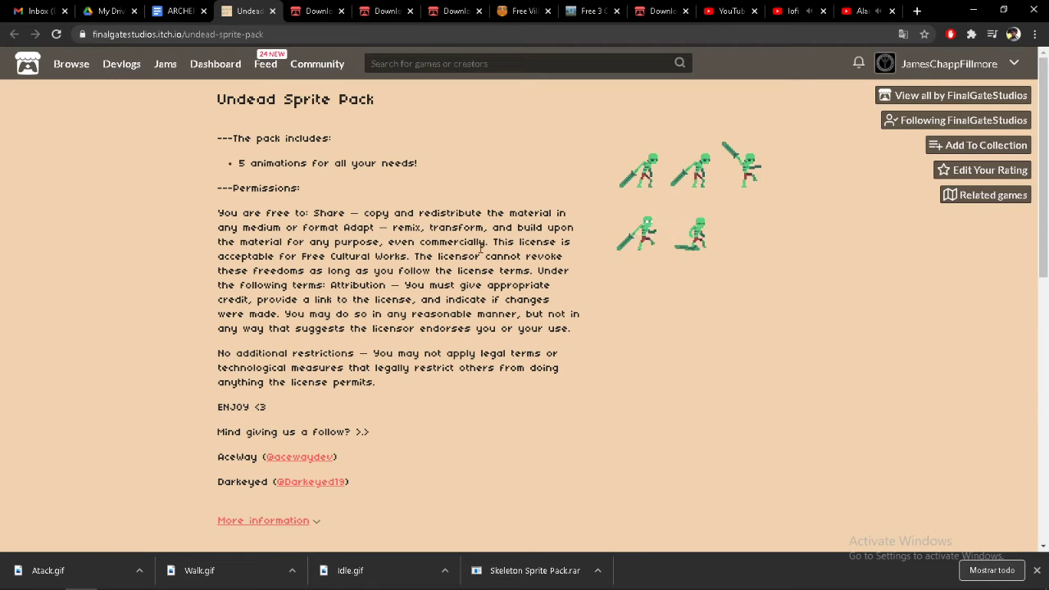
Review the Undead Sprite Pack asset page and proceed to its downloads without paying
{"action": "scroll", "coordinate": [333, 321], "scroll_direction": "down", "scroll_amount": 2}
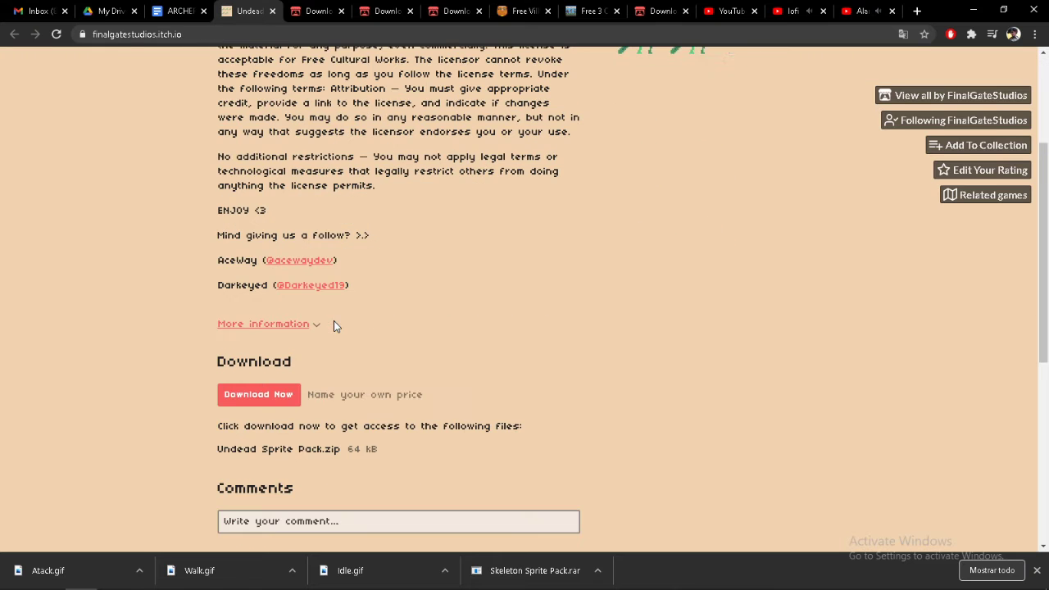
{"action": "scroll", "coordinate": [708, 310], "scroll_direction": "up", "scroll_amount": 3}
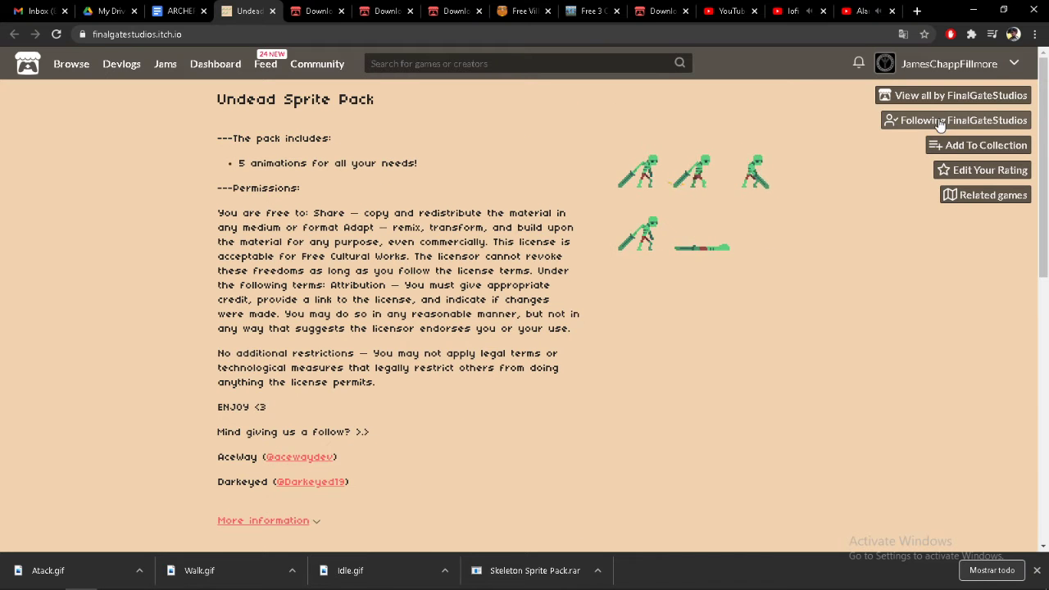
{"action": "scroll", "coordinate": [312, 423], "scroll_direction": "down", "scroll_amount": 2}
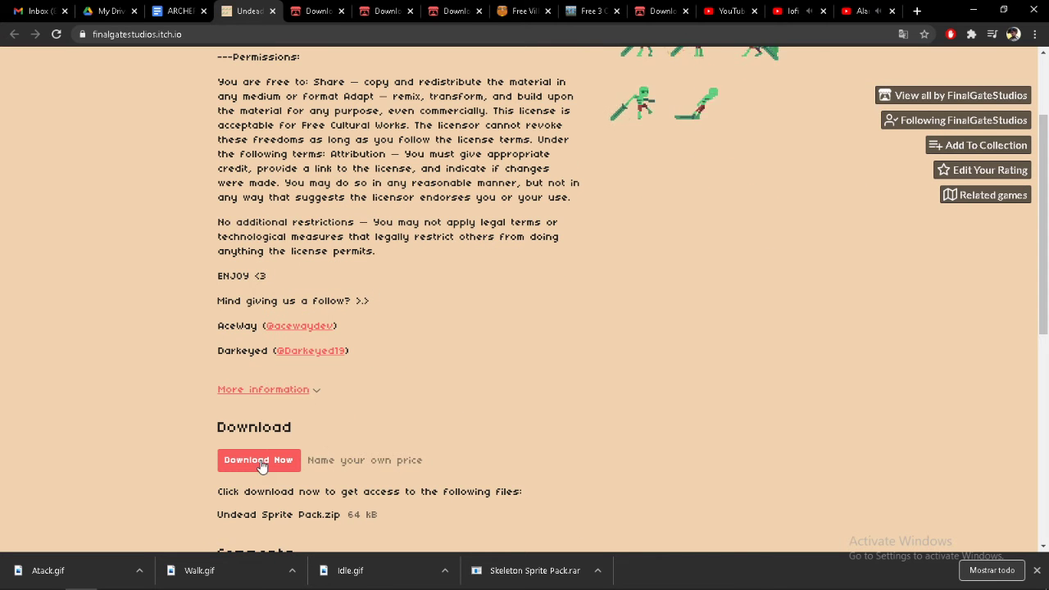
{"action": "left_click", "coordinate": [261, 460]}
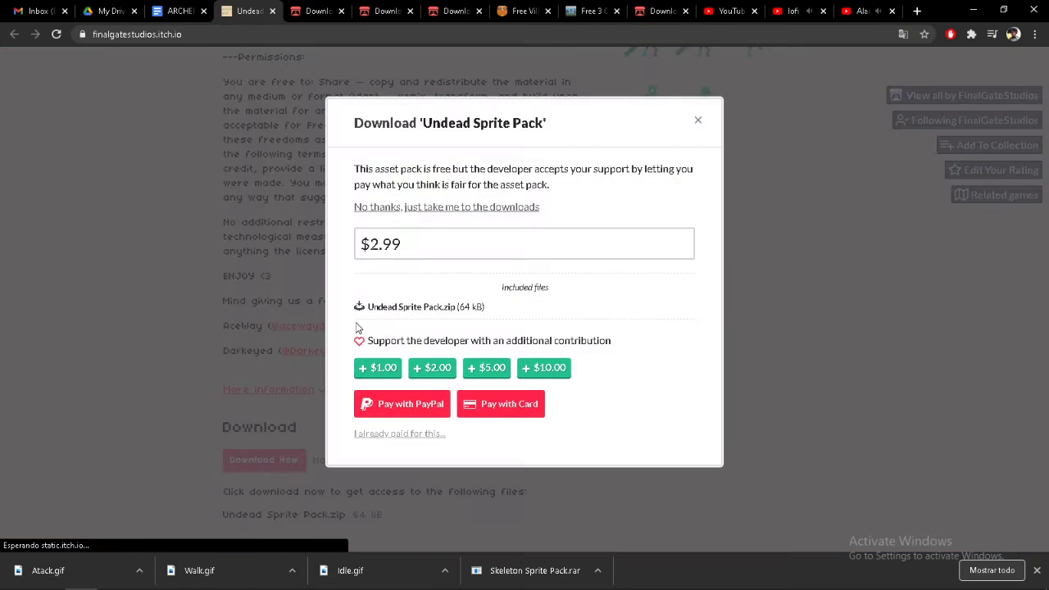
{"action": "left_click", "coordinate": [382, 207]}
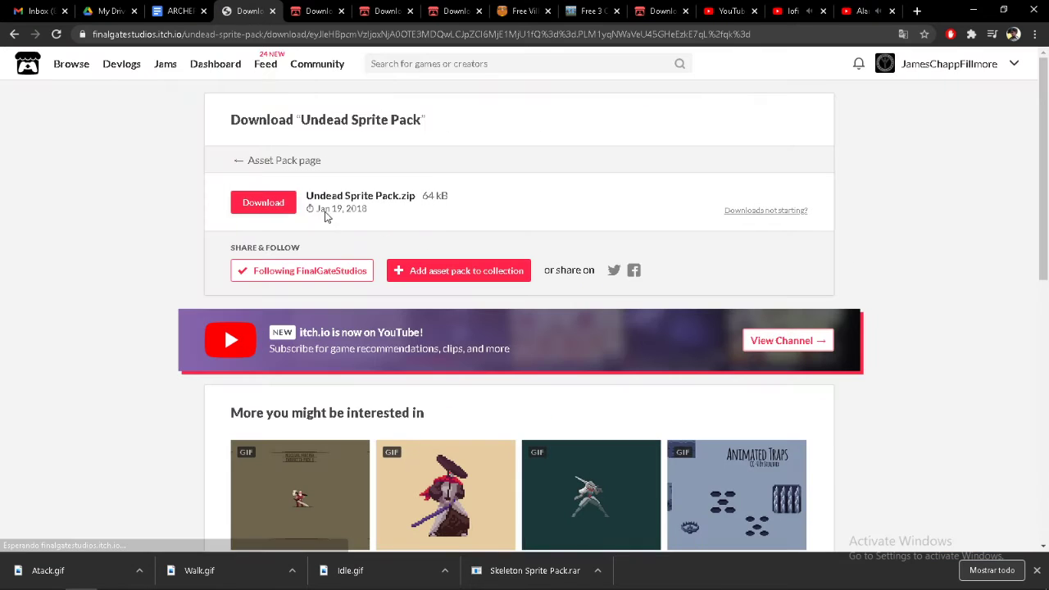
Download Undead Sprite Pack.zip and show it in its folder
{"action": "left_click", "coordinate": [272, 209]}
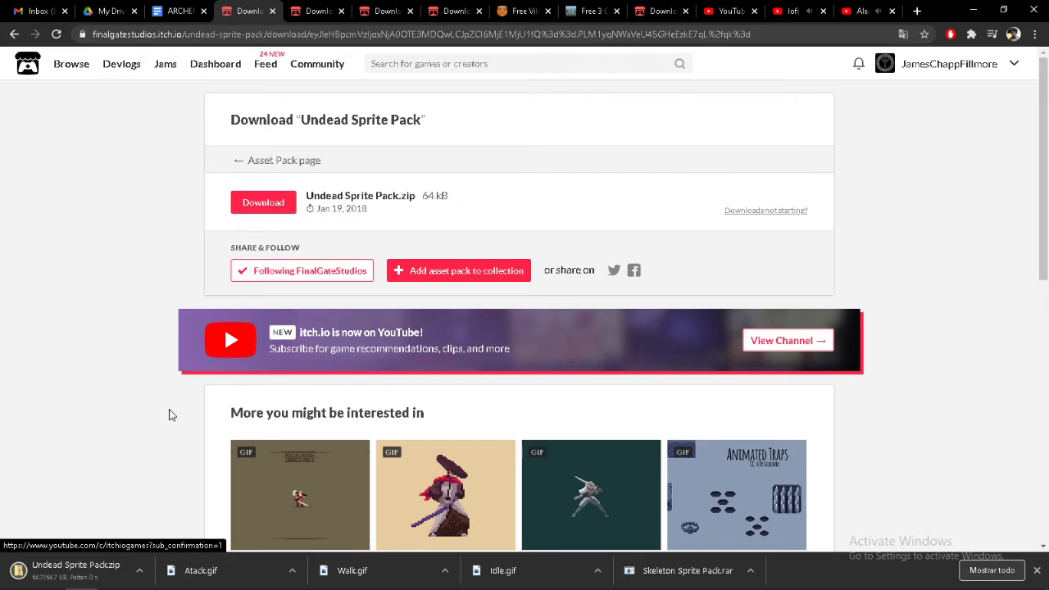
{"action": "left_click", "coordinate": [139, 574]}
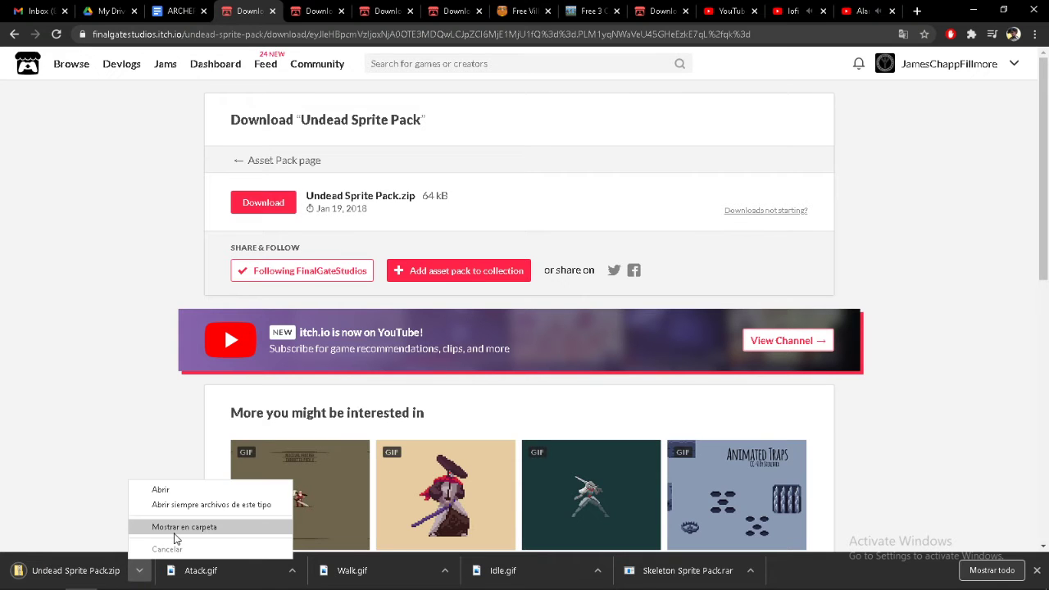
{"action": "left_click", "coordinate": [209, 526]}
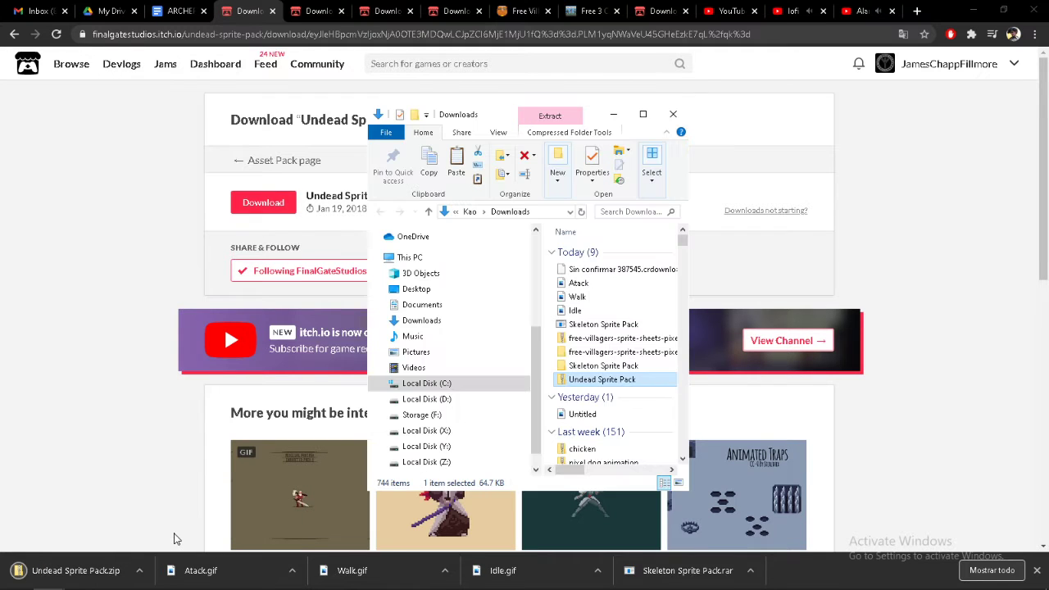
Extract the Undead Sprite Pack archive with 7-Zip into its own folder in Downloads
{"action": "right_click", "coordinate": [587, 381]}
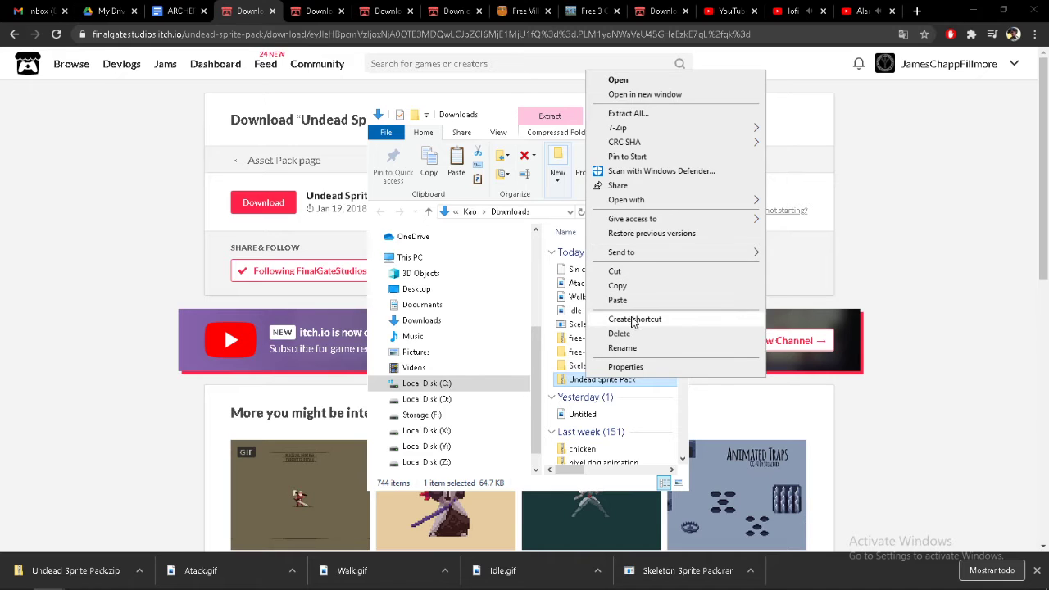
{"action": "mouse_move", "coordinate": [643, 224]}
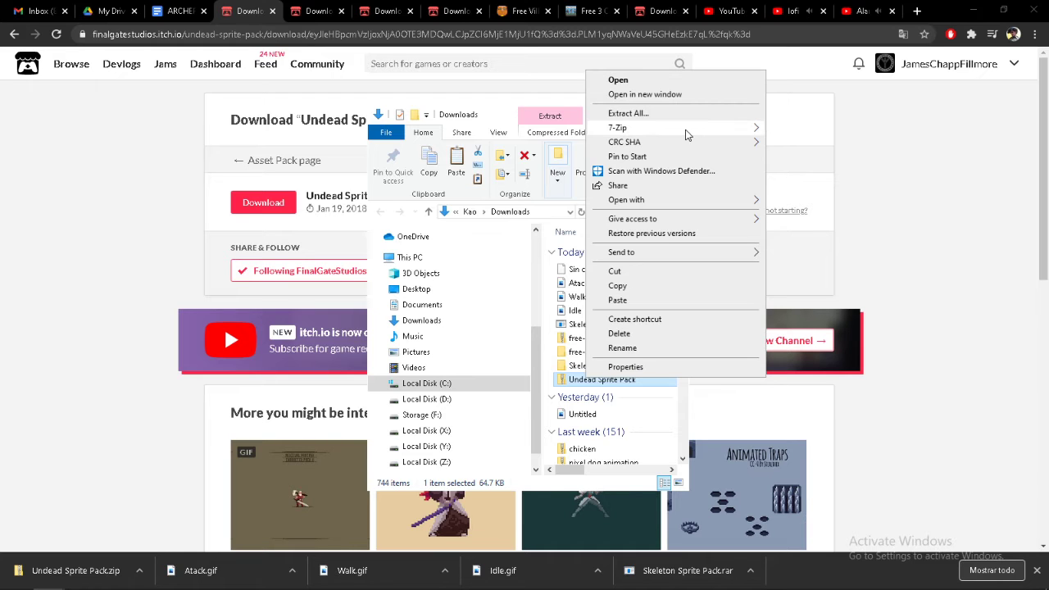
{"action": "mouse_move", "coordinate": [689, 129]}
{"action": "left_click", "coordinate": [856, 188]}
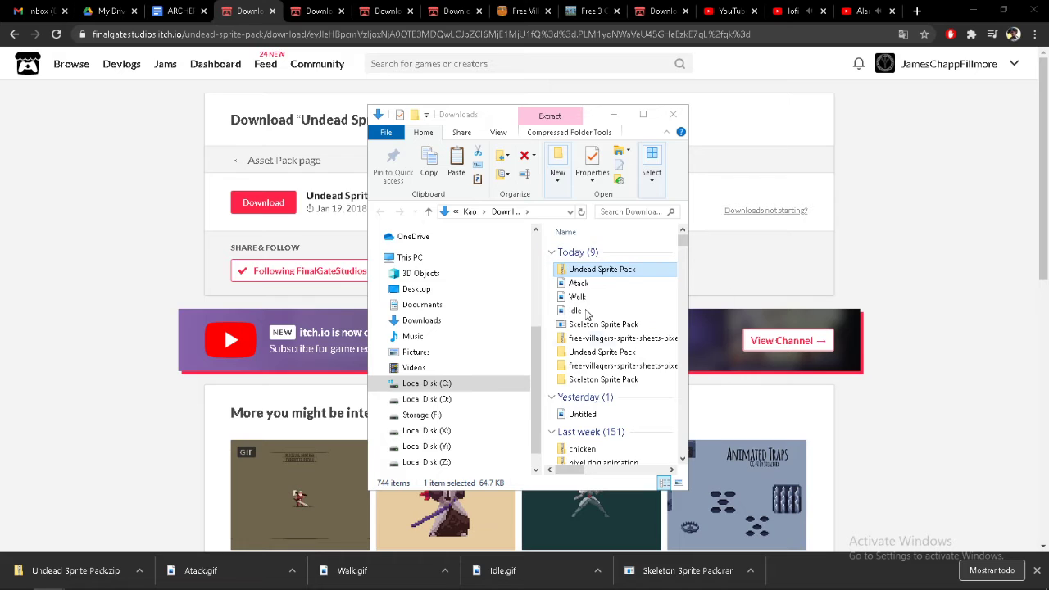
Open the extracted Undead Sprite Pack folder and look through the animations in its GIFS folder
{"action": "left_click", "coordinate": [590, 354]}
{"action": "double_click", "coordinate": [590, 353]}
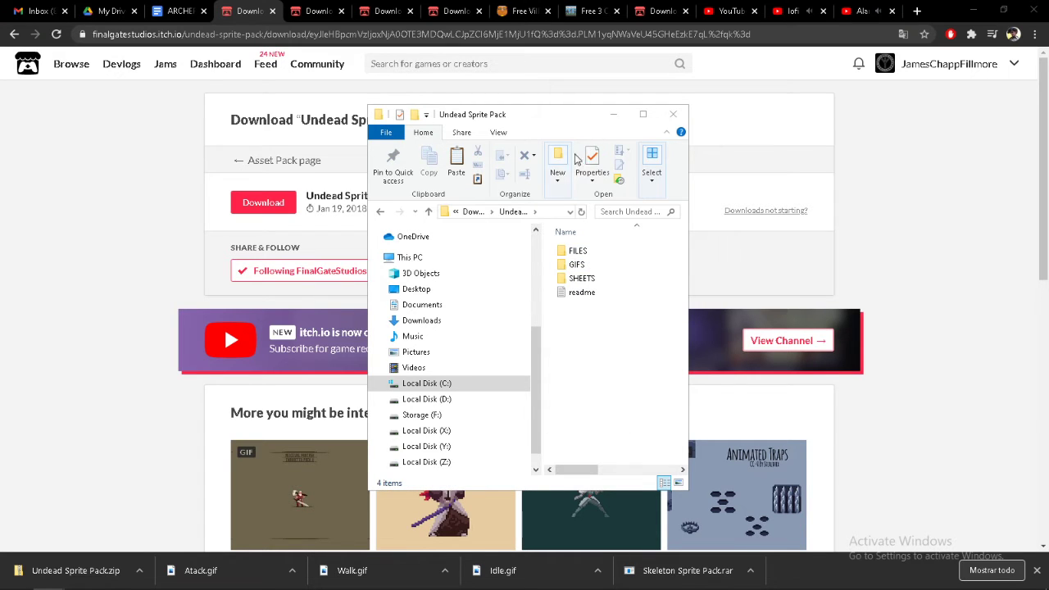
{"action": "left_click", "coordinate": [574, 265]}
{"action": "double_click", "coordinate": [574, 265]}
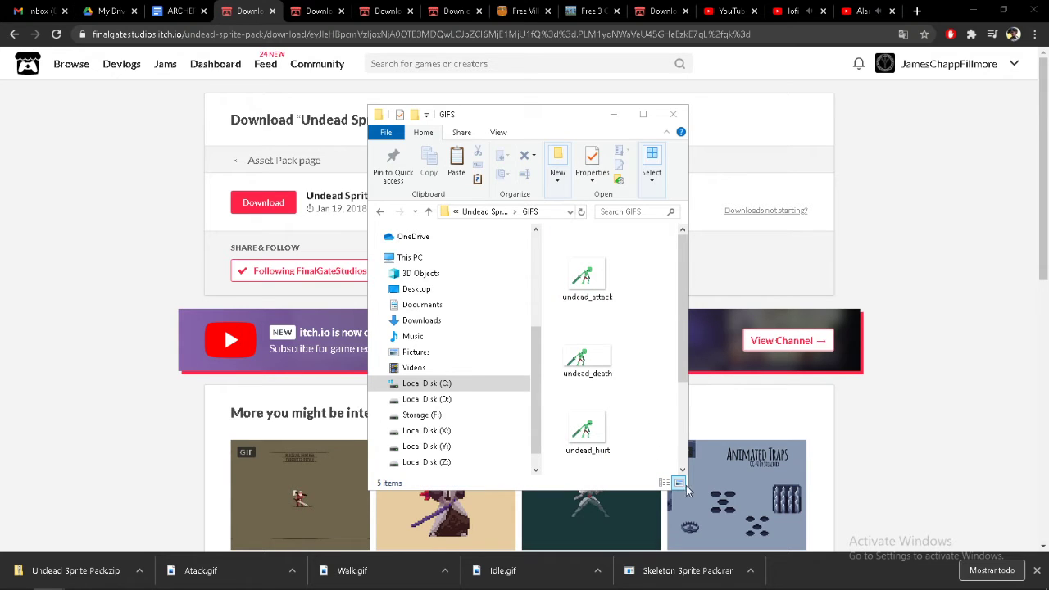
{"action": "left_click_drag", "start_coordinate": [680, 352], "coordinate": [689, 442]}
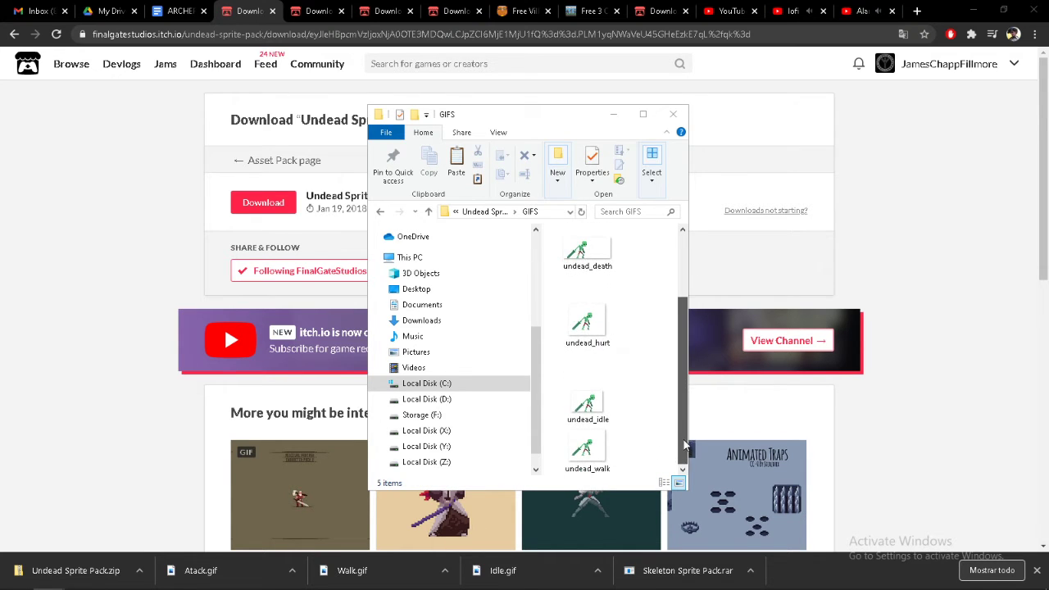
Return to the Undead Sprite Pack folder and import the whole GIFS folder into the GameMaker project's Sprites resources
{"action": "left_click", "coordinate": [492, 211]}
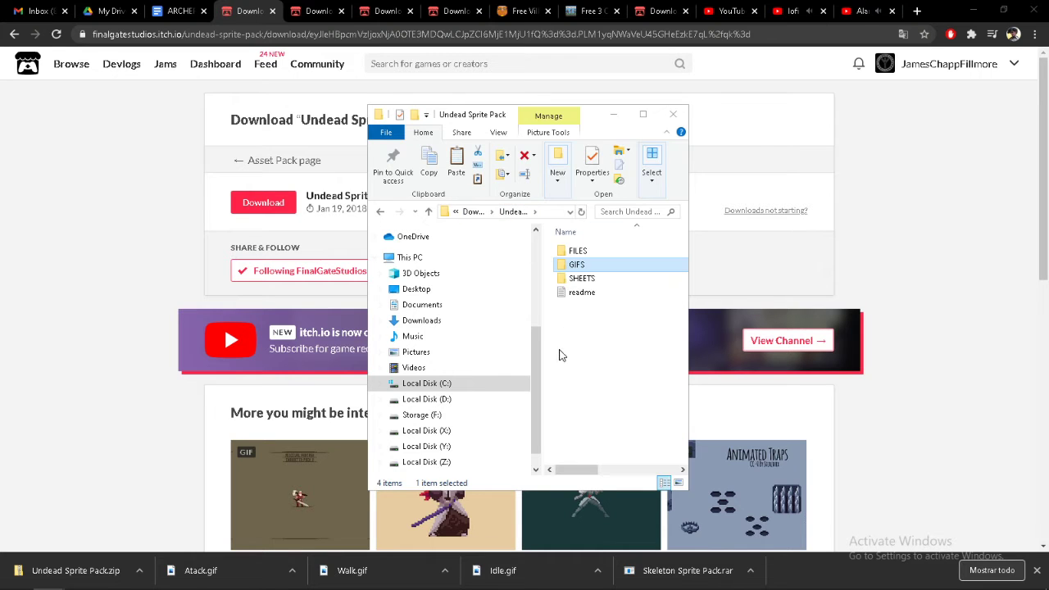
{"action": "left_click", "coordinate": [576, 251]}
{"action": "left_click", "coordinate": [582, 265]}
{"action": "left_click_drag", "start_coordinate": [578, 268], "coordinate": [893, 418]}
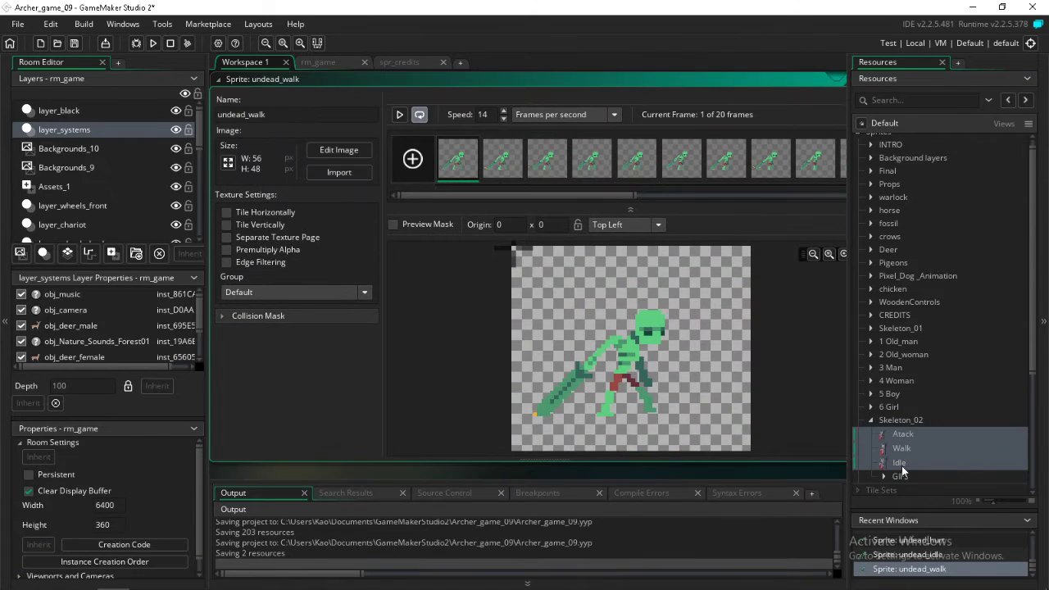
Move the GIFS group out of Skeleton_02 to the Sprites level and rename it Skeleton_03
{"action": "left_click_drag", "start_coordinate": [901, 482], "coordinate": [914, 425]}
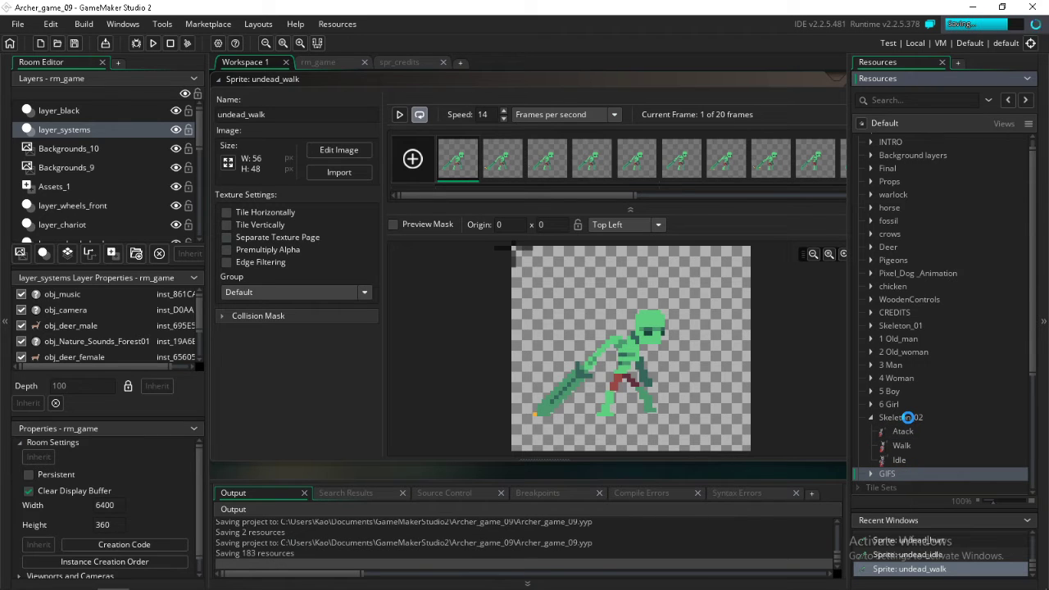
{"action": "left_click", "coordinate": [908, 417]}
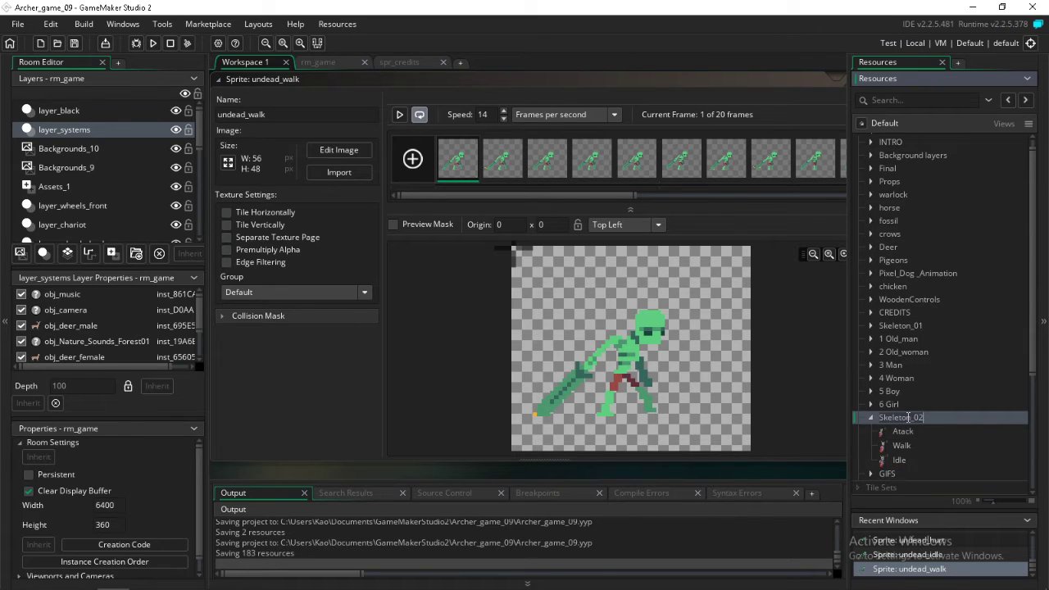
{"action": "left_click", "coordinate": [890, 475]}
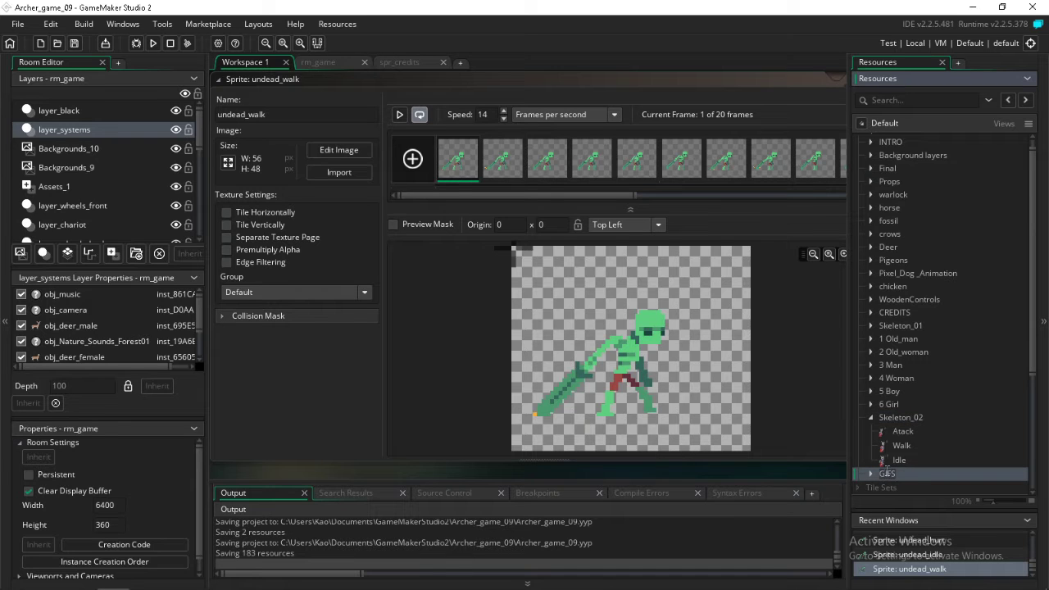
{"action": "type", "text": "Skeleton_02"}
{"action": "left_click", "coordinate": [906, 447]}
Collapse the Skeleton_02 and Skeleton_03 groups and move both directly below Skeleton_01
{"action": "left_click", "coordinate": [871, 474]}
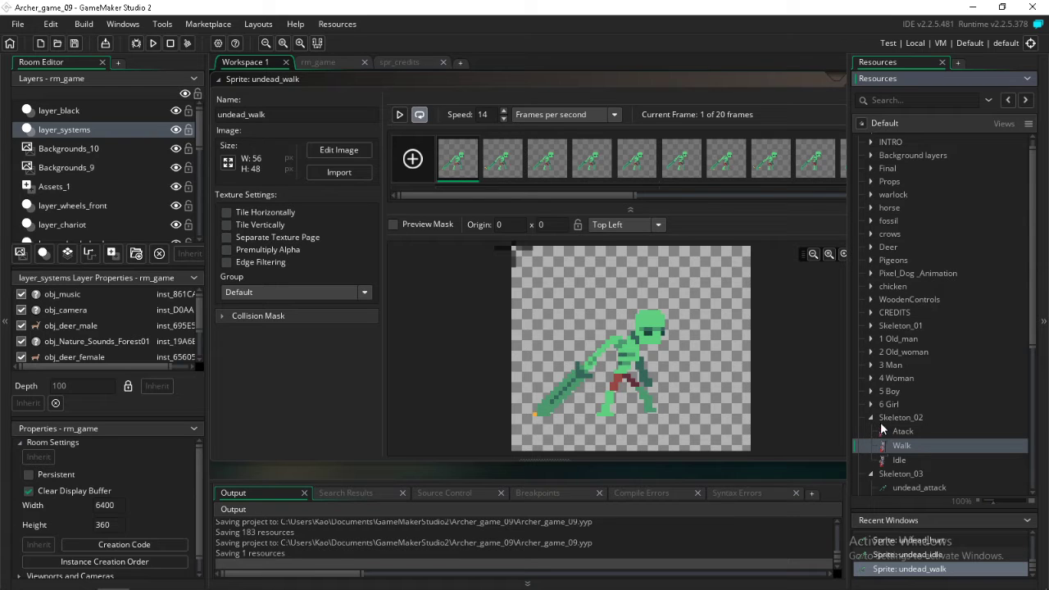
{"action": "left_click", "coordinate": [871, 418]}
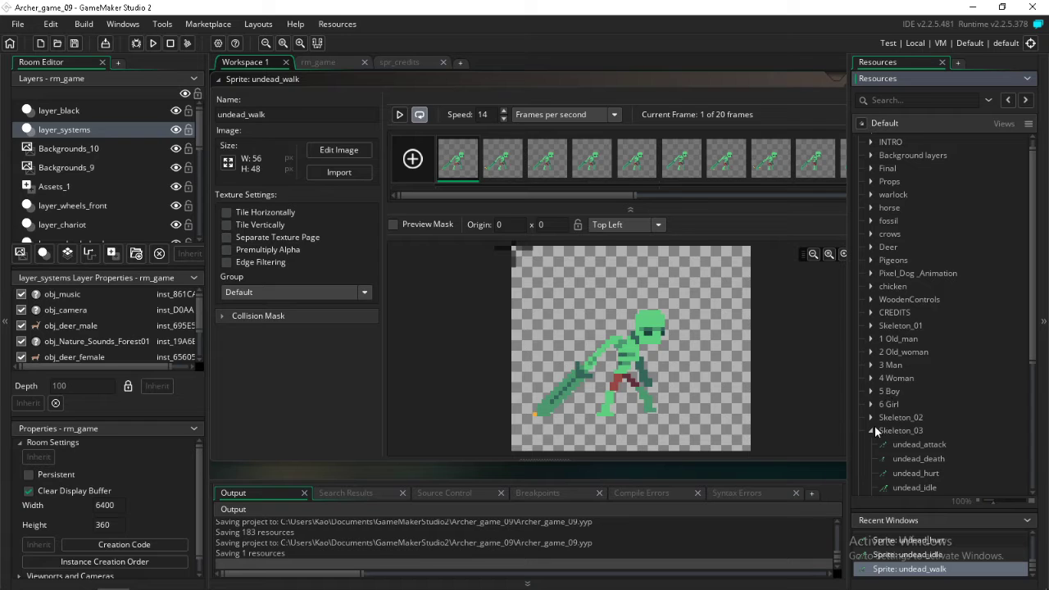
{"action": "left_click", "coordinate": [891, 417]}
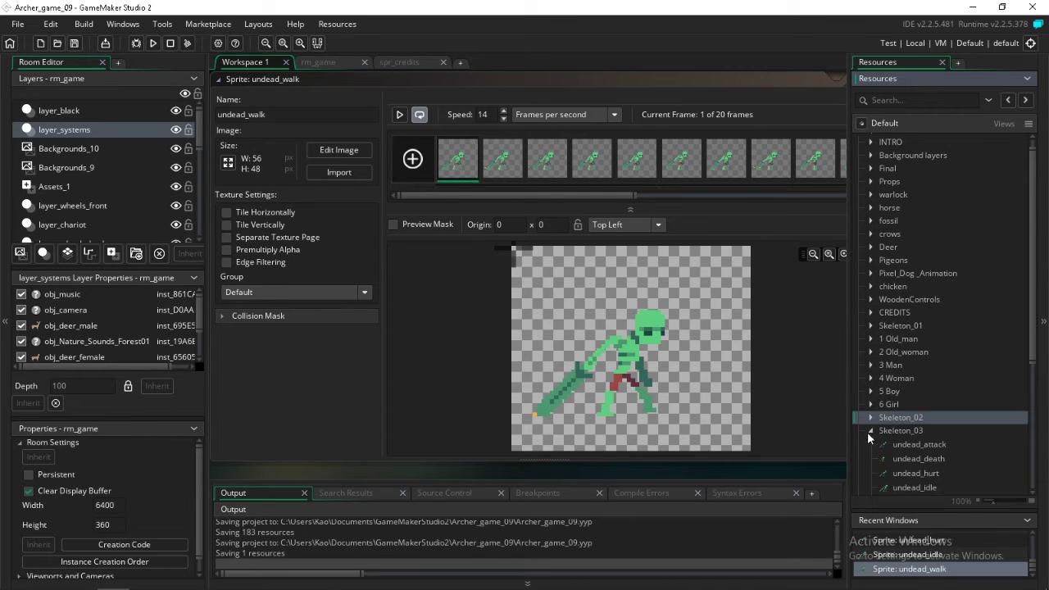
{"action": "left_click", "coordinate": [870, 431]}
{"action": "left_click", "coordinate": [888, 431], "text": "shift"}
{"action": "left_click_drag", "start_coordinate": [888, 430], "coordinate": [896, 322]}
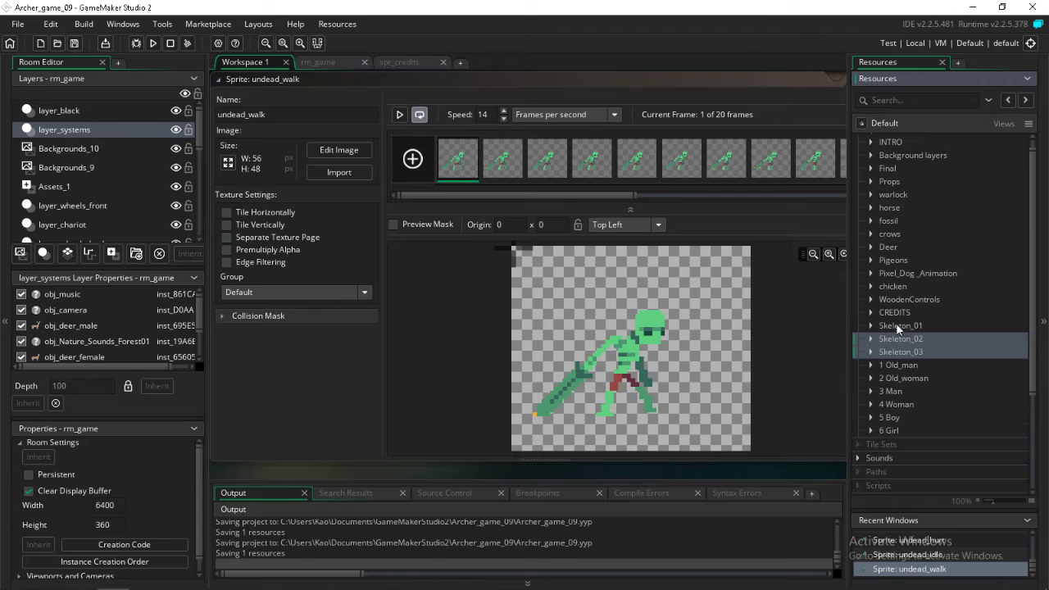
Open the first frame of Skeleton_Hit from the Skeleton_01 group in the image editor and copy the skeleton figure as a brush
{"action": "double_click", "coordinate": [897, 327]}
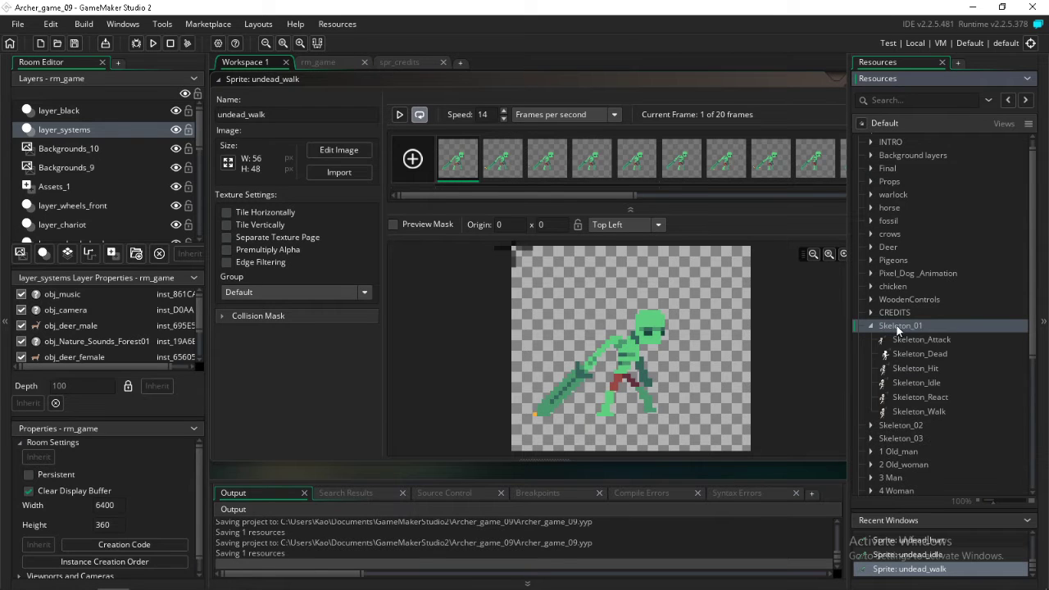
{"action": "double_click", "coordinate": [897, 340]}
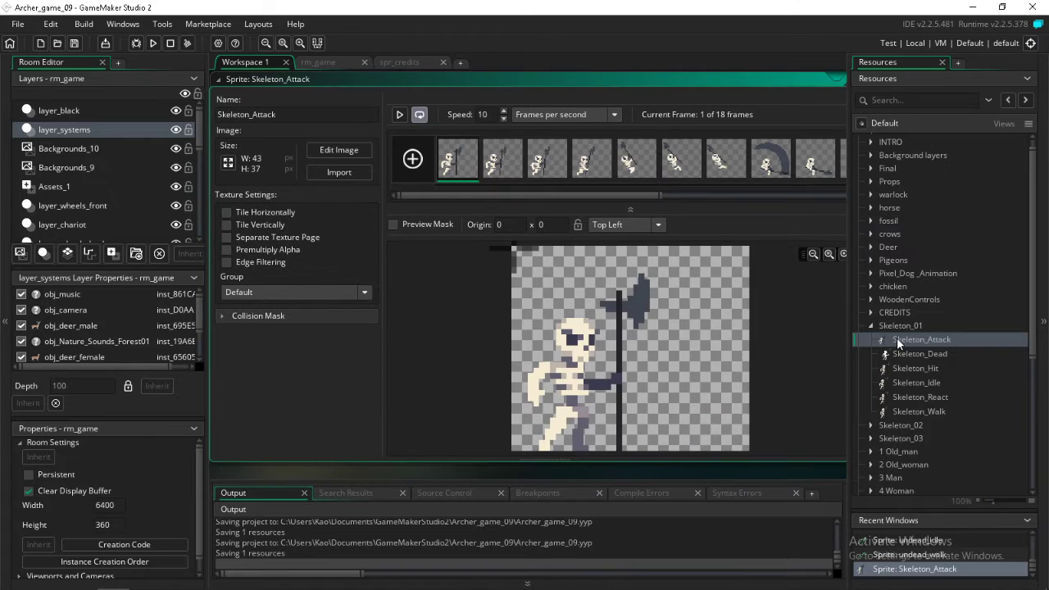
{"action": "left_click", "coordinate": [912, 354]}
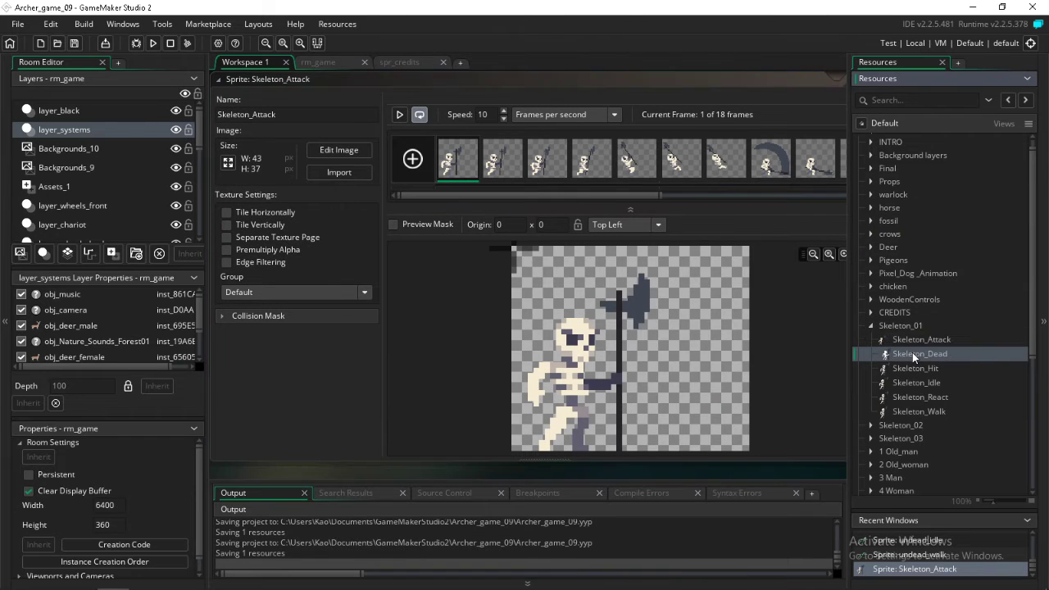
{"action": "double_click", "coordinate": [912, 353]}
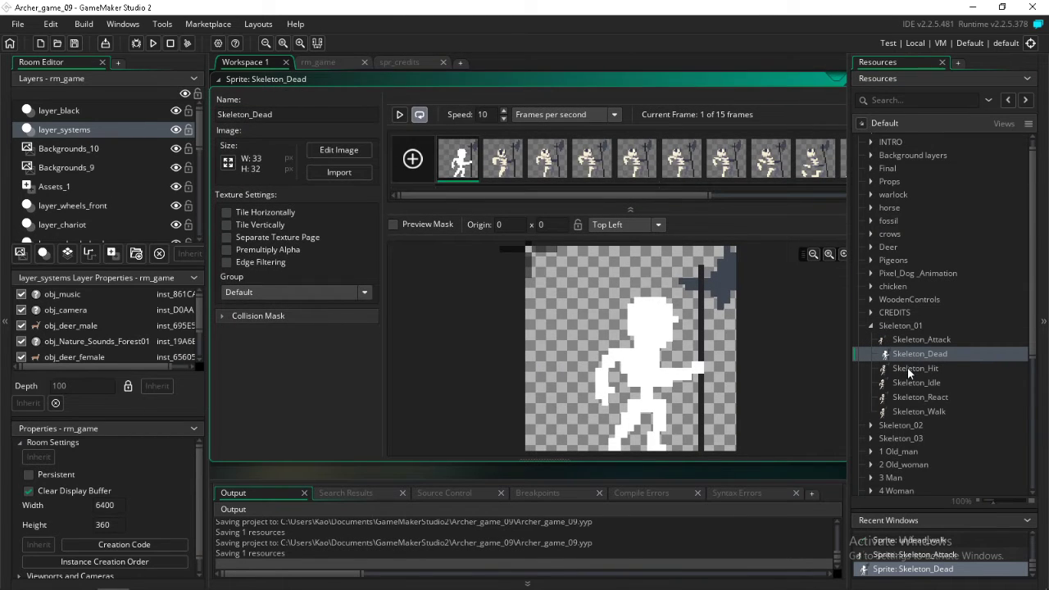
{"action": "double_click", "coordinate": [907, 368]}
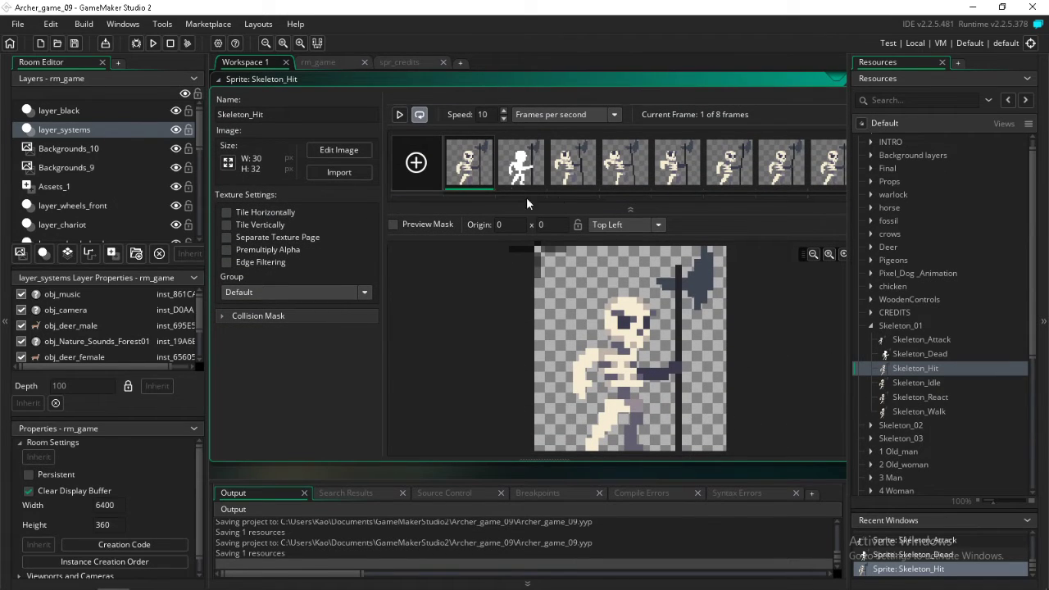
{"action": "double_click", "coordinate": [473, 162]}
{"action": "left_click", "coordinate": [717, 391]}
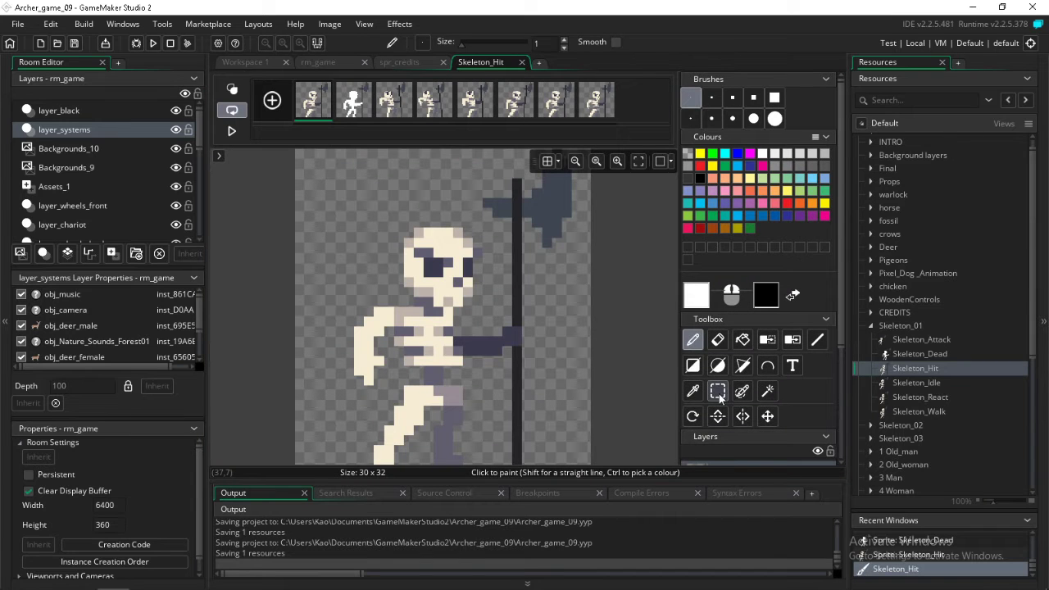
{"action": "left_click_drag", "start_coordinate": [317, 218], "coordinate": [509, 483]}
{"action": "key", "text": "ctrl+c"}
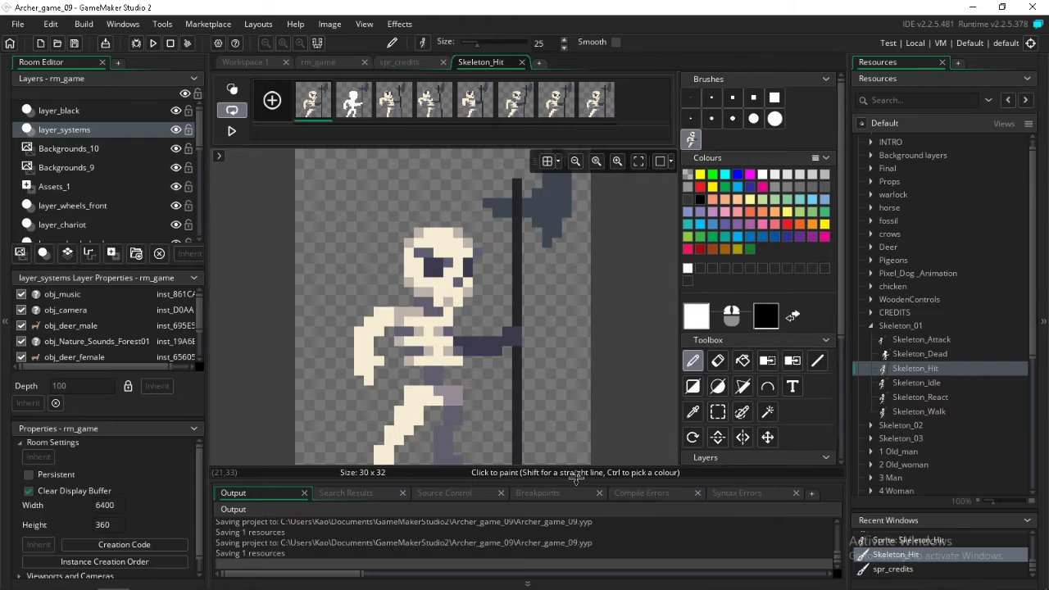
Open the first frame of undead_attack from Skeleton_03 for editing and stamp the copied skeleton beside the green undead as a colour reference
{"action": "left_click", "coordinate": [871, 440]}
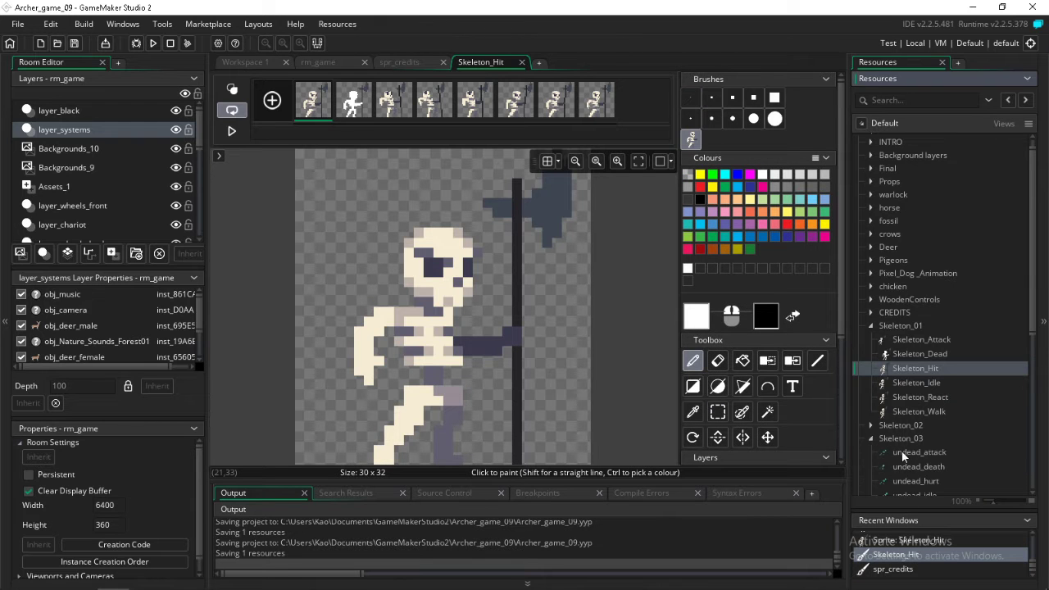
{"action": "double_click", "coordinate": [901, 452]}
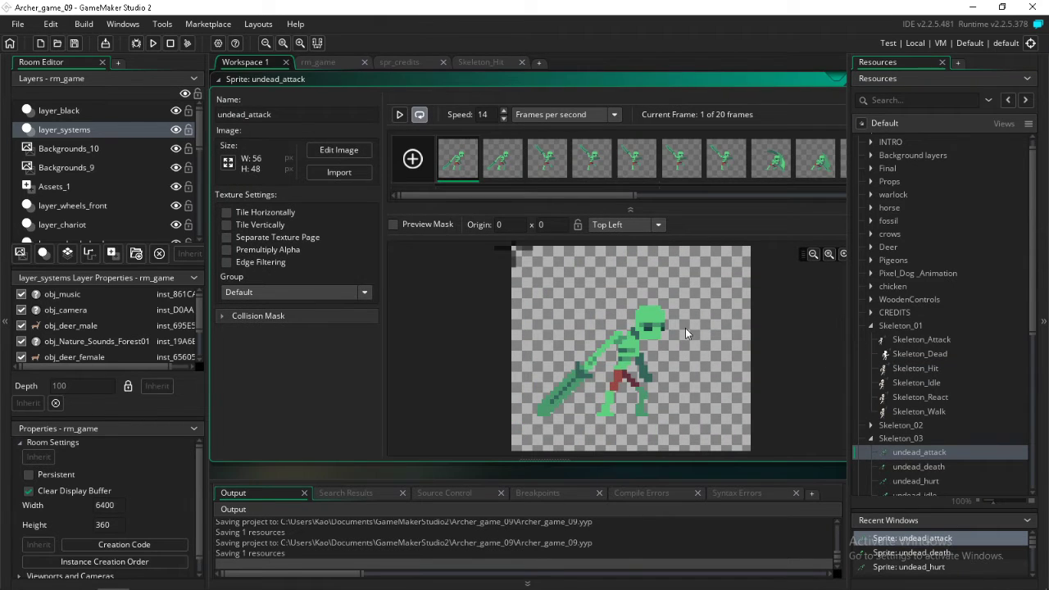
{"action": "double_click", "coordinate": [456, 159]}
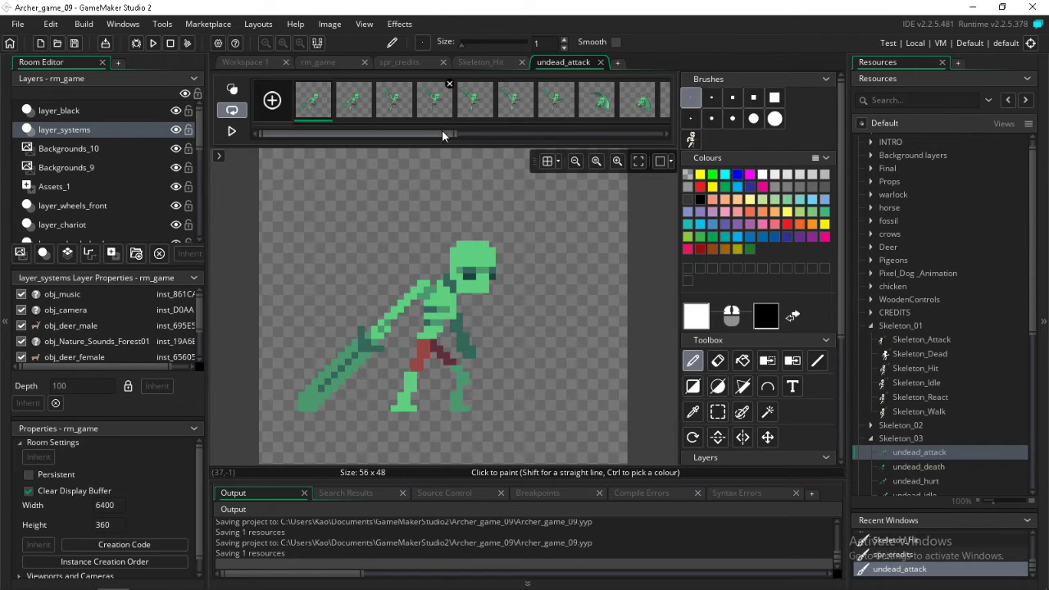
{"action": "left_click_drag", "start_coordinate": [442, 131], "coordinate": [652, 142]}
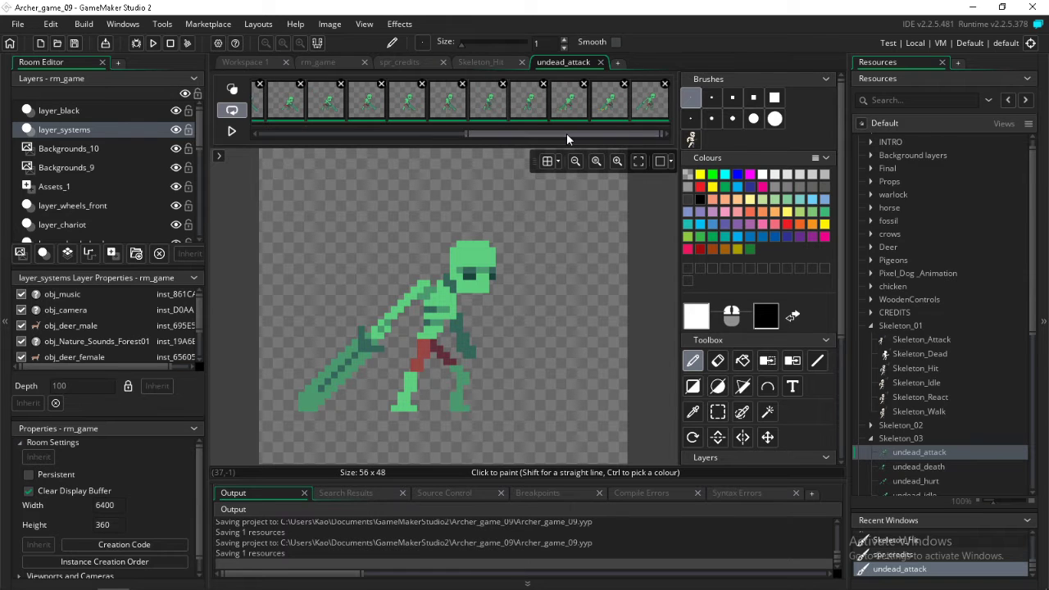
{"action": "left_click_drag", "start_coordinate": [566, 132], "coordinate": [280, 148]}
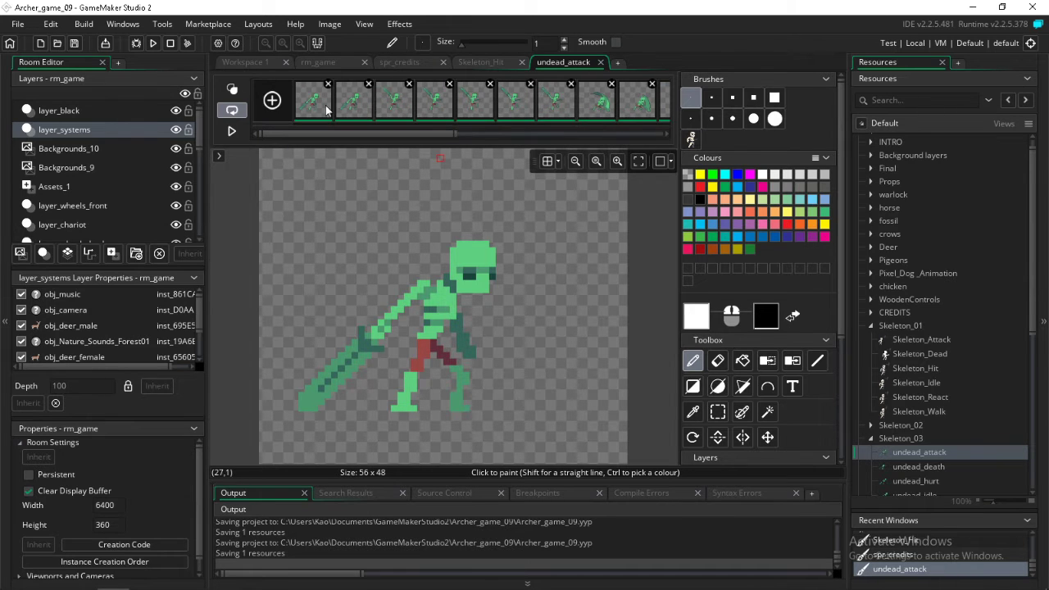
{"action": "left_click", "coordinate": [691, 139]}
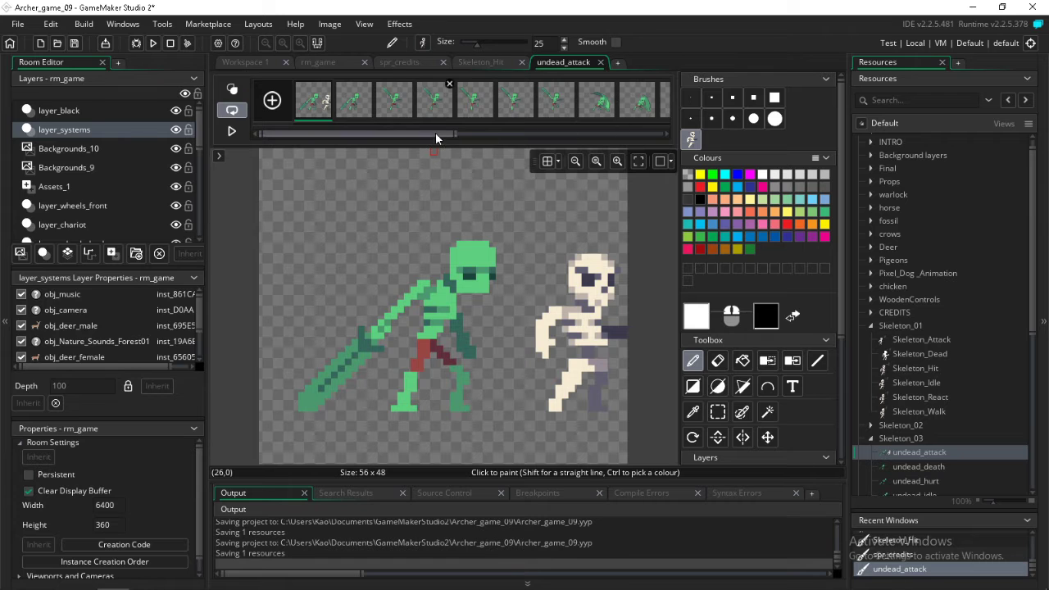
Select all undead_attack frames and replace the undead's light green with the cream colour sampled from the reference skeleton's skull
{"action": "left_click_drag", "start_coordinate": [435, 132], "coordinate": [665, 133]}
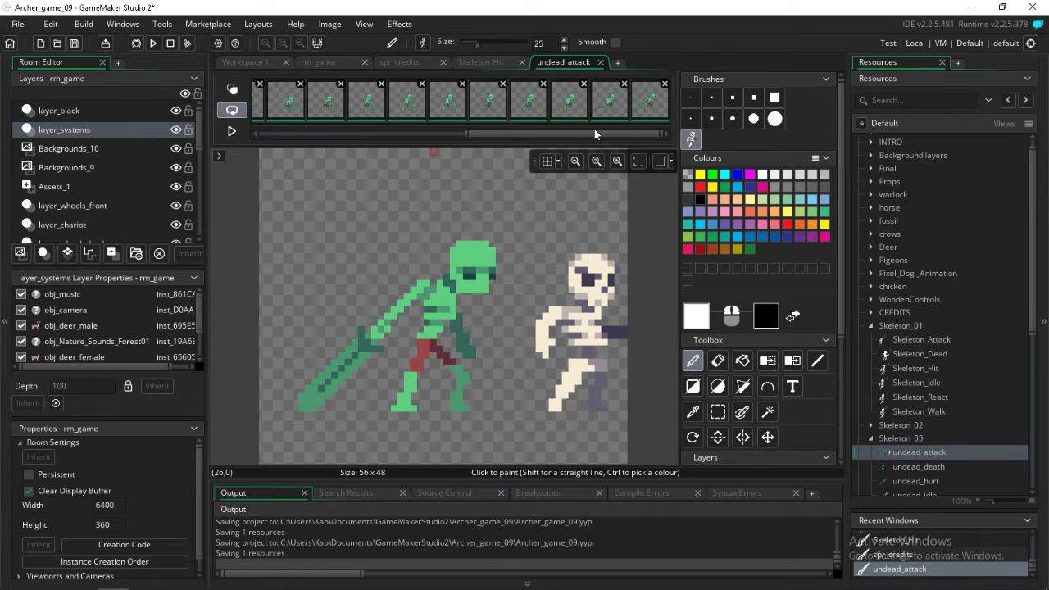
{"action": "left_click_drag", "start_coordinate": [594, 133], "coordinate": [339, 149]}
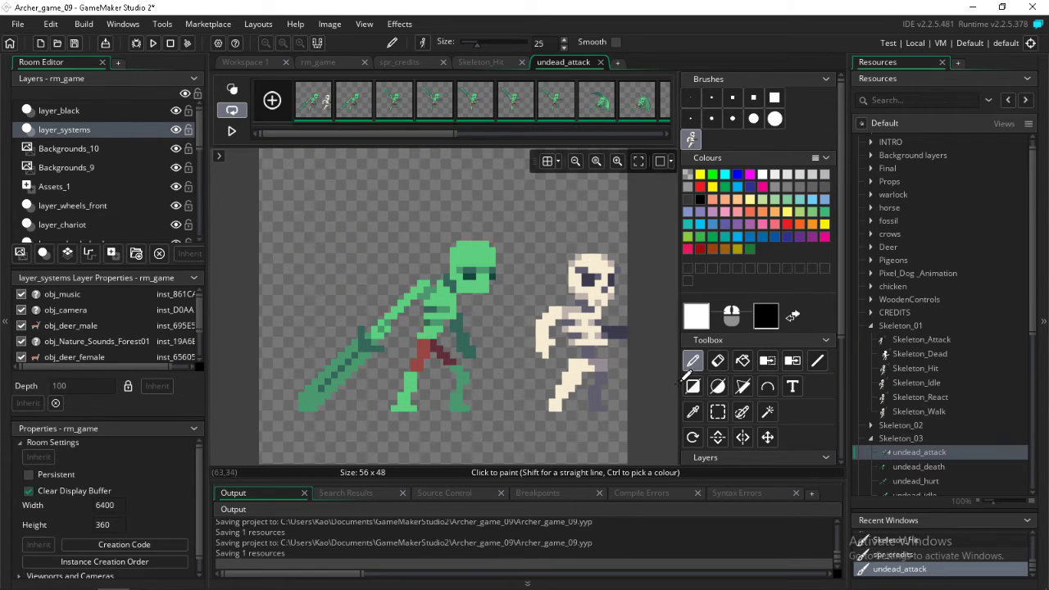
{"action": "left_click", "coordinate": [692, 411]}
{"action": "left_click", "coordinate": [599, 276]}
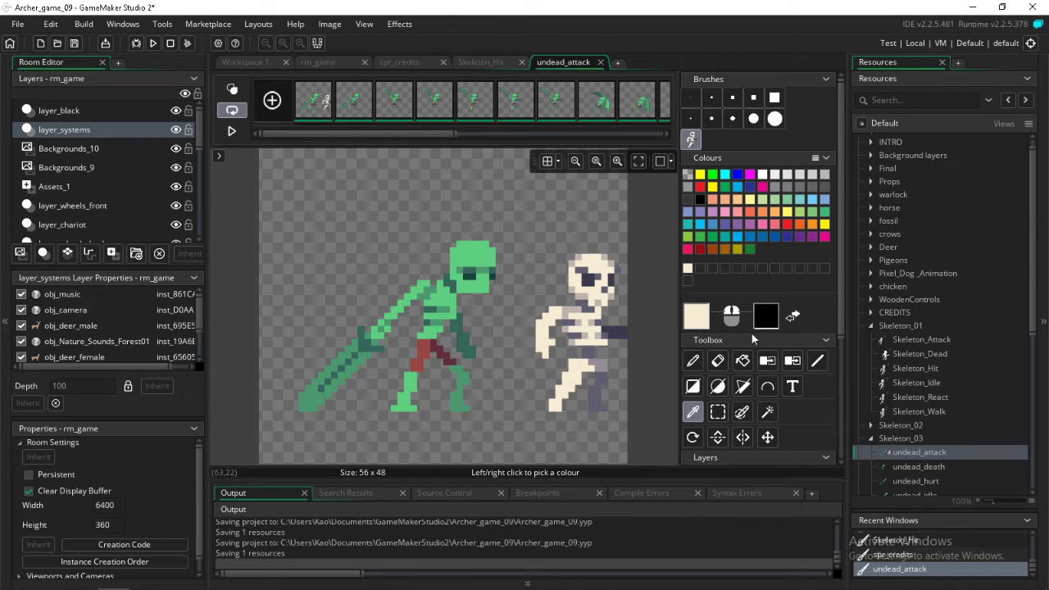
{"action": "left_click", "coordinate": [792, 361]}
{"action": "left_click", "coordinate": [479, 264]}
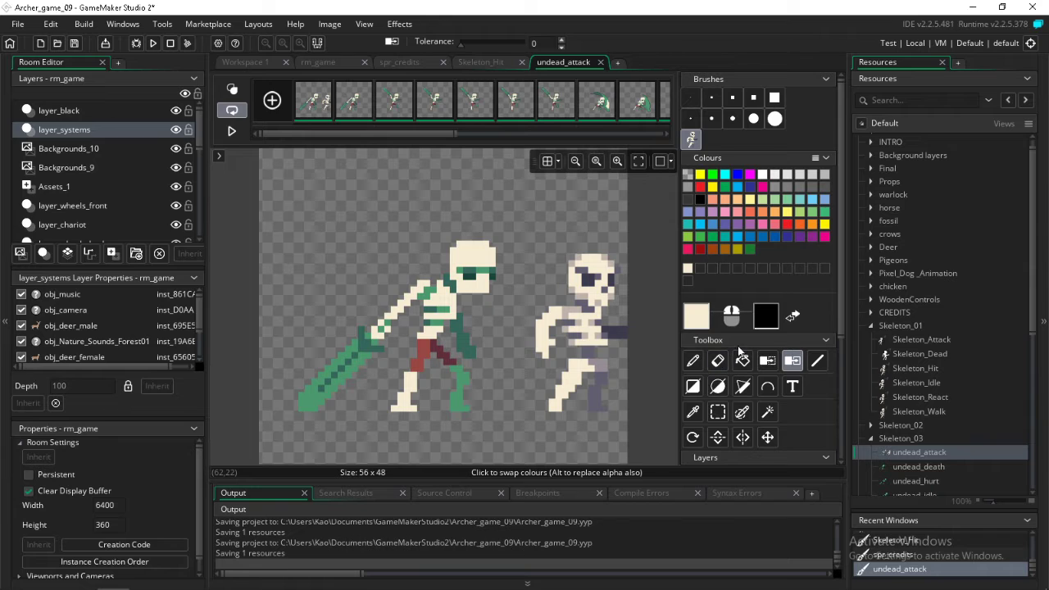
Sample the greyish beige from the reference skeleton's shoulder and replace the undead's medium green with it in all frames
{"action": "left_click", "coordinate": [694, 410]}
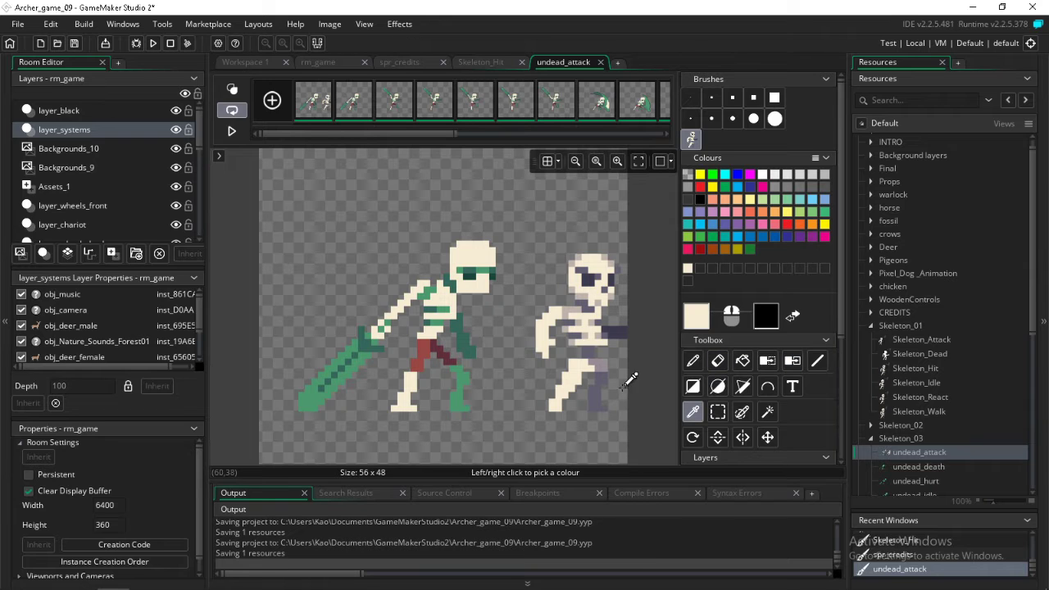
{"action": "left_click", "coordinate": [566, 310]}
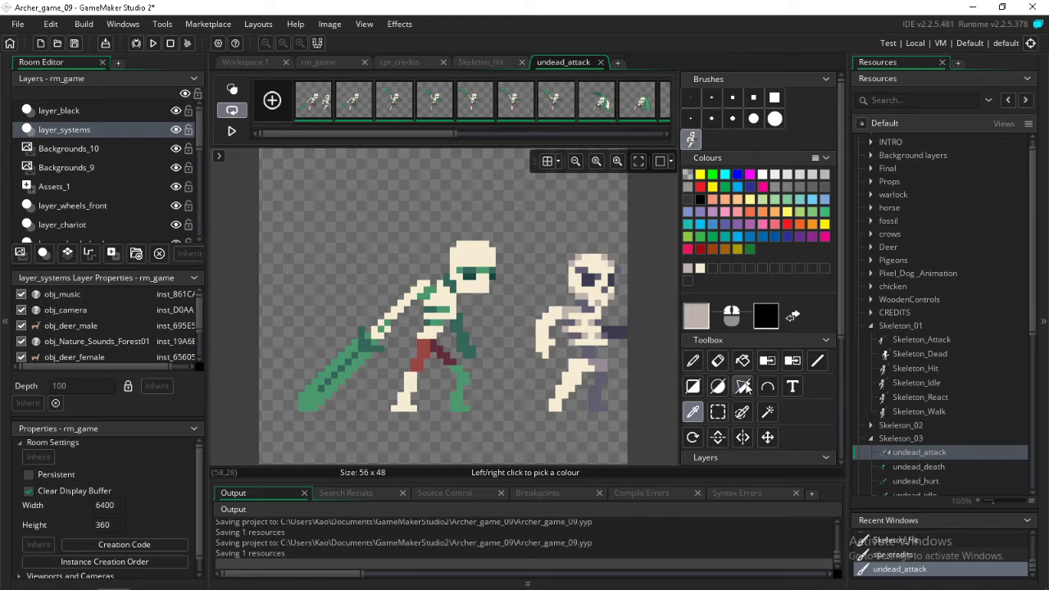
{"action": "left_click", "coordinate": [792, 360]}
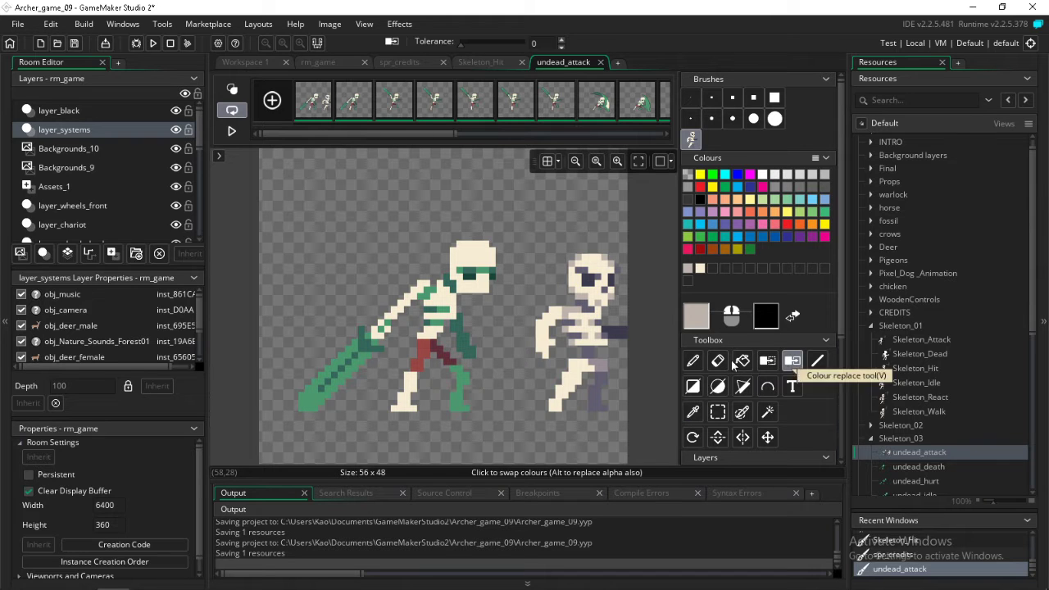
{"action": "left_click", "coordinate": [435, 295]}
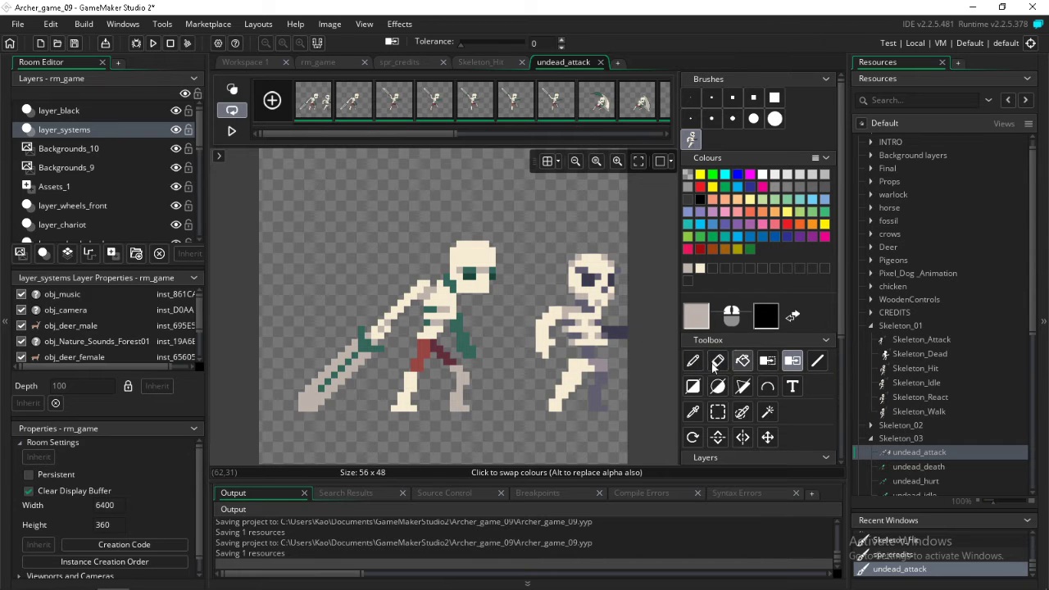
Sample the dark navy of the reference skeleton's eye socket and replace the darkest green in the undead's eyes with it
{"action": "left_click", "coordinate": [692, 411]}
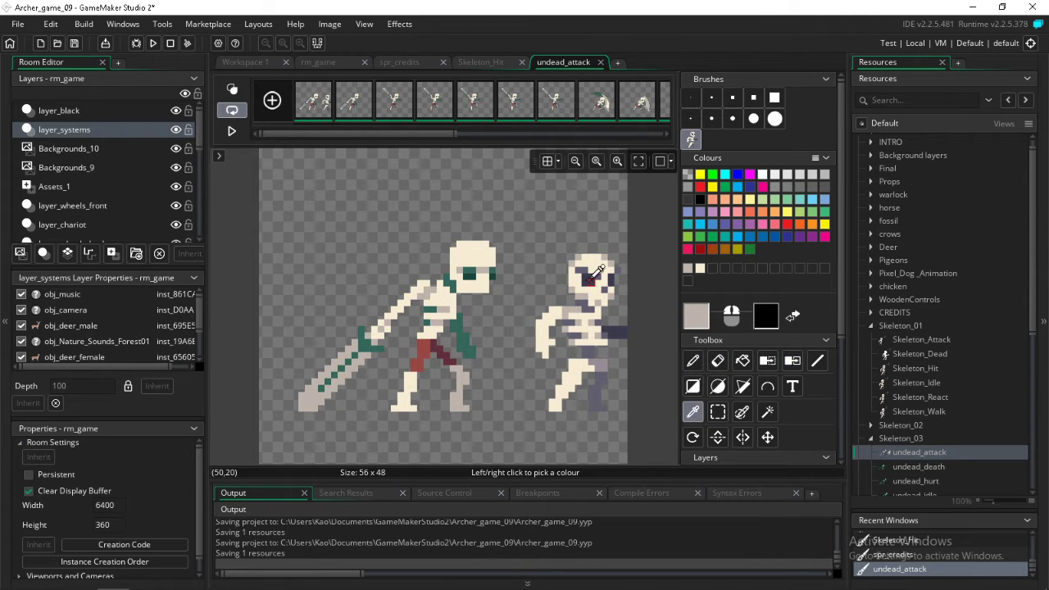
{"action": "left_click", "coordinate": [592, 277]}
{"action": "left_click", "coordinate": [792, 361]}
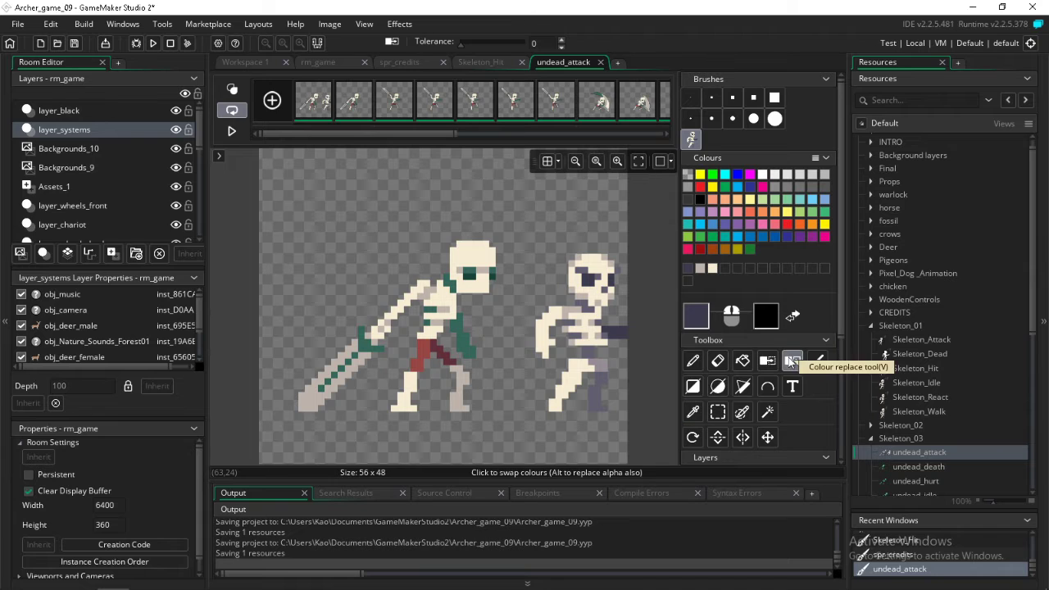
{"action": "left_click", "coordinate": [467, 276]}
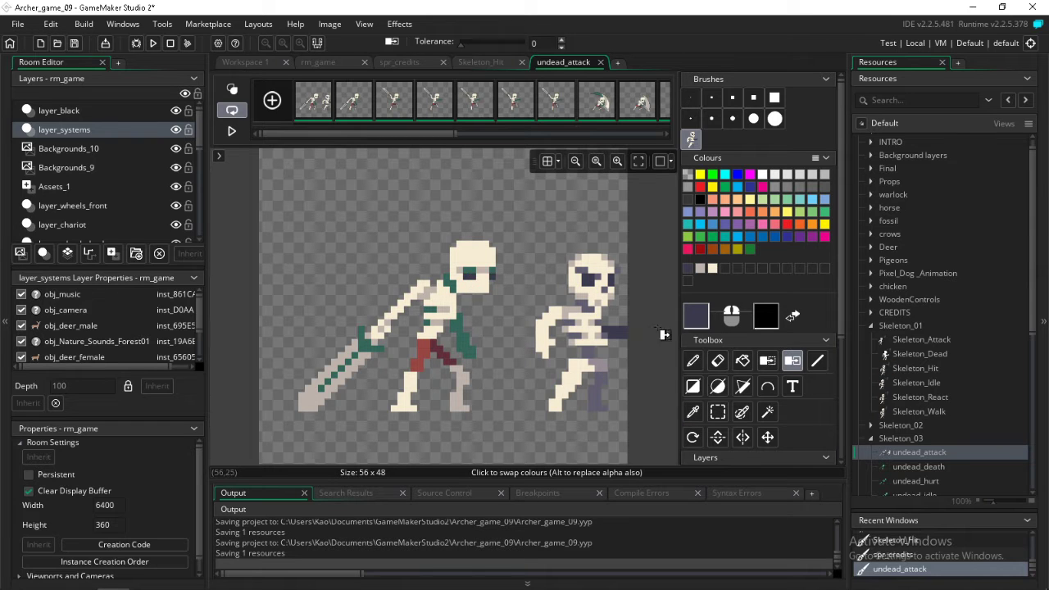
Sample the grey-purple above the reference skeleton's eye and replace the undead's remaining dark green with it in all frames
{"action": "left_click", "coordinate": [692, 411]}
{"action": "left_click", "coordinate": [591, 263]}
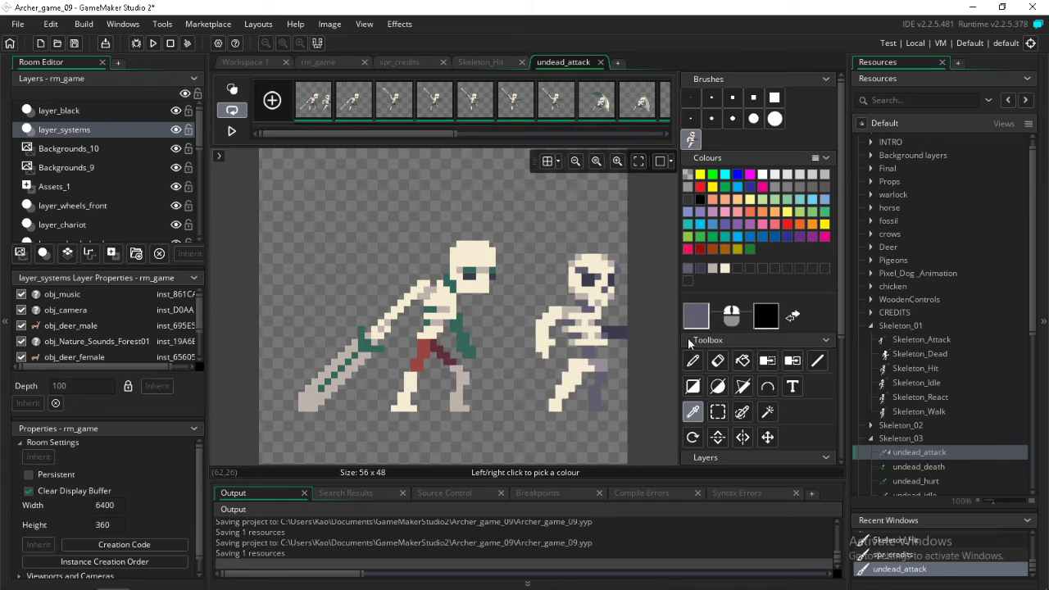
{"action": "left_click", "coordinate": [792, 360]}
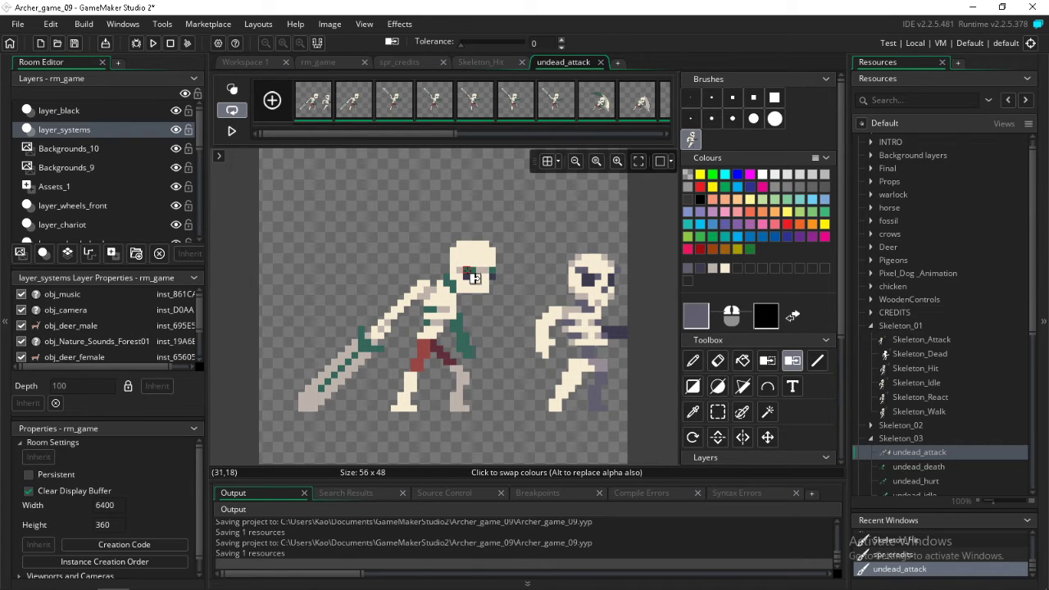
{"action": "left_click", "coordinate": [472, 274]}
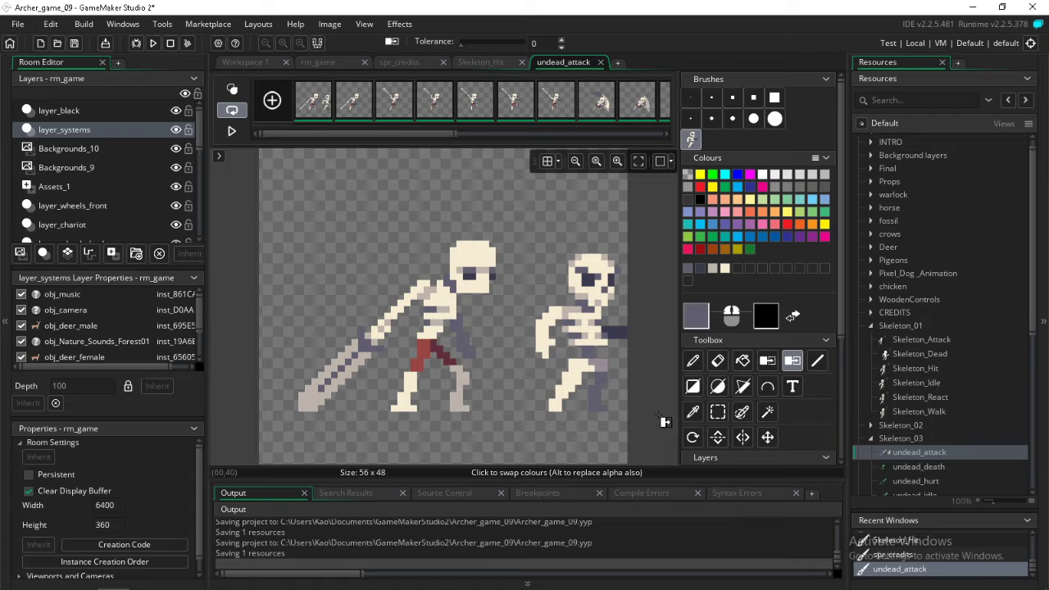
In the third undead_attack frame, select the recoloured undead with its raised sword and turn the selection into a brush
{"action": "left_click", "coordinate": [718, 412]}
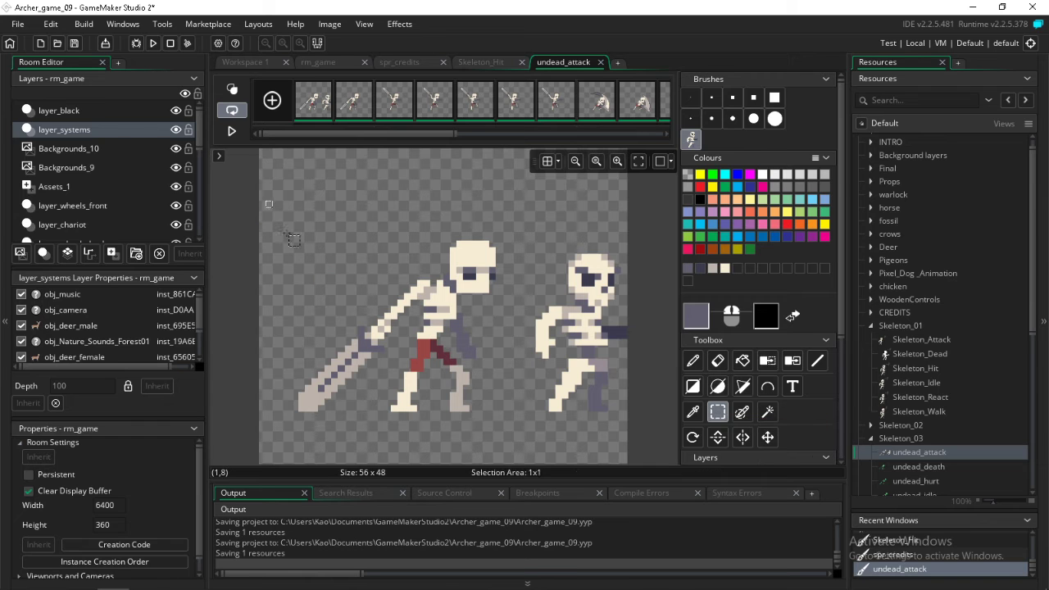
{"action": "left_click_drag", "start_coordinate": [266, 201], "coordinate": [514, 452]}
{"action": "left_click", "coordinate": [408, 87]}
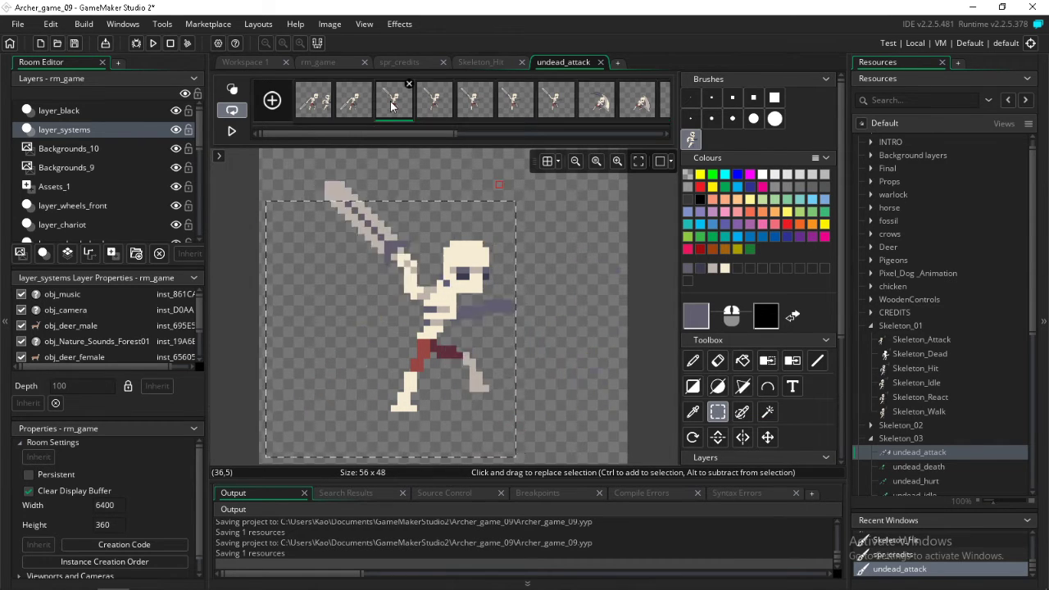
{"action": "left_click", "coordinate": [308, 158]}
{"action": "left_click_drag", "start_coordinate": [301, 165], "coordinate": [558, 446]}
{"action": "key", "text": "ctrl+b"}
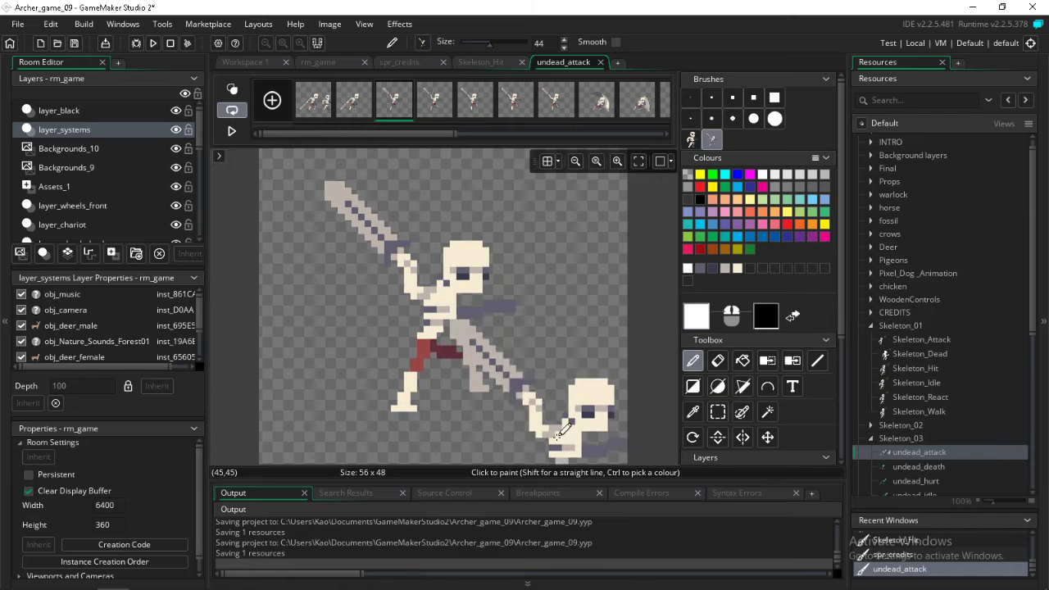
Delete the reference skeleton from the first undead_attack frame and briefly play the animation to check the recoloured frames
{"action": "left_click", "coordinate": [315, 102]}
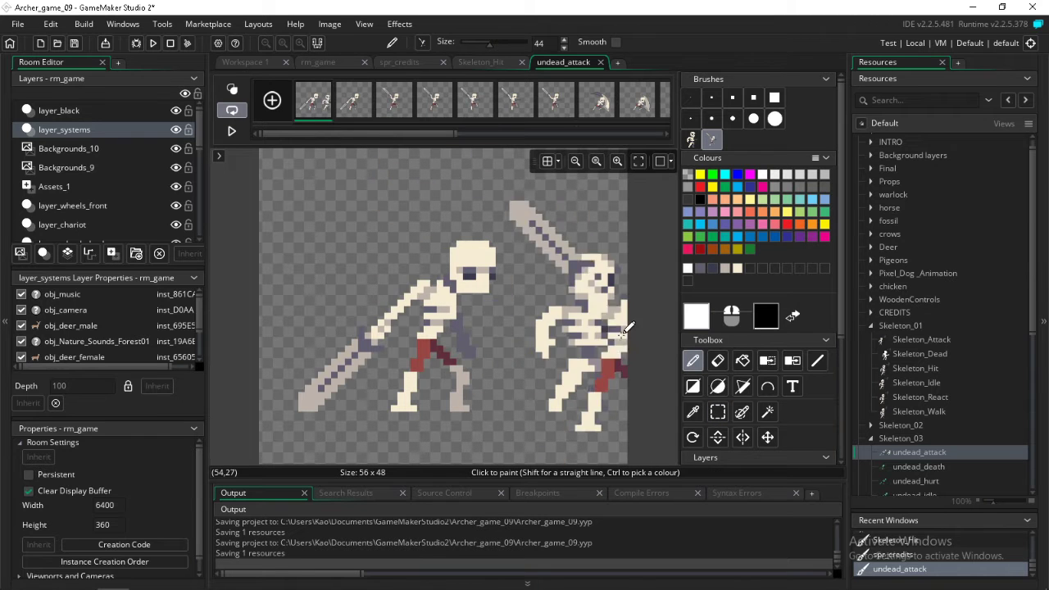
{"action": "left_click", "coordinate": [718, 411]}
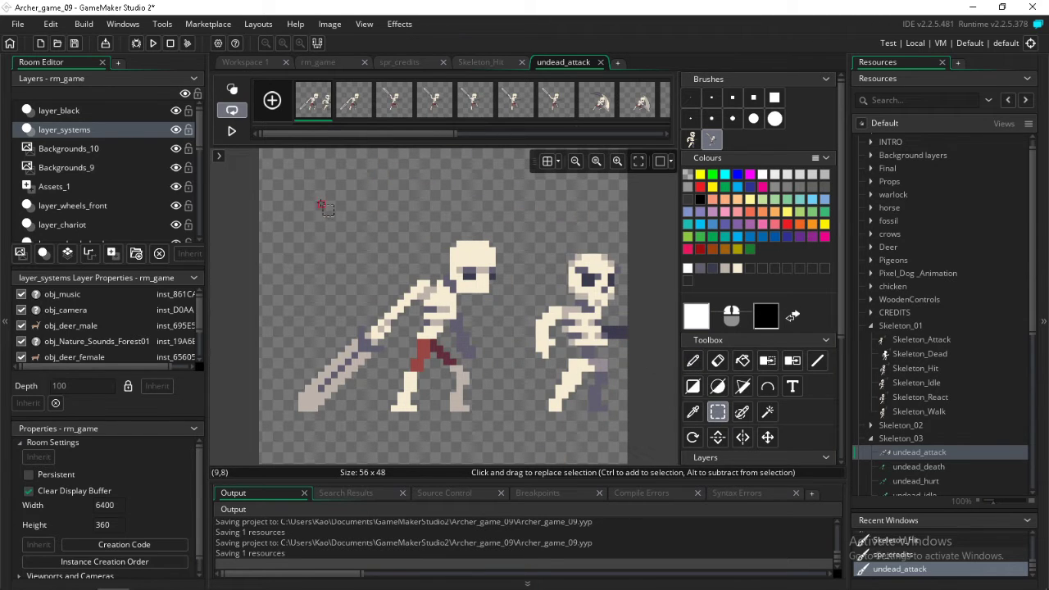
{"action": "left_click_drag", "start_coordinate": [331, 196], "coordinate": [651, 486]}
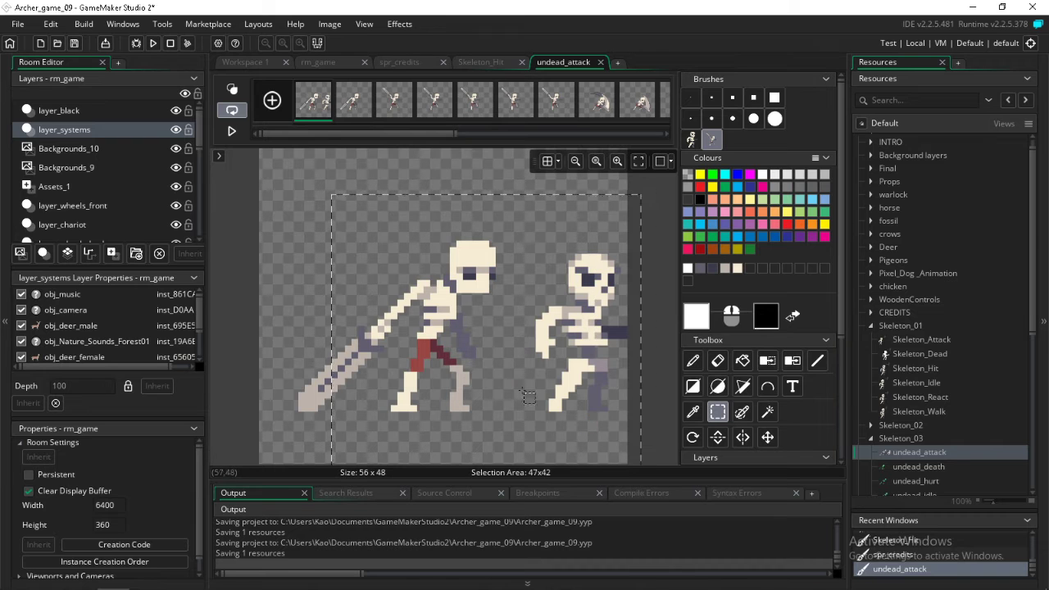
{"action": "left_click_drag", "start_coordinate": [522, 392], "coordinate": [384, 260]}
{"action": "scroll", "coordinate": [915, 479], "scroll_direction": "down", "scroll_amount": 2}
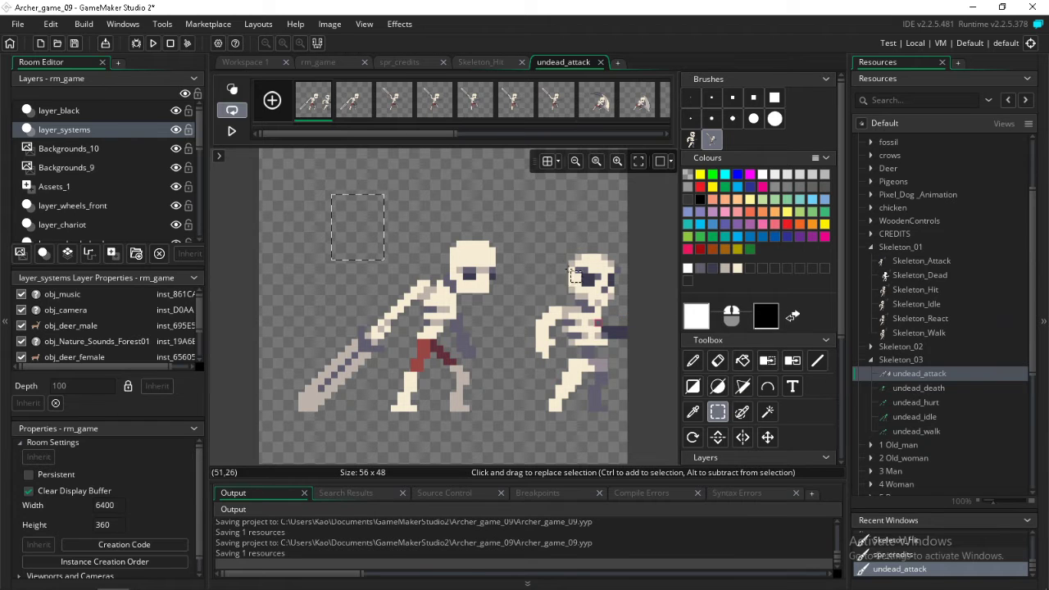
{"action": "left_click_drag", "start_coordinate": [523, 228], "coordinate": [698, 470]}
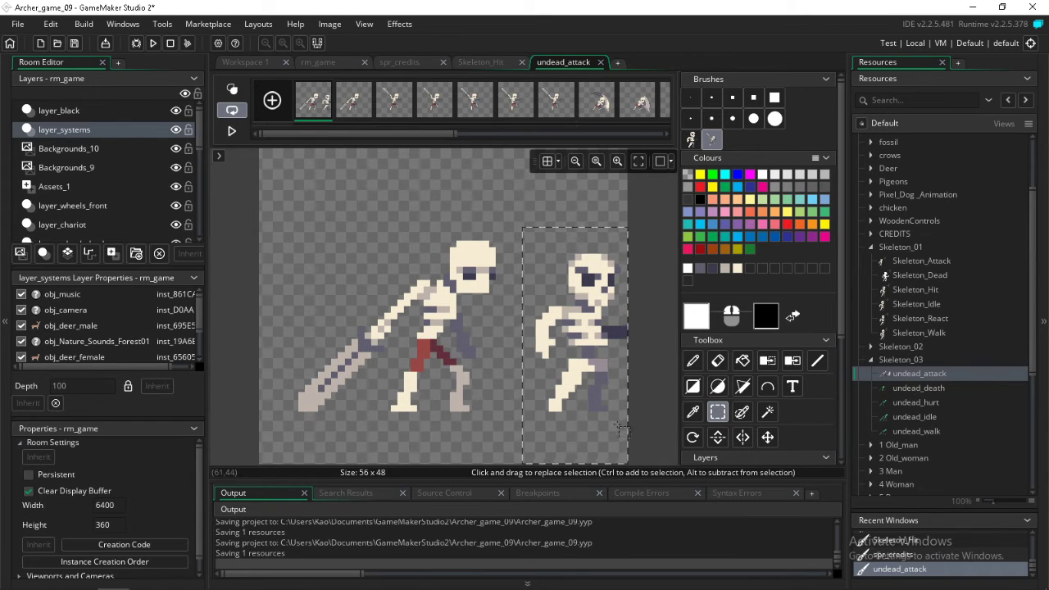
{"action": "key", "text": "Delete"}
{"action": "left_click", "coordinate": [227, 132]}
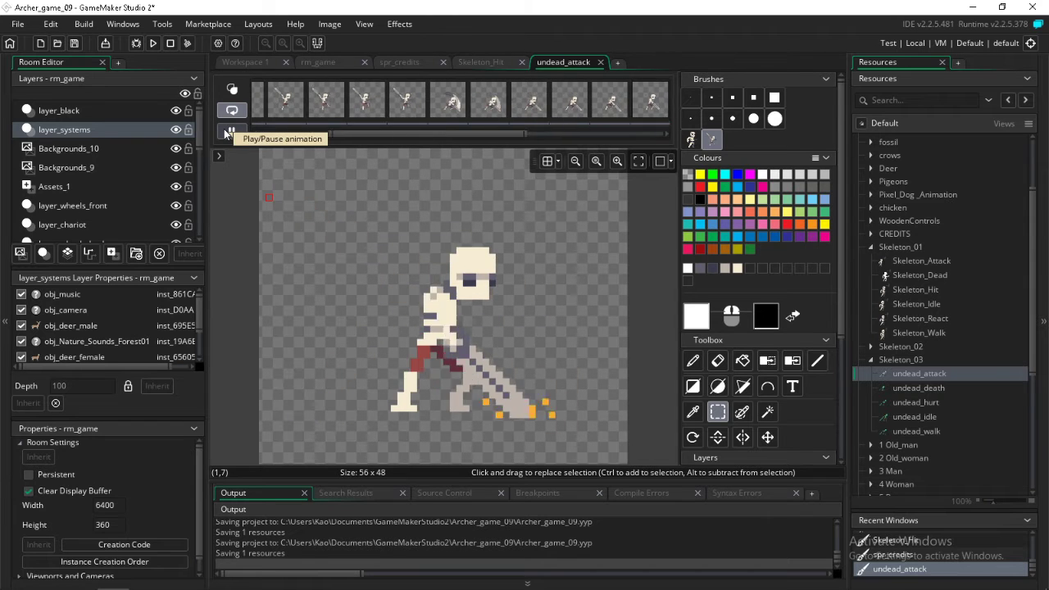
{"action": "left_click", "coordinate": [226, 131]}
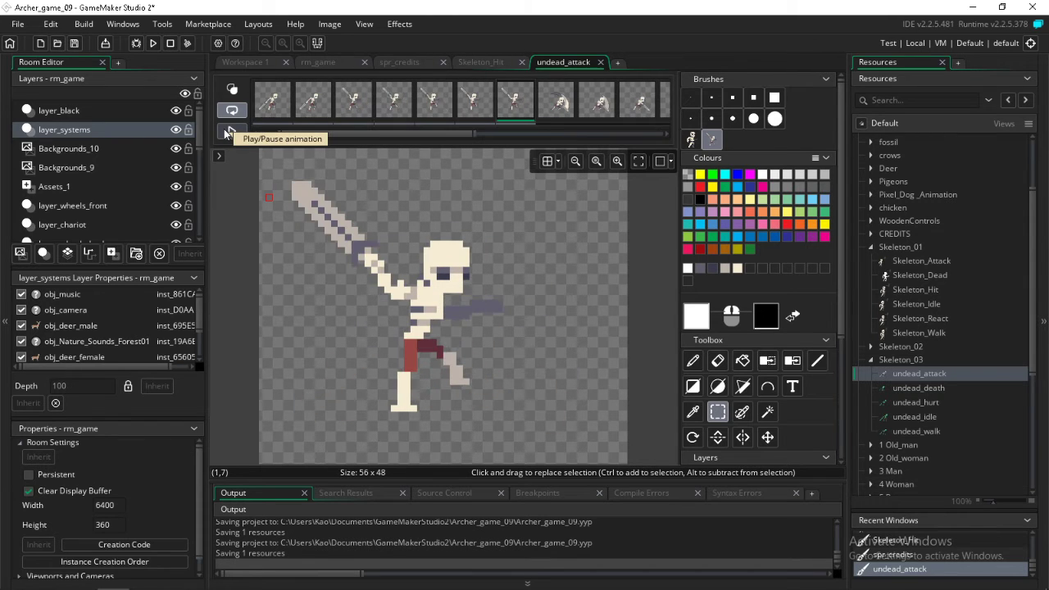
Open the first frame of undead_death for image editing and select all of its frames
{"action": "double_click", "coordinate": [918, 391]}
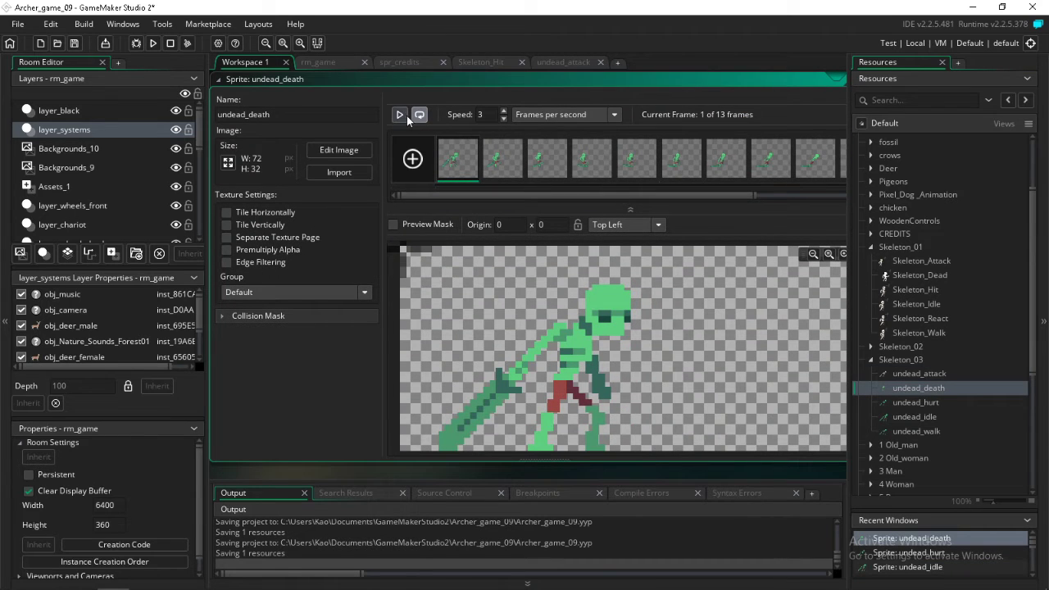
{"action": "double_click", "coordinate": [466, 160]}
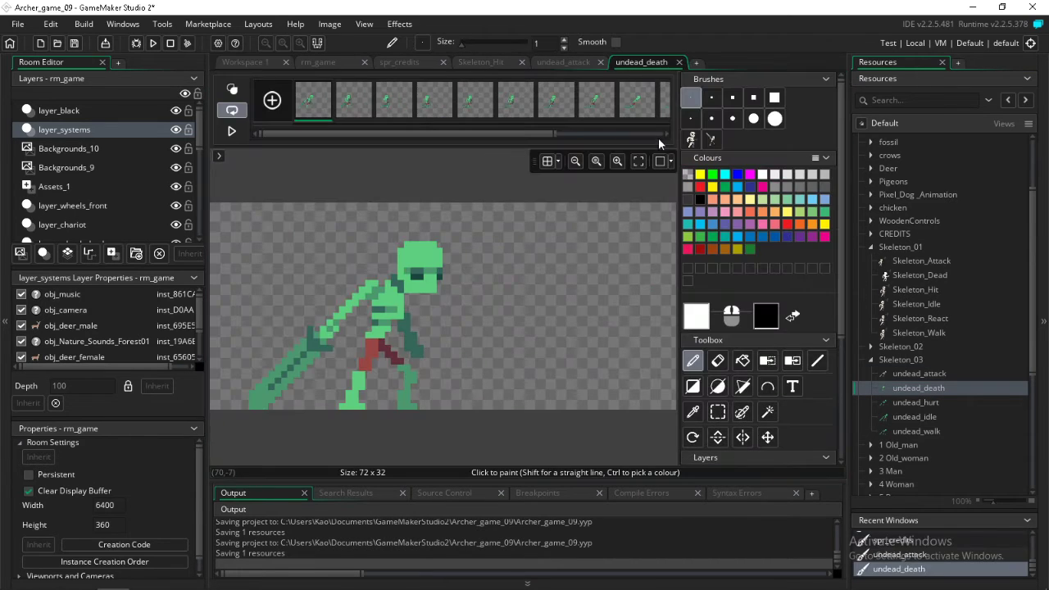
{"action": "left_click_drag", "start_coordinate": [477, 131], "coordinate": [394, 137]}
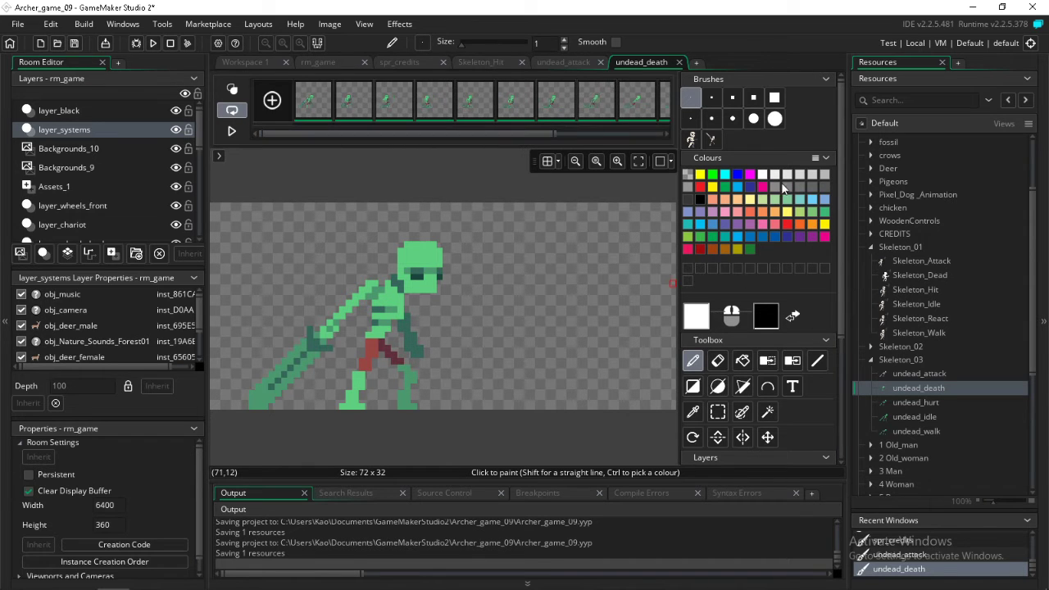
Try to stamp the reference skeleton brush beside the undead in all undead_death frames, and undo it
{"action": "left_click", "coordinate": [693, 139]}
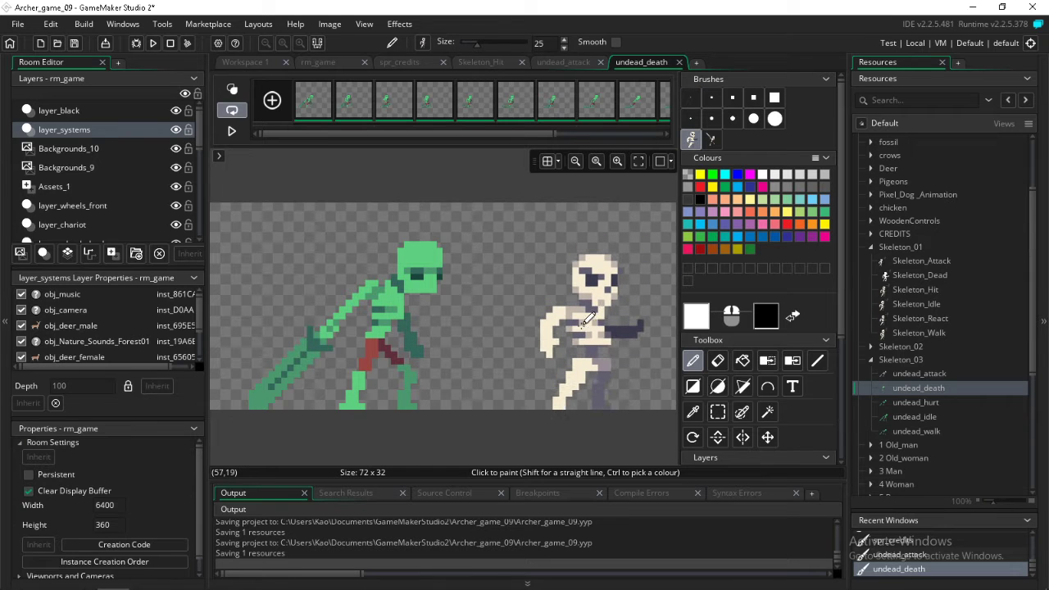
{"action": "left_click", "coordinate": [592, 332]}
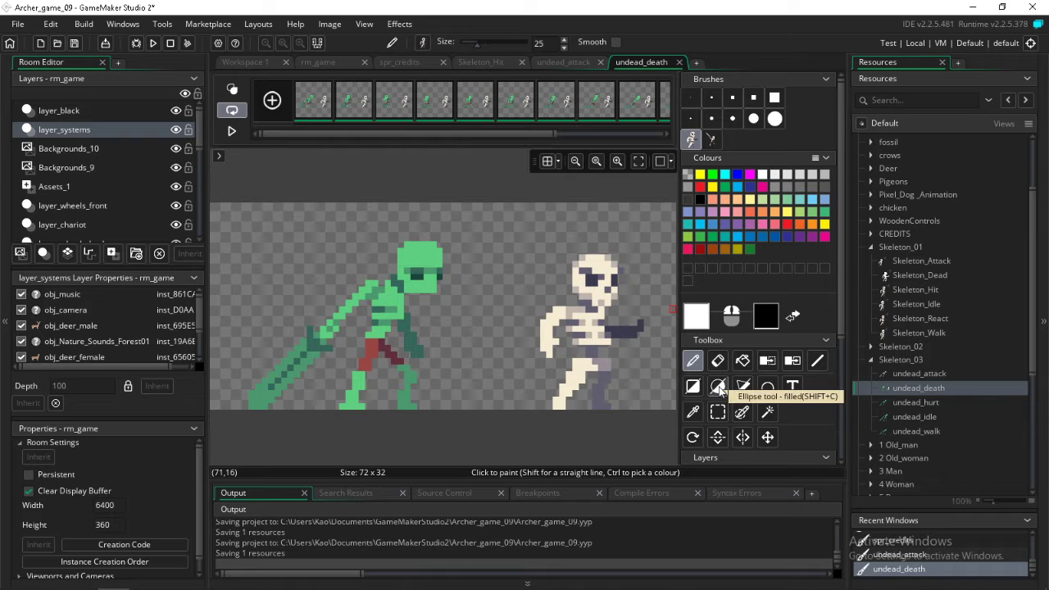
{"action": "key", "text": "ctrl+z"}
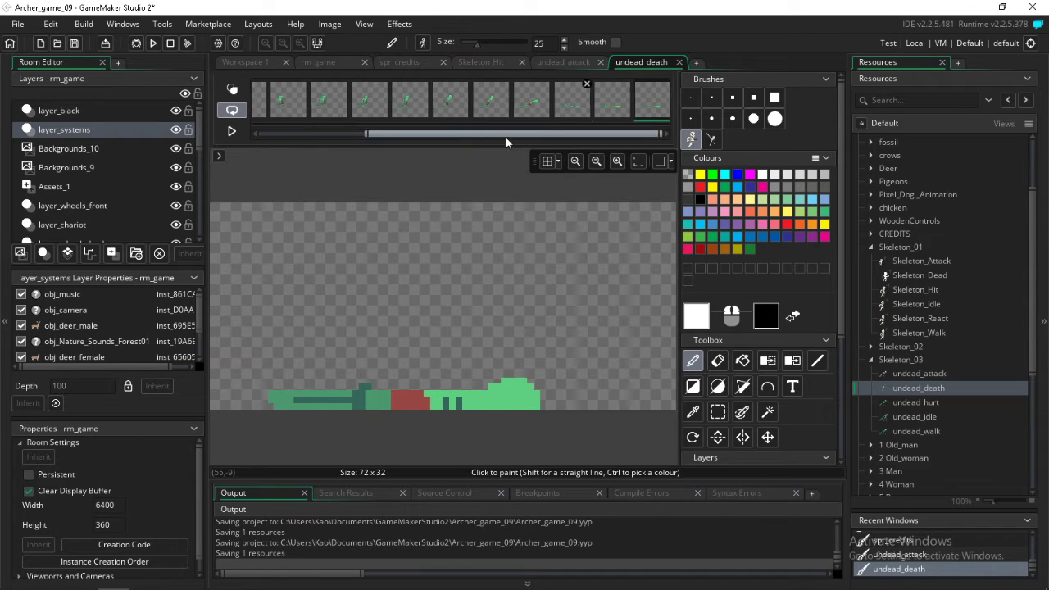
Stamp the reference skeleton beside the green undead in the first undead_death frame only and reselect all frames
{"action": "left_click_drag", "start_coordinate": [507, 137], "coordinate": [393, 136]}
{"action": "left_click", "coordinate": [318, 104]}
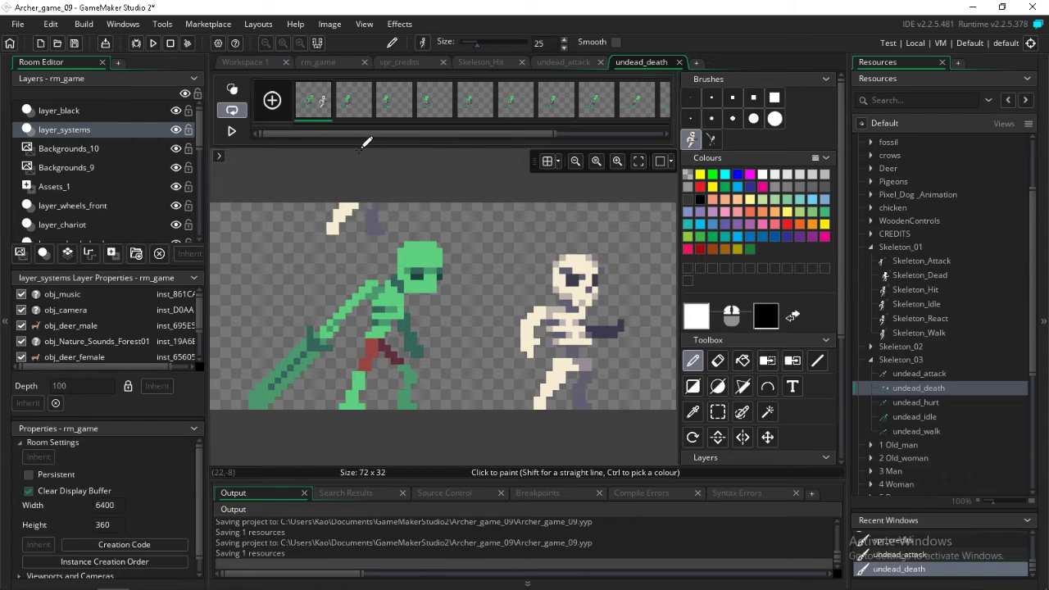
{"action": "left_click_drag", "start_coordinate": [359, 133], "coordinate": [630, 137]}
{"action": "left_click", "coordinate": [639, 109], "text": "shift"}
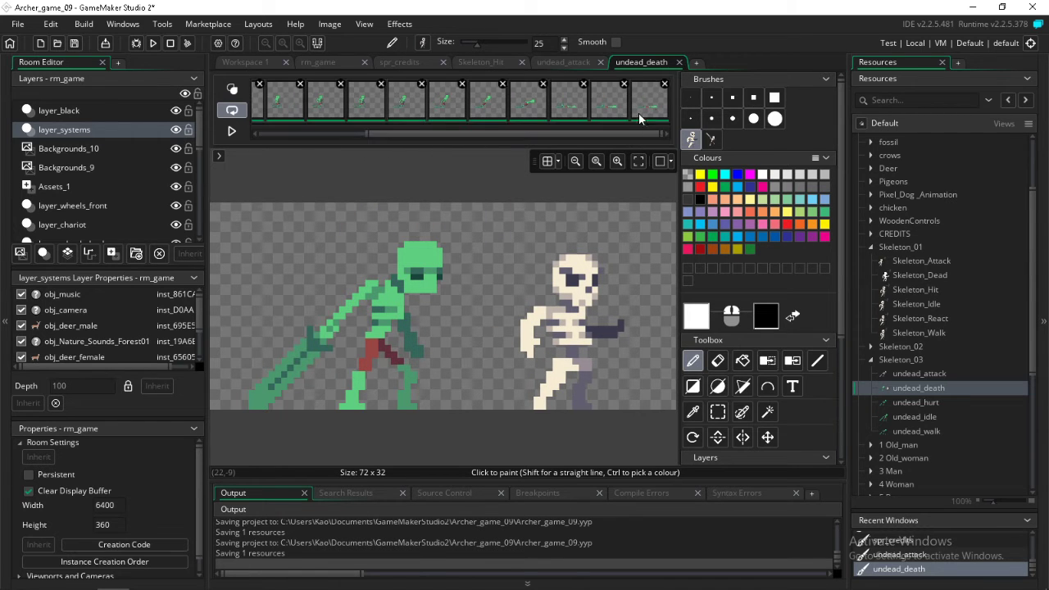
{"action": "left_click_drag", "start_coordinate": [562, 134], "coordinate": [362, 137]}
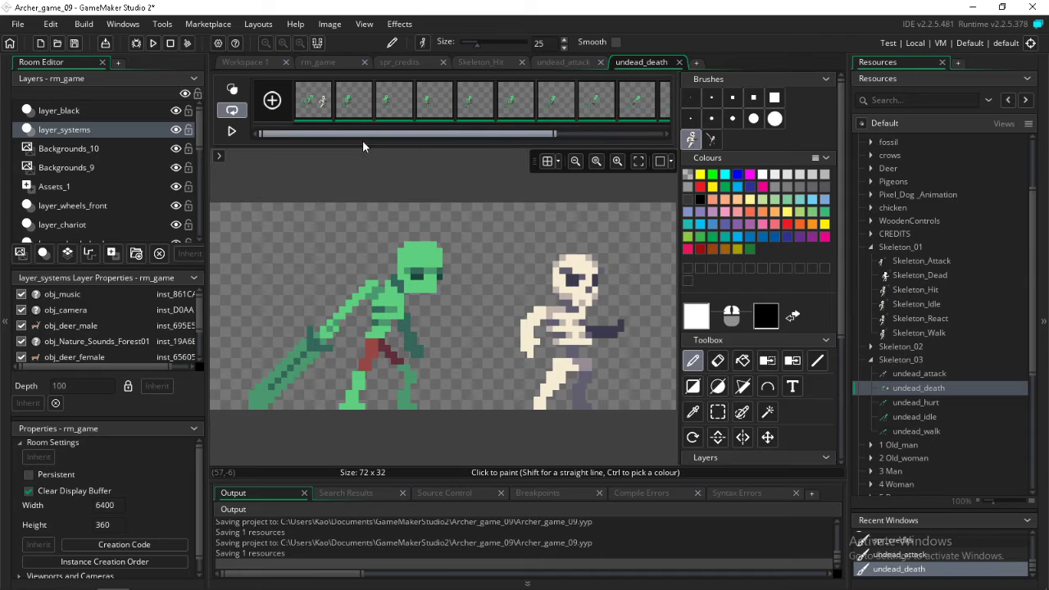
Sample the cream of the reference skeleton's skull and replace the undead's bright green with it in all undead_death frames
{"action": "left_click", "coordinate": [692, 412]}
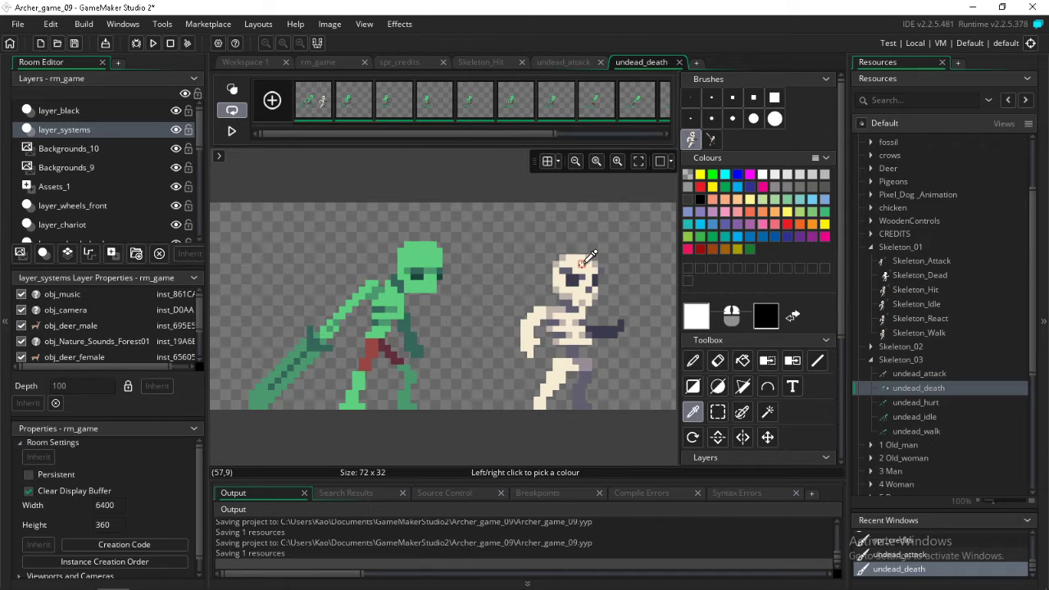
{"action": "left_click", "coordinate": [581, 263]}
{"action": "left_click", "coordinate": [791, 360]}
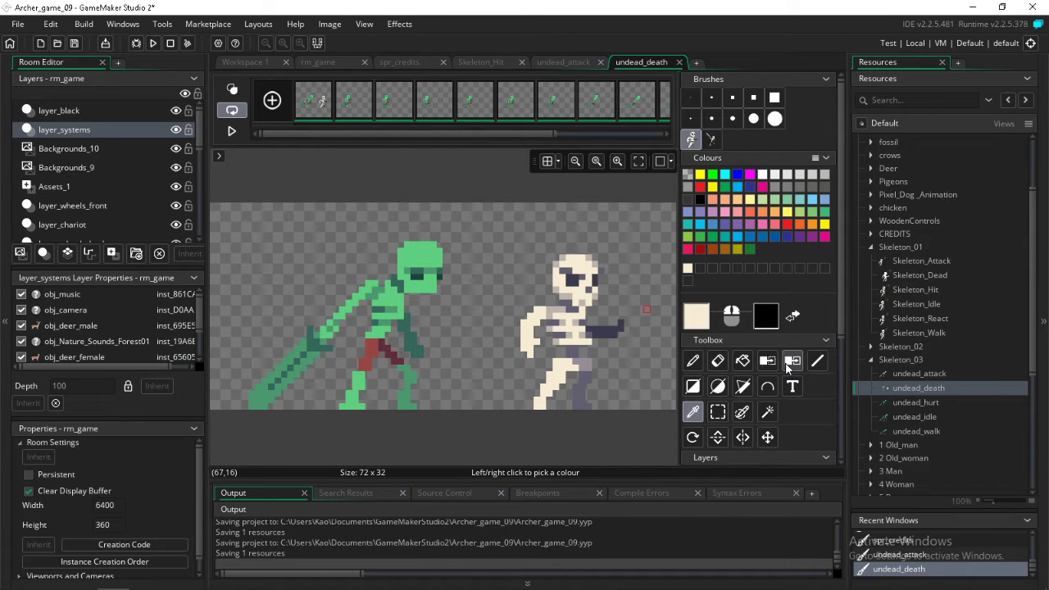
{"action": "left_click", "coordinate": [419, 260]}
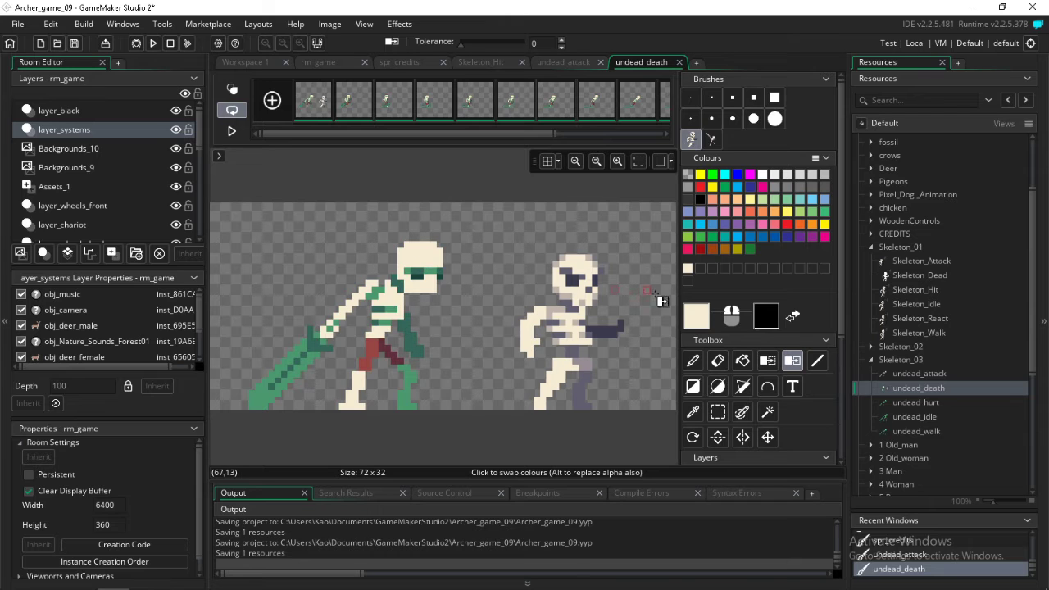
Sample the greyish beige of the reference skeleton's shoulder and replace the undead's medium green with it in all undead_death frames
{"action": "left_click", "coordinate": [693, 412]}
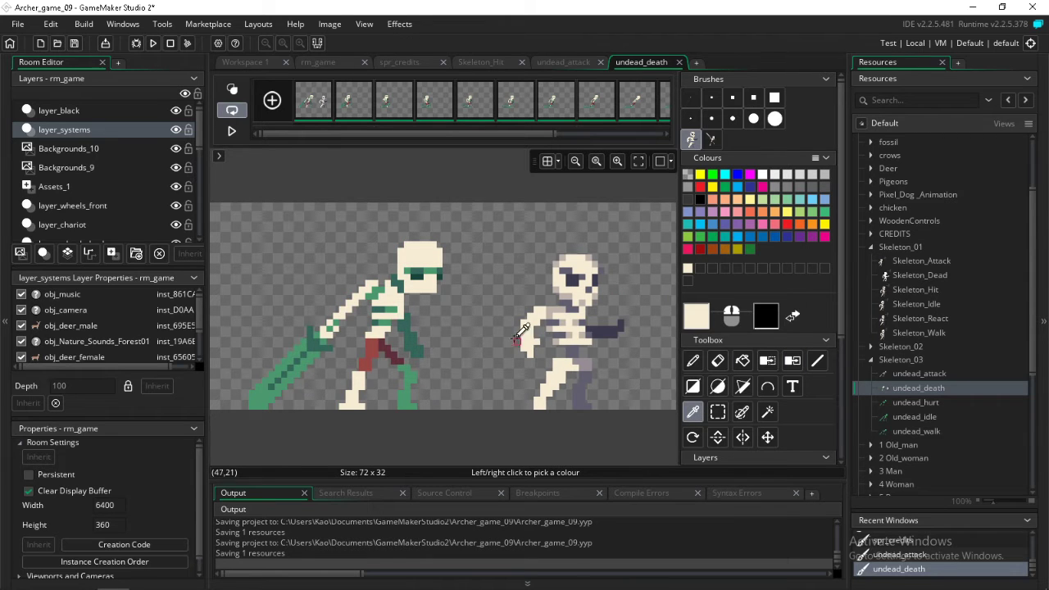
{"action": "left_click", "coordinate": [556, 307]}
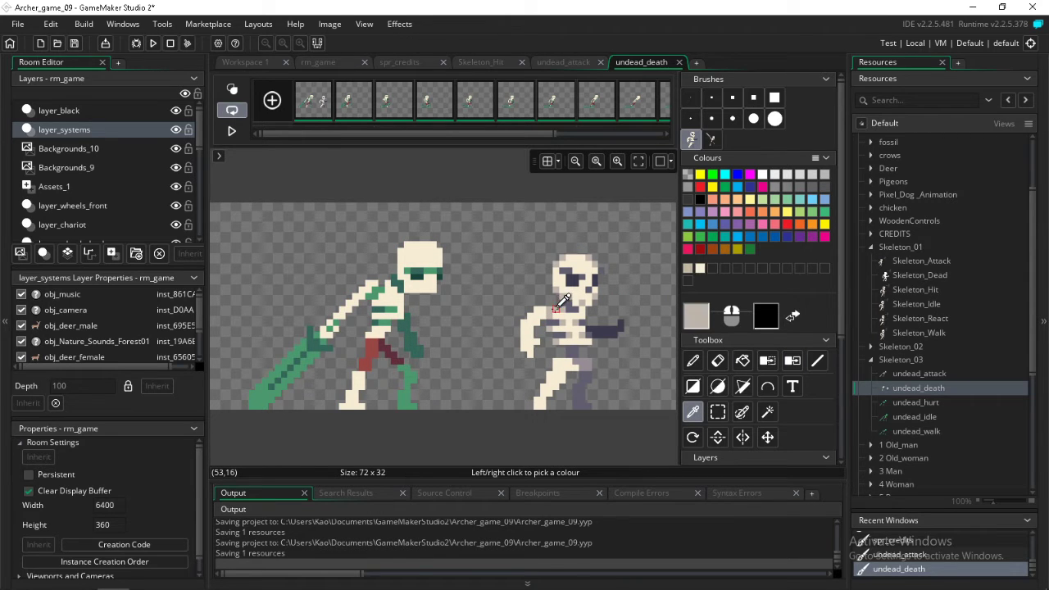
{"action": "left_click", "coordinate": [769, 367]}
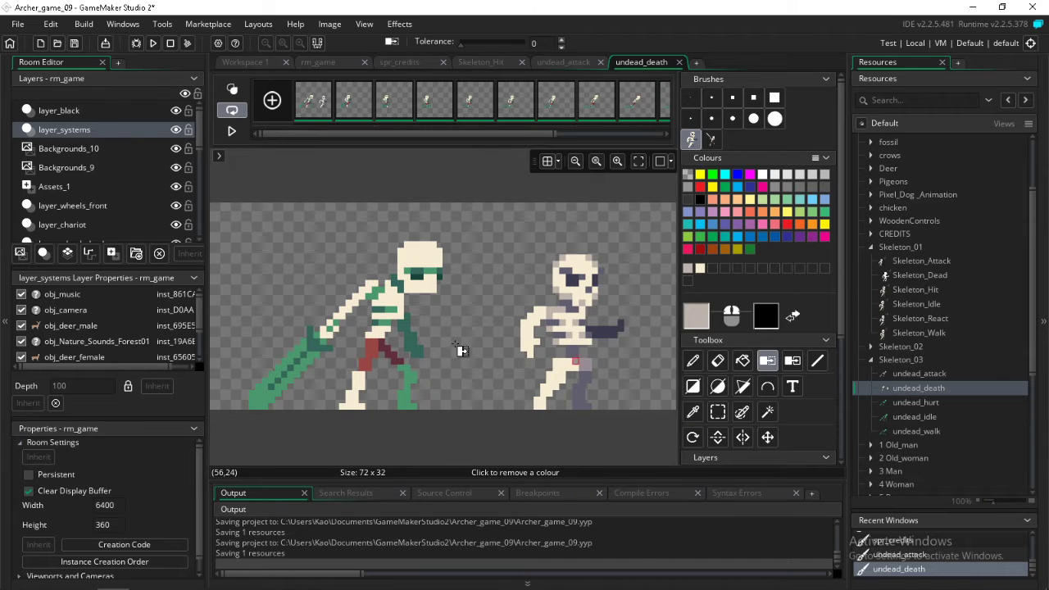
{"action": "left_click", "coordinate": [792, 363]}
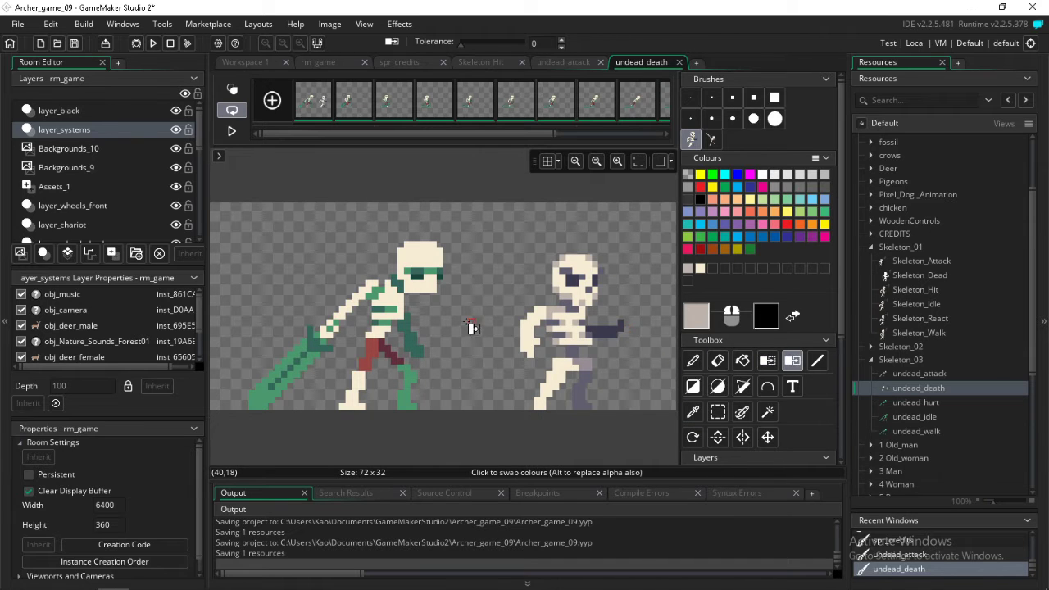
{"action": "left_click", "coordinate": [384, 297]}
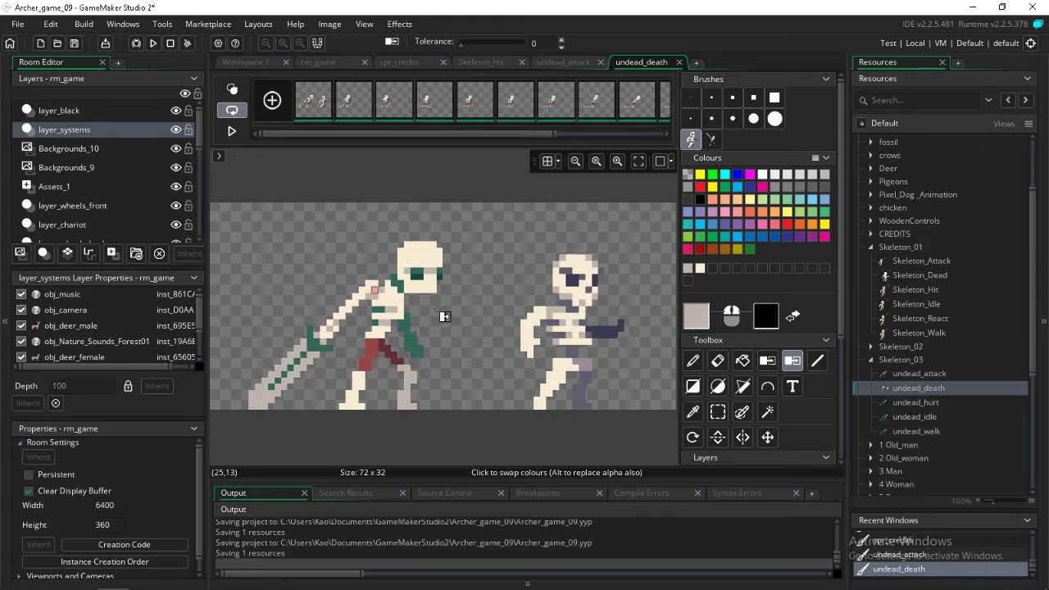
Sample the dark navy of the reference skeleton's eye socket and replace the darkest green in the undead_death eyes with it
{"action": "left_click", "coordinate": [692, 412]}
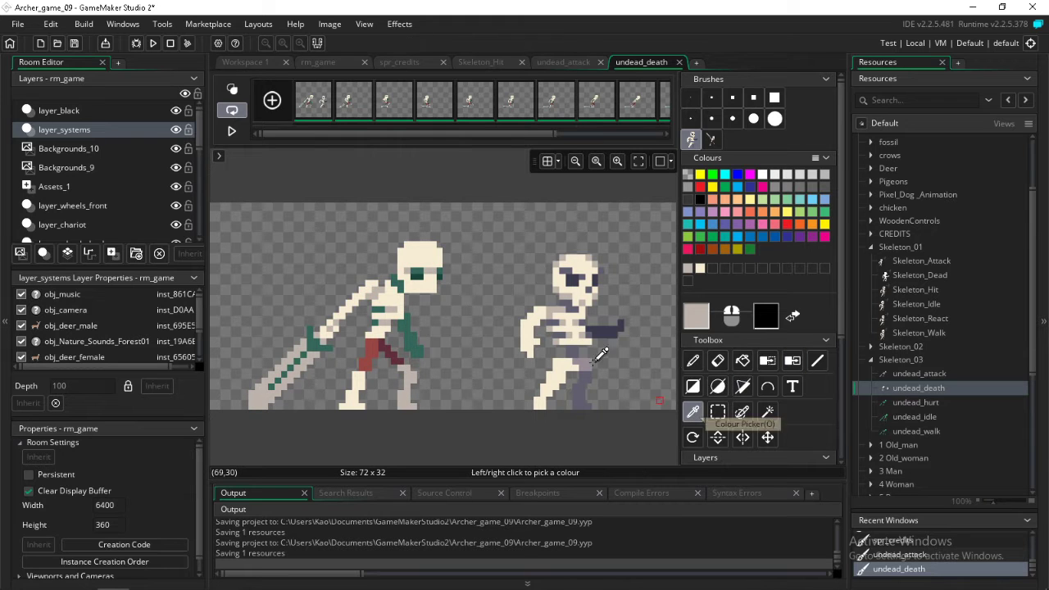
{"action": "left_click", "coordinate": [578, 281]}
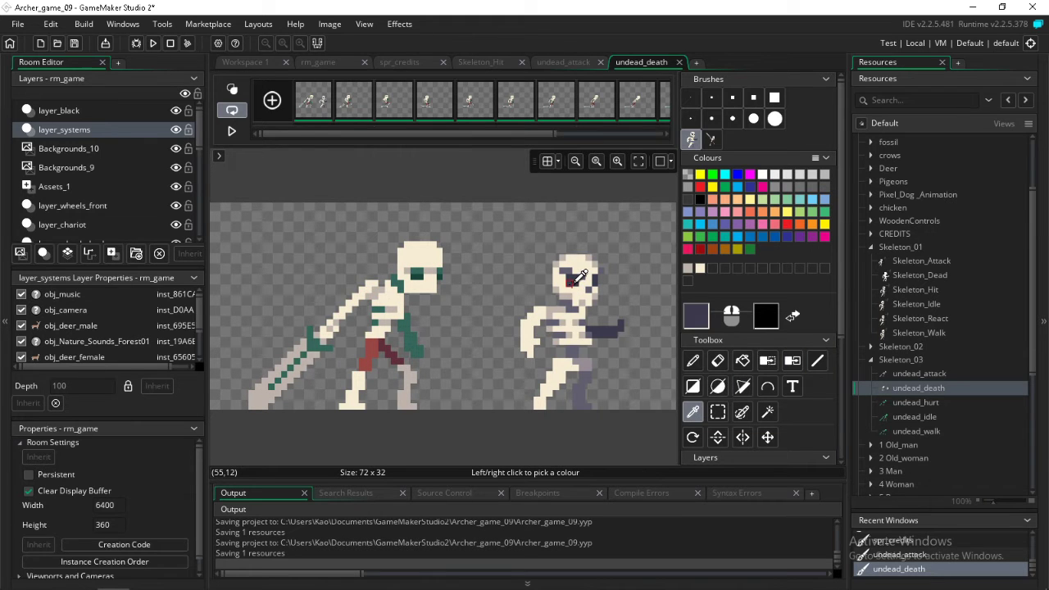
{"action": "left_click", "coordinate": [791, 361]}
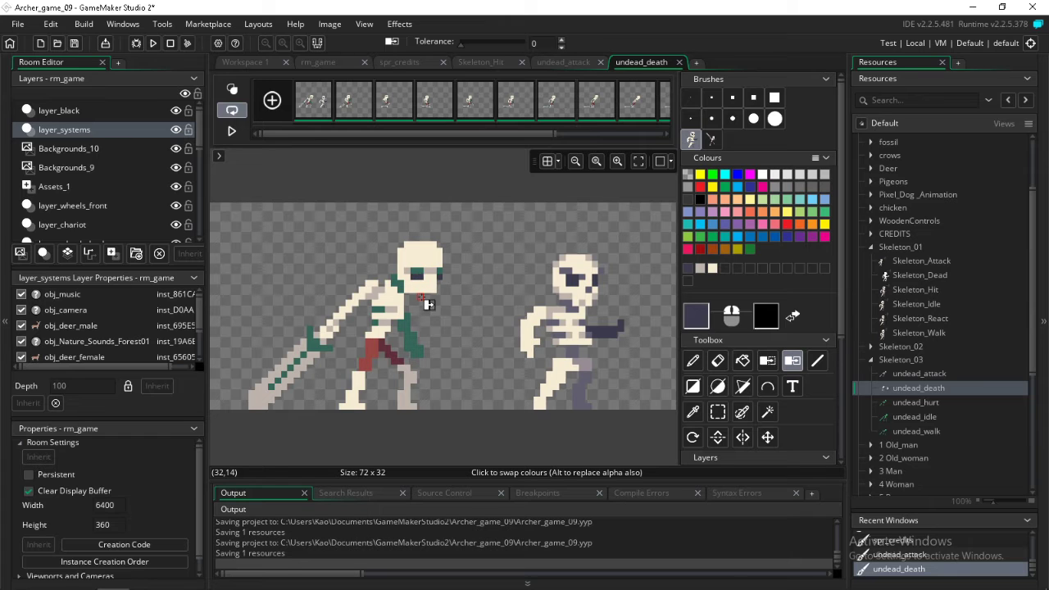
Sample the grey-purple above the reference skeleton's eye and replace the remaining dark green with it in all undead_death frames
{"action": "left_click", "coordinate": [693, 411]}
{"action": "left_click", "coordinate": [565, 274]}
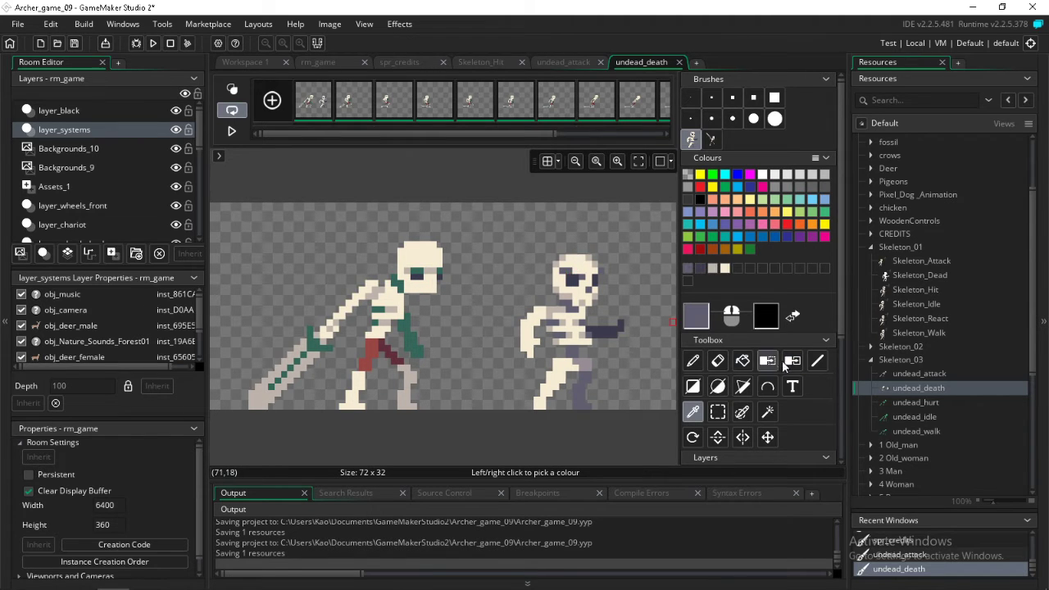
{"action": "left_click", "coordinate": [791, 361]}
{"action": "left_click", "coordinate": [419, 276]}
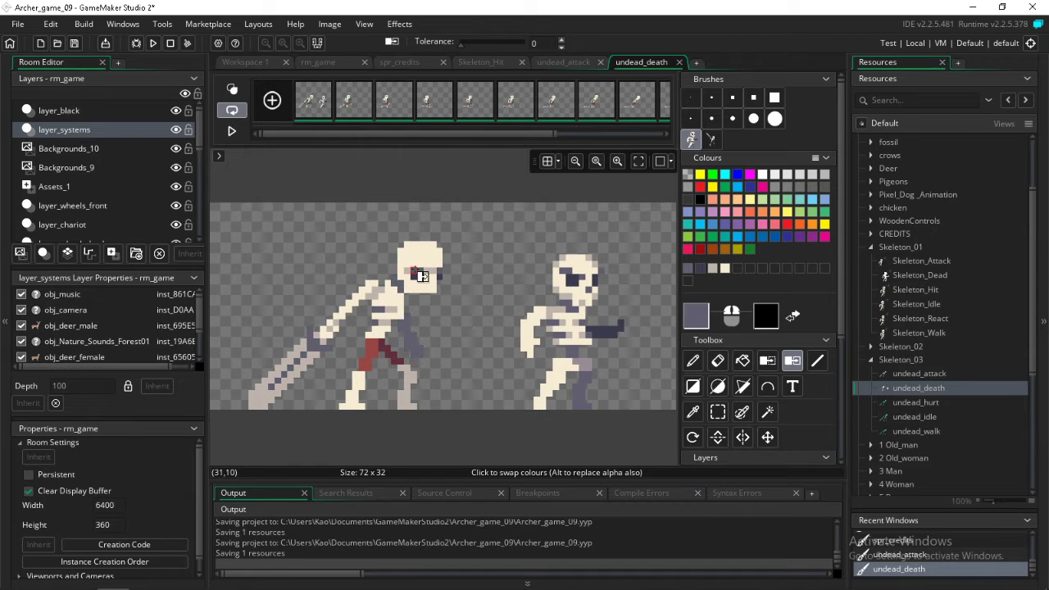
Select the reference skeleton beside the recoloured undead in undead_death and delete it
{"action": "left_click", "coordinate": [717, 412]}
{"action": "left_click_drag", "start_coordinate": [501, 236], "coordinate": [647, 411]}
{"action": "key", "text": "Delete"}
Open the first frame of undead_hurt for image editing
{"action": "double_click", "coordinate": [917, 401]}
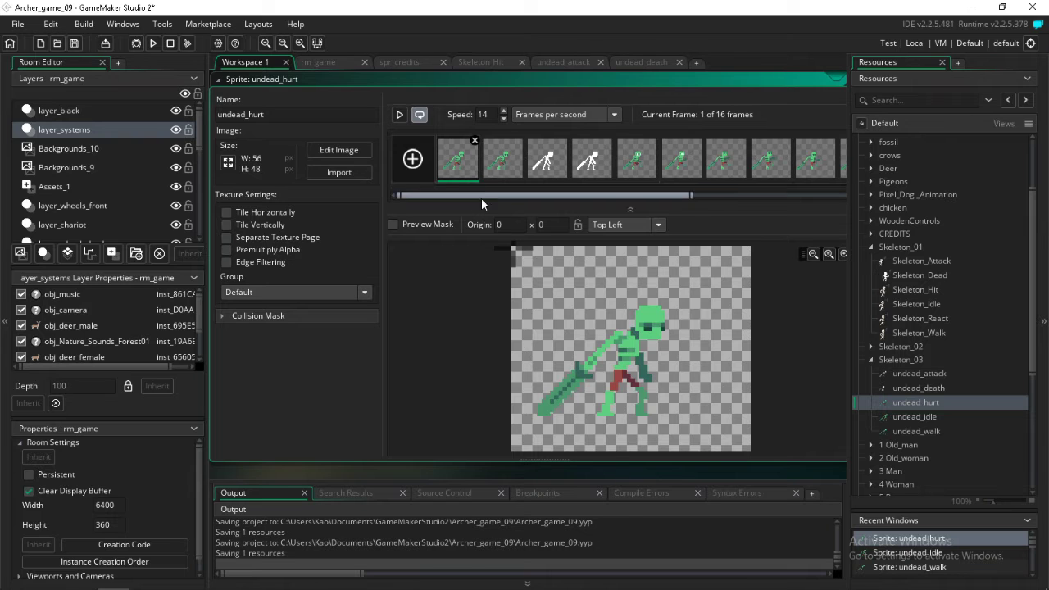
{"action": "mouse_move", "coordinate": [481, 198]}
{"action": "left_mouse_down"}
{"action": "mouse_move", "coordinate": [673, 197]}
{"action": "mouse_move", "coordinate": [469, 210]}
{"action": "left_mouse_up"}
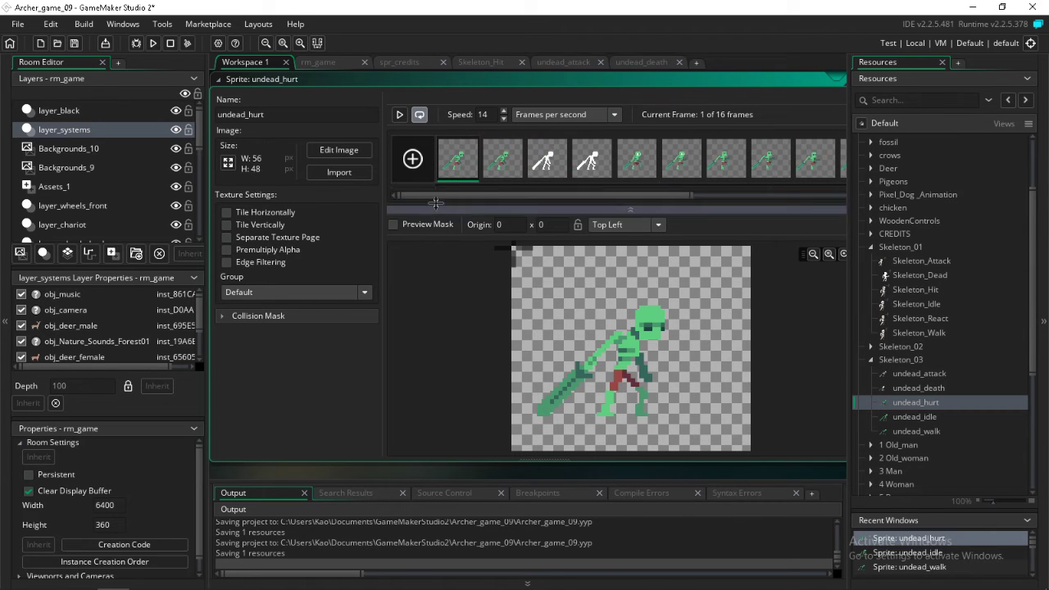
{"action": "double_click", "coordinate": [462, 170]}
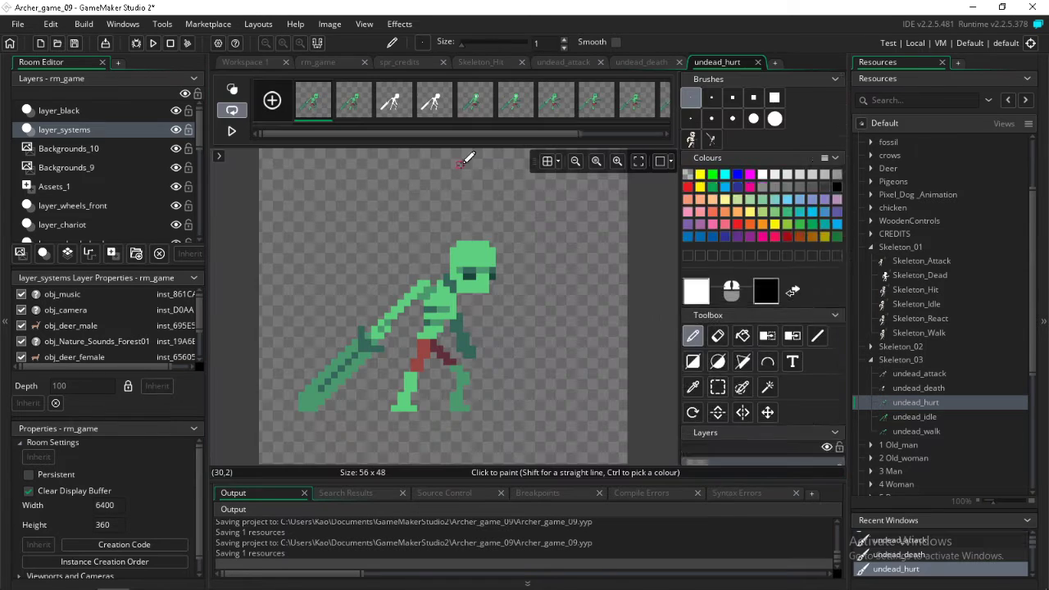
Stamp the reference skeleton beside the green undead in the first undead_hurt frame and select all frames
{"action": "left_click", "coordinate": [691, 140]}
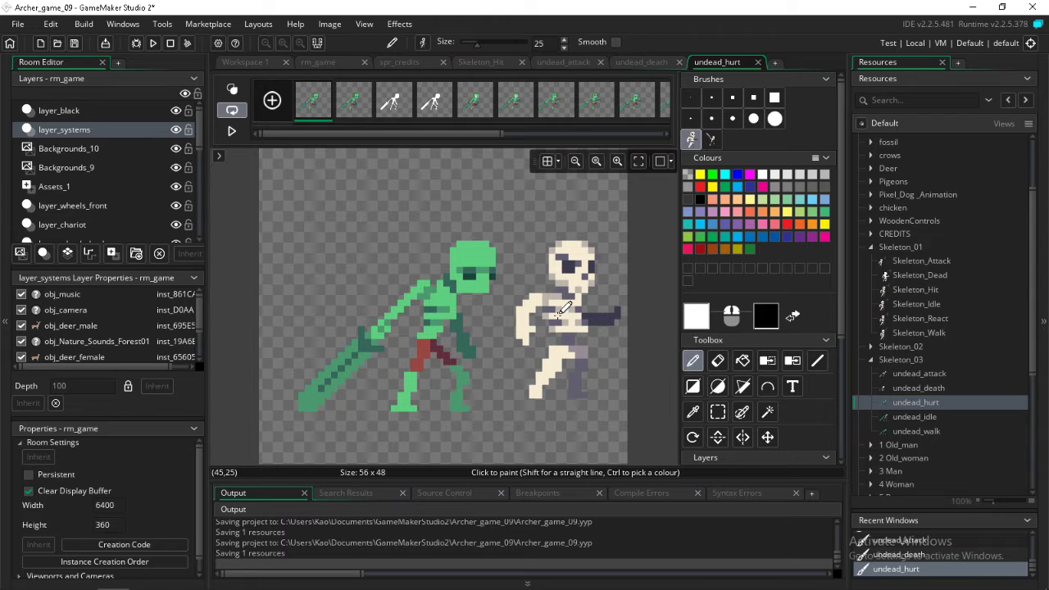
{"action": "left_click_drag", "start_coordinate": [399, 134], "coordinate": [701, 151]}
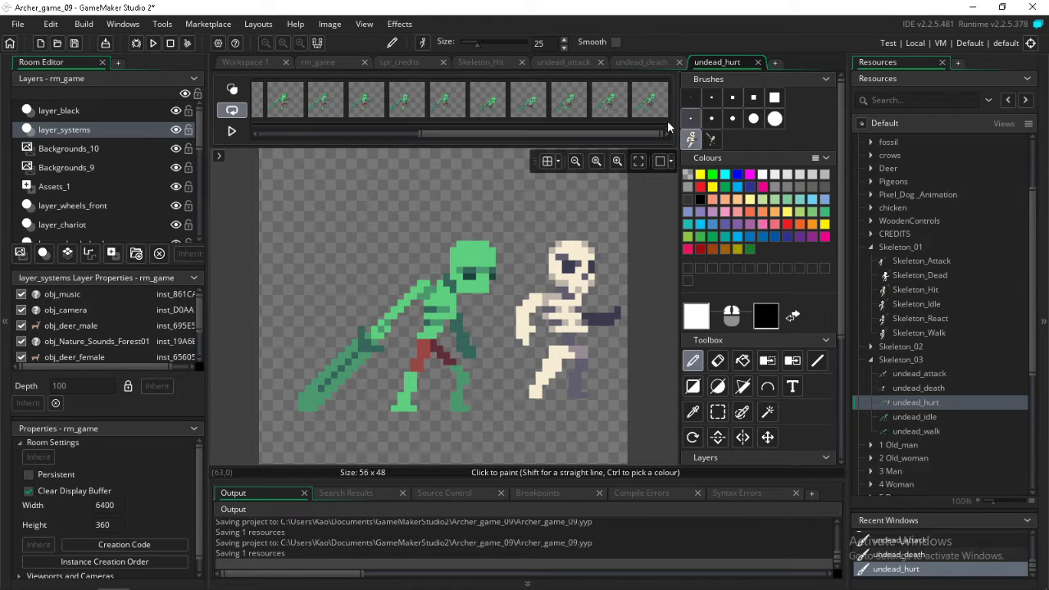
{"action": "left_click", "coordinate": [654, 116], "text": "shift"}
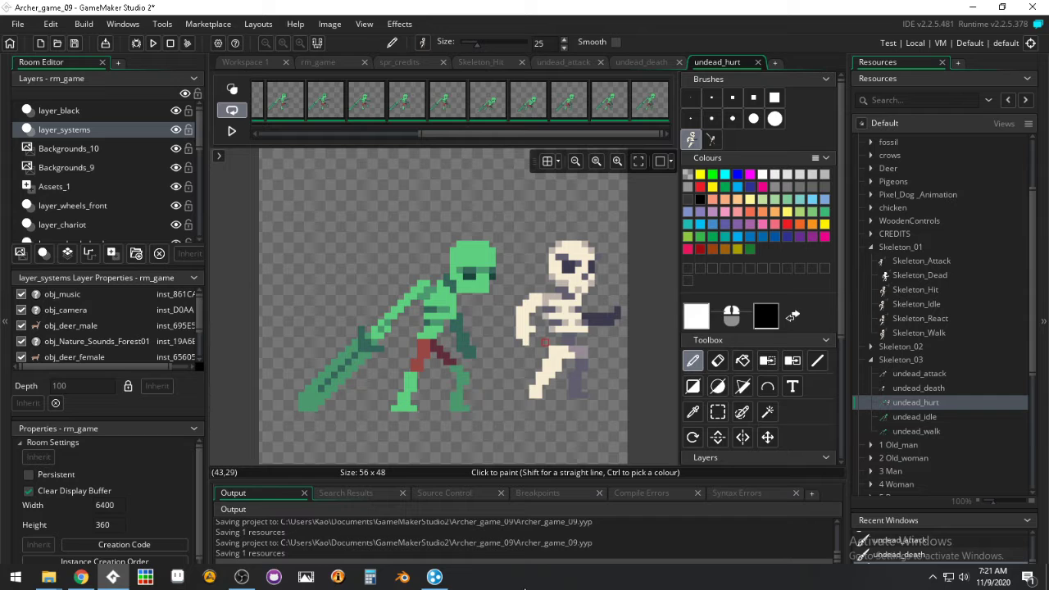
Sample the cream from the reference skeleton's skull and replace the light green with it in all undead_hurt frames
{"action": "left_click", "coordinate": [692, 412]}
{"action": "left_click", "coordinate": [580, 250]}
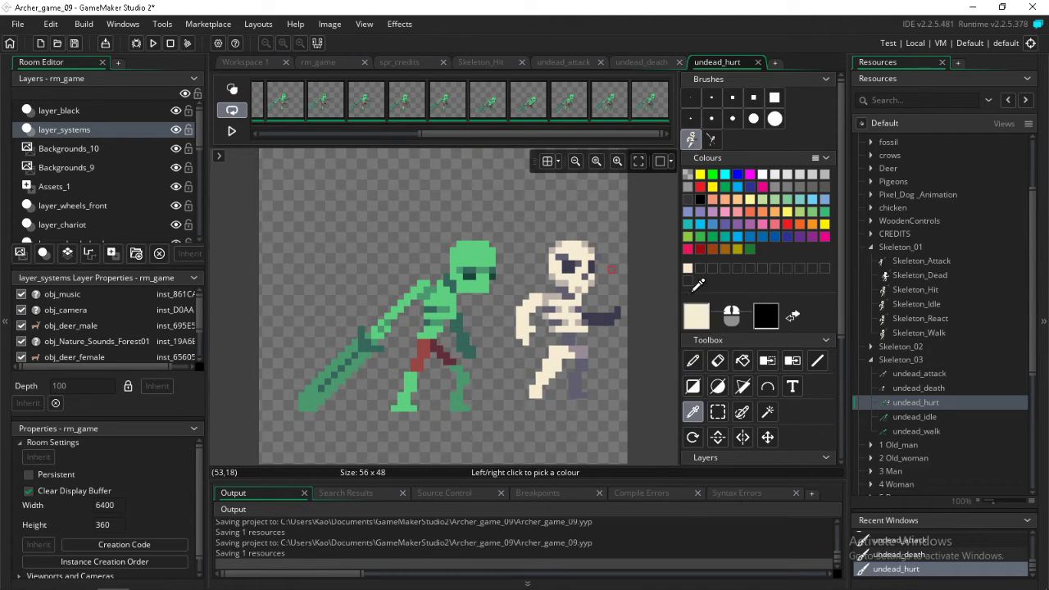
{"action": "left_click", "coordinate": [793, 362]}
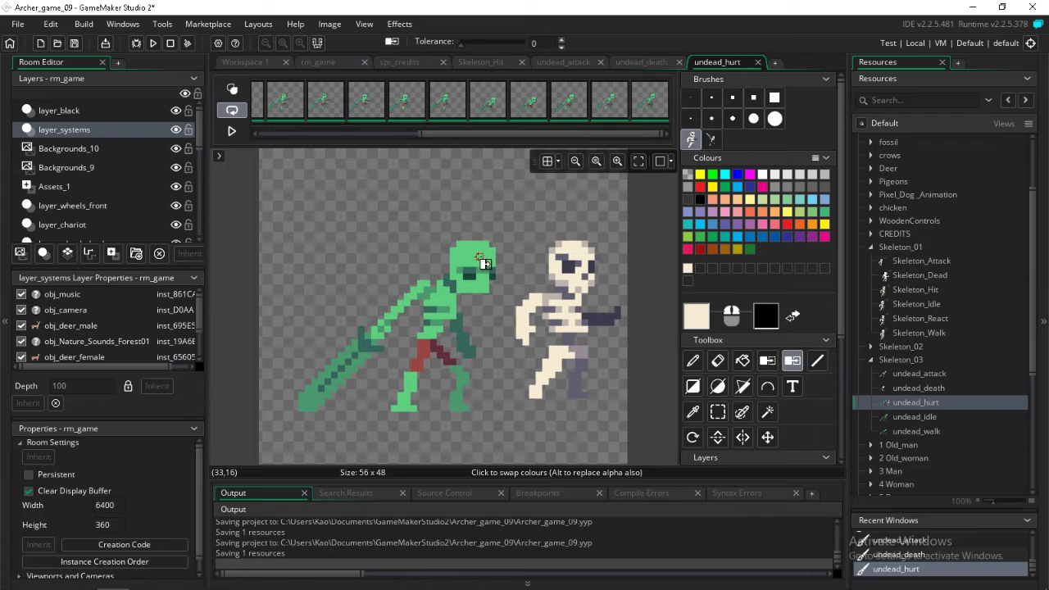
{"action": "left_click", "coordinate": [474, 258]}
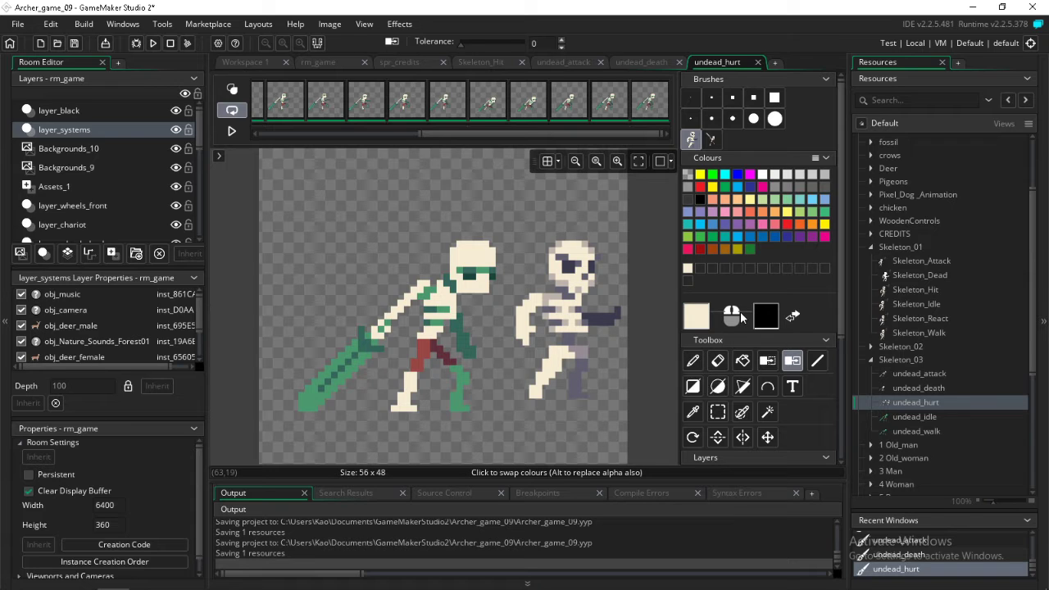
Sample the beige-grey from the reference skeleton's shoulder and replace the medium green of the sword and rear leg in all undead_hurt frames
{"action": "left_click", "coordinate": [692, 411]}
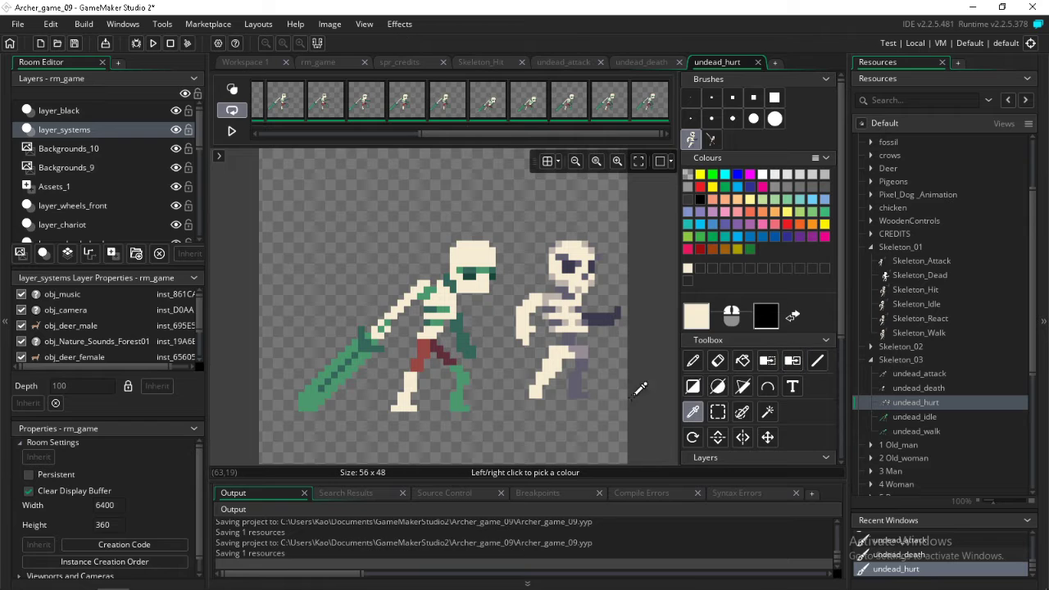
{"action": "left_click", "coordinate": [552, 293]}
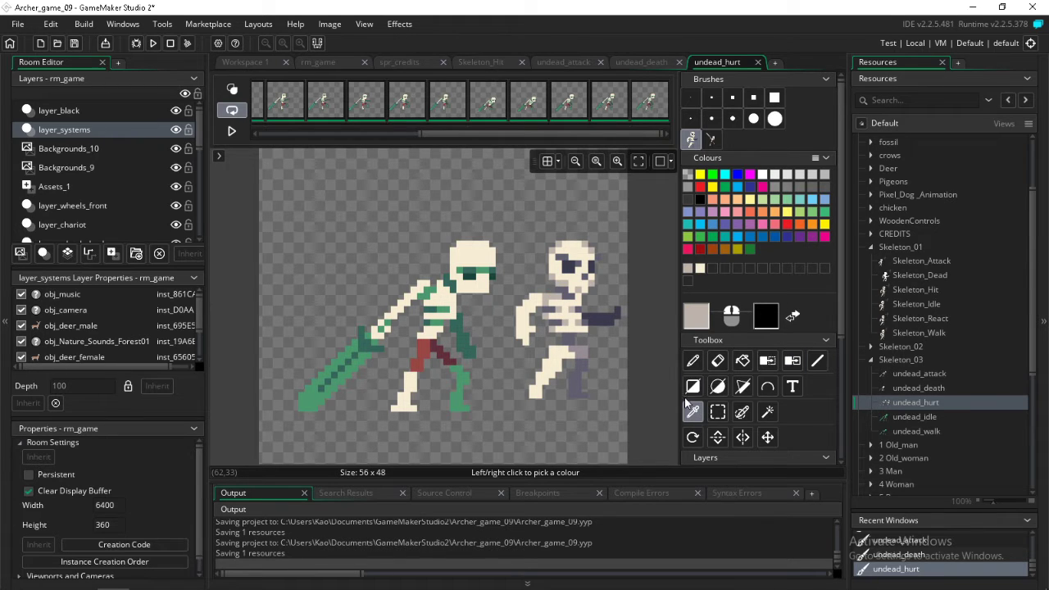
{"action": "left_click", "coordinate": [791, 360]}
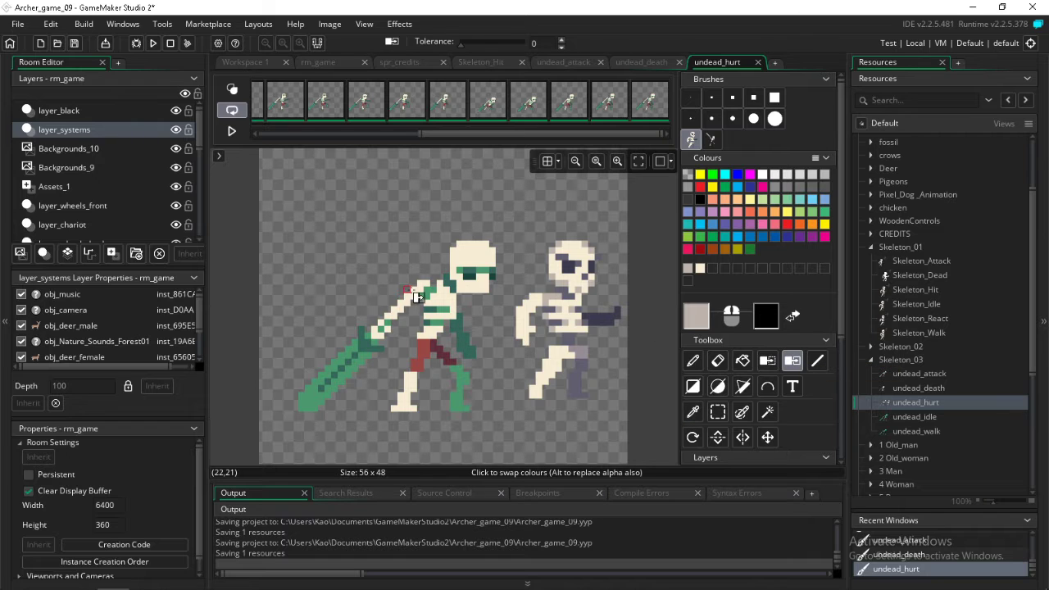
{"action": "left_click", "coordinate": [369, 340]}
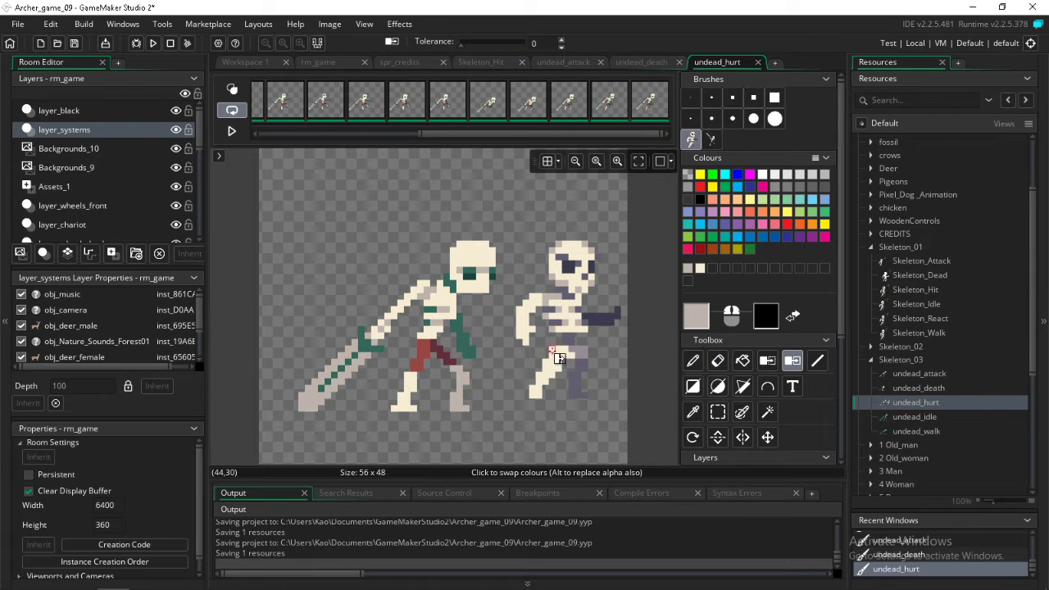
Sample the grey-purple between the reference skeleton's ribs and replace the dark green with it in all undead_hurt frames
{"action": "left_click", "coordinate": [693, 411]}
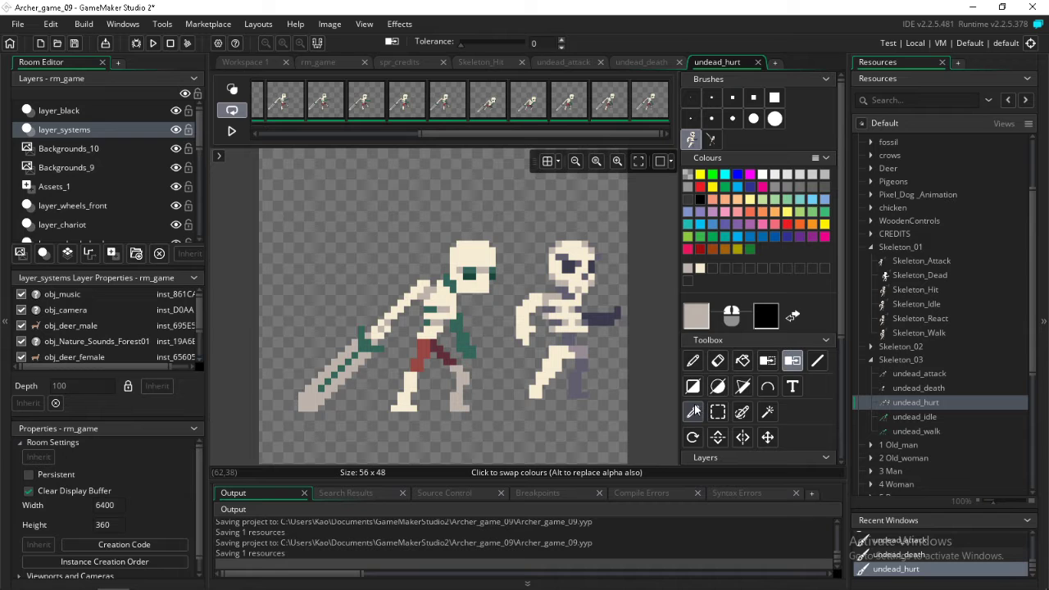
{"action": "left_click", "coordinate": [563, 317]}
{"action": "left_click", "coordinate": [791, 360]}
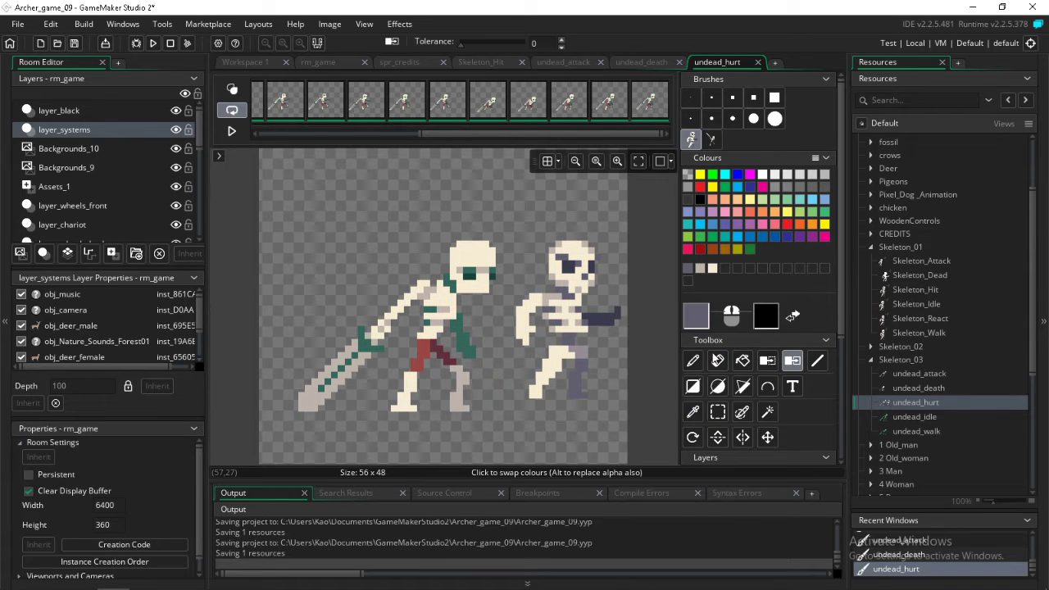
{"action": "left_click", "coordinate": [429, 315]}
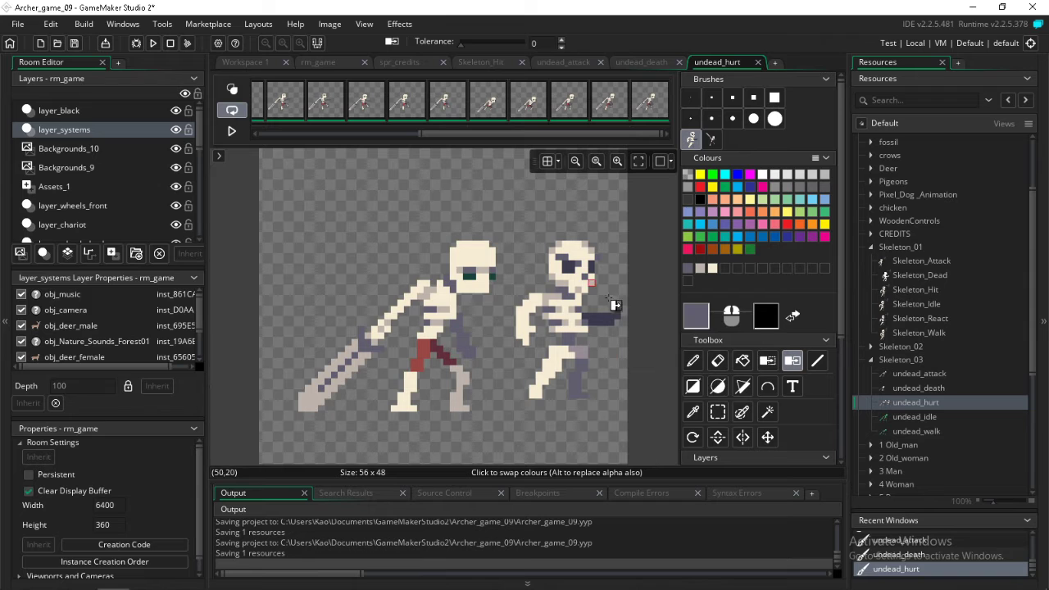
Sample the dark purple from the reference skeleton's eye and replace the darkest green of the undead's eyes in all undead_hurt frames
{"action": "left_click", "coordinate": [693, 411]}
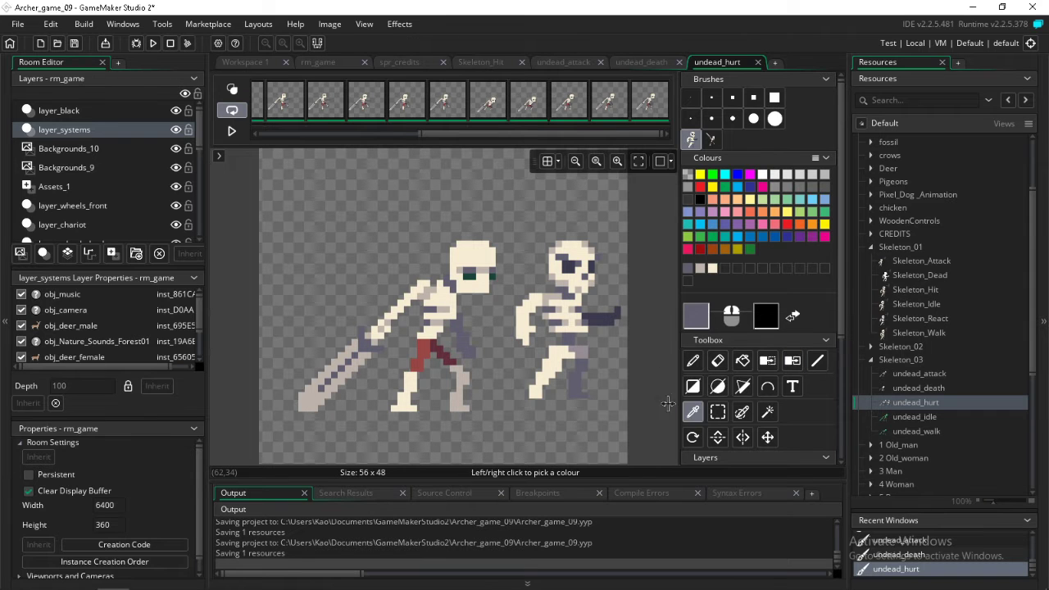
{"action": "left_click", "coordinate": [578, 264]}
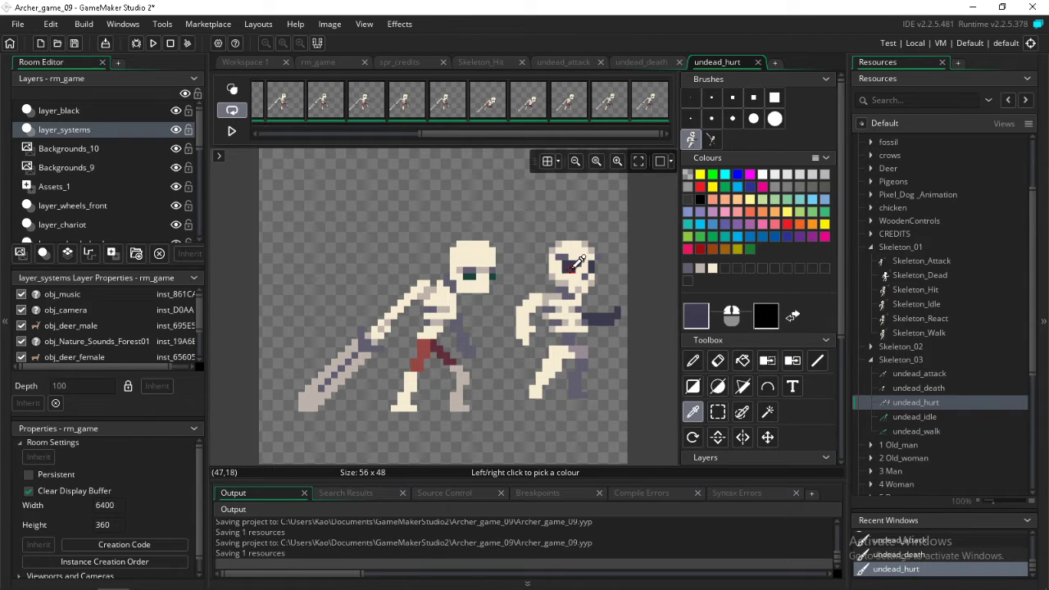
{"action": "left_click", "coordinate": [791, 362]}
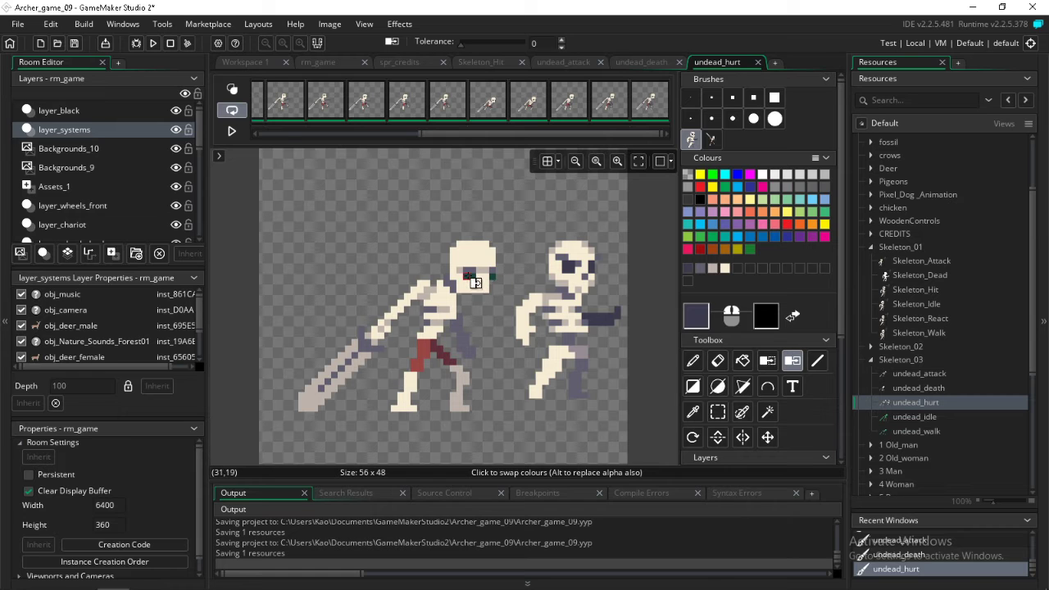
Select the reference skeleton beside the recoloured undead in undead_hurt and delete it
{"action": "left_click", "coordinate": [718, 412]}
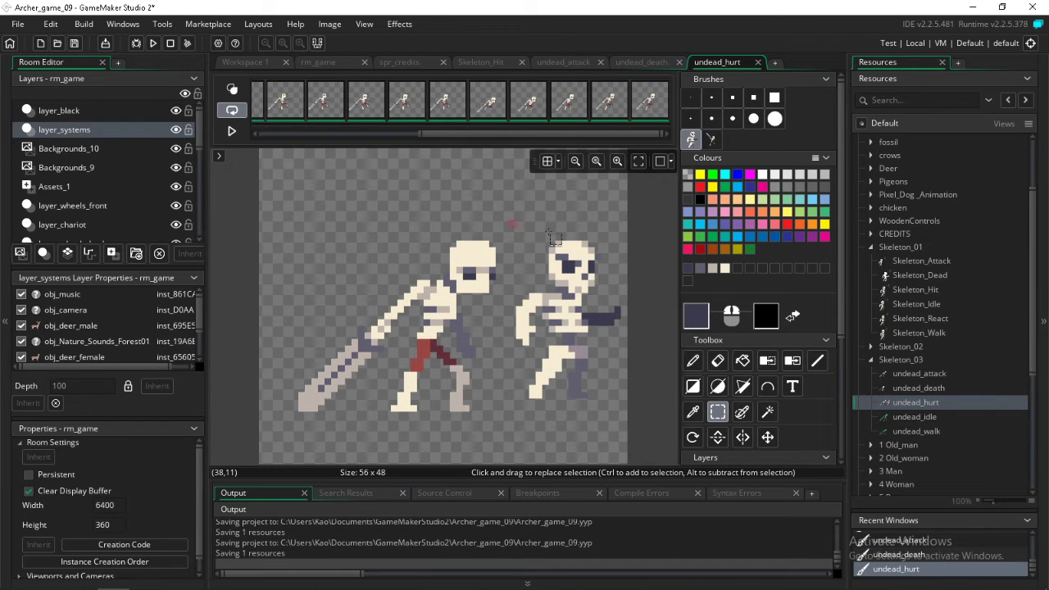
{"action": "left_click_drag", "start_coordinate": [627, 221], "coordinate": [515, 418]}
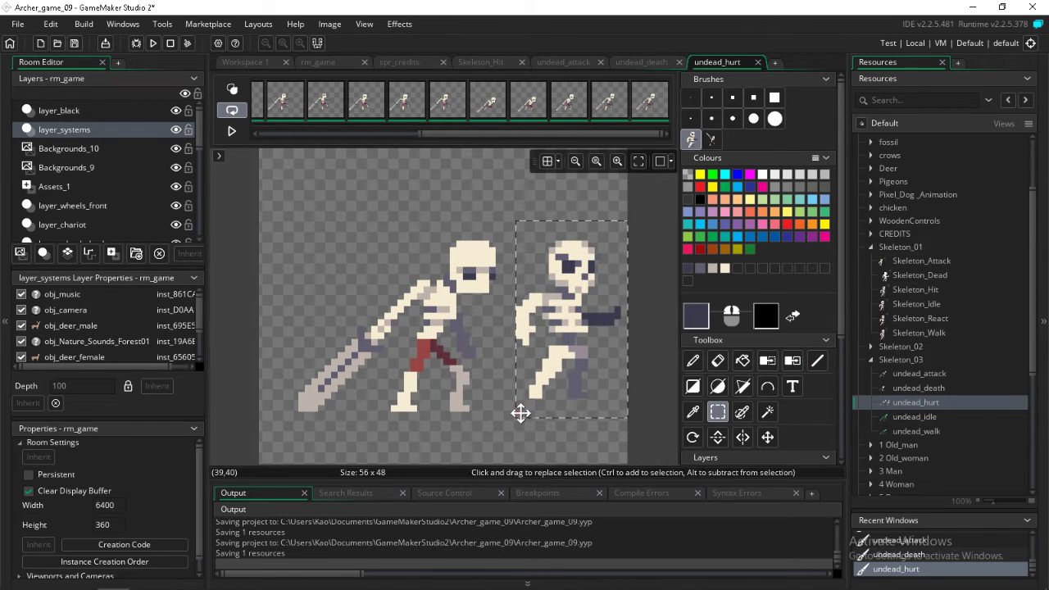
{"action": "key", "text": "Delete"}
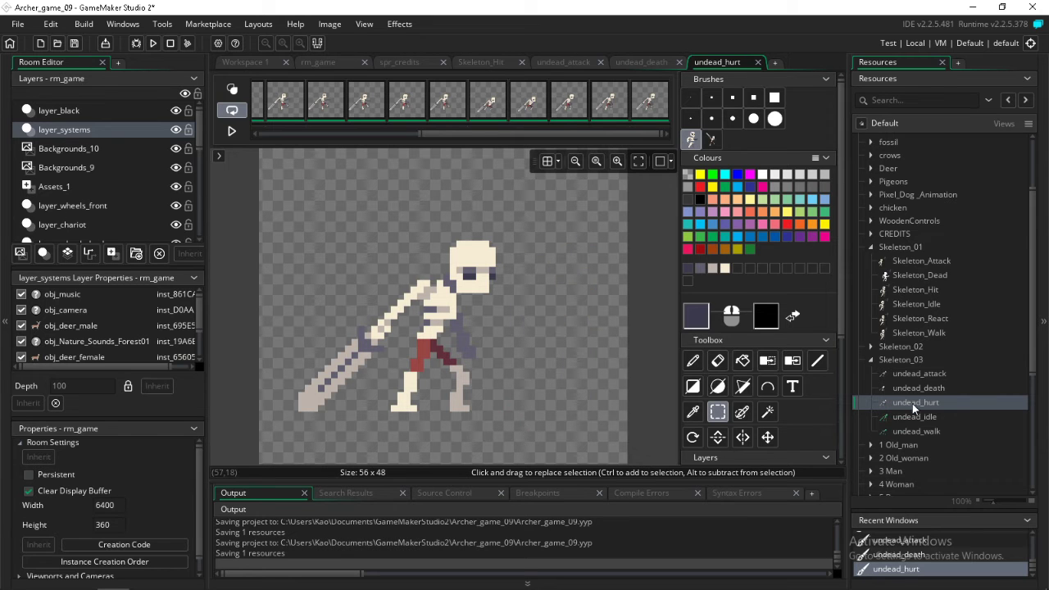
In the first undead_idle frame, stamp the reference skeleton beside the green undead and select all frames
{"action": "double_click", "coordinate": [915, 417]}
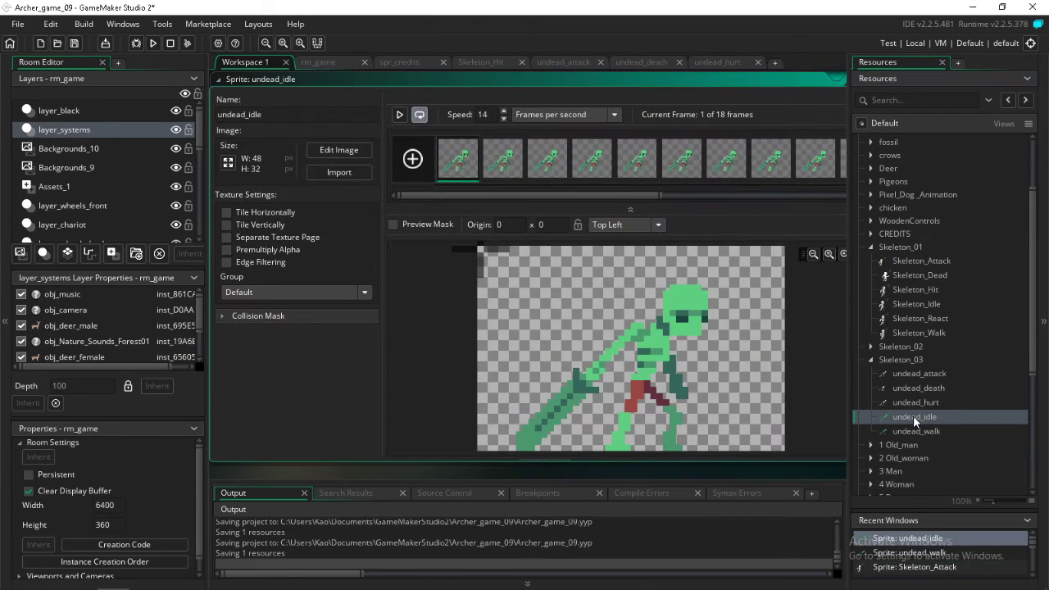
{"action": "double_click", "coordinate": [462, 161]}
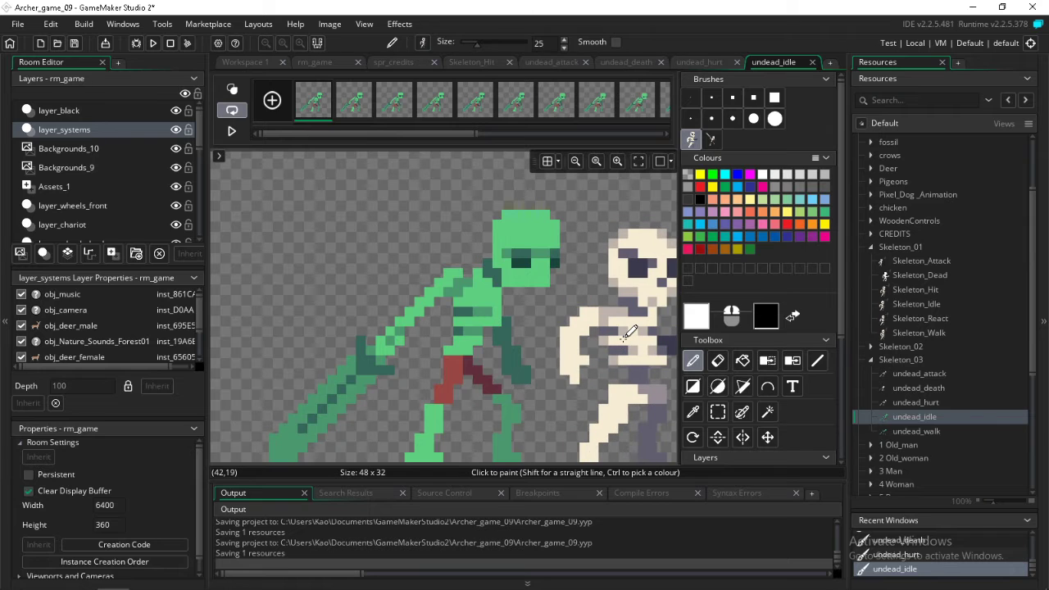
{"action": "left_click", "coordinate": [626, 334]}
{"action": "left_click_drag", "start_coordinate": [418, 134], "coordinate": [443, 139]}
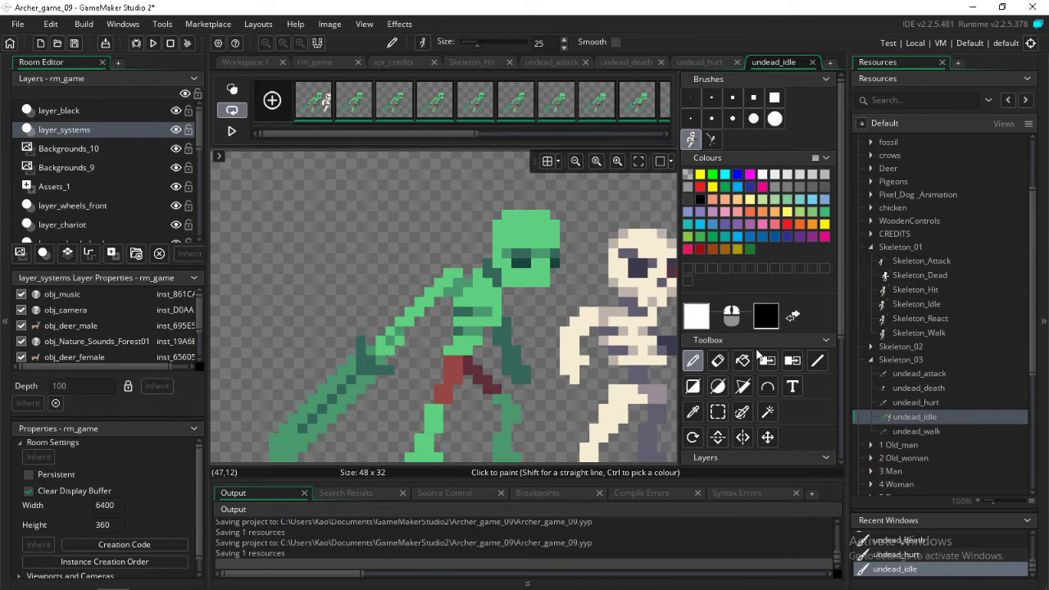
Sample the cream from the reference skeleton's skull and replace the light green with it in all undead_idle frames
{"action": "left_click", "coordinate": [693, 413]}
{"action": "left_click", "coordinate": [646, 239]}
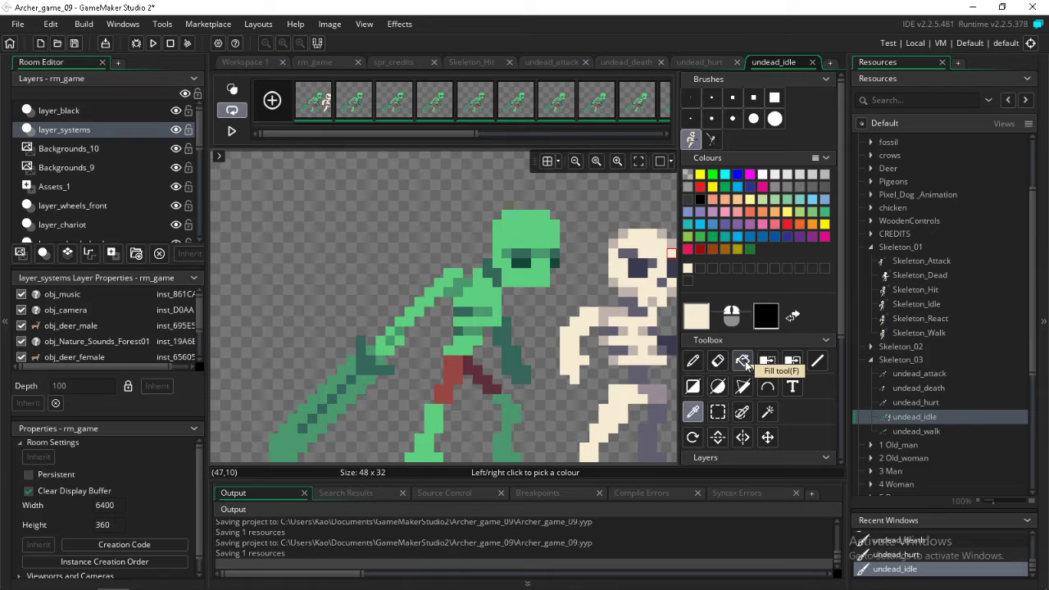
{"action": "left_click", "coordinate": [791, 360]}
{"action": "left_click", "coordinate": [545, 225]}
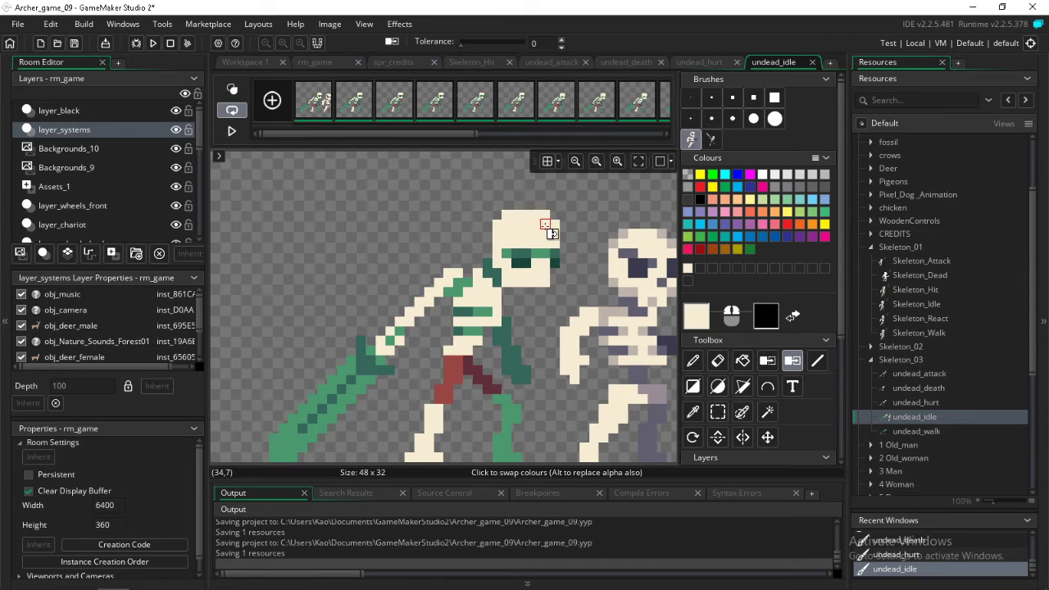
Sample the beige-grey from the reference skeleton's shoulder and replace the medium green with it in all undead_idle frames
{"action": "left_click", "coordinate": [692, 412]}
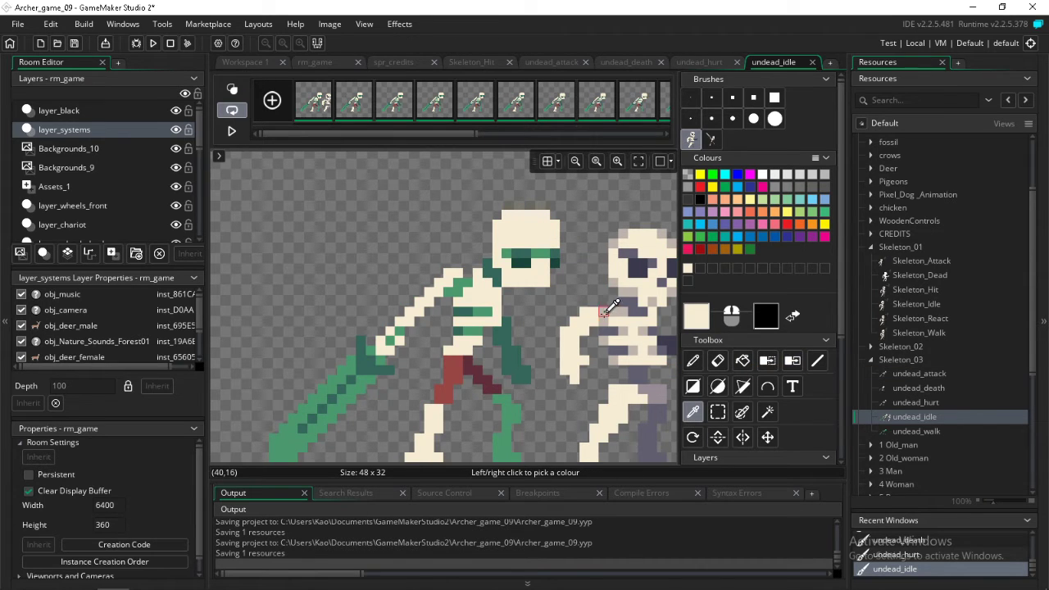
{"action": "left_click", "coordinate": [607, 311]}
{"action": "left_click", "coordinate": [791, 360]}
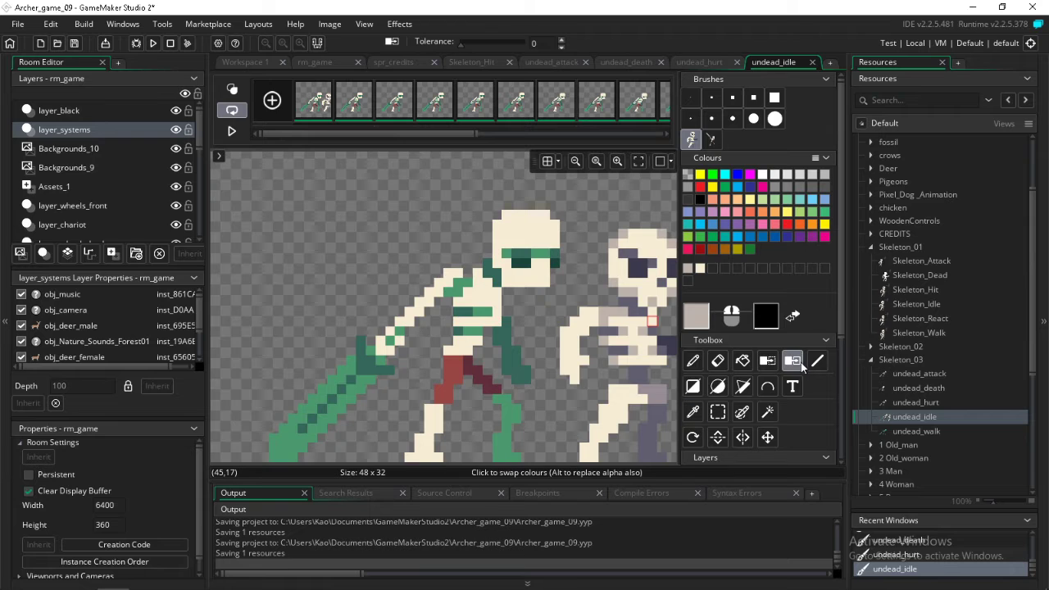
{"action": "left_click", "coordinate": [466, 283]}
Sample the grey-purple between the reference skeleton's ribs and replace the dark green with it in all undead_idle frames
{"action": "left_click", "coordinate": [692, 411]}
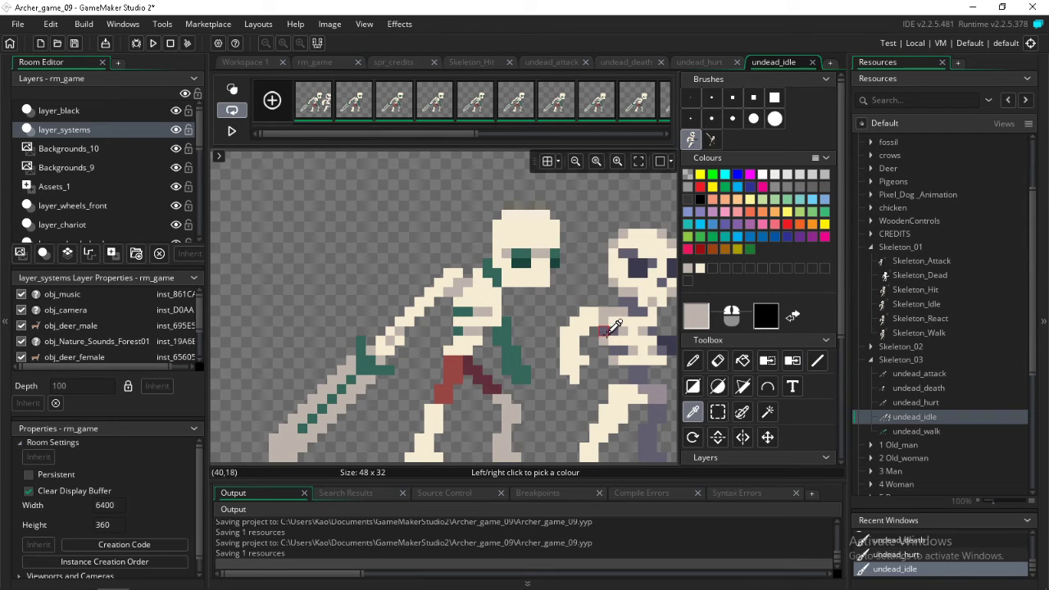
{"action": "left_click", "coordinate": [611, 331]}
{"action": "left_click", "coordinate": [792, 360]}
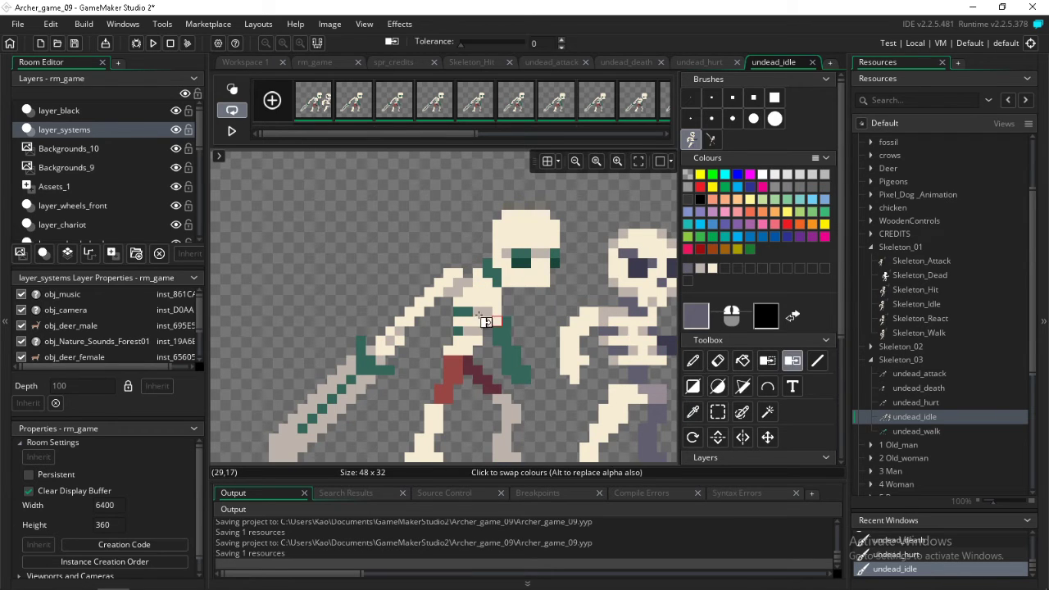
{"action": "left_click", "coordinate": [480, 317]}
Sample the dark purple from the reference skeleton's eye and replace the darkest green of the undead's eyes in all undead_idle frames
{"action": "left_click", "coordinate": [694, 413]}
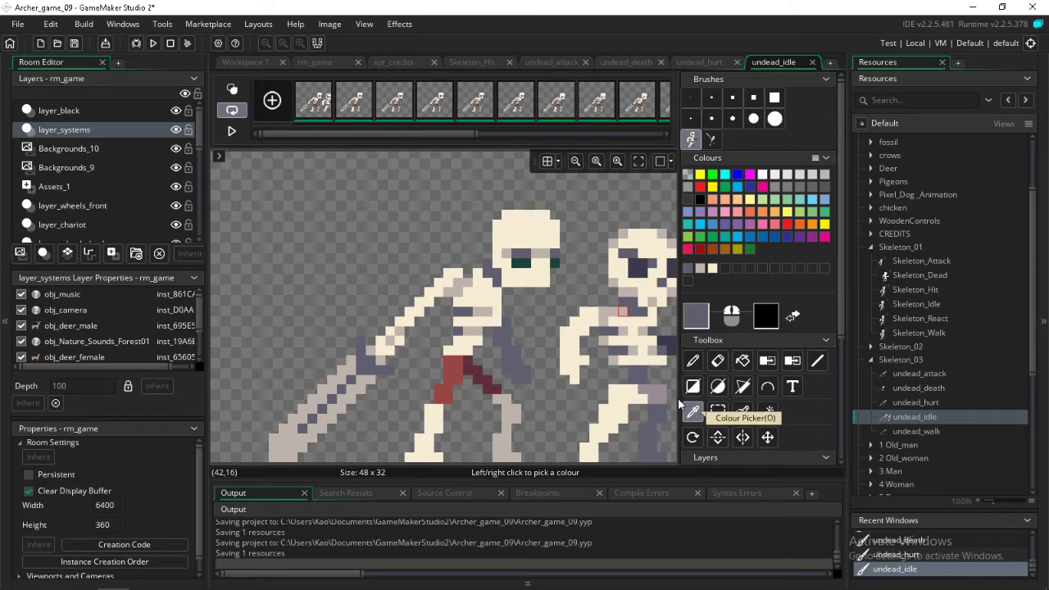
{"action": "left_click", "coordinate": [636, 265]}
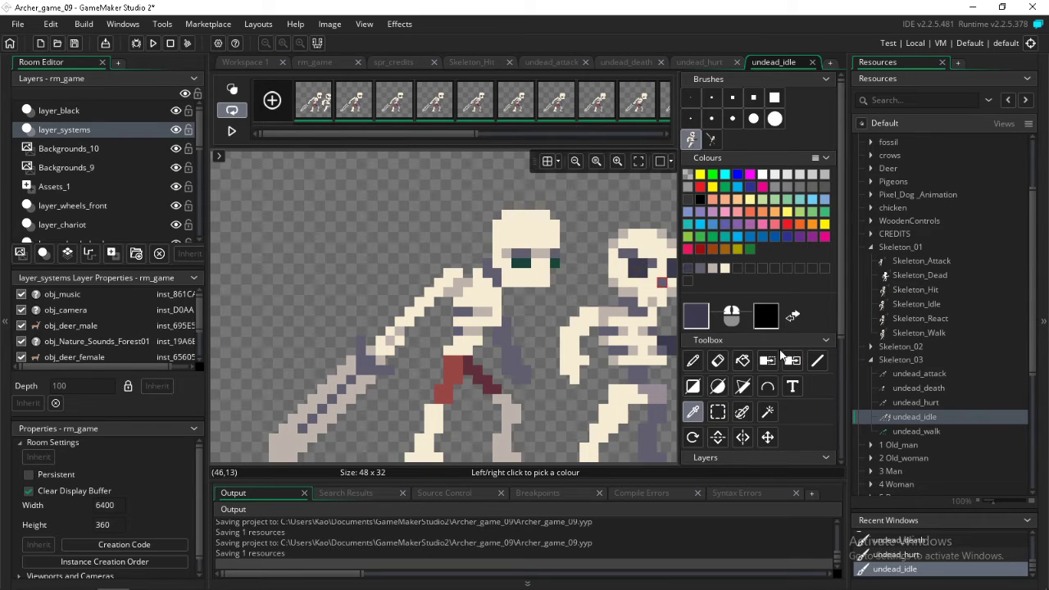
{"action": "left_click", "coordinate": [792, 361]}
{"action": "left_click", "coordinate": [526, 266]}
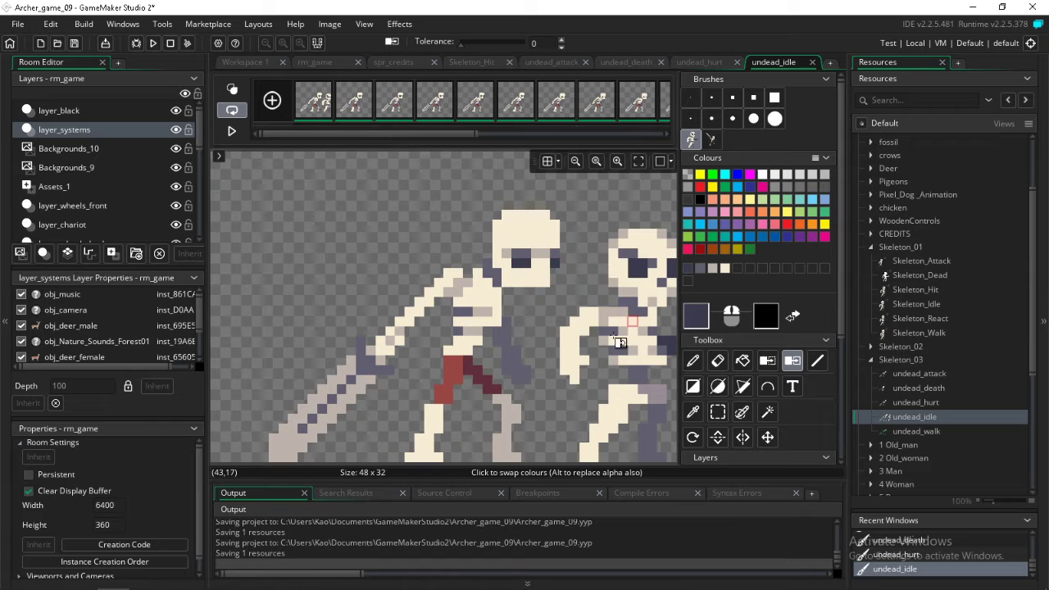
Delete the reference skeleton beside the recoloured undead in undead_idle, including the leftover strip of its arm
{"action": "scroll", "coordinate": [616, 344], "scroll_direction": "right", "scroll_amount": 3}
{"action": "left_click", "coordinate": [717, 412]}
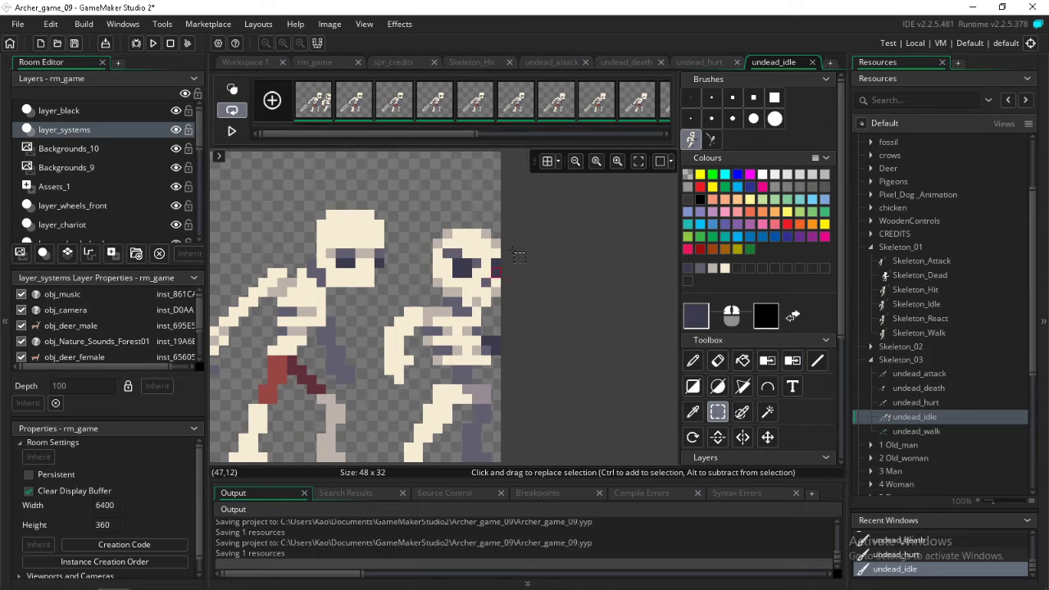
{"action": "left_click_drag", "start_coordinate": [539, 229], "coordinate": [394, 475]}
{"action": "key", "text": "Delete"}
{"action": "left_click_drag", "start_coordinate": [379, 331], "coordinate": [410, 370]}
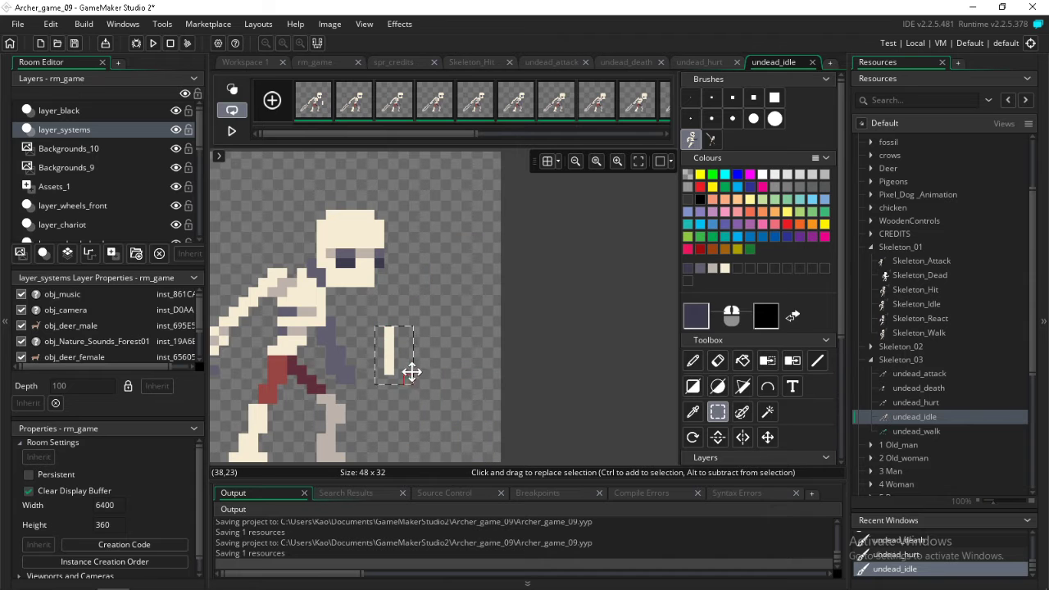
{"action": "key", "text": "Delete"}
In the first undead_walk frame, stamp the reference skeleton brush beside the green undead and select all frames
{"action": "double_click", "coordinate": [902, 430]}
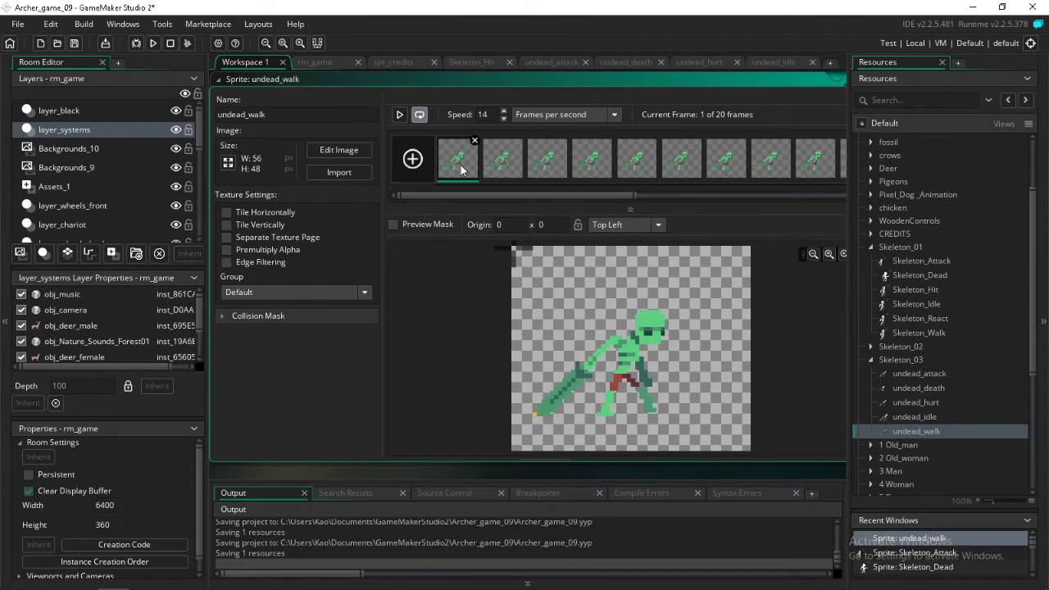
{"action": "double_click", "coordinate": [459, 159]}
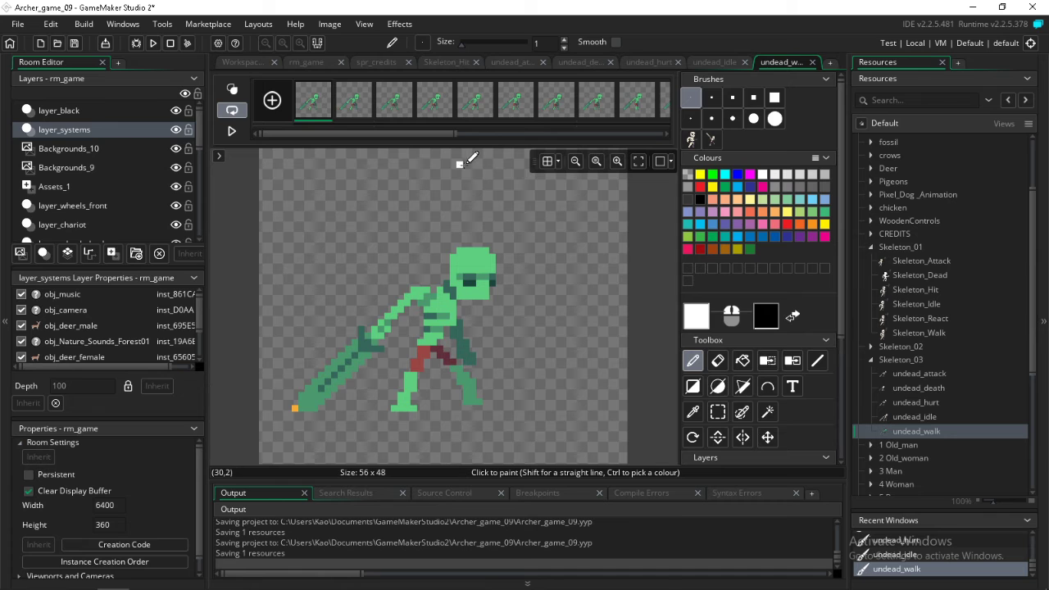
{"action": "left_click", "coordinate": [691, 139]}
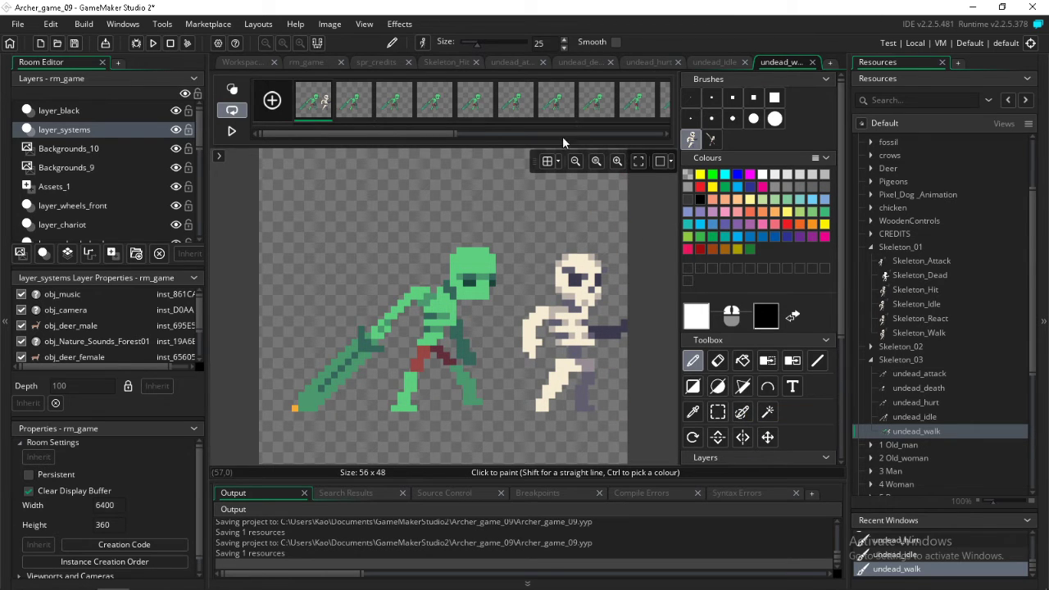
{"action": "left_click_drag", "start_coordinate": [421, 136], "coordinate": [319, 141]}
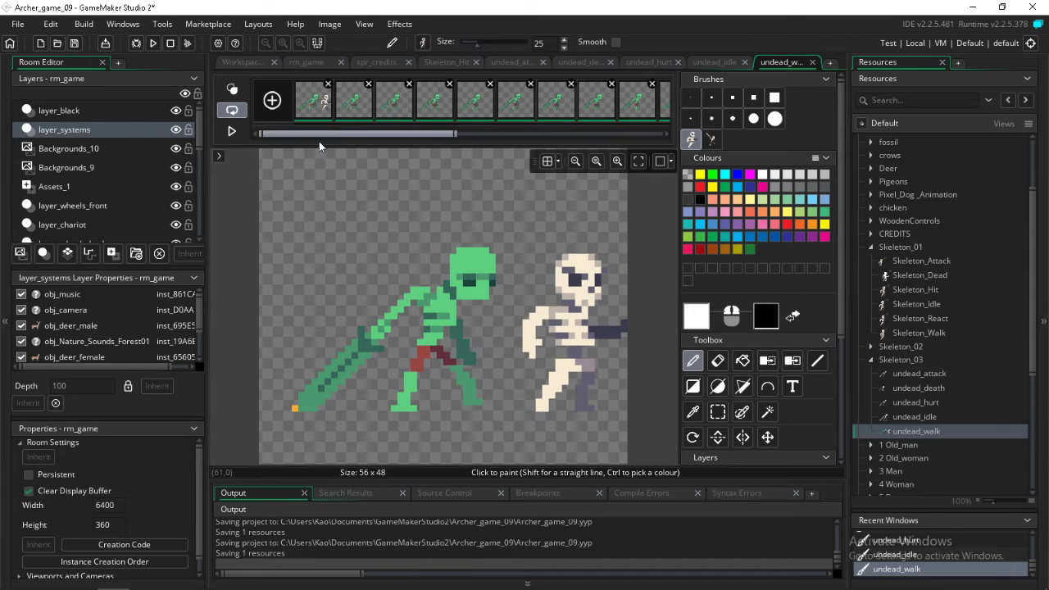
Sample the cream bone colour from the reference skeleton's skull and replace the light green with it in all undead_walk frames
{"action": "left_click", "coordinate": [693, 412]}
{"action": "left_click", "coordinate": [598, 265]}
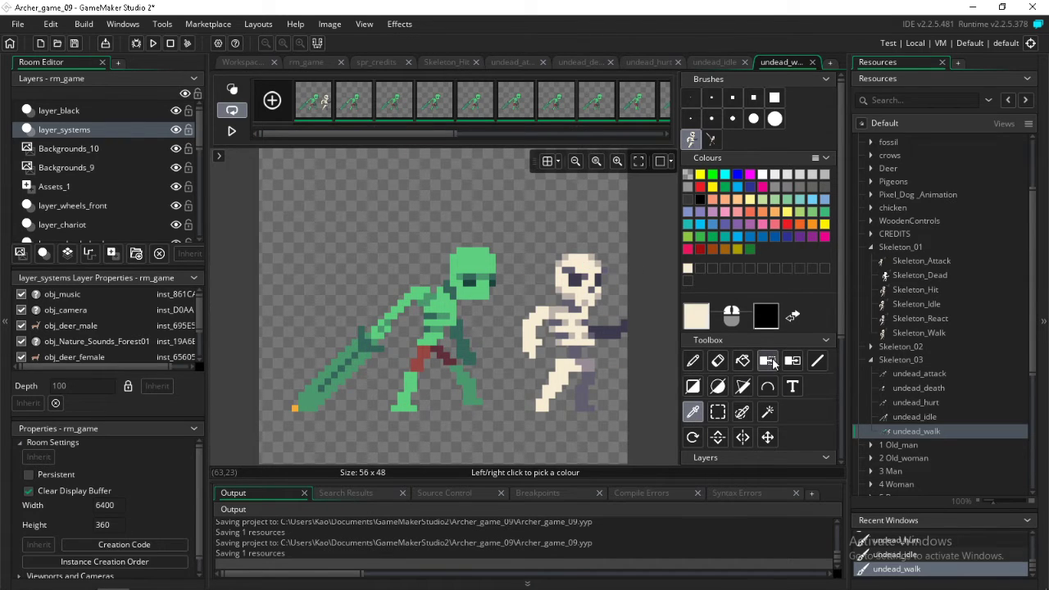
{"action": "left_click", "coordinate": [792, 360]}
{"action": "left_click", "coordinate": [477, 271]}
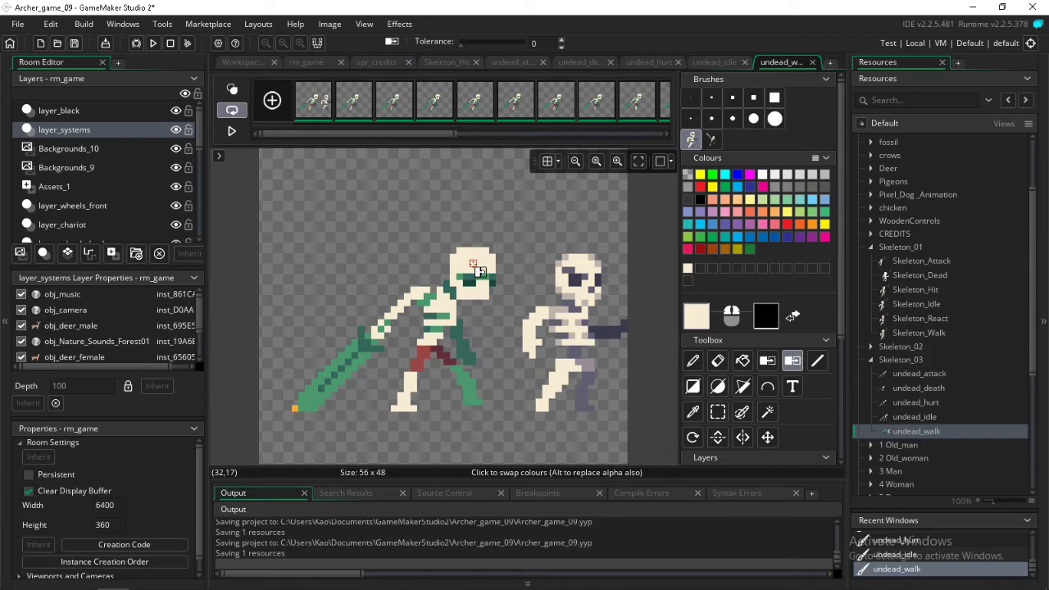
Sample the light grey-beige from the reference skeleton's upper body and replace the medium green with it in all undead_walk frames
{"action": "left_click", "coordinate": [692, 412]}
{"action": "left_click", "coordinate": [572, 303]}
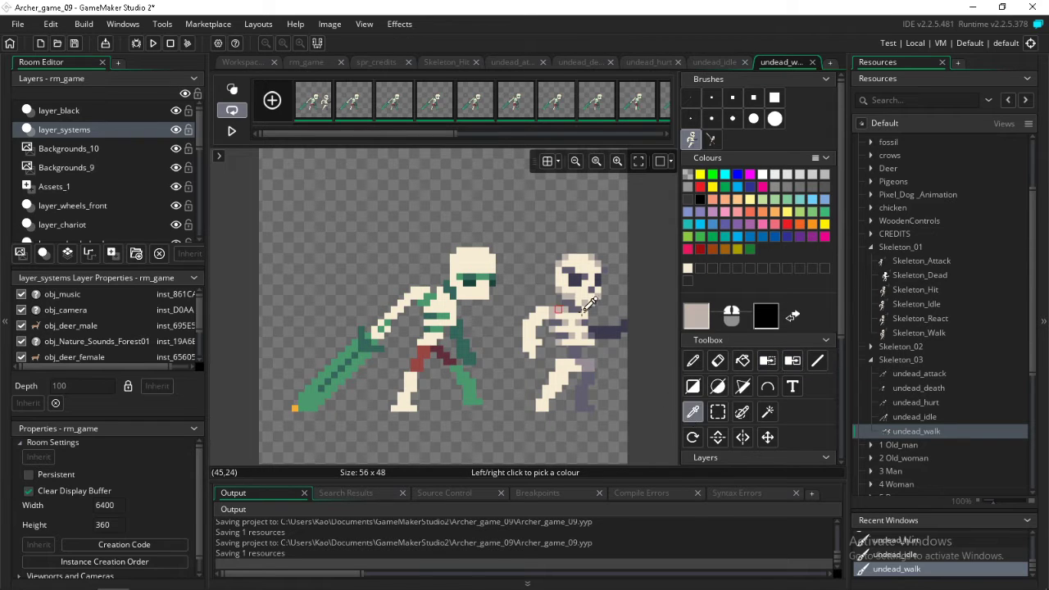
{"action": "left_click", "coordinate": [792, 360]}
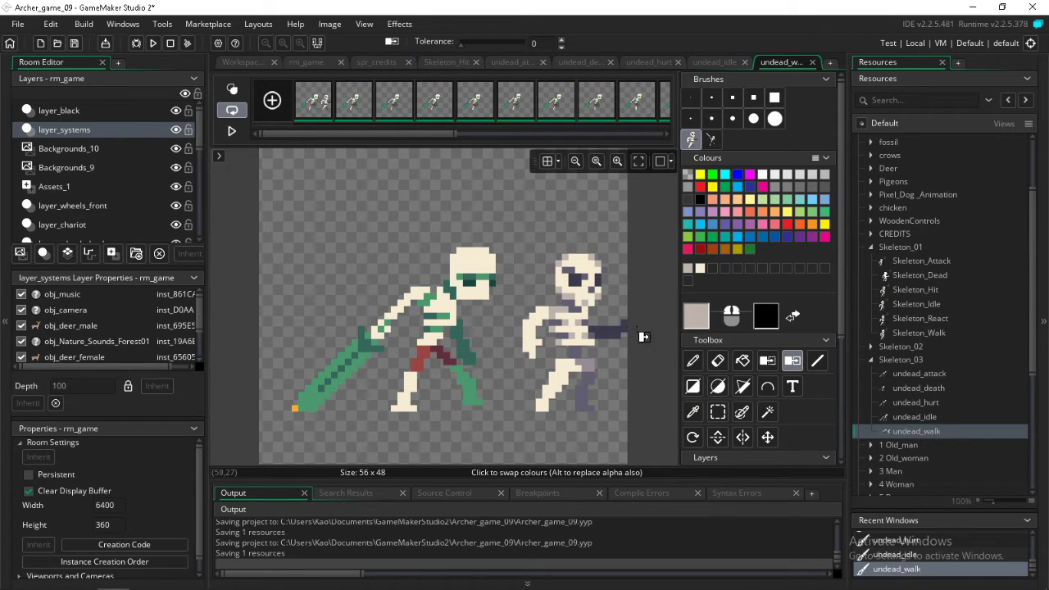
{"action": "left_click", "coordinate": [443, 299]}
Sample the grey-purple between the reference skeleton's ribs and replace the dark green with it in all undead_walk frames
{"action": "left_click", "coordinate": [693, 412]}
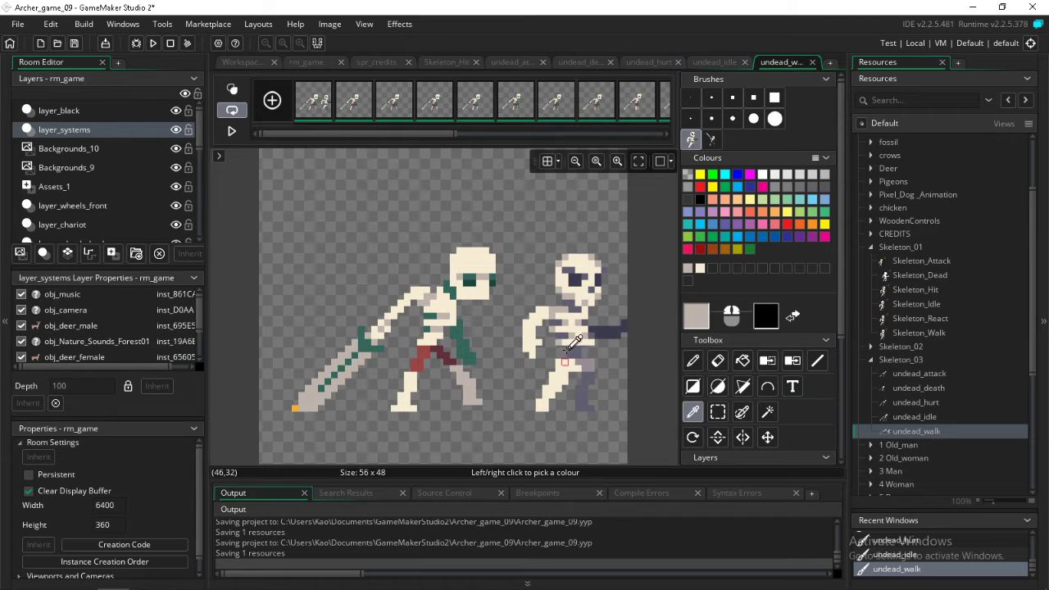
{"action": "left_click", "coordinate": [561, 321]}
{"action": "left_click", "coordinate": [792, 361]}
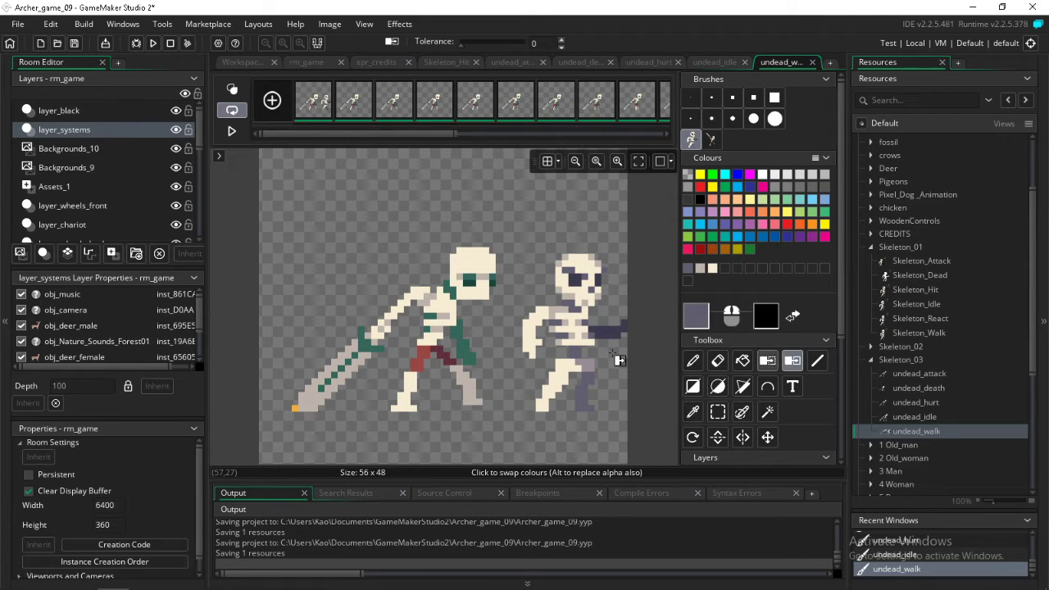
{"action": "left_click", "coordinate": [434, 324]}
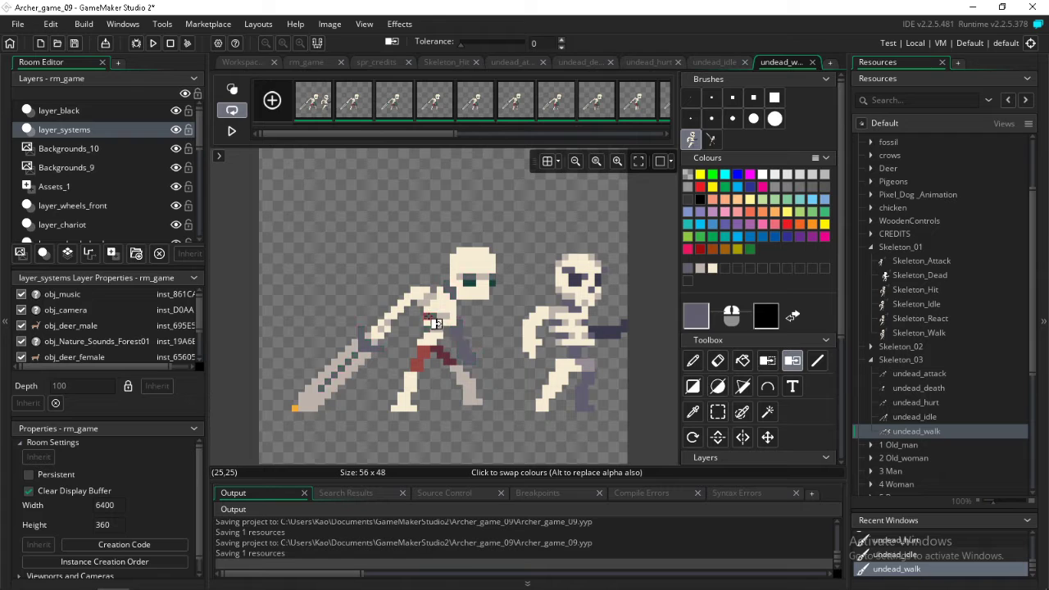
Replace the darkest green of the undead's eyes with the reference skeleton's dark purple eye colour in all undead_walk frames, and save the project
{"action": "left_click", "coordinate": [694, 411]}
{"action": "left_click", "coordinate": [580, 277]}
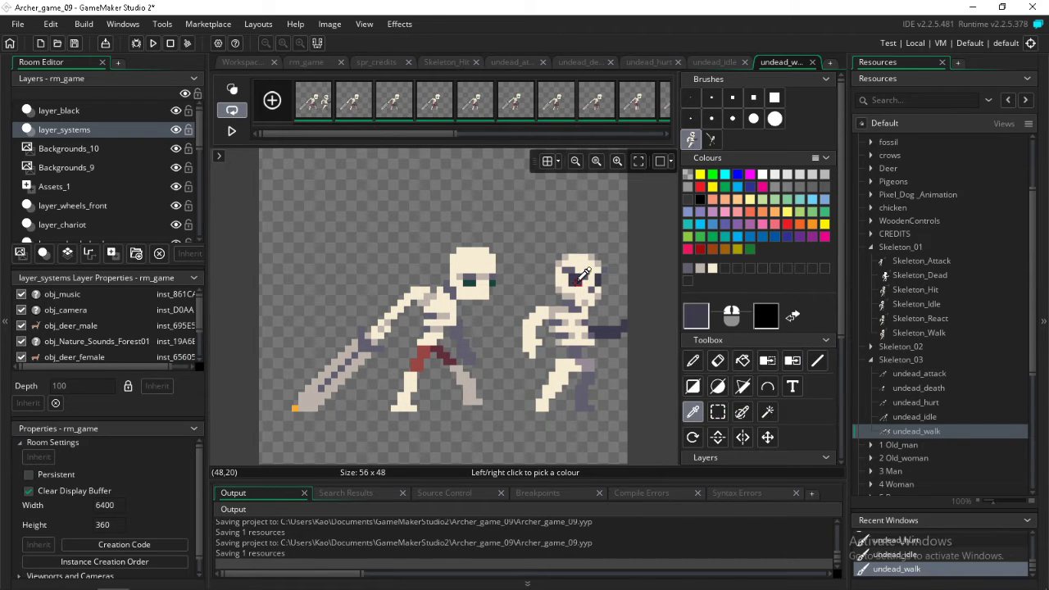
{"action": "left_click", "coordinate": [792, 360]}
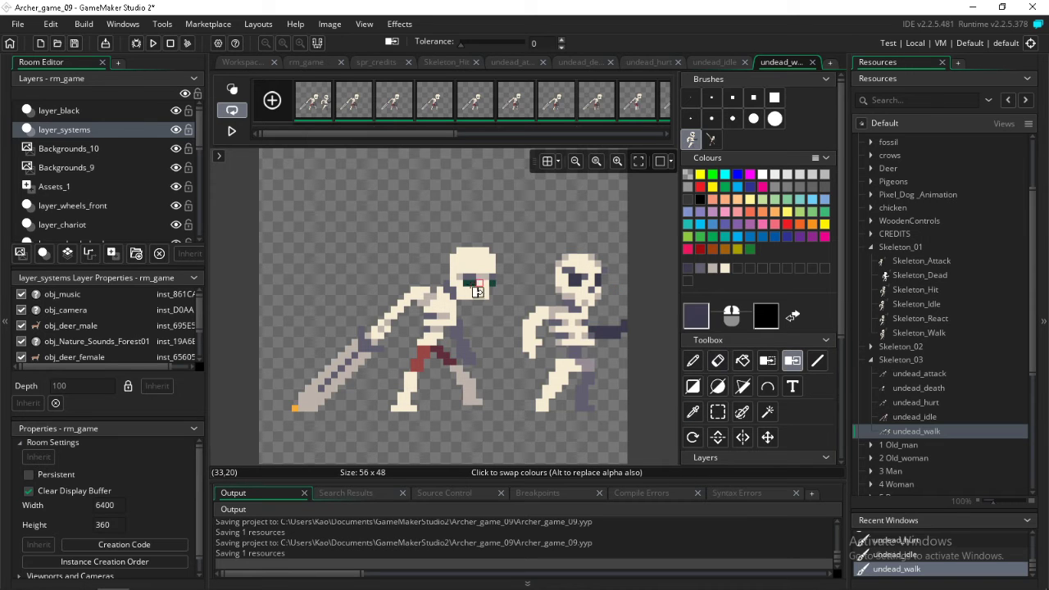
{"action": "left_click", "coordinate": [475, 292]}
{"action": "left_click", "coordinate": [73, 42]}
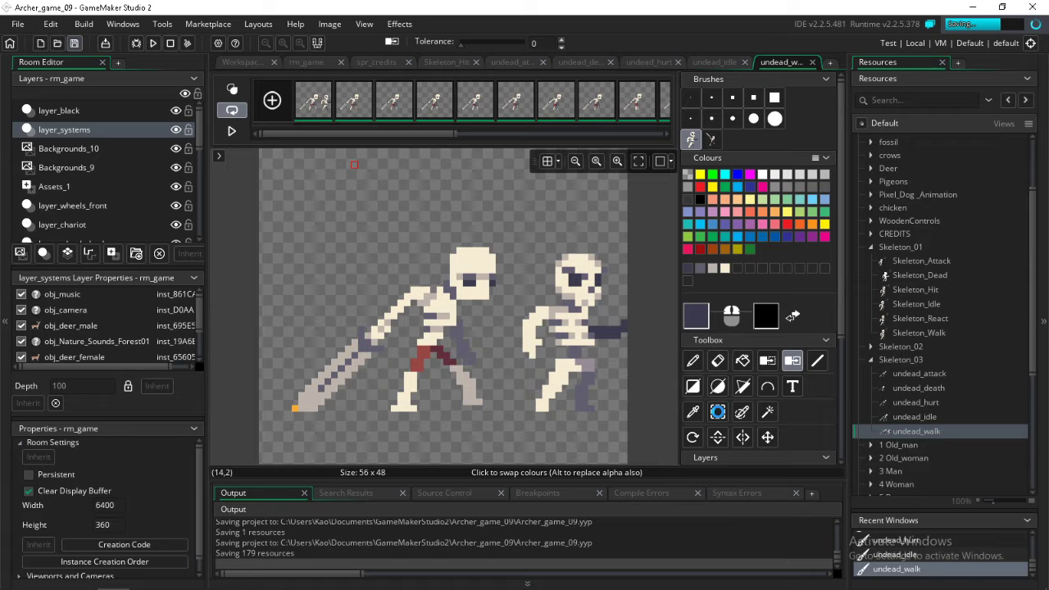
Delete the reference skeleton beside the recoloured undead in the first undead_walk frame
{"action": "left_click", "coordinate": [717, 411]}
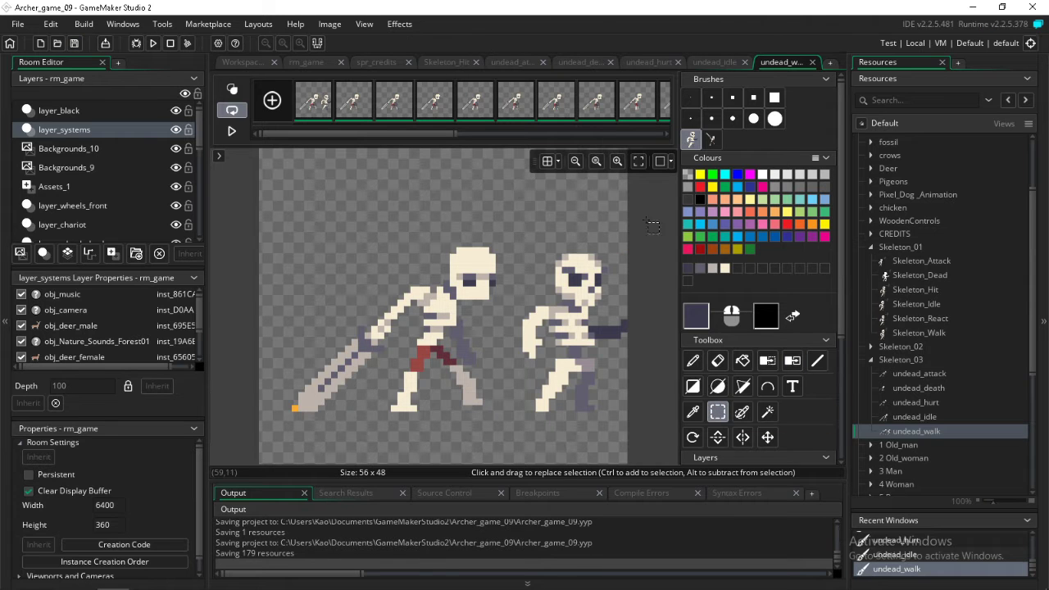
{"action": "left_click_drag", "start_coordinate": [648, 215], "coordinate": [528, 411]}
{"action": "key", "text": "Delete"}
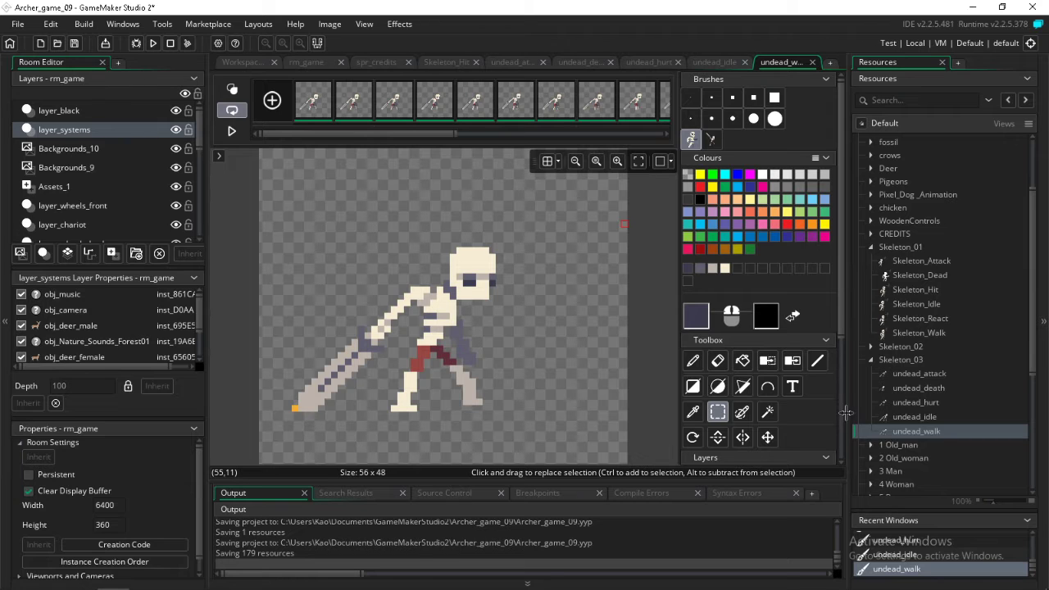
Open the Skeleton_Attack sprite and go through its frames to examine the attack animation
{"action": "left_click", "coordinate": [887, 263]}
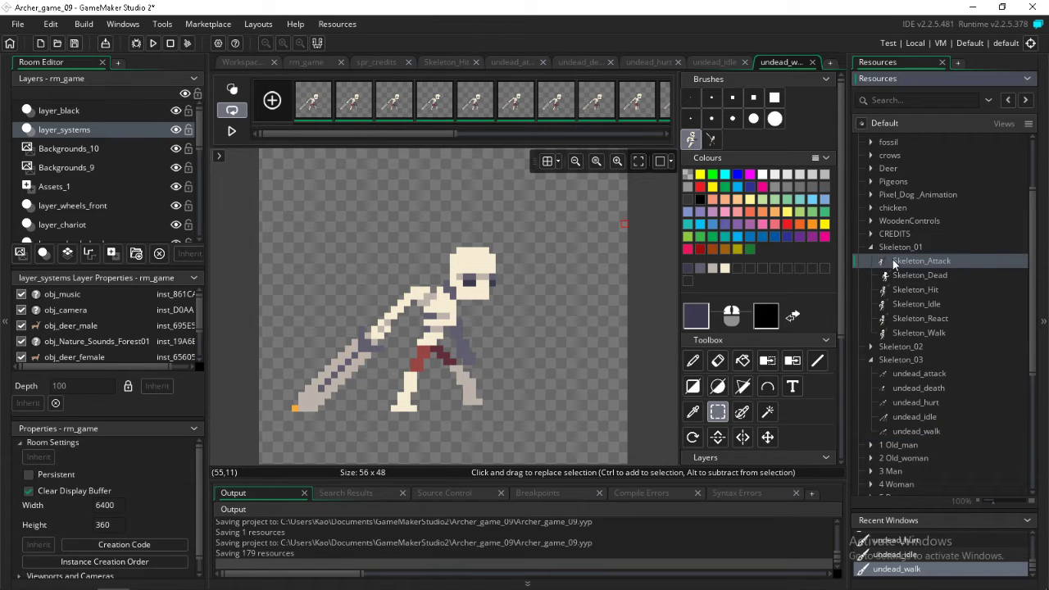
{"action": "double_click", "coordinate": [892, 259]}
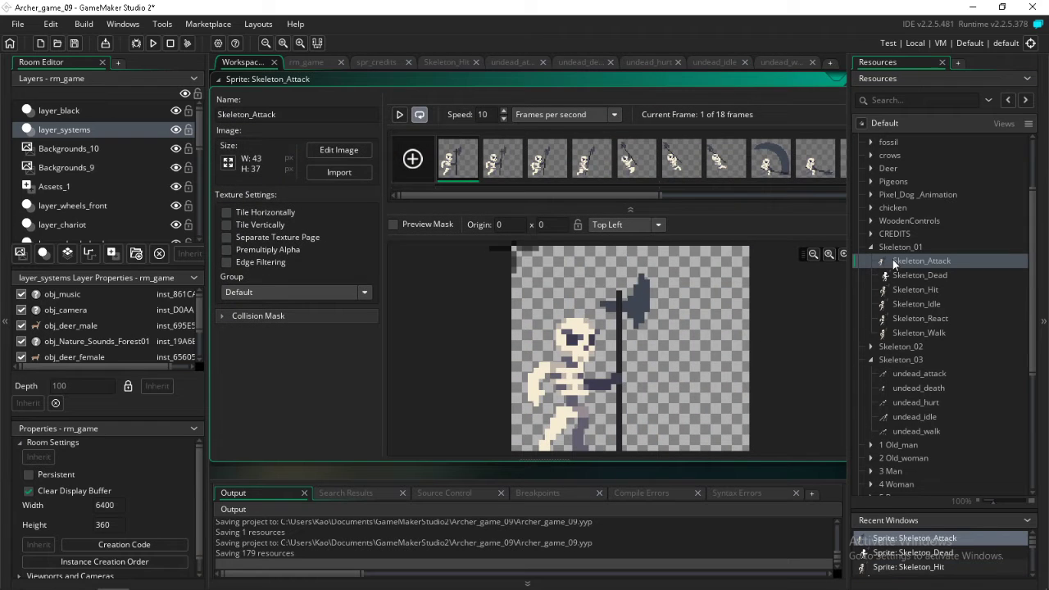
{"action": "left_click", "coordinate": [495, 167]}
{"action": "key", "text": "Right"}
{"action": "key", "text": "Right"}
{"action": "key", "text": "Right"}
{"action": "key", "text": "Right"}
{"action": "key", "text": "Right"}
{"action": "key", "text": "Right"}
{"action": "key", "text": "Right"}
{"action": "key", "text": "Right"}
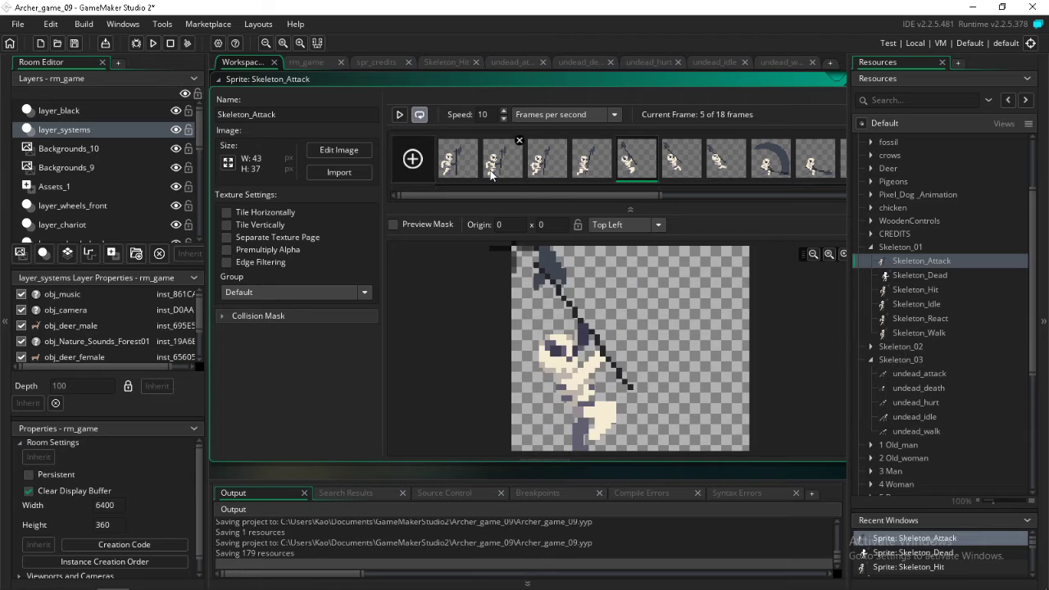
{"action": "key", "text": "Right"}
{"action": "key", "text": "Right"}
{"action": "key", "text": "Right"}
{"action": "key", "text": "Right"}
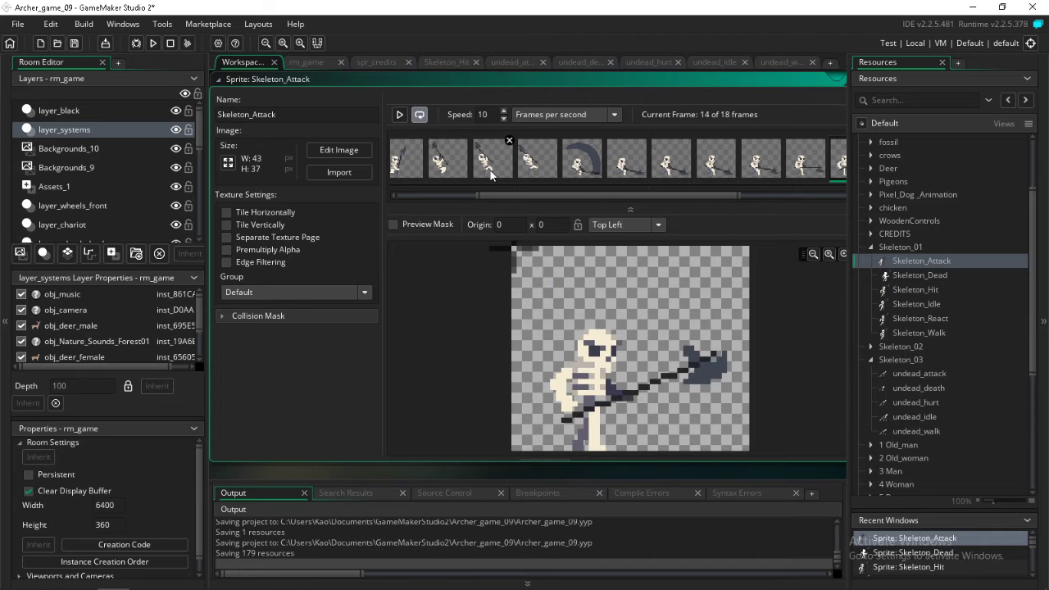
Open the Skeleton_Dead sprite and go through its frames to the last one to examine the death animation
{"action": "double_click", "coordinate": [906, 275]}
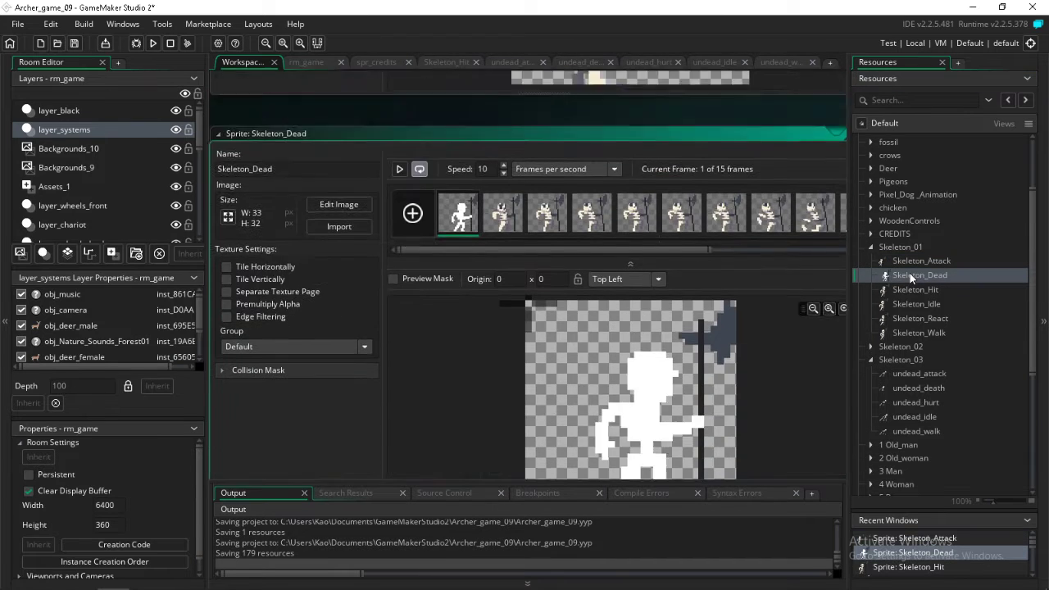
{"action": "left_click", "coordinate": [492, 164]}
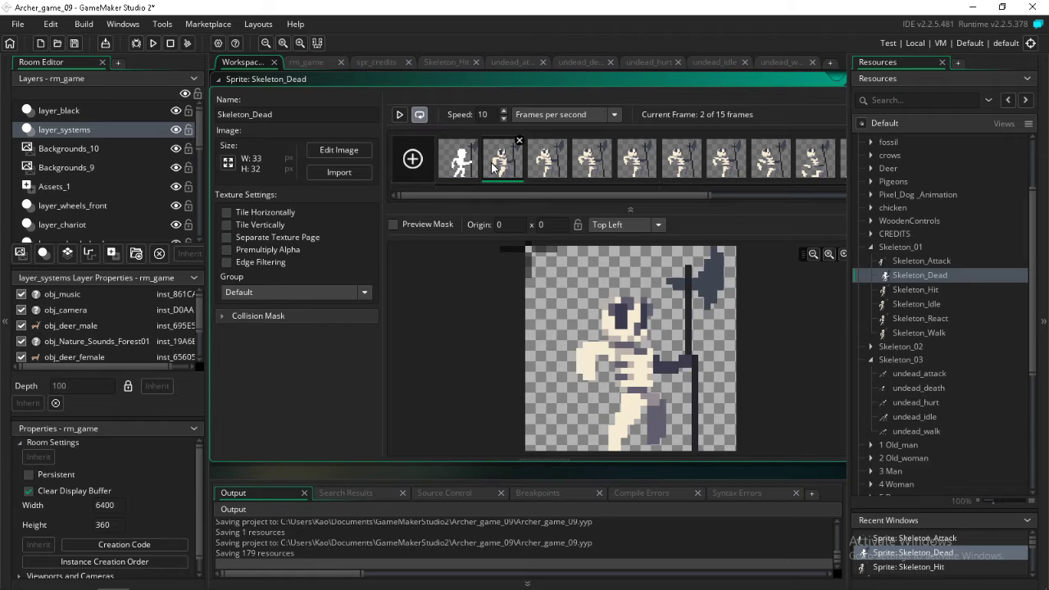
{"action": "key", "text": "Right"}
{"action": "key", "text": "Right"}
{"action": "key", "text": "Right"}
{"action": "key", "text": "Right"}
{"action": "key", "text": "Right"}
{"action": "key", "text": "Right"}
{"action": "key", "text": "Right"}
{"action": "key", "text": "Right"}
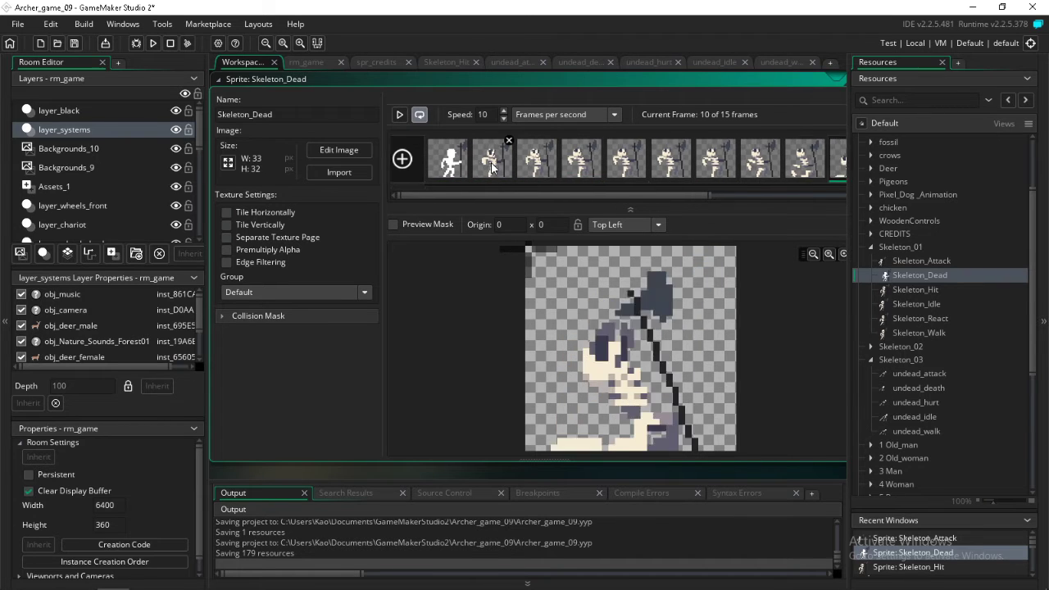
{"action": "key", "text": "Right"}
{"action": "key", "text": "Right"}
{"action": "key", "text": "Right"}
{"action": "key", "text": "Right"}
{"action": "key", "text": "Right"}
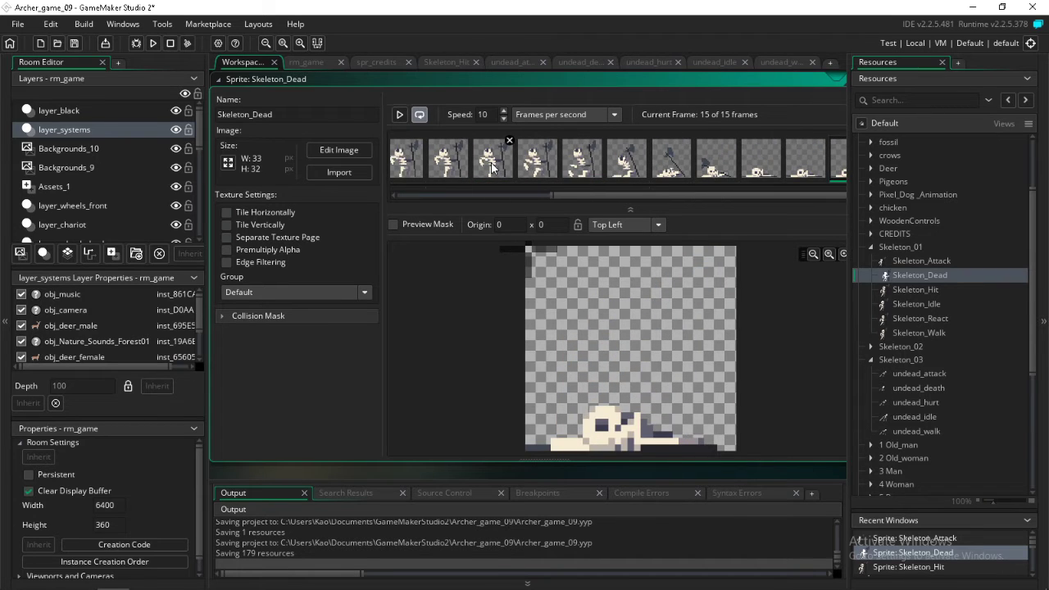
Open the Skeleton_Hit sprite and go through its frames to examine the hit animation
{"action": "double_click", "coordinate": [922, 291]}
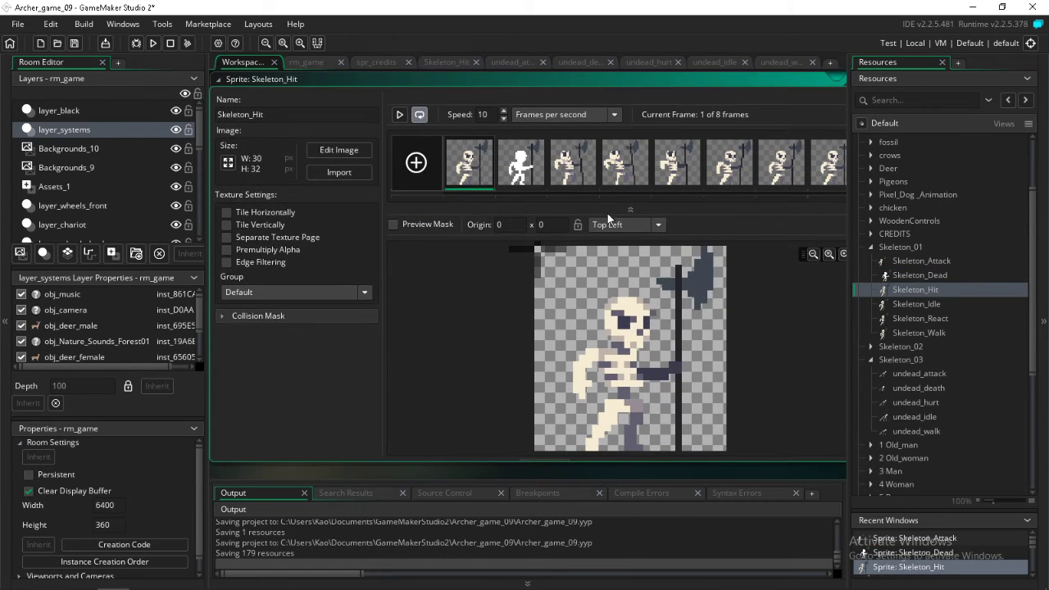
{"action": "key", "text": "Right"}
{"action": "key", "text": "Right"}
{"action": "key", "text": "Right"}
{"action": "key", "text": "Right"}
{"action": "key", "text": "Right"}
{"action": "key", "text": "Right"}
{"action": "key", "text": "Right"}
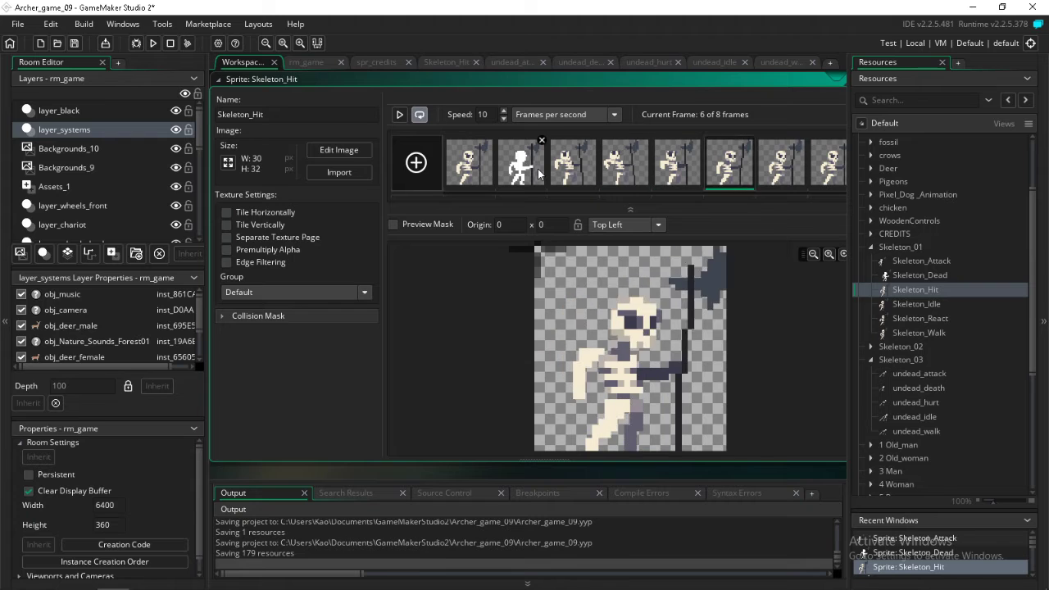
Open the Skeleton_Idle sprite and go through its frames to the last one to examine the idle animation
{"action": "double_click", "coordinate": [904, 305]}
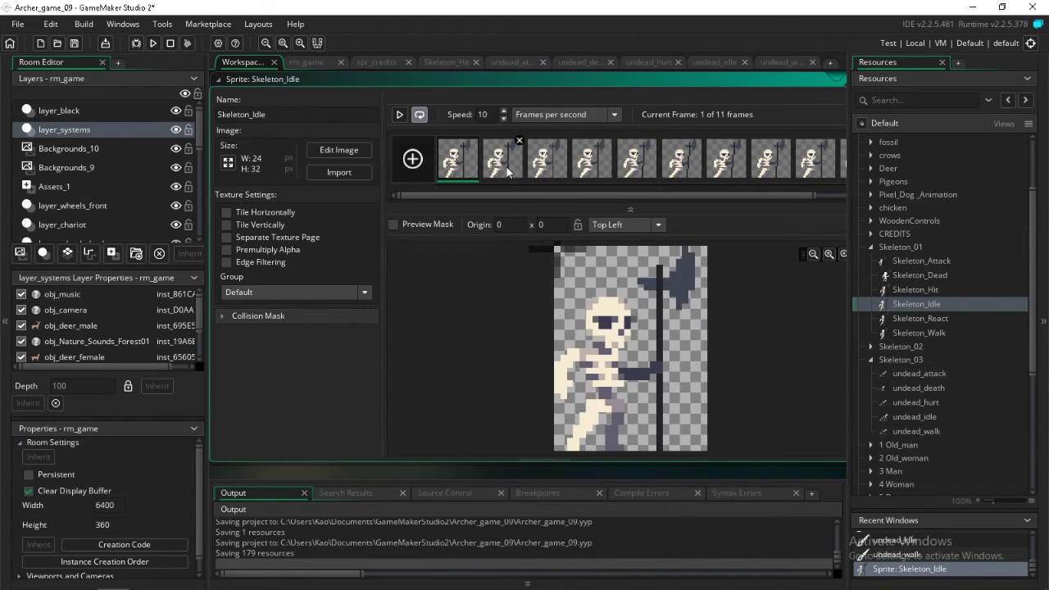
{"action": "key", "text": "Right"}
{"action": "key", "text": "Right"}
{"action": "key", "text": "Right"}
{"action": "key", "text": "Right"}
{"action": "key", "text": "Right"}
{"action": "key", "text": "Right"}
{"action": "key", "text": "Right"}
{"action": "key", "text": "Right"}
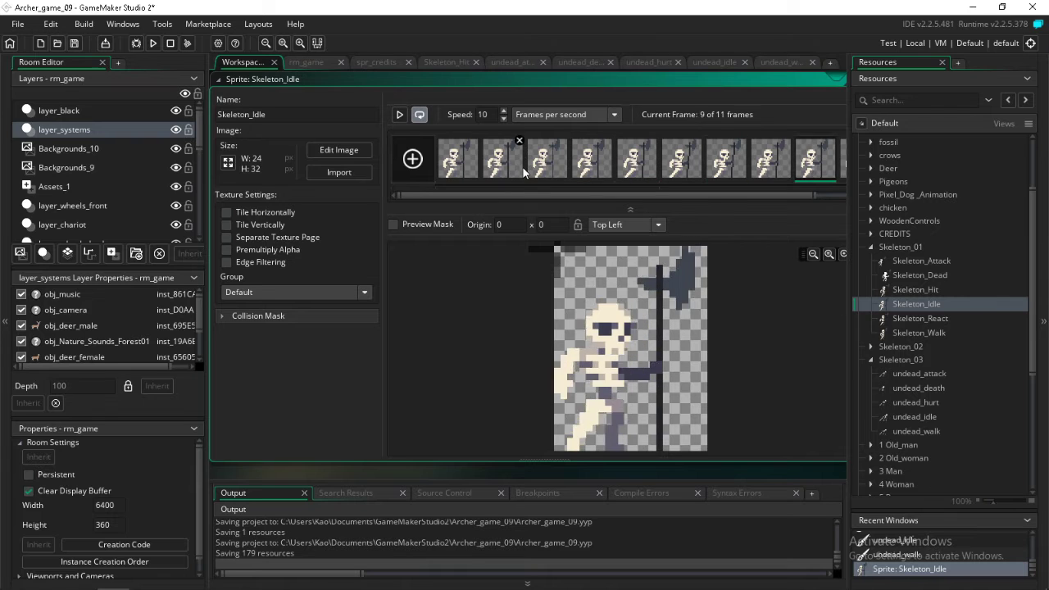
{"action": "key", "text": "Right"}
{"action": "key", "text": "Right"}
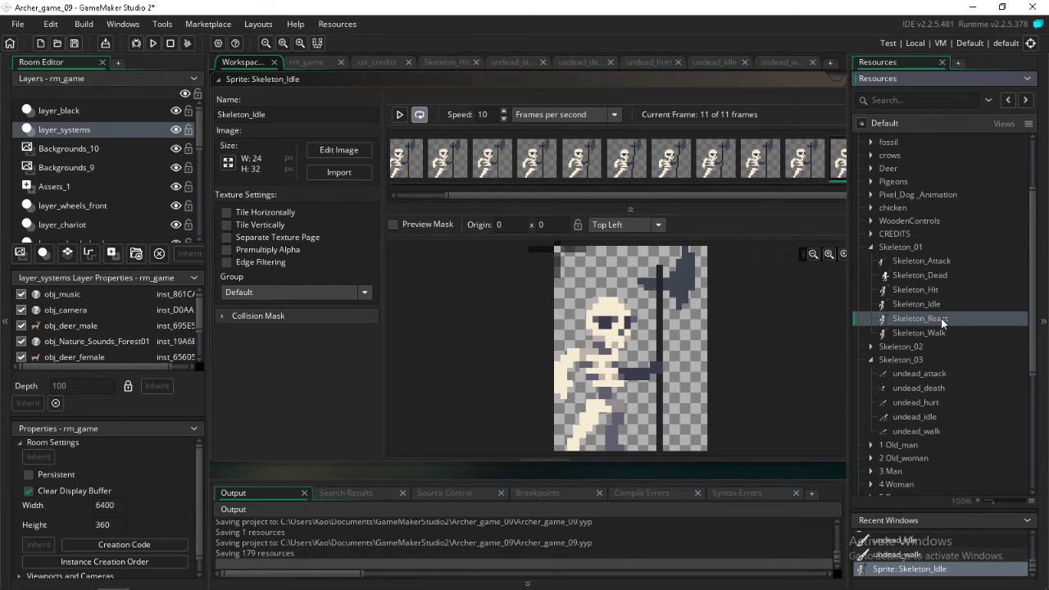
Open the Skeleton_React sprite and go back and forth through its frames to compare the skull's poses
{"action": "double_click", "coordinate": [941, 318]}
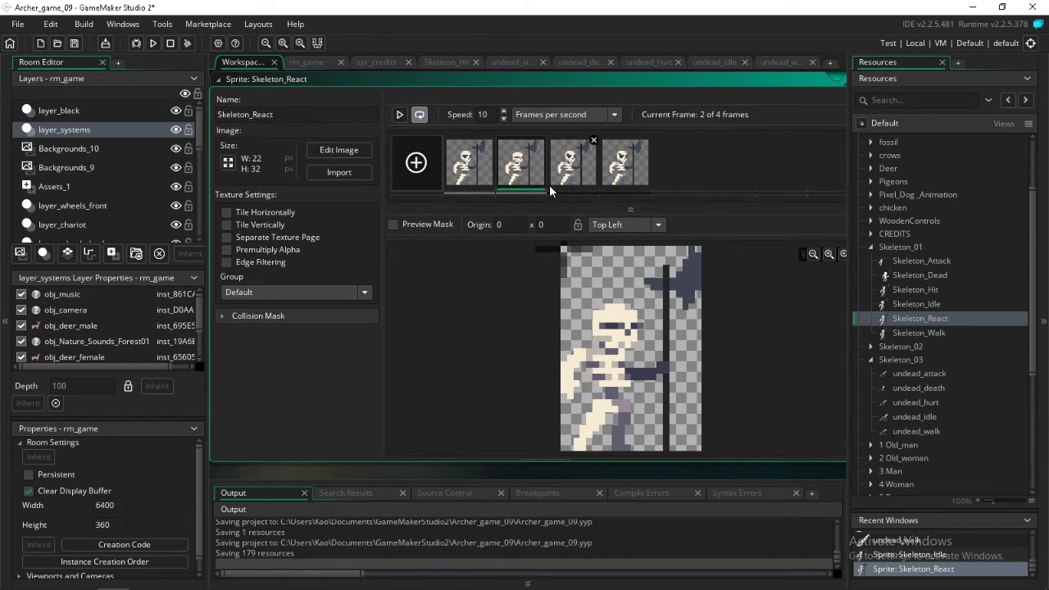
{"action": "key", "text": "Right"}
{"action": "key", "text": "Right"}
{"action": "key", "text": "Left"}
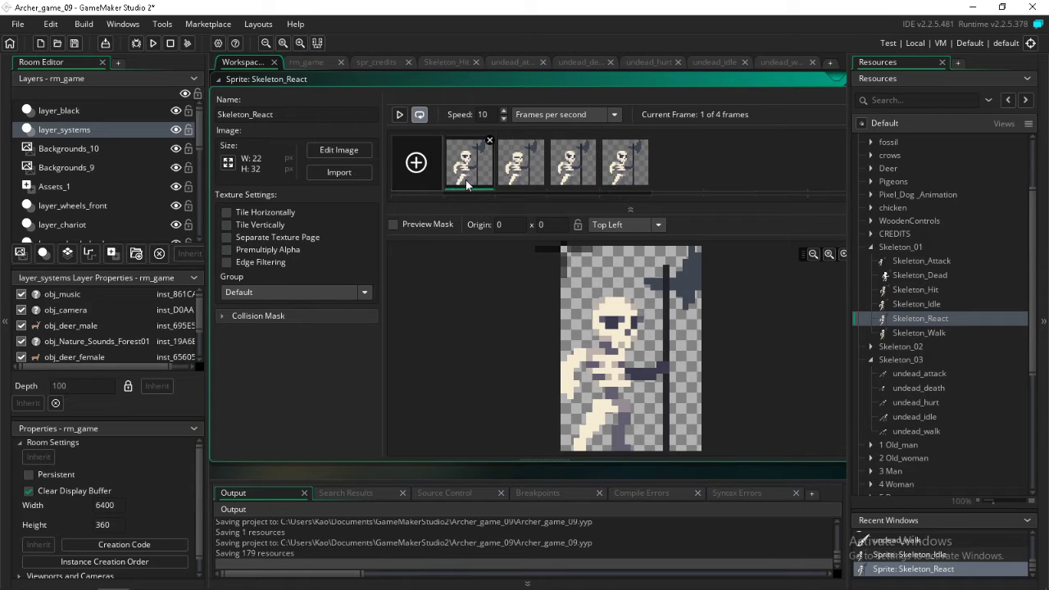
{"action": "key", "text": "Left"}
{"action": "key", "text": "Left"}
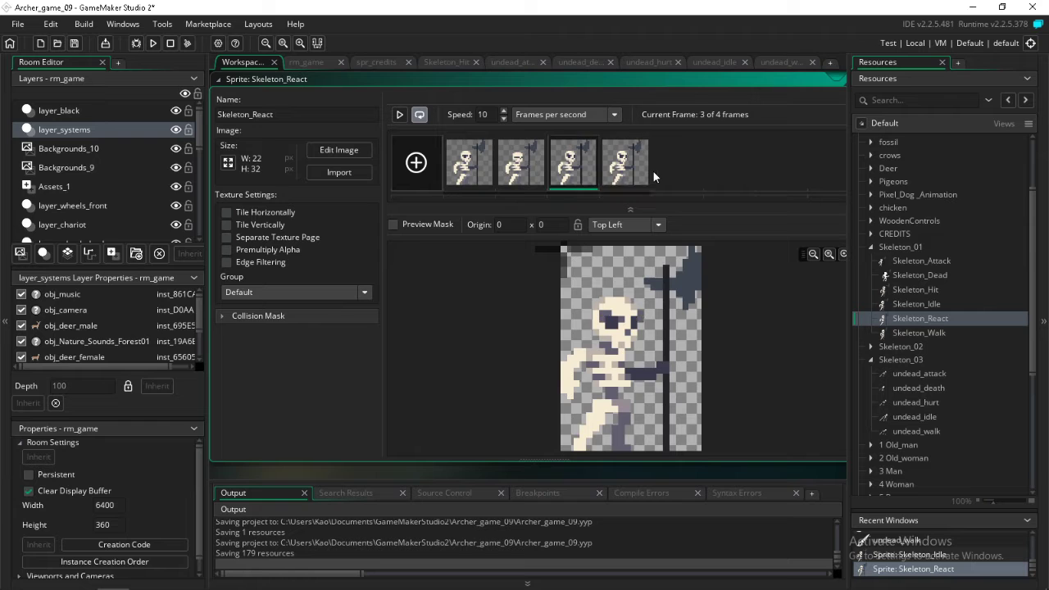
{"action": "key", "text": "Right"}
{"action": "key", "text": "Right"}
{"action": "key", "text": "Right"}
Open the Skeleton_Walk sprite in the image editor and go through its frames to examine the walk animation
{"action": "double_click", "coordinate": [903, 330]}
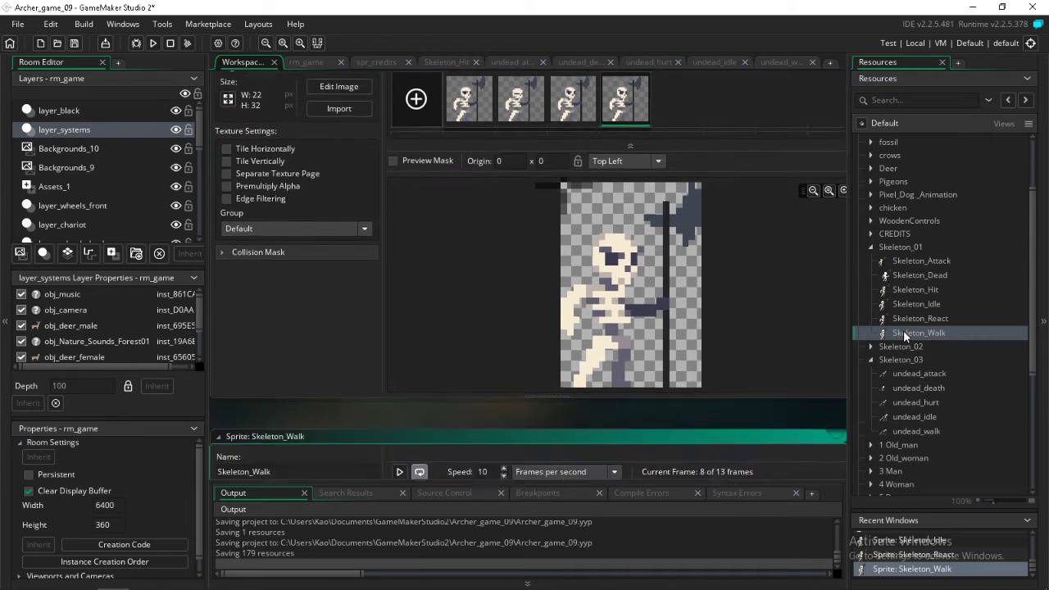
{"action": "double_click", "coordinate": [428, 164]}
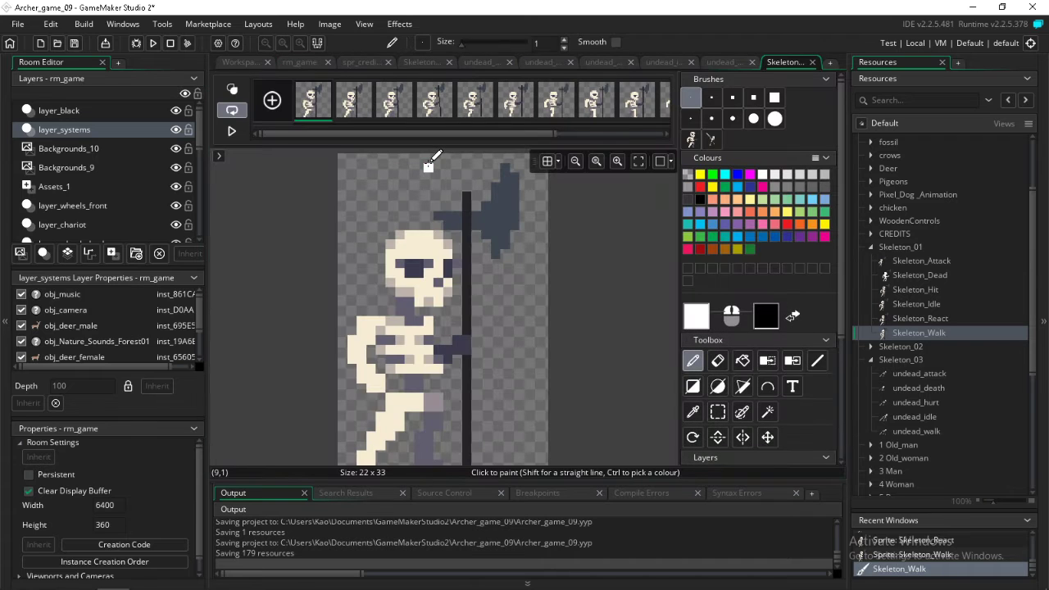
{"action": "key", "text": "Right"}
{"action": "key", "text": "Right"}
{"action": "key", "text": "Right"}
{"action": "key", "text": "Right"}
{"action": "key", "text": "Right"}
{"action": "key", "text": "Right"}
{"action": "key", "text": "Right"}
{"action": "key", "text": "Right"}
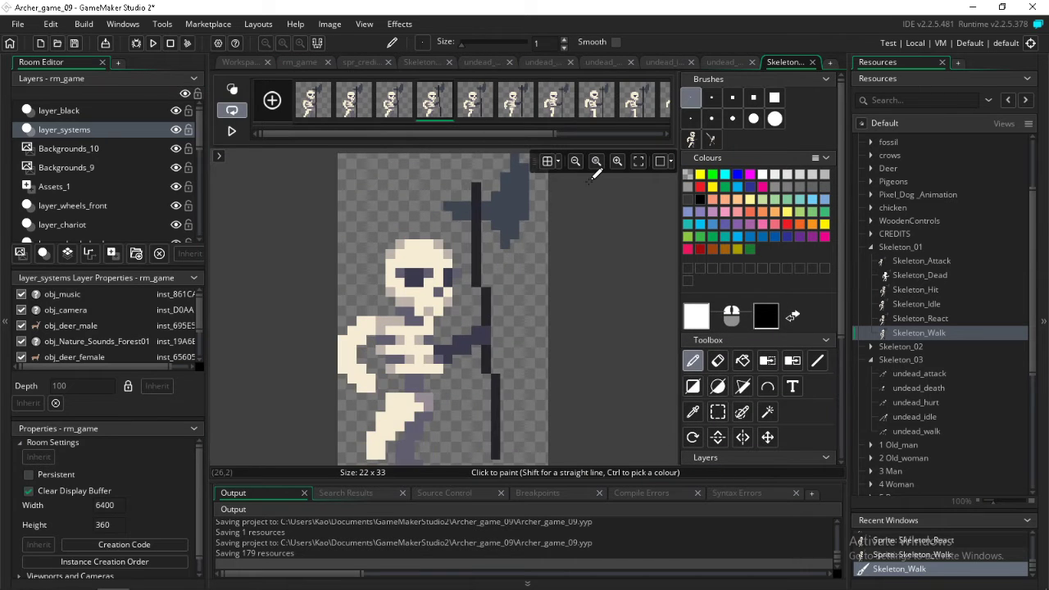
{"action": "key", "text": "Right"}
{"action": "key", "text": "Right"}
{"action": "key", "text": "Right"}
{"action": "key", "text": "Right"}
{"action": "key", "text": "Right"}
{"action": "key", "text": "Right"}
{"action": "key", "text": "Right"}
{"action": "key", "text": "Right"}
{"action": "key", "text": "Right"}
{"action": "key", "text": "Right"}
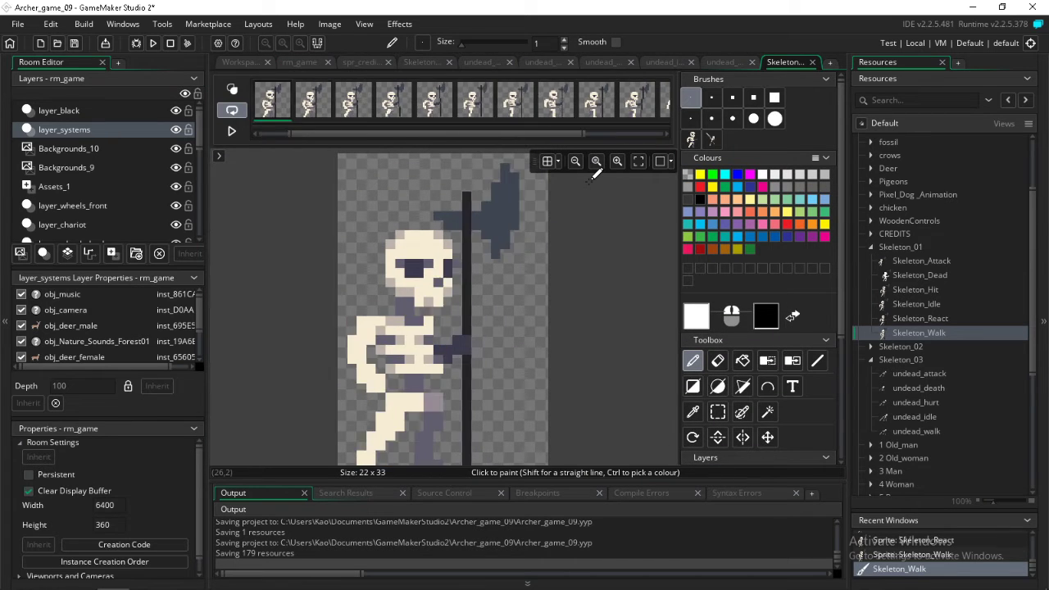
{"action": "key", "text": "Right"}
{"action": "key", "text": "Right"}
{"action": "key", "text": "Right"}
{"action": "key", "text": "Right"}
{"action": "key", "text": "Right"}
{"action": "key", "text": "Right"}
{"action": "key", "text": "Right"}
{"action": "key", "text": "Right"}
{"action": "key", "text": "Right"}
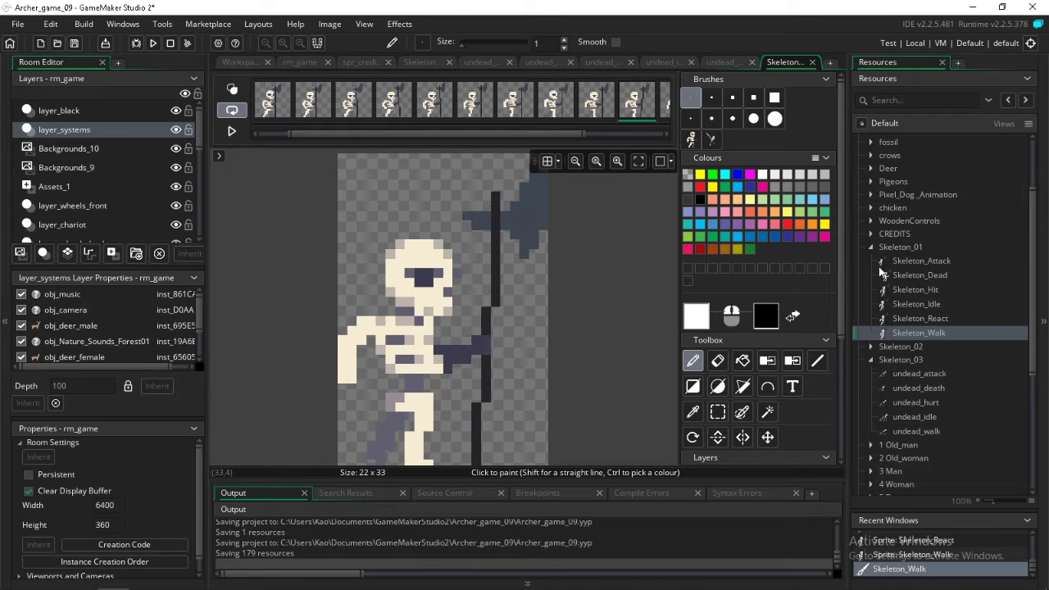
{"action": "key", "text": "Right"}
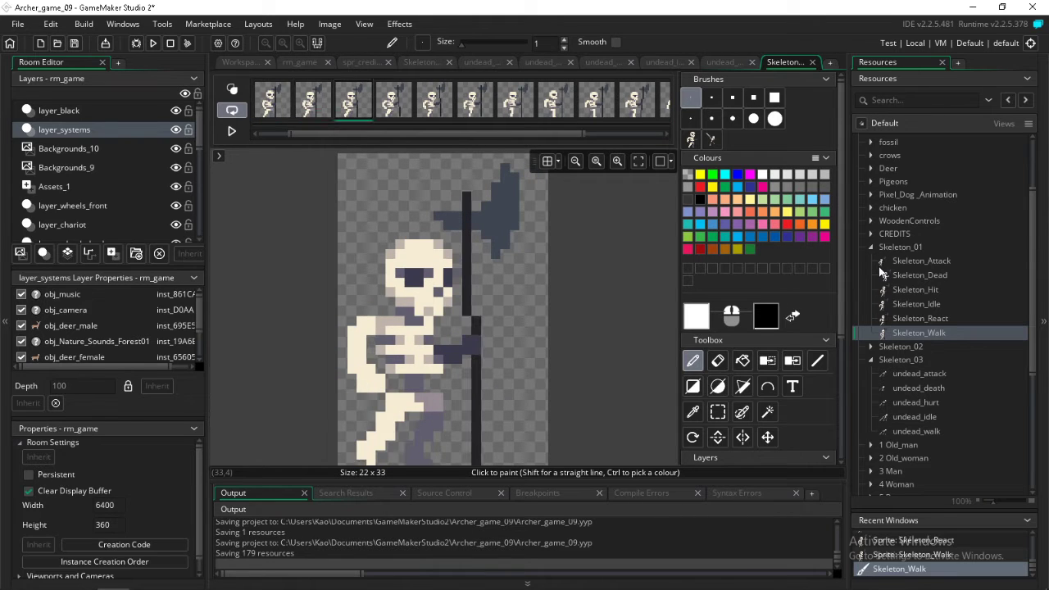
Select the 7x8-pixel skull in the current Skeleton_Walk frame and copy it as a custom brush
{"action": "left_click", "coordinate": [718, 412]}
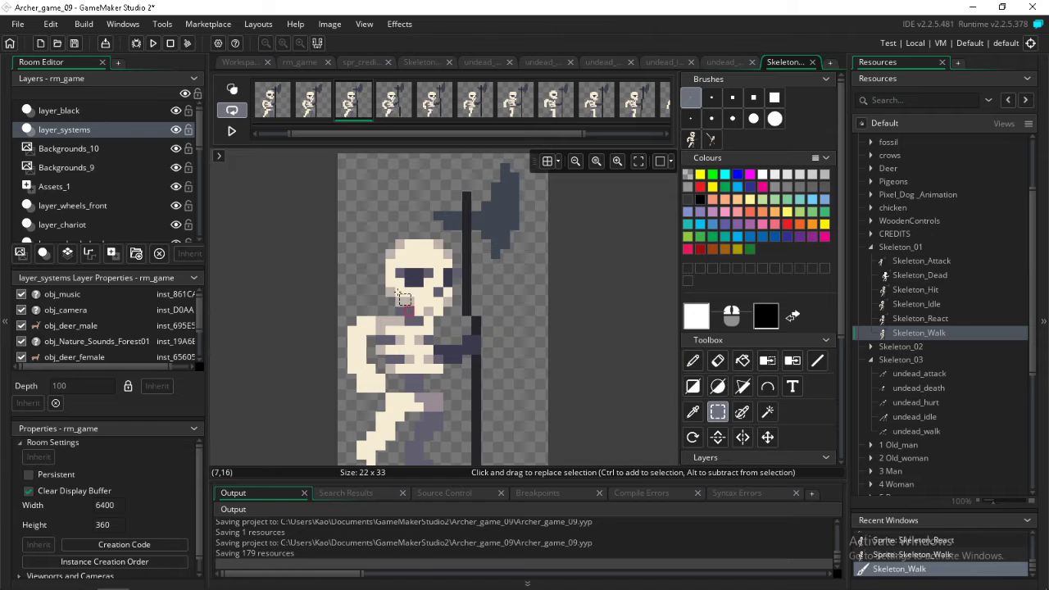
{"action": "left_click_drag", "start_coordinate": [393, 247], "coordinate": [456, 320]}
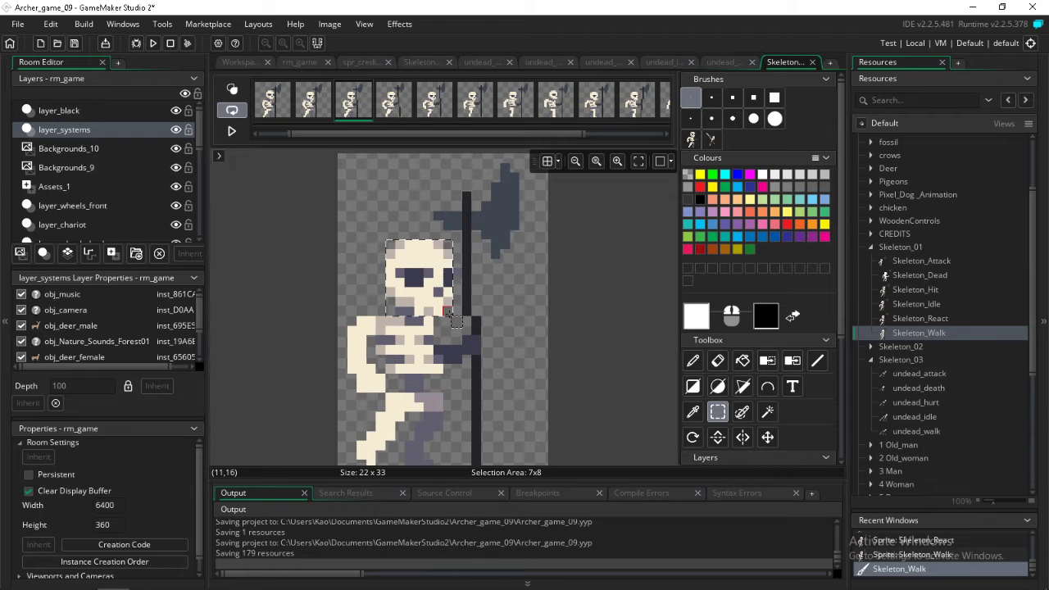
{"action": "key", "text": "ctrl+c"}
{"action": "key", "text": "ctrl+v"}
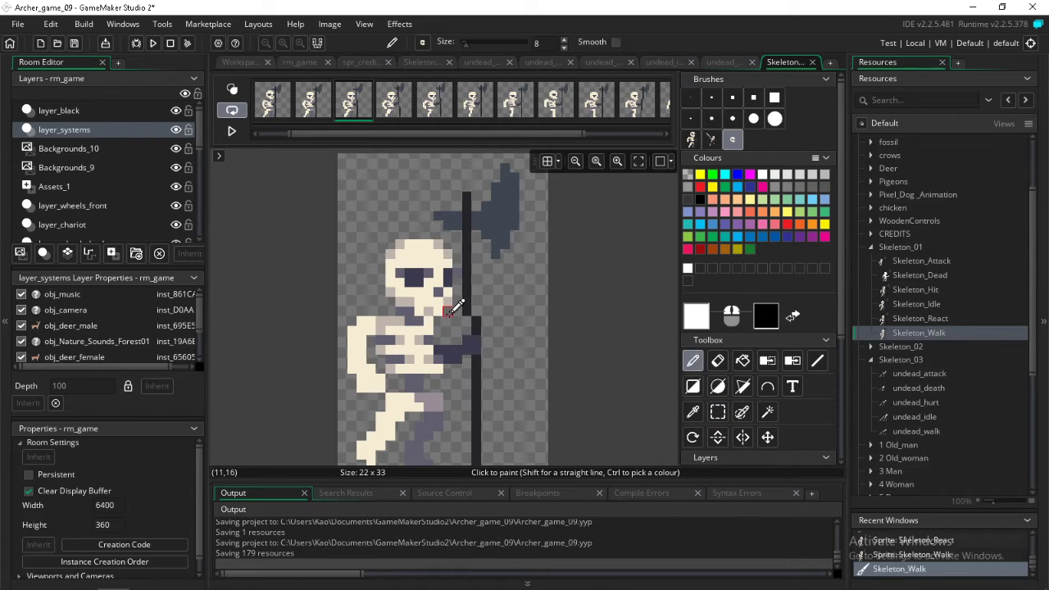
Open the Skeleton_Attack sprite in the image editor and copy the 7x8-pixel skull from its third-to-last frame as a custom brush
{"action": "left_click", "coordinate": [901, 316]}
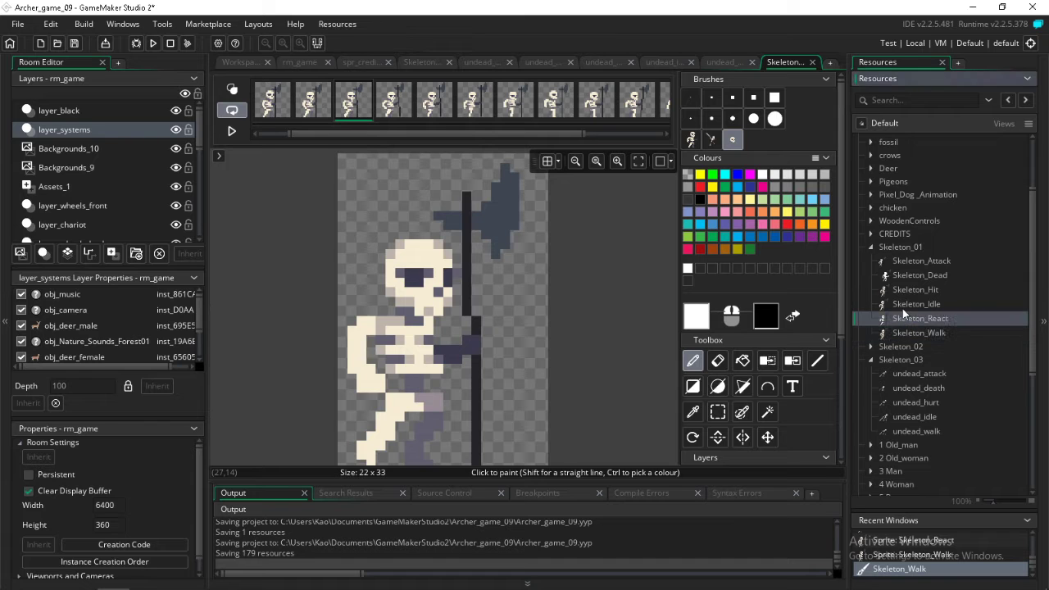
{"action": "double_click", "coordinate": [910, 262]}
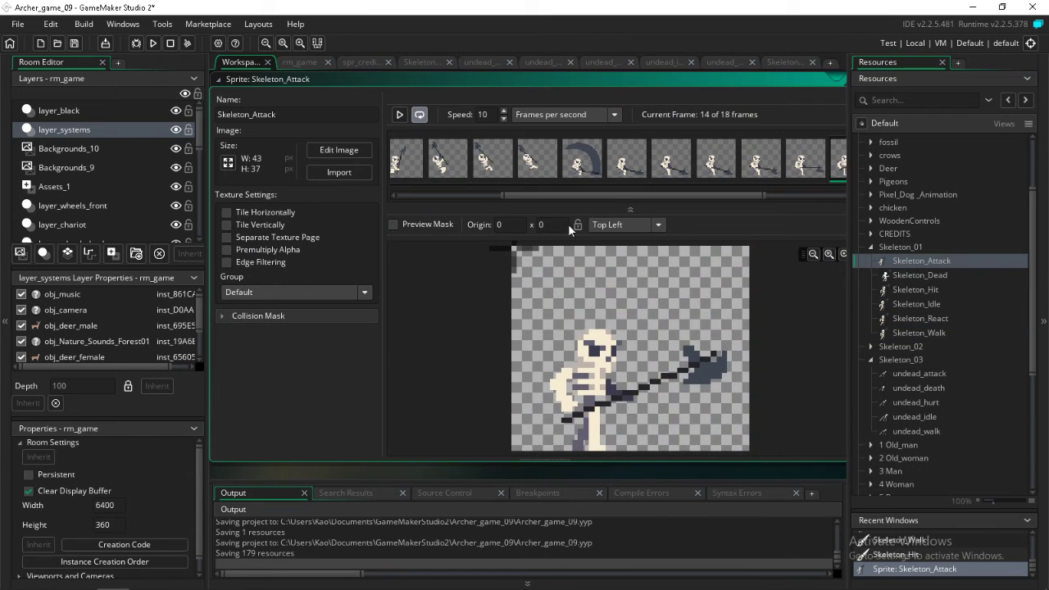
{"action": "double_click", "coordinate": [414, 164]}
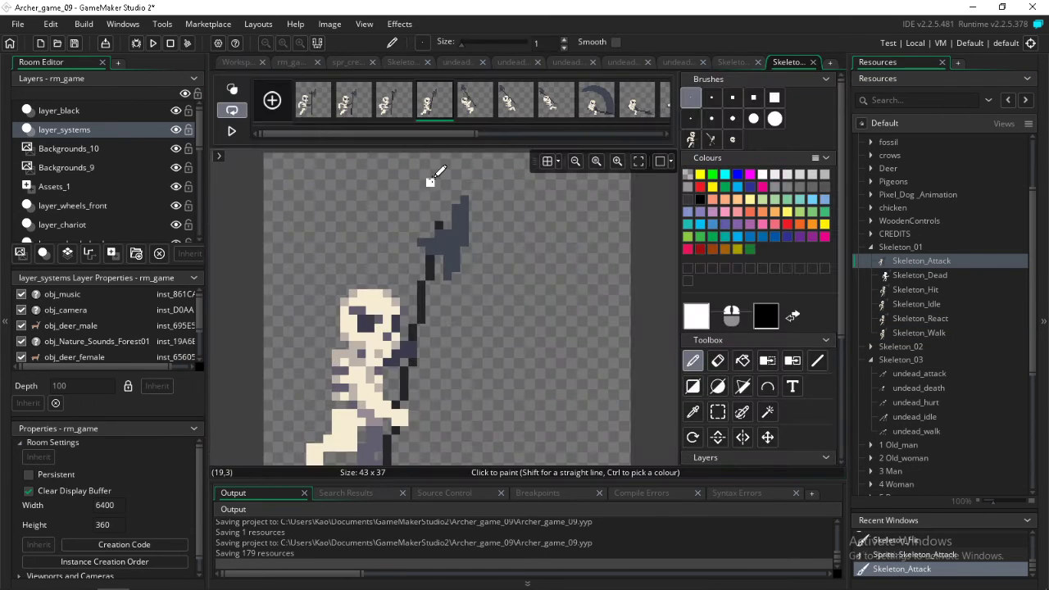
{"action": "key", "text": "Left"}
{"action": "key", "text": "Left"}
{"action": "key", "text": "Left"}
{"action": "key", "text": "Left"}
{"action": "key", "text": "Left"}
{"action": "key", "text": "Left"}
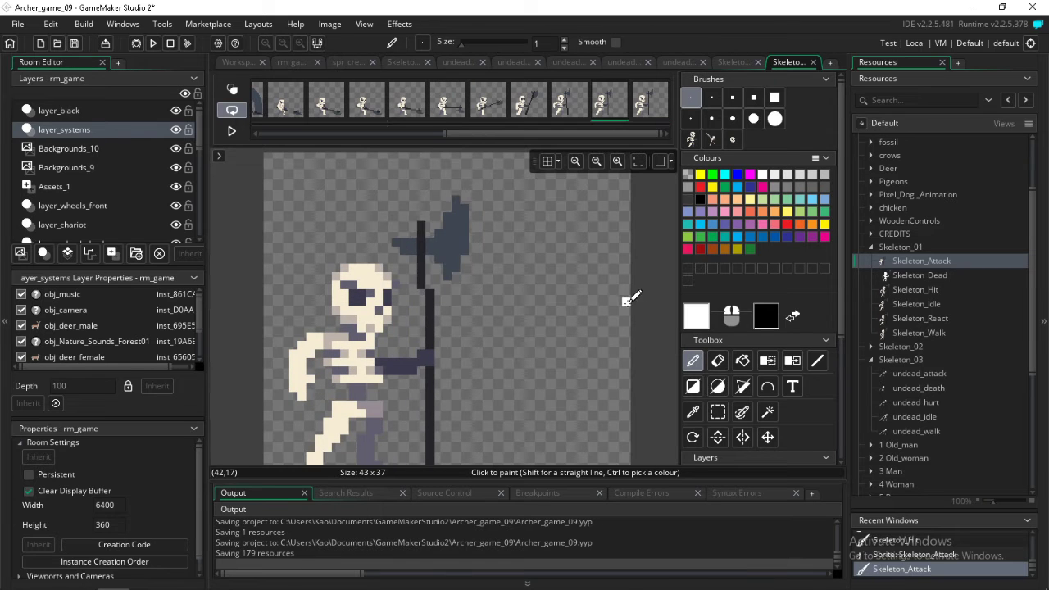
{"action": "left_click", "coordinate": [718, 412]}
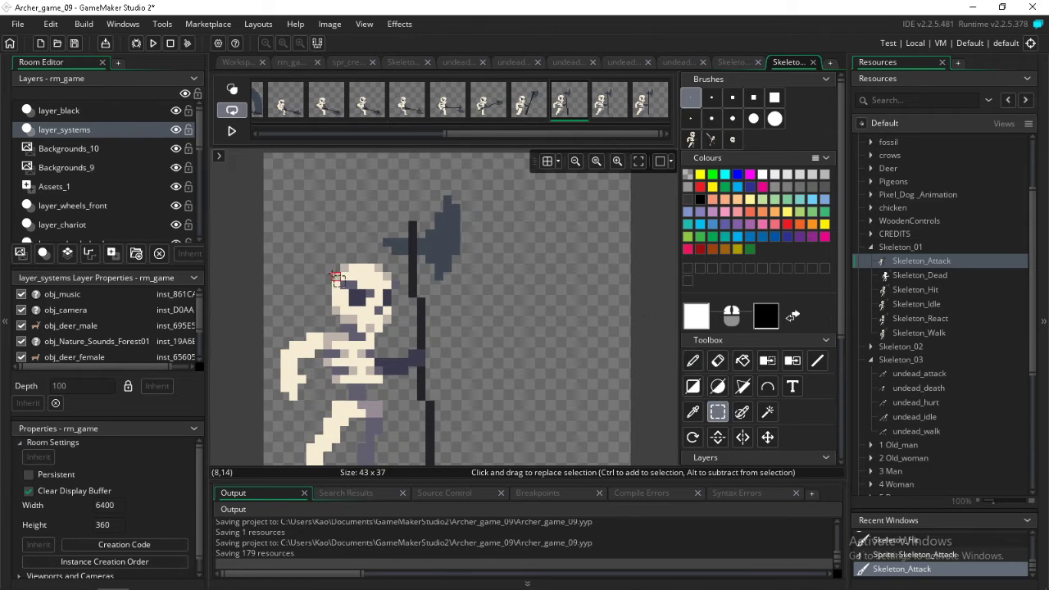
{"action": "left_click_drag", "start_coordinate": [339, 271], "coordinate": [395, 334]}
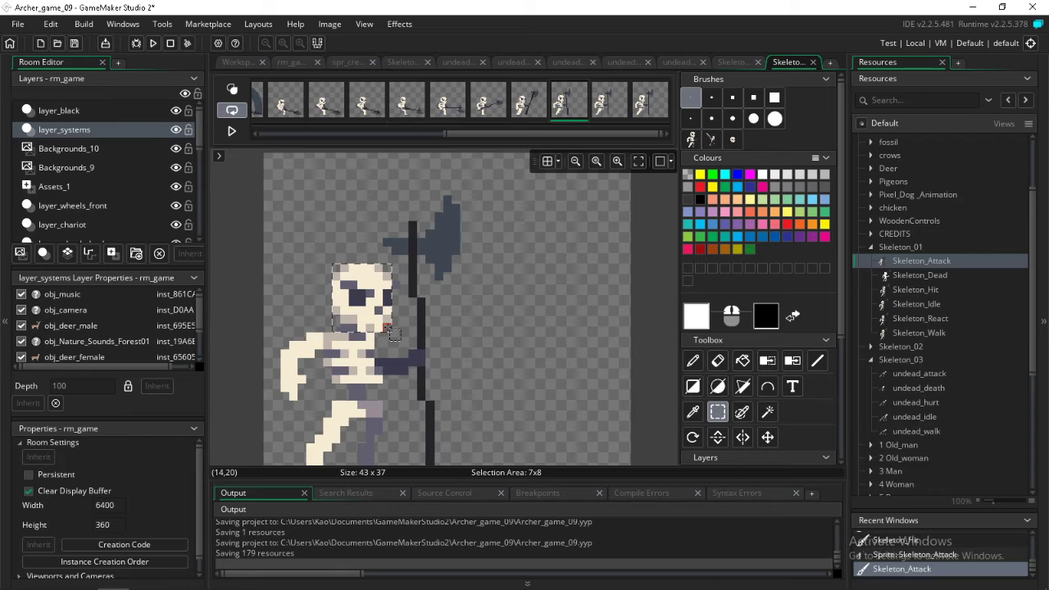
{"action": "key", "text": "p"}
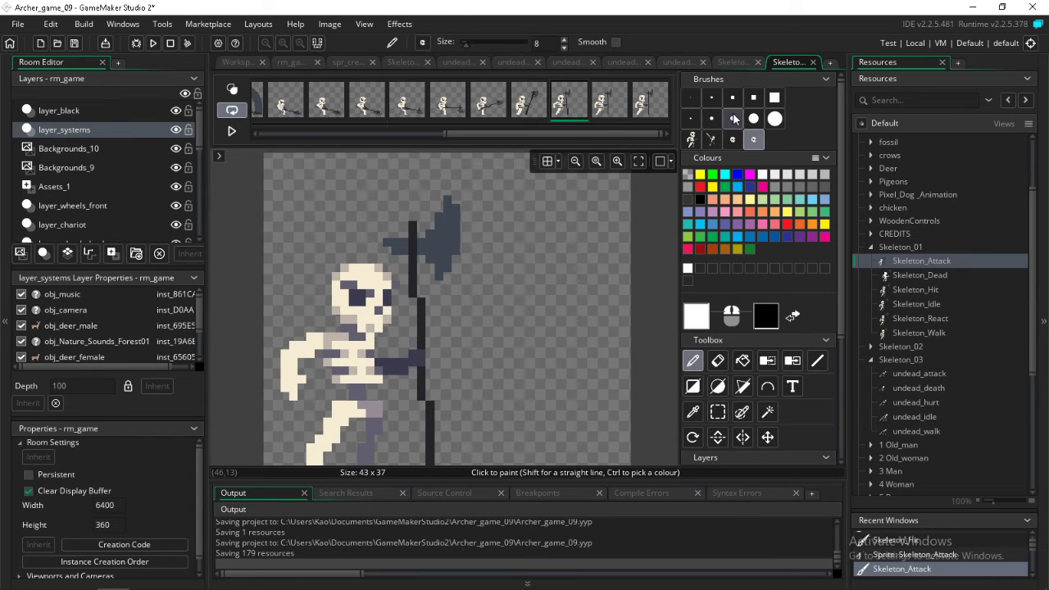
Open the undead_walk sprite in the image editor, set the paint colour to white and stamp the copied skull in the empty area beside the figure
{"action": "left_click", "coordinate": [901, 379]}
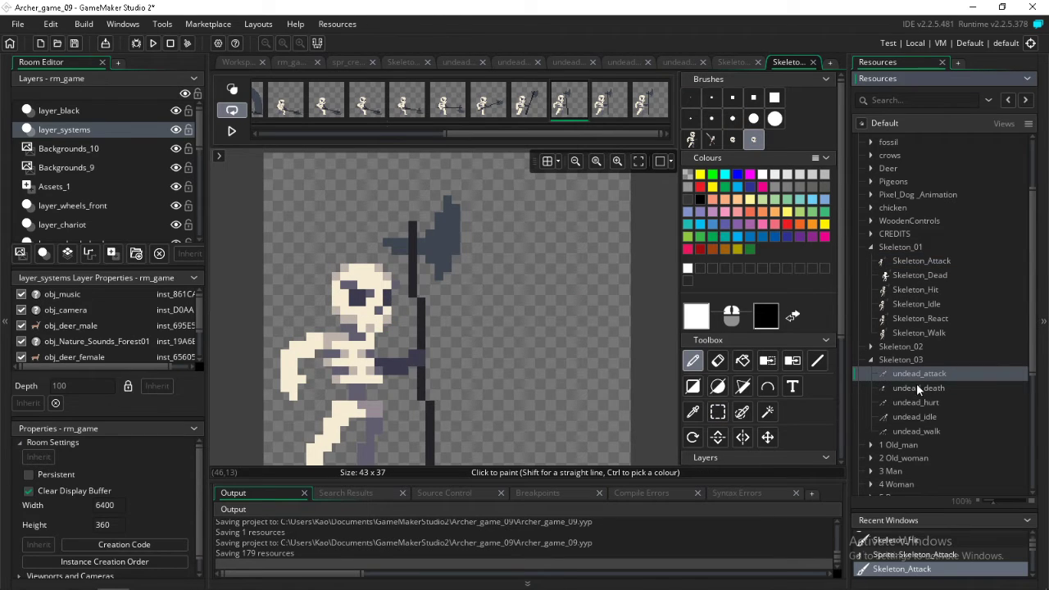
{"action": "double_click", "coordinate": [910, 432]}
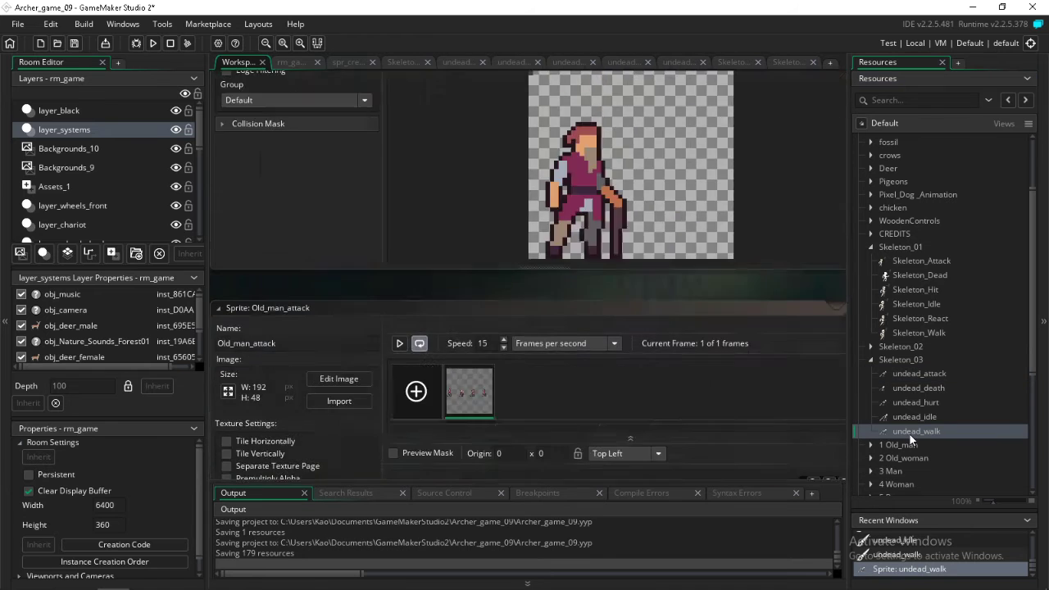
{"action": "double_click", "coordinate": [451, 162]}
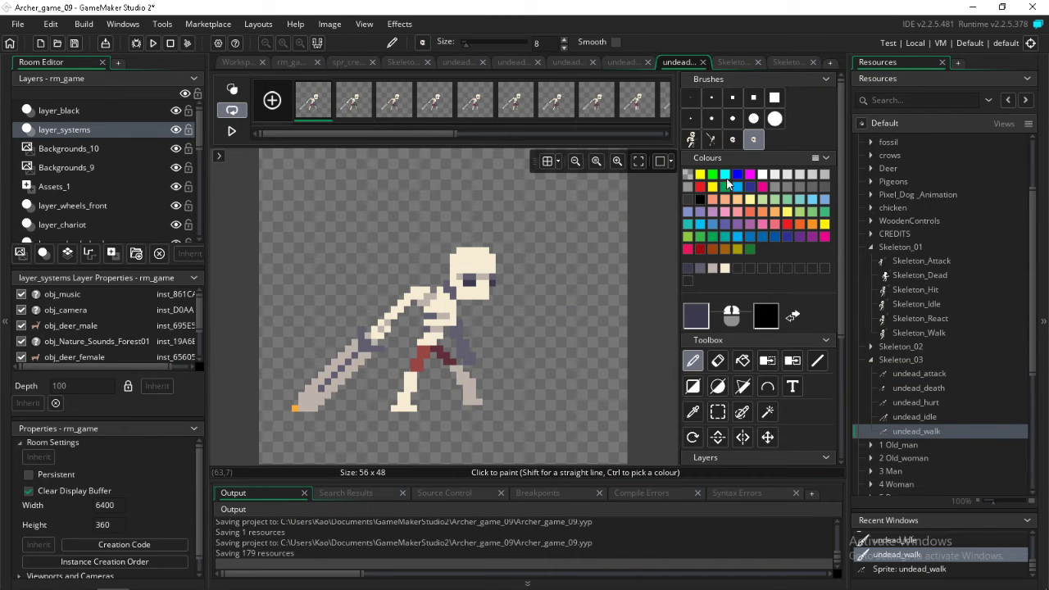
{"action": "left_click", "coordinate": [762, 176]}
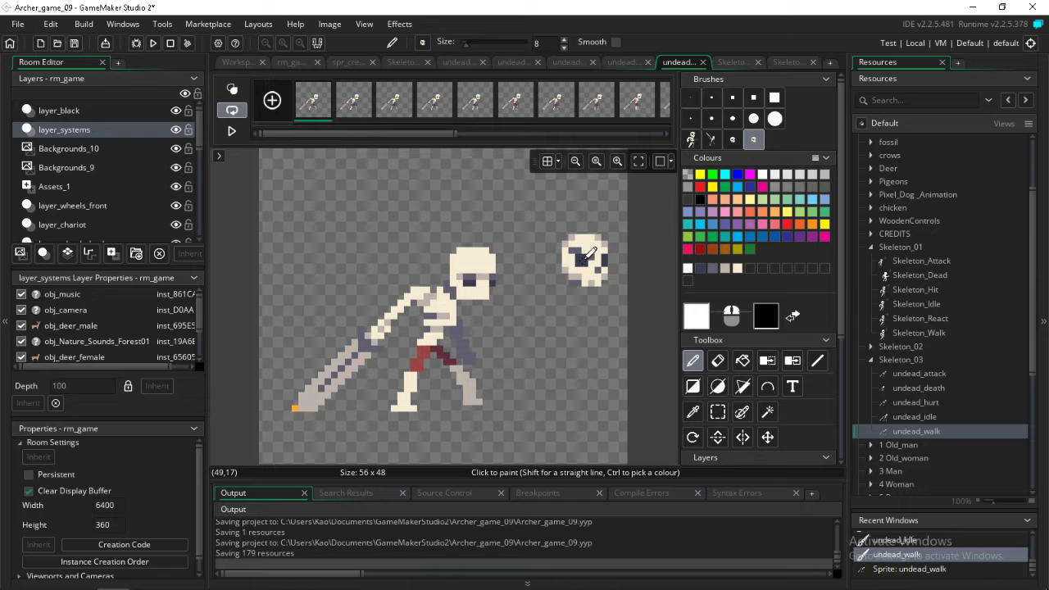
Copy the undead figure's eyes onto the loose skull beside it, and capture the combined skull as a custom brush
{"action": "left_click", "coordinate": [717, 411]}
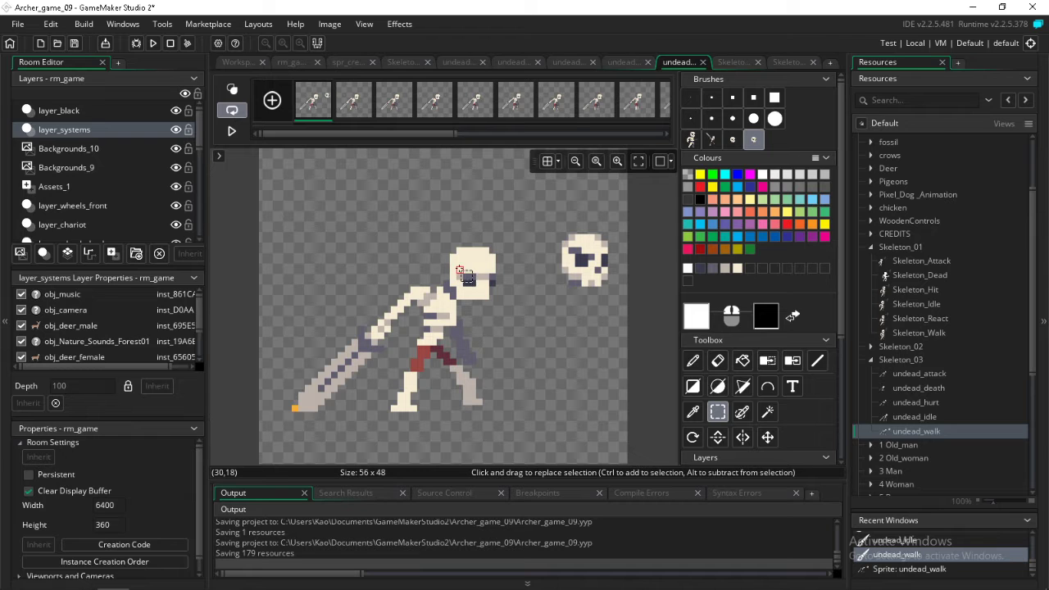
{"action": "left_click_drag", "start_coordinate": [460, 271], "coordinate": [496, 298]}
{"action": "key", "text": "d"}
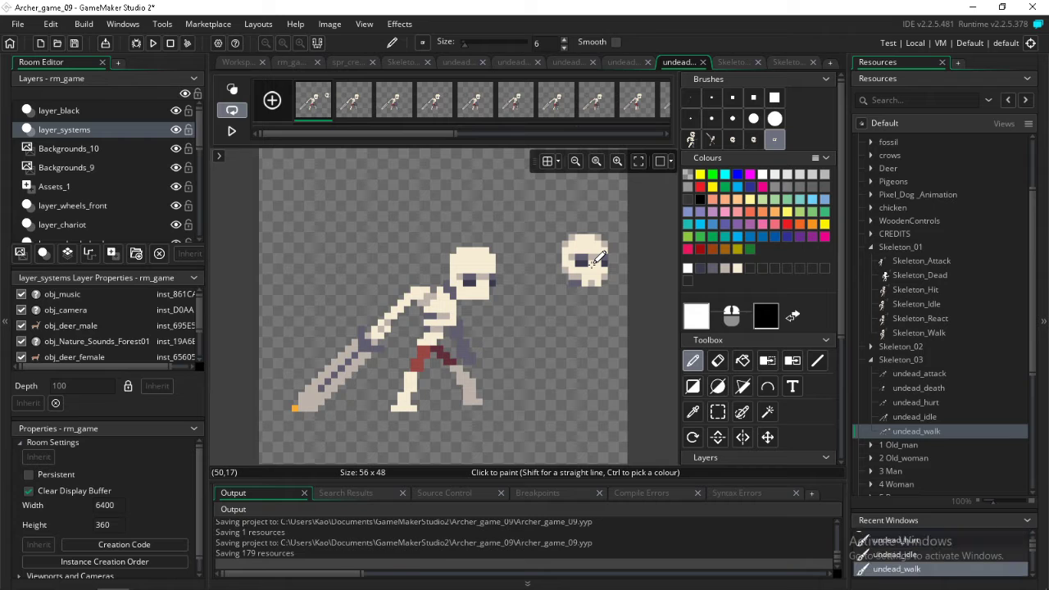
{"action": "left_click", "coordinate": [718, 411]}
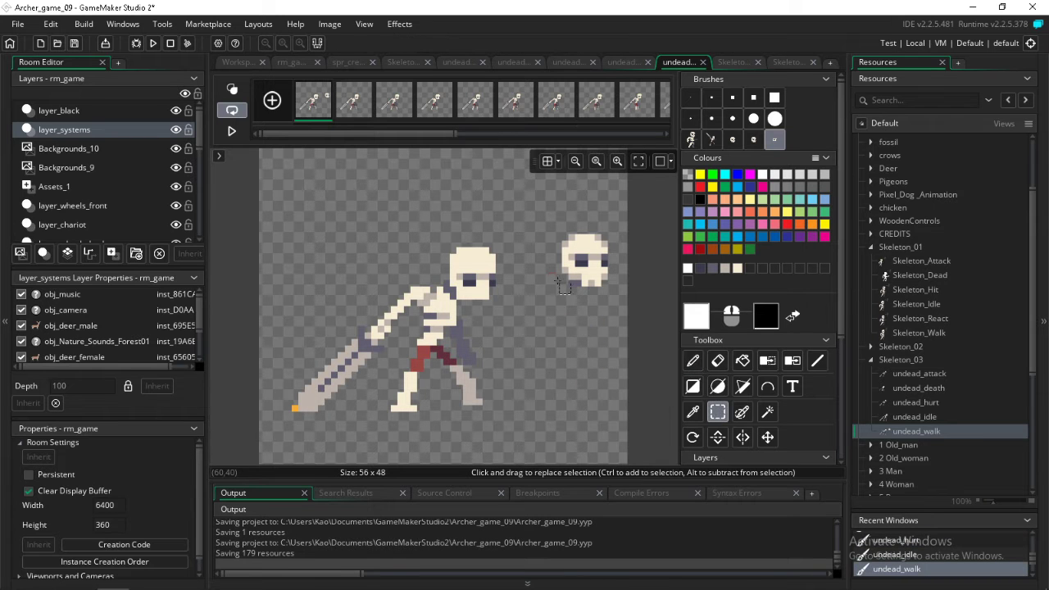
{"action": "left_click_drag", "start_coordinate": [554, 232], "coordinate": [624, 305]}
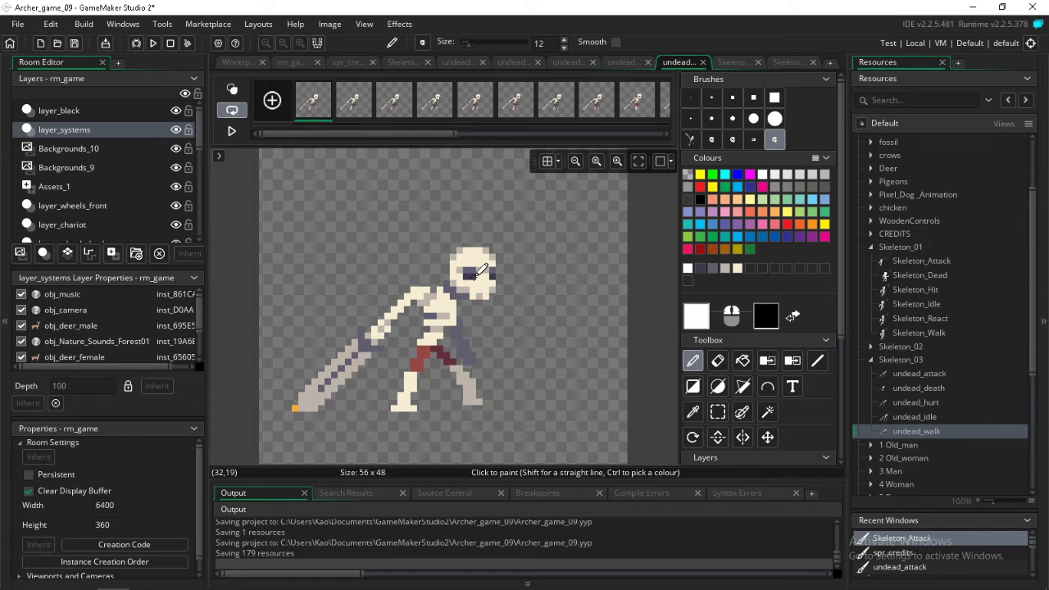
Stamp the combined skull over the head in every frame of undead_walk, following the head's position, and play the animation
{"action": "left_click", "coordinate": [474, 278]}
{"action": "key", "text": "Right"}
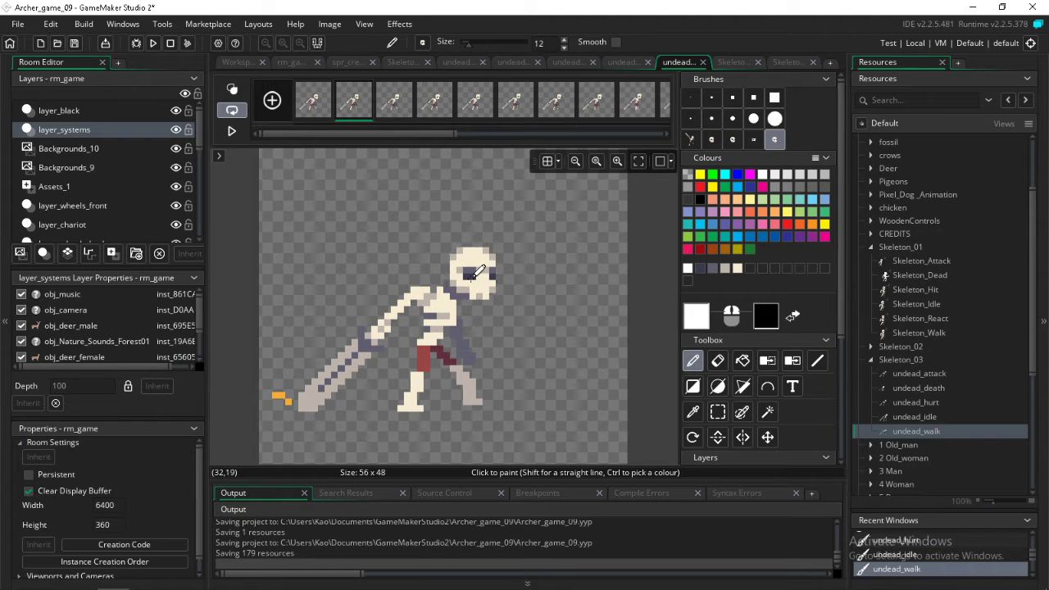
{"action": "key", "text": "Right"}
{"action": "key", "text": "Right"}
{"action": "key", "text": "Right"}
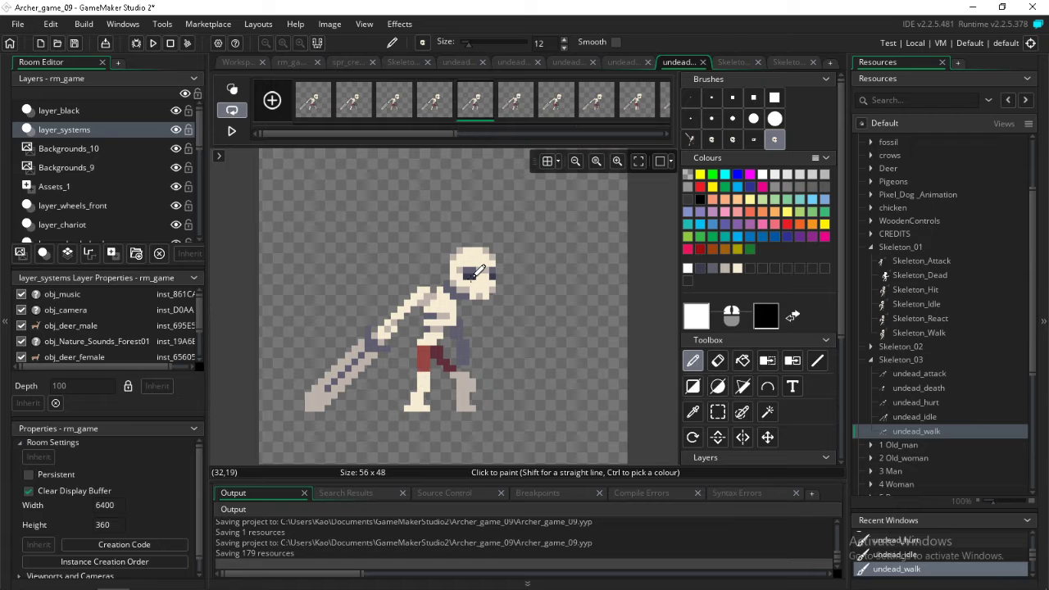
{"action": "key", "text": "Right"}
{"action": "key", "text": "Right"}
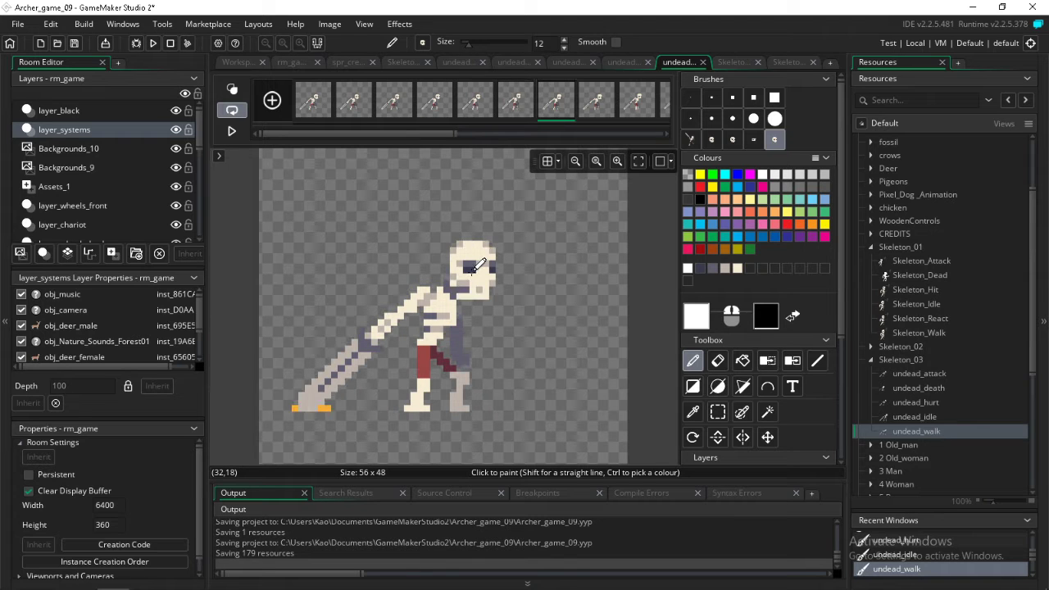
{"action": "key", "text": "Right"}
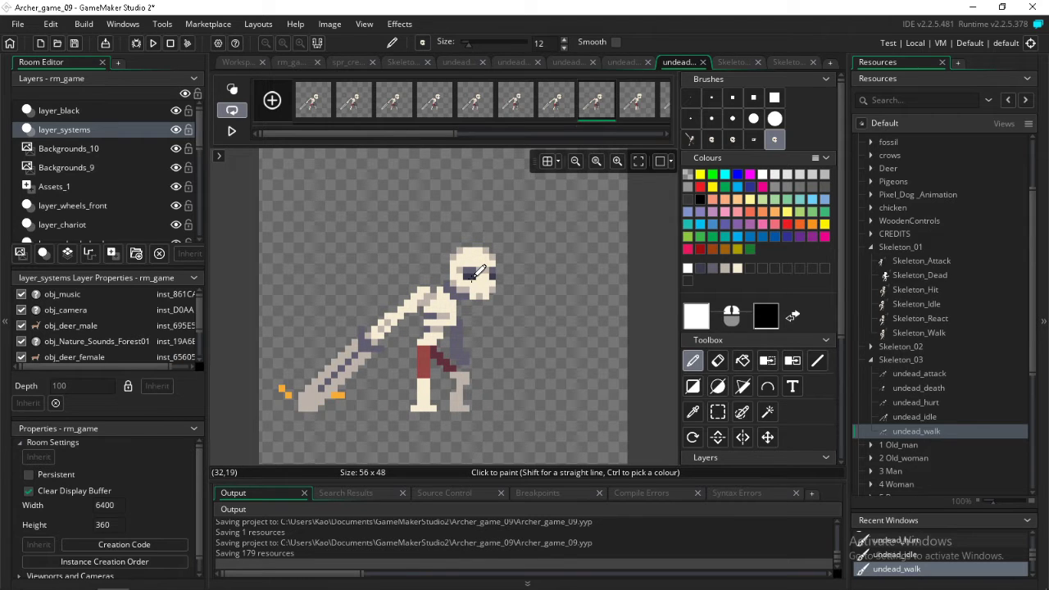
{"action": "key", "text": "Right"}
{"action": "key", "text": "Right"}
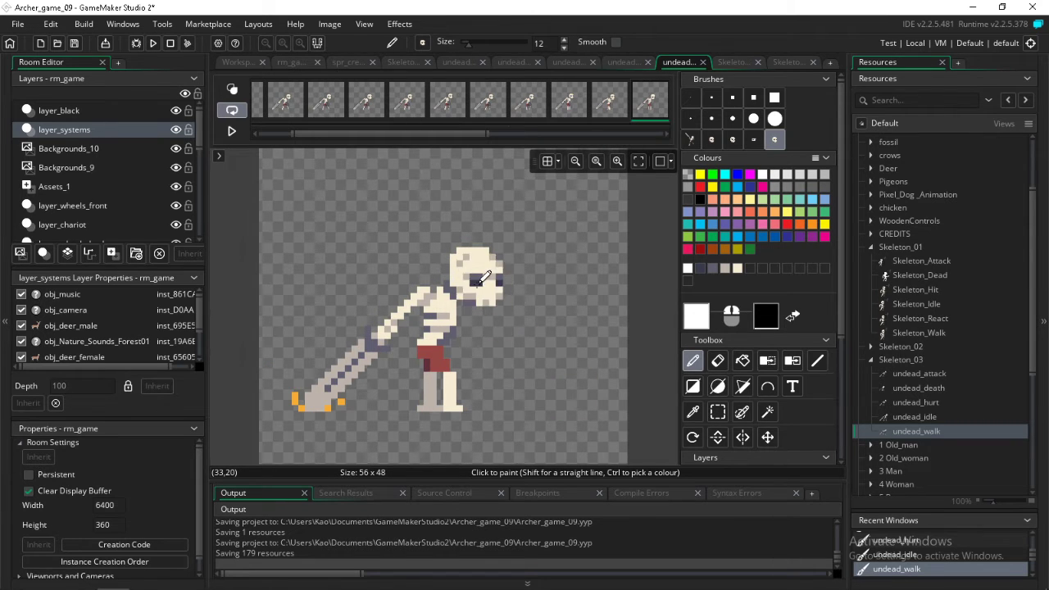
{"action": "key", "text": "Right"}
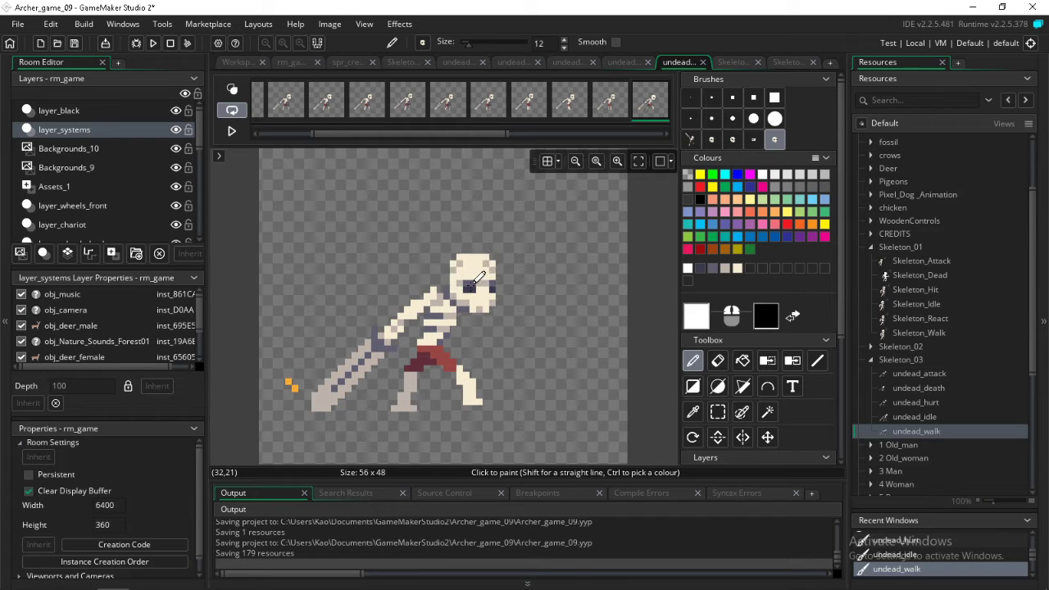
{"action": "left_click", "coordinate": [472, 283]}
{"action": "key", "text": "Right"}
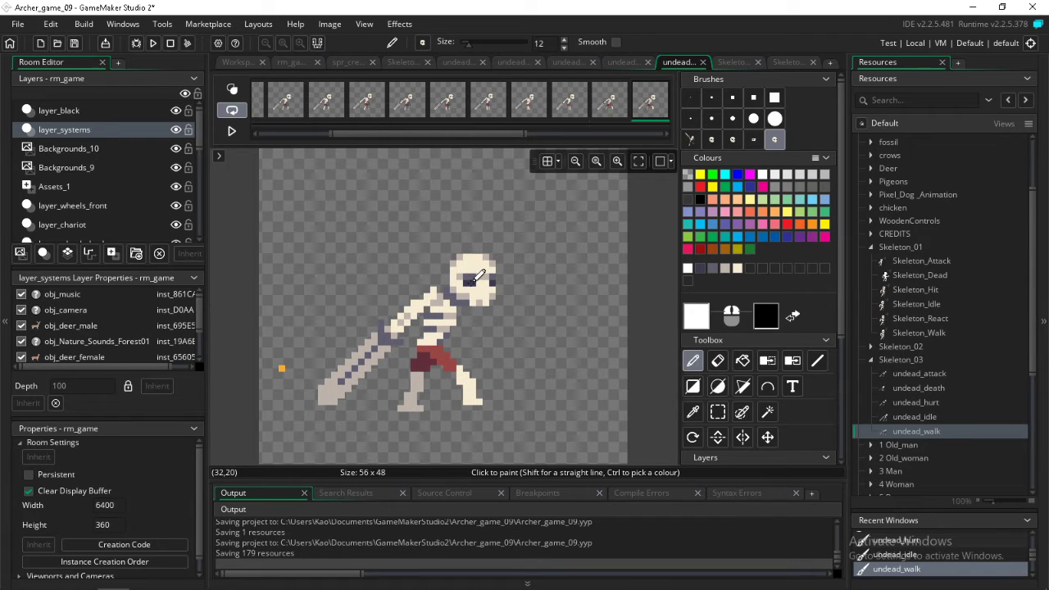
{"action": "key", "text": "Right"}
{"action": "left_click", "coordinate": [472, 278]}
{"action": "key", "text": "Right"}
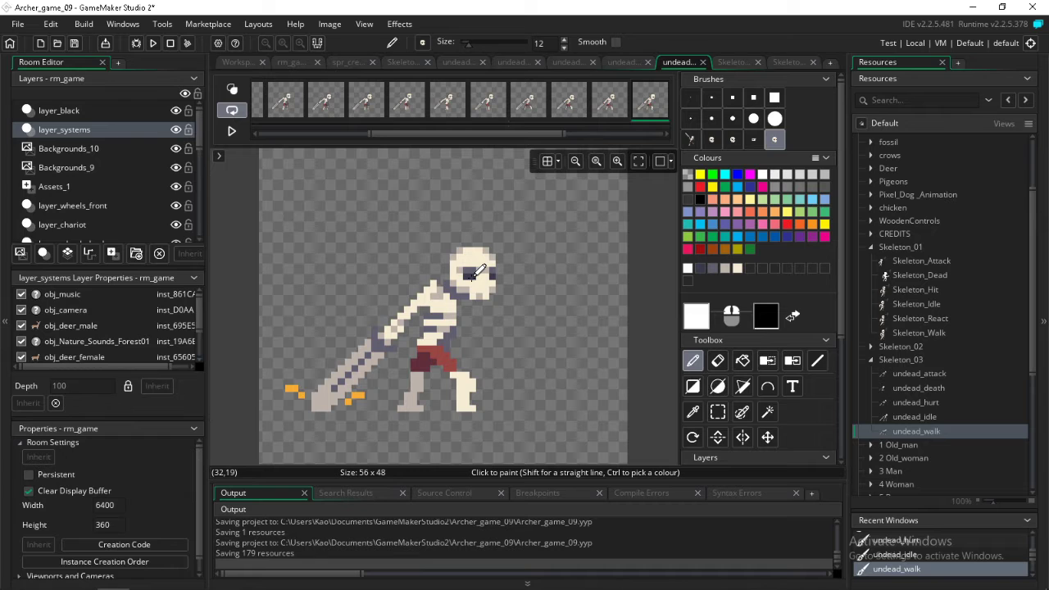
{"action": "key", "text": "Right"}
{"action": "left_click", "coordinate": [473, 270]}
{"action": "key", "text": "Right"}
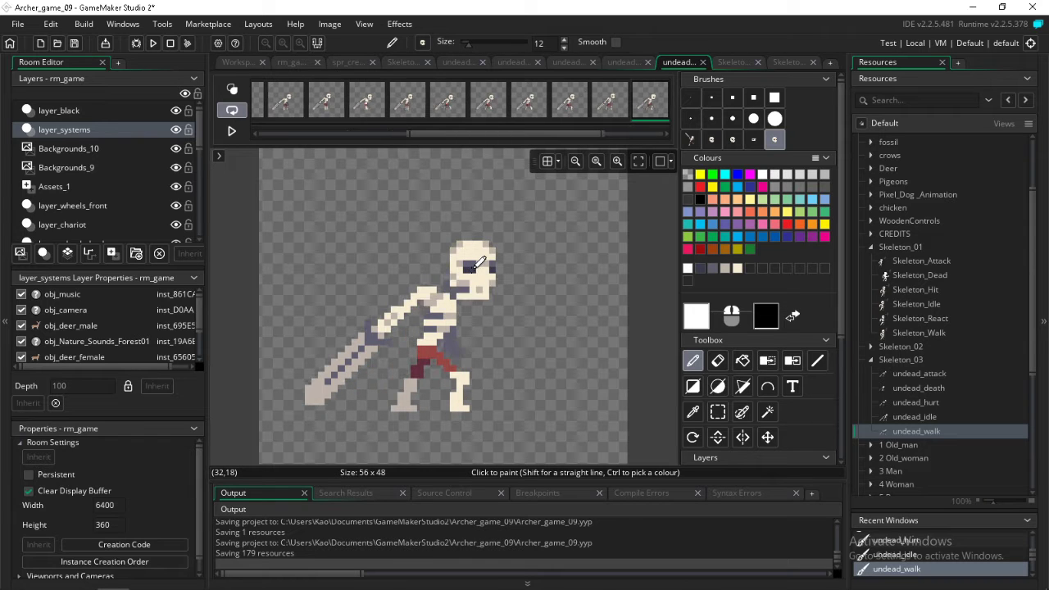
{"action": "key", "text": "Right"}
{"action": "left_click", "coordinate": [477, 265]}
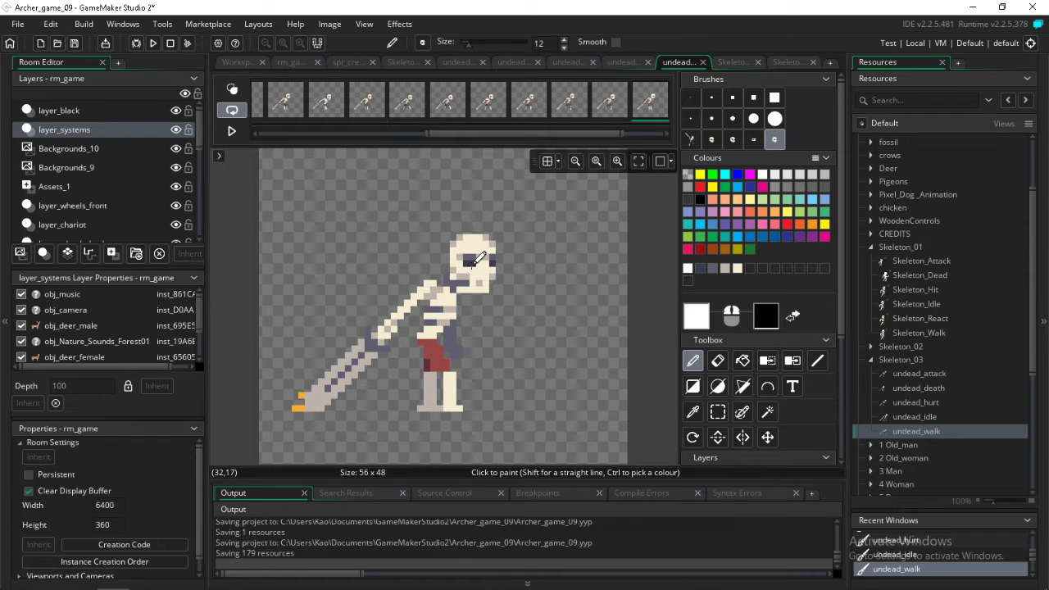
{"action": "key", "text": "Right"}
{"action": "key", "text": "Right"}
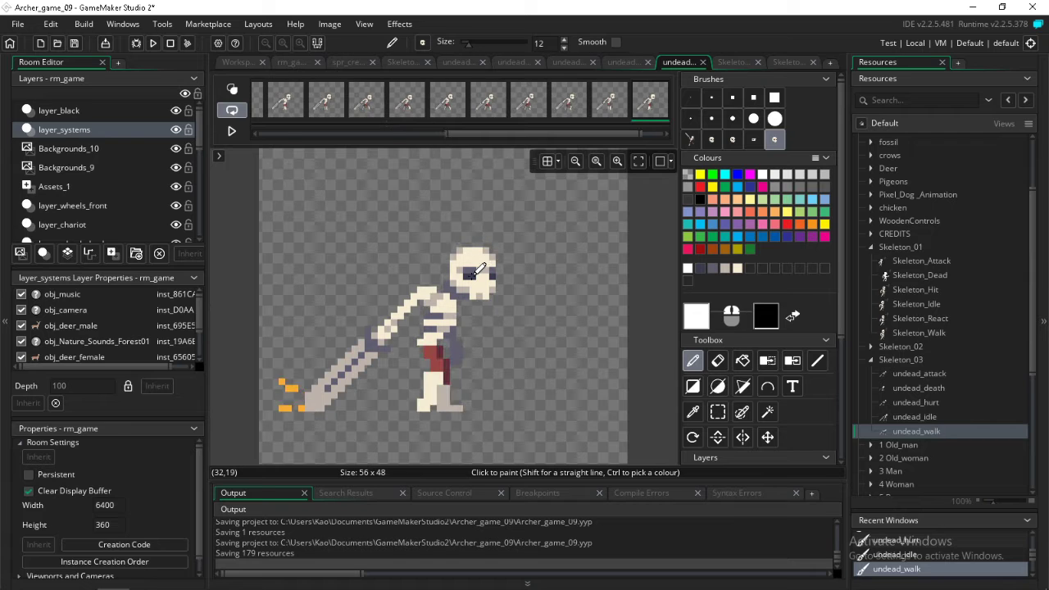
{"action": "key", "text": "Right"}
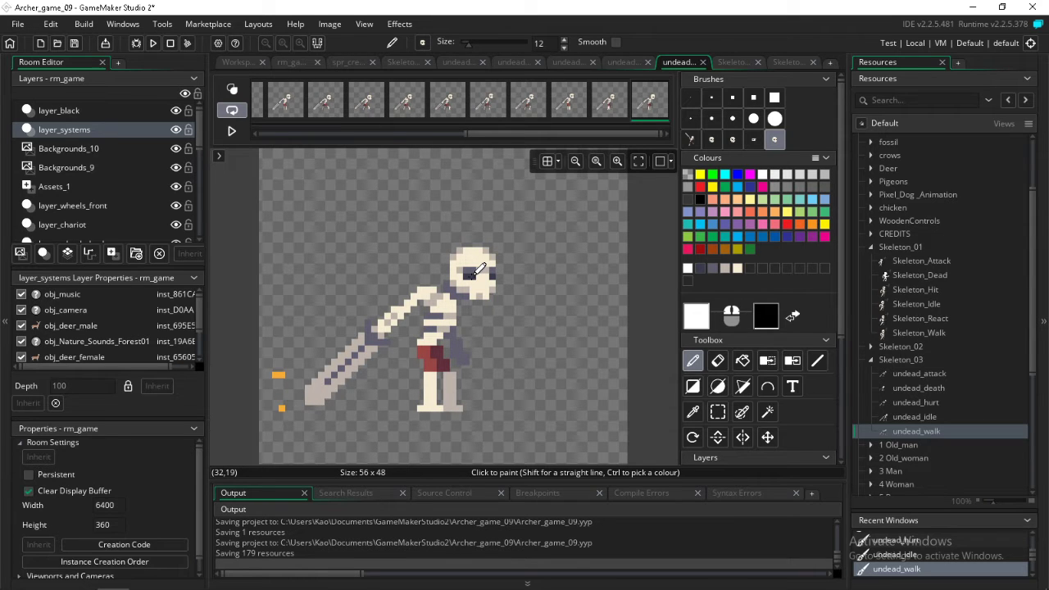
{"action": "key", "text": "Right"}
{"action": "key", "text": "Right"}
{"action": "key", "text": "Return"}
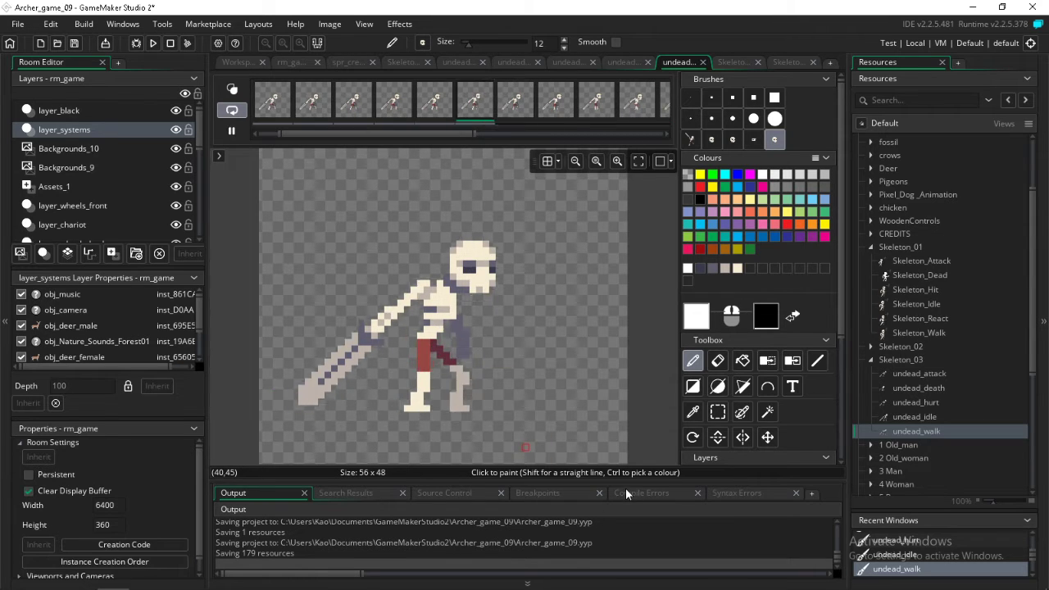
Open the undead_idle sprite in the image editor, set the paint colour to white and stamp the skull over the first frame's head
{"action": "left_click", "coordinate": [916, 417]}
{"action": "double_click", "coordinate": [920, 416]}
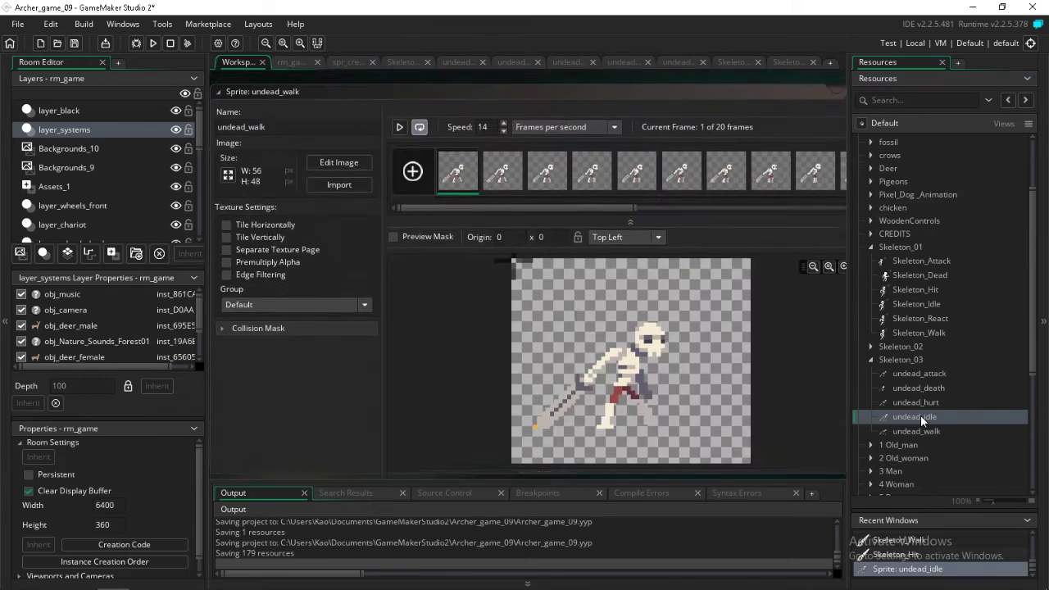
{"action": "double_click", "coordinate": [457, 160]}
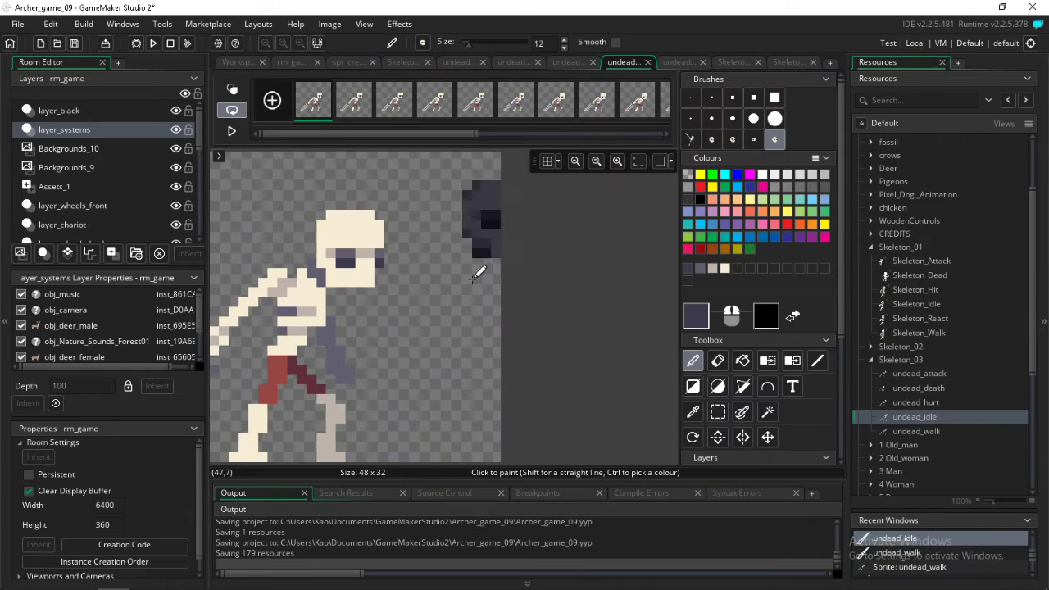
{"action": "left_click", "coordinate": [761, 176]}
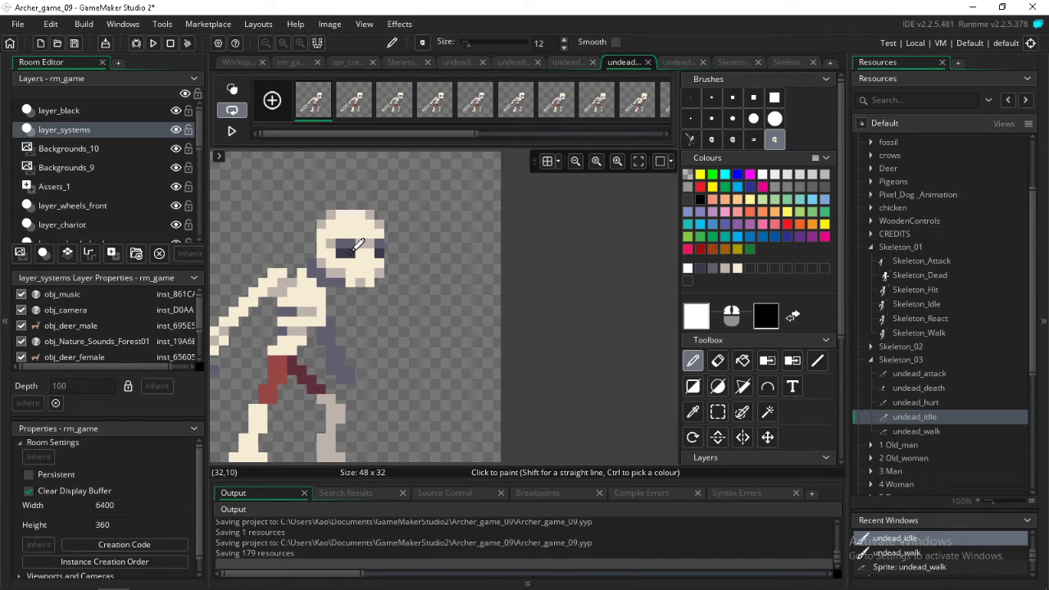
Stamp the skull over the head in the remaining undead_idle frames, following the head's position, and play the animation
{"action": "key", "text": "Right"}
{"action": "key", "text": "Right"}
{"action": "key", "text": "Right"}
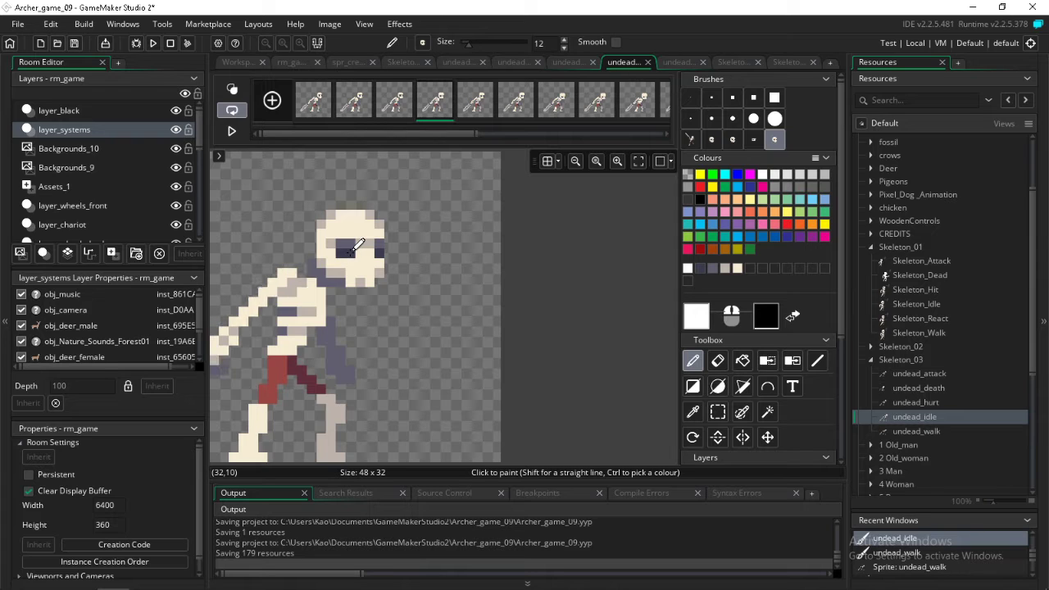
{"action": "key", "text": "Right"}
{"action": "key", "text": "Right"}
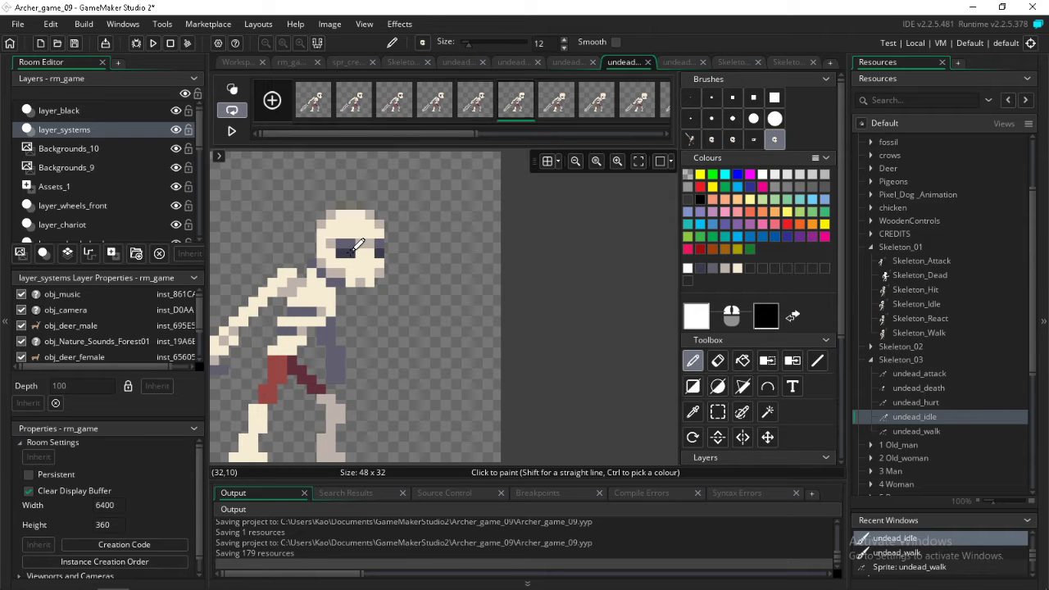
{"action": "key", "text": "Right"}
{"action": "key", "text": "Right"}
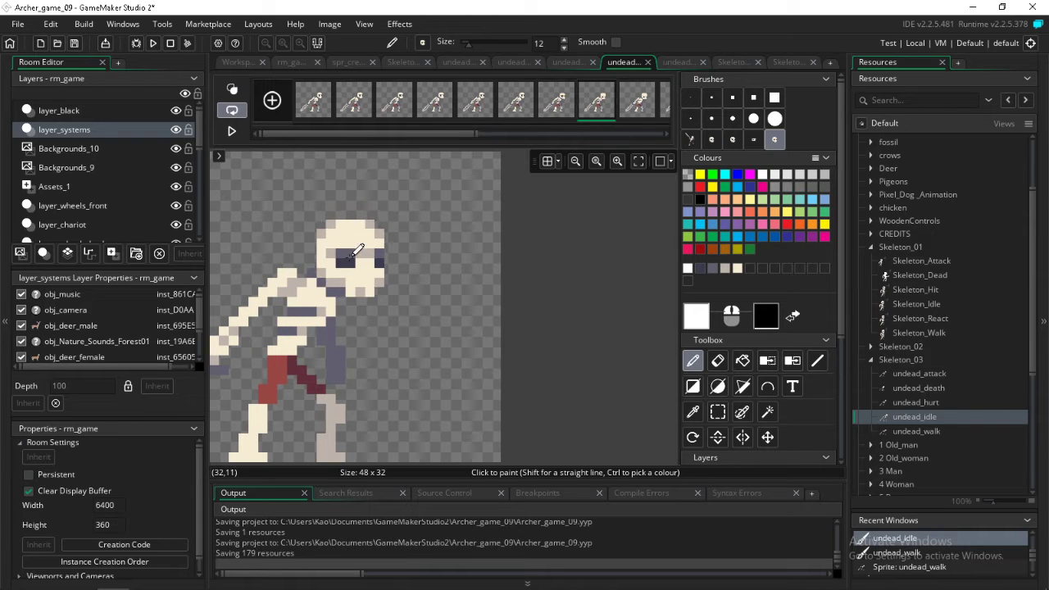
{"action": "key", "text": "Right"}
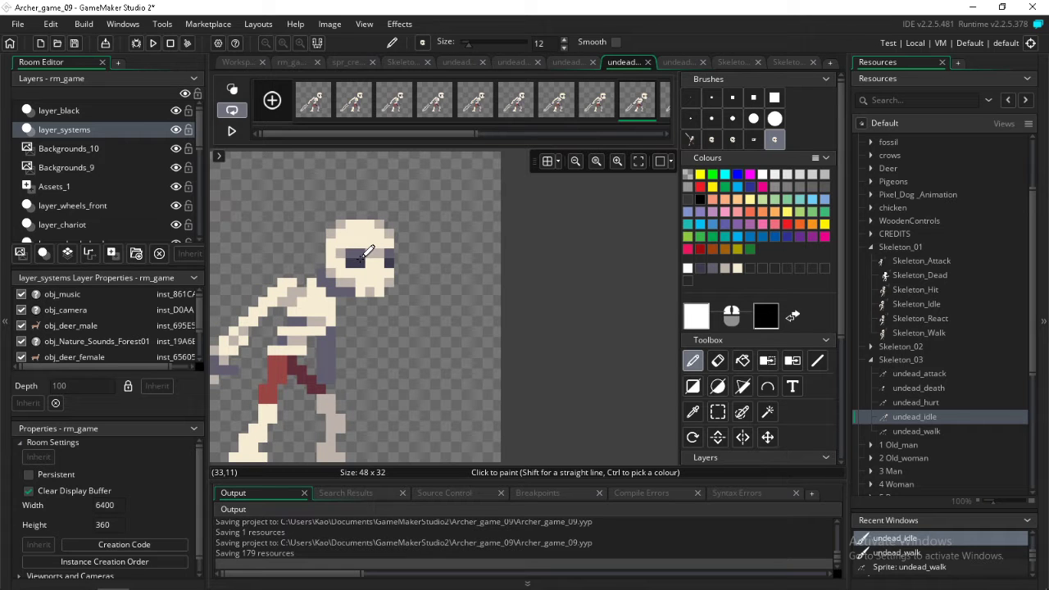
{"action": "key", "text": "Right"}
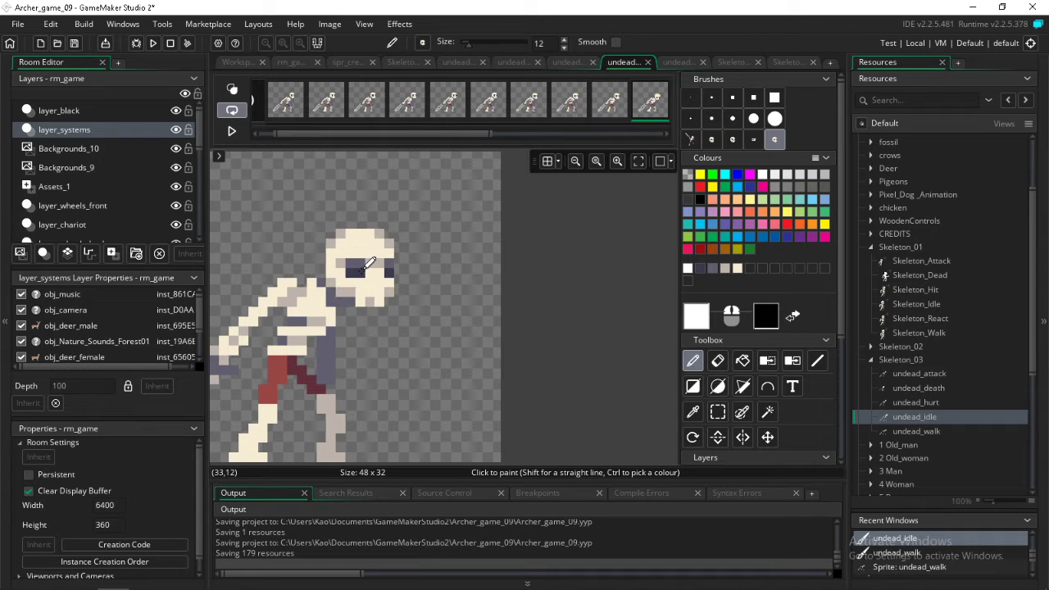
{"action": "key", "text": "Right"}
{"action": "key", "text": "Right"}
{"action": "key", "text": "Right"}
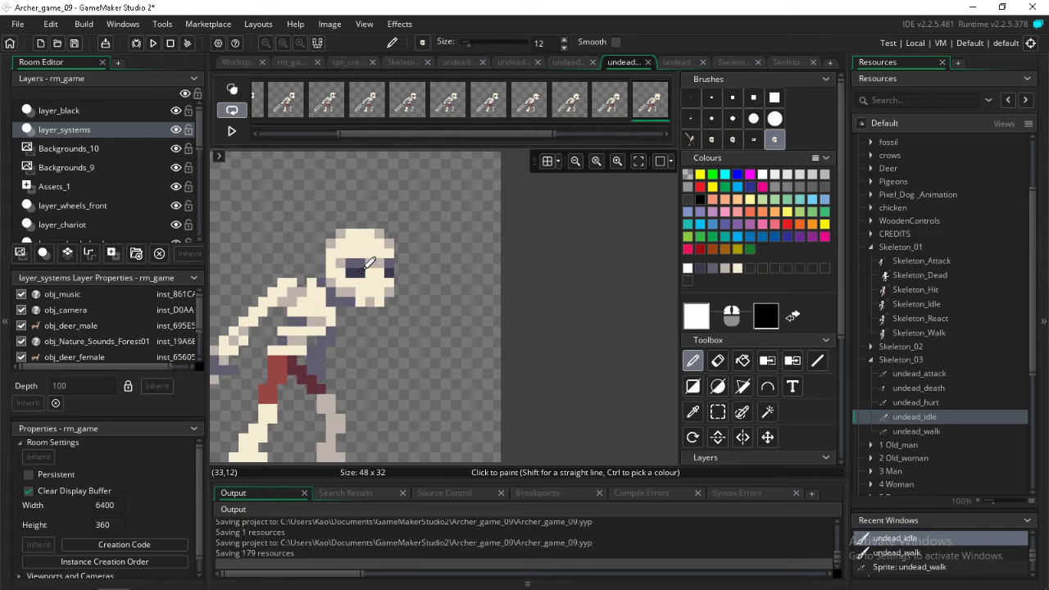
{"action": "key", "text": "Right"}
{"action": "key", "text": "Right"}
{"action": "key", "text": "Right"}
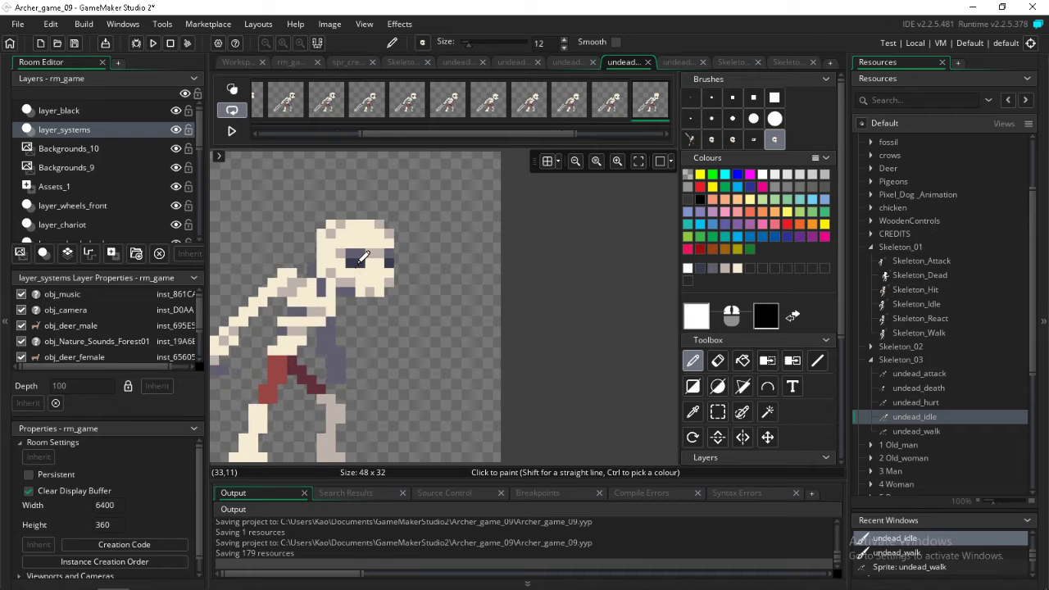
{"action": "key", "text": "Right"}
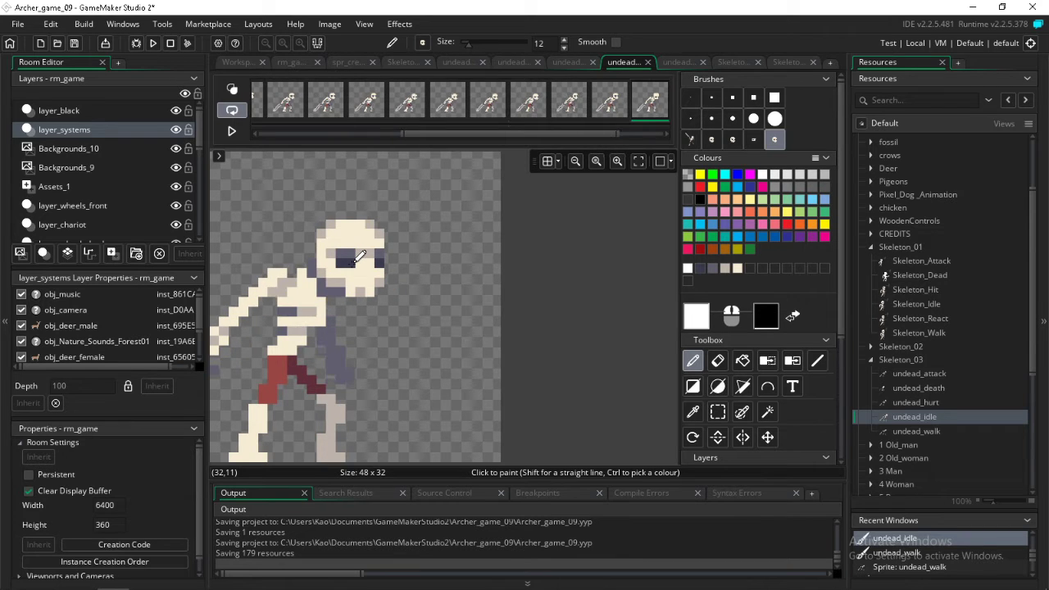
{"action": "key", "text": "Right"}
{"action": "key", "text": "Right"}
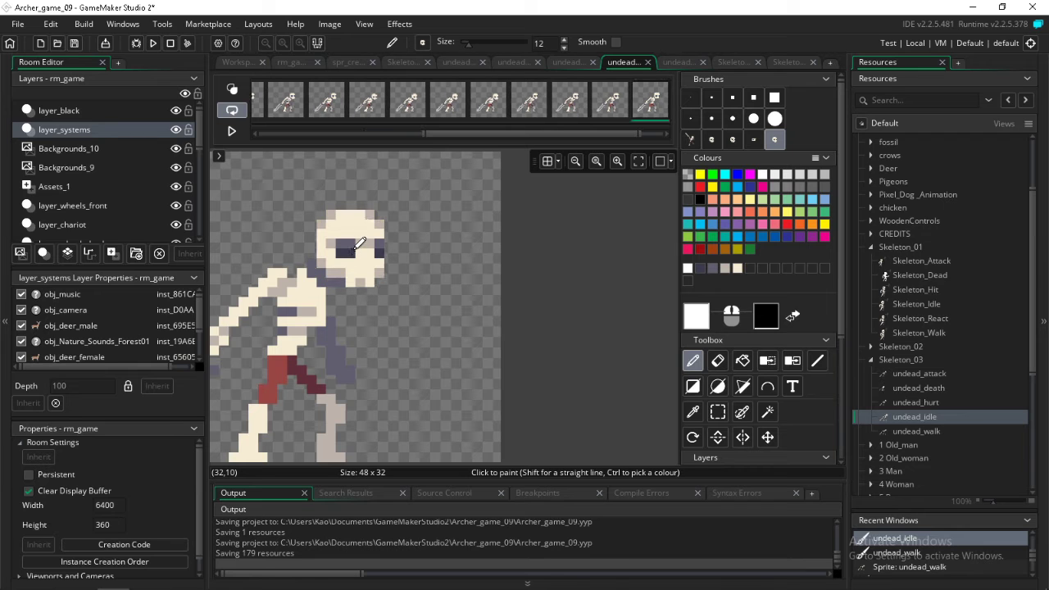
{"action": "key", "text": "Right"}
{"action": "key", "text": "Right"}
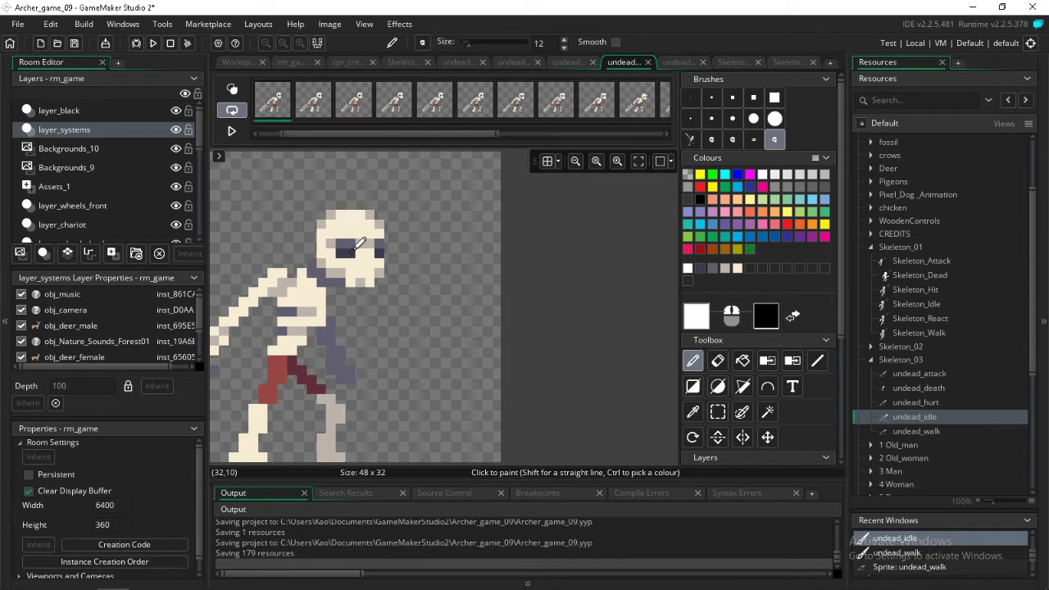
{"action": "key", "text": "Return"}
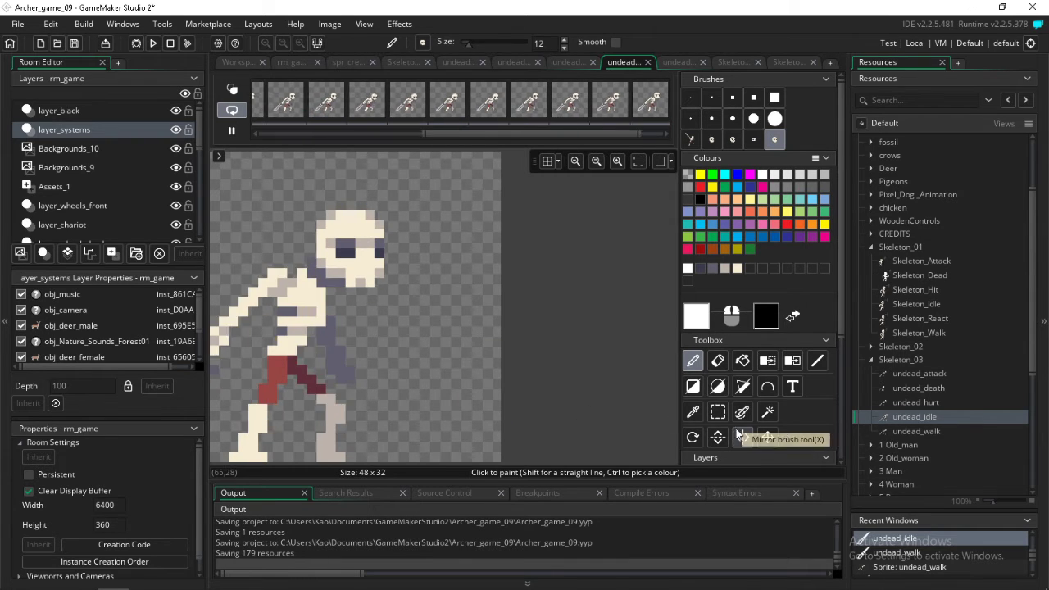
{"action": "key", "text": "Return"}
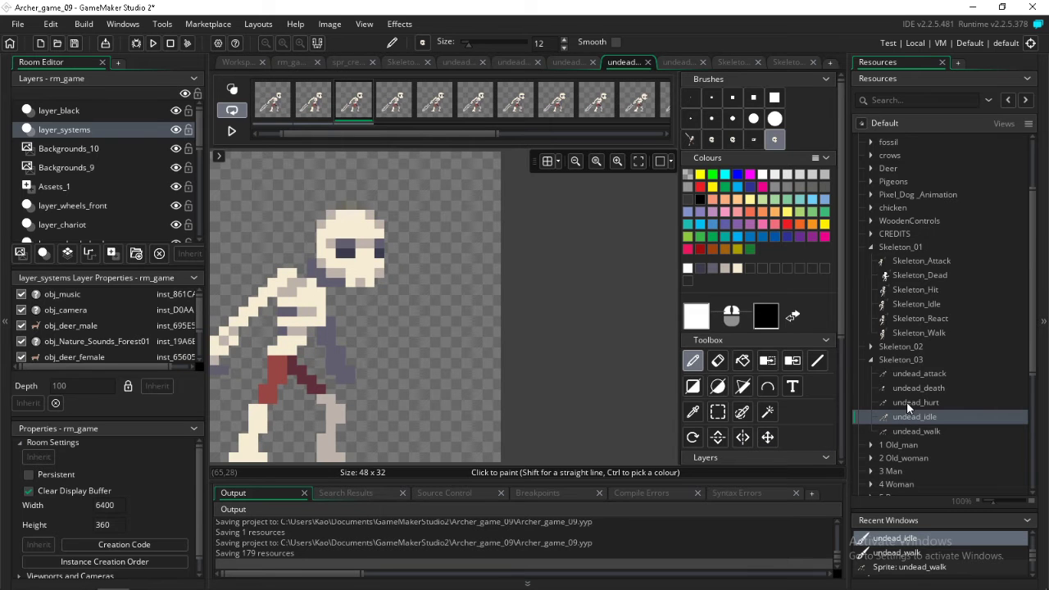
Open the undead_hurt sprite in the image editor, set the paint colour to white and stamp the skull over the head in the first two frames
{"action": "left_click", "coordinate": [906, 402]}
{"action": "double_click", "coordinate": [906, 401]}
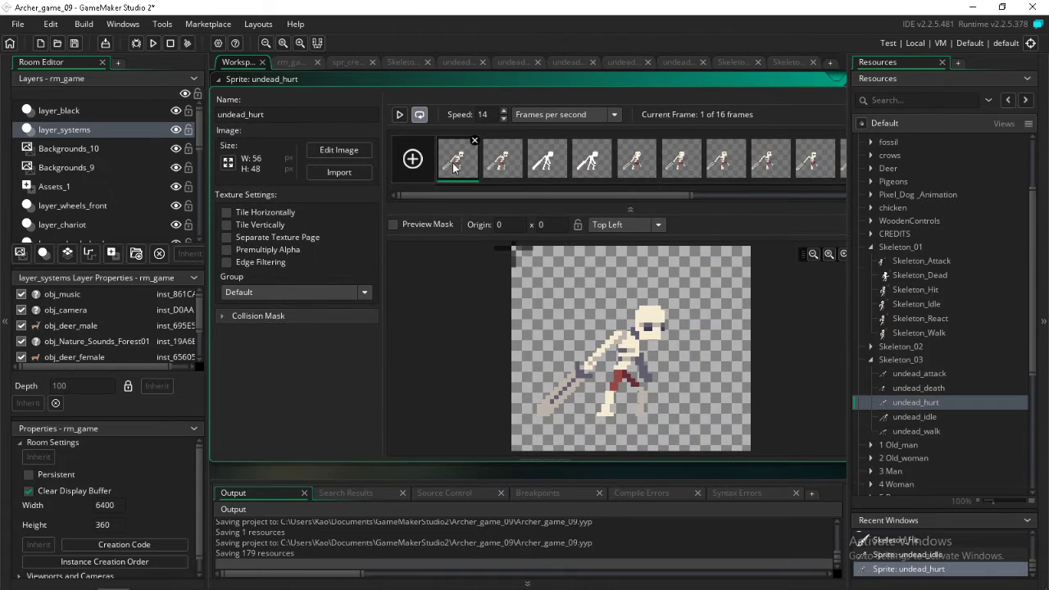
{"action": "double_click", "coordinate": [452, 167]}
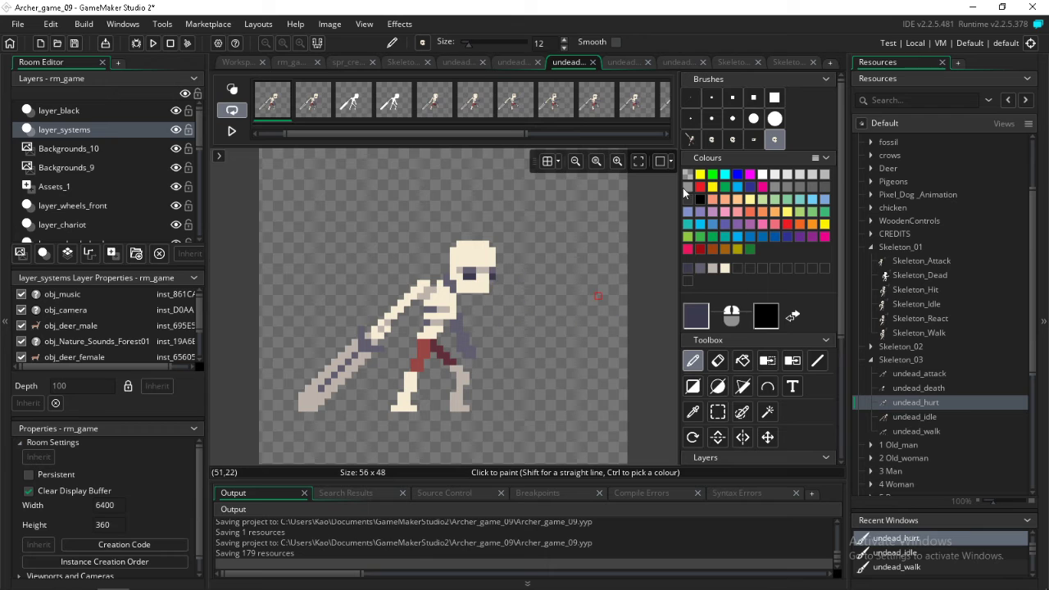
{"action": "left_click", "coordinate": [762, 175]}
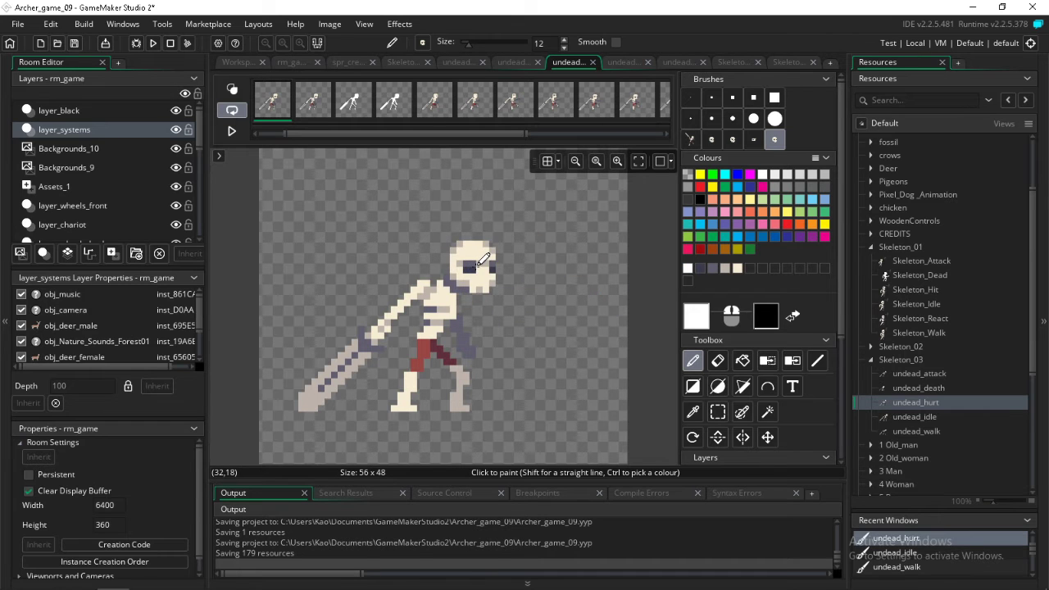
{"action": "key", "text": "Right"}
{"action": "key", "text": "Right"}
{"action": "key", "text": "Right"}
{"action": "key", "text": "Right"}
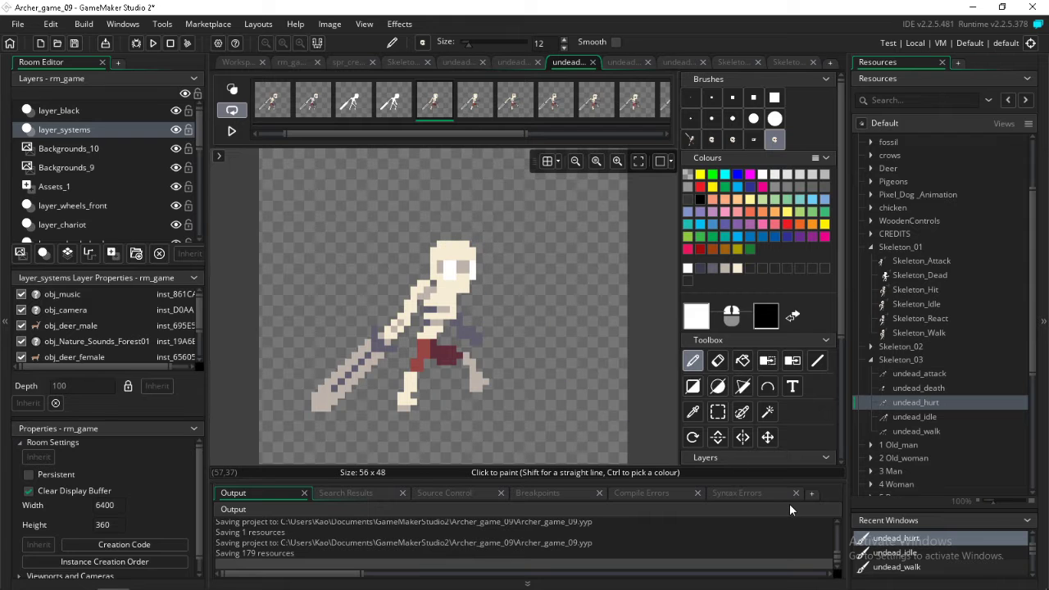
Step through the other undead_hurt frames to examine how the head's shape and tilt differ from the skull brush
{"action": "key", "text": "Right"}
{"action": "key", "text": "Right"}
{"action": "key", "text": "Right"}
{"action": "key", "text": "Right"}
{"action": "key", "text": "Right"}
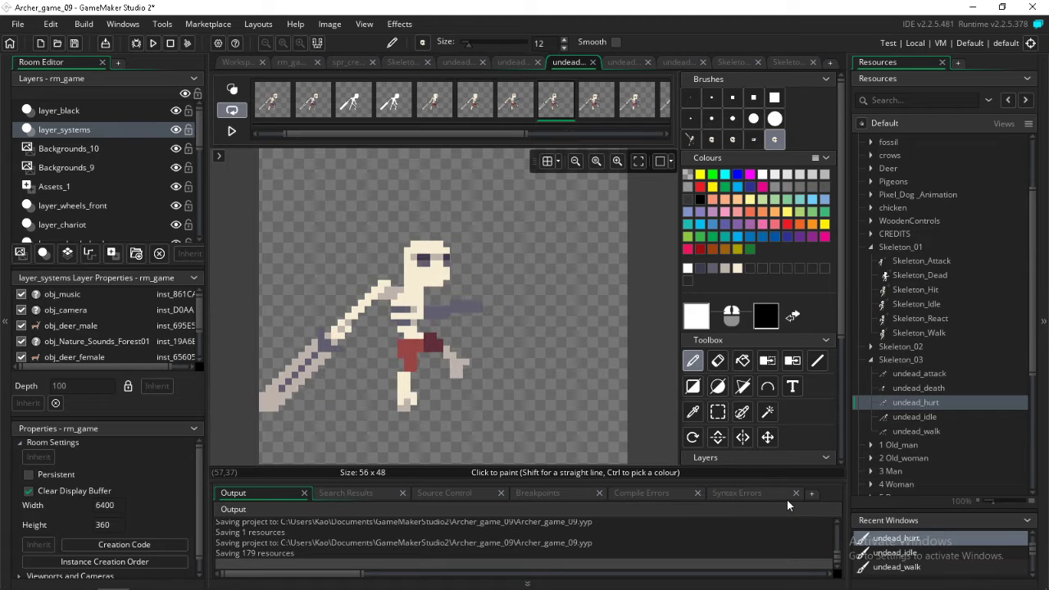
{"action": "key", "text": "Right"}
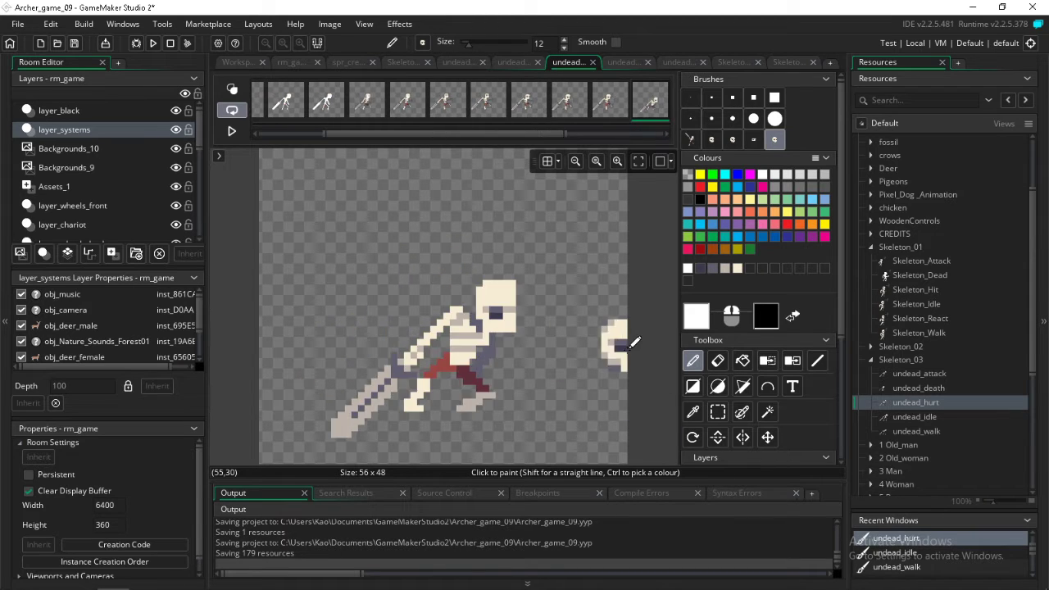
{"action": "key", "text": "Left"}
{"action": "key", "text": "Left"}
{"action": "key", "text": "Left"}
{"action": "key", "text": "Left"}
{"action": "key", "text": "Left"}
{"action": "key", "text": "Left"}
{"action": "key", "text": "Left"}
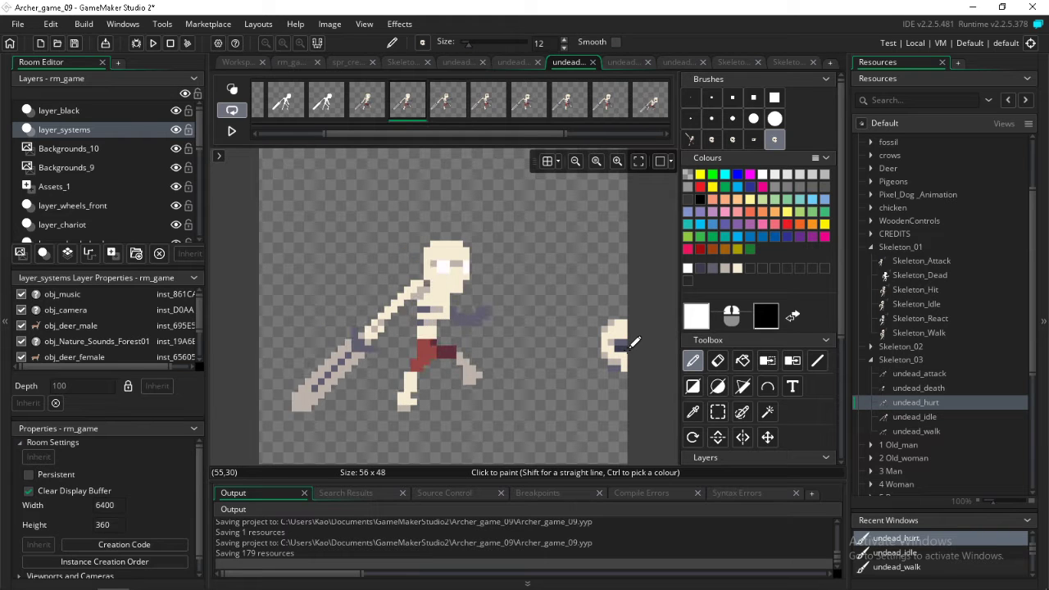
{"action": "key", "text": "Left"}
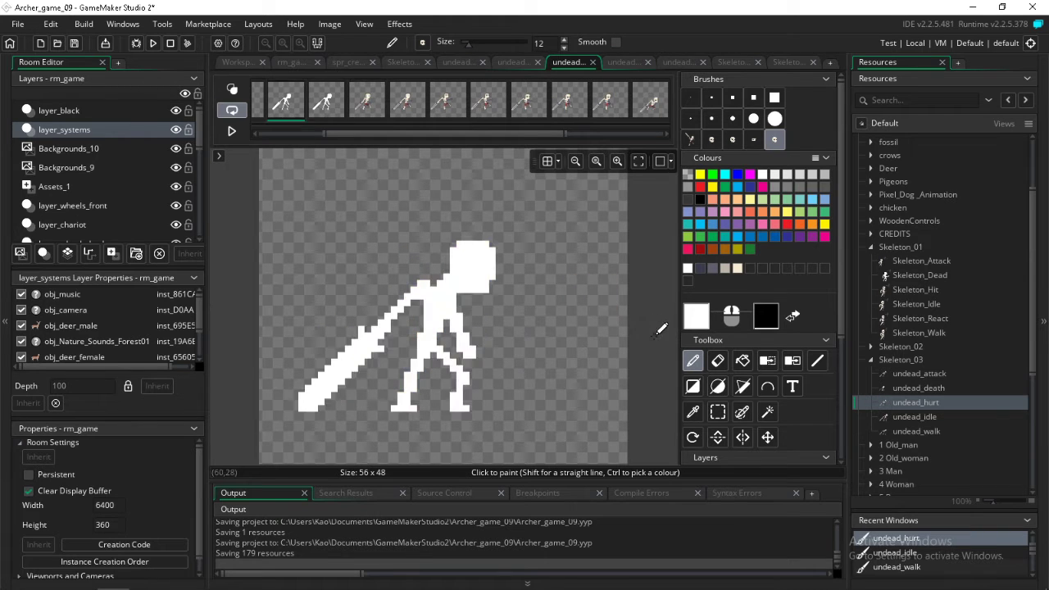
{"action": "key", "text": "Left"}
{"action": "key", "text": "Right"}
Pick the greyish-beige shading colour from the skull's upper corner in the second frame and set up the pencil with a 1-pixel brush
{"action": "key", "text": "Right"}
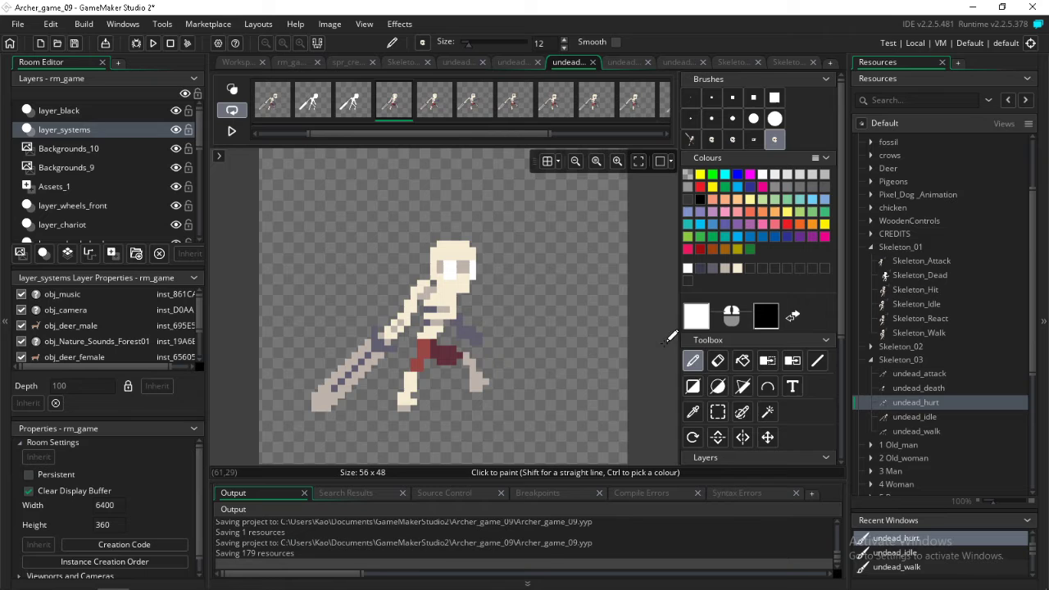
{"action": "left_click", "coordinate": [693, 412]}
{"action": "key", "text": "Right"}
{"action": "key", "text": "Right"}
{"action": "key", "text": "Left"}
{"action": "key", "text": "Left"}
{"action": "key", "text": "Left"}
{"action": "key", "text": "Left"}
{"action": "key", "text": "Left"}
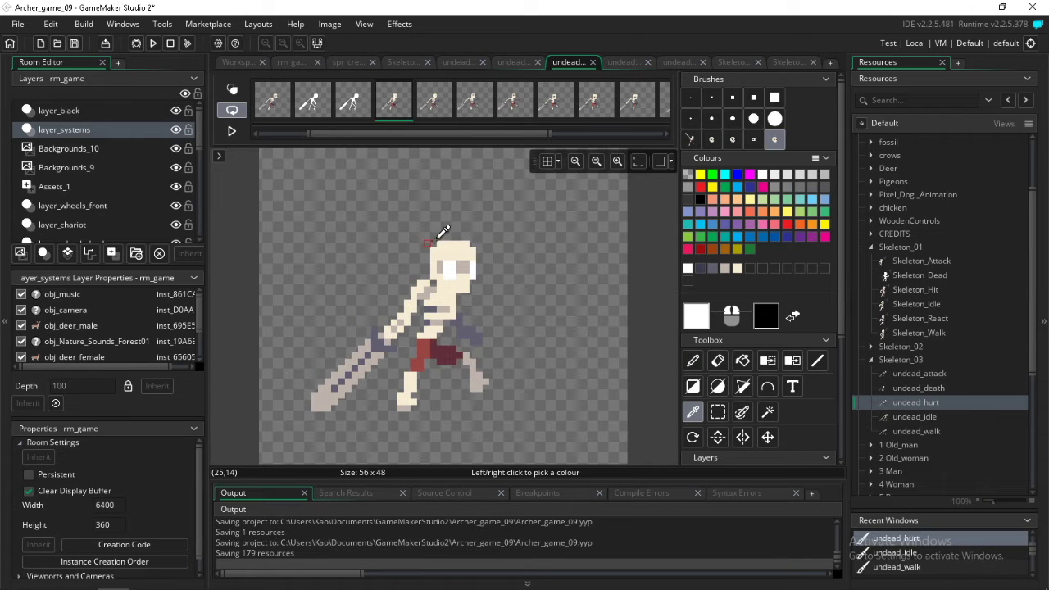
{"action": "left_click", "coordinate": [459, 237]}
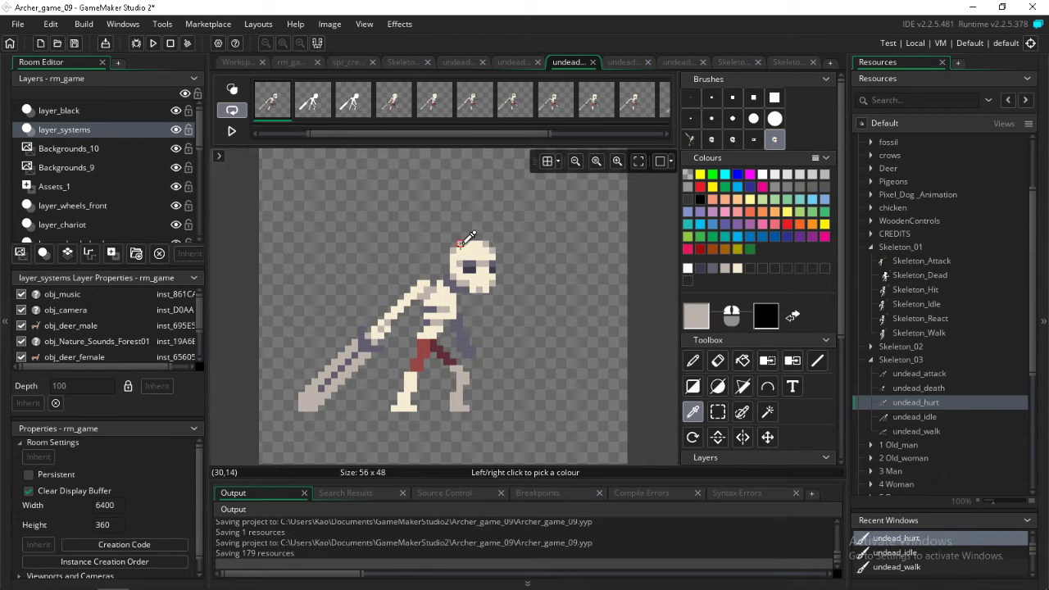
{"action": "left_click", "coordinate": [693, 361]}
{"action": "key", "text": "Right"}
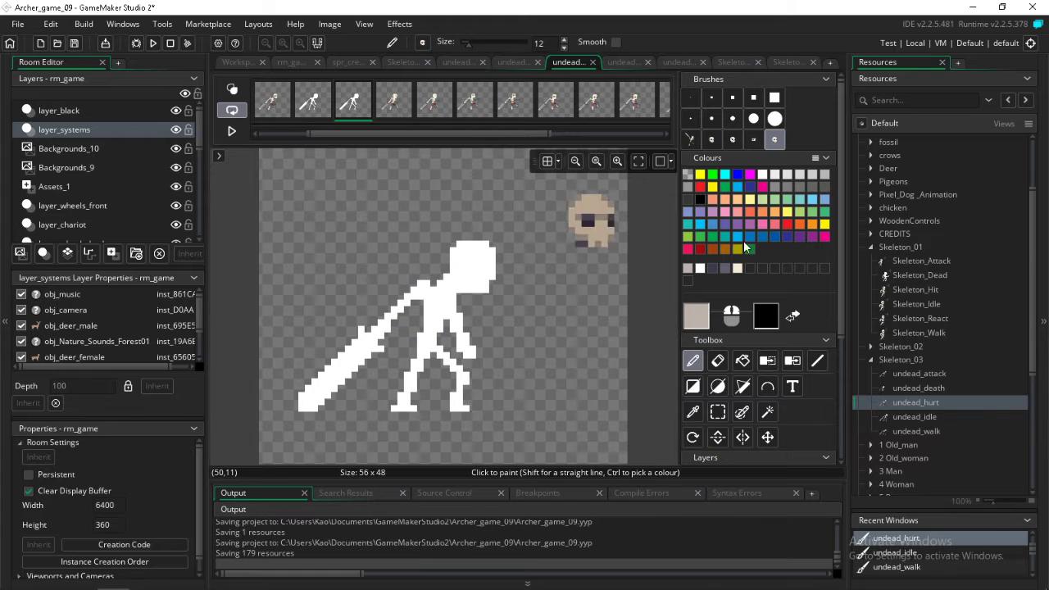
{"action": "left_click", "coordinate": [691, 97]}
Shade the upper corners of the head with single greyish-beige pixels in undead_hurt frames 5 to 11
{"action": "left_click", "coordinate": [393, 100]}
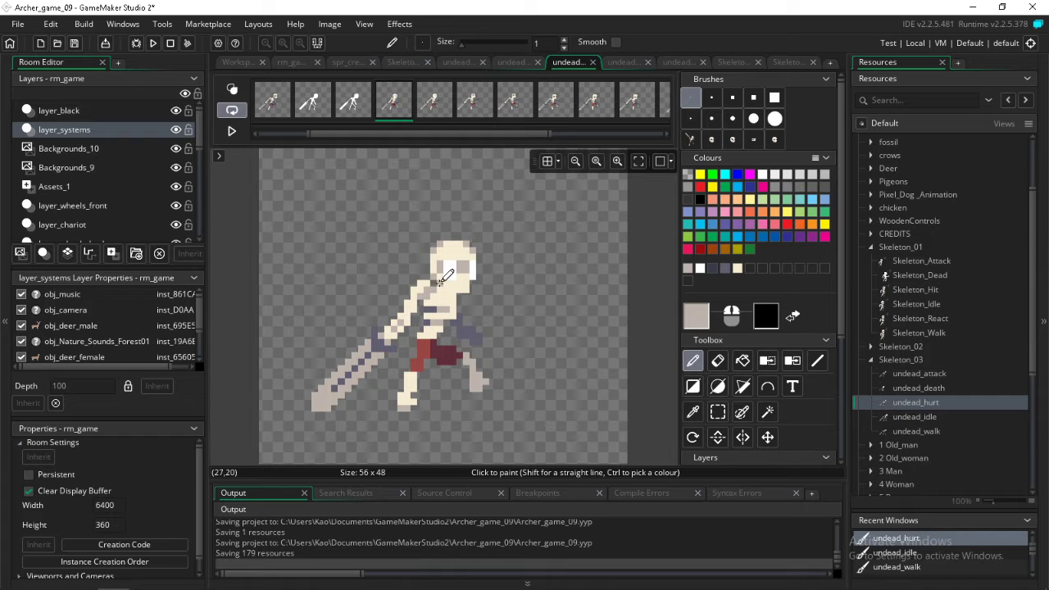
{"action": "key", "text": "Right"}
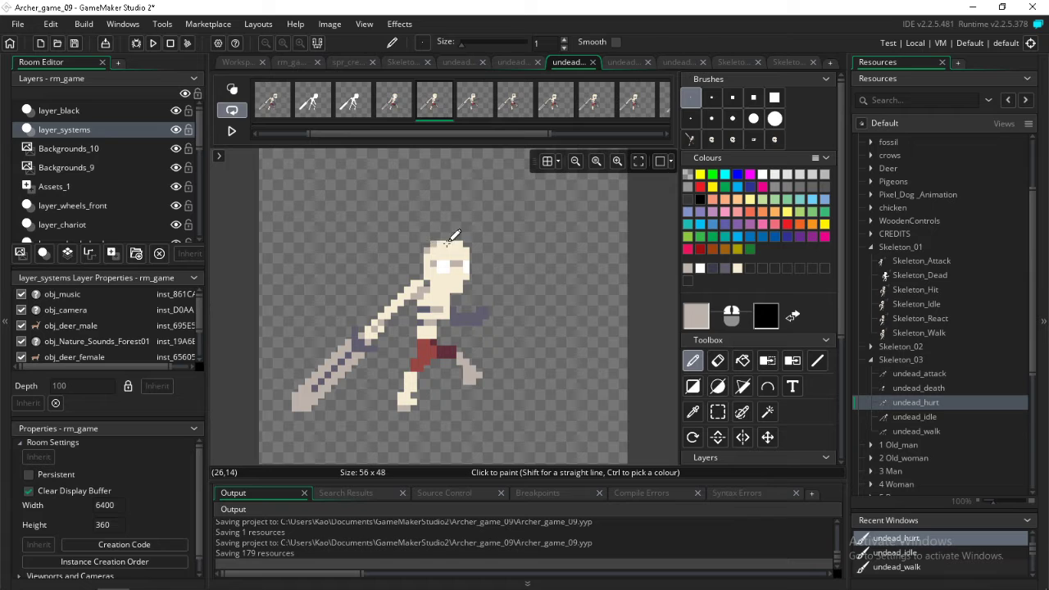
{"action": "key", "text": "Right"}
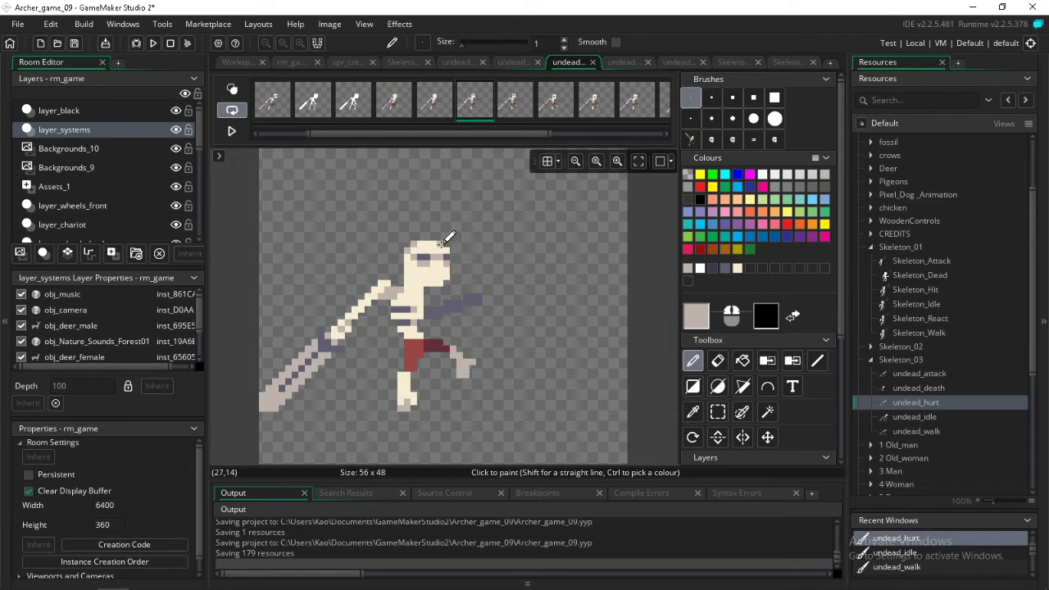
{"action": "key", "text": "Right"}
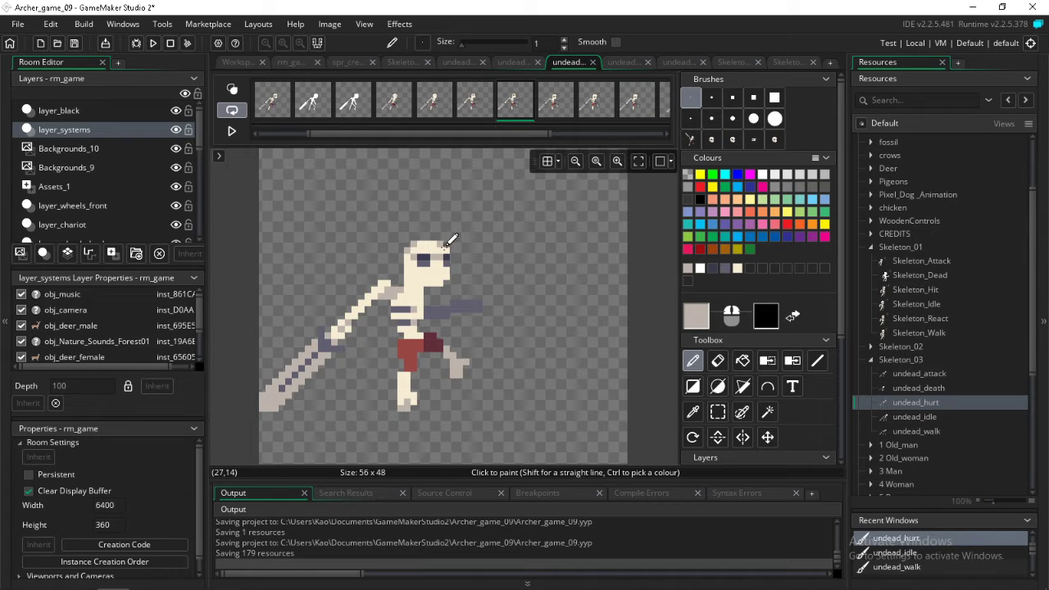
{"action": "key", "text": "Right"}
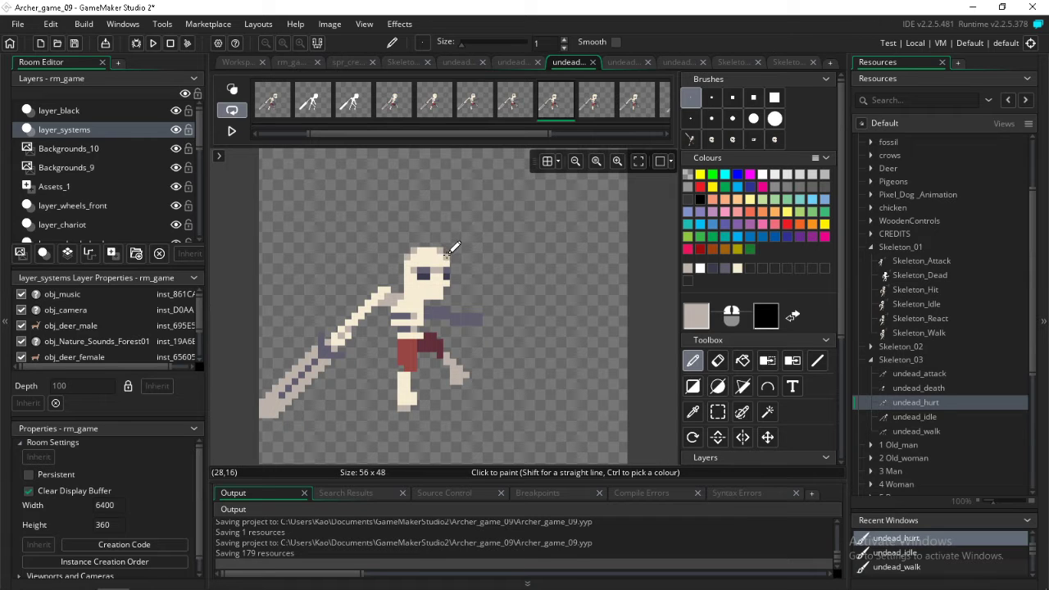
{"action": "key", "text": "Right"}
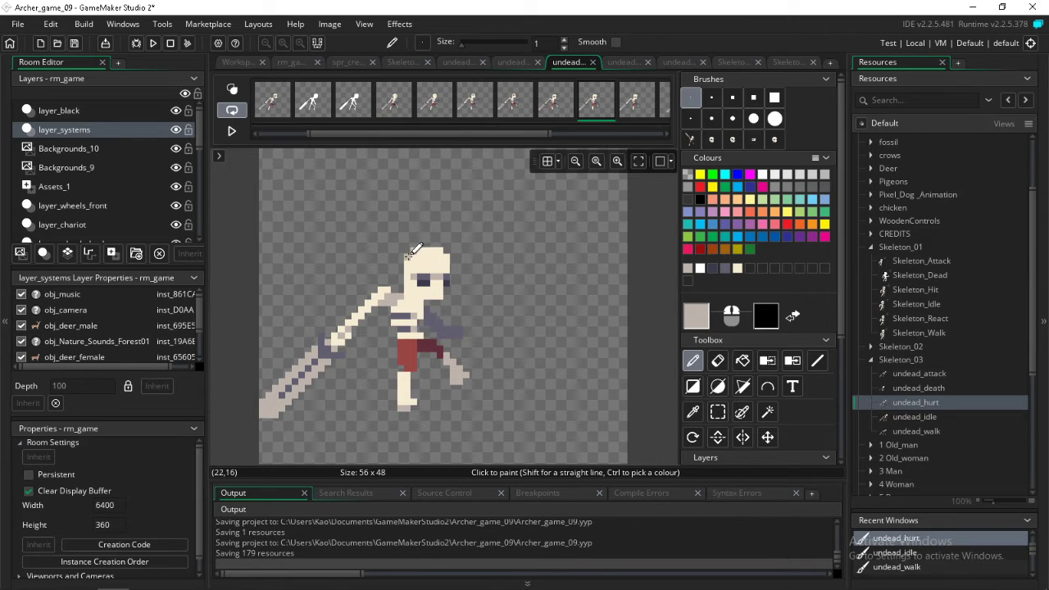
{"action": "key", "text": "Right"}
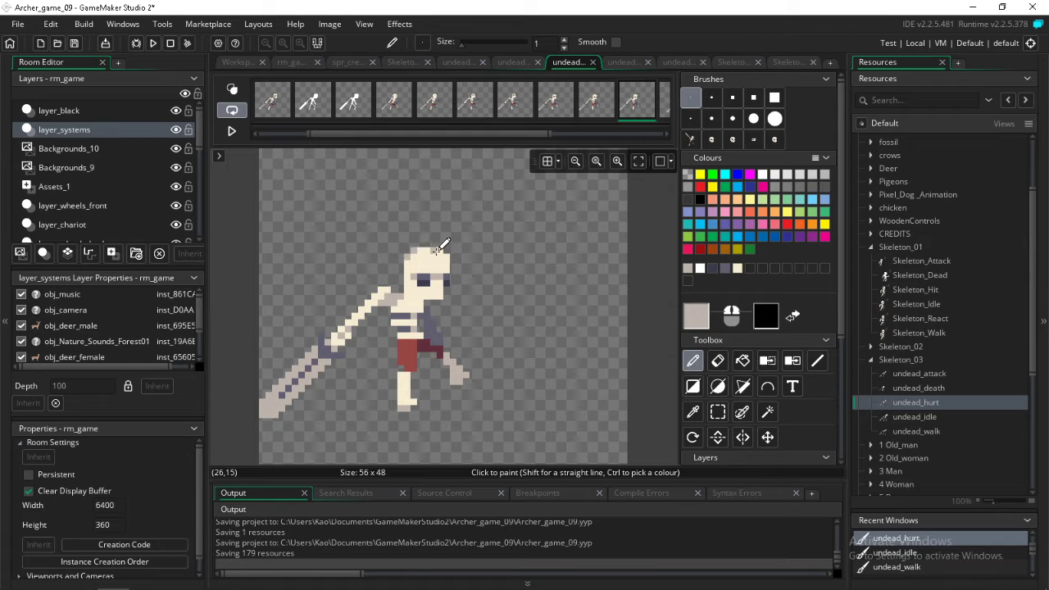
Add the same greyish-beige corner pixels to the top of the head in undead_hurt frames 12 to 16
{"action": "key", "text": "Right"}
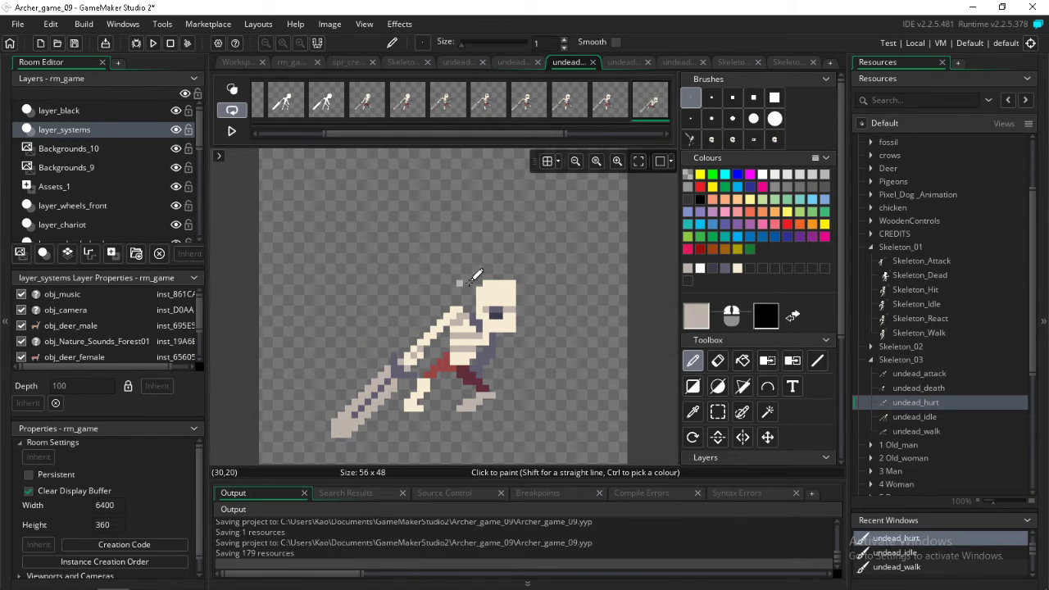
{"action": "key", "text": "Right"}
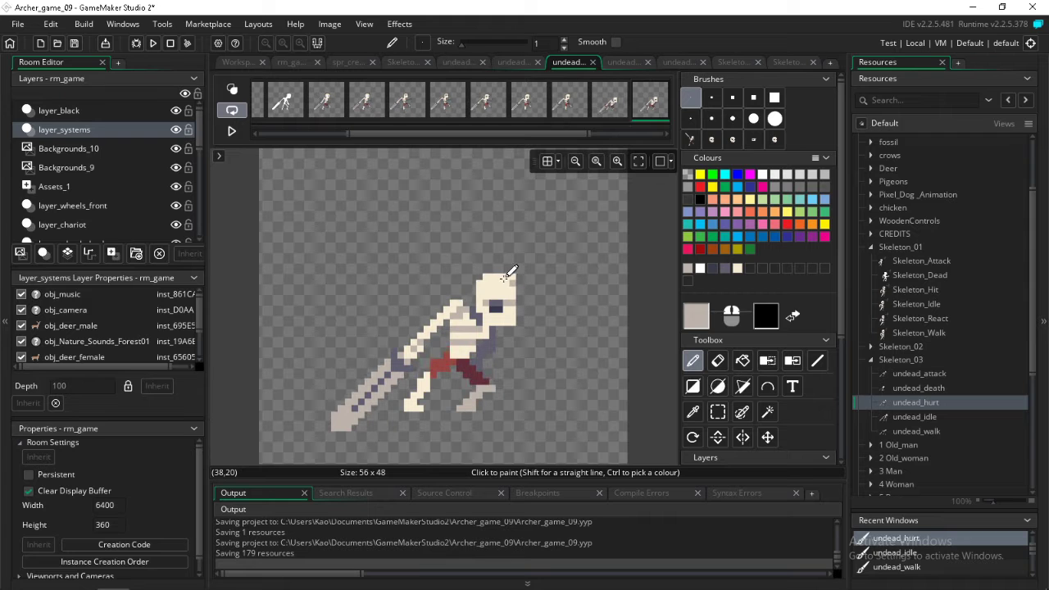
{"action": "key", "text": "Right"}
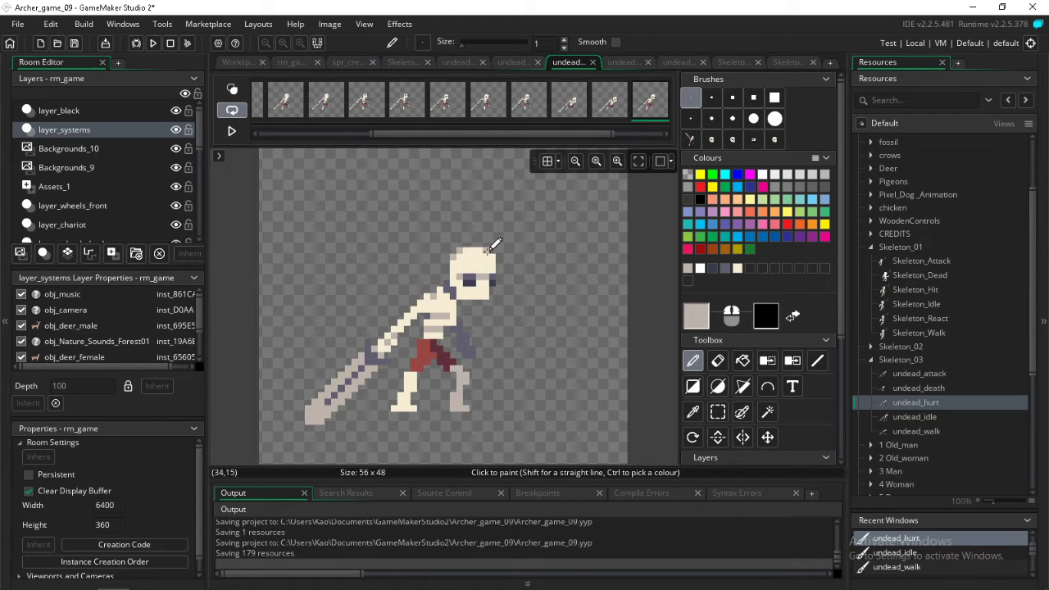
{"action": "key", "text": "Right"}
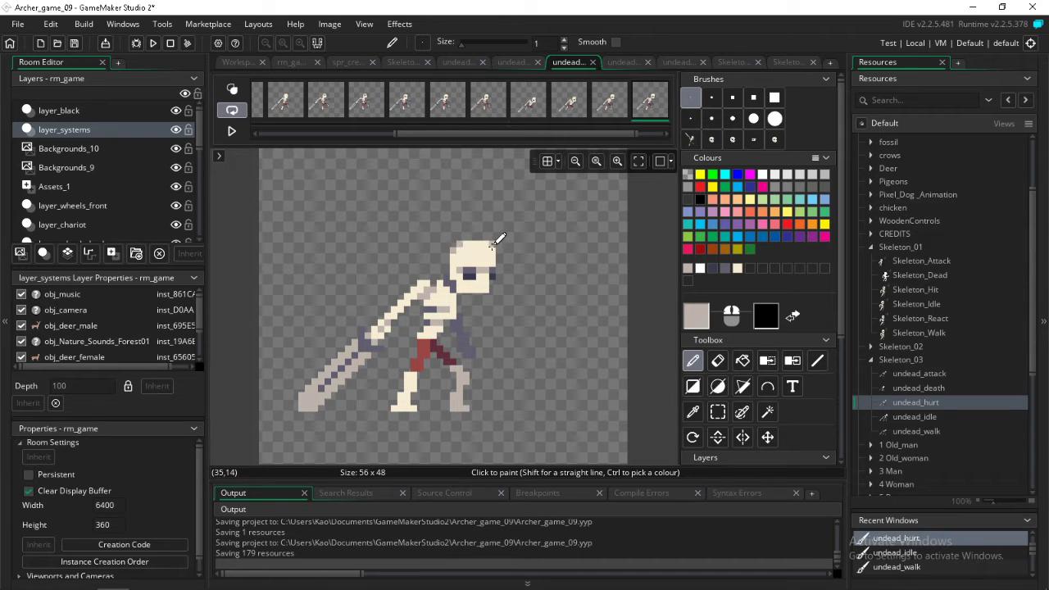
{"action": "left_click", "coordinate": [486, 246]}
{"action": "left_click", "coordinate": [492, 252]}
{"action": "key", "text": "Right"}
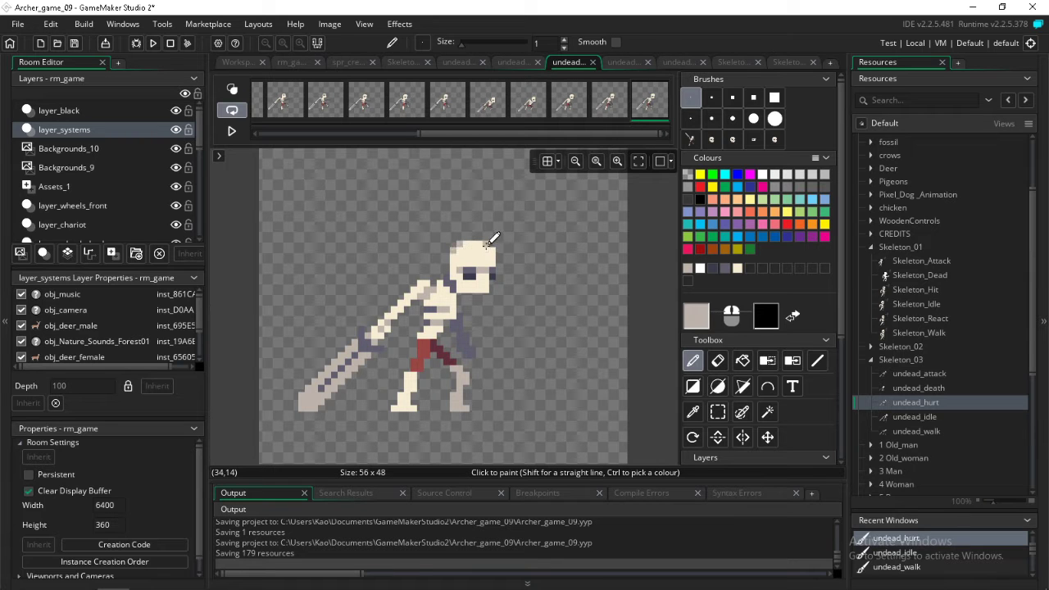
{"action": "key", "text": "Right"}
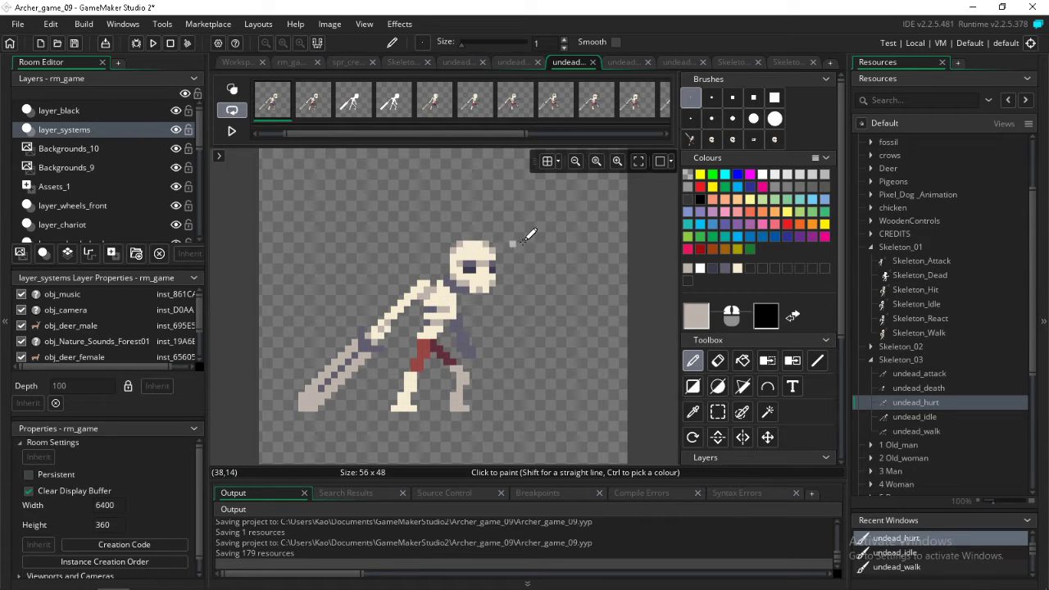
Step back through the undead_hurt frames to examine the shaded heads and compare them with the finished skull
{"action": "key", "text": "Right"}
{"action": "key", "text": "Left"}
{"action": "key", "text": "Left"}
{"action": "key", "text": "Left"}
{"action": "key", "text": "Left"}
{"action": "key", "text": "Left"}
{"action": "key", "text": "Left"}
{"action": "key", "text": "Left"}
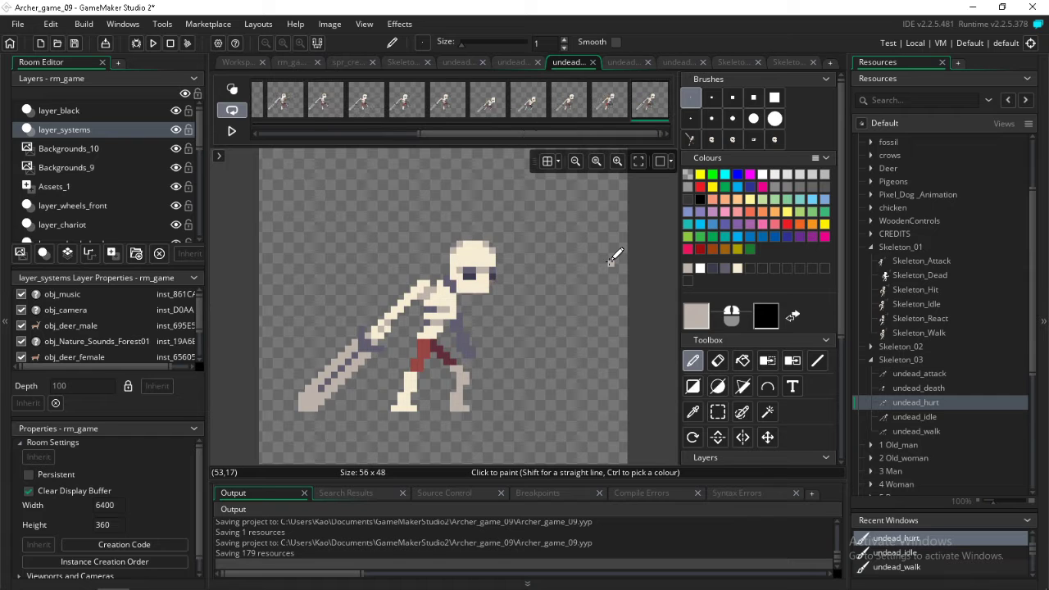
{"action": "key", "text": "Left"}
{"action": "key", "text": "Left"}
{"action": "key", "text": "Left"}
{"action": "key", "text": "Left"}
{"action": "key", "text": "Left"}
{"action": "key", "text": "Left"}
{"action": "key", "text": "Left"}
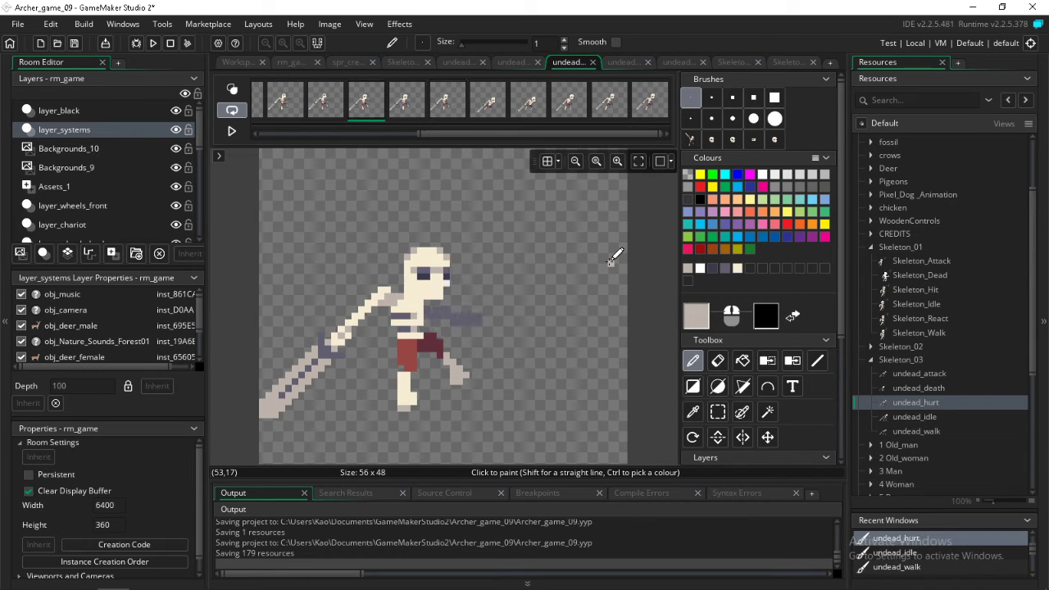
{"action": "key", "text": "Left"}
{"action": "key", "text": "Left"}
{"action": "key", "text": "Left"}
{"action": "key", "text": "Left"}
{"action": "key", "text": "Left"}
{"action": "key", "text": "Left"}
{"action": "key", "text": "Left"}
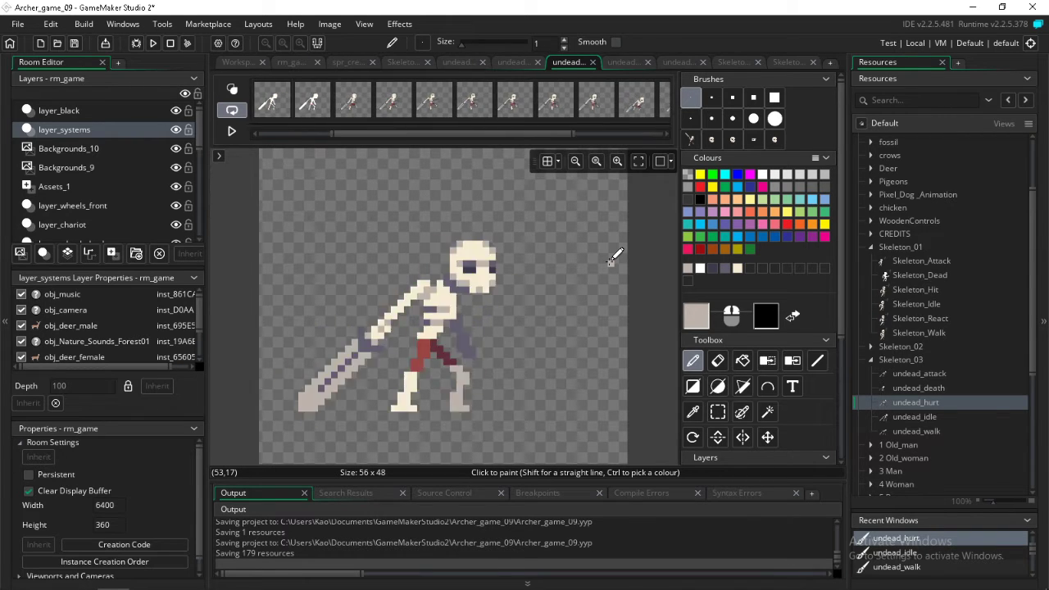
Stamp the skull brush in white over the head in undead_hurt frames 9 to 16, following the head's position
{"action": "left_click", "coordinate": [773, 139]}
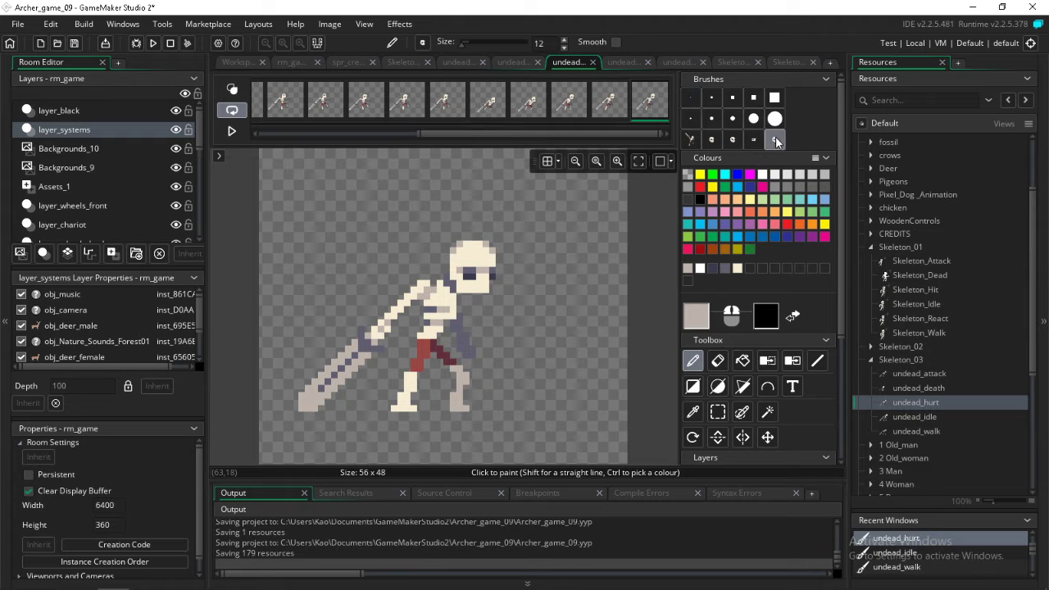
{"action": "left_click", "coordinate": [763, 177]}
{"action": "key", "text": "Right"}
{"action": "key", "text": "Right"}
{"action": "key", "text": "Right"}
{"action": "key", "text": "Right"}
{"action": "key", "text": "Right"}
{"action": "key", "text": "Right"}
{"action": "key", "text": "Right"}
{"action": "key", "text": "Right"}
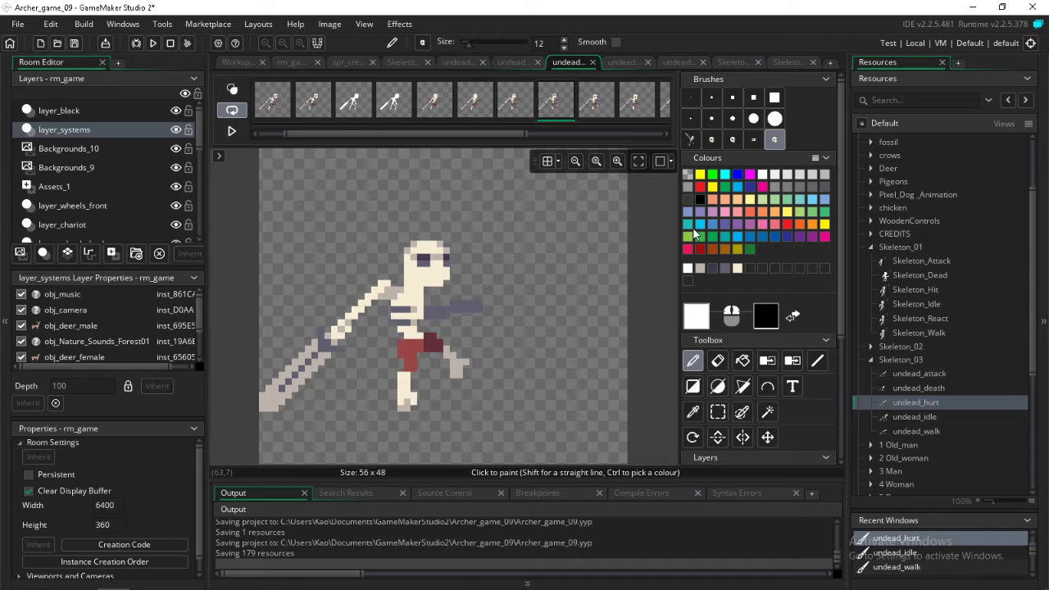
{"action": "key", "text": "Right"}
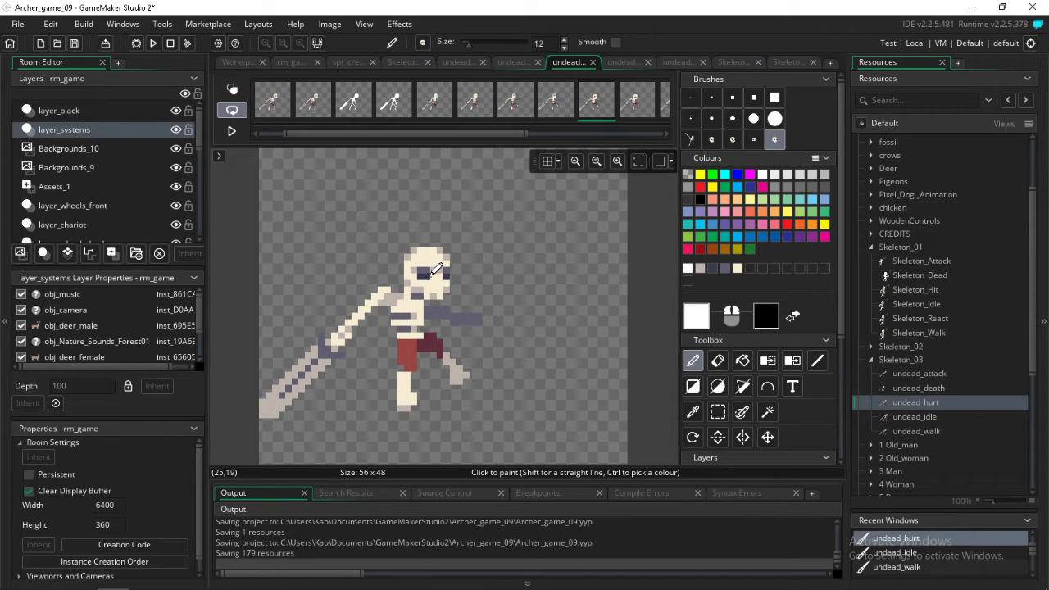
{"action": "key", "text": "Right"}
{"action": "key", "text": "Right"}
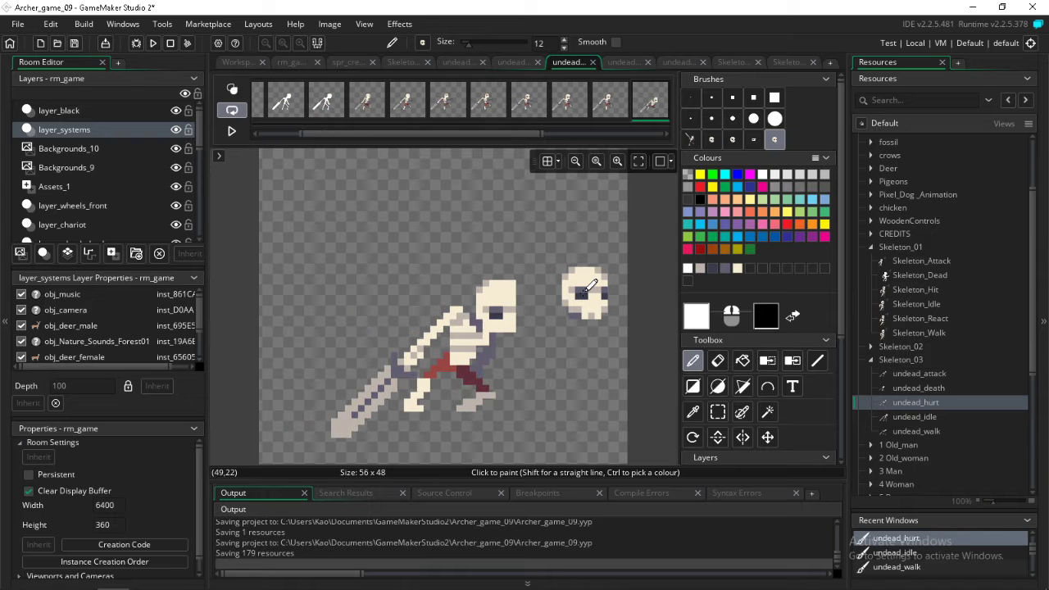
{"action": "key", "text": "Right"}
{"action": "key", "text": "Right"}
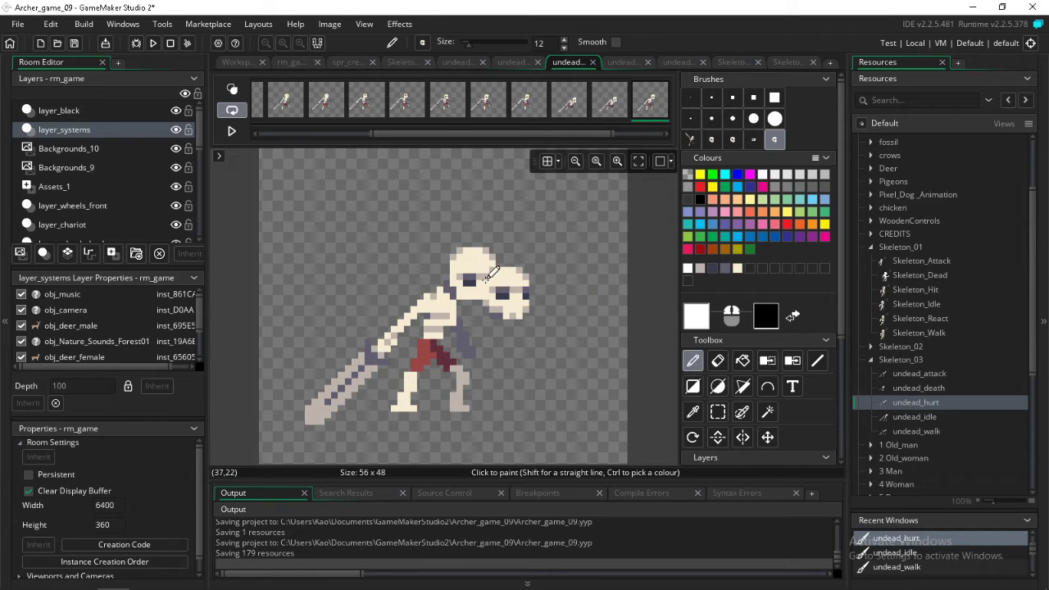
{"action": "key", "text": "Right"}
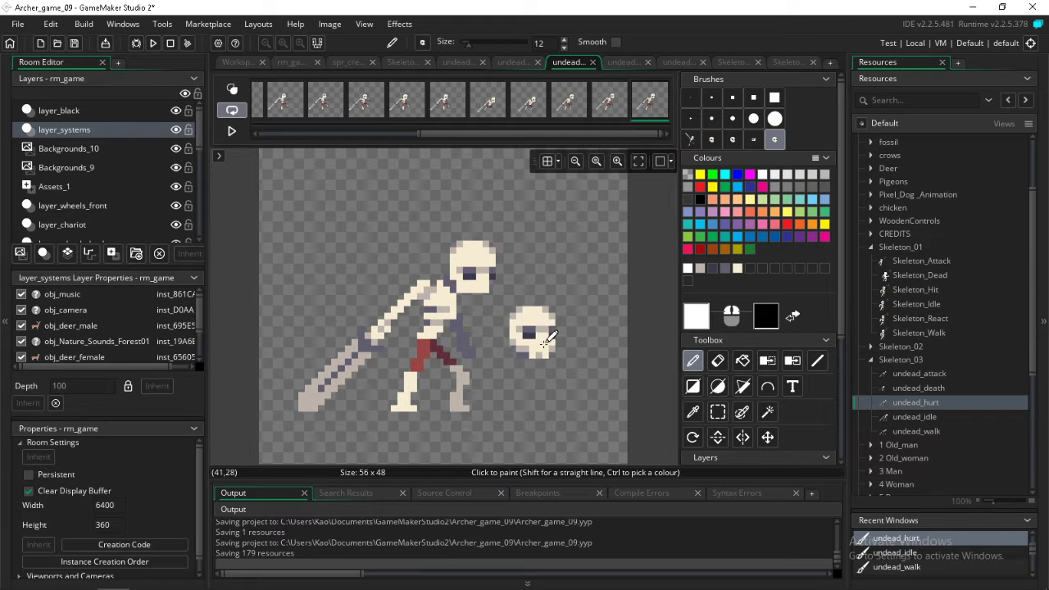
{"action": "key", "text": "Right"}
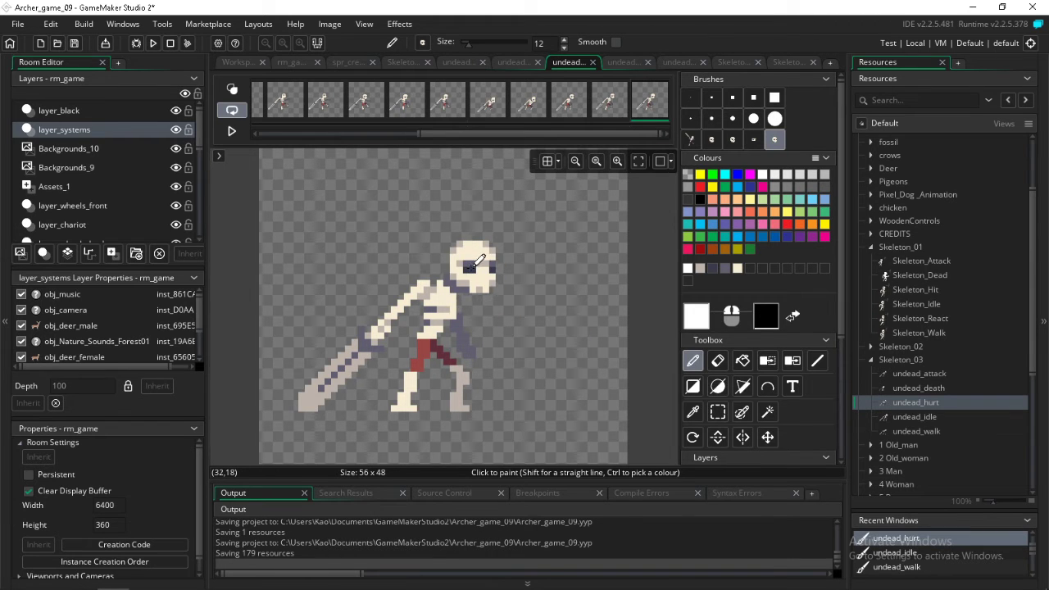
Return to the fifth undead_hurt frame, pick the greyish-beige shade from the head and set up the pencil with a 1-pixel brush
{"action": "key", "text": "Right"}
{"action": "key", "text": "Right"}
{"action": "key", "text": "Right"}
{"action": "key", "text": "Right"}
{"action": "key", "text": "Right"}
{"action": "key", "text": "Right"}
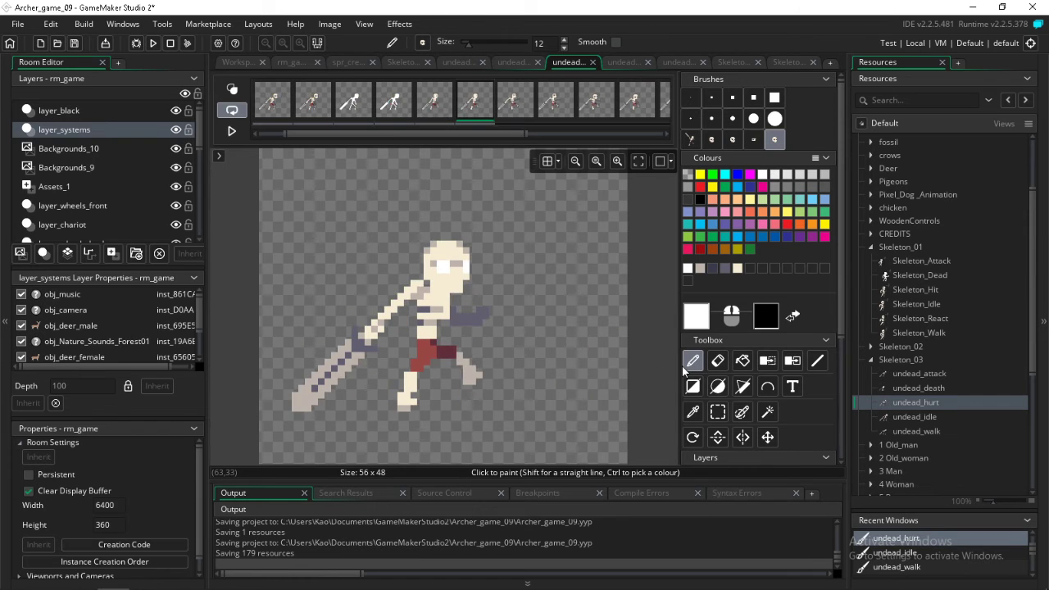
{"action": "key", "text": "Left"}
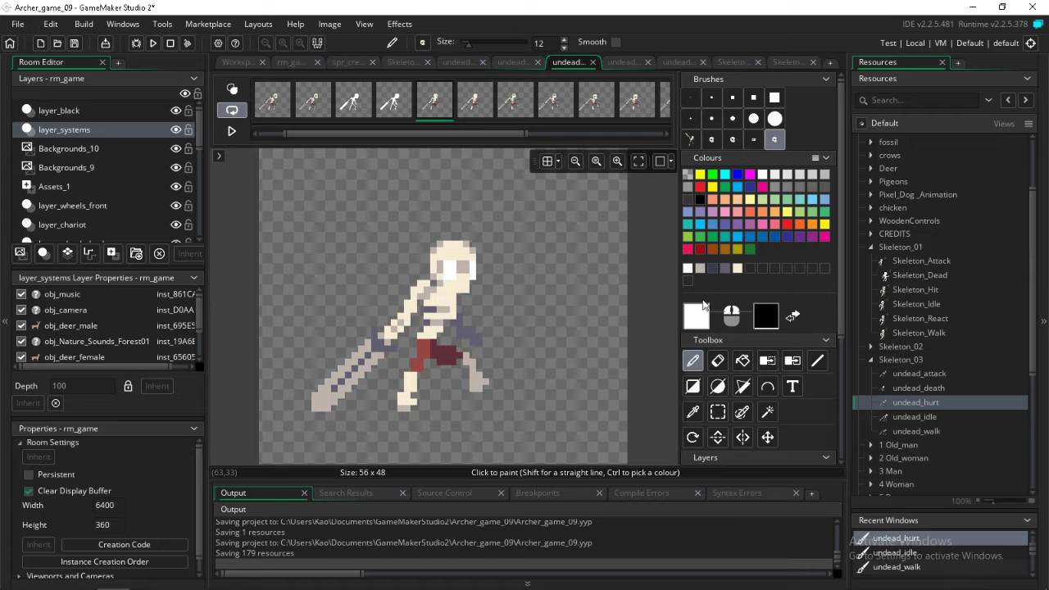
{"action": "left_click", "coordinate": [693, 411]}
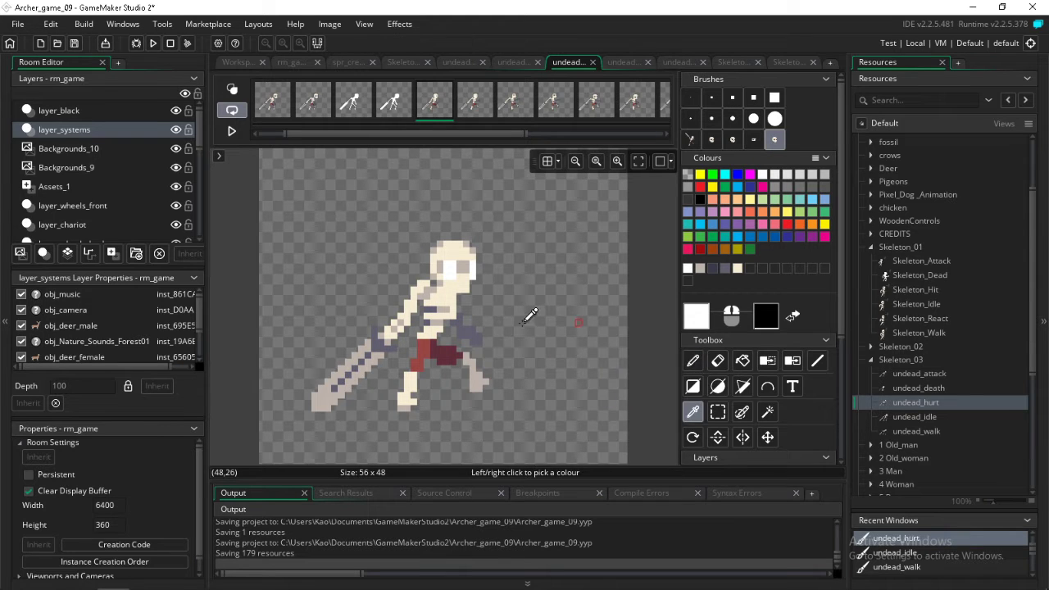
{"action": "left_click", "coordinate": [439, 276]}
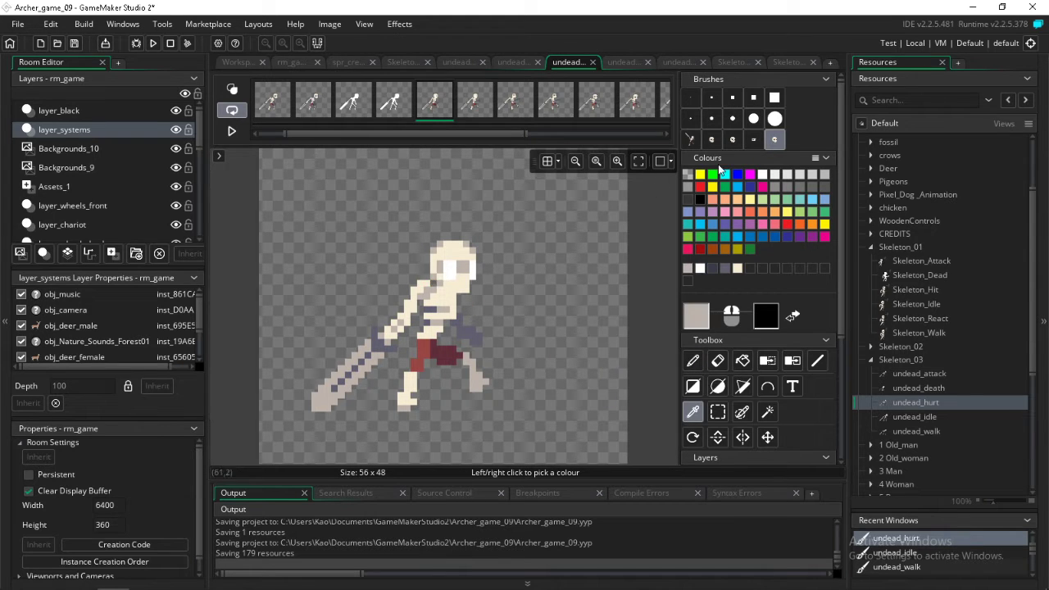
{"action": "left_click", "coordinate": [692, 99]}
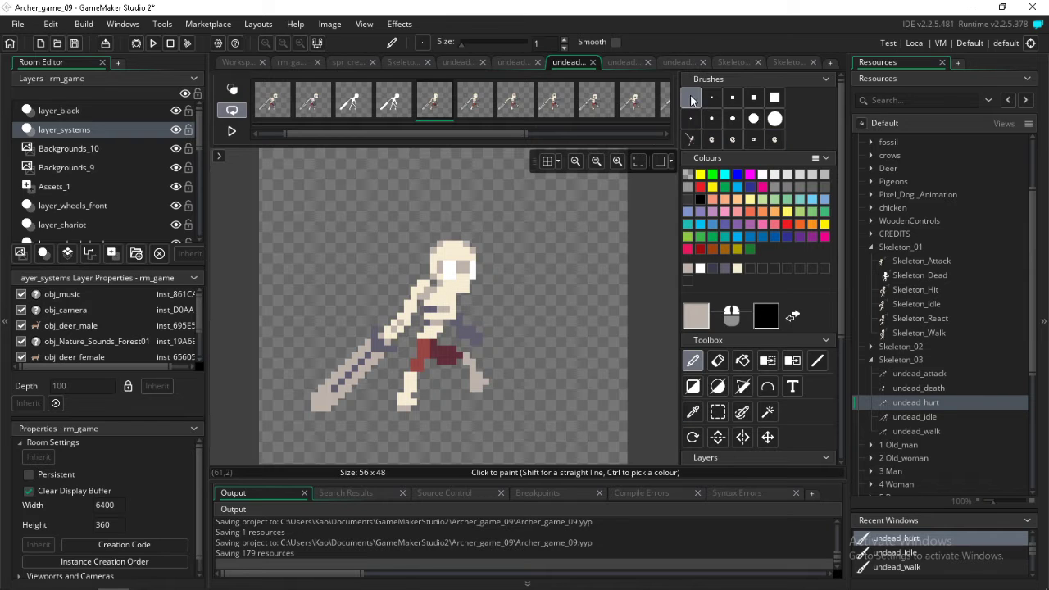
Shade the lower back edge and jaw of the head with greyish-beige pixels in the undead_hurt frames from the sixth onward
{"action": "key", "text": "Right"}
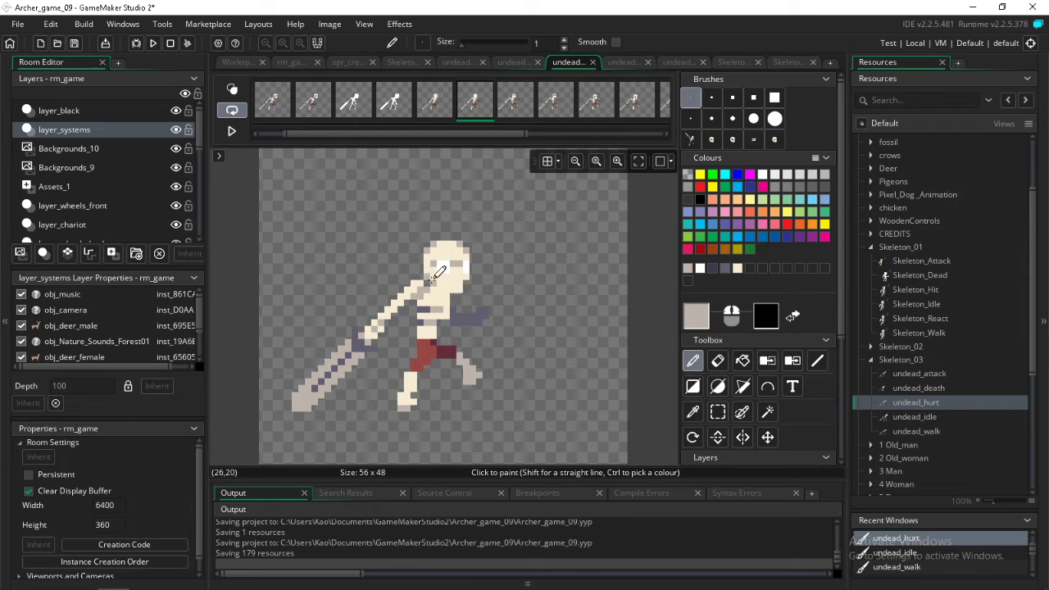
{"action": "key", "text": "Right"}
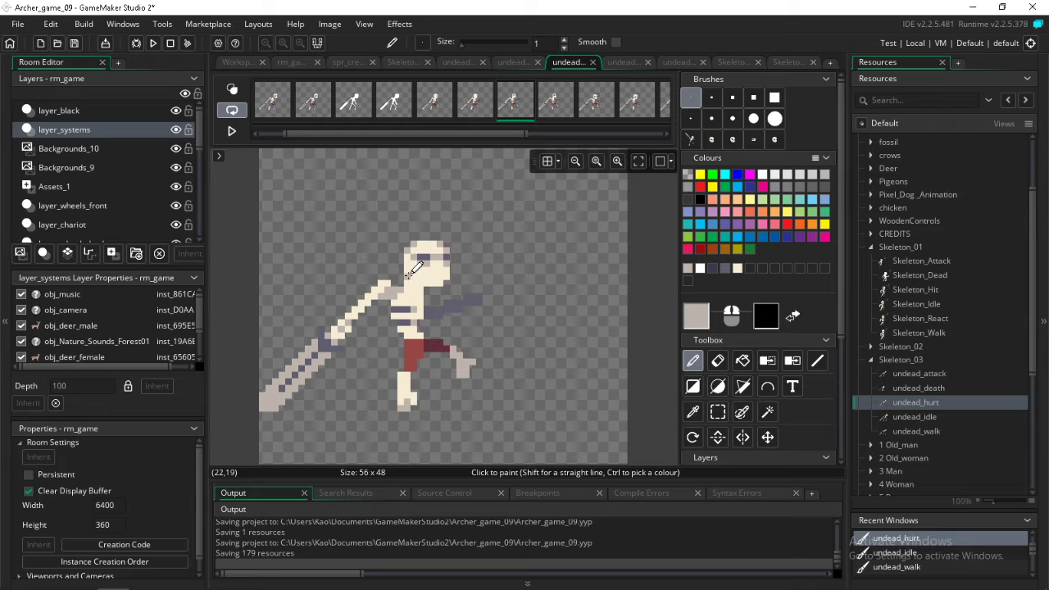
{"action": "key", "text": "Right"}
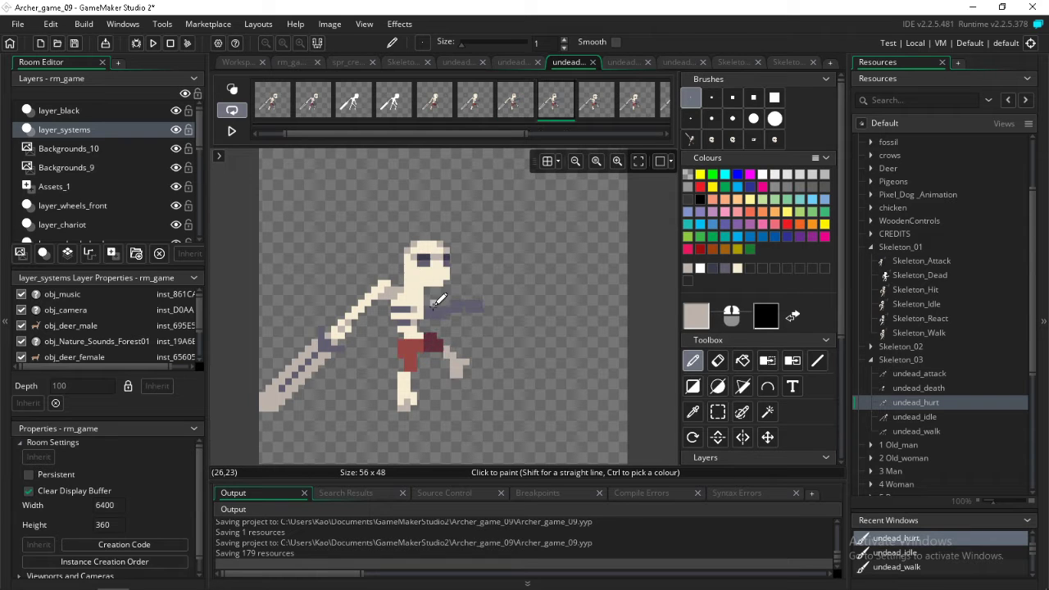
{"action": "key", "text": "Right"}
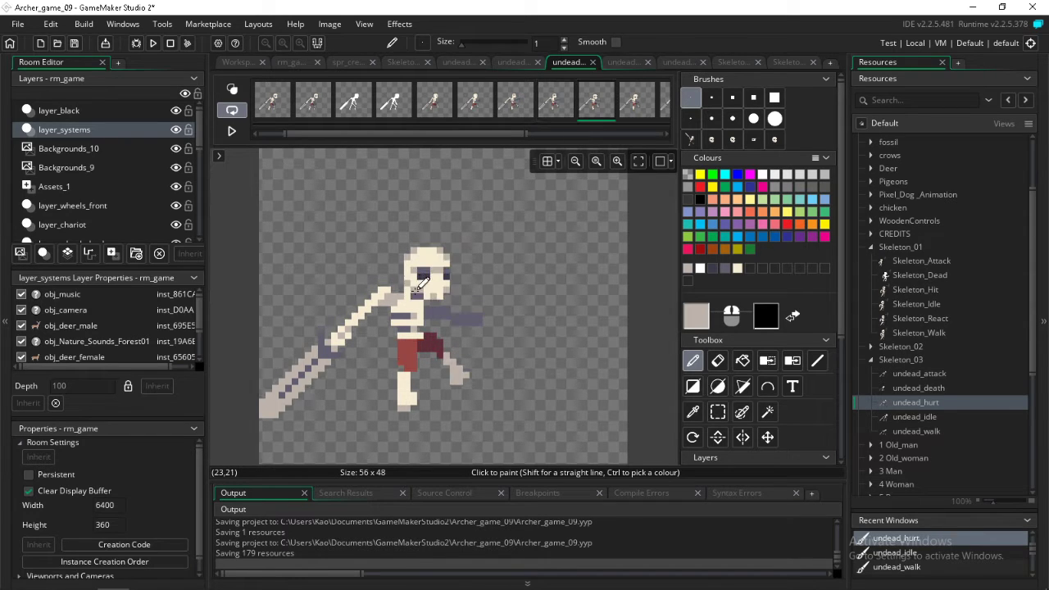
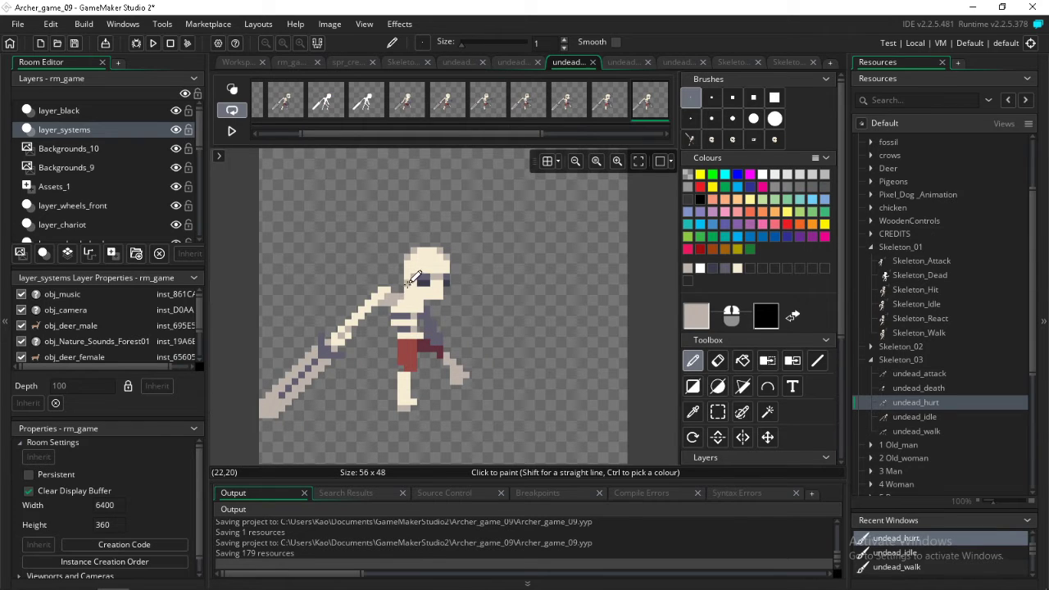
Continue the greyish-beige shading along the lower back edge of the head in the remaining undead_hurt frames, checking through to the last frame
{"action": "key", "text": "Right"}
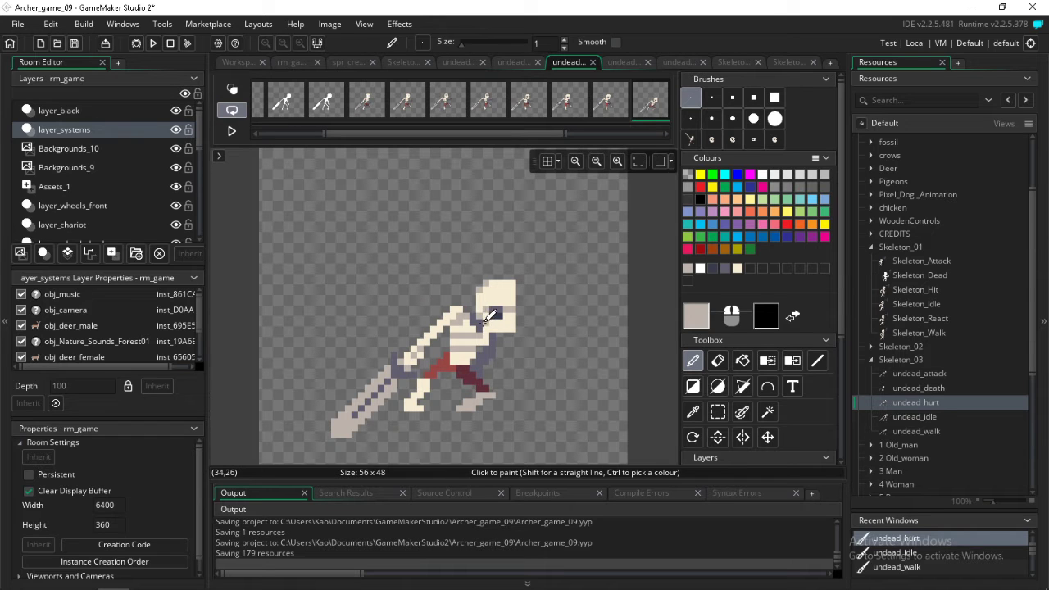
{"action": "key", "text": "Right"}
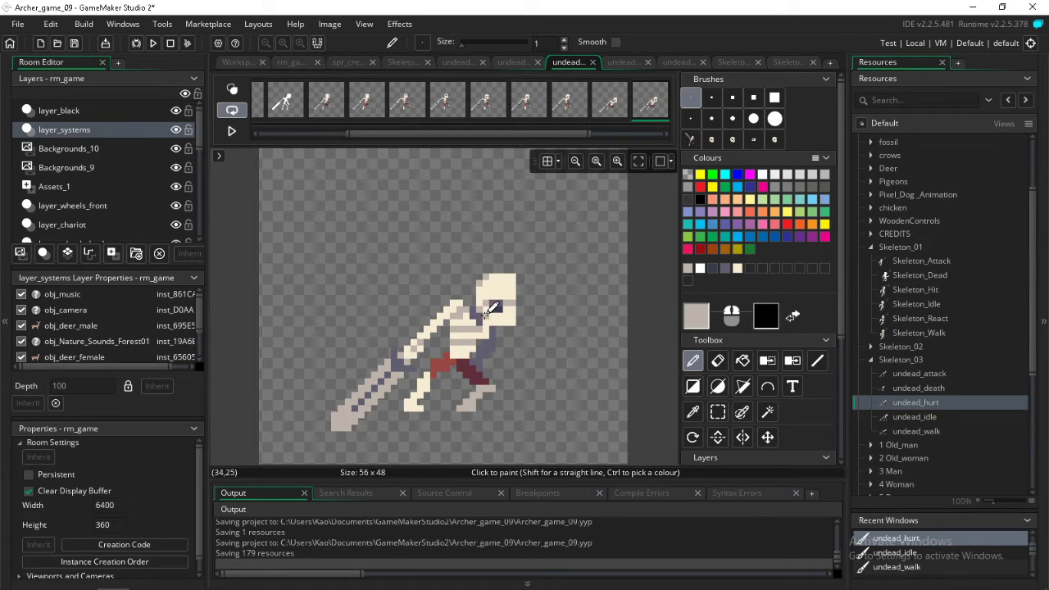
{"action": "key", "text": "Right"}
{"action": "key", "text": "Right"}
{"action": "key", "text": "Right"}
{"action": "key", "text": "Right"}
{"action": "key", "text": "Right"}
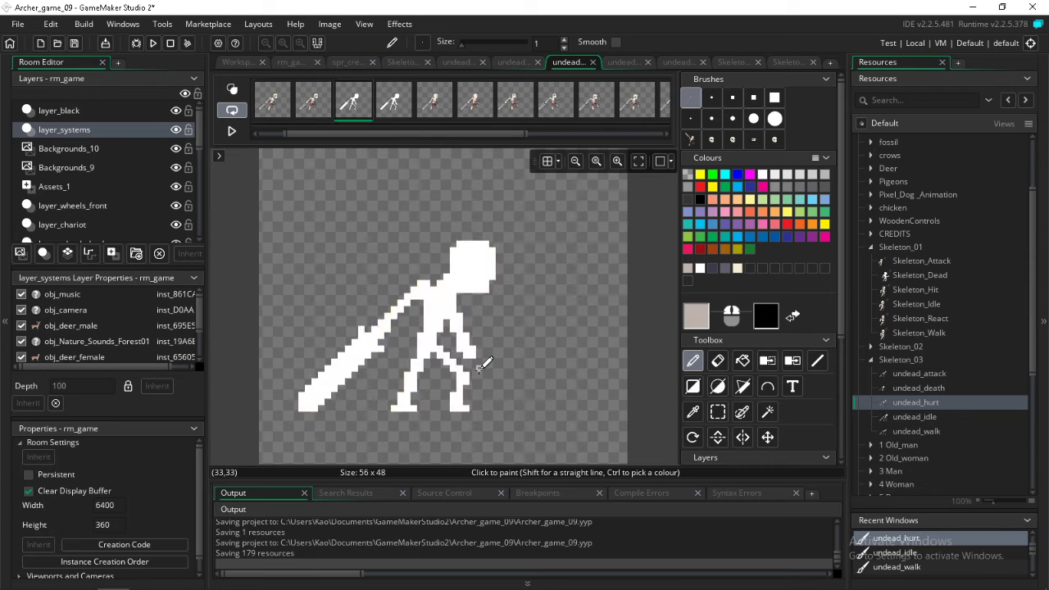
{"action": "key", "text": "Right"}
{"action": "key", "text": "Right"}
{"action": "key", "text": "Right"}
{"action": "key", "text": "Right"}
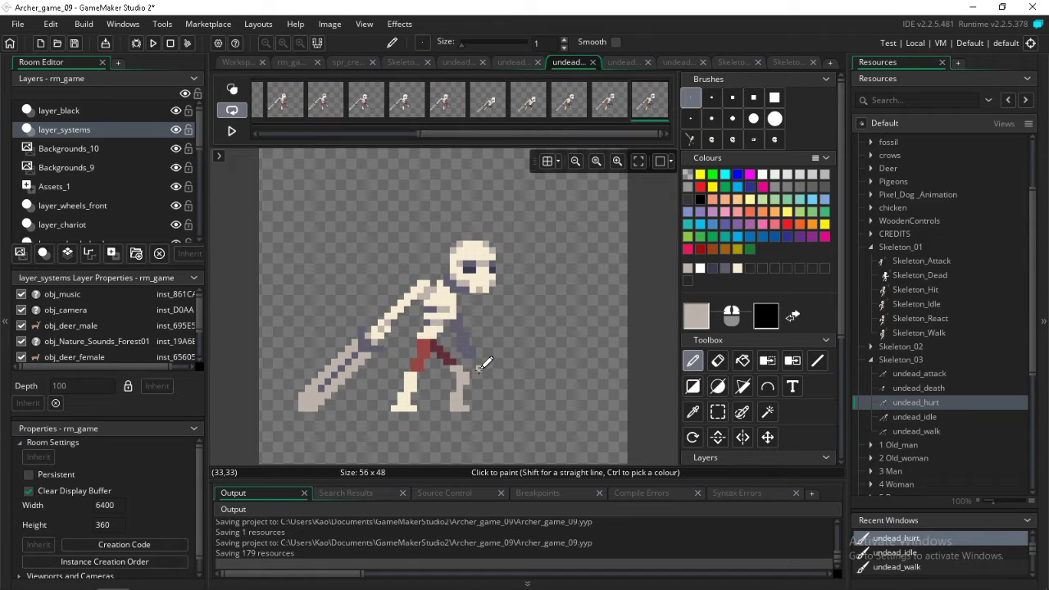
Work back through undead_hurt frames 13 to 9, shading the upper front corner and chin of each head in greyish-beige
{"action": "key", "text": "Left"}
{"action": "key", "text": "Left"}
{"action": "key", "text": "Left"}
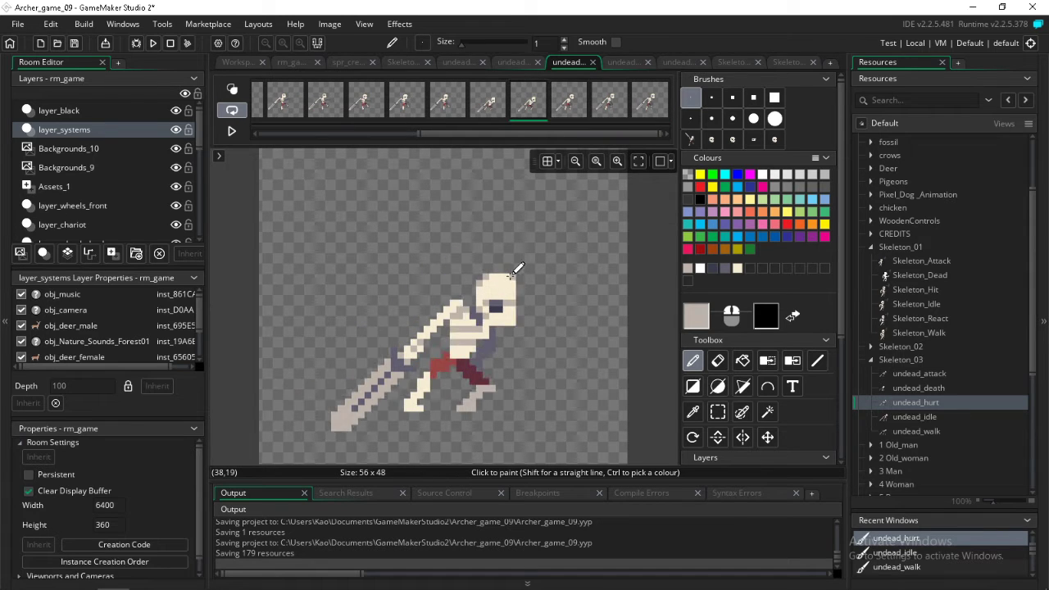
{"action": "key", "text": "Left"}
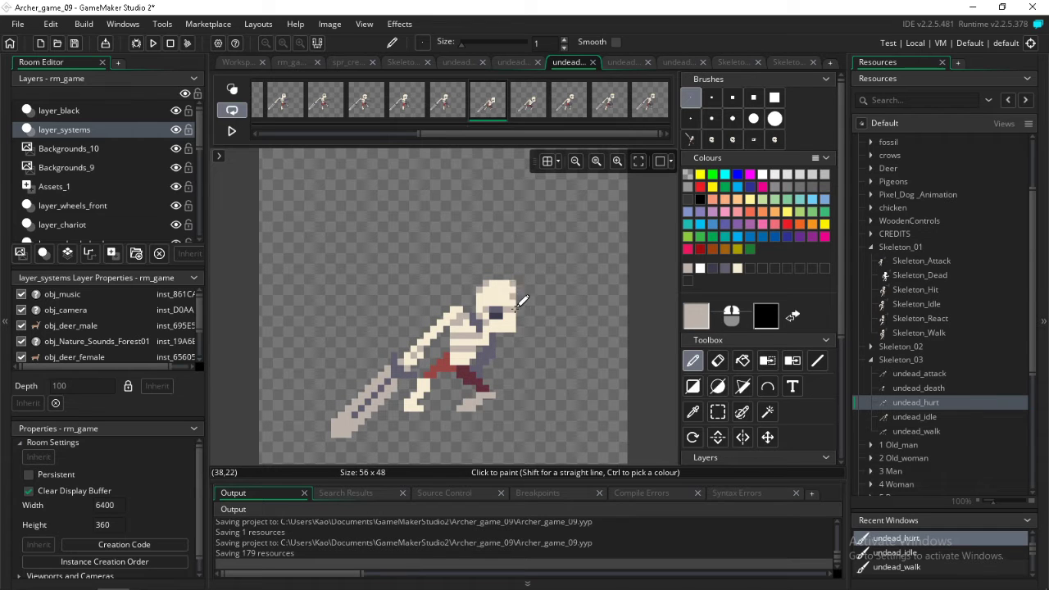
{"action": "key", "text": "Left"}
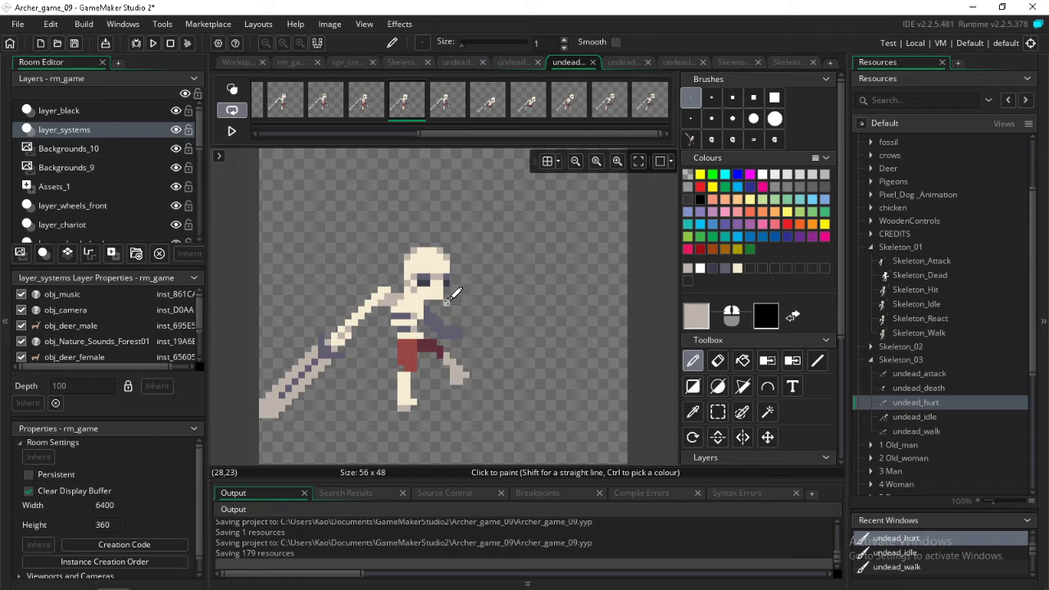
{"action": "key", "text": "Left"}
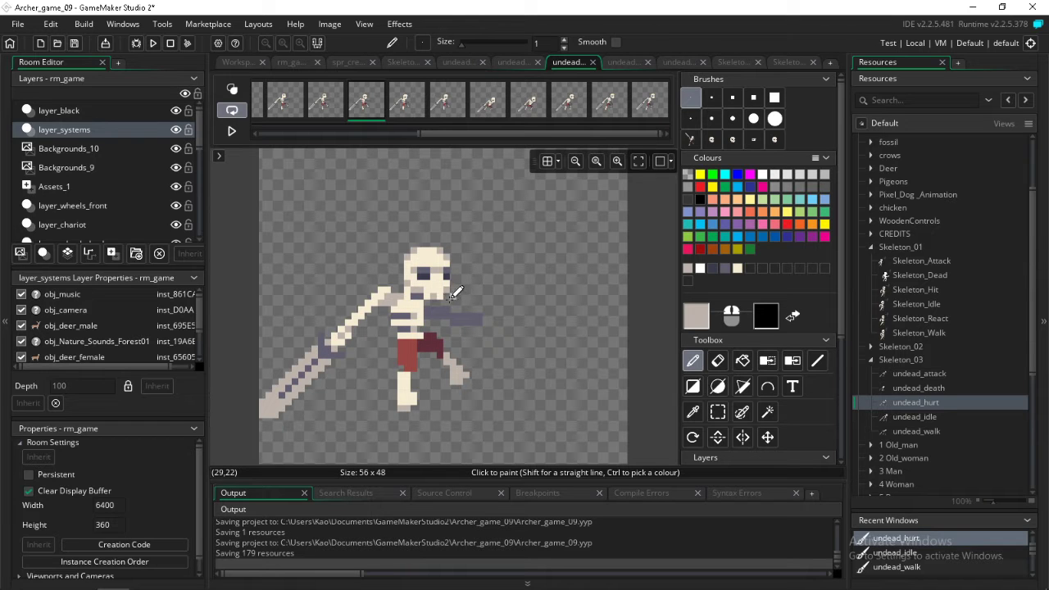
Step back and forth through the undead_hurt frames to check the shading of the heads across the animation
{"action": "key", "text": "Left"}
{"action": "key", "text": "Left"}
{"action": "key", "text": "Left"}
{"action": "key", "text": "Right"}
{"action": "key", "text": "Right"}
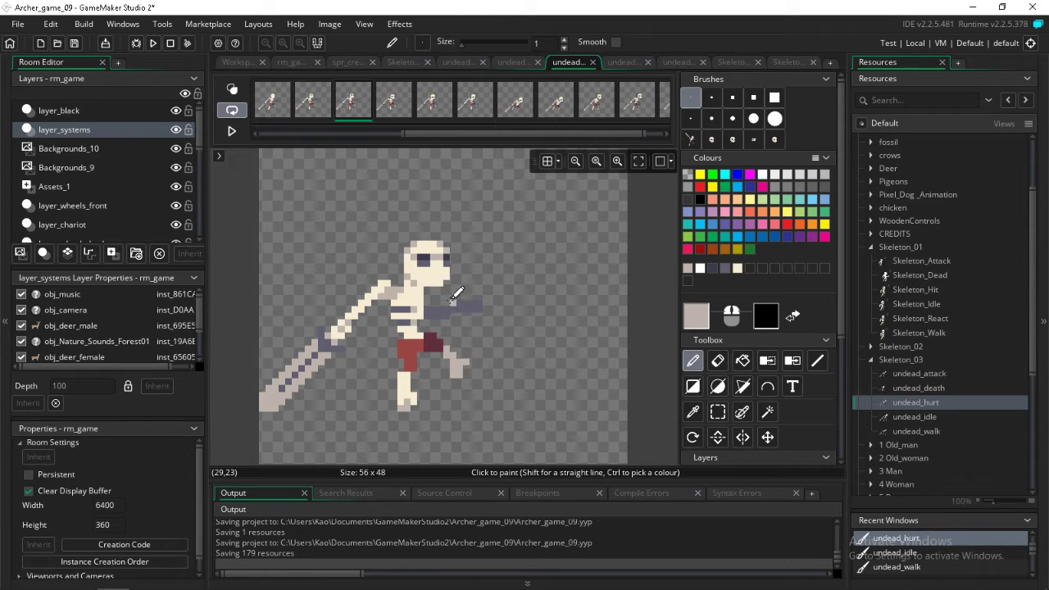
{"action": "key", "text": "Right"}
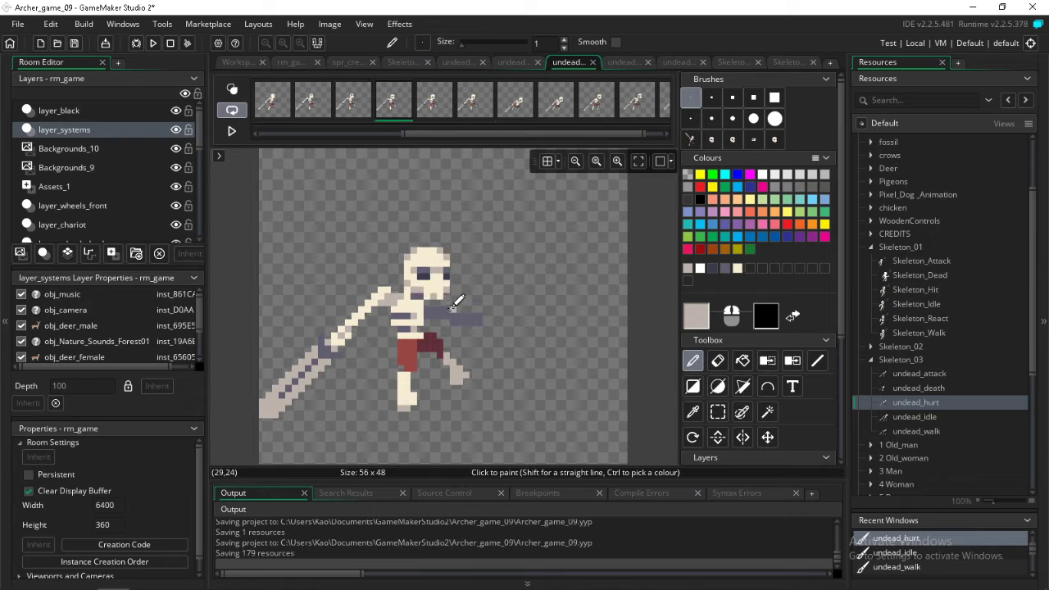
{"action": "key", "text": "Right"}
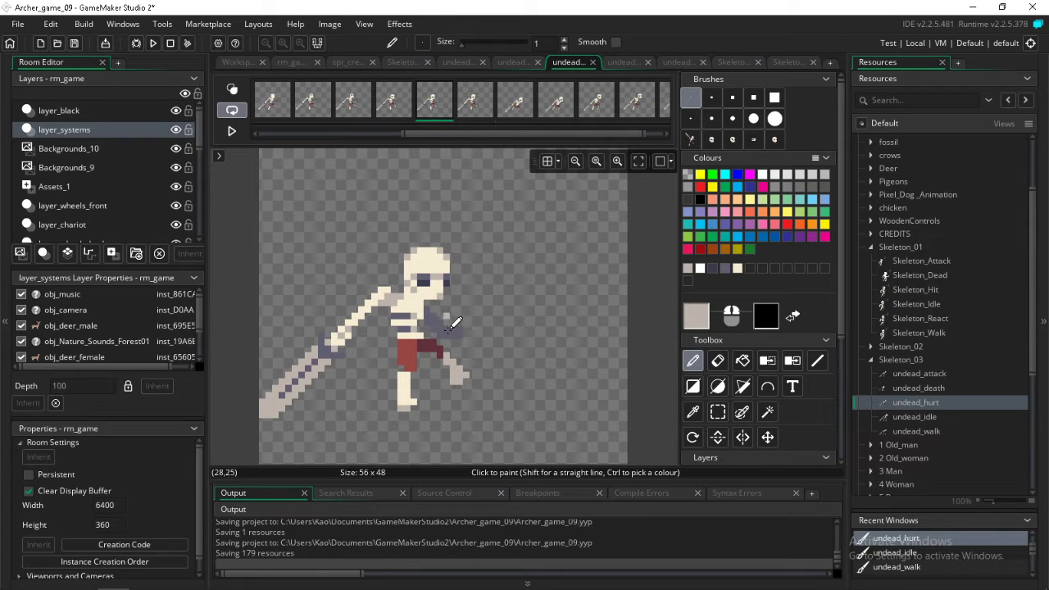
{"action": "key", "text": "Right"}
{"action": "key", "text": "Right"}
{"action": "key", "text": "Right"}
{"action": "key", "text": "Right"}
{"action": "key", "text": "Right"}
{"action": "key", "text": "Right"}
{"action": "key", "text": "Right"}
{"action": "key", "text": "Right"}
{"action": "key", "text": "Right"}
{"action": "key", "text": "Right"}
{"action": "key", "text": "Right"}
{"action": "key", "text": "Right"}
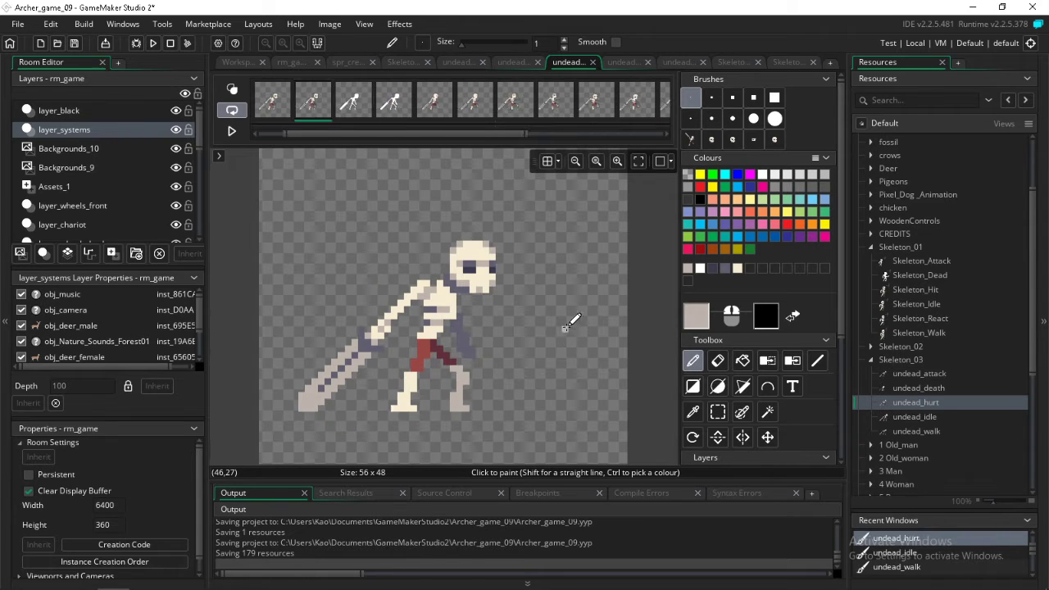
Open the undead_death sprite from Skeleton_03 and edit the image of its first frame
{"action": "left_click", "coordinate": [900, 389]}
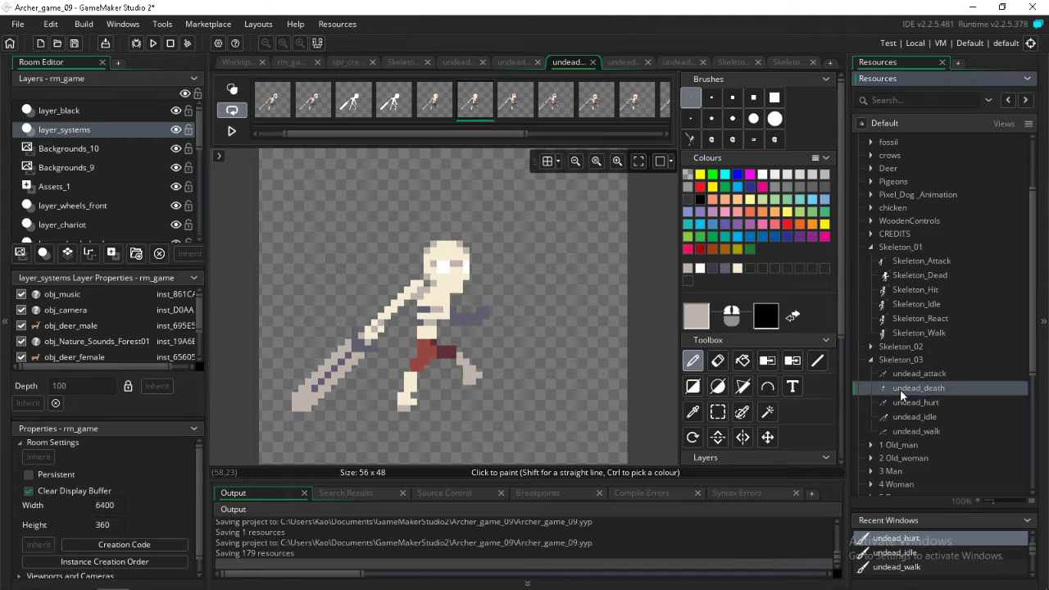
{"action": "left_click", "coordinate": [901, 373]}
{"action": "double_click", "coordinate": [903, 386]}
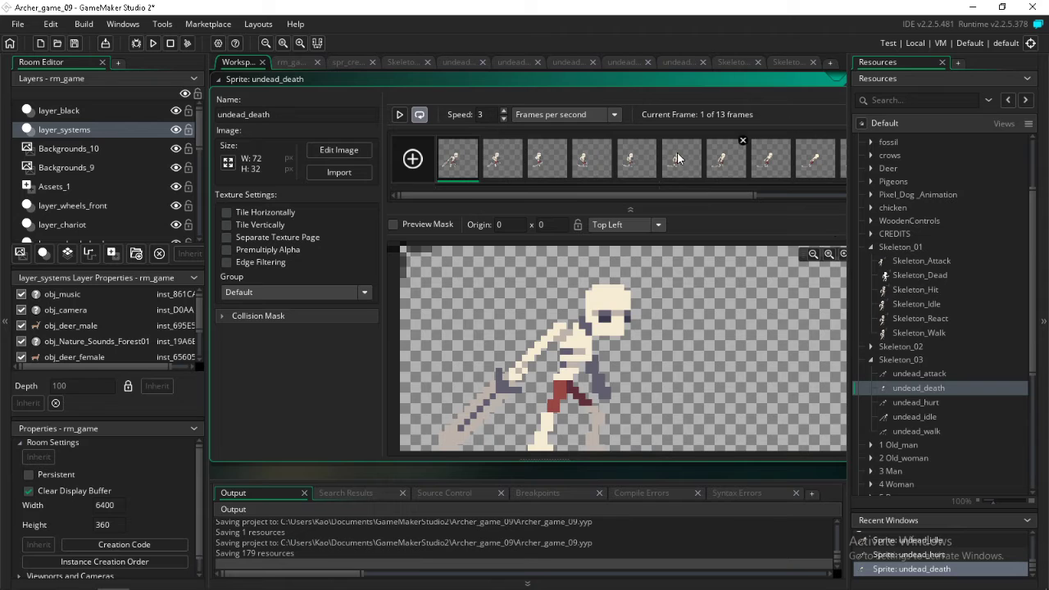
{"action": "double_click", "coordinate": [469, 167]}
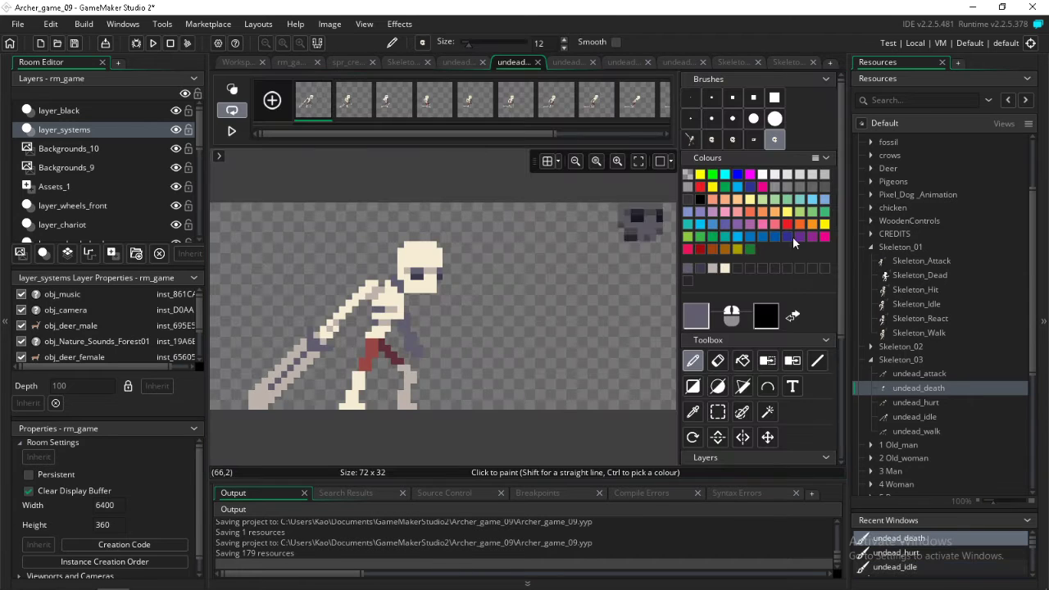
Set the skull brush's colour to white and stamp it over the head in the first undead_death frame
{"action": "left_click_drag", "start_coordinate": [435, 283], "coordinate": [432, 264]}
{"action": "key", "text": "ctrl+z"}
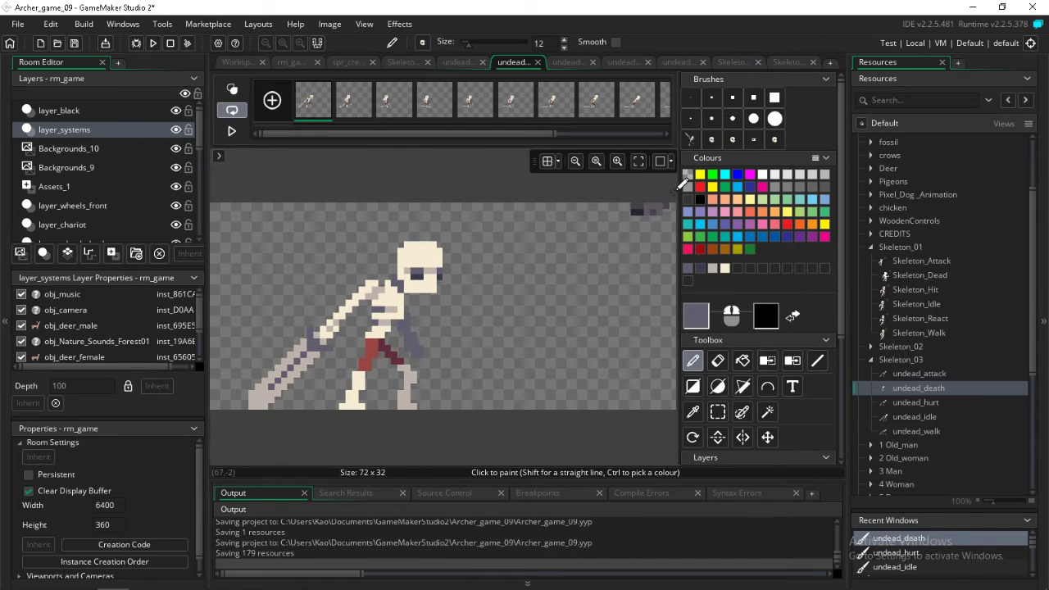
{"action": "left_click", "coordinate": [762, 174]}
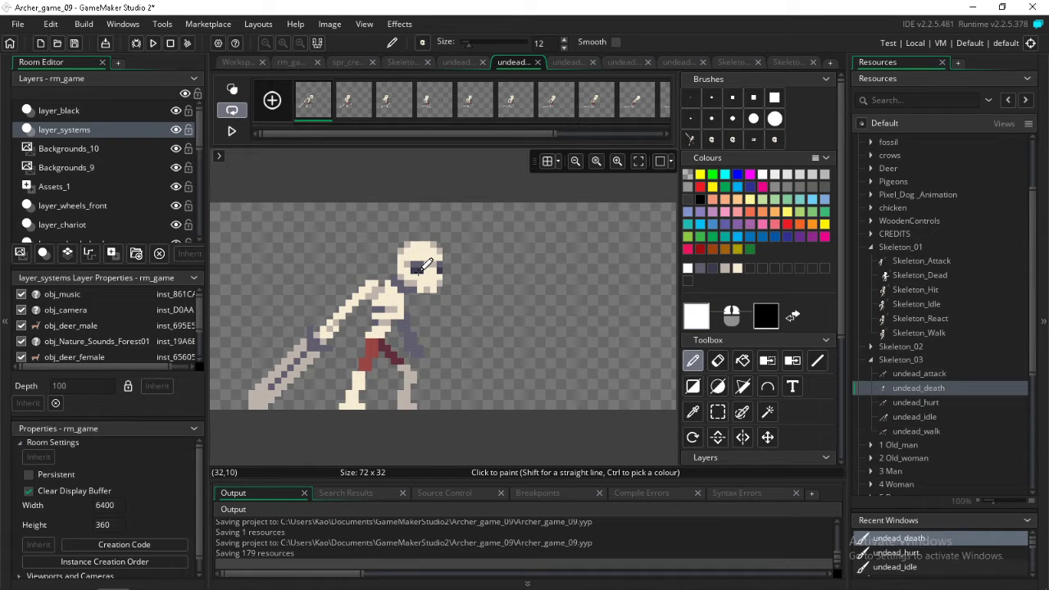
Step through the undead_death frames and examine how the head looks and moves compared with the skull brush
{"action": "key", "text": "Right"}
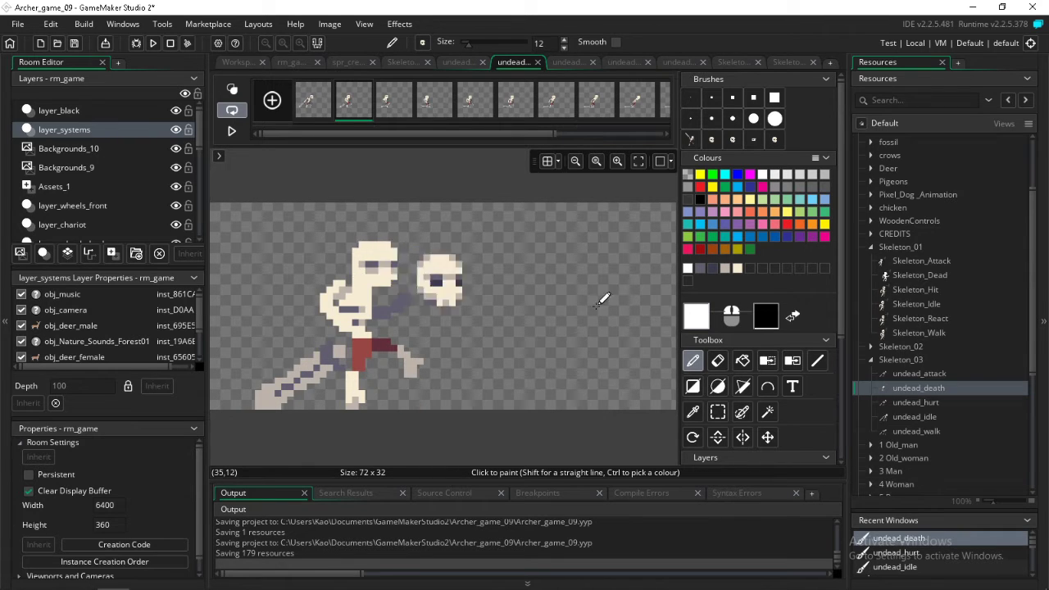
{"action": "key", "text": "Right"}
{"action": "key", "text": "Right"}
{"action": "key", "text": "Right"}
{"action": "key", "text": "Right"}
{"action": "key", "text": "Right"}
{"action": "key", "text": "Right"}
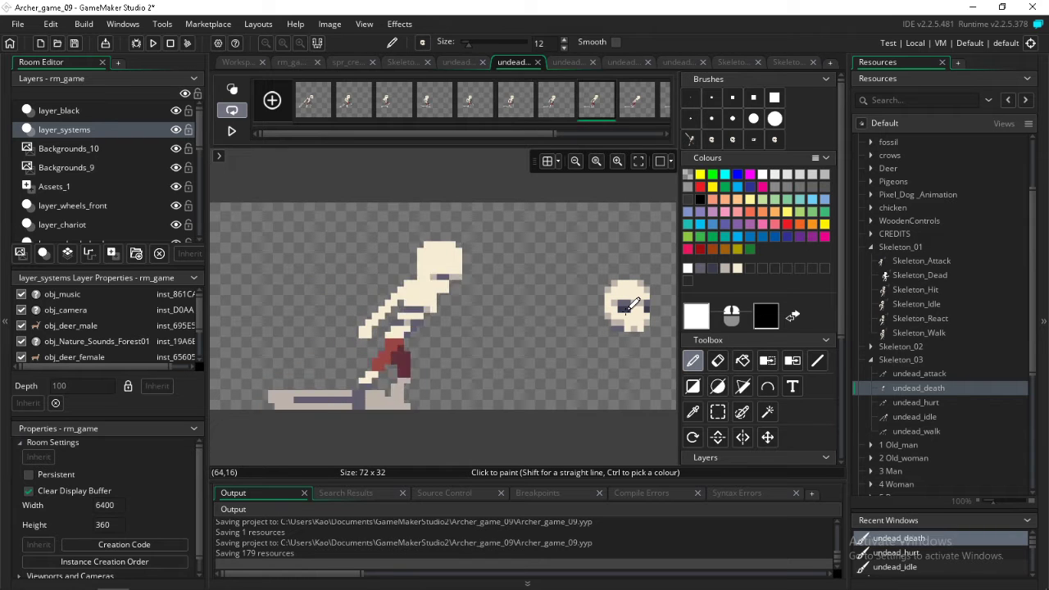
{"action": "key", "text": "Right"}
{"action": "key", "text": "Right"}
{"action": "key", "text": "Right"}
{"action": "key", "text": "Left"}
{"action": "key", "text": "Left"}
{"action": "key", "text": "Left"}
{"action": "key", "text": "Left"}
{"action": "key", "text": "Left"}
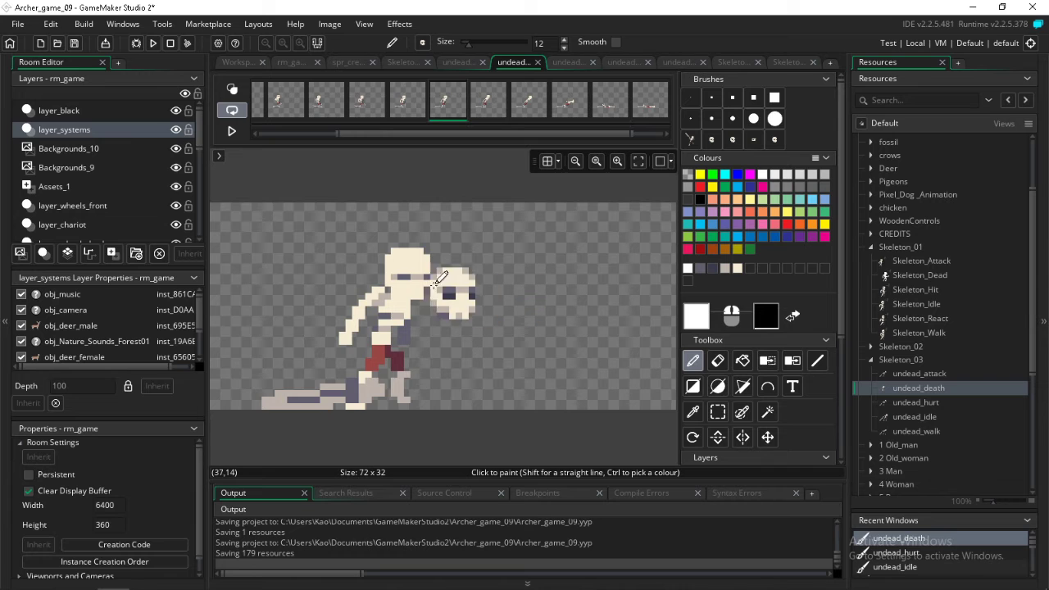
{"action": "key", "text": "Left"}
{"action": "key", "text": "Left"}
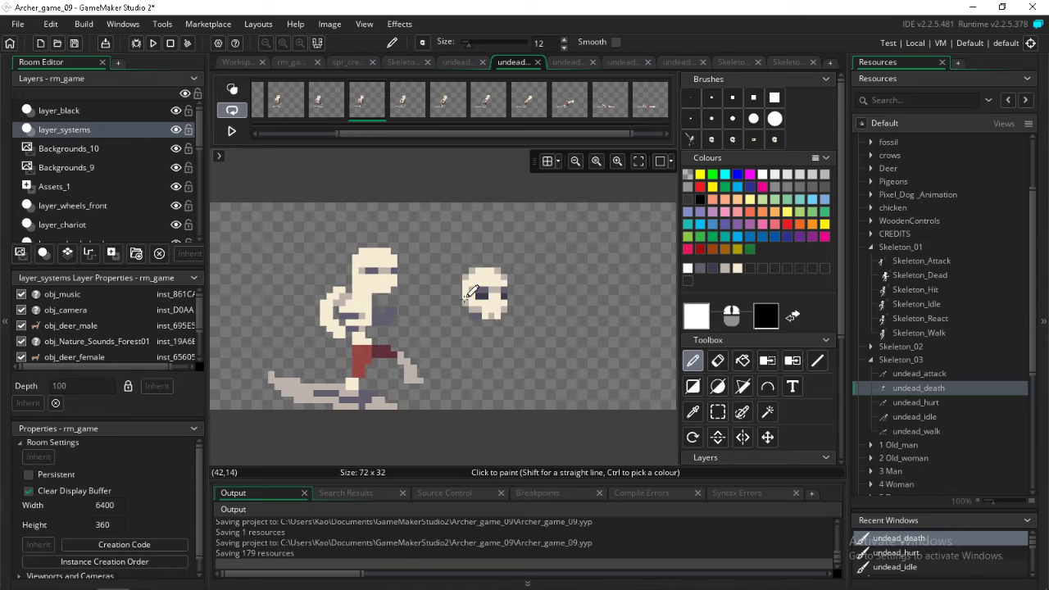
{"action": "key", "text": "Left"}
{"action": "key", "text": "Left"}
{"action": "key", "text": "Left"}
{"action": "key", "text": "Left"}
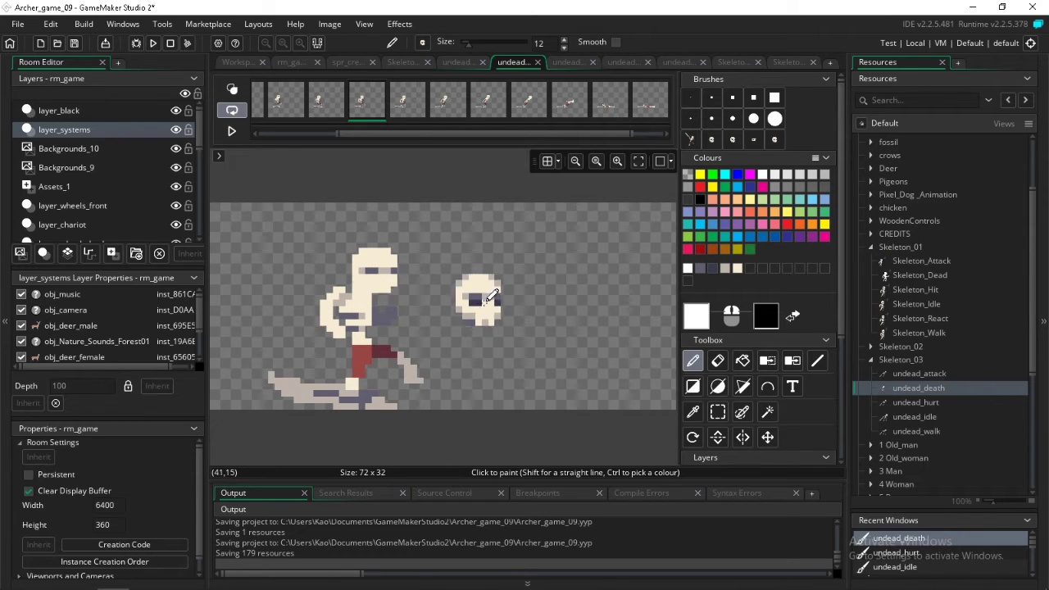
{"action": "key", "text": "Left"}
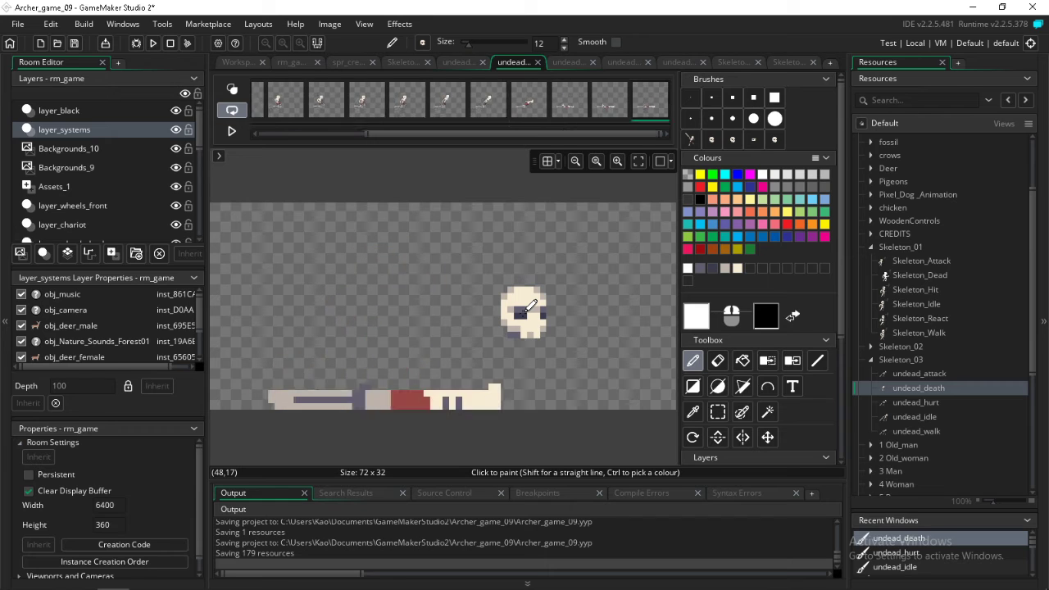
Stamp the white skull brush over the head in the second and third undead_death frames
{"action": "key", "text": "Right"}
{"action": "key", "text": "Right"}
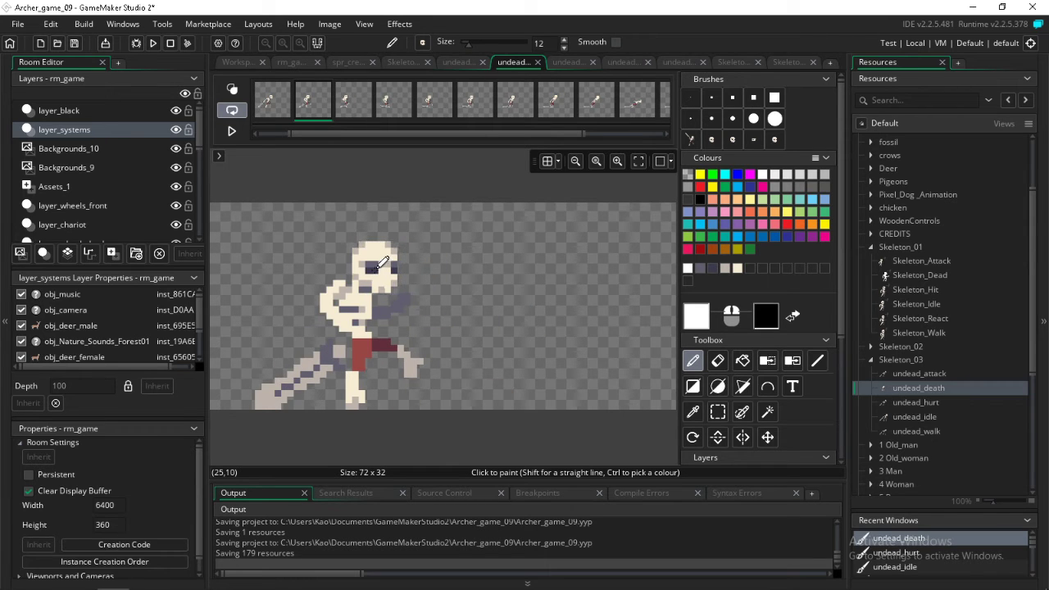
{"action": "key", "text": "Right"}
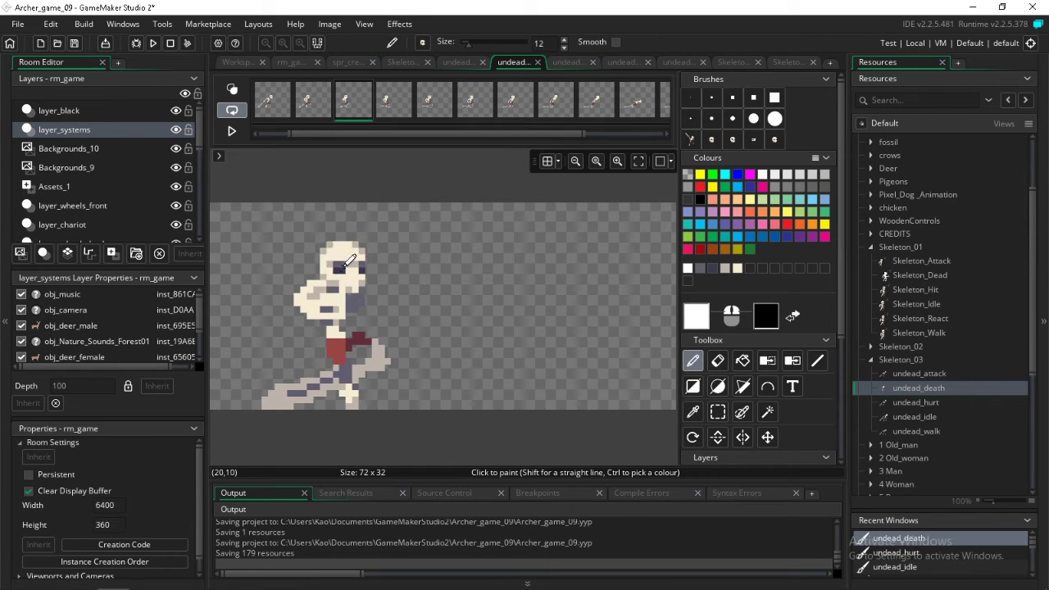
Compare the third and fourth undead_death frames, pick the greyish-beige shade from the third frame's head and set the pencil to a 1-pixel brush
{"action": "key", "text": "Right"}
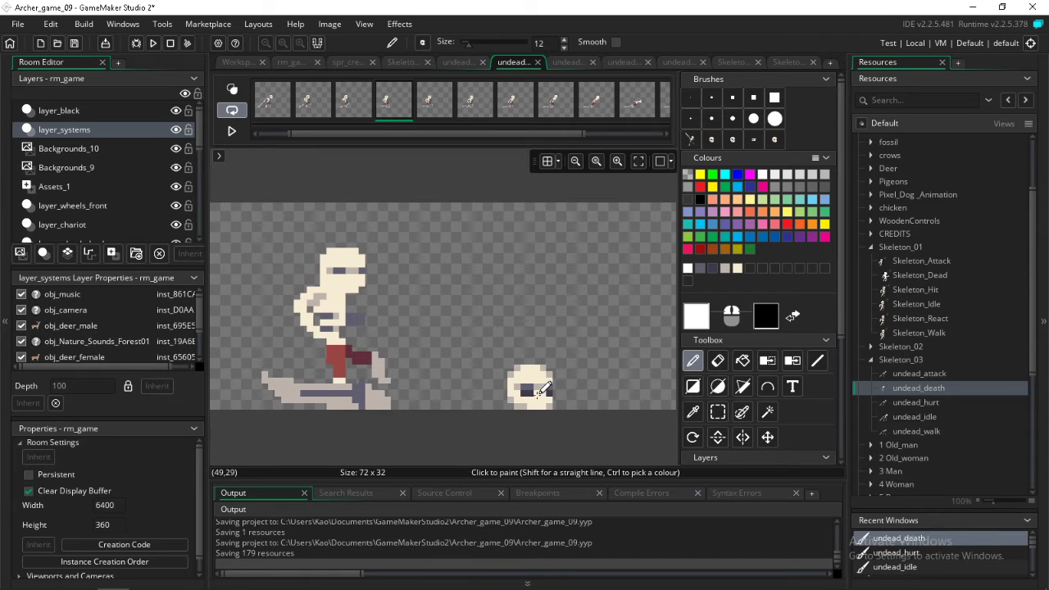
{"action": "key", "text": "Left"}
{"action": "key", "text": "Right"}
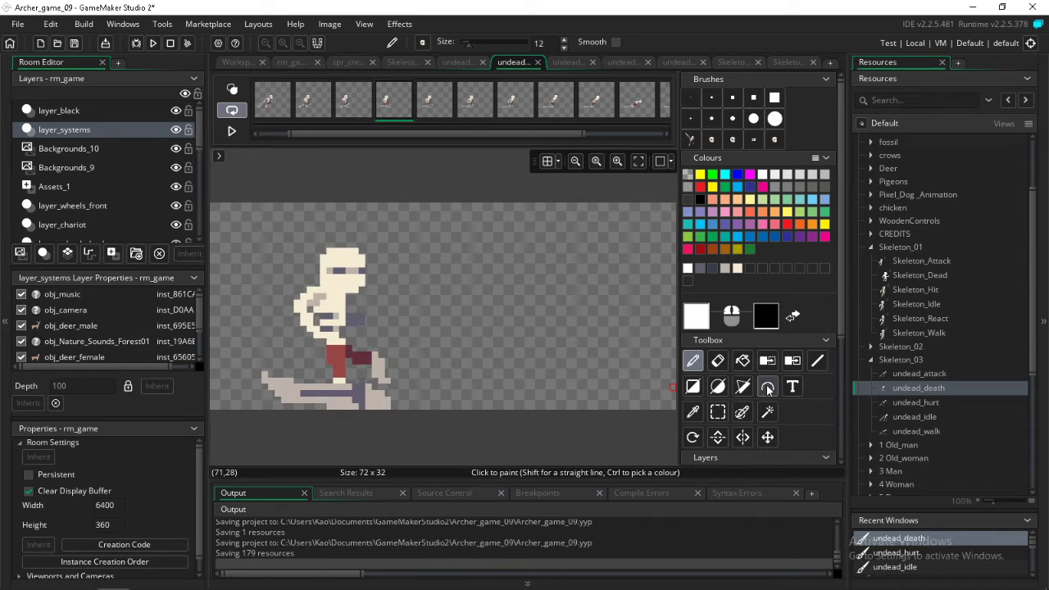
{"action": "key", "text": "Left"}
{"action": "key", "text": "Right"}
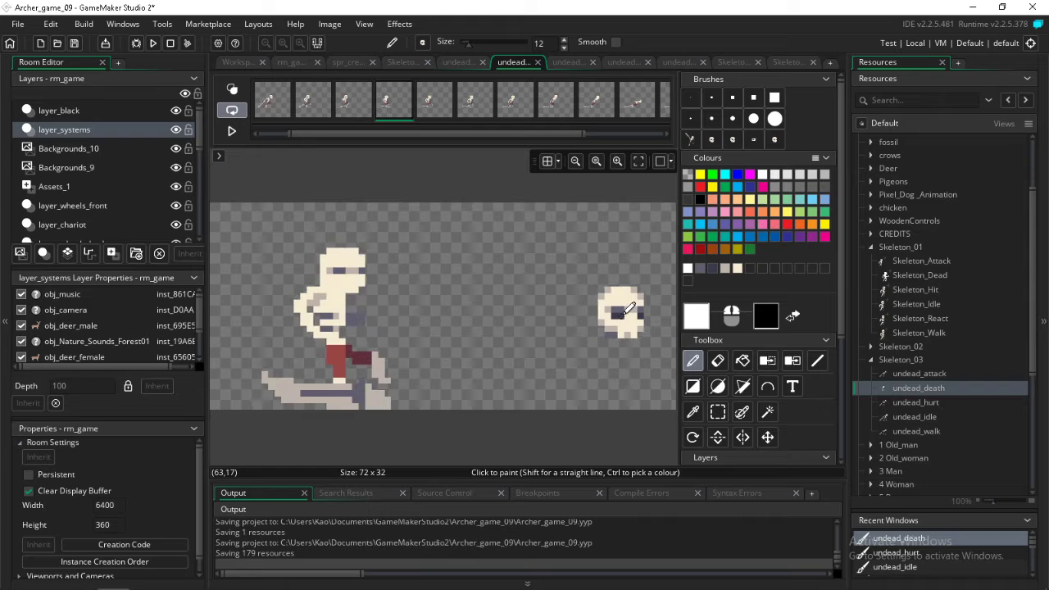
{"action": "key", "text": "Left"}
{"action": "left_click", "coordinate": [692, 411]}
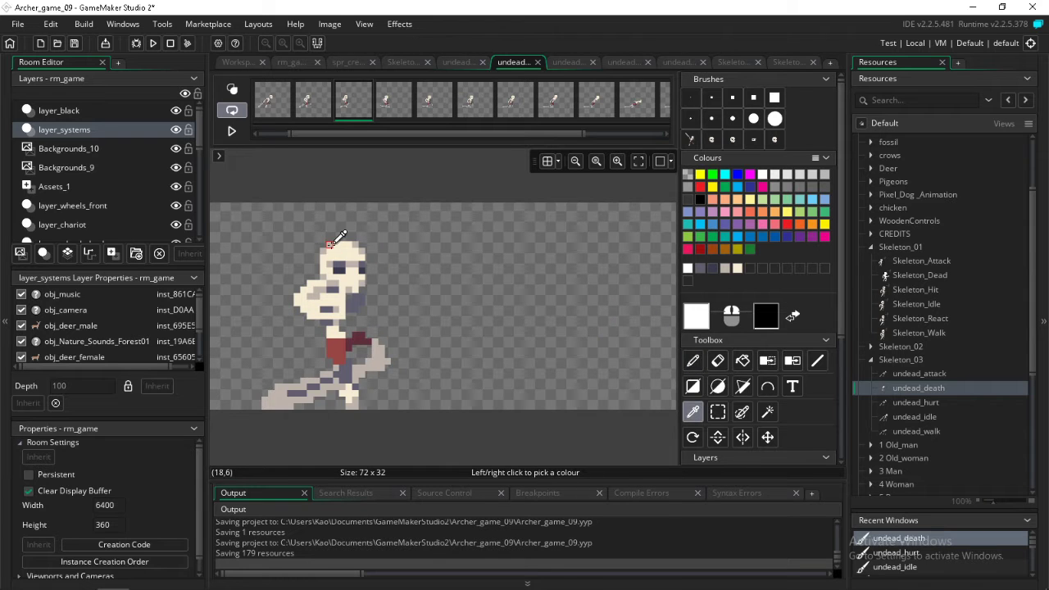
{"action": "left_click", "coordinate": [336, 243]}
{"action": "left_click", "coordinate": [692, 362]}
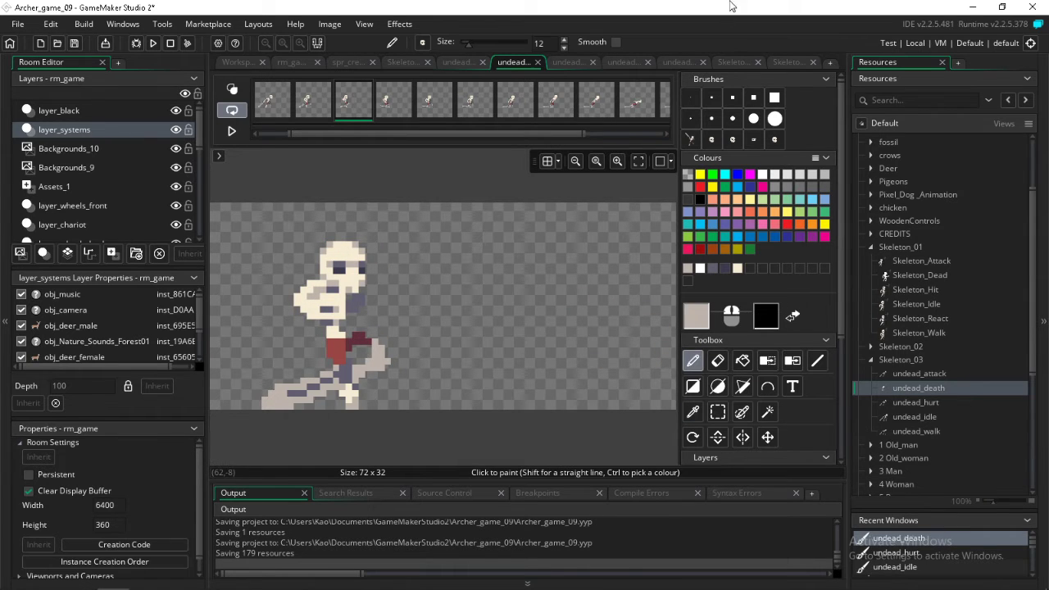
{"action": "left_click", "coordinate": [691, 96]}
Shade the upper corners of the head with single greyish-beige pixels in the fourth to eighth undead_death frames
{"action": "key", "text": "Right"}
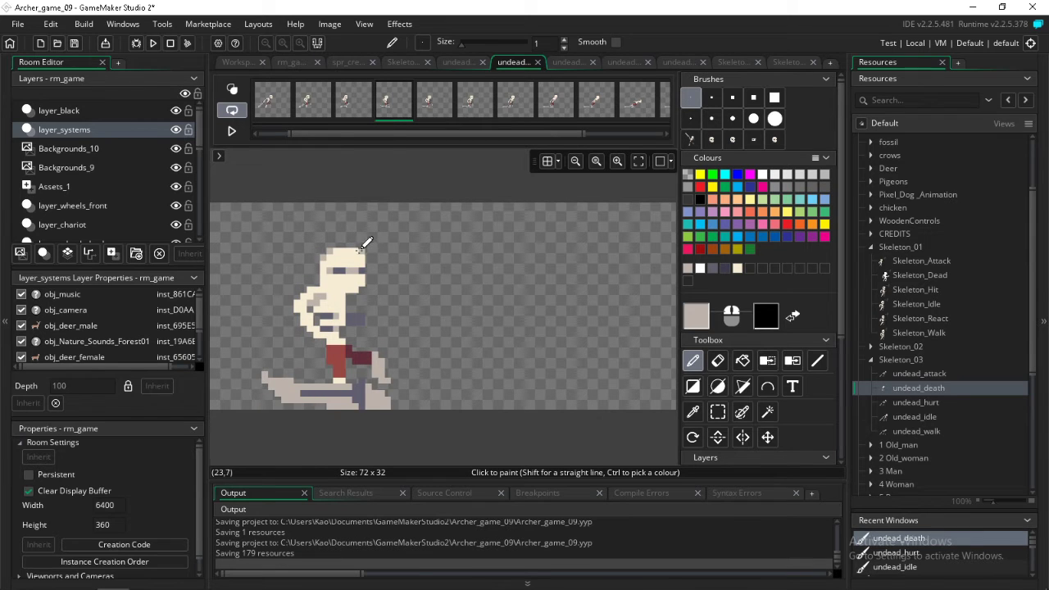
{"action": "key", "text": "Right"}
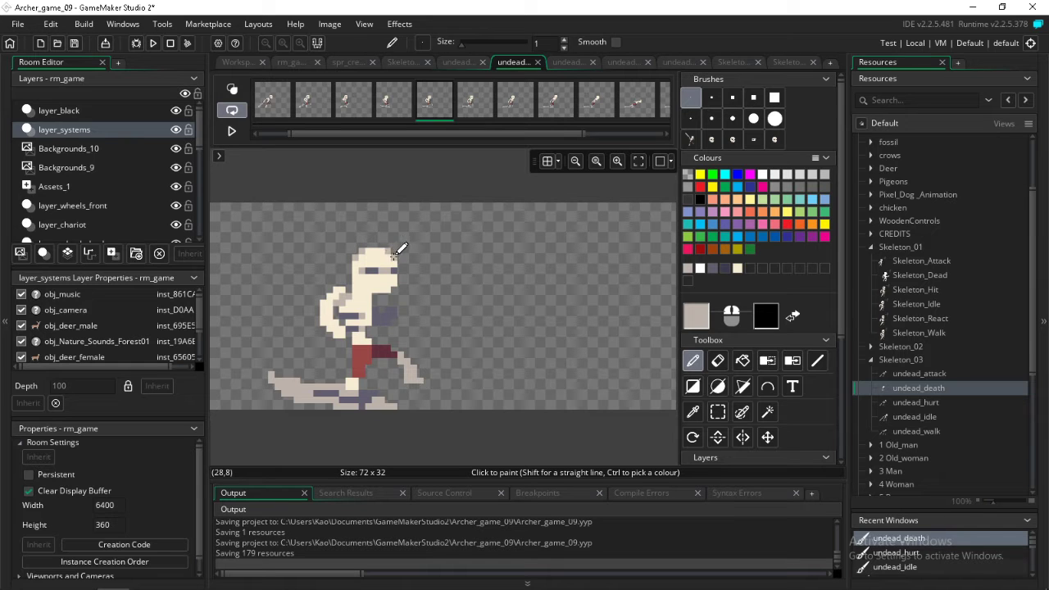
{"action": "key", "text": "Right"}
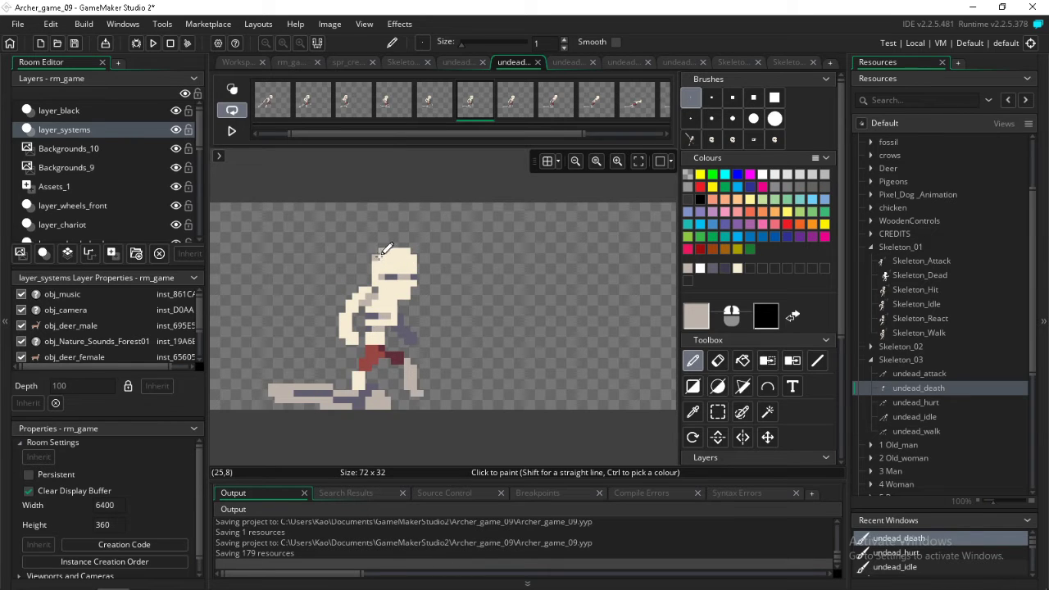
{"action": "key", "text": "Right"}
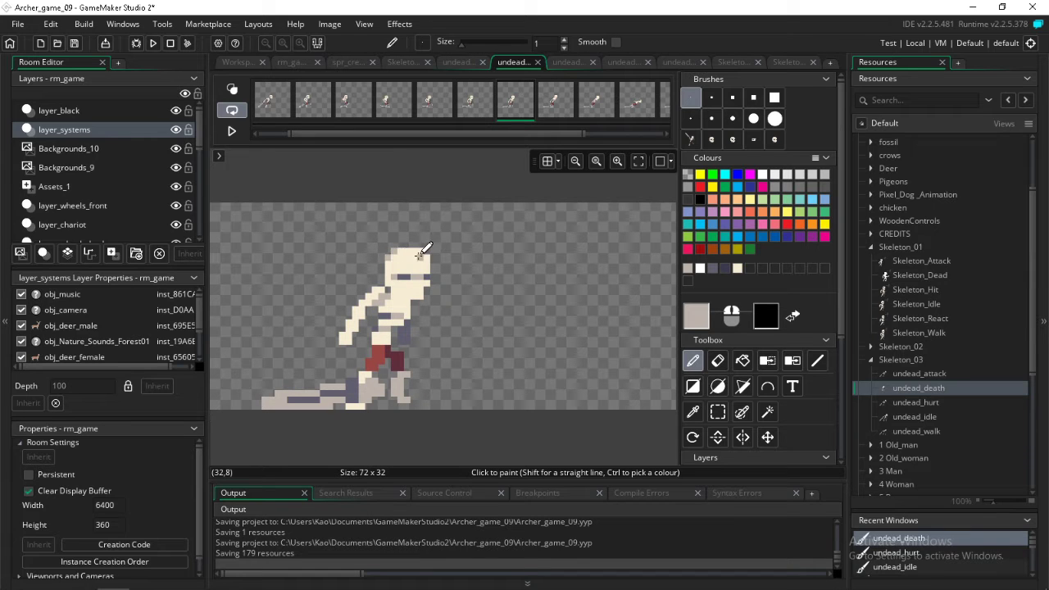
{"action": "key", "text": "Right"}
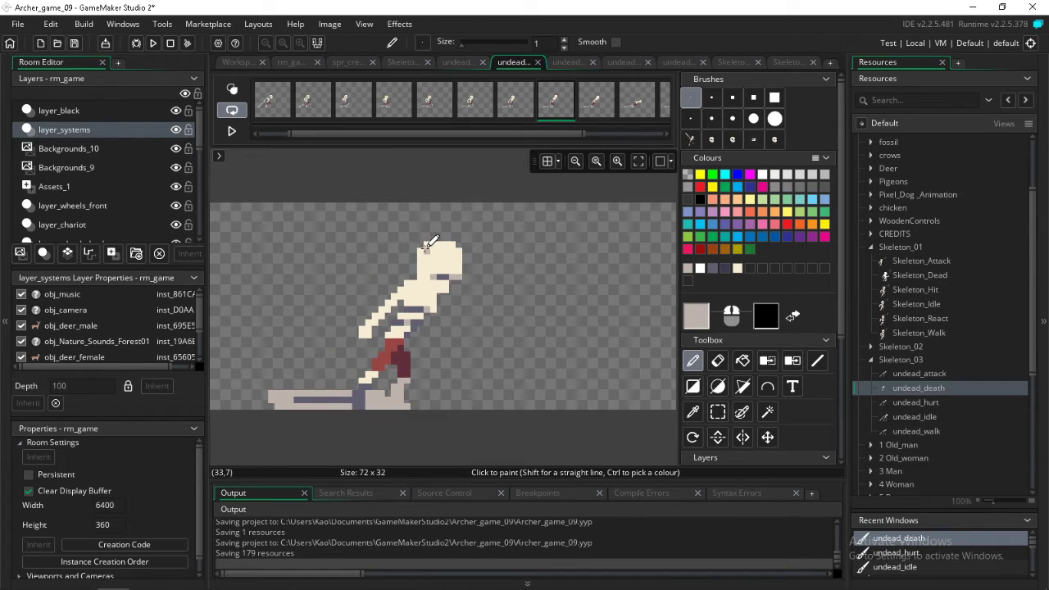
Add greyish-beige corner pixels to the head in the ninth, tenth and eleventh undead_death frames
{"action": "key", "text": "Right"}
{"action": "key", "text": "Left"}
{"action": "key", "text": "Right"}
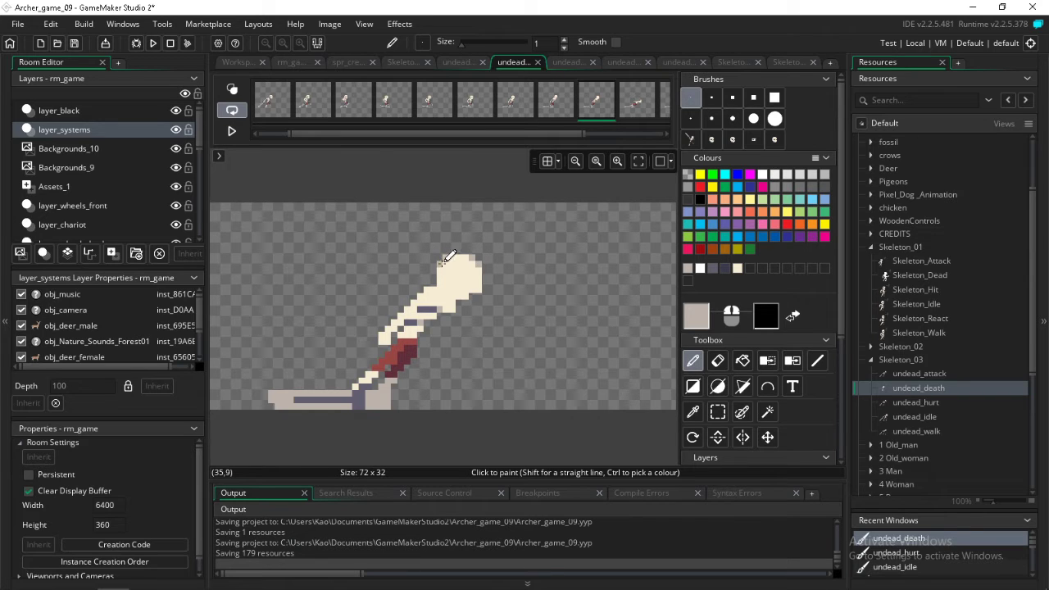
{"action": "key", "text": "Right"}
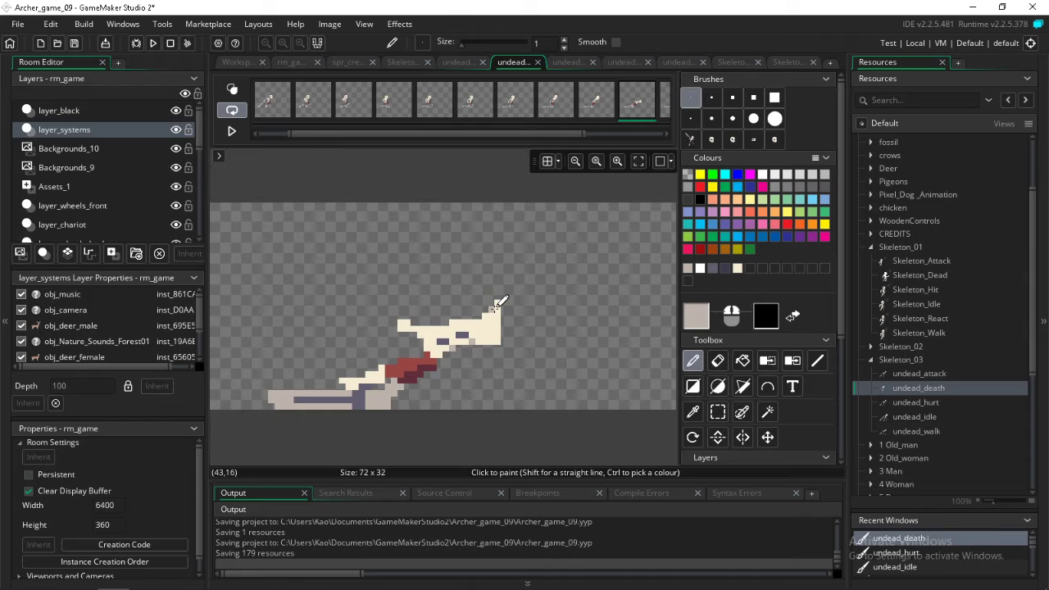
{"action": "key", "text": "Right"}
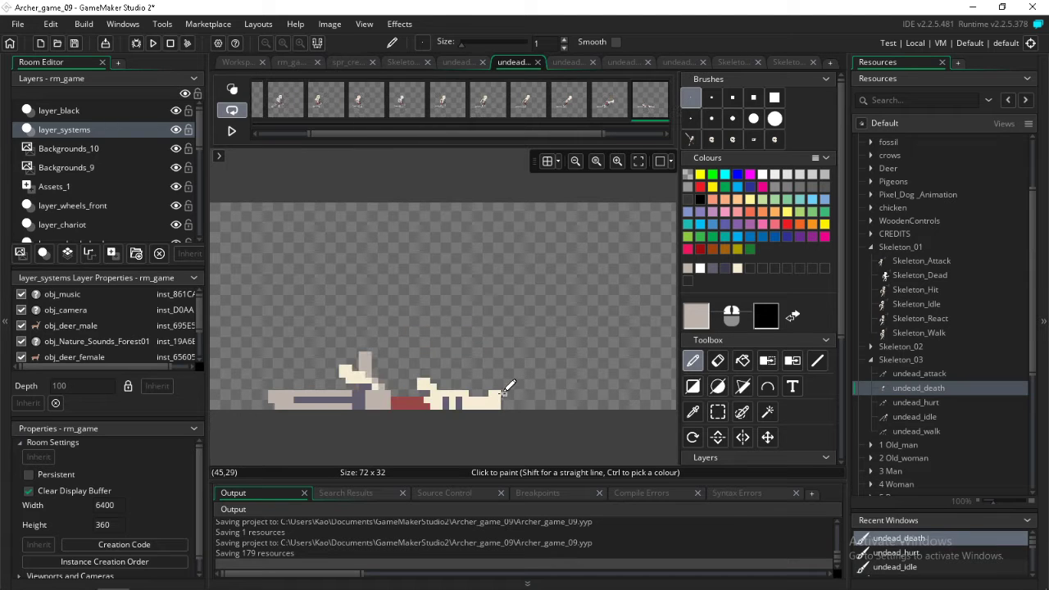
{"action": "key", "text": "Right"}
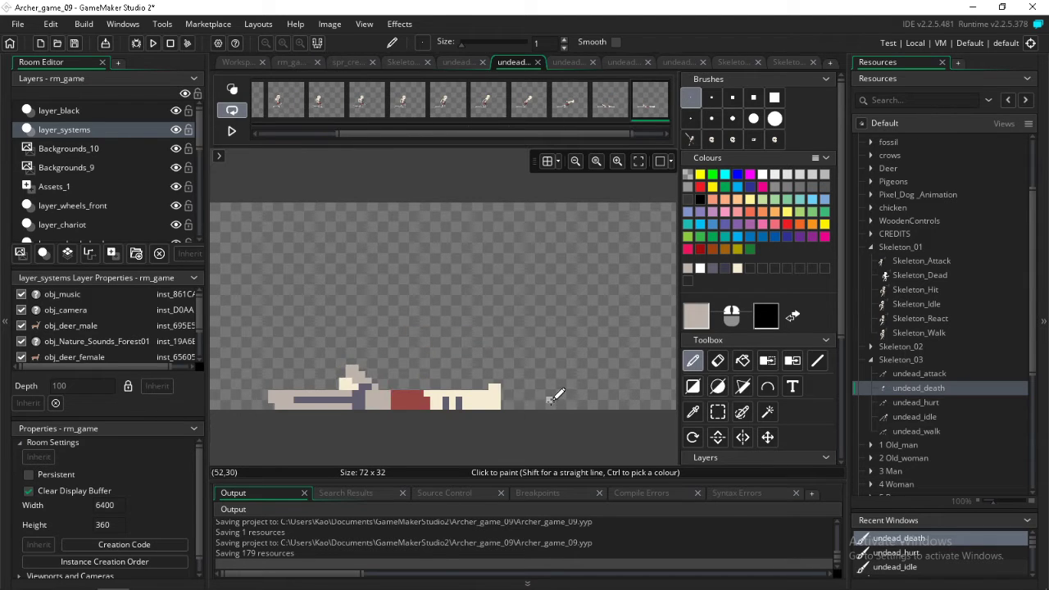
Step through the undead_death animation and examine how the head shape carries through the fall into the lying frames
{"action": "key", "text": "Left"}
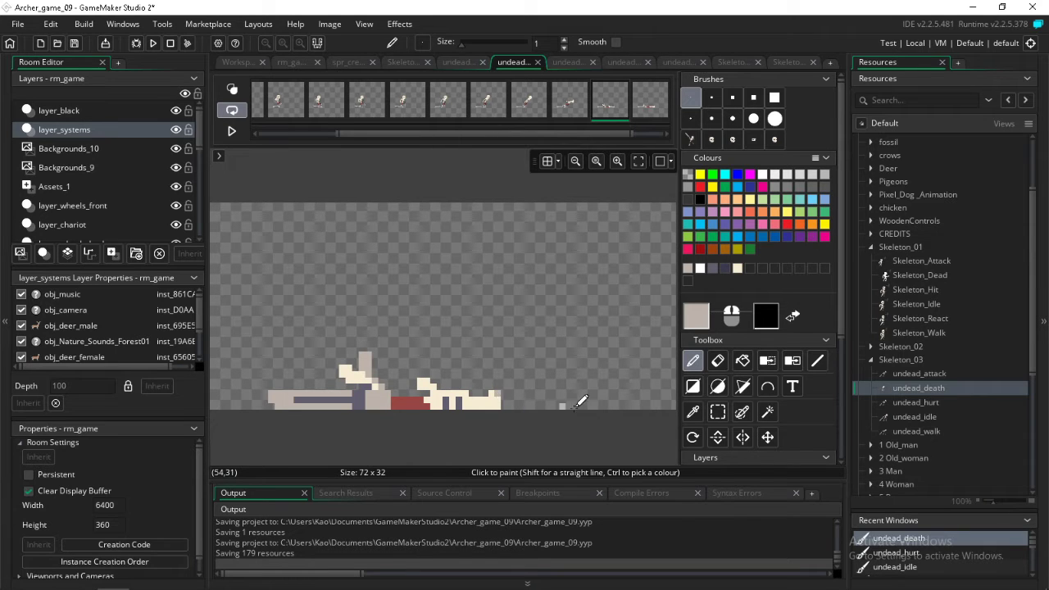
{"action": "key", "text": "Right"}
{"action": "key", "text": "Right"}
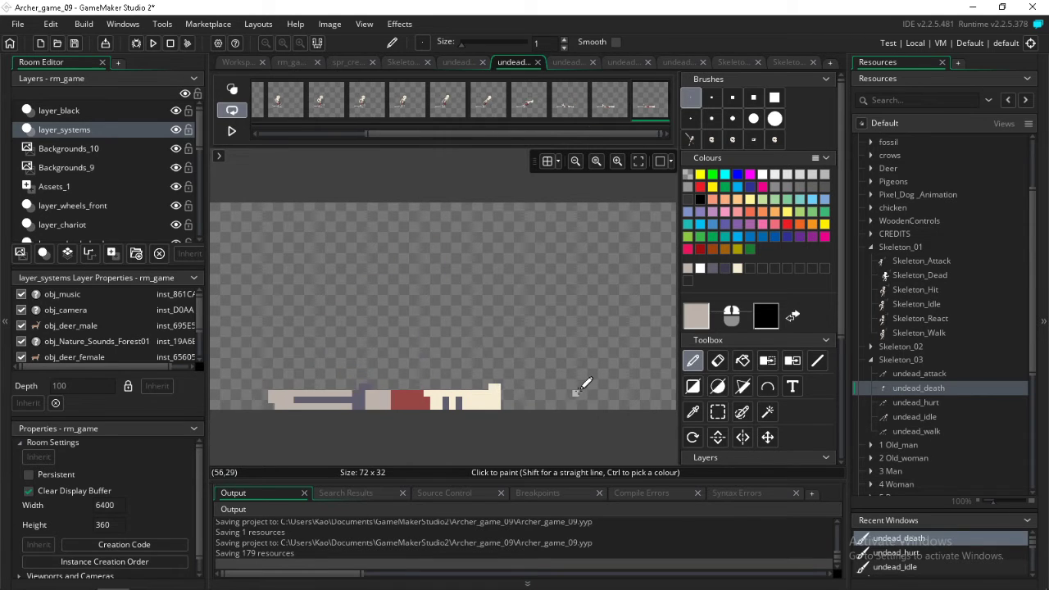
{"action": "key", "text": "Right"}
{"action": "key", "text": "Right"}
{"action": "key", "text": "Right"}
{"action": "key", "text": "Right"}
{"action": "key", "text": "Right"}
{"action": "key", "text": "Right"}
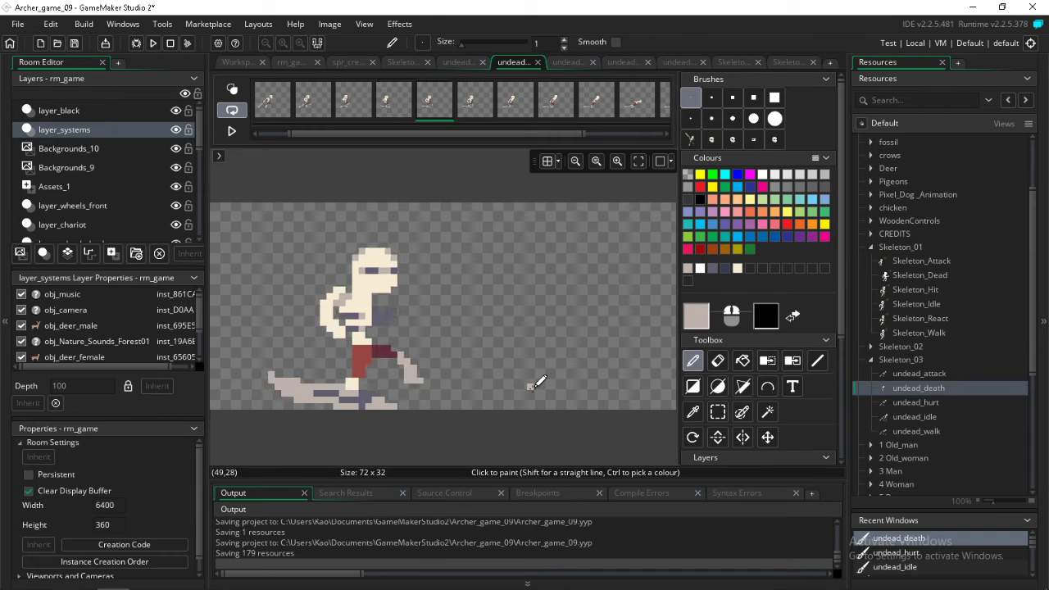
{"action": "key", "text": "Right"}
{"action": "key", "text": "Right"}
{"action": "key", "text": "Right"}
{"action": "key", "text": "Right"}
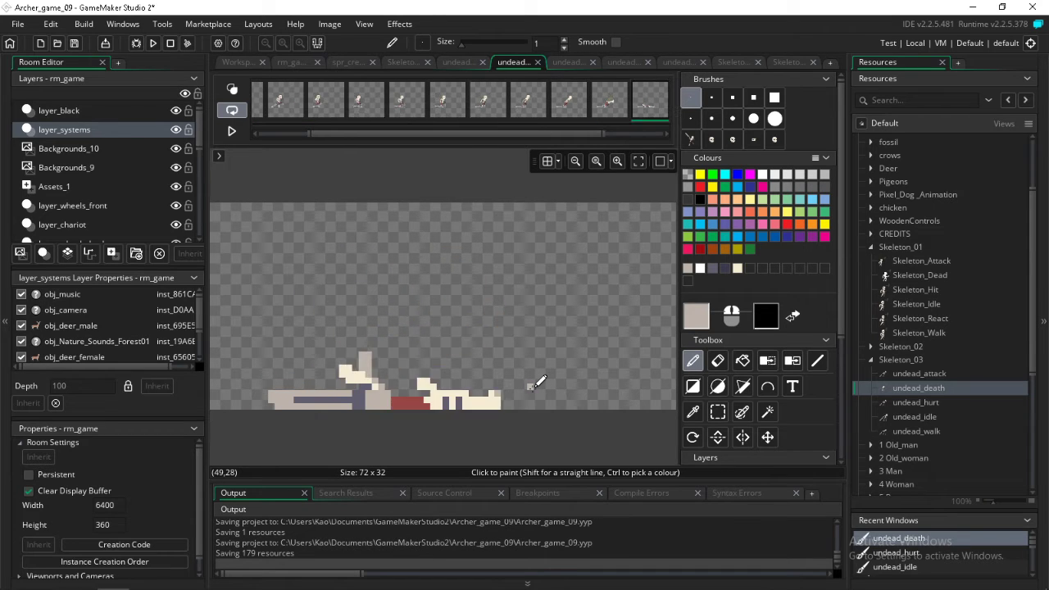
{"action": "key", "text": "Left"}
{"action": "key", "text": "Right"}
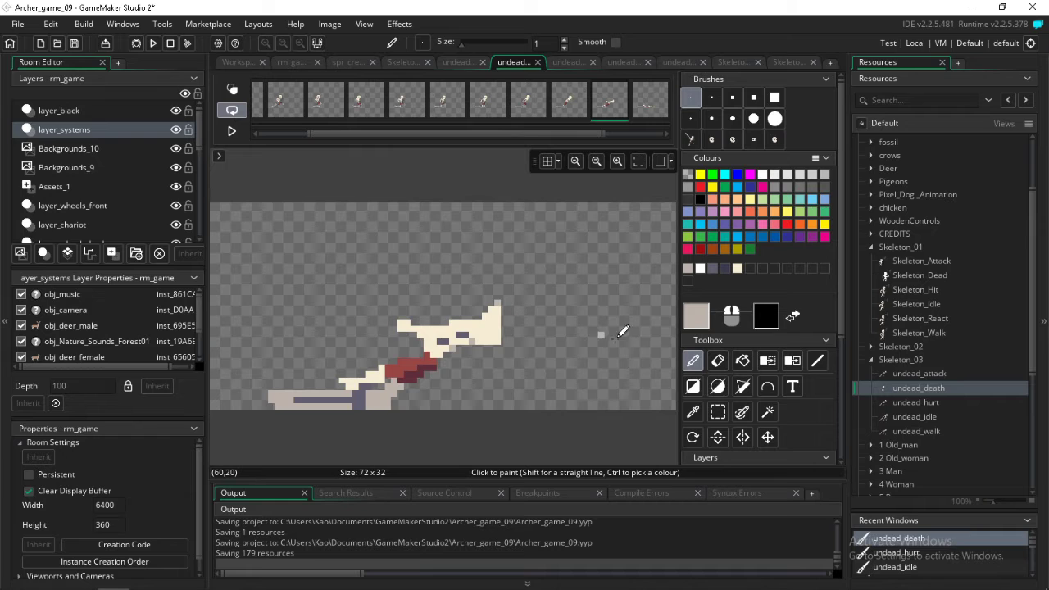
Pick the cream colour from the head in the tenth undead_death frame and extend that head's outer edge with pencil pixels
{"action": "left_click", "coordinate": [694, 411]}
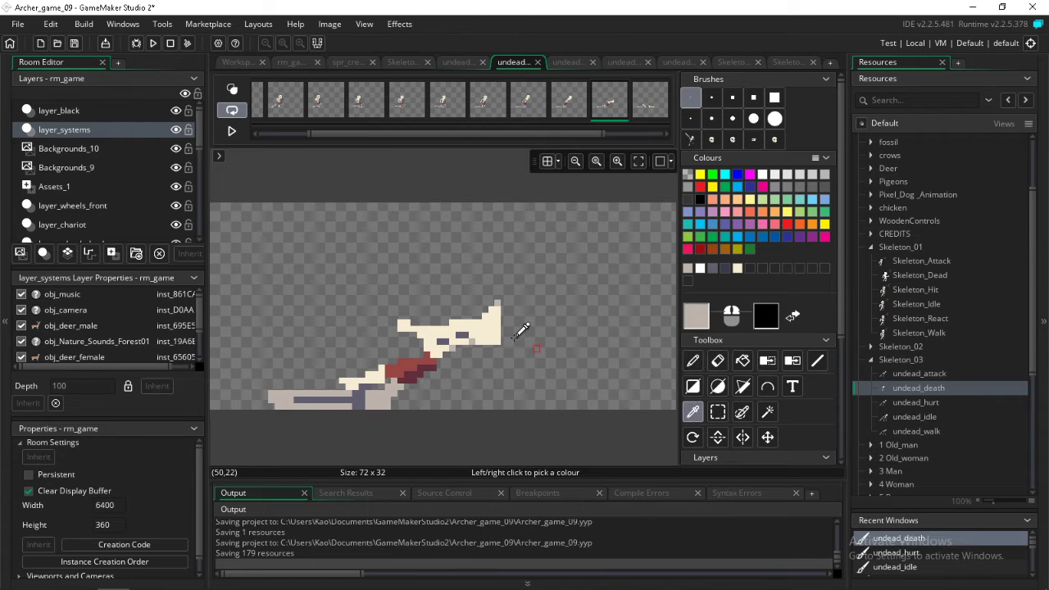
{"action": "left_click", "coordinate": [491, 328]}
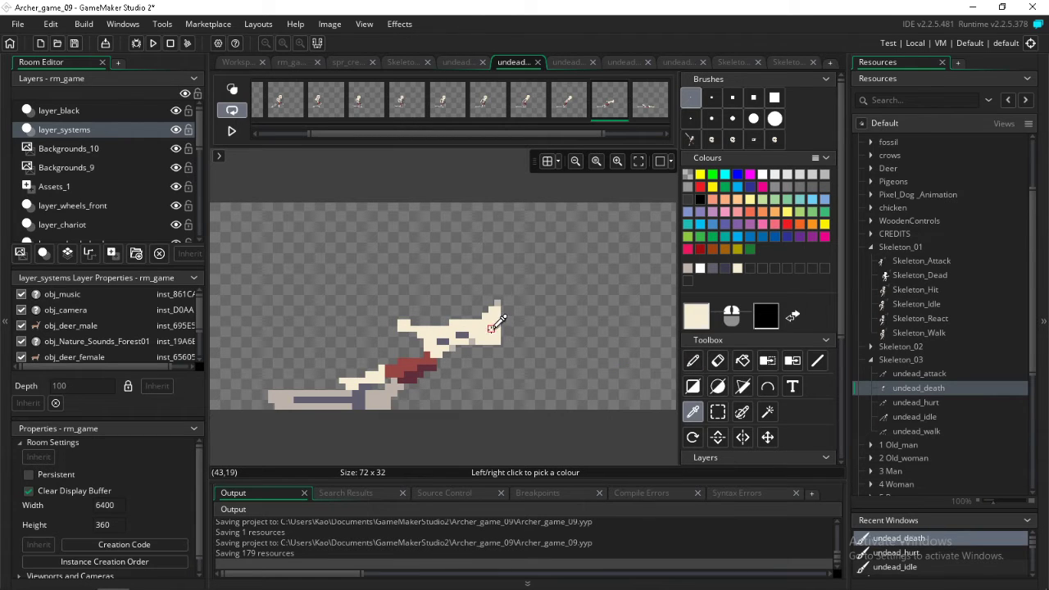
{"action": "left_click", "coordinate": [693, 361]}
{"action": "key", "text": "Left"}
{"action": "key", "text": "Right"}
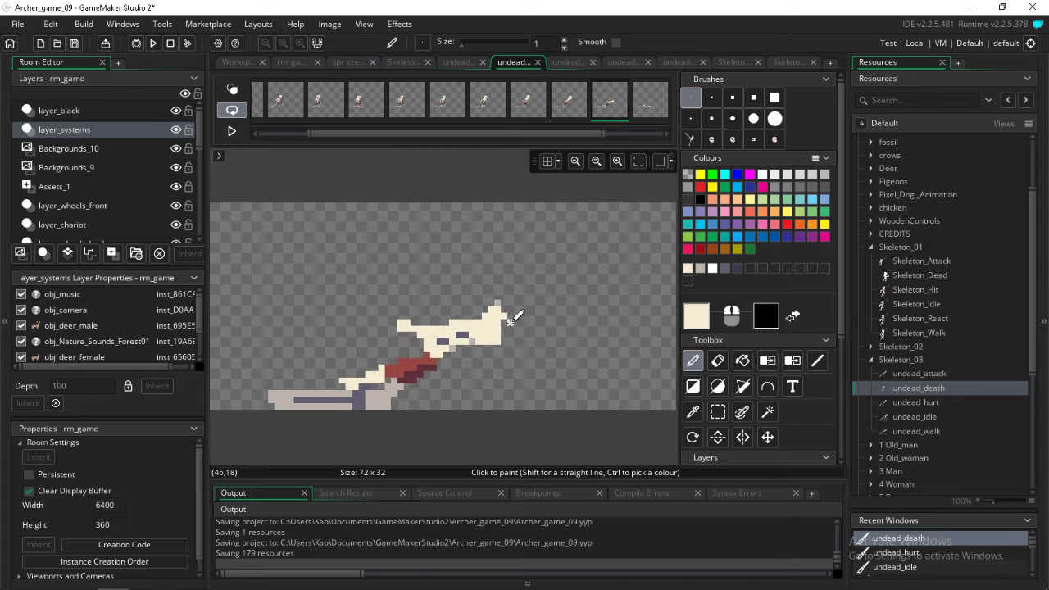
{"action": "mouse_move", "coordinate": [510, 322]}
{"action": "left_mouse_down"}
{"action": "mouse_move", "coordinate": [507, 338]}
{"action": "mouse_move", "coordinate": [504, 326]}
{"action": "left_mouse_up"}
Extend the head end of the lying body with cream pixels in the eleventh, twelfth and thirteenth undead_death frames
{"action": "key", "text": "Right"}
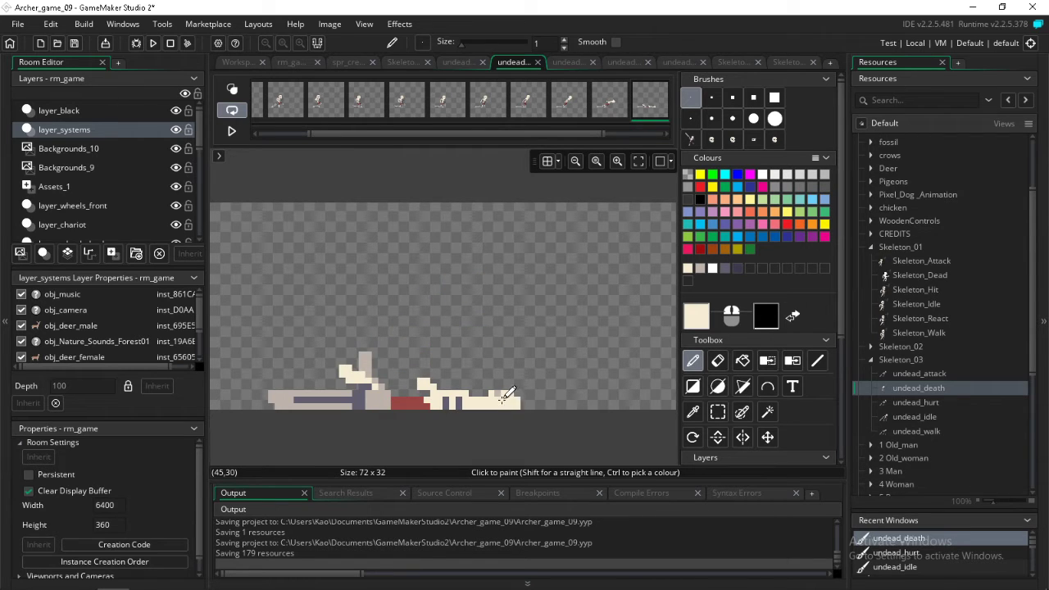
{"action": "key", "text": "Right"}
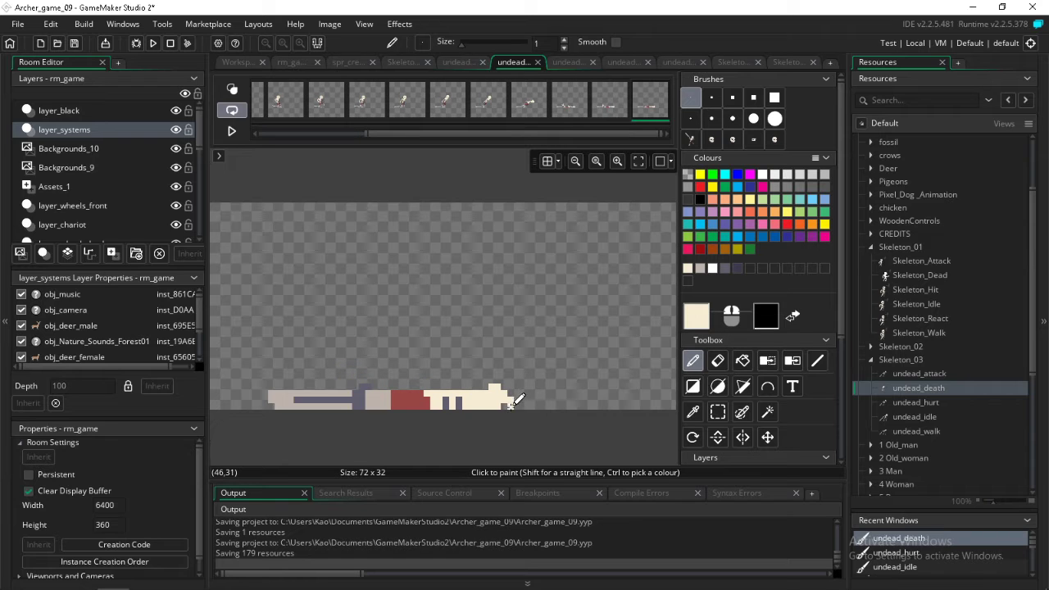
{"action": "key", "text": "Right"}
{"action": "key", "text": "Left"}
{"action": "key", "text": "Left"}
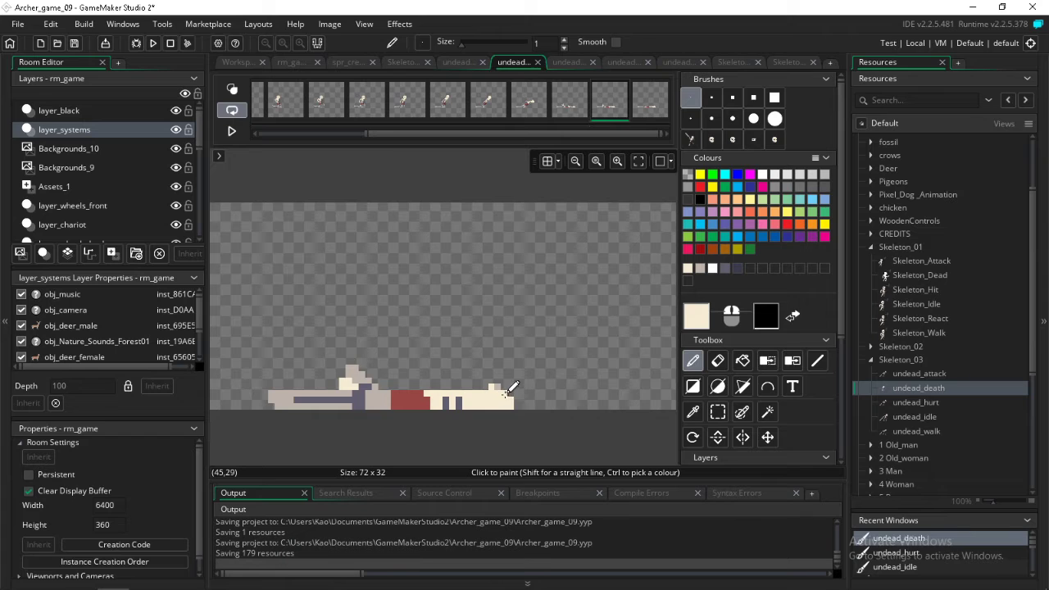
Step back and forth through the undead_death frames and examine the extended heads in motion
{"action": "key", "text": "Right"}
{"action": "key", "text": "Right"}
{"action": "key", "text": "Left"}
{"action": "key", "text": "Right"}
{"action": "key", "text": "Right"}
{"action": "key", "text": "Right"}
{"action": "key", "text": "Right"}
{"action": "key", "text": "Right"}
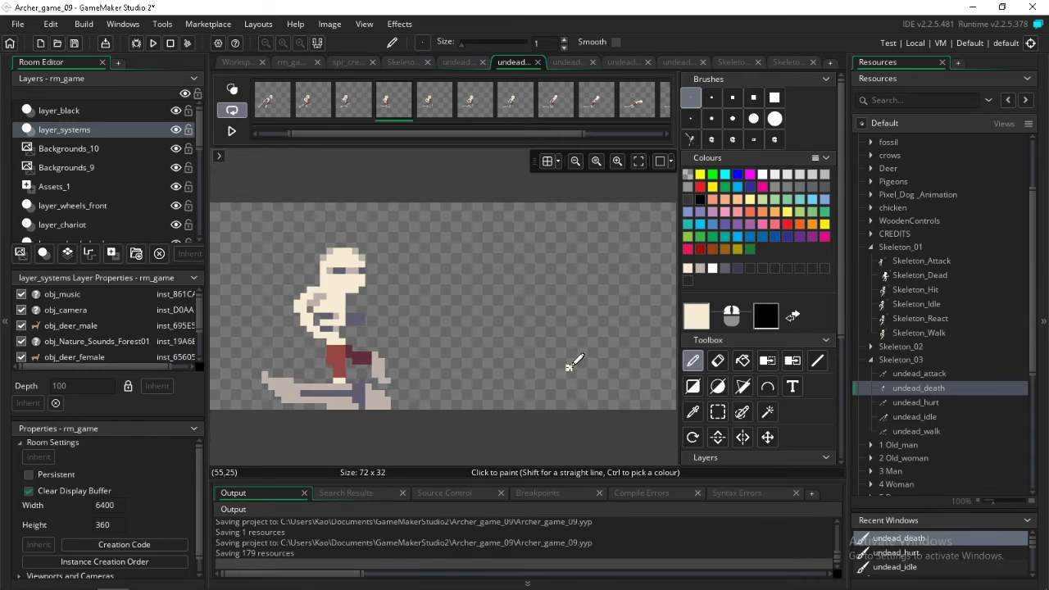
{"action": "key", "text": "Right"}
{"action": "key", "text": "Right"}
{"action": "key", "text": "Right"}
{"action": "key", "text": "Right"}
{"action": "key", "text": "Right"}
{"action": "key", "text": "Right"}
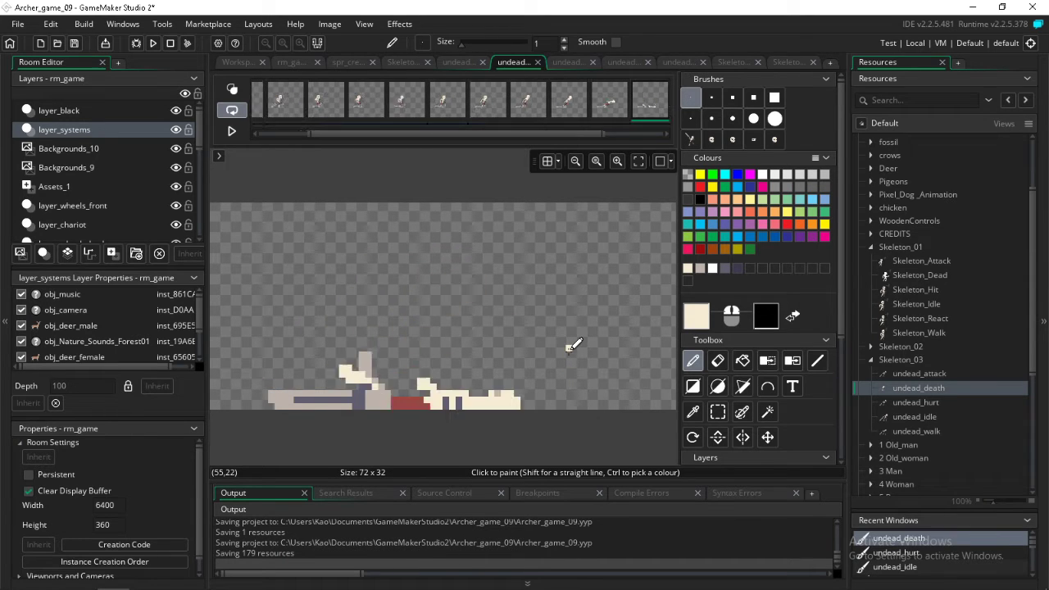
{"action": "key", "text": "Left"}
{"action": "key", "text": "Left"}
{"action": "key", "text": "Left"}
{"action": "key", "text": "Left"}
{"action": "key", "text": "Left"}
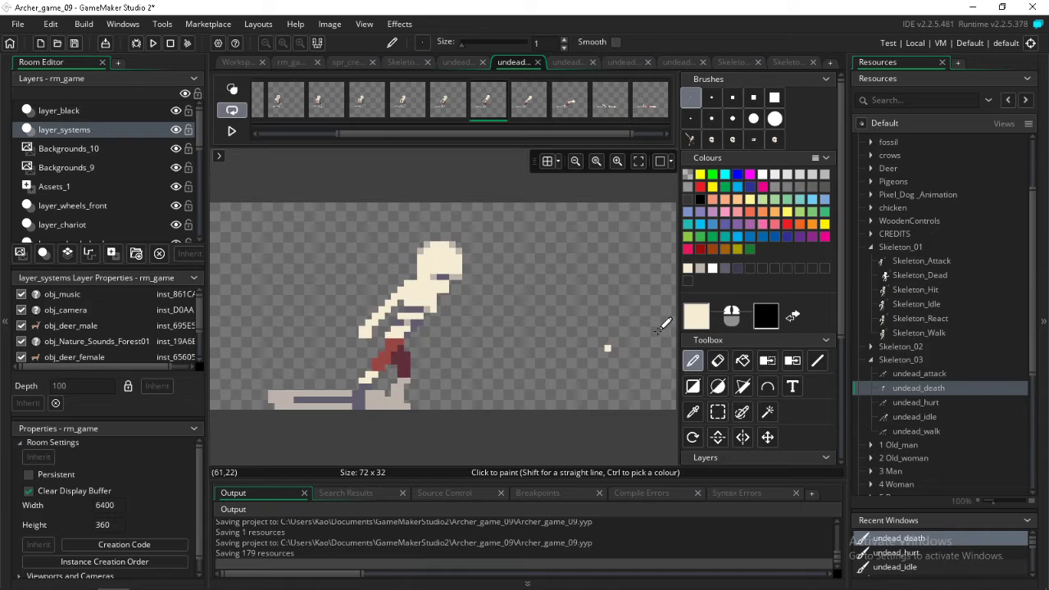
{"action": "key", "text": "Right"}
Choose the skull brush in white, compare its fit across the falling frames and stamp it over the head in the eleventh undead_death frame
{"action": "key", "text": "Right"}
{"action": "left_click", "coordinate": [774, 141]}
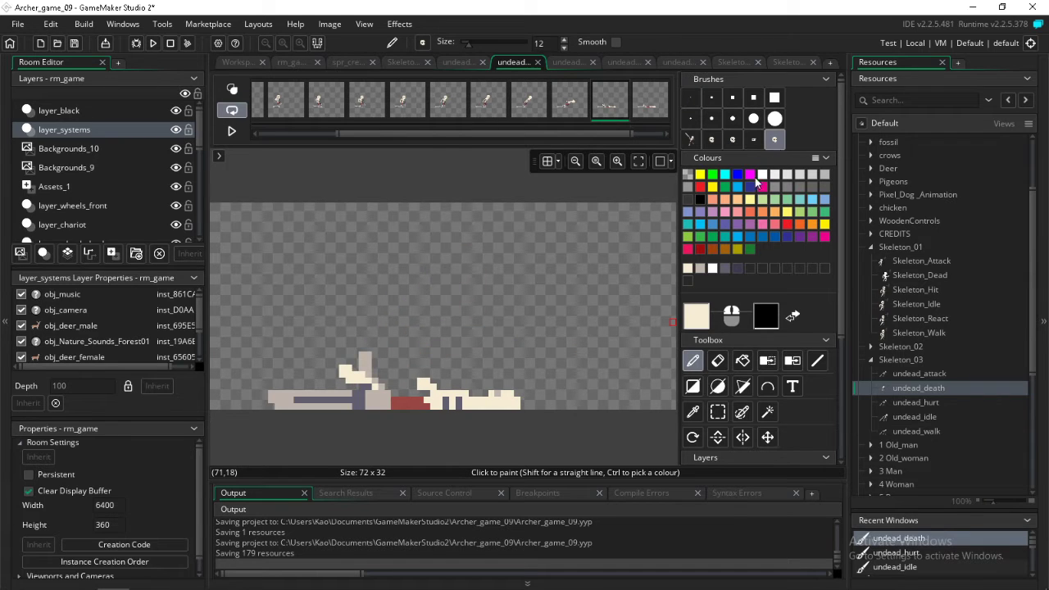
{"action": "left_click", "coordinate": [763, 174]}
{"action": "key", "text": "Right"}
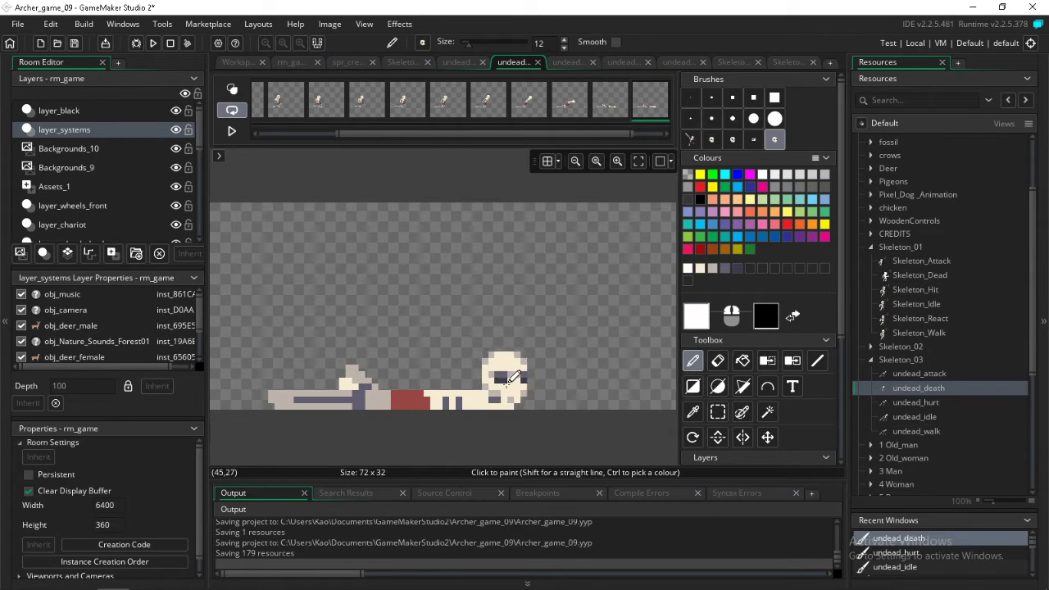
{"action": "key", "text": "Left"}
{"action": "key", "text": "Left"}
{"action": "key", "text": "Left"}
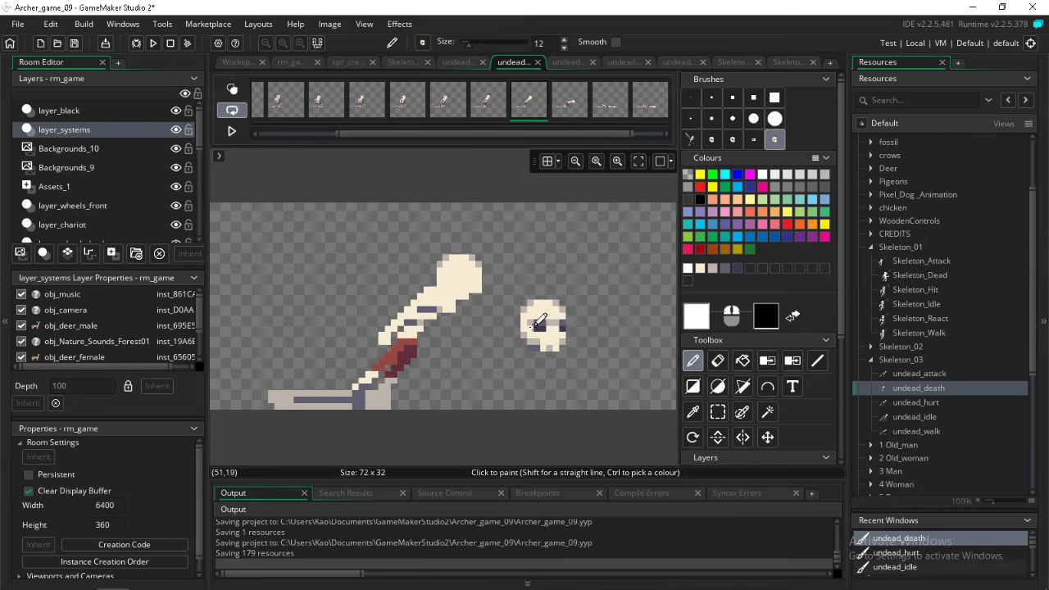
{"action": "key", "text": "Left"}
{"action": "key", "text": "Right"}
{"action": "key", "text": "Right"}
{"action": "key", "text": "Right"}
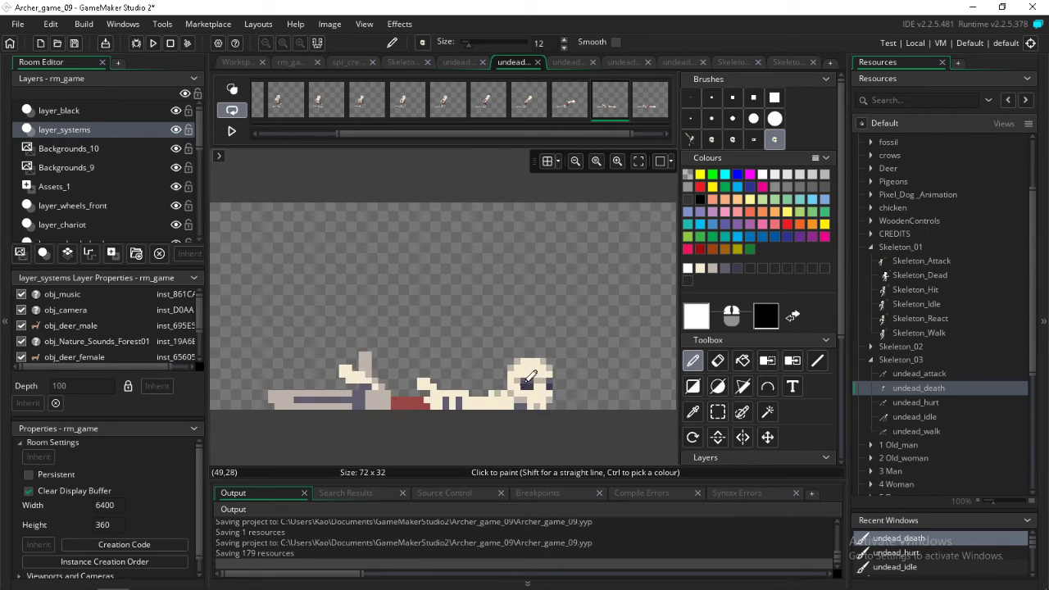
{"action": "left_click_drag", "start_coordinate": [530, 377], "coordinate": [519, 393]}
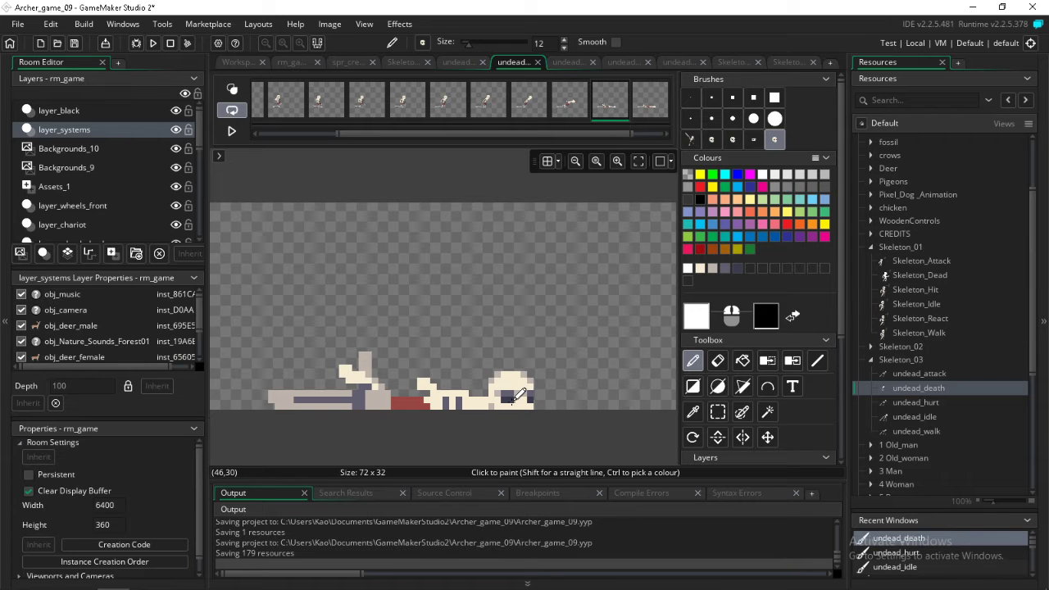
Stamp the white skull beside the lying body in the last undead_death frames, using transparent as the secondary colour to erase and reposition it
{"action": "key", "text": "Right"}
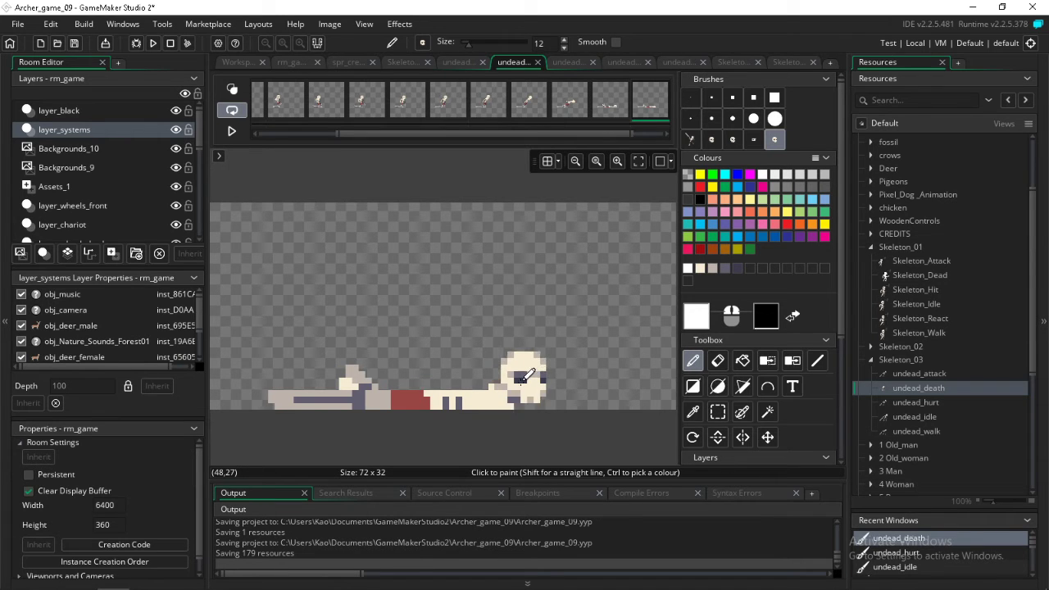
{"action": "key", "text": "Right"}
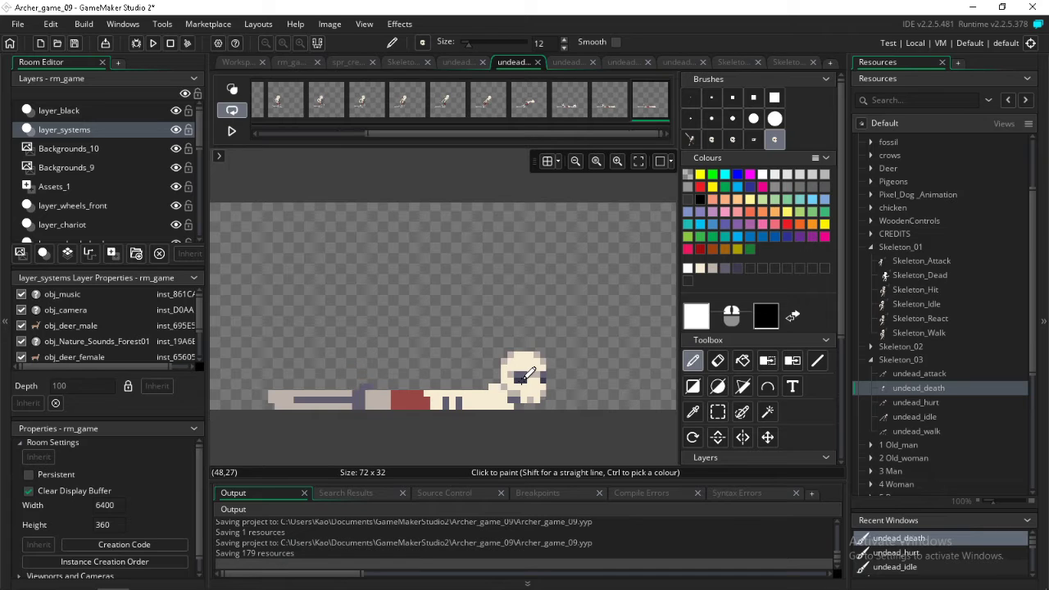
{"action": "key", "text": "Left"}
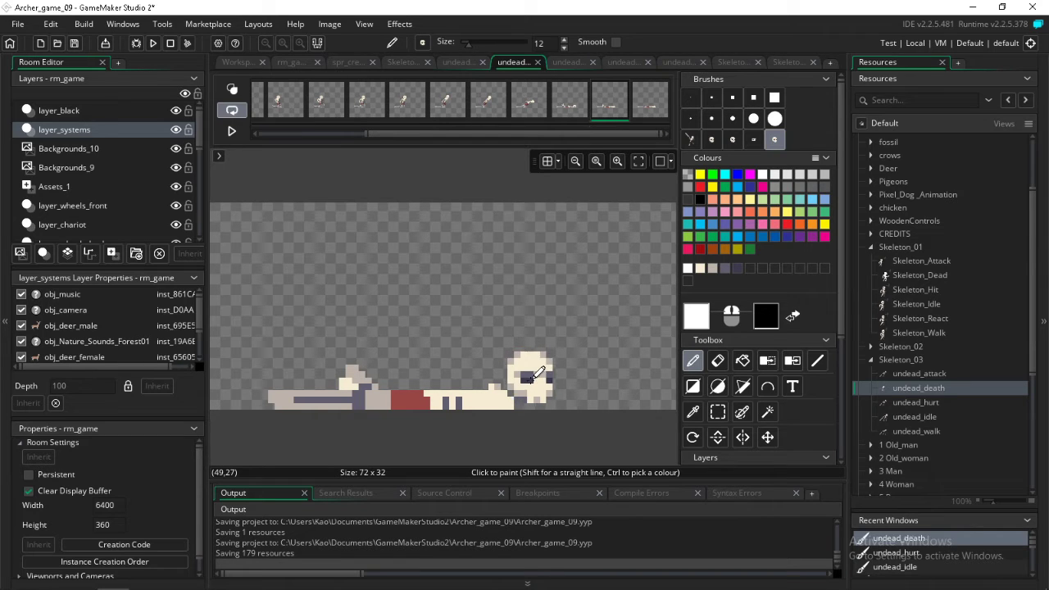
{"action": "key", "text": "Right"}
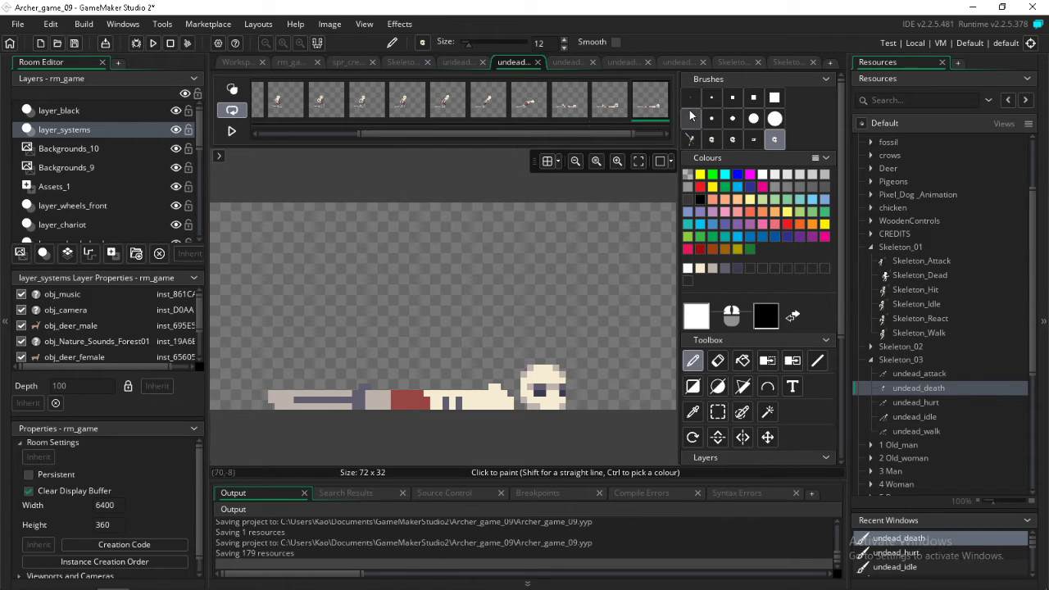
{"action": "right_click", "coordinate": [688, 177]}
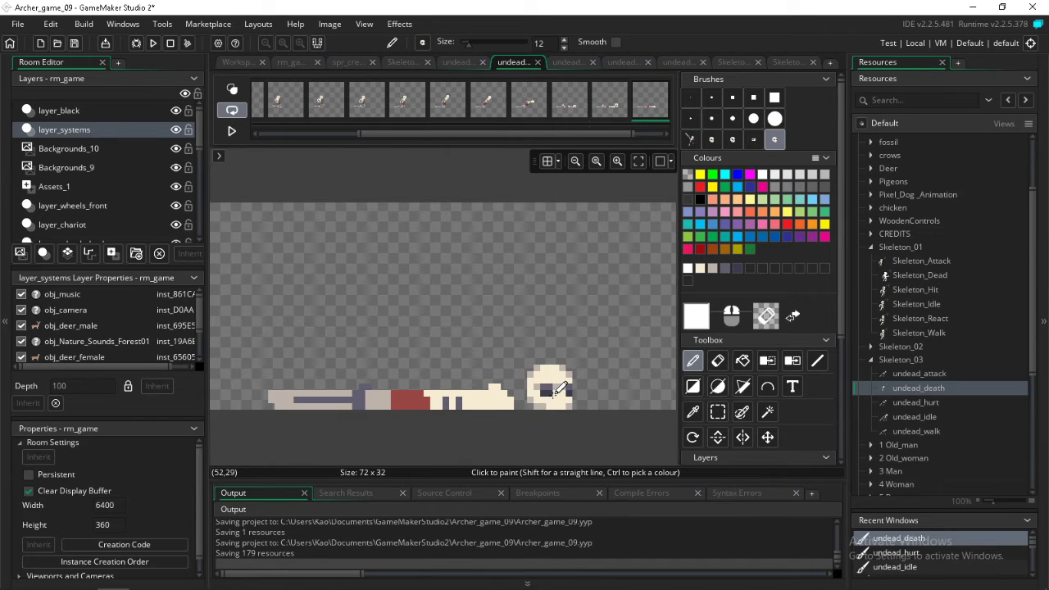
{"action": "right_click", "coordinate": [554, 389]}
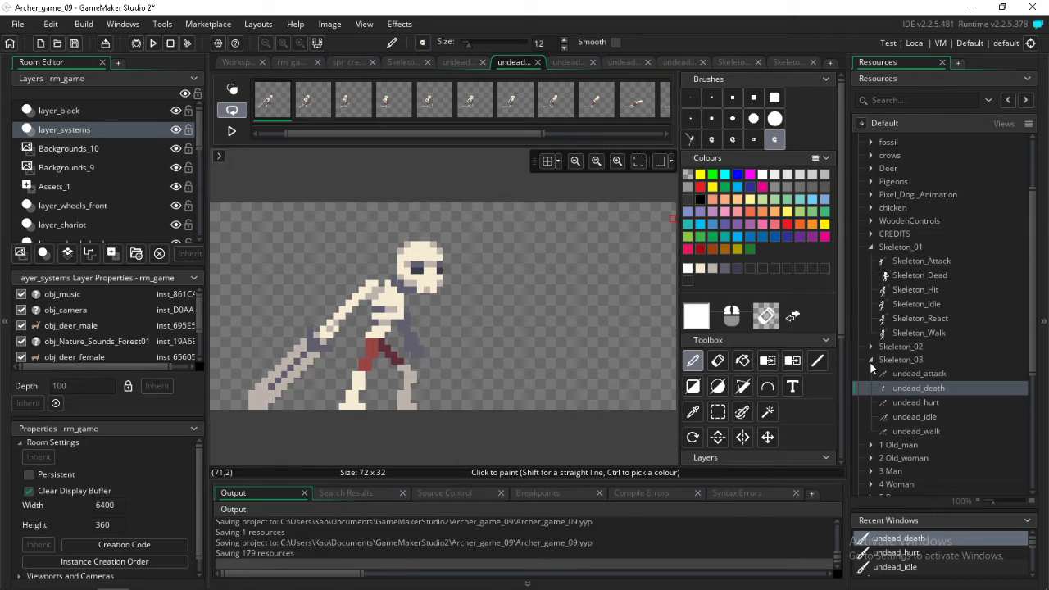
Open undead_attack for editing, stamp the size 12 skull brush over the first frame's head and compare the following frames
{"action": "double_click", "coordinate": [899, 378]}
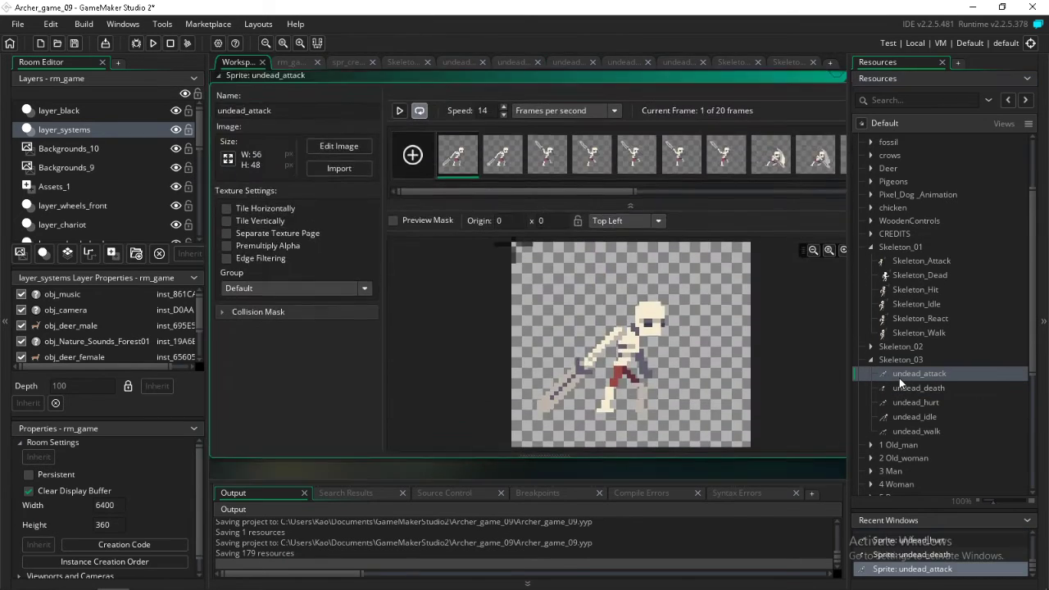
{"action": "double_click", "coordinate": [461, 166]}
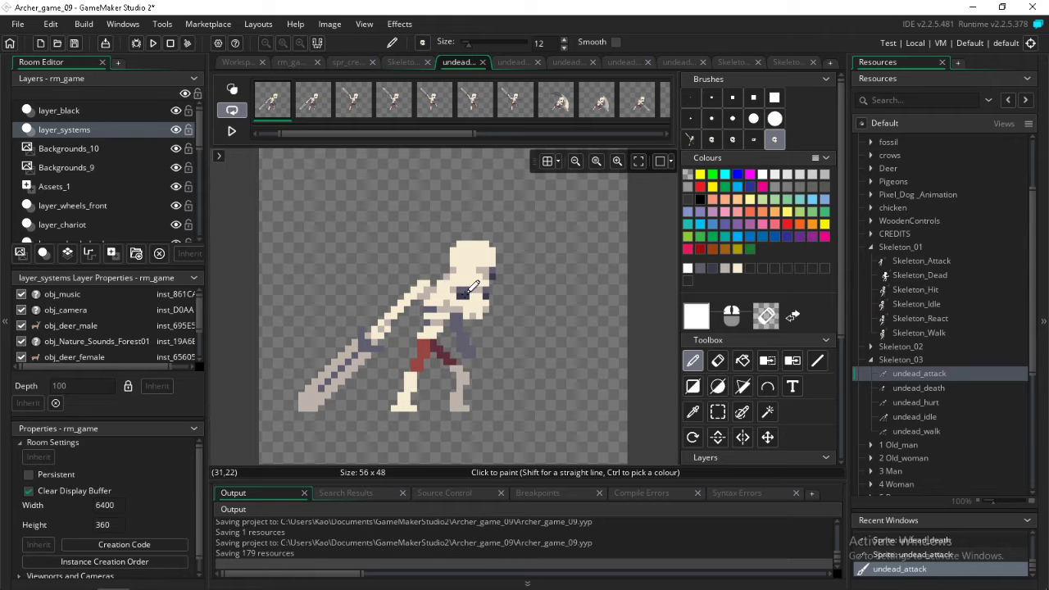
{"action": "left_click", "coordinate": [474, 272]}
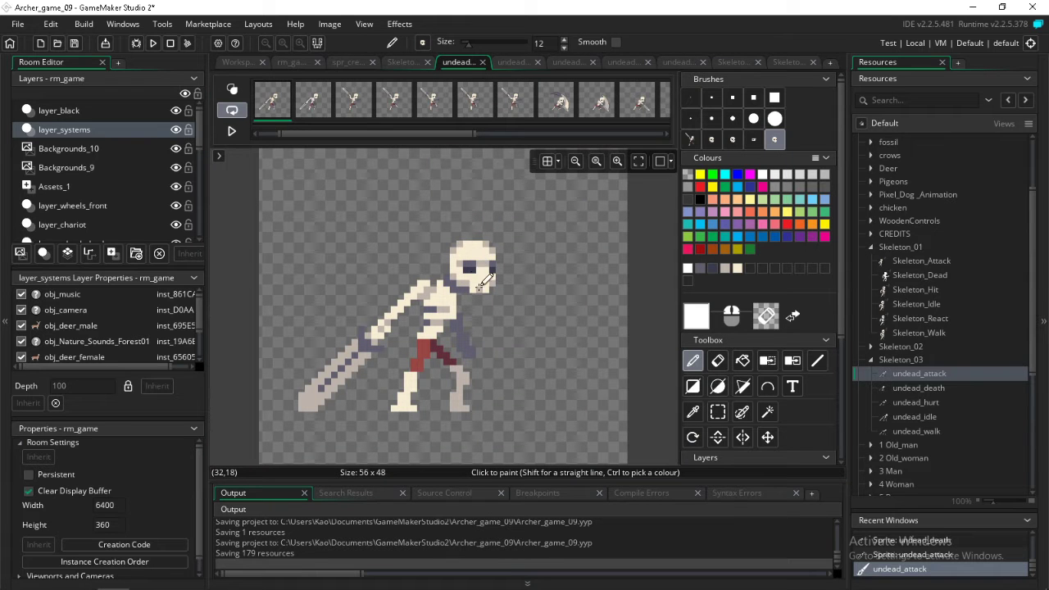
{"action": "key", "text": "Right"}
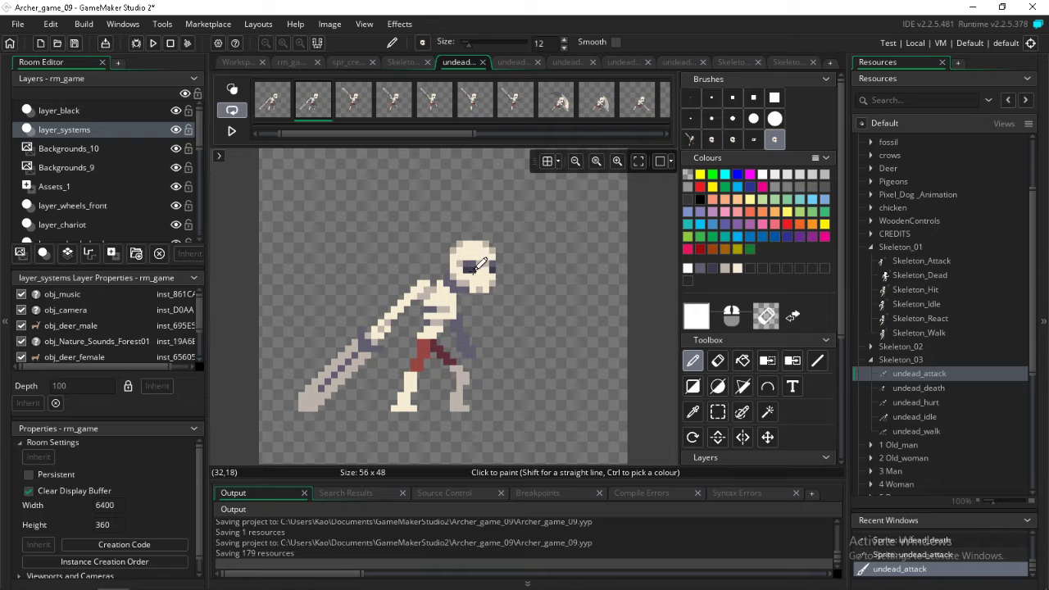
{"action": "key", "text": "Right"}
{"action": "key", "text": "Right"}
{"action": "key", "text": "Right"}
{"action": "key", "text": "Left"}
{"action": "key", "text": "Left"}
{"action": "key", "text": "Left"}
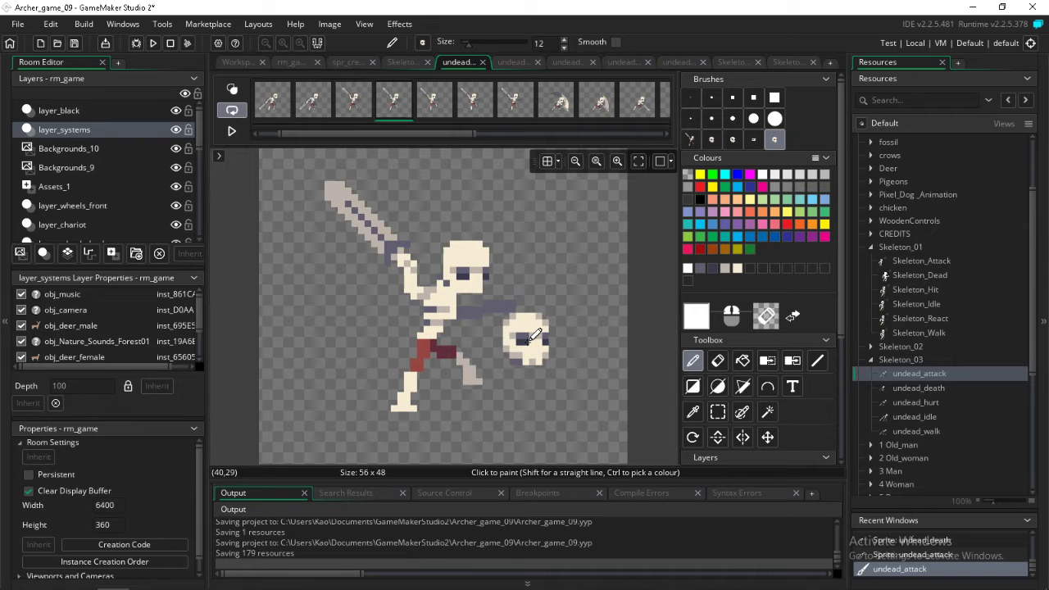
Switch to the size 8 skull brush and stamp it over the head in undead_attack frames two to seven
{"action": "left_click", "coordinate": [753, 139]}
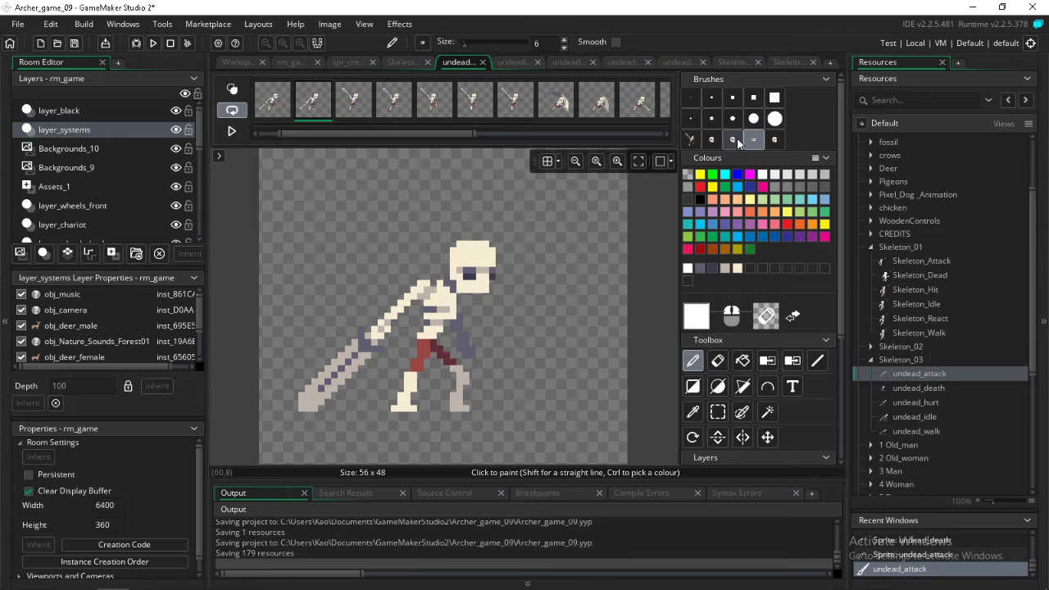
{"action": "left_click", "coordinate": [733, 140]}
{"action": "key", "text": "Left"}
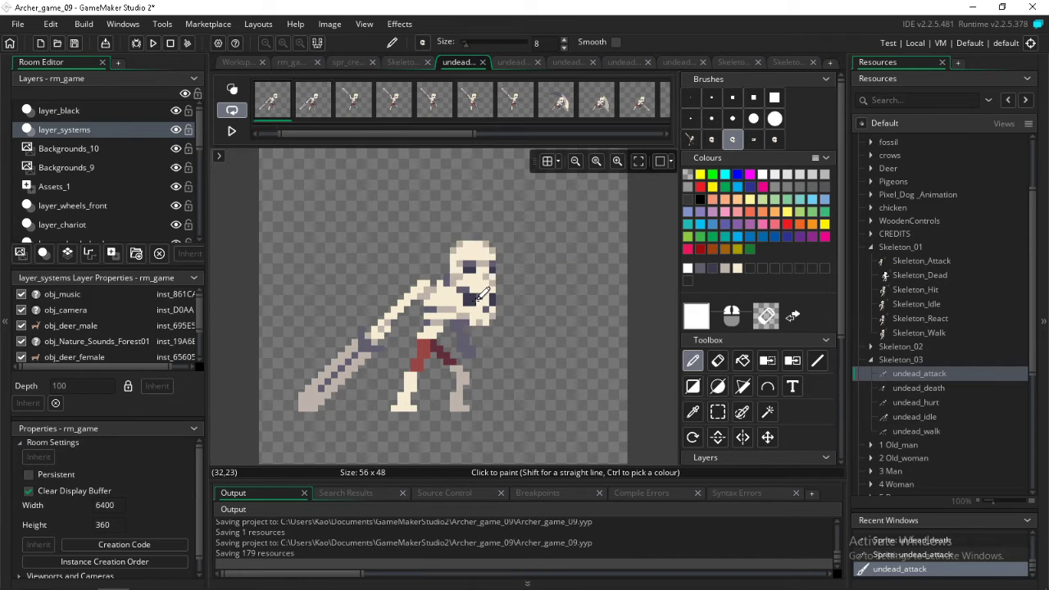
{"action": "key", "text": "Right"}
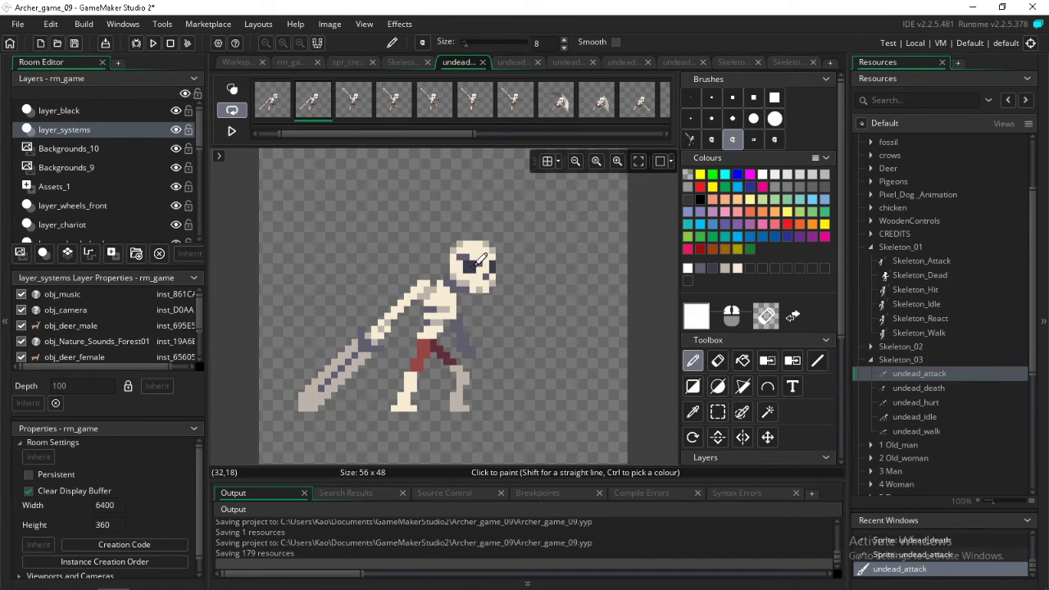
{"action": "key", "text": "Right"}
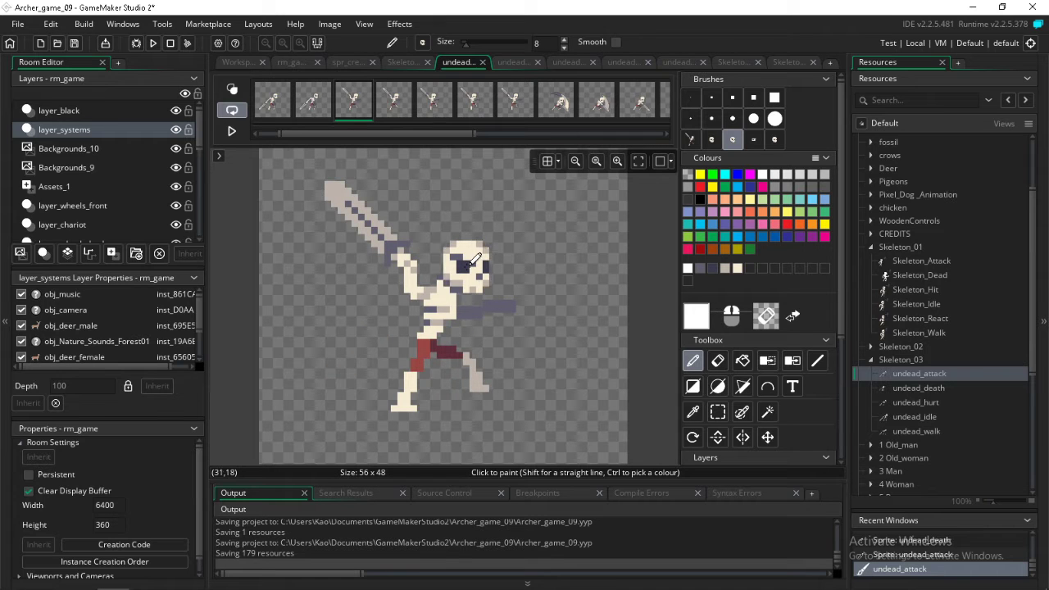
{"action": "key", "text": "Right"}
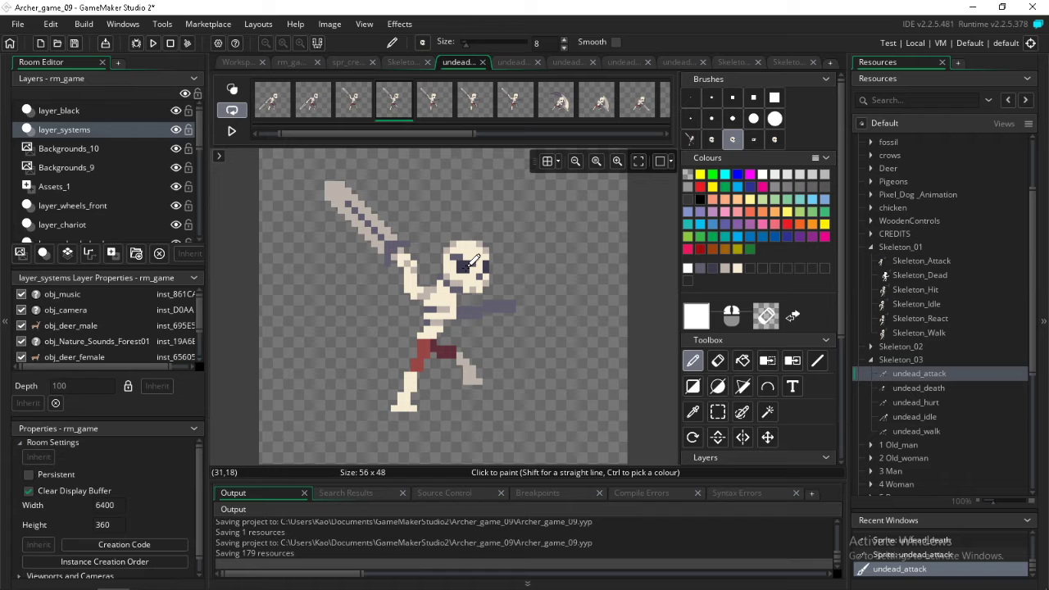
{"action": "key", "text": "Right"}
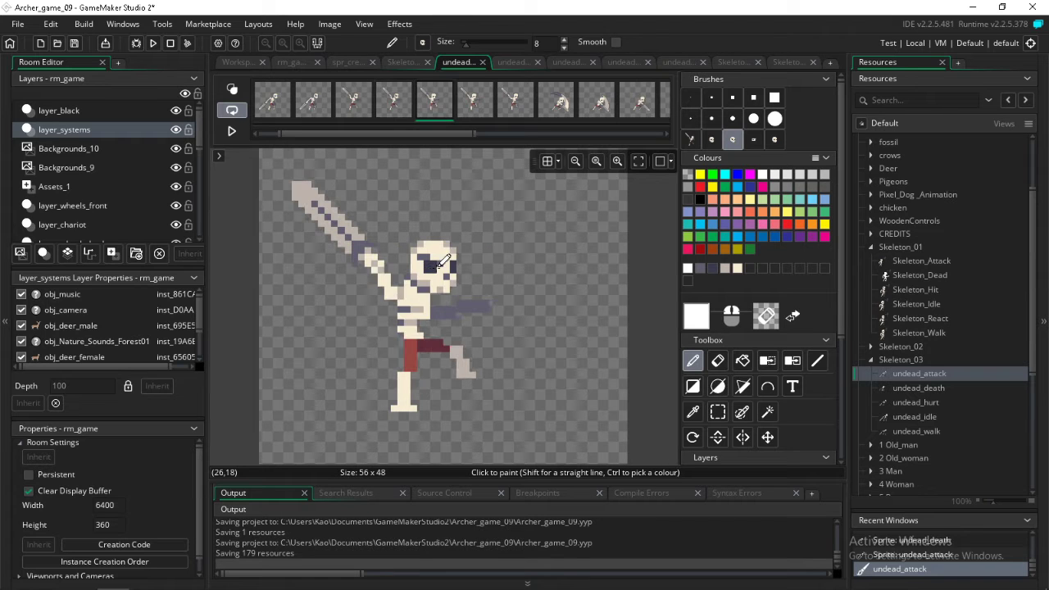
{"action": "key", "text": "Right"}
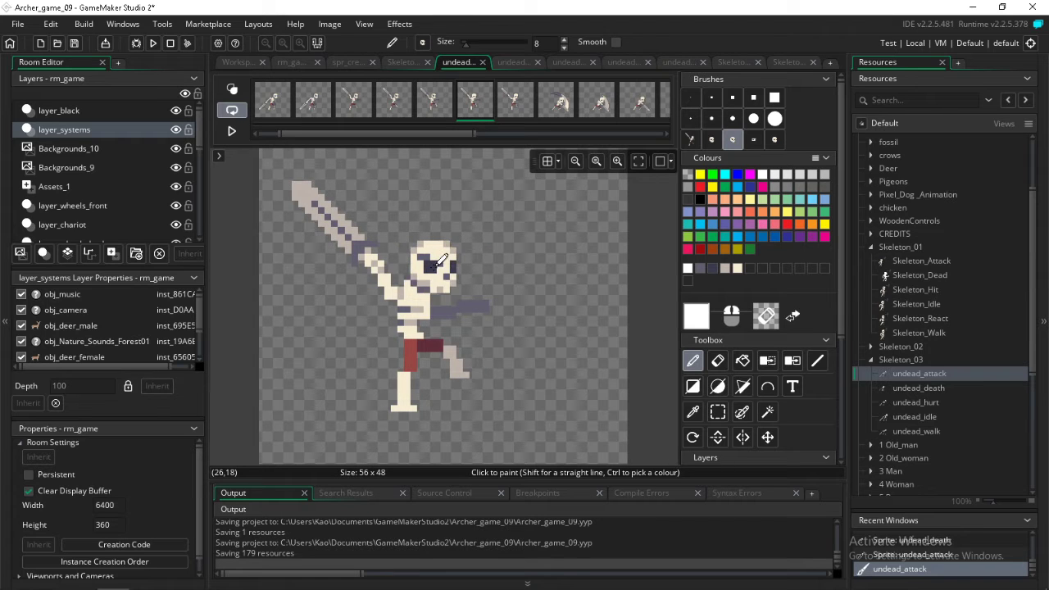
{"action": "key", "text": "Right"}
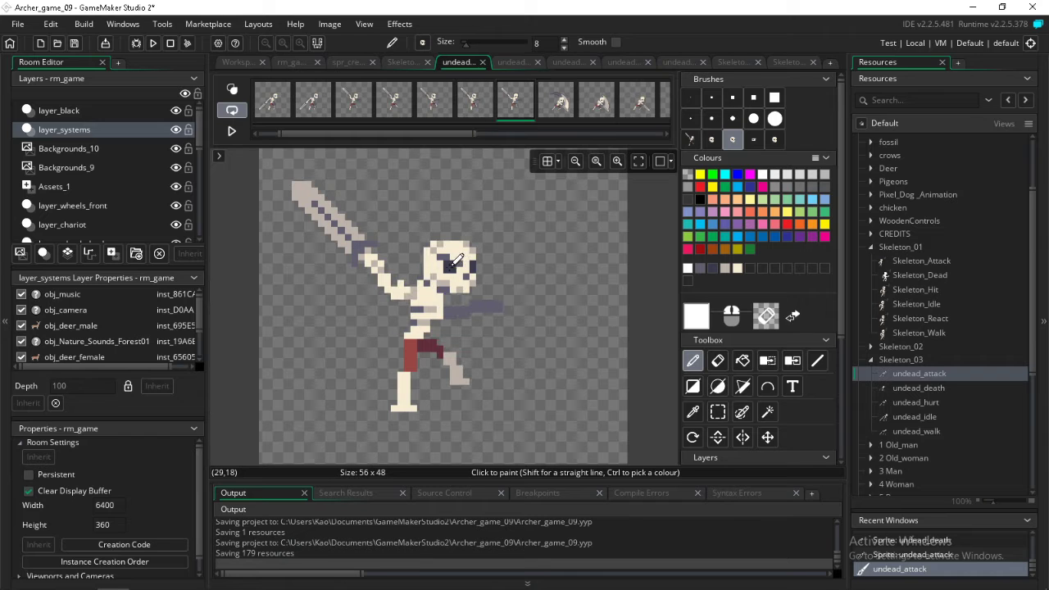
Stamp the skull over the head in undead_attack frames eight to thirteen, covering the sword swing and crouch
{"action": "key", "text": "Right"}
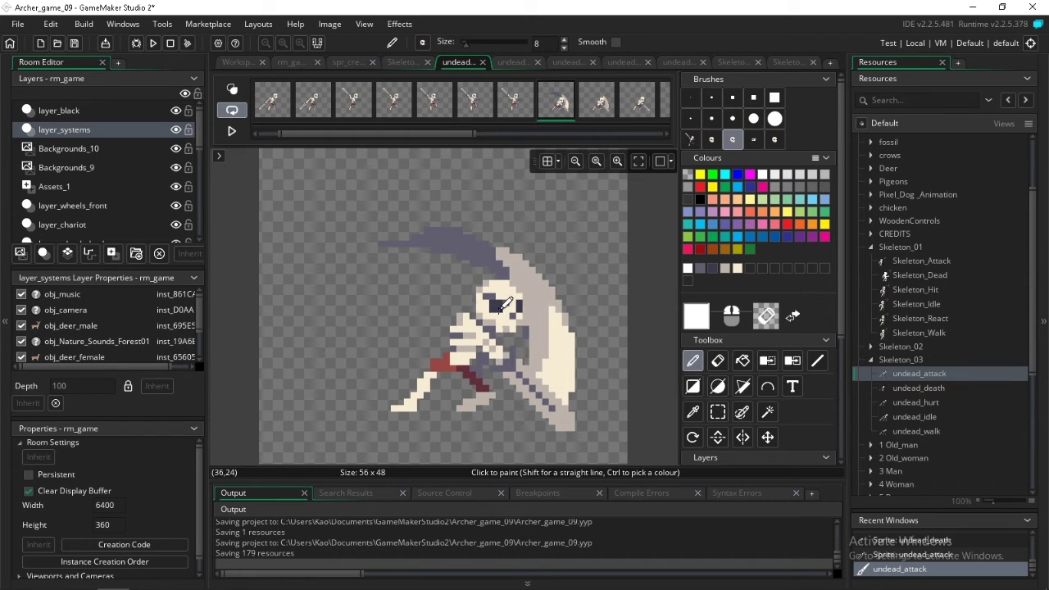
{"action": "key", "text": "Right"}
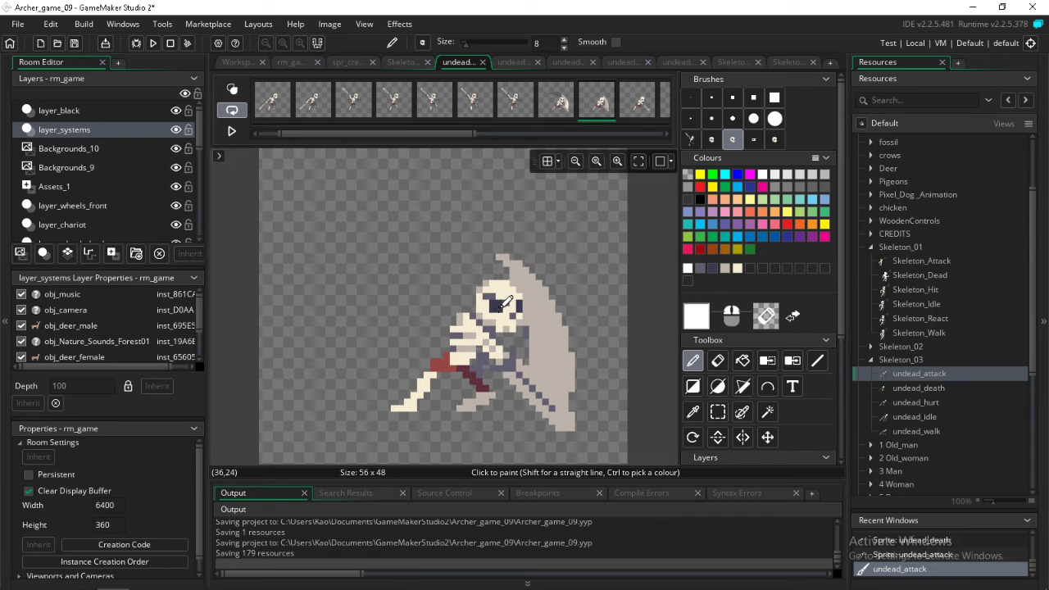
{"action": "key", "text": "Right"}
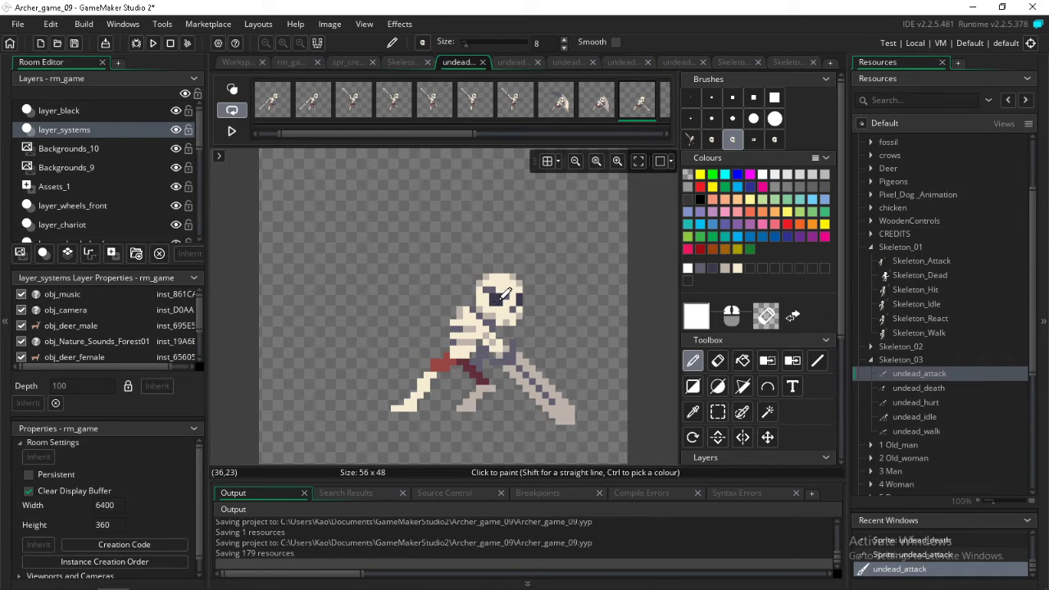
{"action": "key", "text": "Right"}
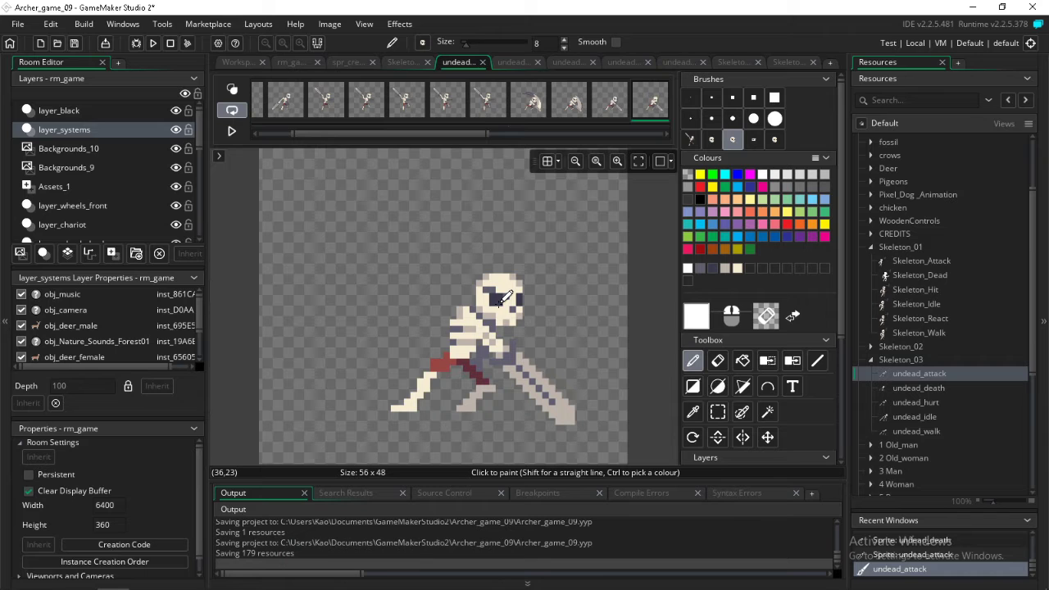
{"action": "key", "text": "Right"}
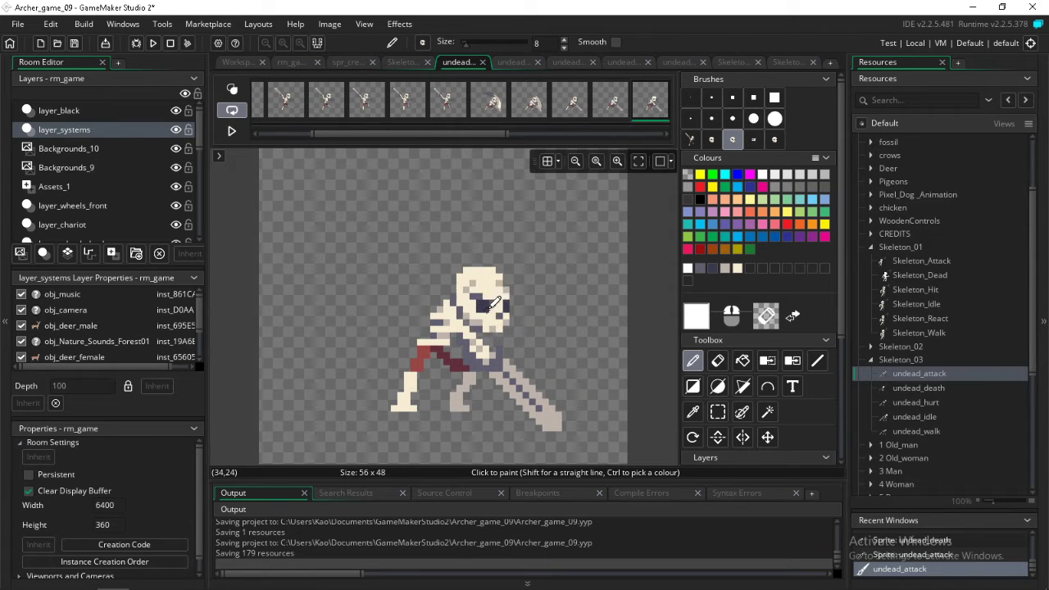
{"action": "key", "text": "Right"}
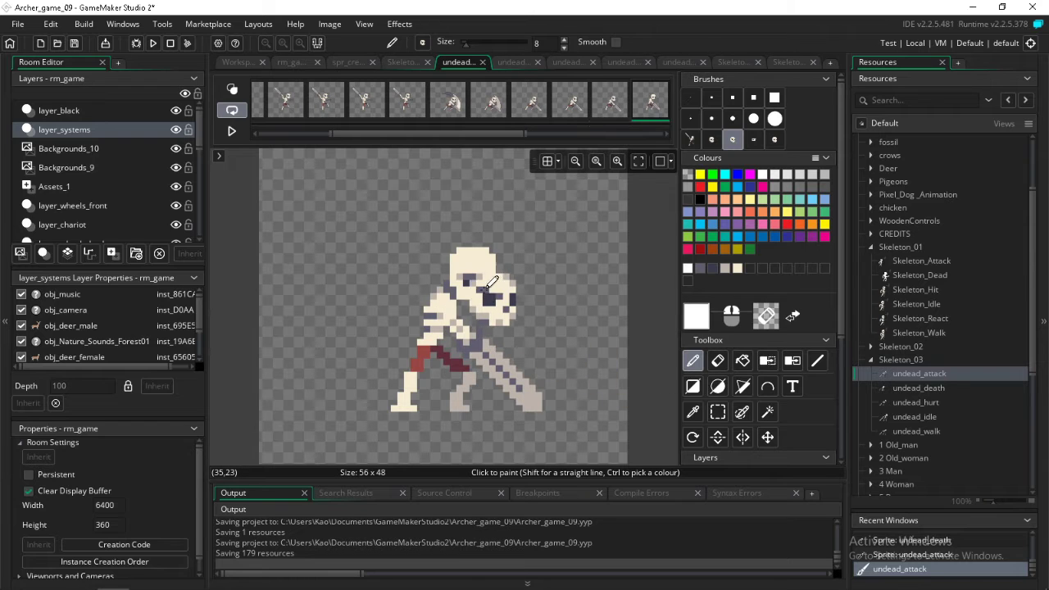
Stamp the skull over the head in undead_attack frames fourteen to twenty, following the sword dragging back
{"action": "key", "text": "Right"}
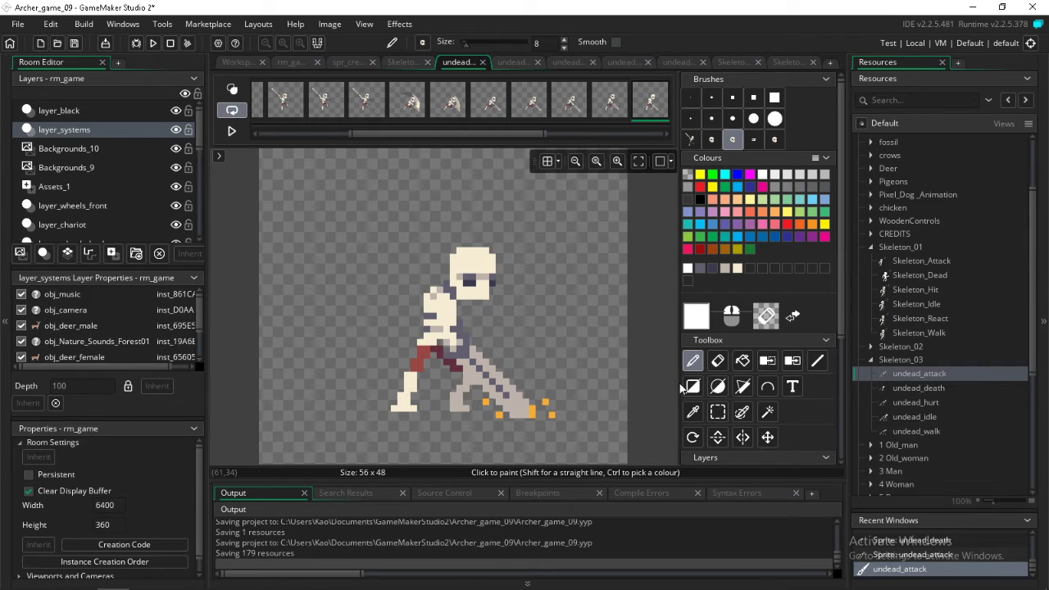
{"action": "left_click", "coordinate": [473, 279]}
{"action": "key", "text": "Right"}
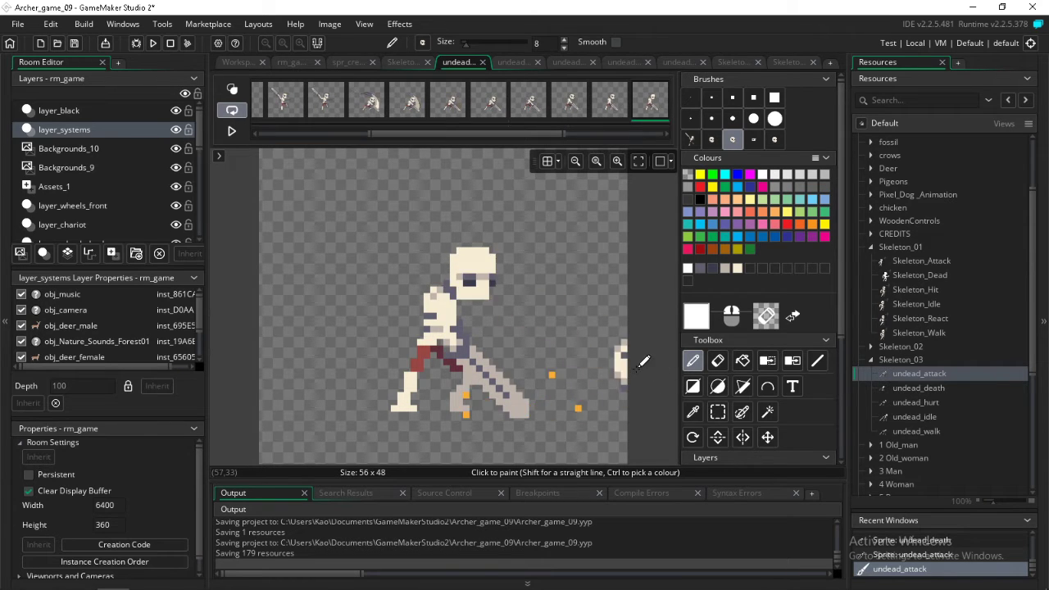
{"action": "left_click", "coordinate": [478, 271]}
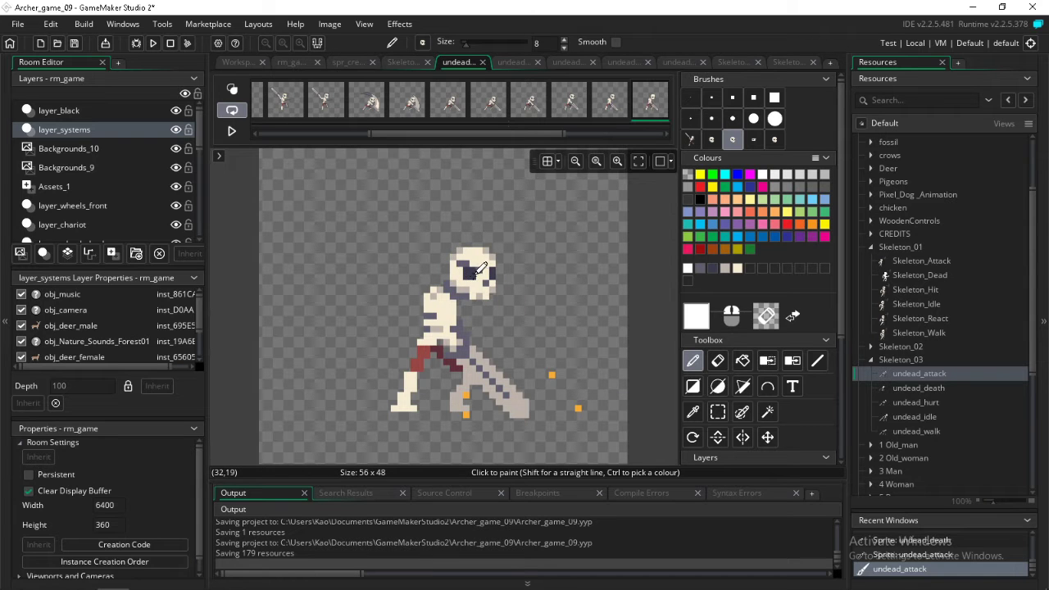
{"action": "key", "text": "Right"}
{"action": "left_click", "coordinate": [496, 284]}
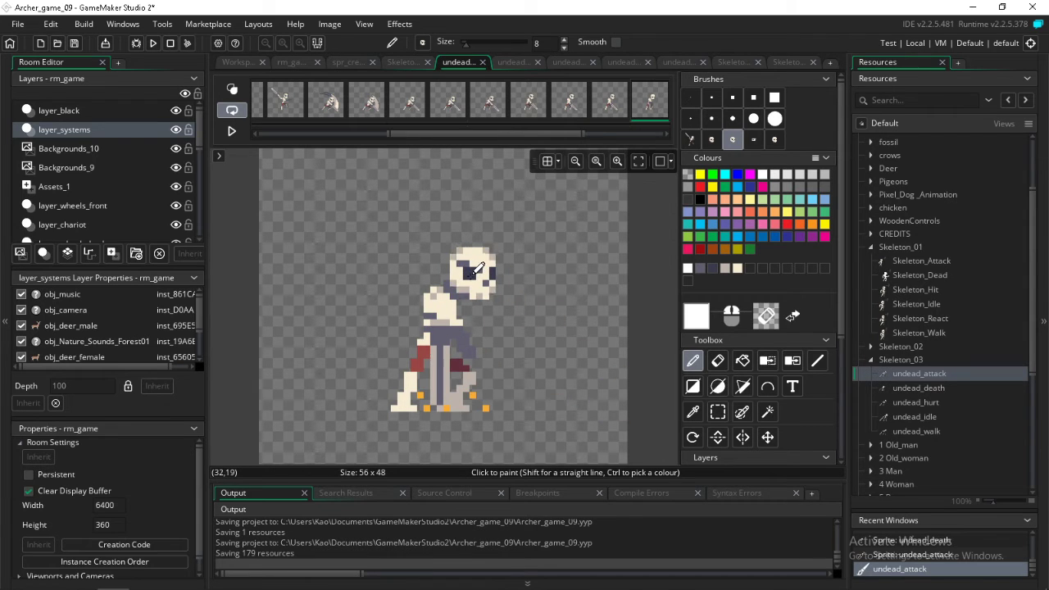
{"action": "key", "text": "Right"}
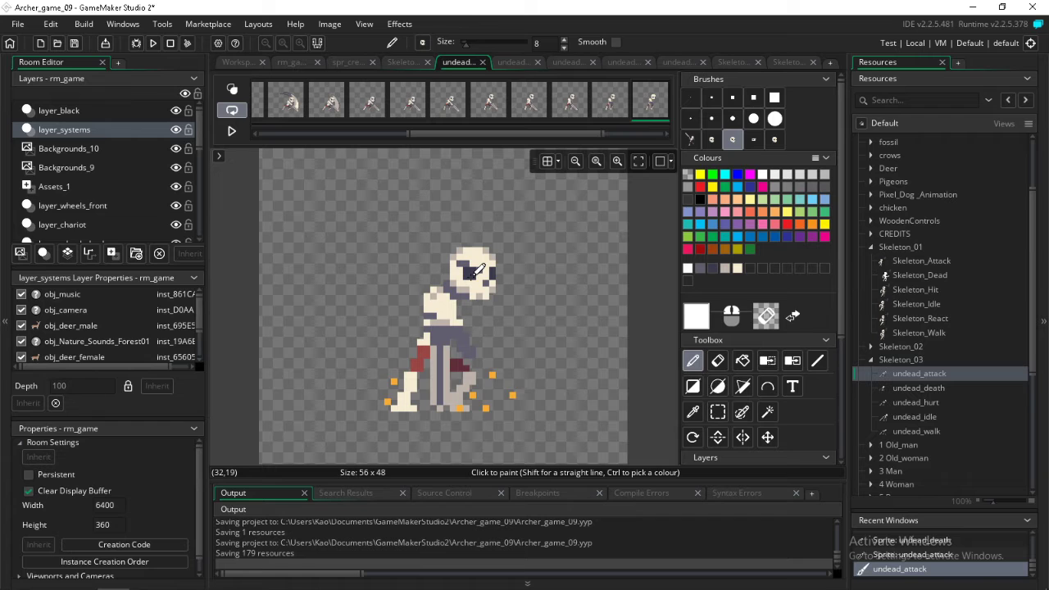
{"action": "key", "text": "Right"}
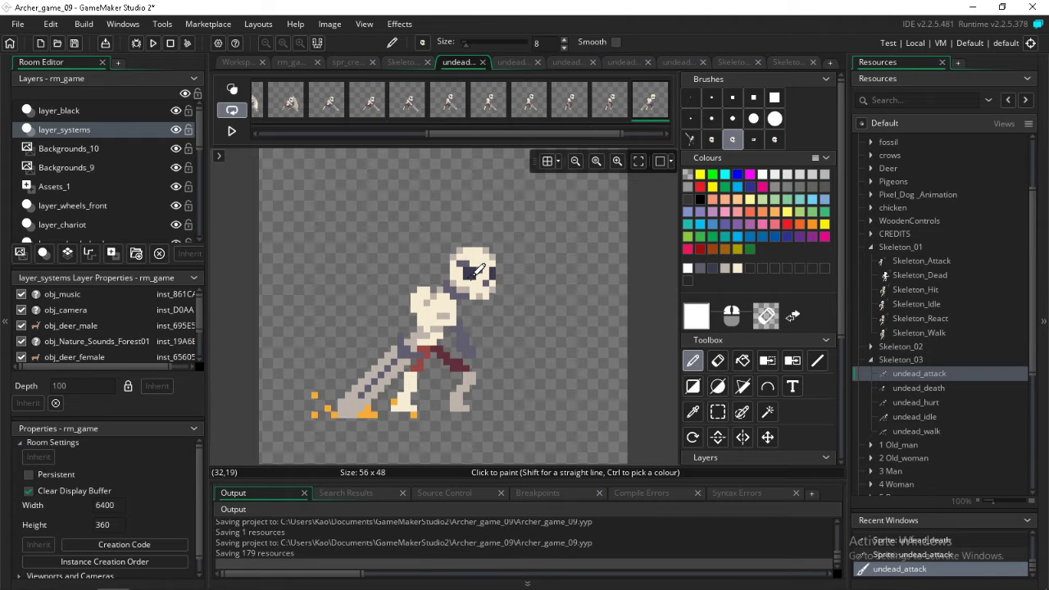
{"action": "key", "text": "Right"}
Restamp the first undead_attack frame's head with the size 8 skull and check it against the following frames
{"action": "key", "text": "Right"}
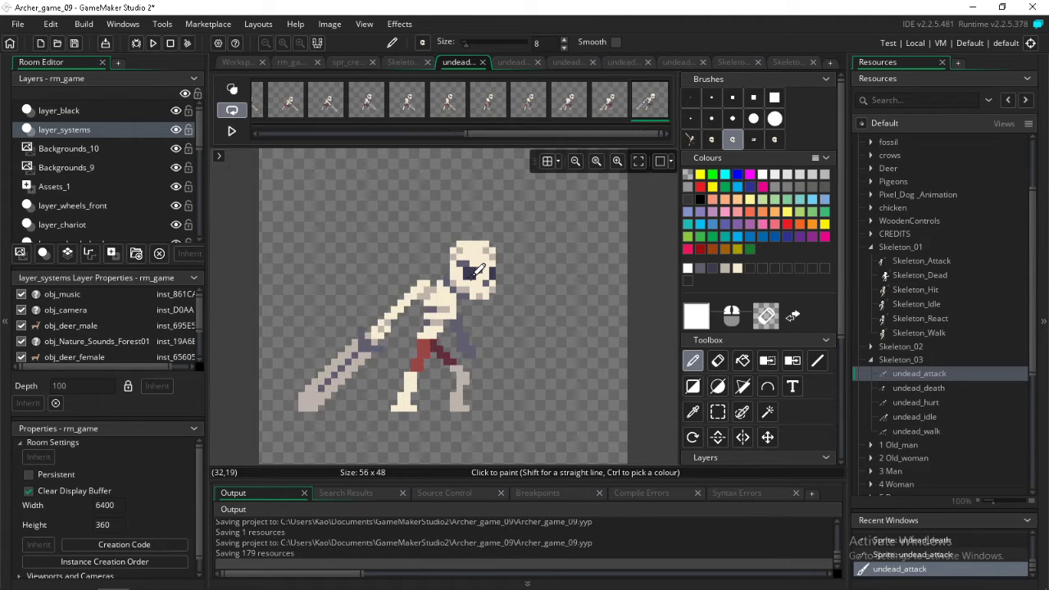
{"action": "key", "text": "Right"}
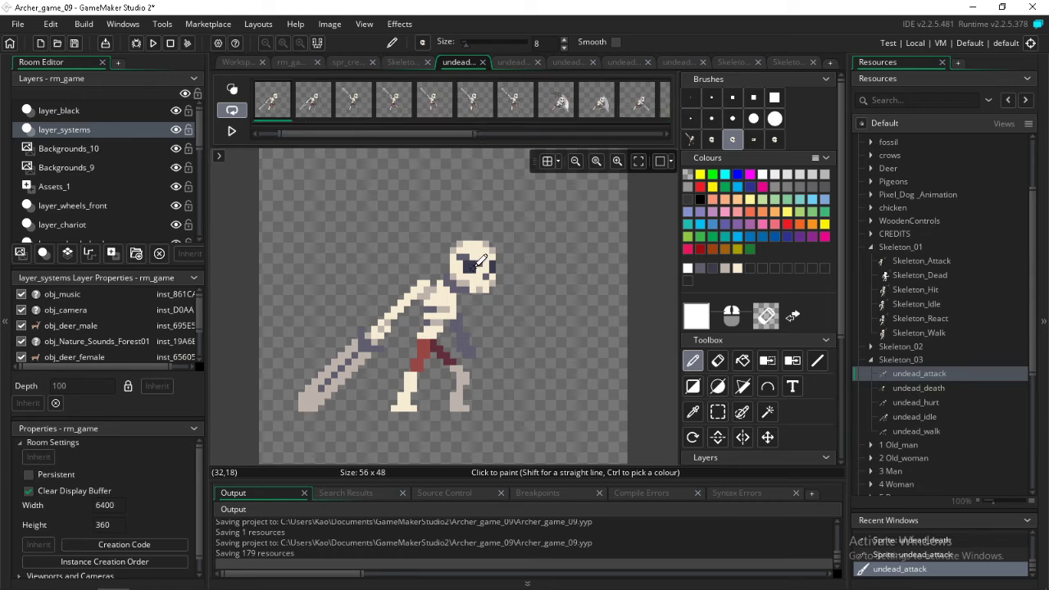
{"action": "key", "text": "Right"}
{"action": "key", "text": "Right"}
{"action": "key", "text": "Left"}
{"action": "key", "text": "Left"}
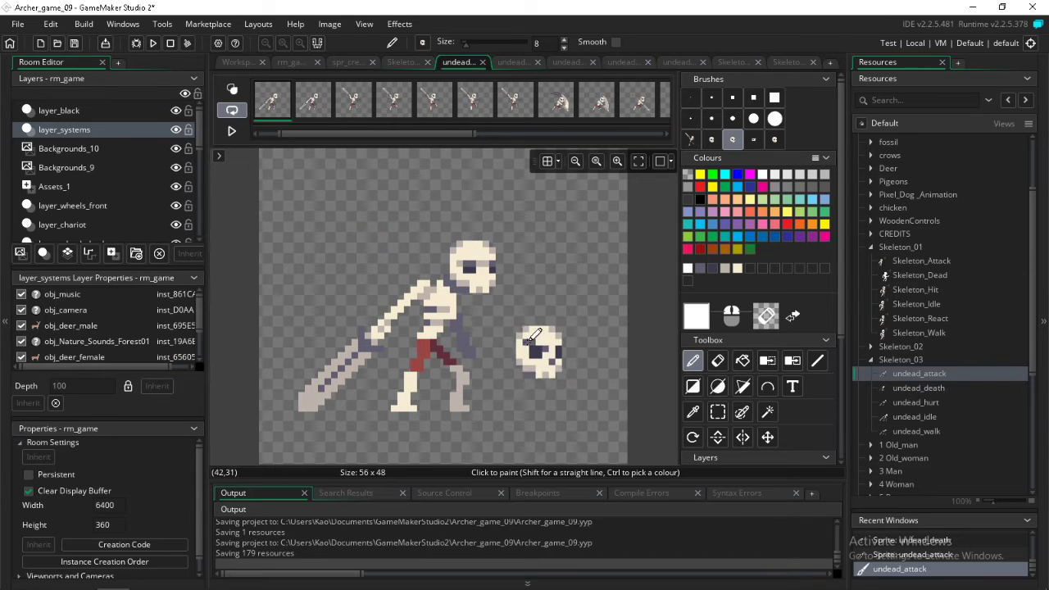
{"action": "key", "text": "Right"}
{"action": "key", "text": "Left"}
{"action": "left_click", "coordinate": [473, 268]}
{"action": "key", "text": "Right"}
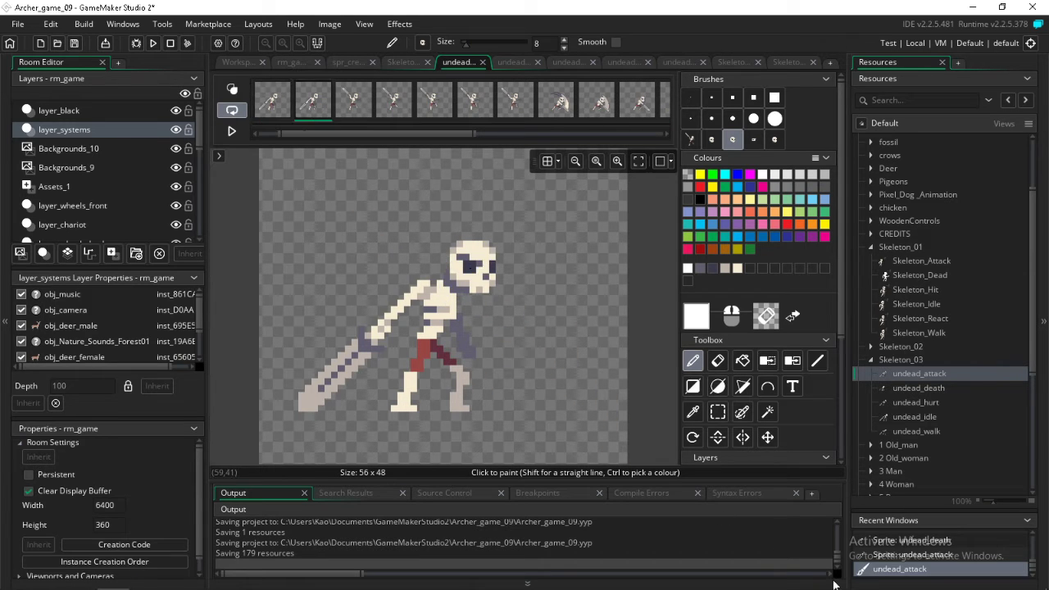
{"action": "key", "text": "Right"}
{"action": "key", "text": "Right"}
{"action": "key", "text": "Right"}
{"action": "key", "text": "Right"}
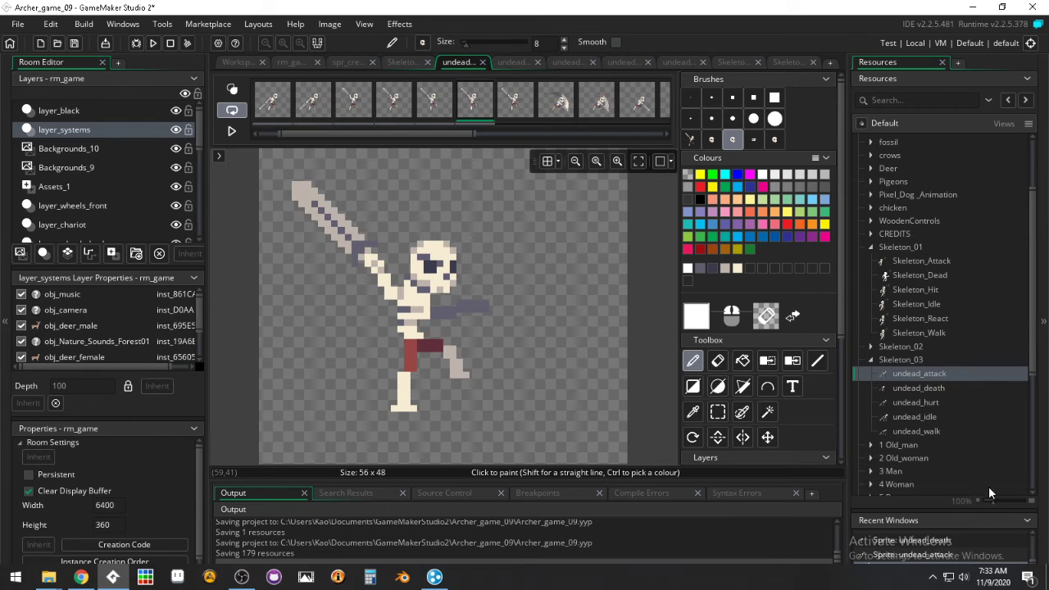
Copy a 5x5 area of the lower face in the first undead_death frame as a brush and reopen the first undead_attack frame
{"action": "double_click", "coordinate": [904, 390]}
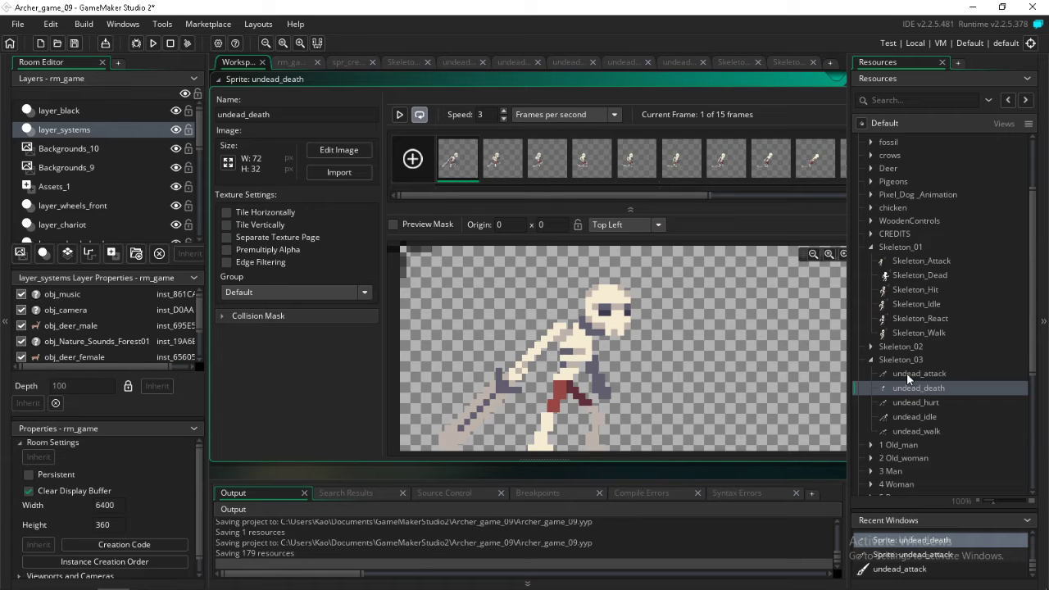
{"action": "double_click", "coordinate": [470, 158]}
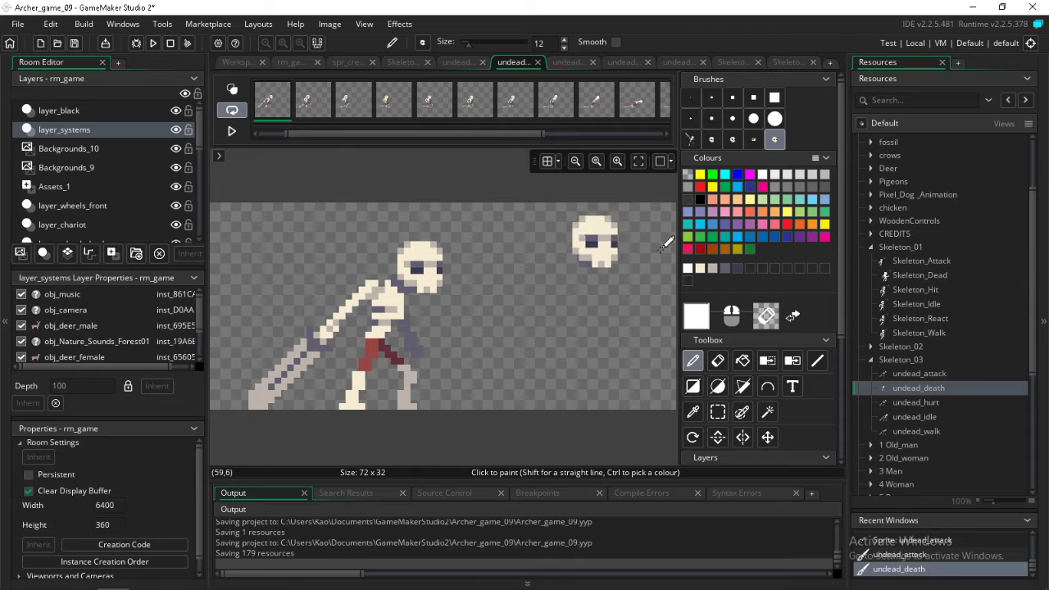
{"action": "left_click", "coordinate": [718, 412]}
{"action": "left_click_drag", "start_coordinate": [414, 264], "coordinate": [440, 292]}
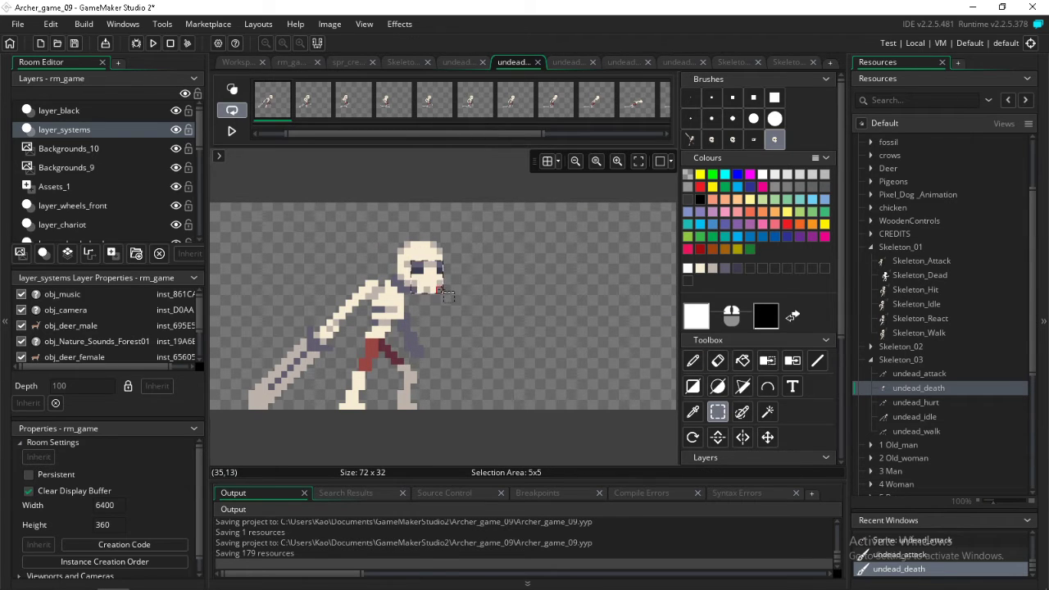
{"action": "key", "text": "ctrl+c"}
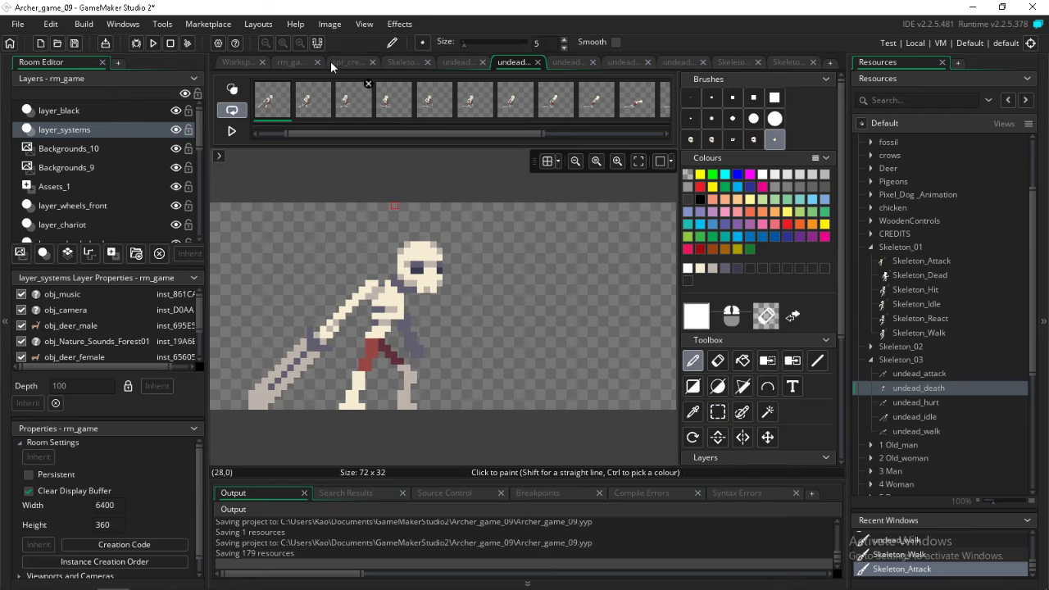
{"action": "double_click", "coordinate": [921, 373]}
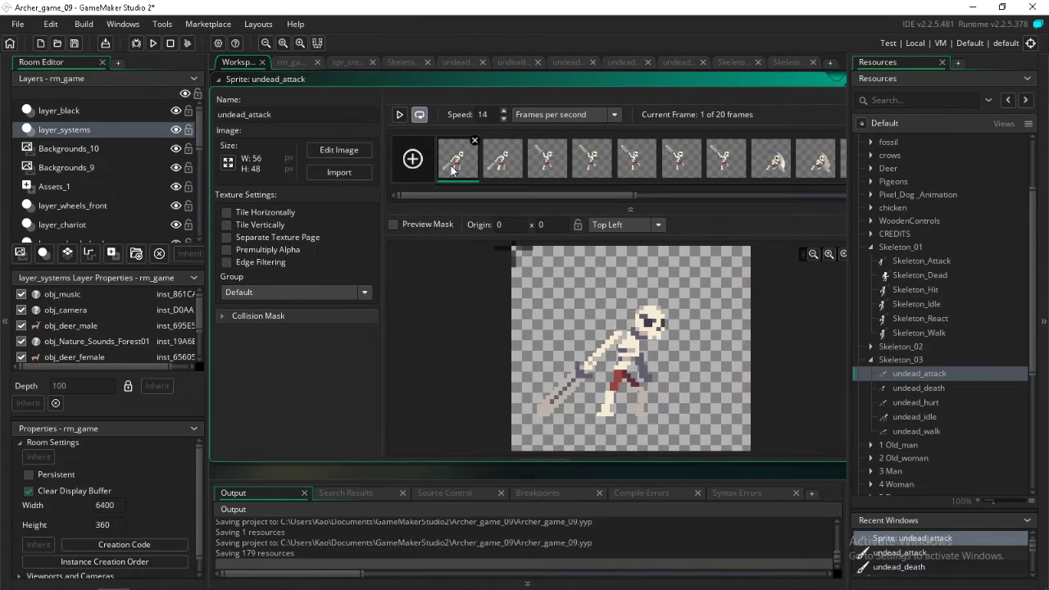
{"action": "double_click", "coordinate": [451, 160]}
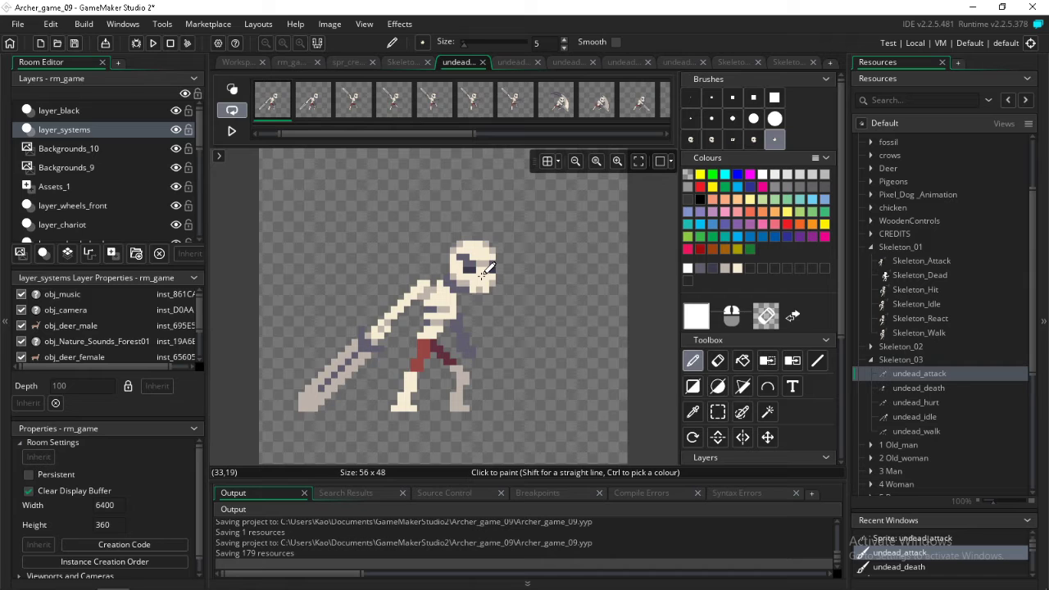
Stamp the 5x5 lower-face brush over the skull in undead_attack frames one to seven, covering the sword wind-up
{"action": "key", "text": "Right"}
{"action": "key", "text": "Right"}
{"action": "key", "text": "Right"}
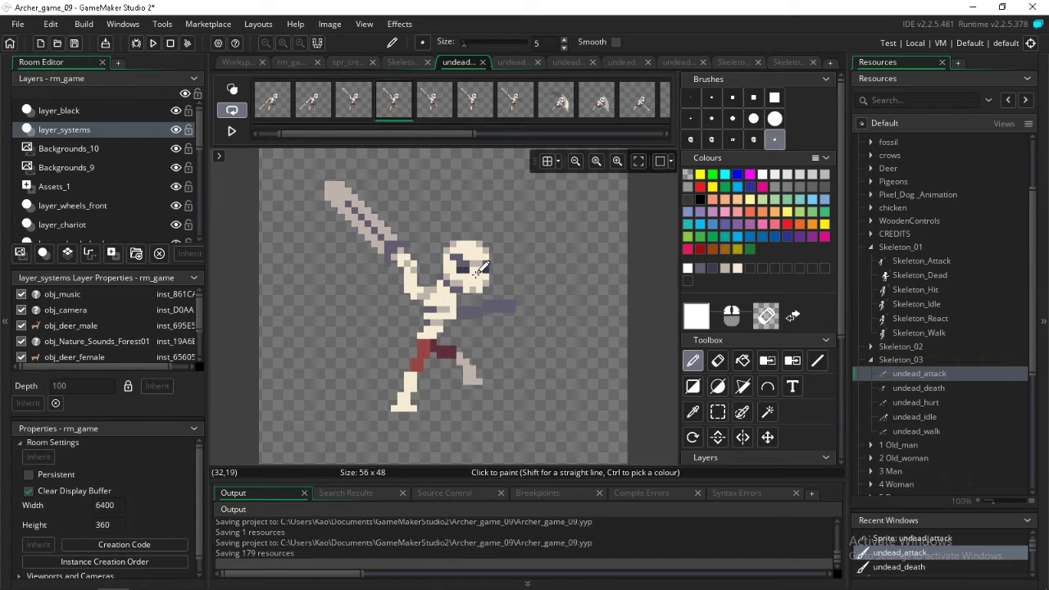
{"action": "key", "text": "Right"}
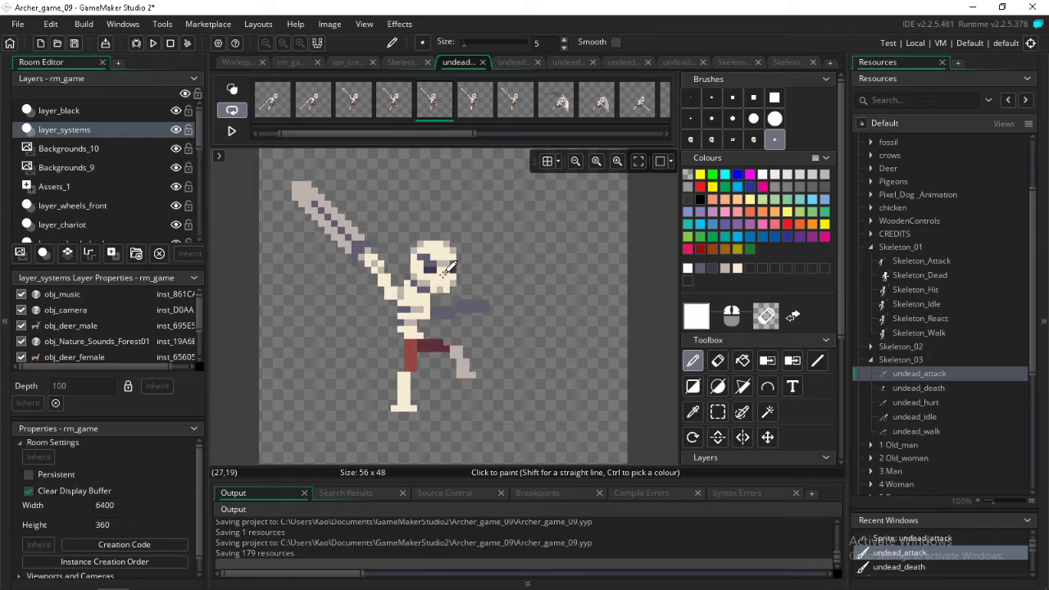
{"action": "left_click_drag", "start_coordinate": [444, 271], "coordinate": [450, 273]}
{"action": "key", "text": "ctrl+z"}
{"action": "key", "text": "Right"}
{"action": "key", "text": "Right"}
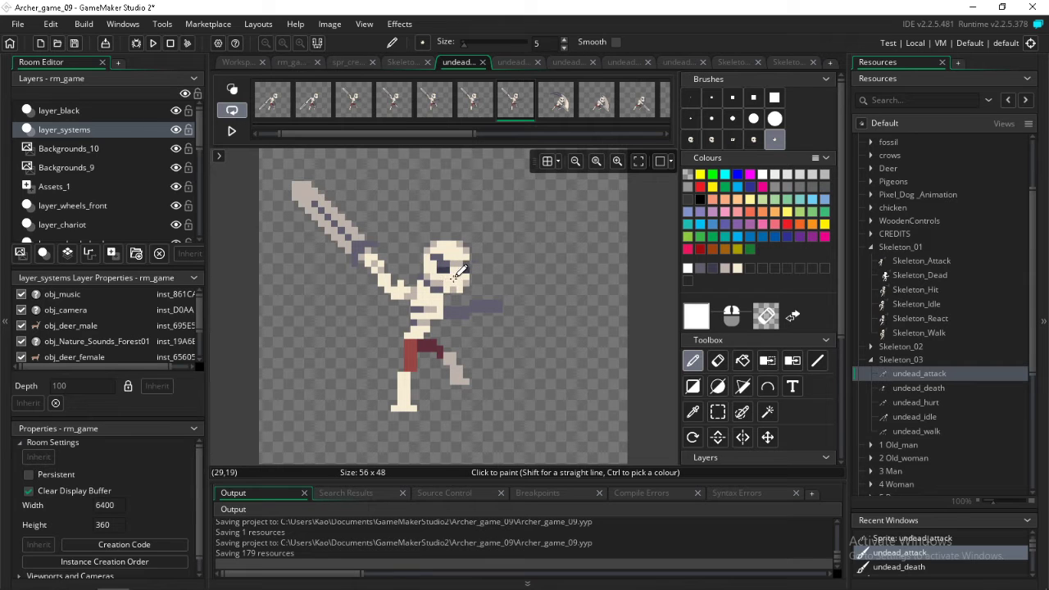
Stamp the 5x5 lower face onto the skull in undead_attack frames eight to thirteen, following the head through the swing and crouch
{"action": "key", "text": "Right"}
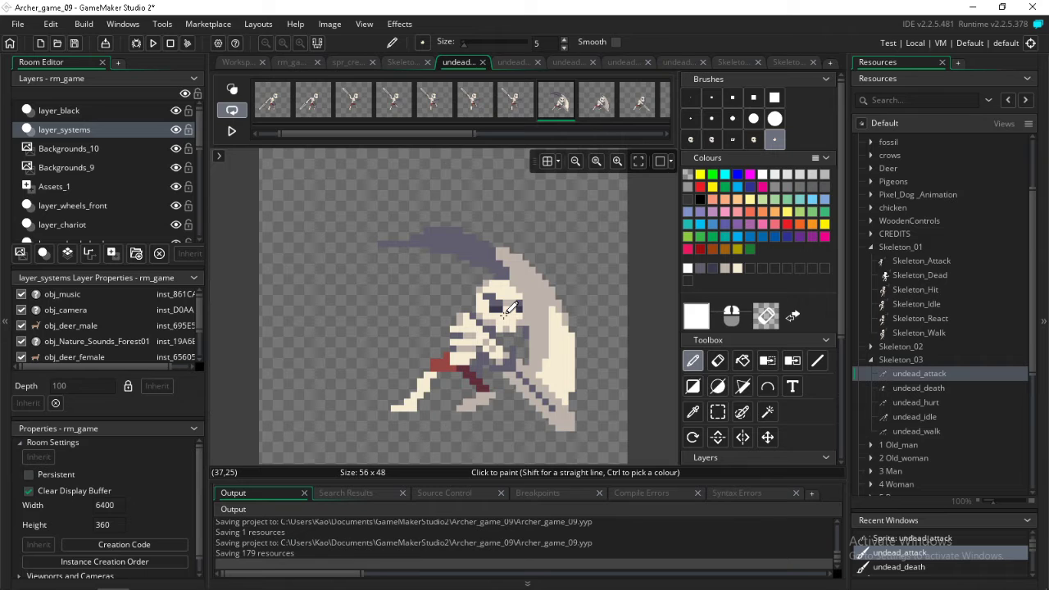
{"action": "key", "text": "Right"}
{"action": "key", "text": "Right"}
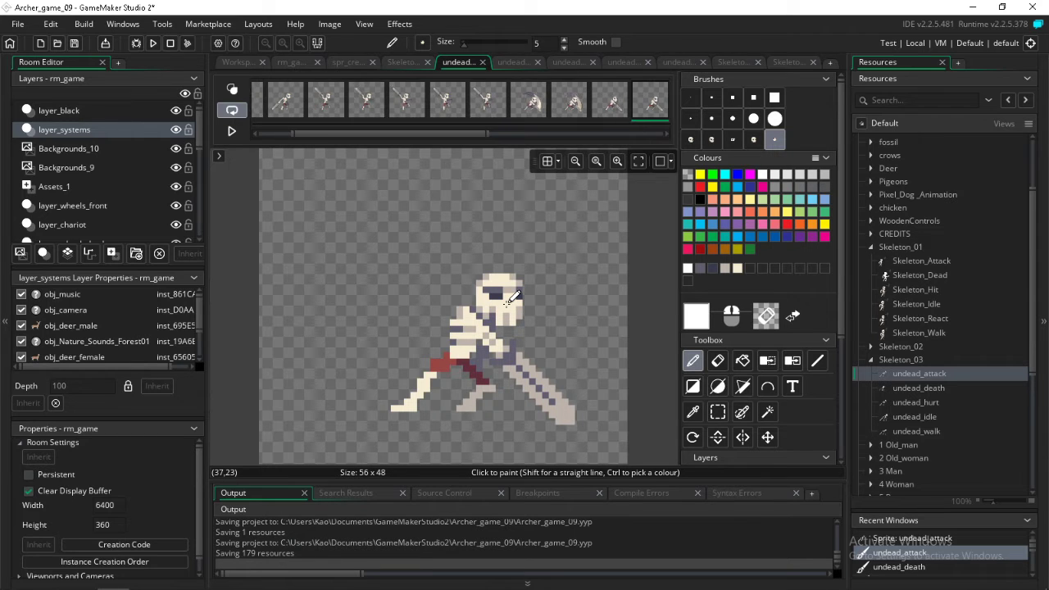
{"action": "key", "text": "Right"}
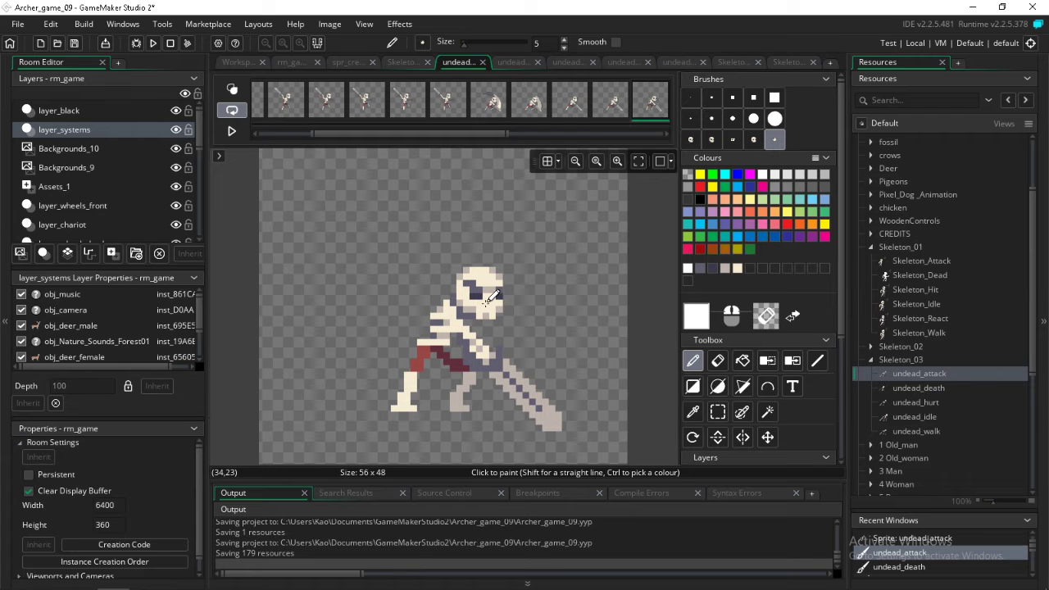
{"action": "key", "text": "Right"}
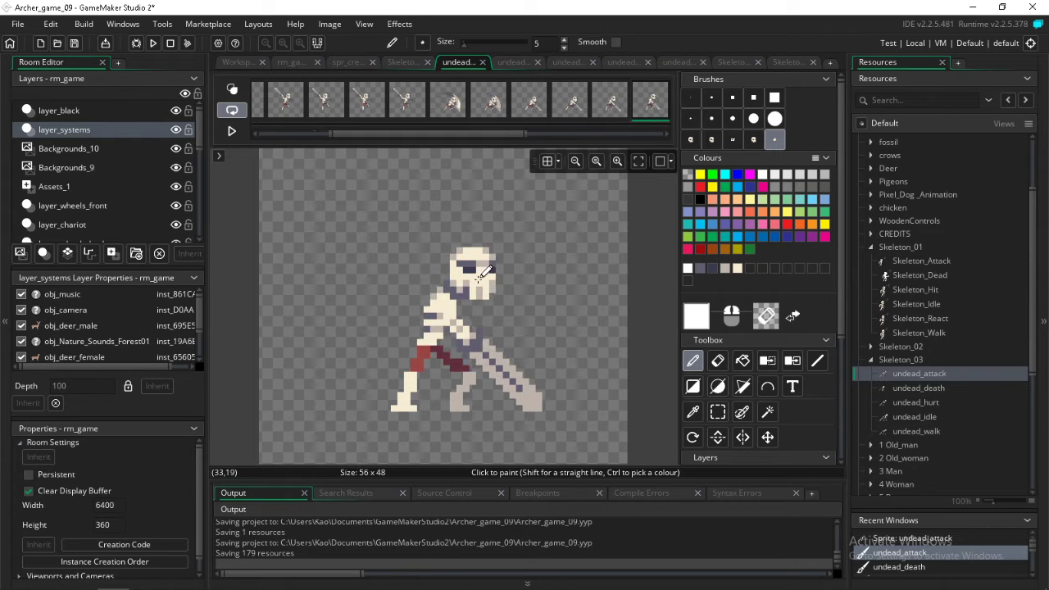
Stamp the 5x5 lower face onto the skull in undead_attack frames fourteen to twenty and return to the first frame
{"action": "key", "text": "Right"}
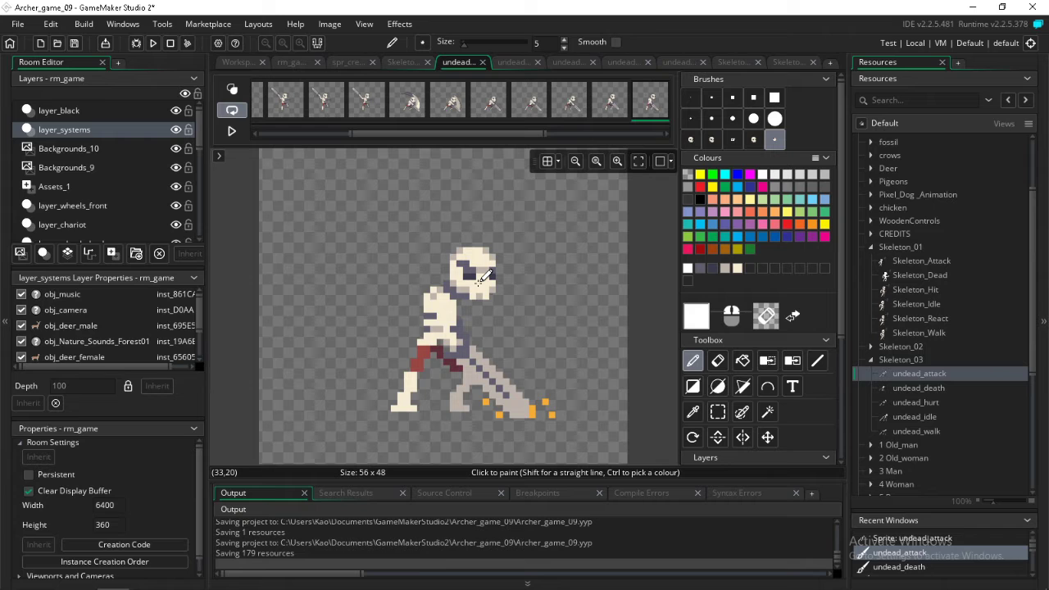
{"action": "key", "text": "Right"}
{"action": "key", "text": "Right"}
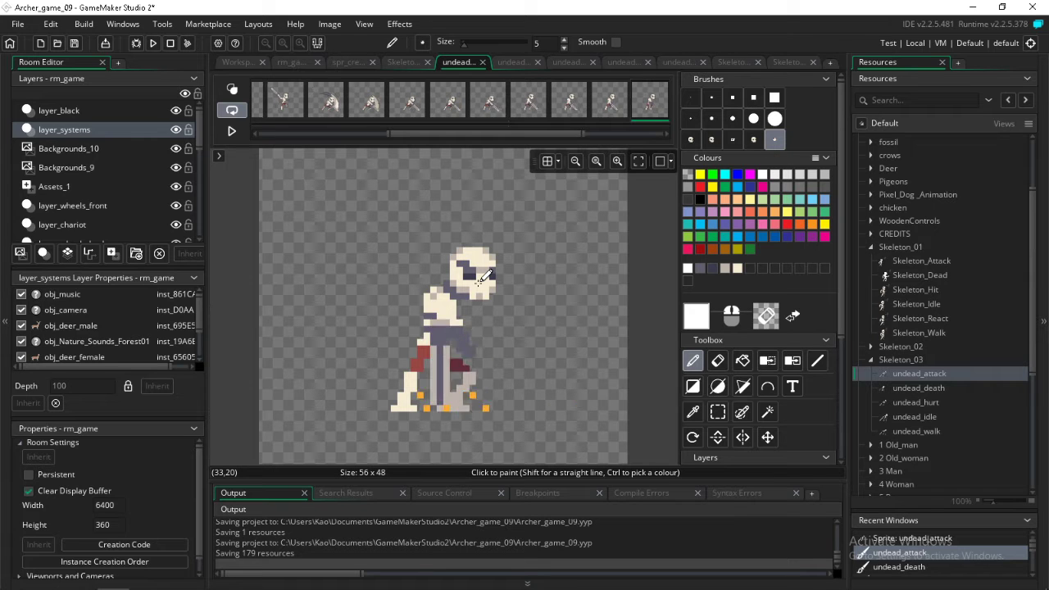
{"action": "key", "text": "Right"}
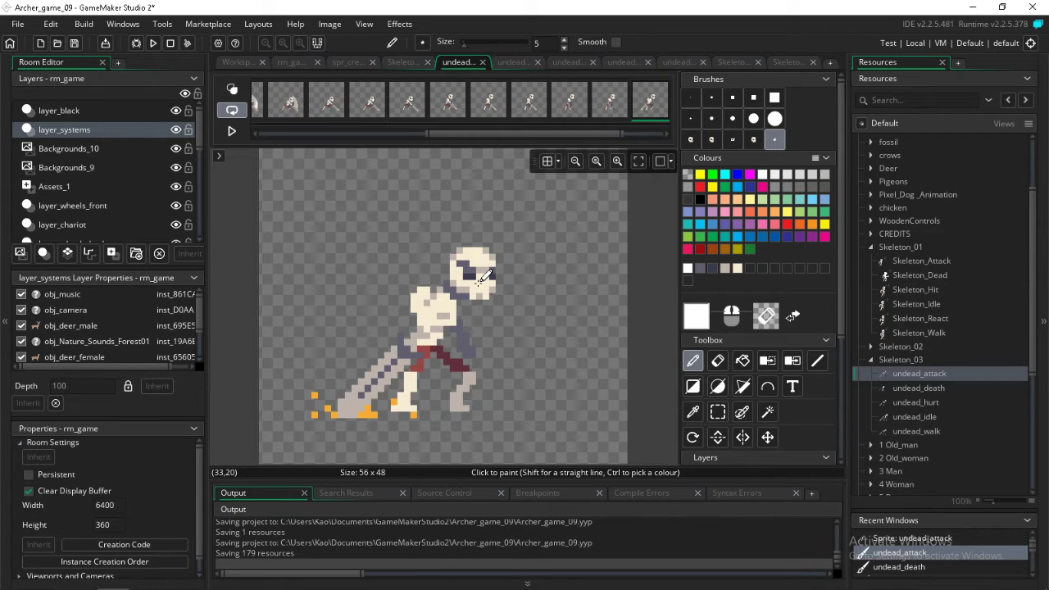
{"action": "key", "text": "Right"}
{"action": "key", "text": "Right"}
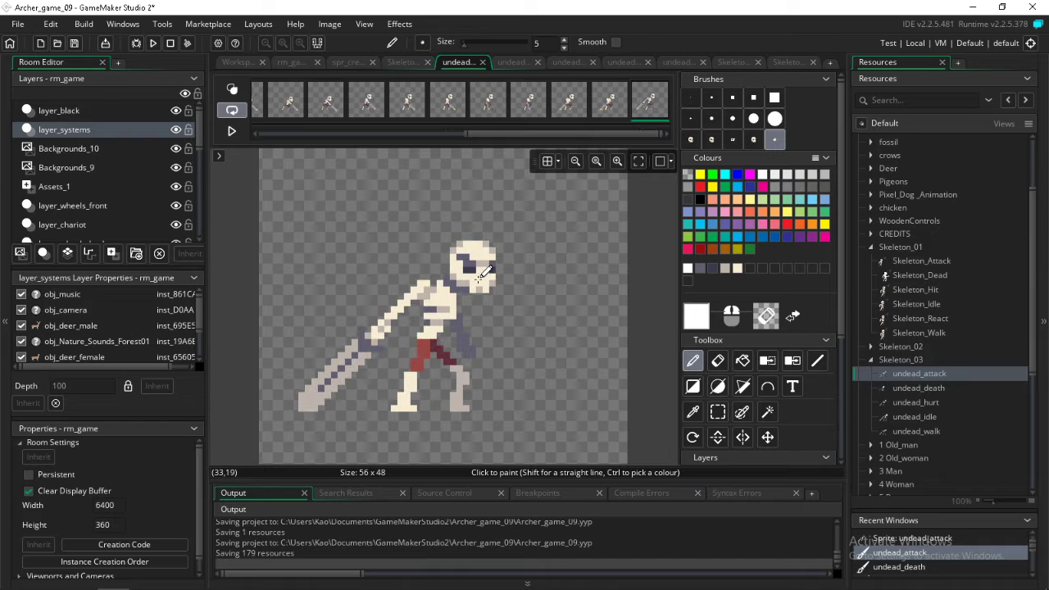
{"action": "key", "text": "Right"}
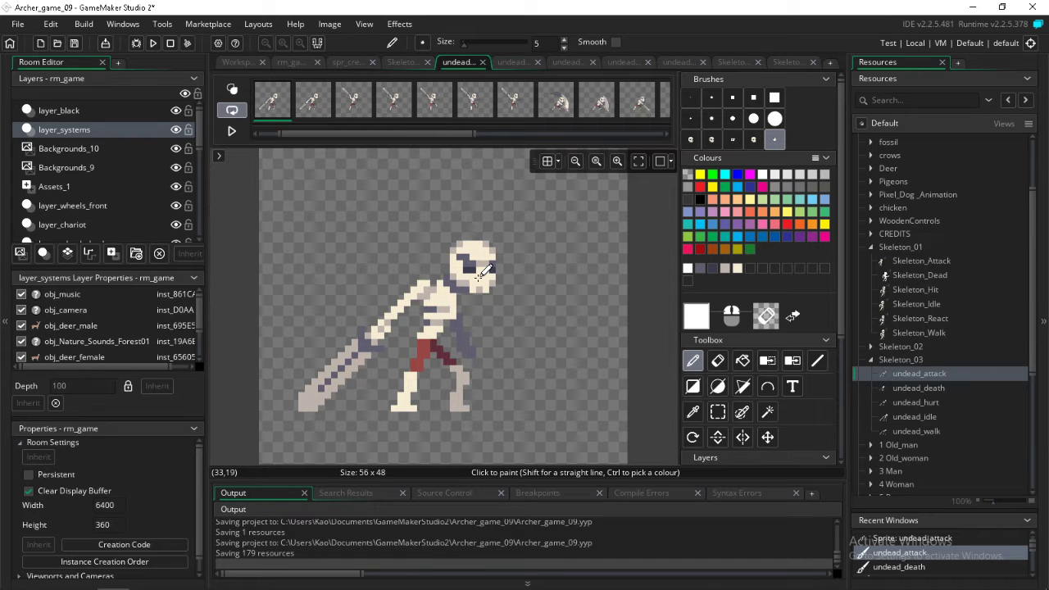
Play back the undead_attack animation, recheck the heads around the crouching frames, and save the project
{"action": "key", "text": "Return"}
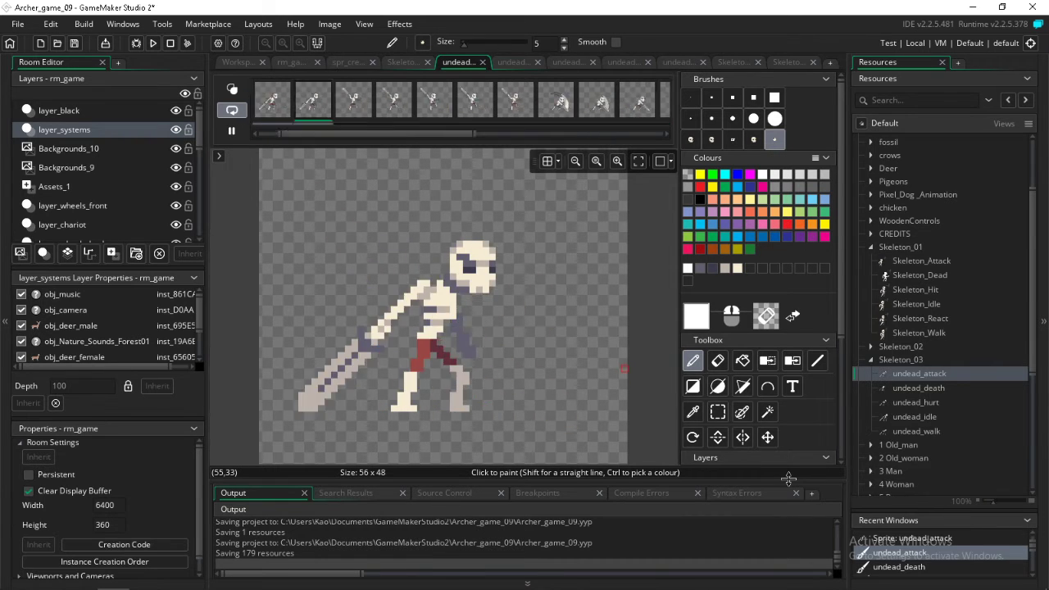
{"action": "key", "text": "Return"}
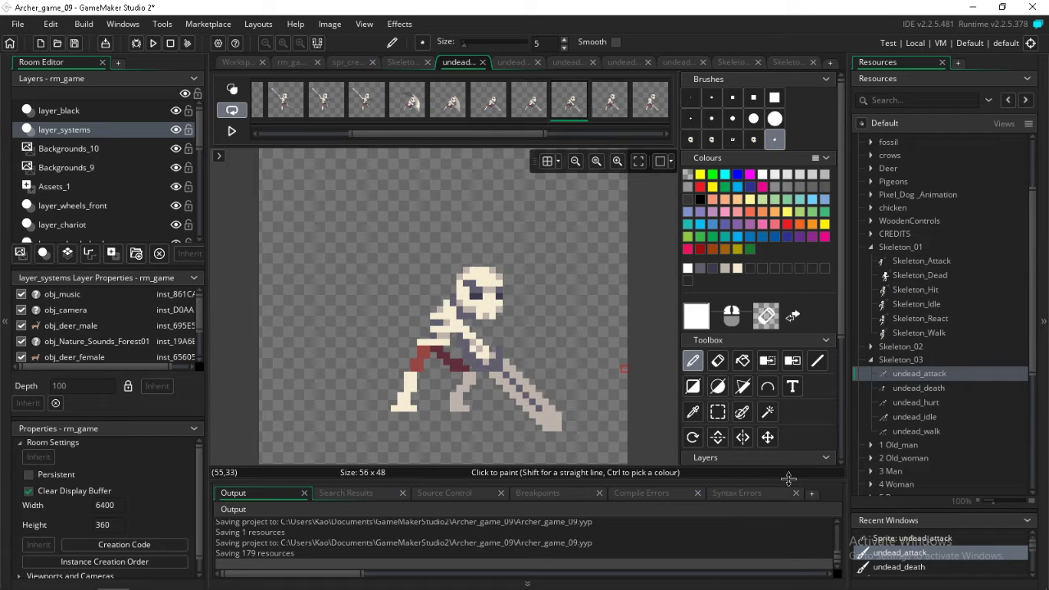
{"action": "key", "text": "Left"}
{"action": "key", "text": "Return"}
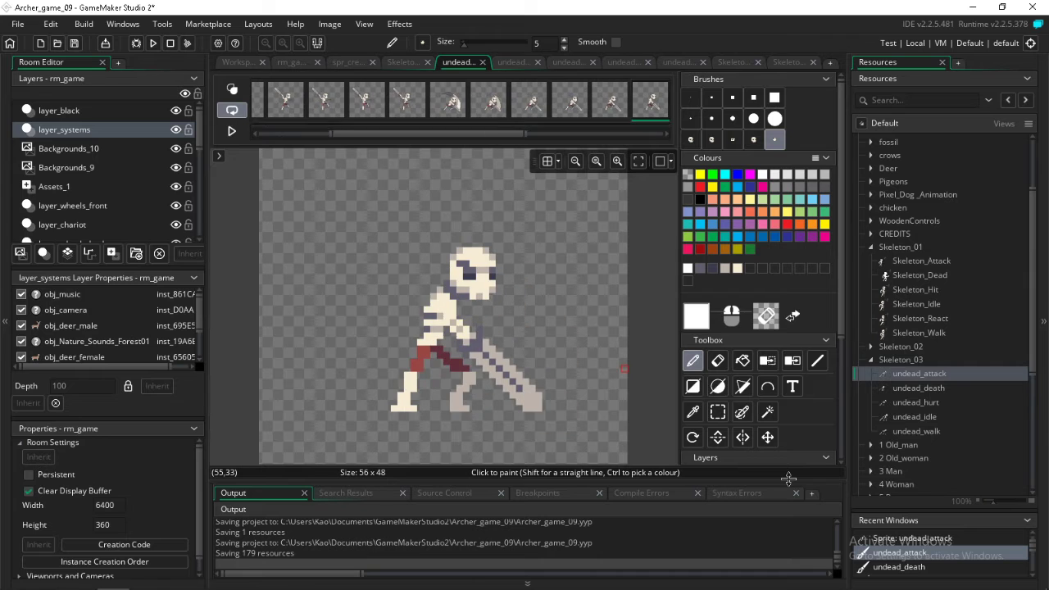
{"action": "key", "text": "Return"}
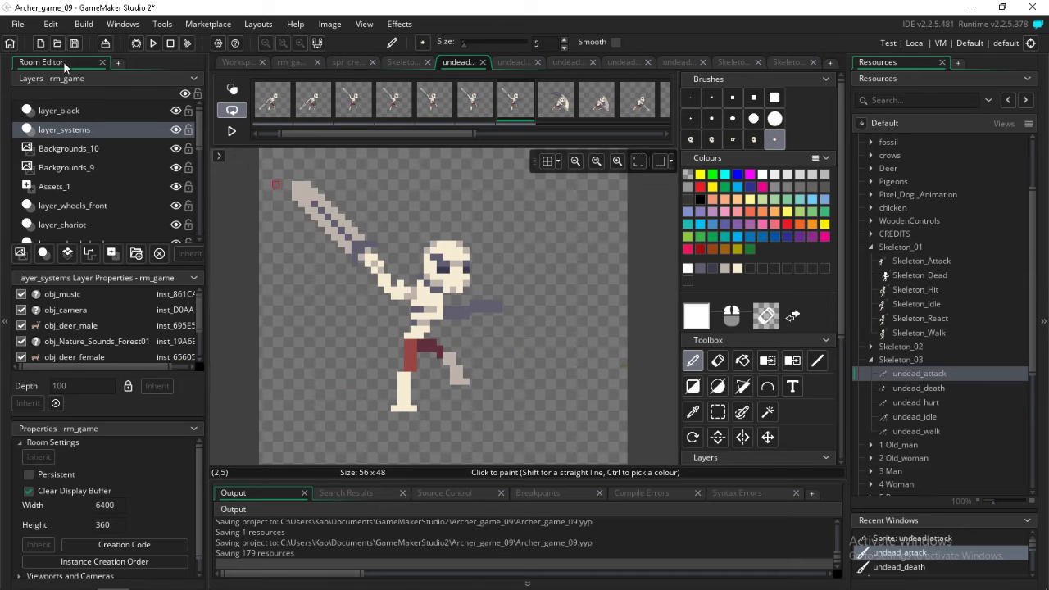
{"action": "key", "text": "ctrl+s"}
Open the first frame of the Skeleton_02 Atack sprite for image editing
{"action": "left_click", "coordinate": [871, 361]}
{"action": "left_click", "coordinate": [870, 347]}
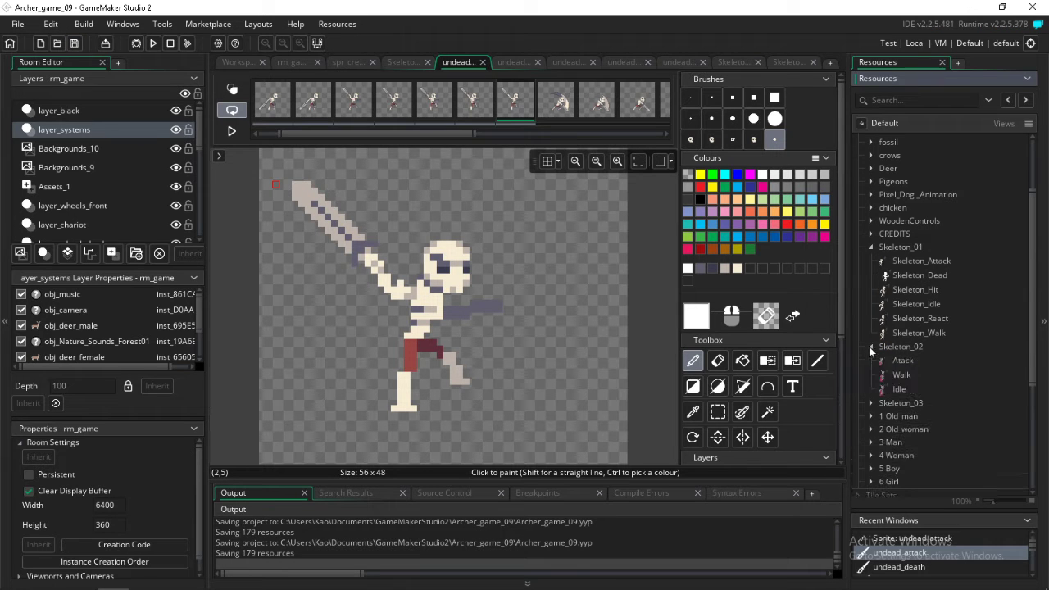
{"action": "left_click", "coordinate": [901, 361]}
{"action": "double_click", "coordinate": [901, 361]}
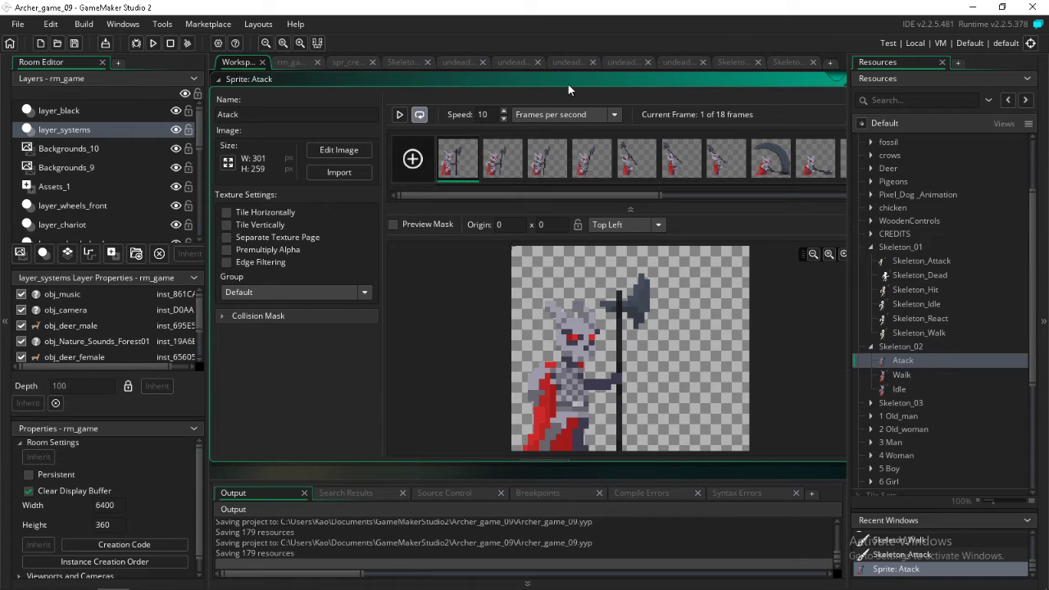
{"action": "double_click", "coordinate": [457, 160]}
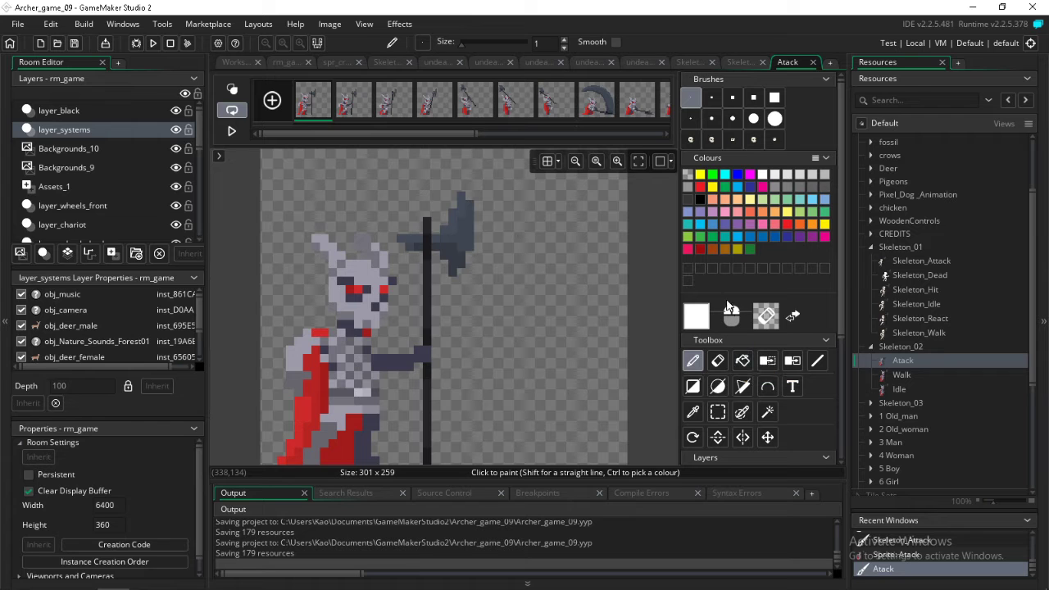
Examine the Atack sprite frame by frame, comparing the horned skeleton's head through the axe swing
{"action": "left_click", "coordinate": [354, 104]}
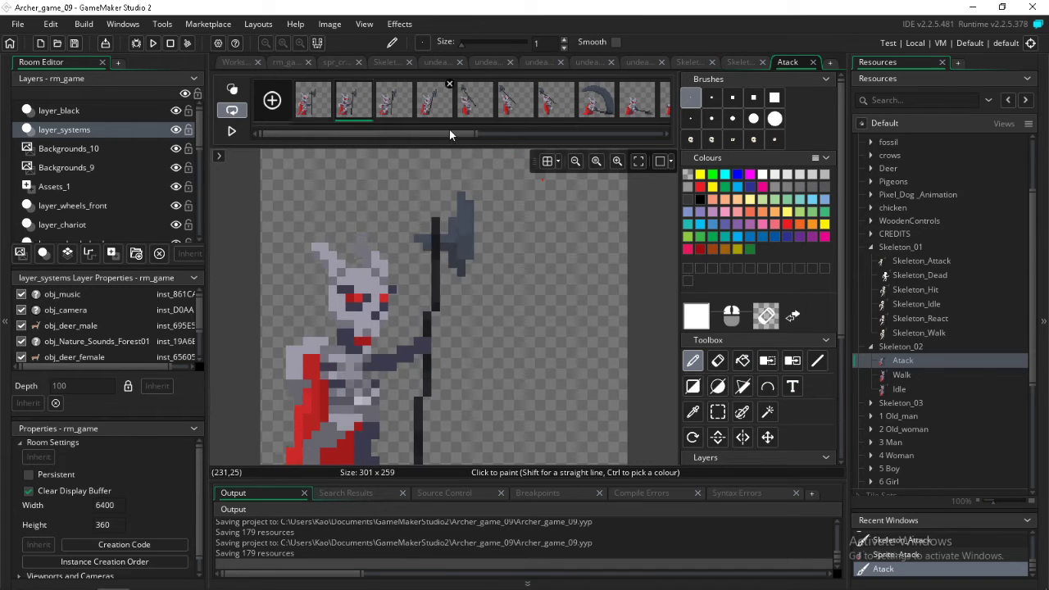
{"action": "key", "text": "Right"}
{"action": "key", "text": "Right"}
{"action": "key", "text": "Right"}
{"action": "key", "text": "Right"}
{"action": "key", "text": "Right"}
{"action": "key", "text": "Right"}
{"action": "key", "text": "Right"}
{"action": "key", "text": "Right"}
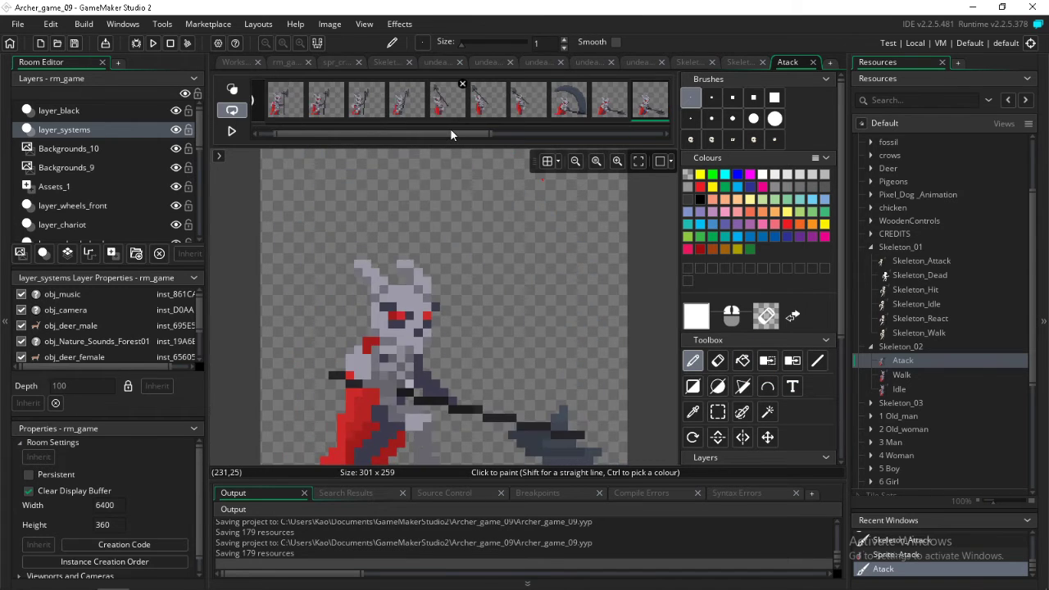
{"action": "key", "text": "Right"}
{"action": "key", "text": "Right"}
{"action": "key", "text": "Right"}
{"action": "key", "text": "Right"}
{"action": "key", "text": "Right"}
{"action": "key", "text": "Right"}
{"action": "key", "text": "Right"}
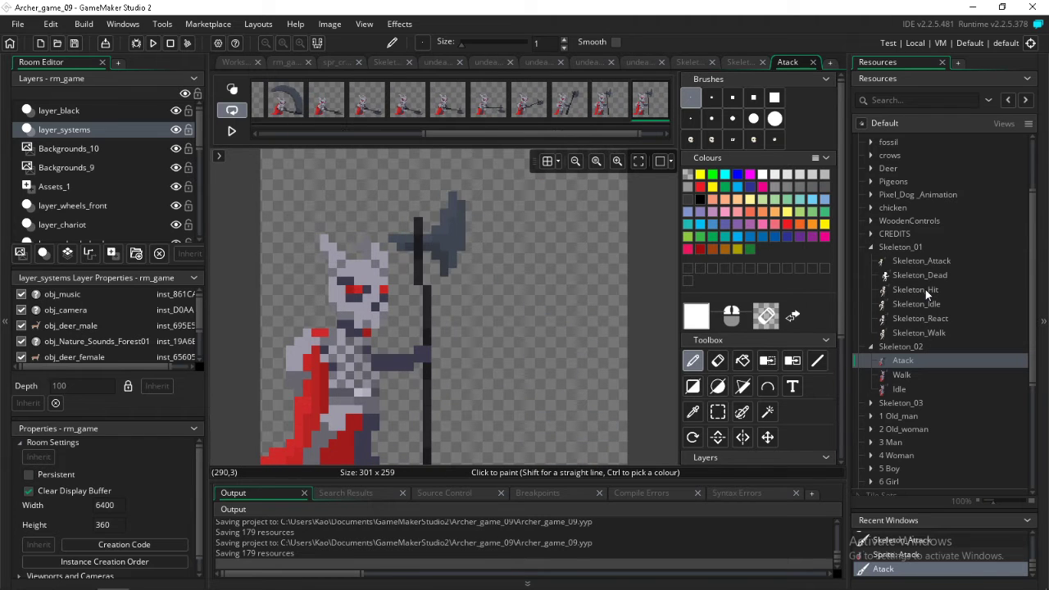
{"action": "key", "text": "Right"}
{"action": "key", "text": "Right"}
{"action": "key", "text": "Right"}
{"action": "key", "text": "Right"}
{"action": "key", "text": "Right"}
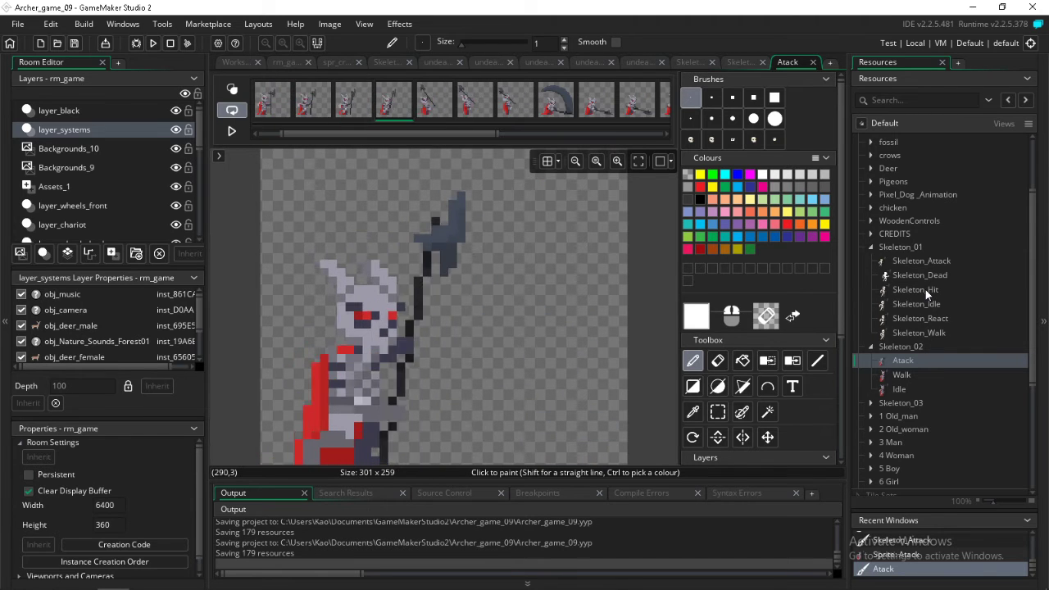
{"action": "key", "text": "Right"}
{"action": "key", "text": "Right"}
{"action": "key", "text": "Right"}
{"action": "key", "text": "Right"}
{"action": "key", "text": "Right"}
{"action": "key", "text": "Right"}
{"action": "key", "text": "Right"}
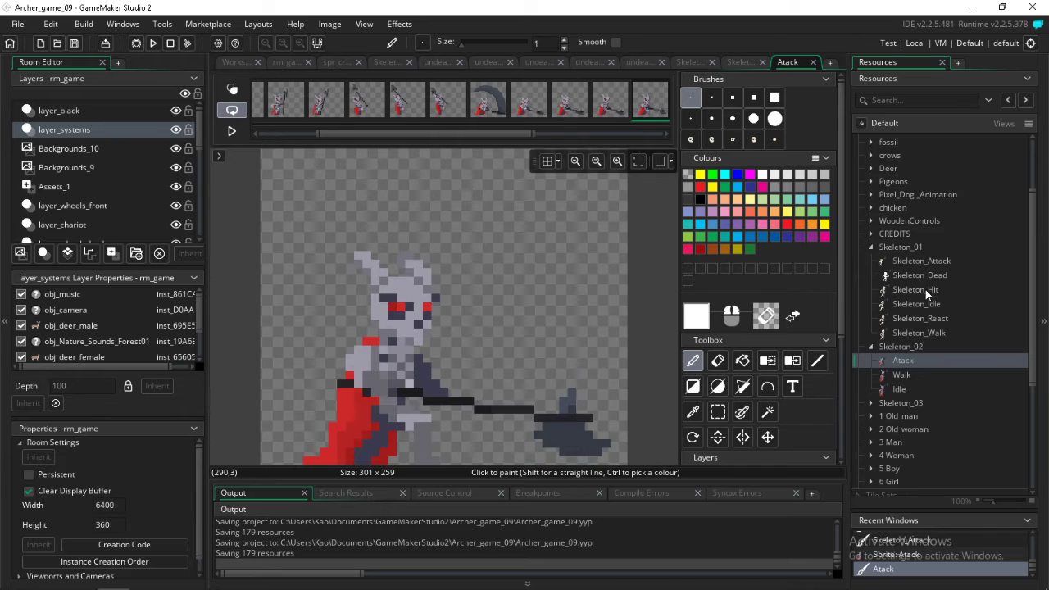
{"action": "key", "text": "Right"}
{"action": "key", "text": "Right"}
{"action": "key", "text": "Right"}
{"action": "key", "text": "Right"}
{"action": "key", "text": "Right"}
{"action": "key", "text": "Right"}
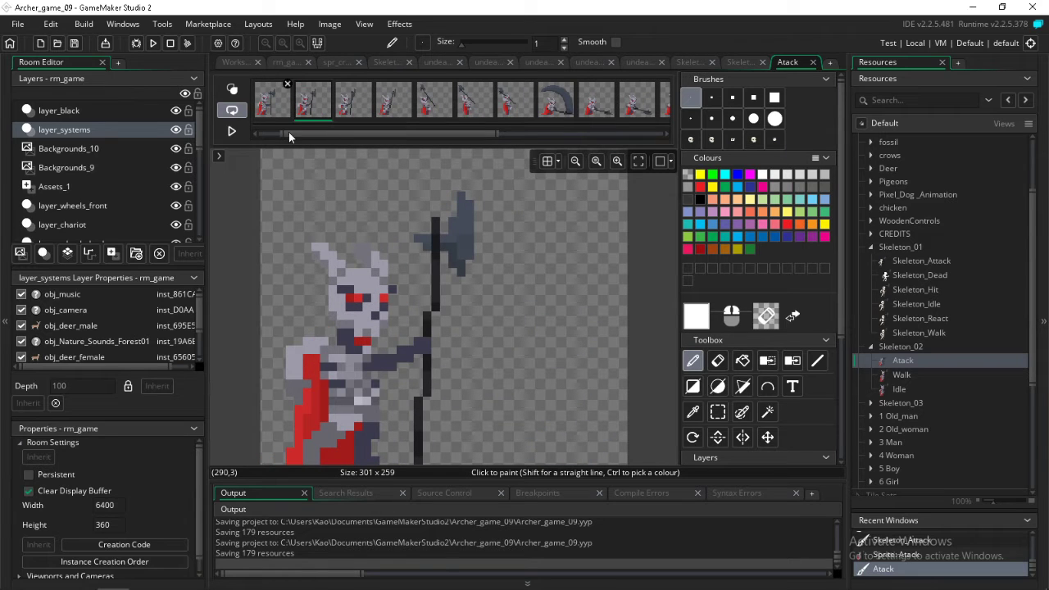
{"action": "left_click_drag", "start_coordinate": [288, 133], "coordinate": [259, 119]}
{"action": "left_click", "coordinate": [311, 103]}
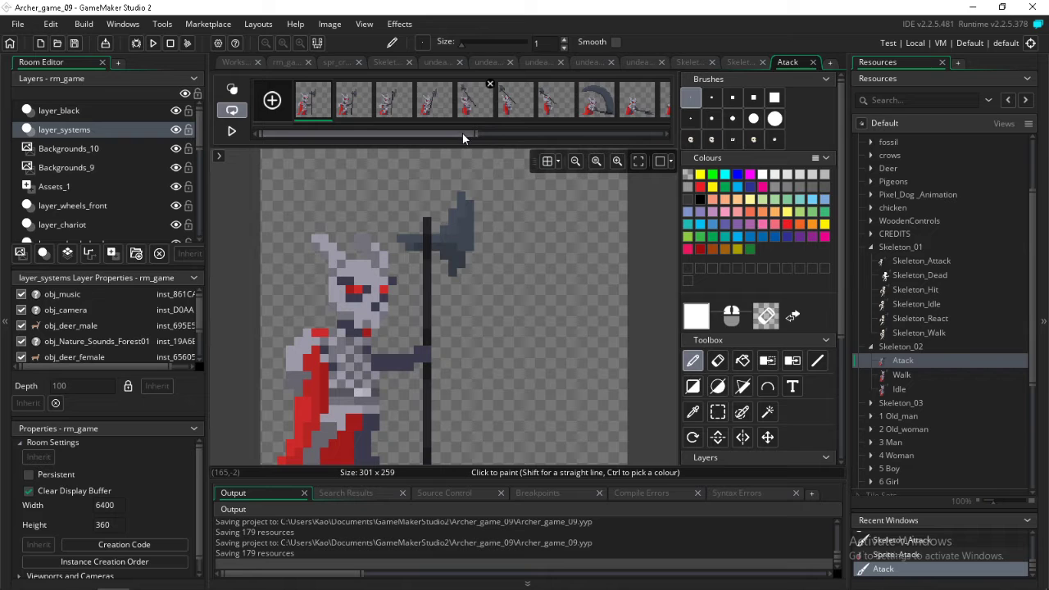
{"action": "left_click_drag", "start_coordinate": [462, 132], "coordinate": [673, 124]}
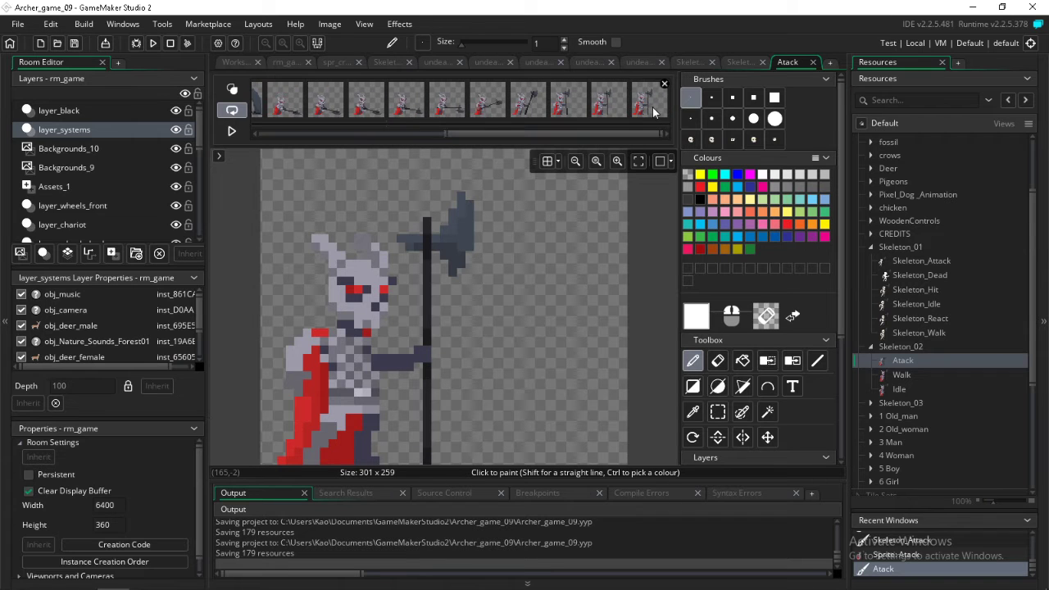
{"action": "left_click_drag", "start_coordinate": [639, 127], "coordinate": [388, 118]}
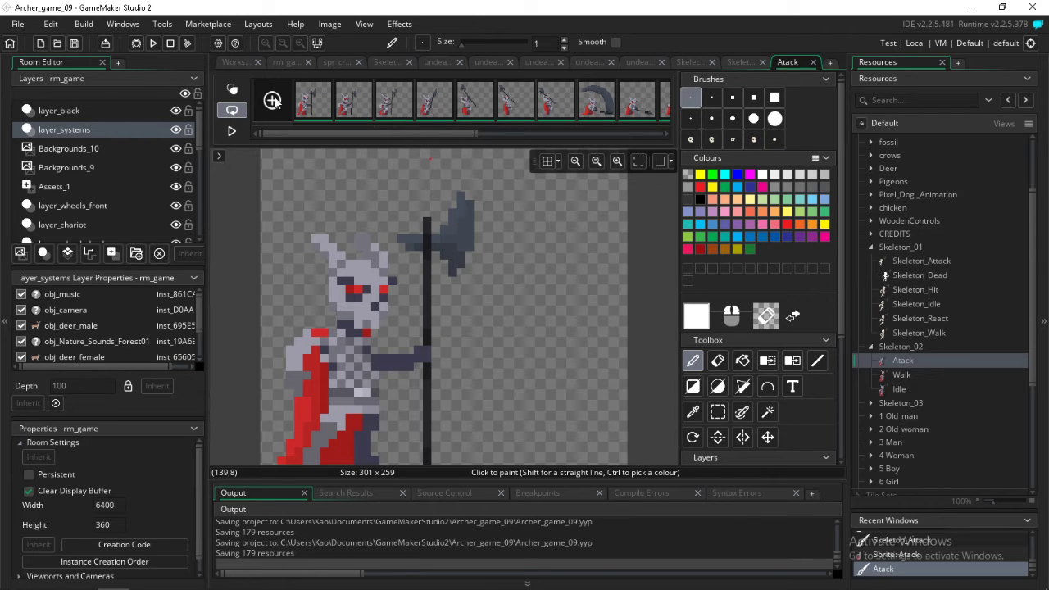
{"action": "left_click", "coordinate": [303, 105]}
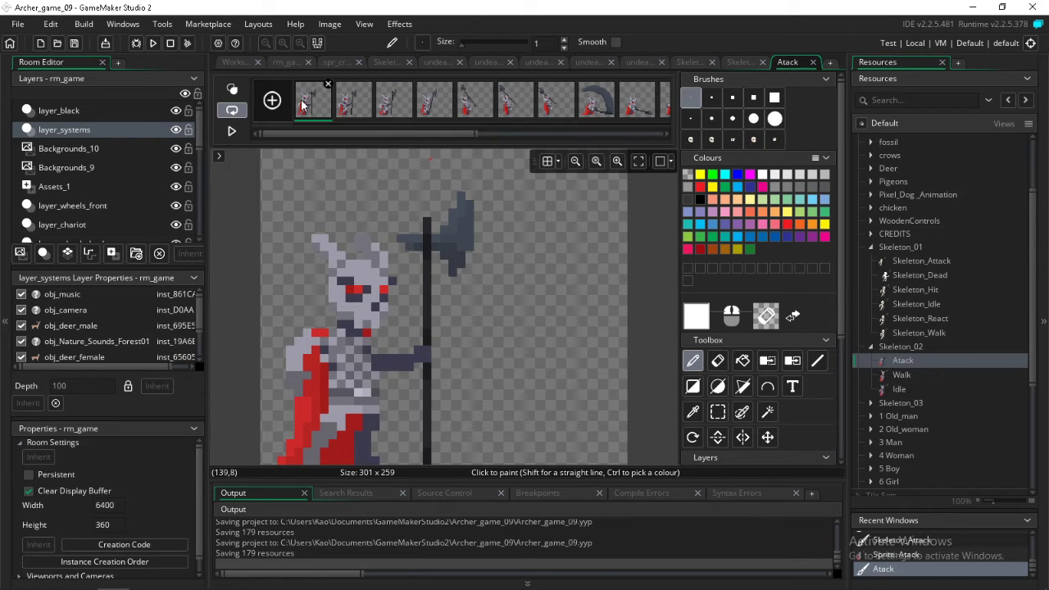
Compare the size 8 skull brush with the horned head and reopen the Atack sprite's first frame
{"action": "left_click", "coordinate": [692, 140]}
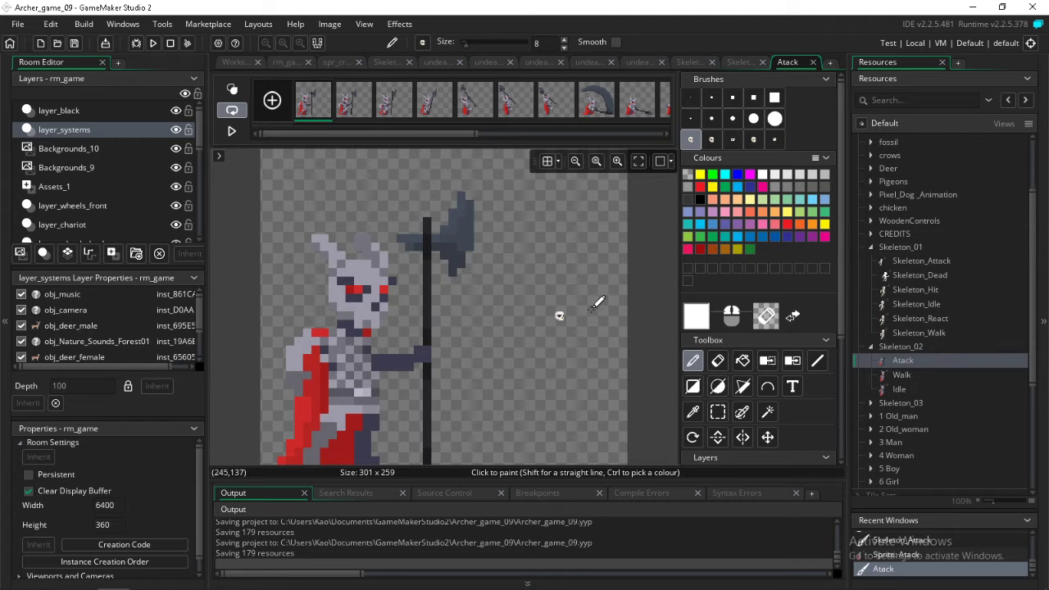
{"action": "double_click", "coordinate": [900, 362]}
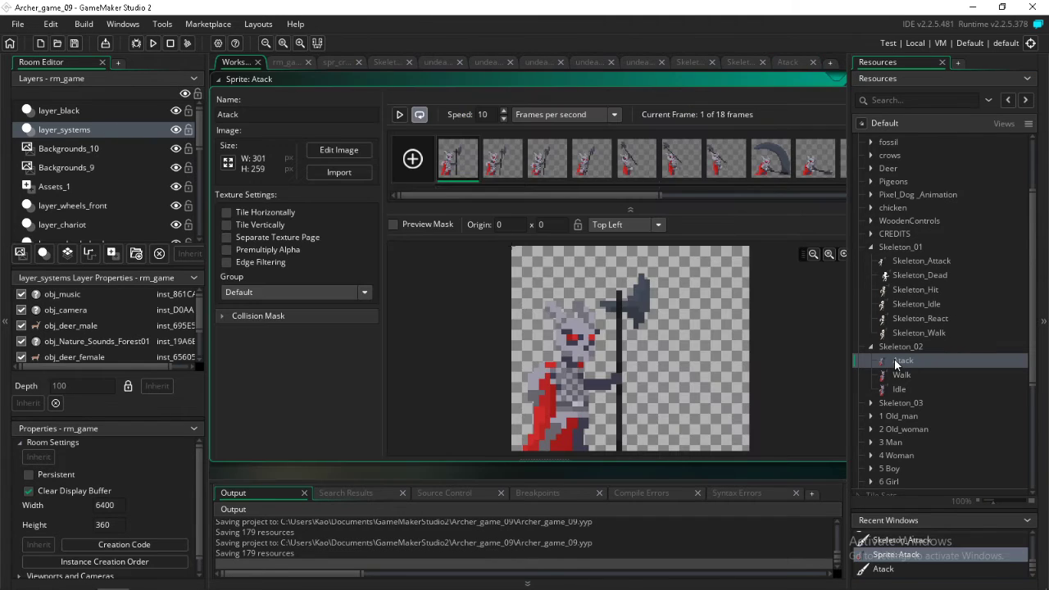
{"action": "double_click", "coordinate": [471, 175]}
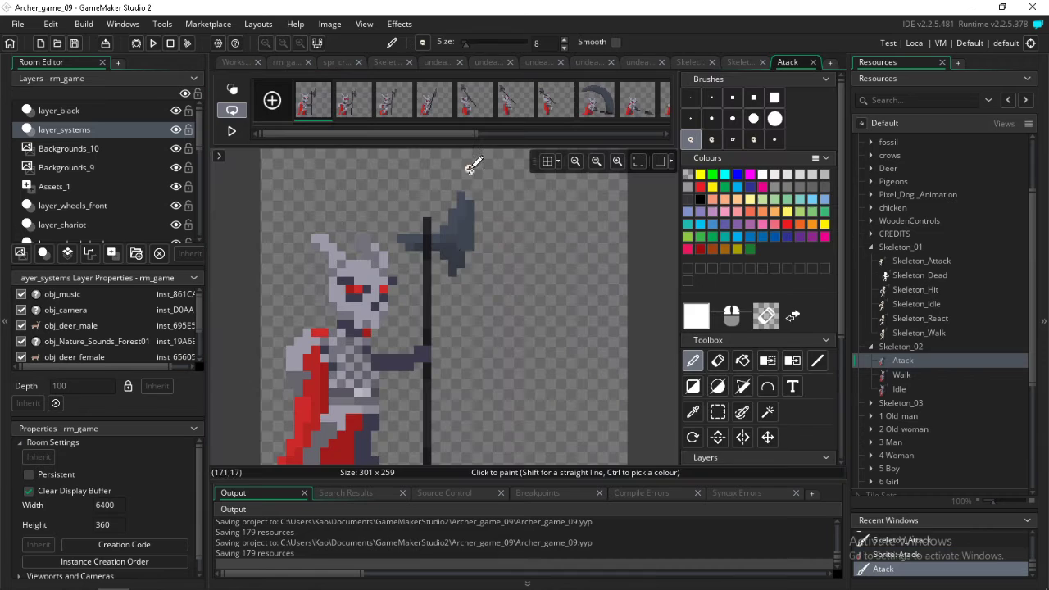
Mark out a single red eye block on the horned skeleton's head with a rectangular selection to examine its pixel size
{"action": "left_click", "coordinate": [717, 411]}
{"action": "scroll", "coordinate": [338, 329], "scroll_direction": "left", "scroll_amount": 5}
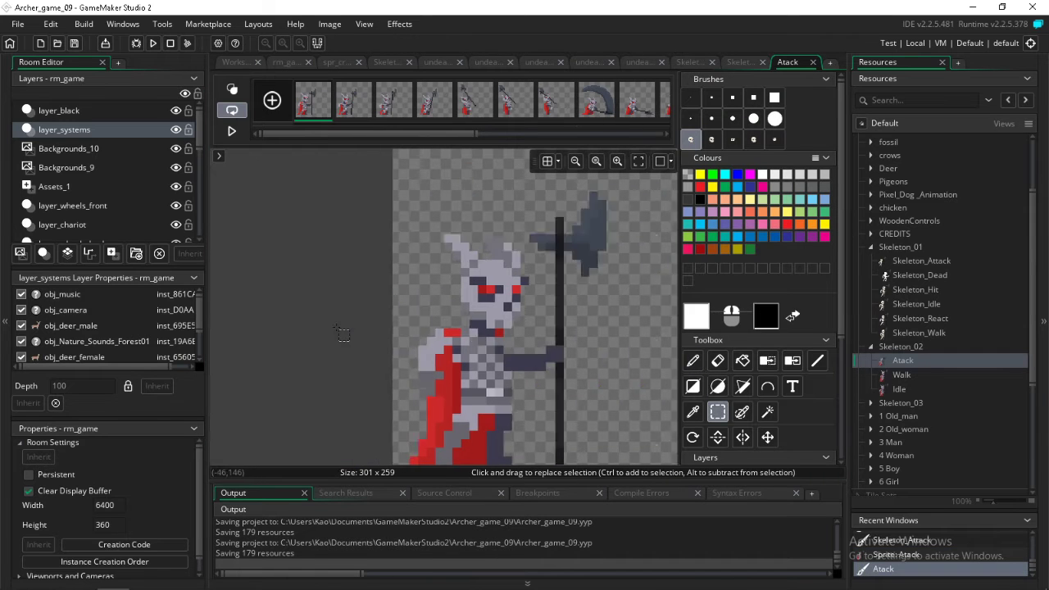
{"action": "scroll", "coordinate": [497, 312], "scroll_direction": "right", "scroll_amount": 5}
{"action": "scroll", "coordinate": [404, 286], "scroll_direction": "up", "scroll_amount": 2, "text": "ctrl"}
{"action": "scroll", "coordinate": [395, 304], "scroll_direction": "up", "scroll_amount": 4, "text": "ctrl"}
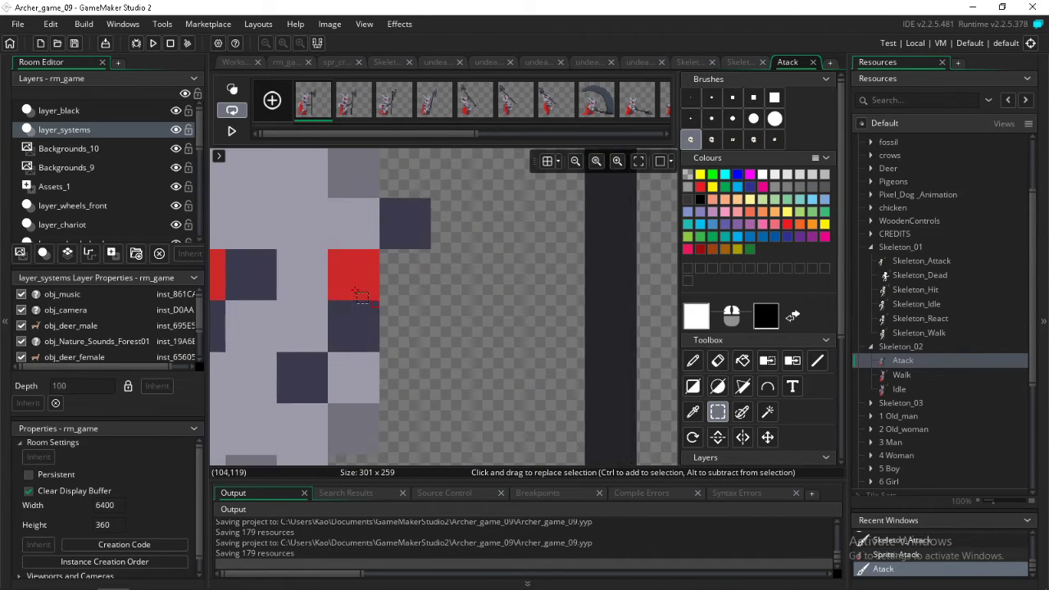
{"action": "scroll", "coordinate": [320, 238], "scroll_direction": "up", "scroll_amount": 3, "text": "ctrl"}
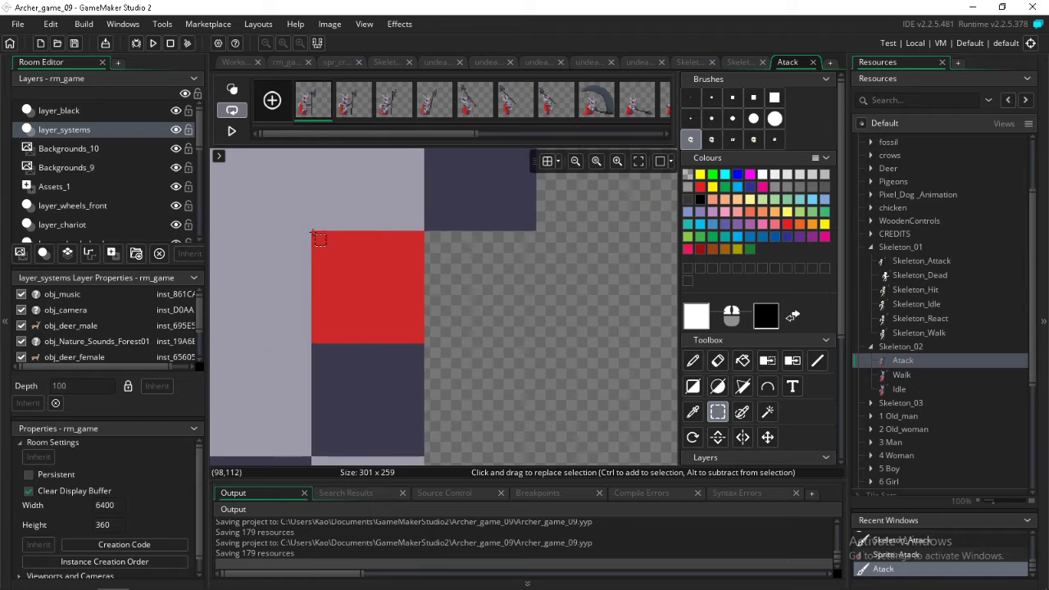
{"action": "scroll", "coordinate": [320, 239], "scroll_direction": "up", "scroll_amount": 1}
{"action": "left_click_drag", "start_coordinate": [326, 314], "coordinate": [467, 381]}
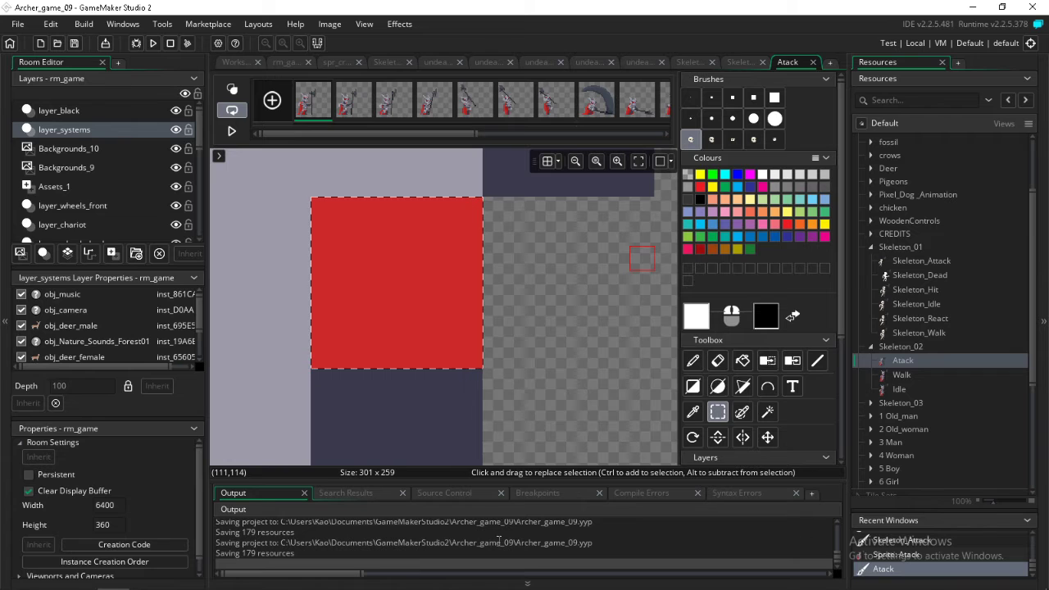
{"action": "mouse_move", "coordinate": [82, 579]}
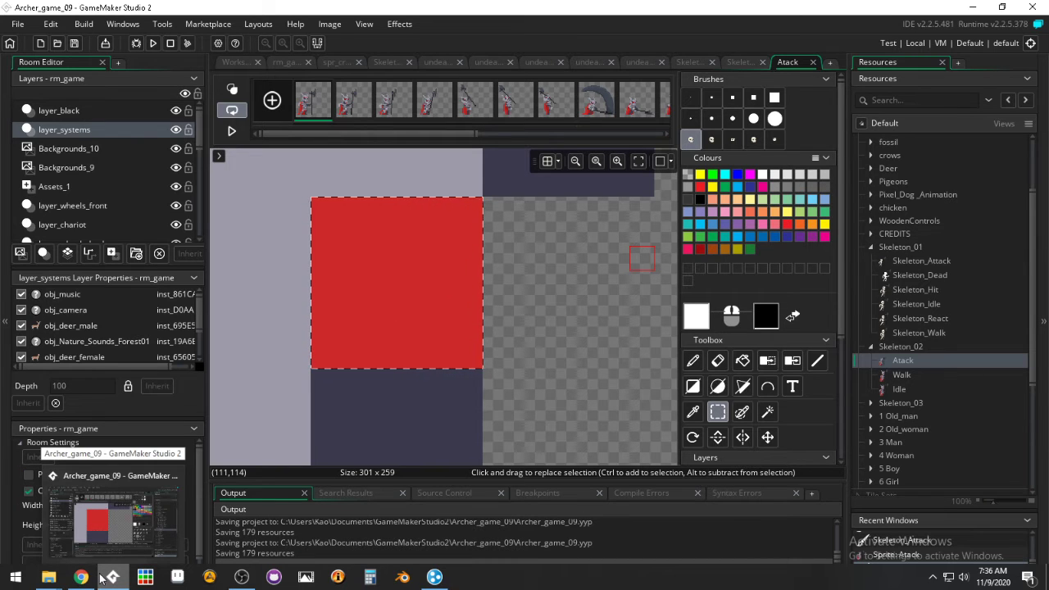
{"action": "left_click", "coordinate": [365, 579]}
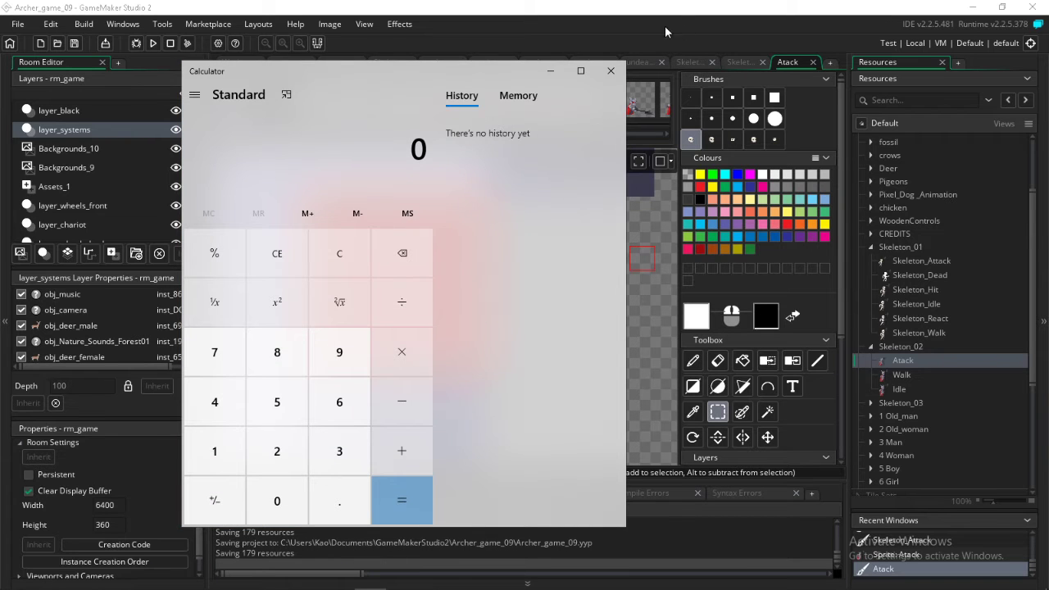
{"action": "left_click", "coordinate": [610, 70]}
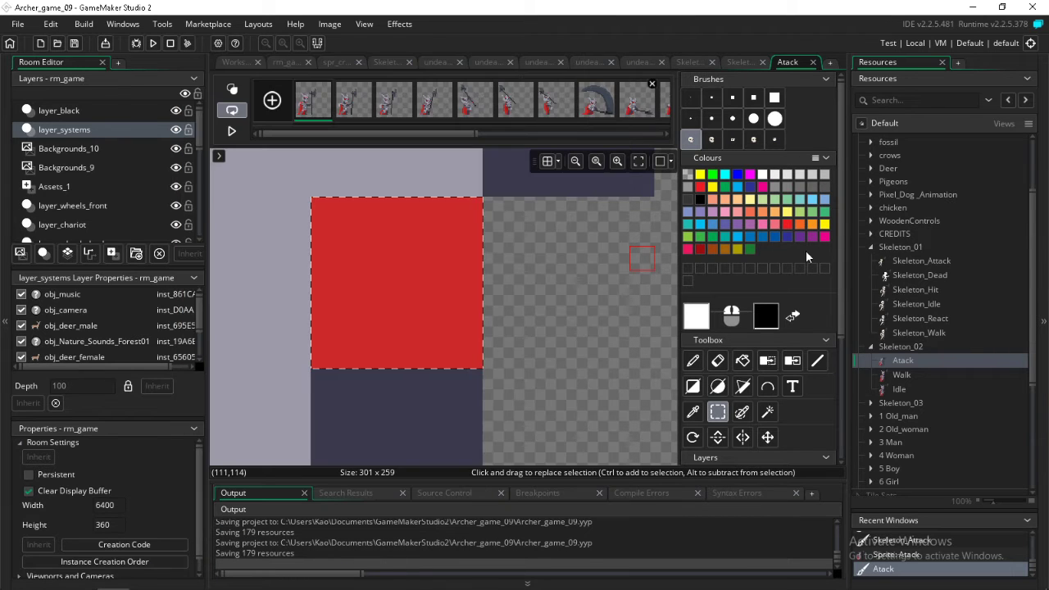
Delete the Atack, Walk and Idle sprites from the Skeleton_02 group
{"action": "right_click", "coordinate": [893, 347]}
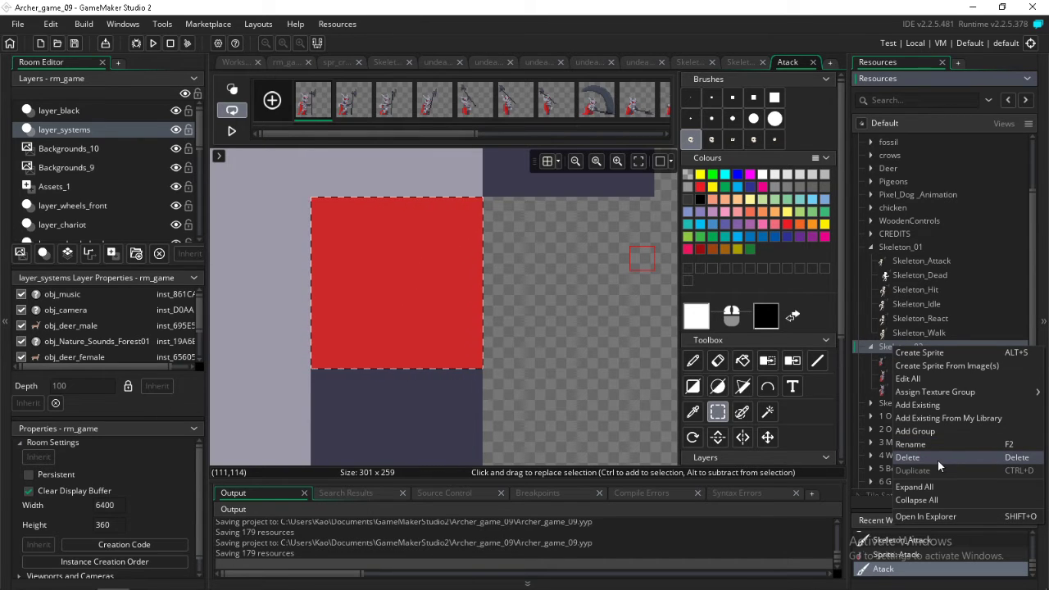
{"action": "left_click", "coordinate": [892, 363]}
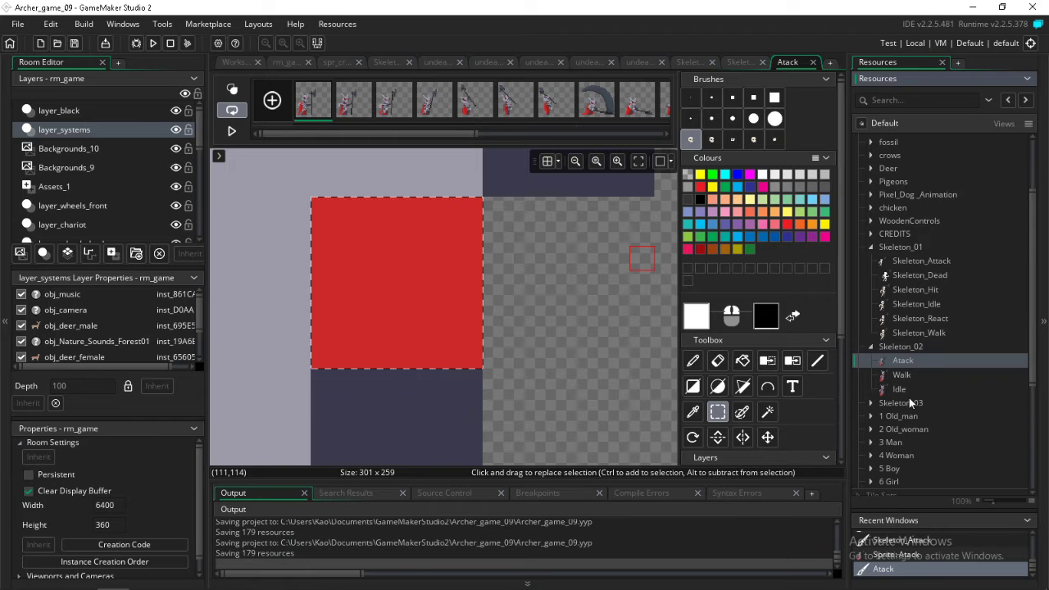
{"action": "left_click", "coordinate": [899, 391], "text": "shift"}
{"action": "key", "text": "Delete"}
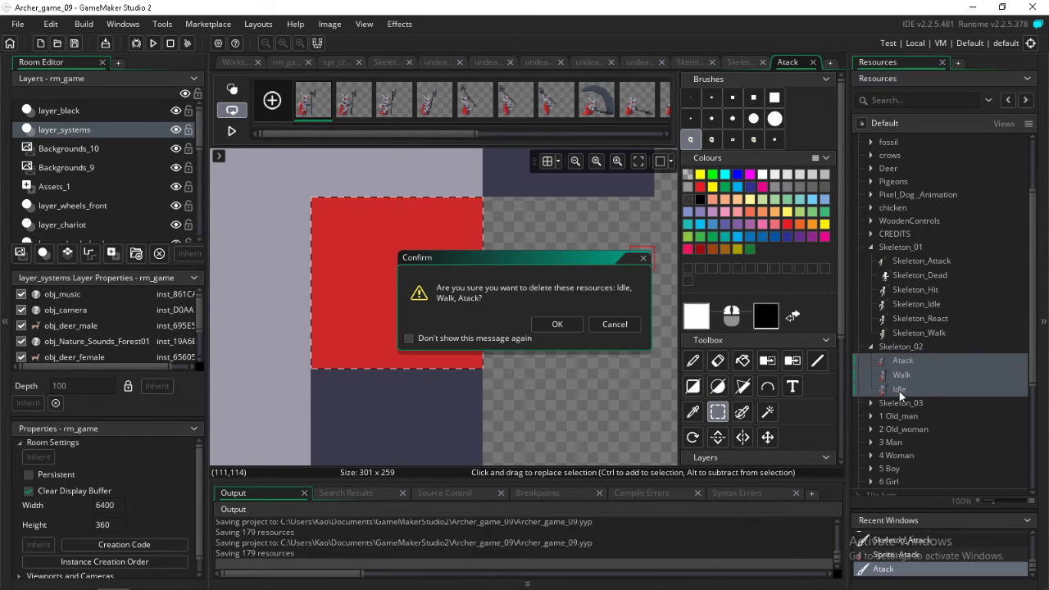
{"action": "left_click", "coordinate": [557, 324]}
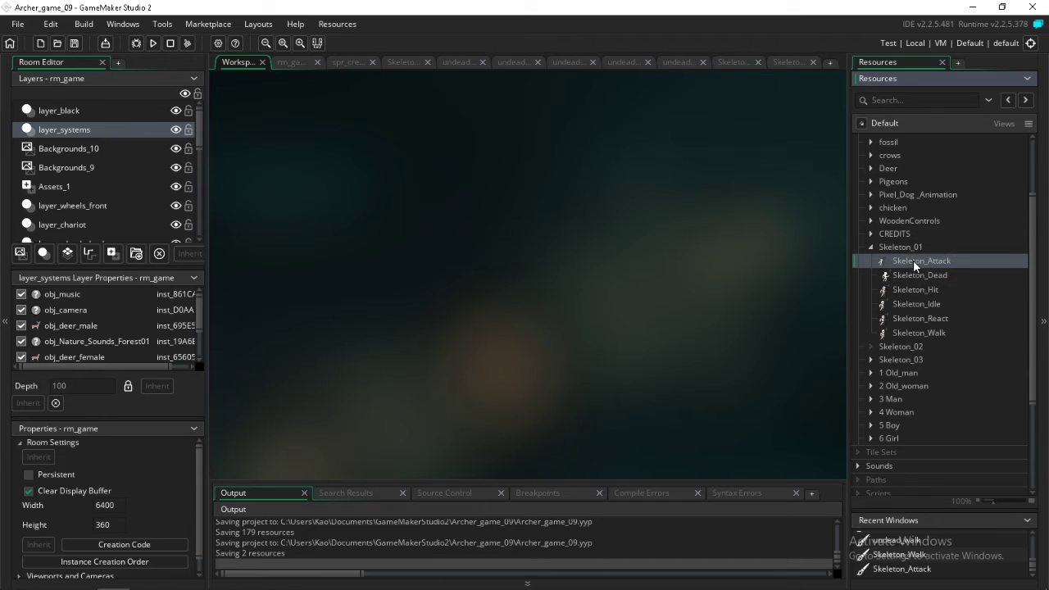
Duplicate the six Skeleton_01 sprites into the Skeleton_02 group and open the original Skeleton_Attack's first frame for image editing
{"action": "left_click", "coordinate": [908, 332], "text": "shift"}
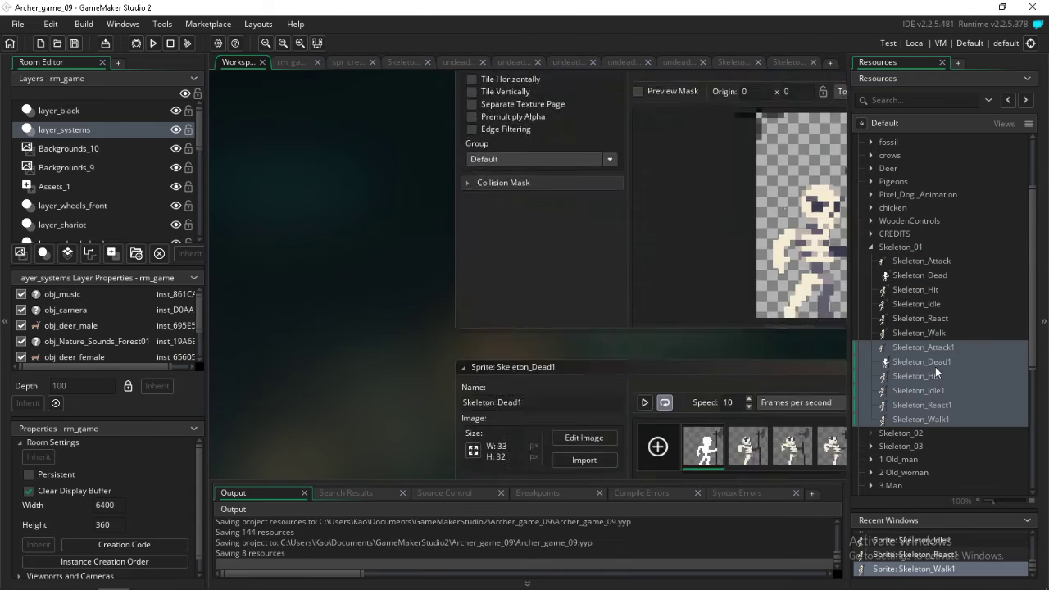
{"action": "left_click_drag", "start_coordinate": [936, 381], "coordinate": [934, 433]}
{"action": "double_click", "coordinate": [913, 262]}
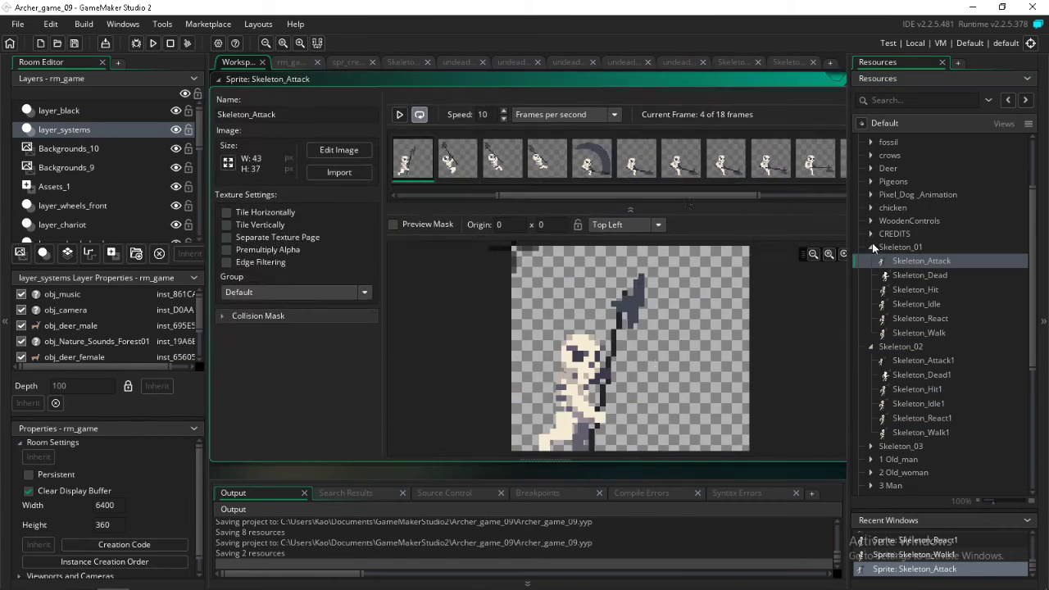
{"action": "double_click", "coordinate": [425, 147]}
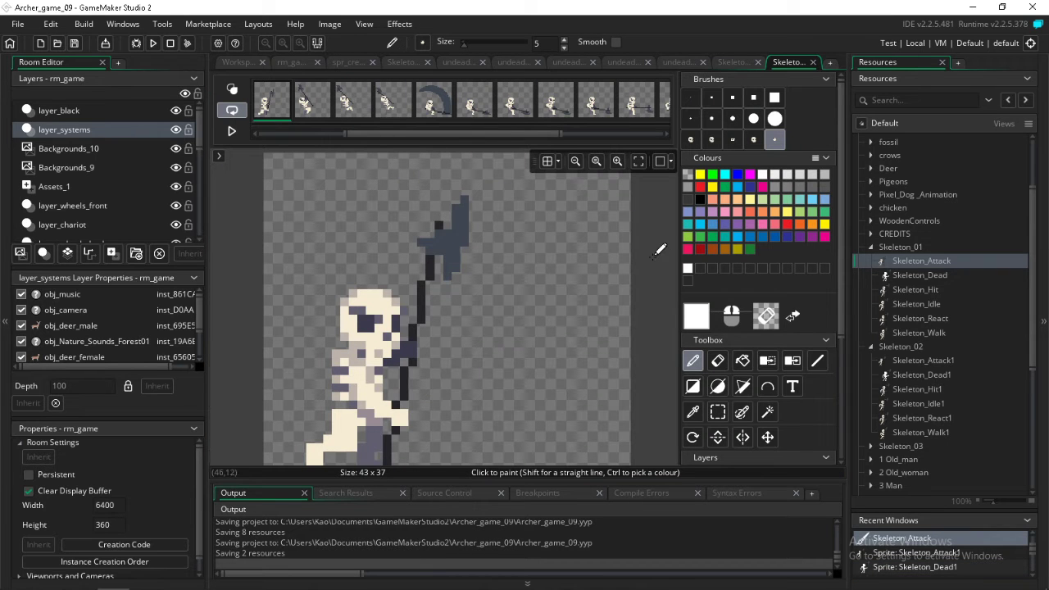
Move Skeleton_Walk above Skeleton_Attack in the Skeleton_01 group and open its first frame for image editing
{"action": "left_click", "coordinate": [908, 333]}
{"action": "left_click_drag", "start_coordinate": [916, 334], "coordinate": [904, 261]}
{"action": "double_click", "coordinate": [904, 261]}
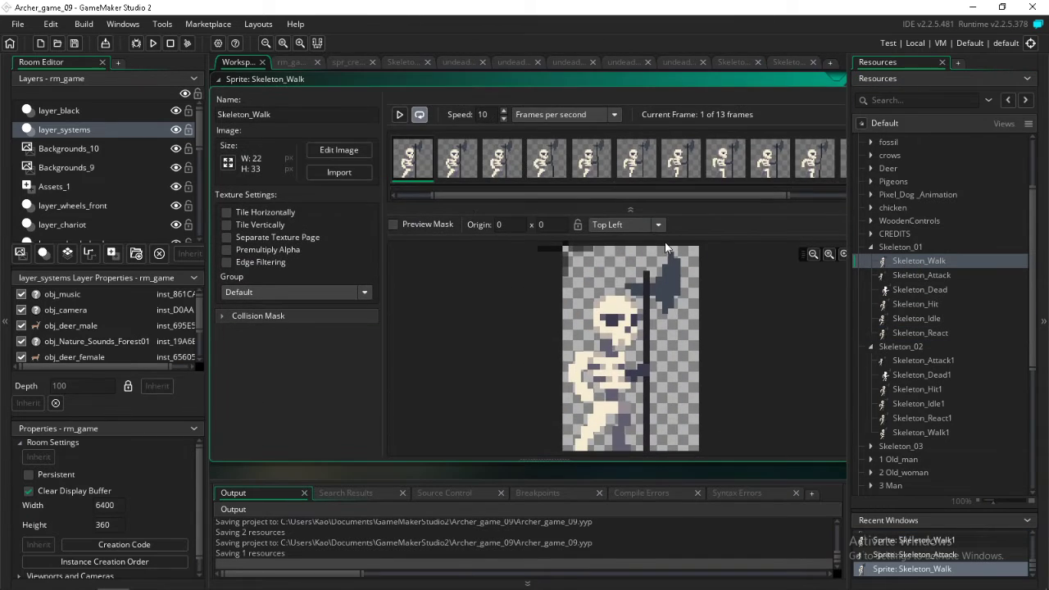
{"action": "double_click", "coordinate": [420, 160]}
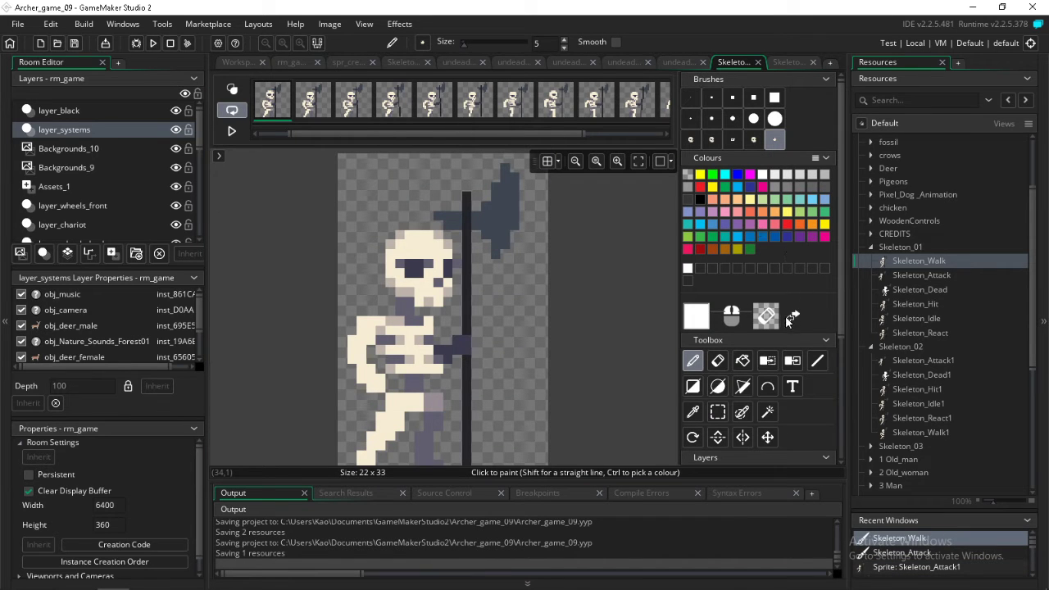
Recolour the axe head and handle bright green across all frames of Skeleton_Walk
{"action": "left_click_drag", "start_coordinate": [503, 134], "coordinate": [693, 145]}
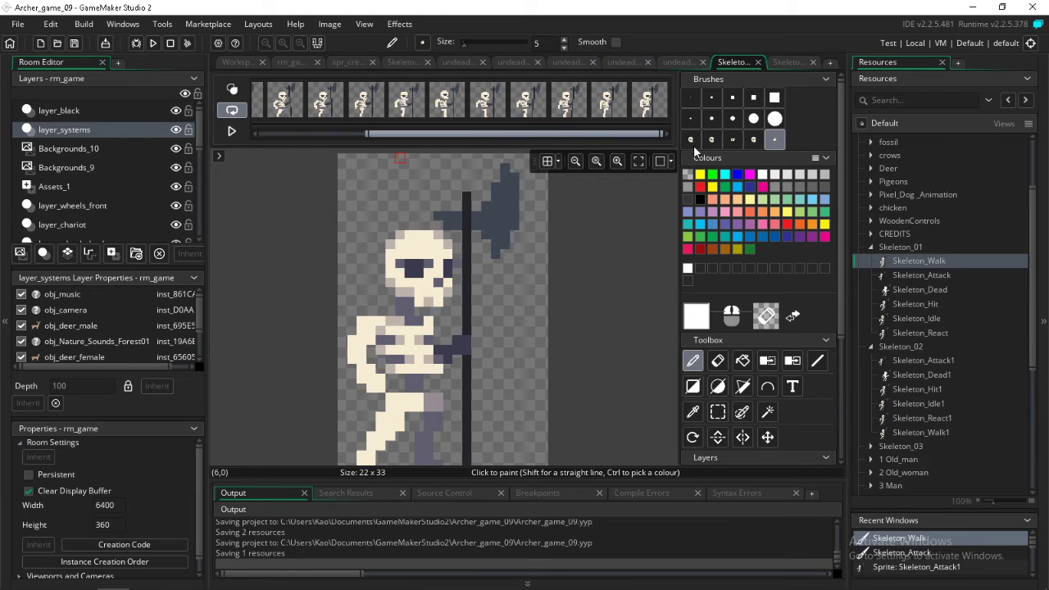
{"action": "left_click_drag", "start_coordinate": [630, 133], "coordinate": [288, 154]}
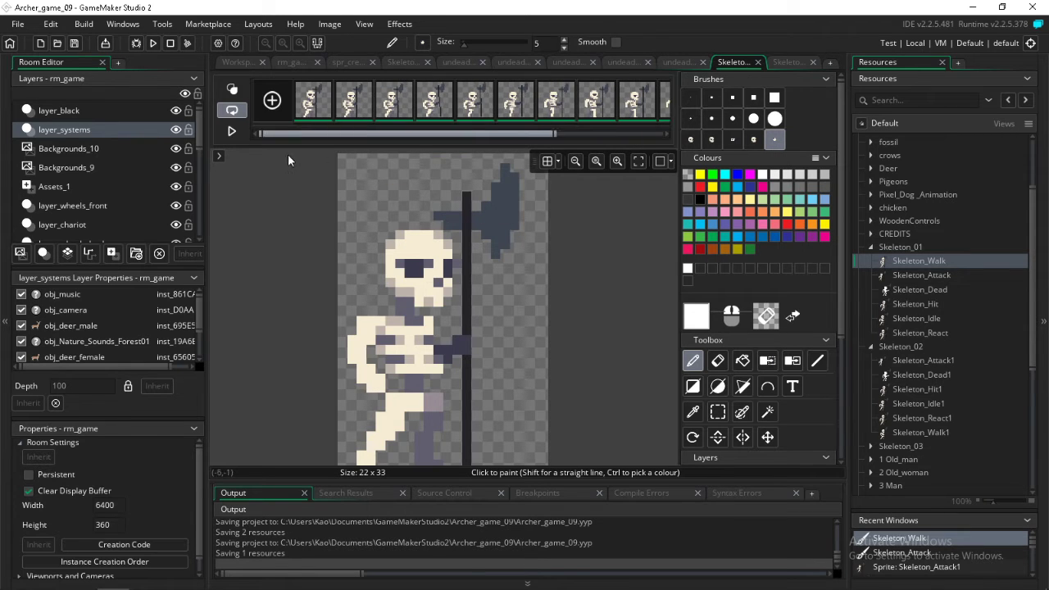
{"action": "left_click", "coordinate": [792, 360]}
{"action": "left_click", "coordinate": [496, 217]}
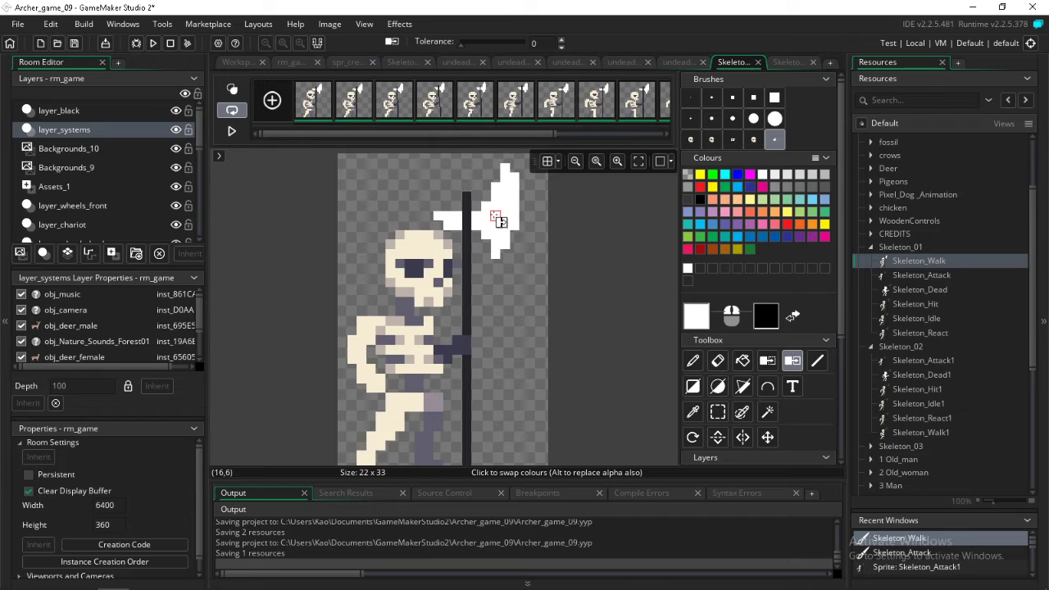
{"action": "left_click", "coordinate": [712, 175]}
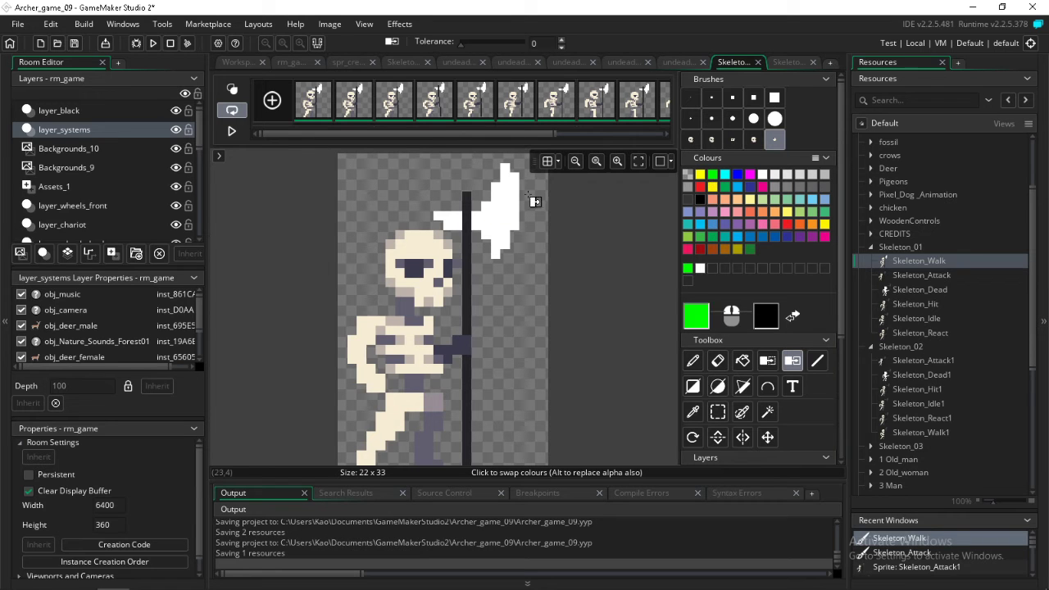
{"action": "left_click", "coordinate": [503, 202]}
{"action": "left_click", "coordinate": [473, 230]}
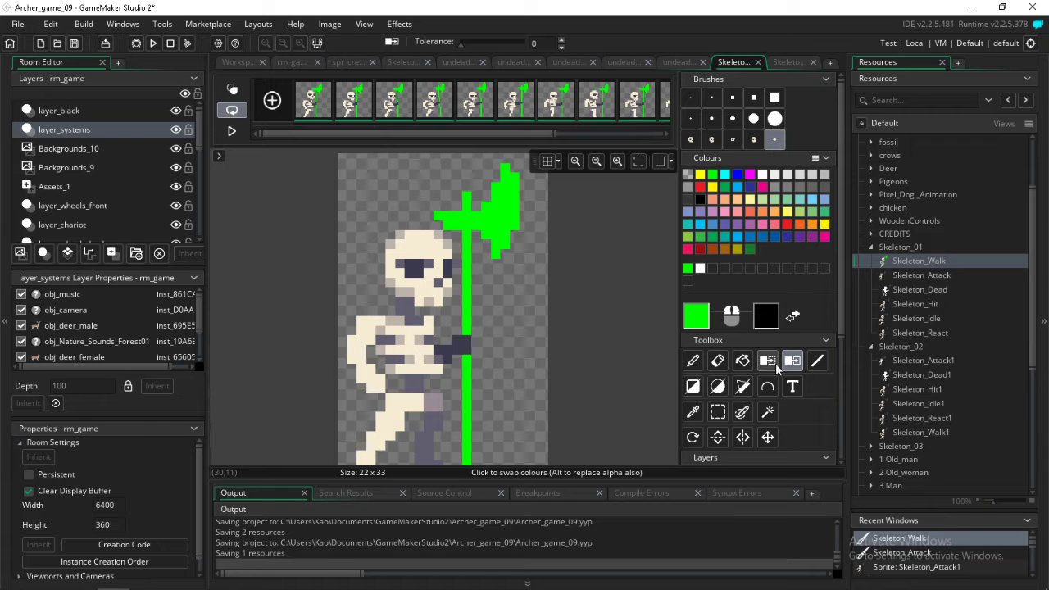
Remove the green axe colour from all Skeleton_Walk frames and play back the walk animation
{"action": "left_click", "coordinate": [767, 360]}
{"action": "left_click", "coordinate": [506, 217]}
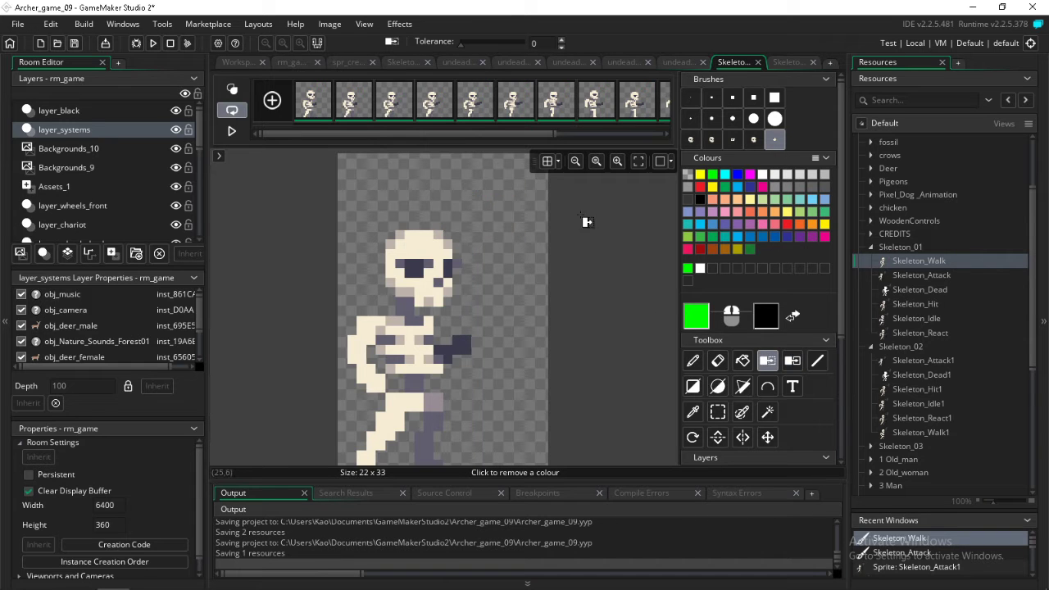
{"action": "left_click", "coordinate": [233, 132]}
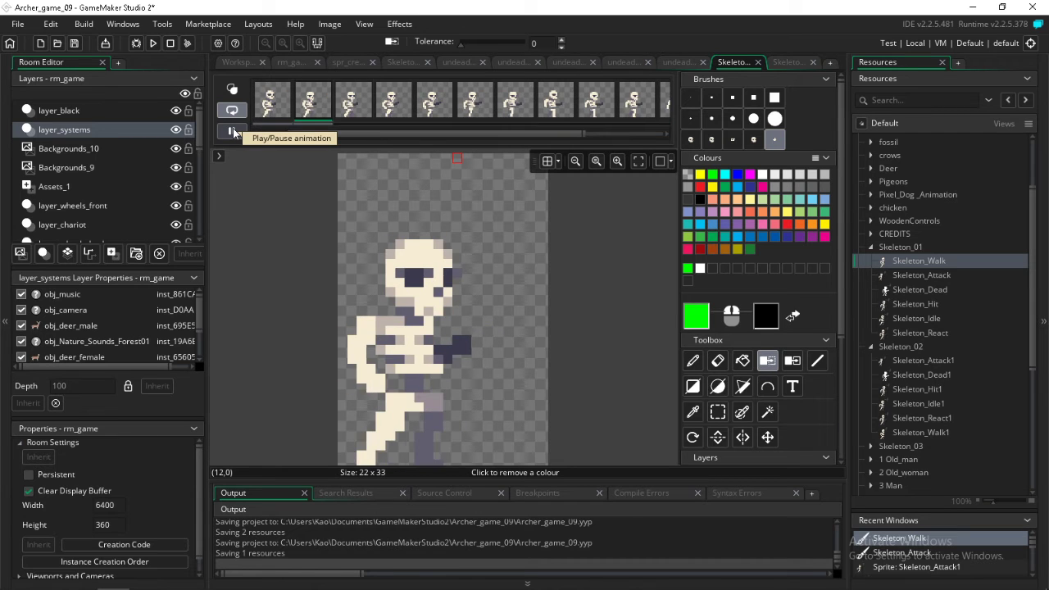
{"action": "left_click", "coordinate": [233, 132]}
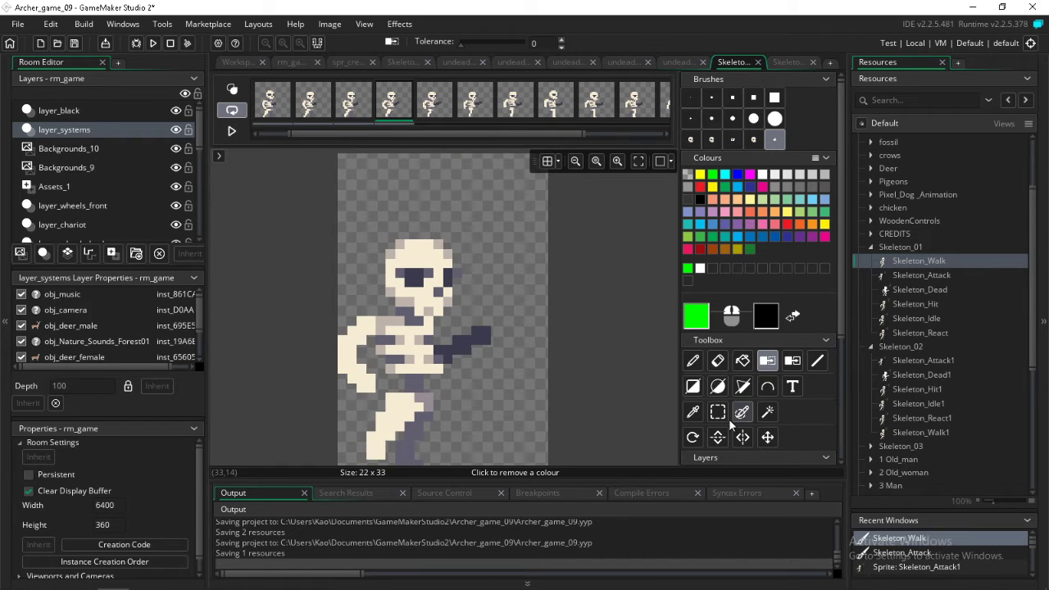
Examine the Skeleton_Walk sprite frame by frame, checking the skull and the forward arm without the axe
{"action": "key", "text": "Left"}
{"action": "key", "text": "Left"}
{"action": "key", "text": "Left"}
{"action": "key", "text": "Left"}
{"action": "key", "text": "Left"}
{"action": "key", "text": "Left"}
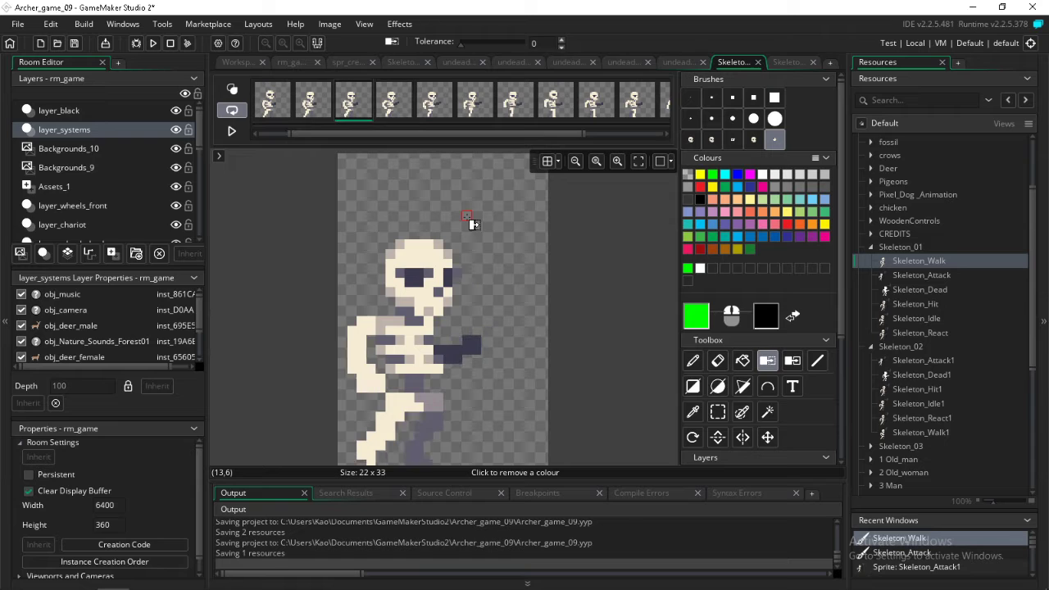
{"action": "key", "text": "Left"}
{"action": "key", "text": "Left"}
{"action": "key", "text": "Left"}
{"action": "key", "text": "Left"}
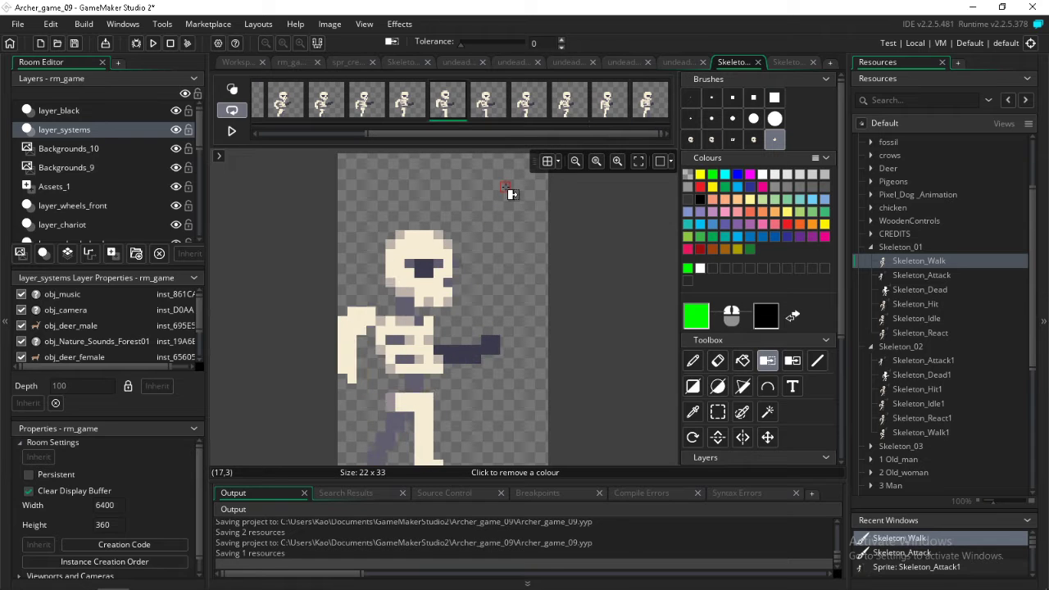
{"action": "key", "text": "Left"}
{"action": "key", "text": "Left"}
{"action": "key", "text": "Left"}
{"action": "key", "text": "Left"}
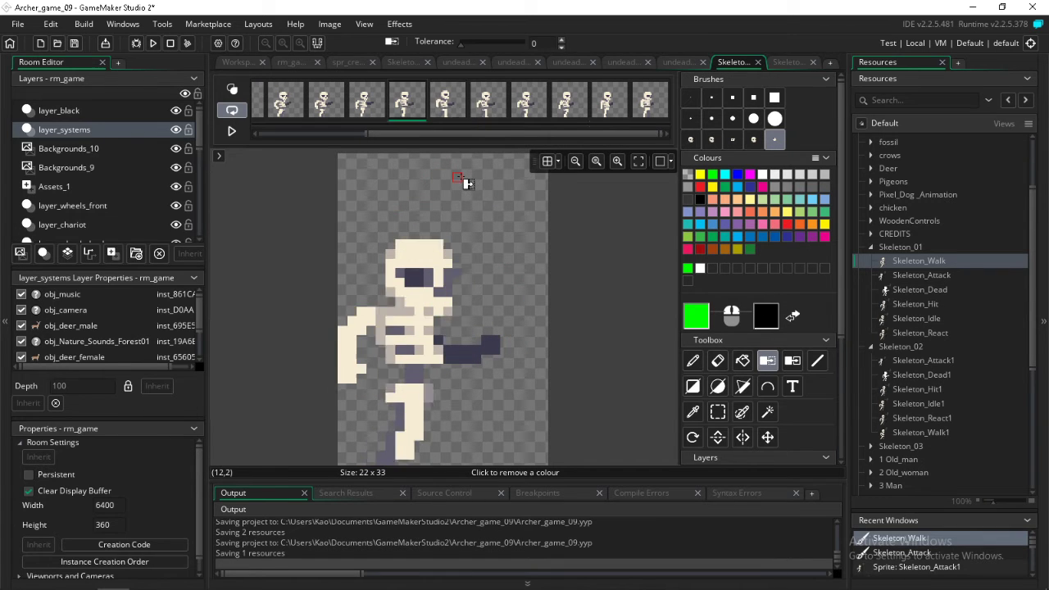
{"action": "key", "text": "Left"}
{"action": "key", "text": "Left"}
{"action": "key", "text": "Left"}
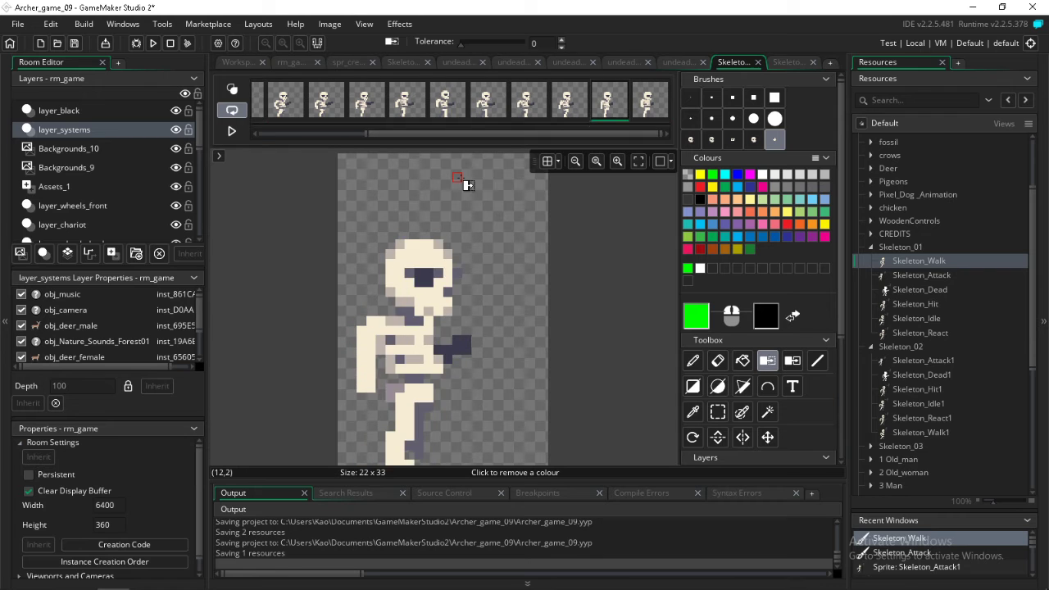
{"action": "key", "text": "Right"}
{"action": "key", "text": "Right"}
Move the skeleton's forward hand down about 2 pixels in the first and second frames of Skeleton_Walk
{"action": "left_click", "coordinate": [718, 412]}
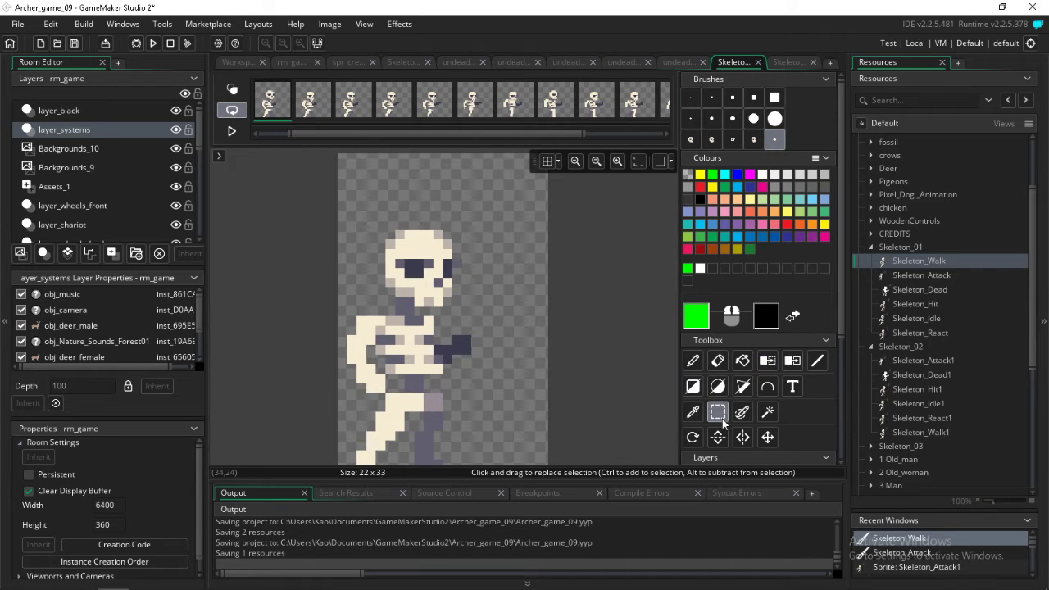
{"action": "mouse_move", "coordinate": [475, 343]}
{"action": "left_mouse_down"}
{"action": "mouse_move", "coordinate": [462, 346]}
{"action": "mouse_move", "coordinate": [467, 378]}
{"action": "left_mouse_up"}
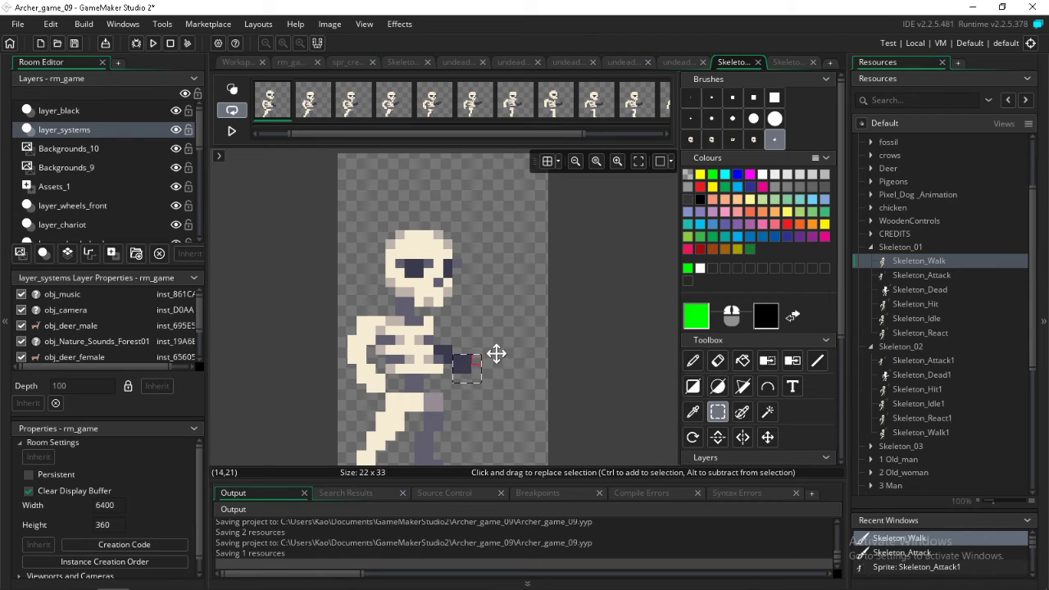
{"action": "key", "text": "Right"}
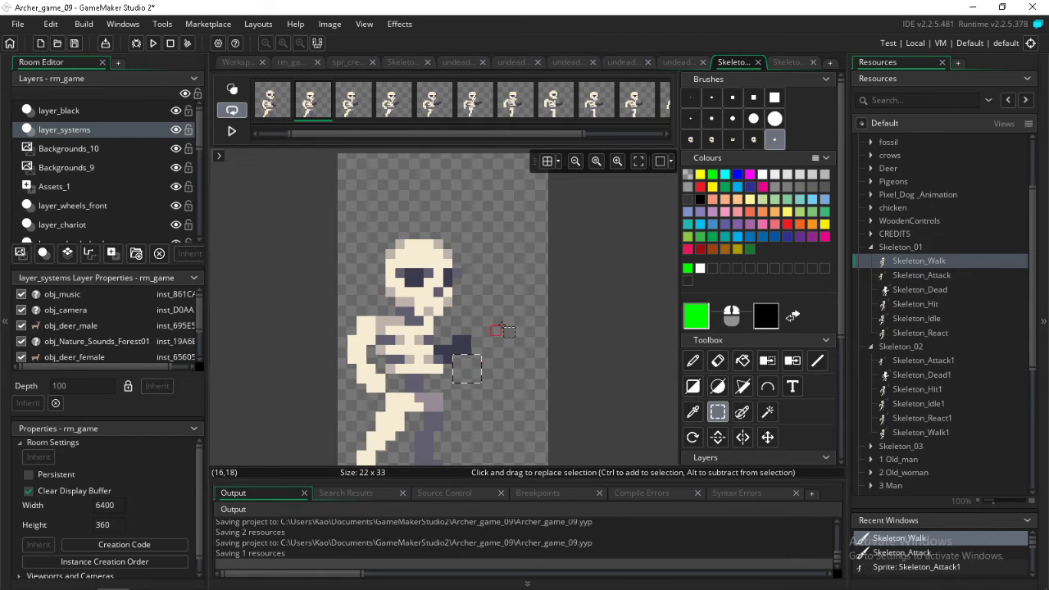
{"action": "mouse_move", "coordinate": [502, 322]}
{"action": "left_mouse_down"}
{"action": "mouse_move", "coordinate": [459, 377]}
{"action": "mouse_move", "coordinate": [467, 368]}
{"action": "left_mouse_up"}
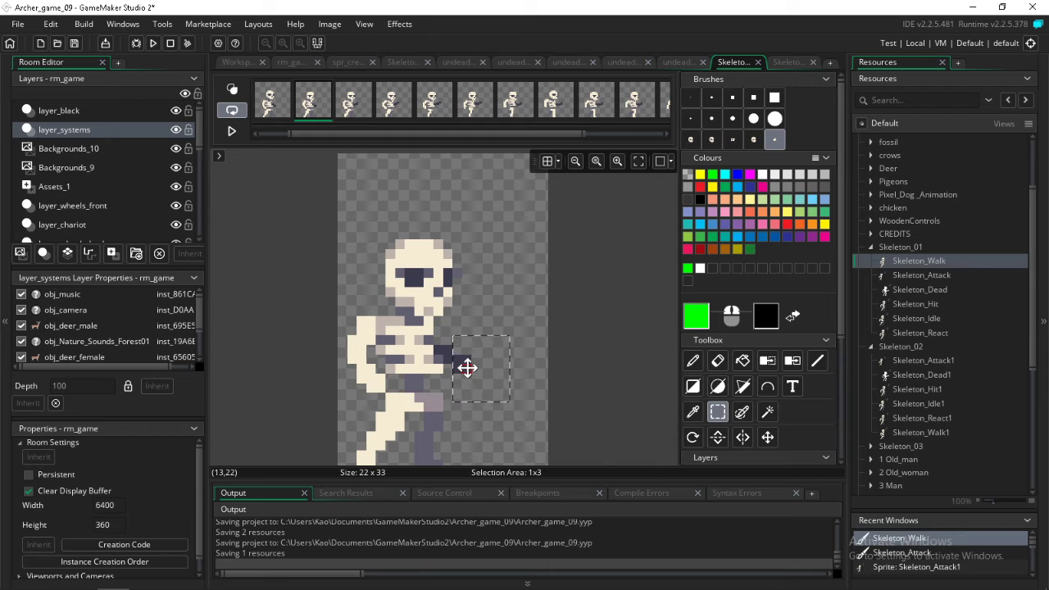
Lower the forward hand and forearm in the third frame of Skeleton_Walk
{"action": "key", "text": "Right"}
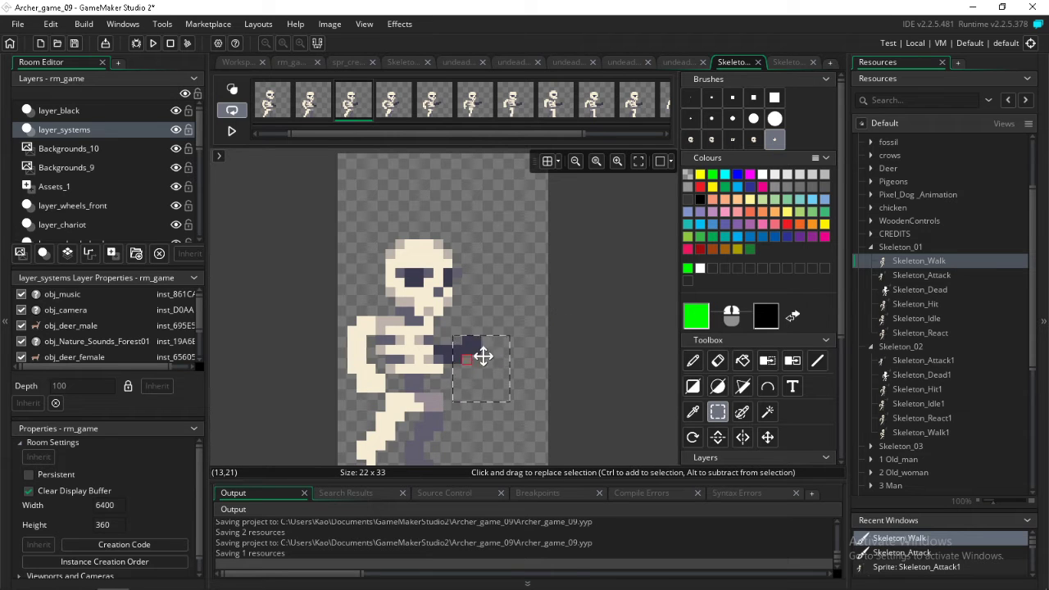
{"action": "left_click", "coordinate": [515, 350]}
{"action": "left_click_drag", "start_coordinate": [486, 345], "coordinate": [471, 371]}
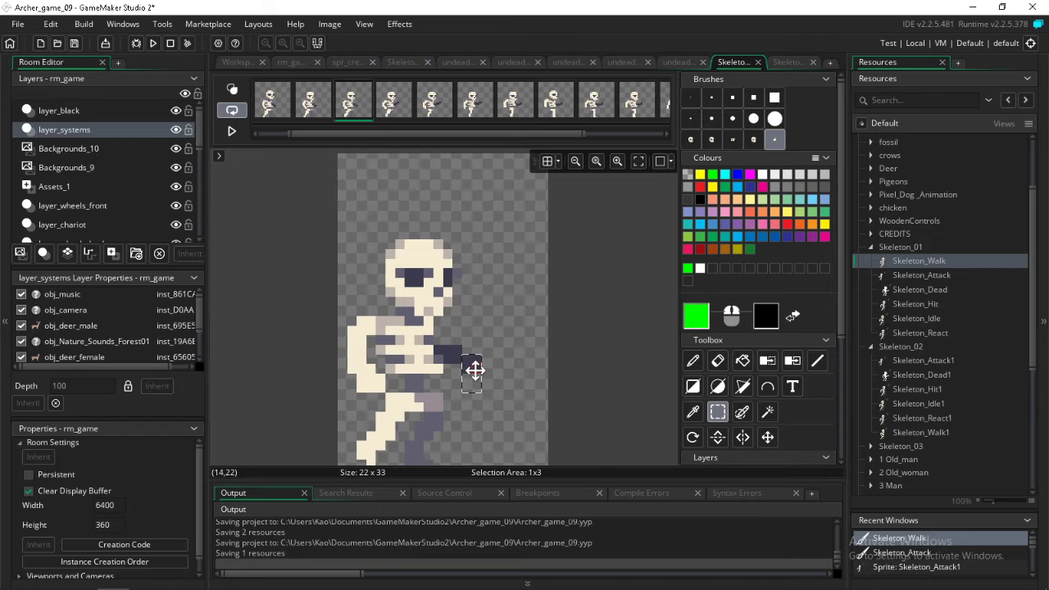
{"action": "left_click_drag", "start_coordinate": [509, 337], "coordinate": [465, 373]}
{"action": "key", "text": "Right"}
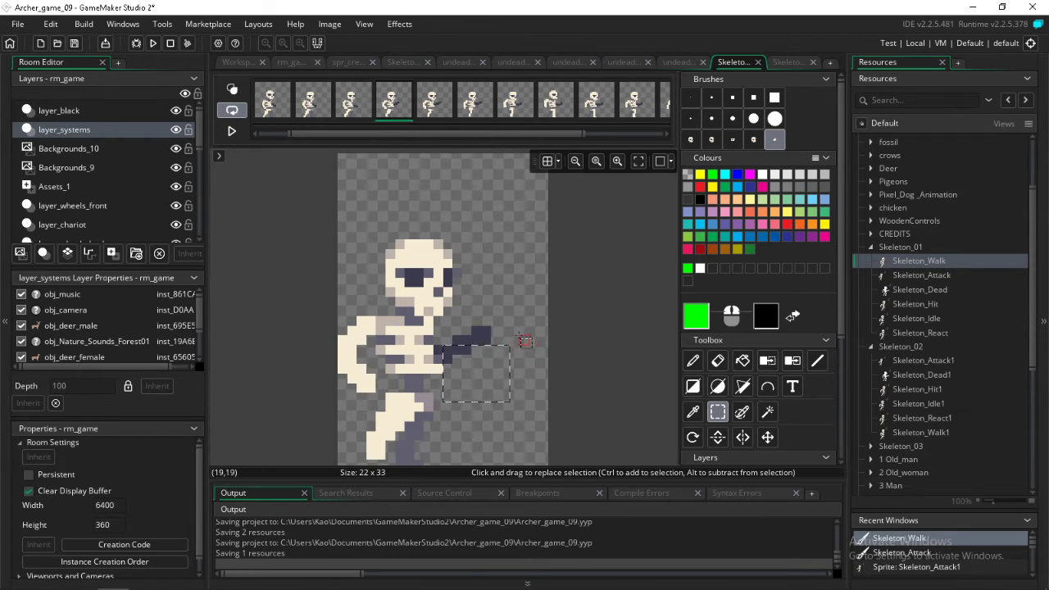
Lower the skeleton's forward forearm and hand in the fourth and fifth frames of Skeleton_Walk
{"action": "left_click", "coordinate": [468, 349]}
{"action": "left_click_drag", "start_coordinate": [461, 348], "coordinate": [467, 361]}
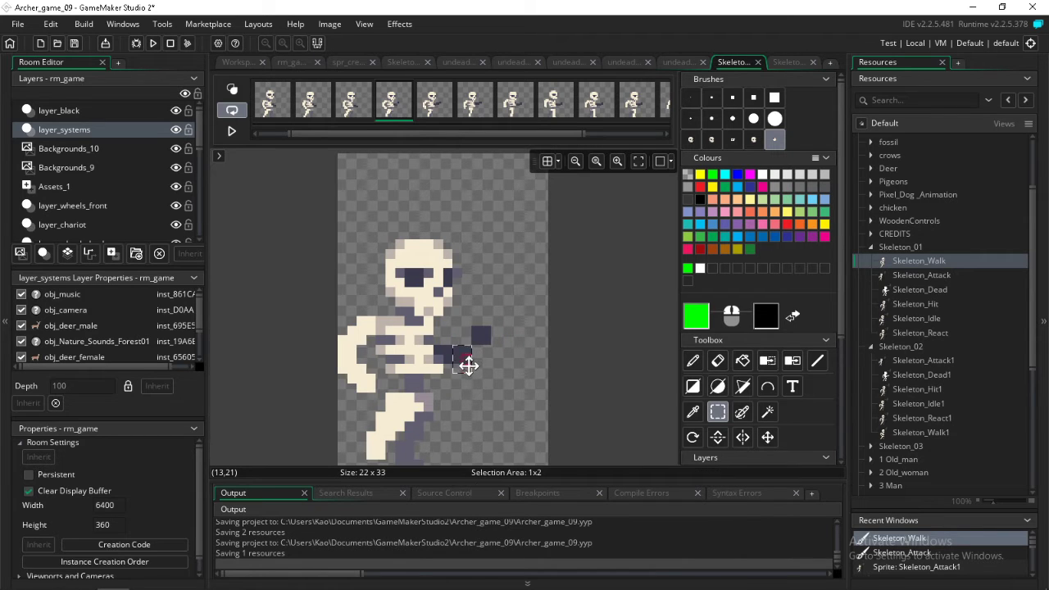
{"action": "mouse_move", "coordinate": [467, 365]}
{"action": "left_mouse_down"}
{"action": "mouse_move", "coordinate": [486, 349]}
{"action": "mouse_move", "coordinate": [483, 372]}
{"action": "left_mouse_up"}
{"action": "key", "text": "Right"}
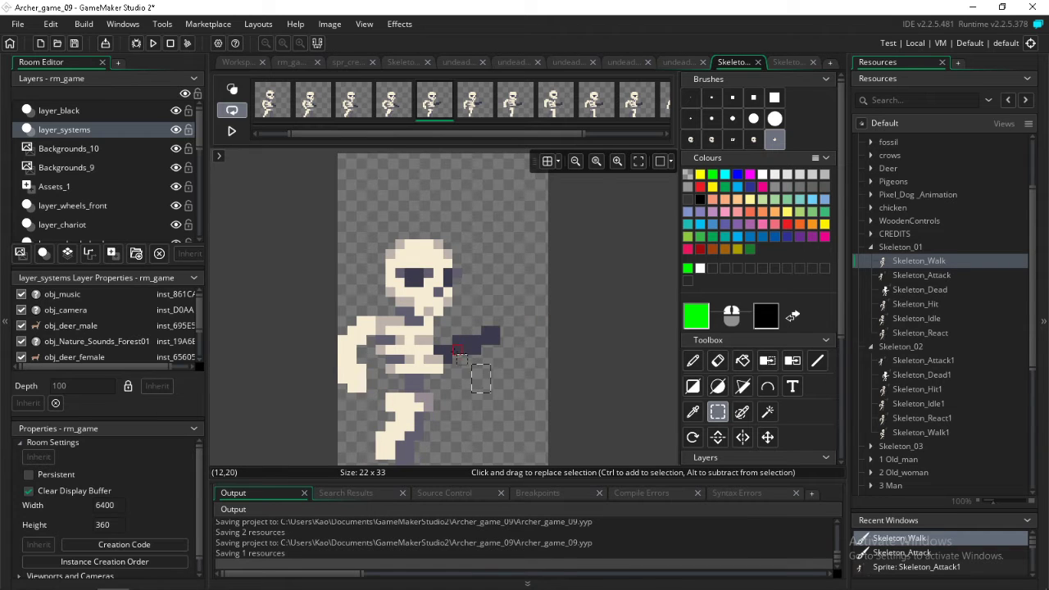
{"action": "left_click_drag", "start_coordinate": [457, 331], "coordinate": [489, 378]}
{"action": "key", "text": "Right"}
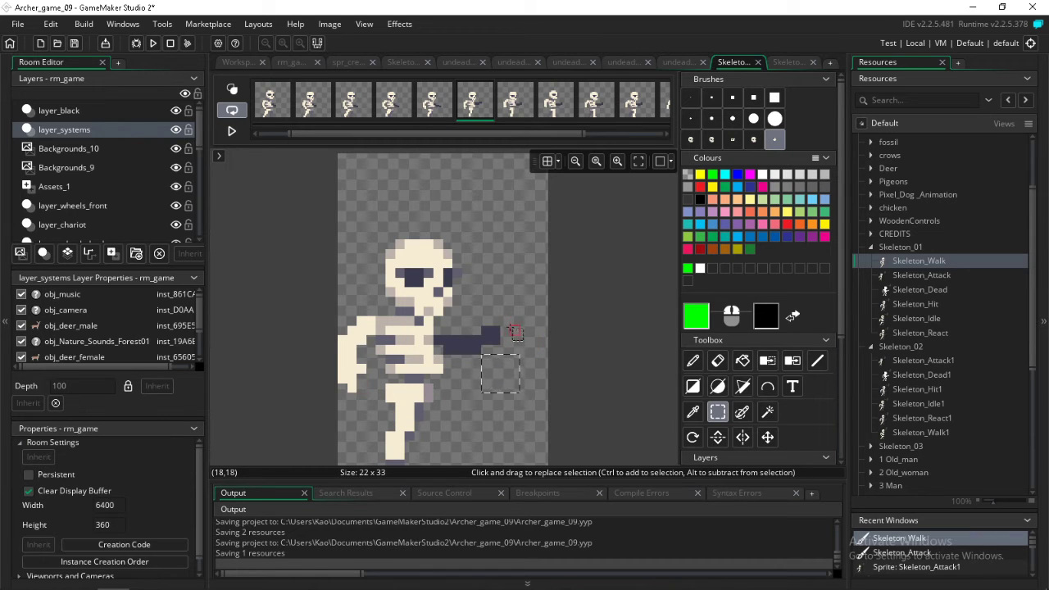
Lower the forward forearm and hand in the sixth and seventh frames of Skeleton_Walk
{"action": "left_click_drag", "start_coordinate": [512, 330], "coordinate": [469, 361]}
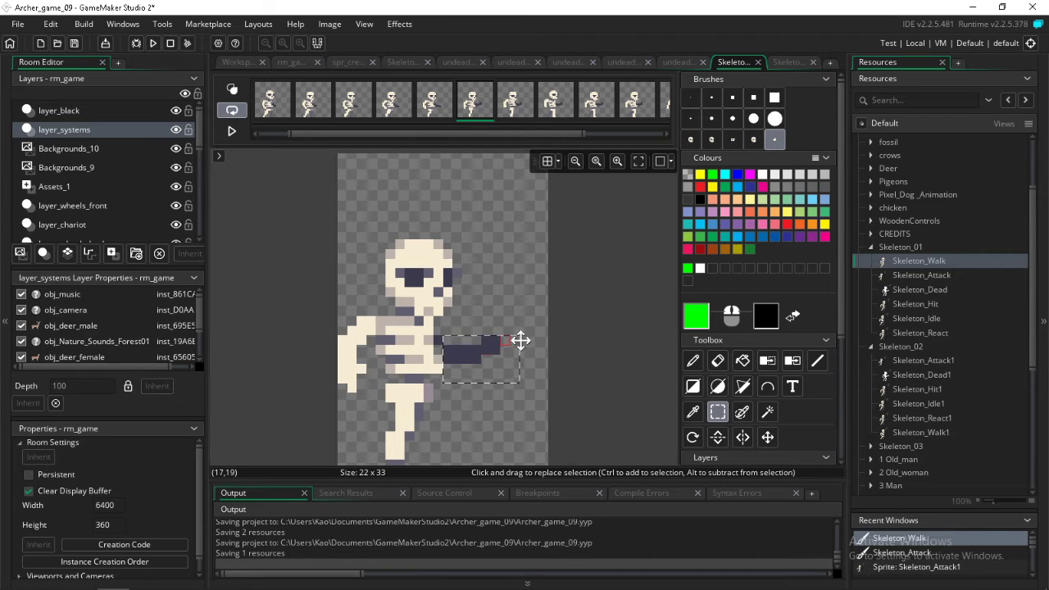
{"action": "left_click_drag", "start_coordinate": [525, 332], "coordinate": [490, 361]}
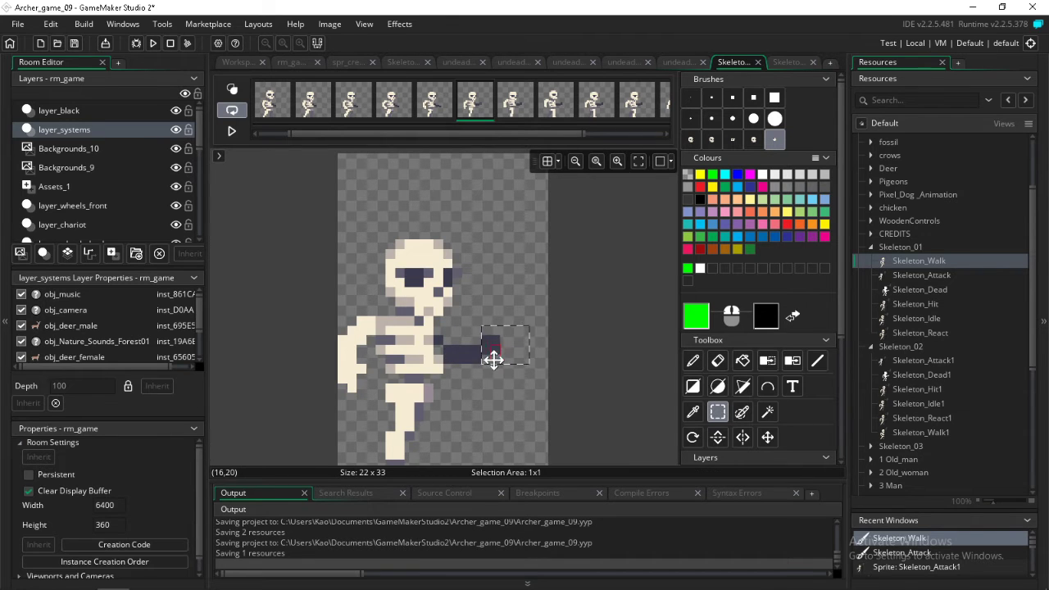
{"action": "key", "text": "Right"}
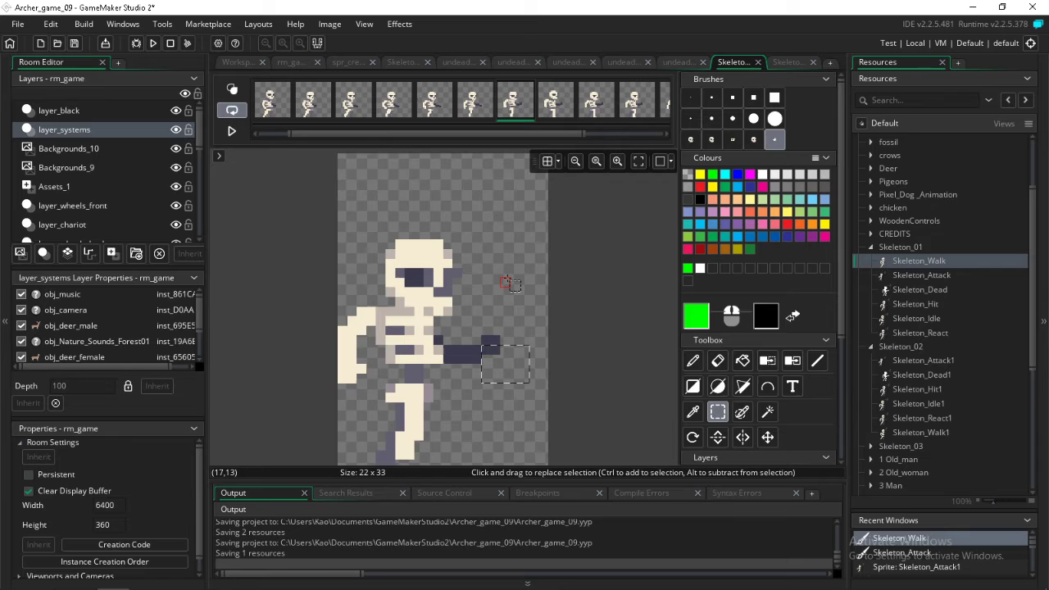
{"action": "left_click_drag", "start_coordinate": [516, 318], "coordinate": [497, 355]}
{"action": "left_click", "coordinate": [502, 354]}
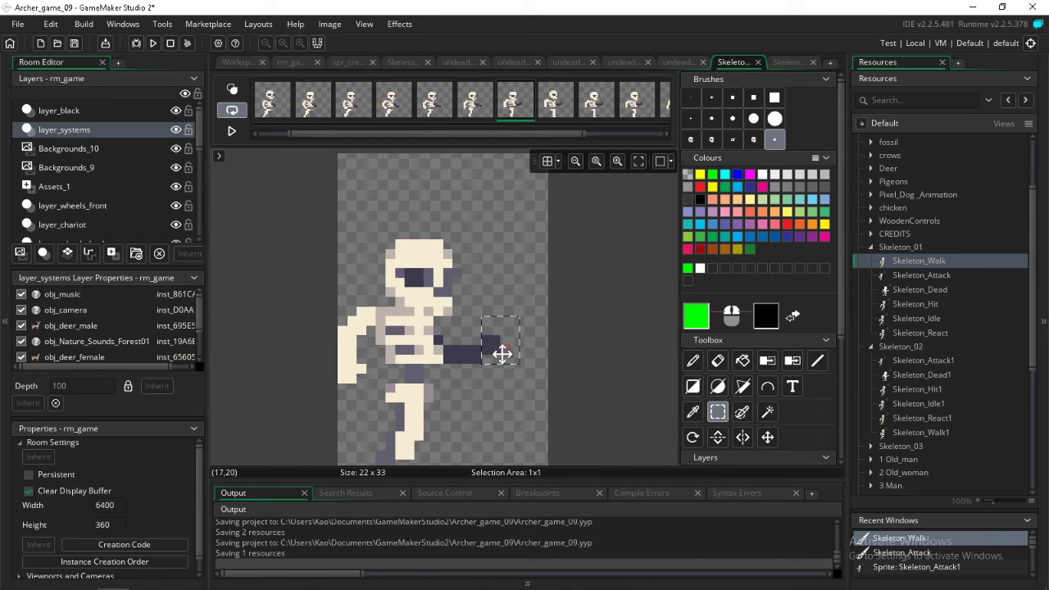
{"action": "key", "text": "Right"}
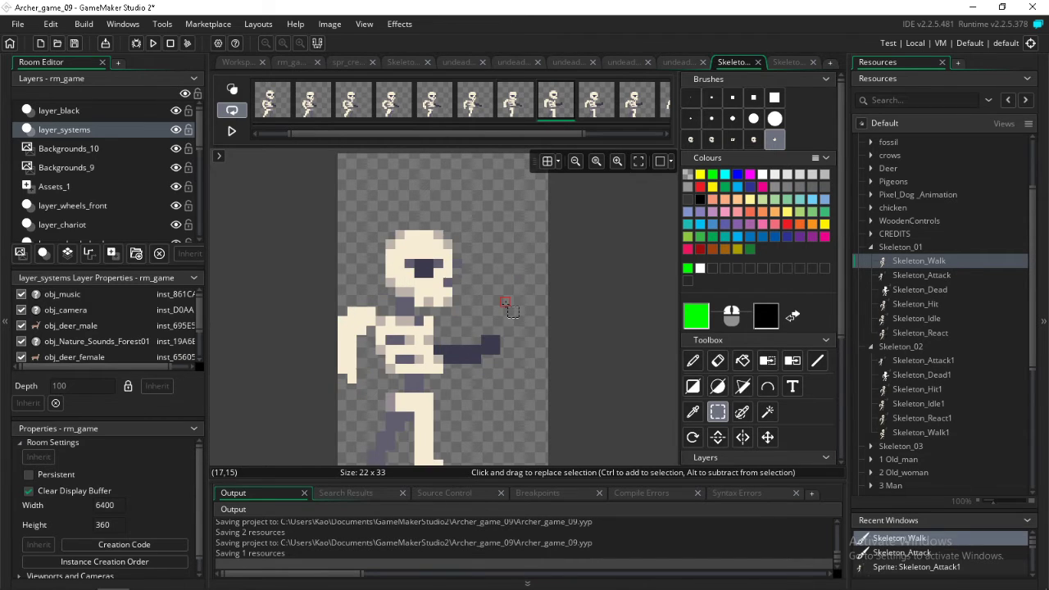
Lower the skeleton's forward hand in the eighth to eleventh frames of Skeleton_Walk
{"action": "left_click_drag", "start_coordinate": [517, 336], "coordinate": [468, 374]}
{"action": "key", "text": "Right"}
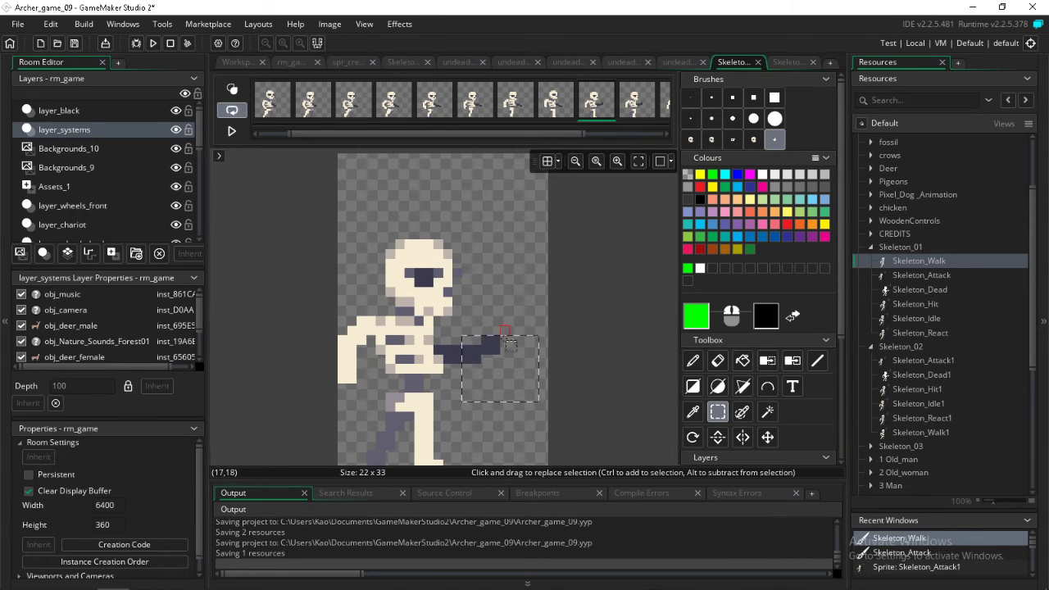
{"action": "left_click_drag", "start_coordinate": [508, 342], "coordinate": [495, 378]}
{"action": "key", "text": "Right"}
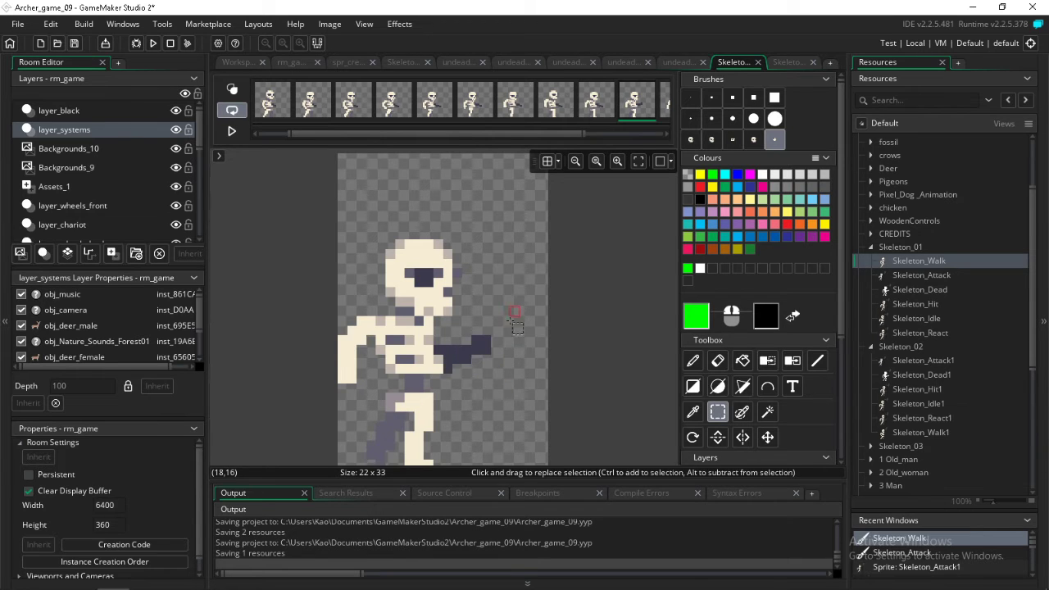
{"action": "mouse_move", "coordinate": [509, 336]}
{"action": "left_mouse_down"}
{"action": "mouse_move", "coordinate": [472, 365]}
{"action": "mouse_move", "coordinate": [484, 365]}
{"action": "left_mouse_up"}
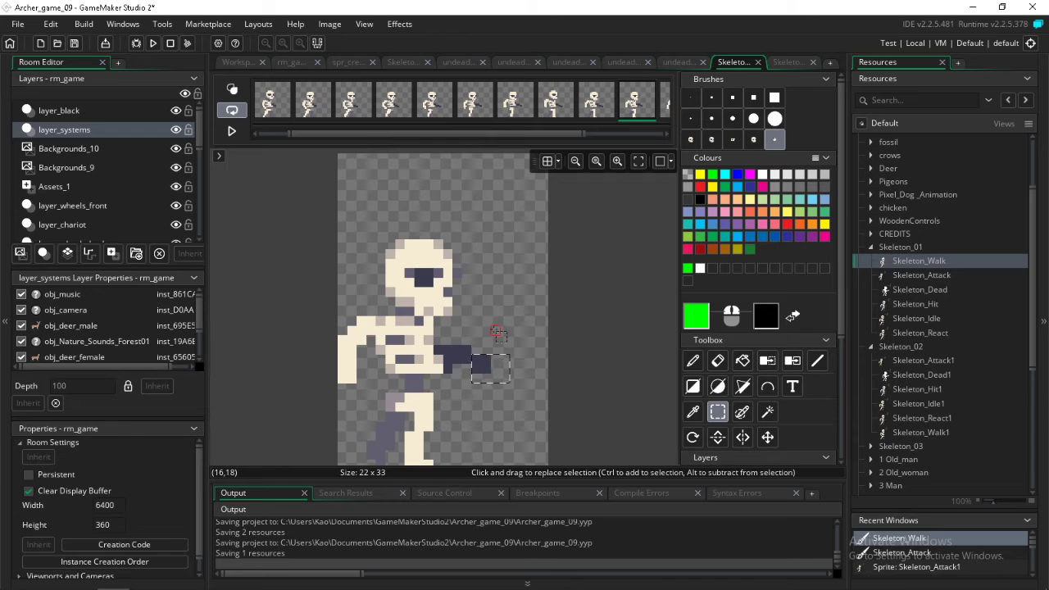
{"action": "left_click", "coordinate": [495, 325]}
{"action": "key", "text": "Right"}
{"action": "mouse_move", "coordinate": [488, 327]}
{"action": "left_mouse_down"}
{"action": "mouse_move", "coordinate": [470, 357]}
{"action": "mouse_move", "coordinate": [476, 368]}
{"action": "left_mouse_up"}
Step through the Skeleton_Walk frames and play back the animation to check the lowered forward arm
{"action": "key", "text": "Right"}
{"action": "key", "text": "Right"}
{"action": "key", "text": "Right"}
{"action": "key", "text": "Right"}
{"action": "key", "text": "Right"}
{"action": "key", "text": "Right"}
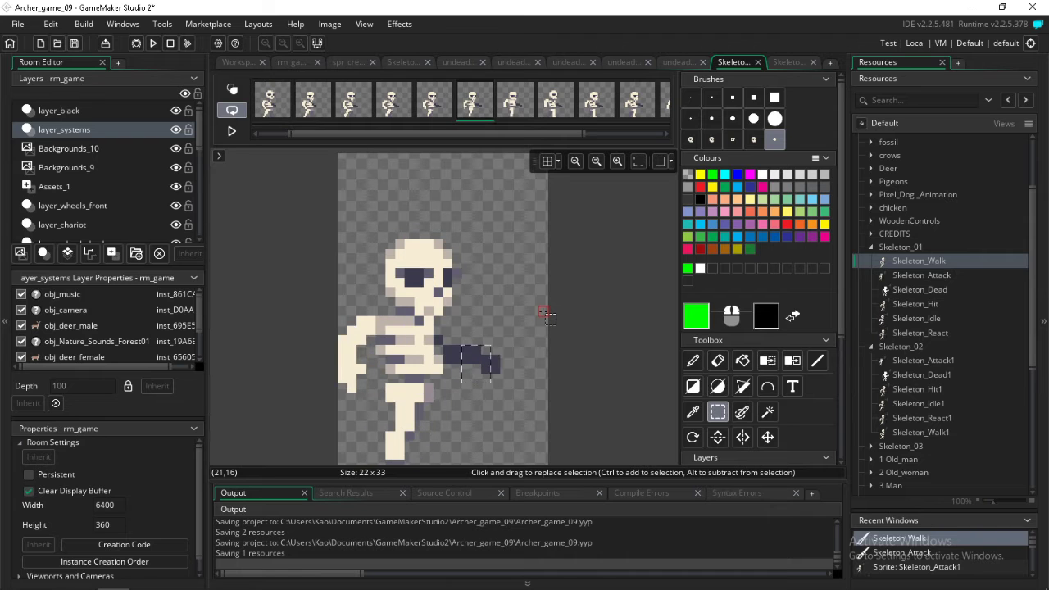
{"action": "key", "text": "space"}
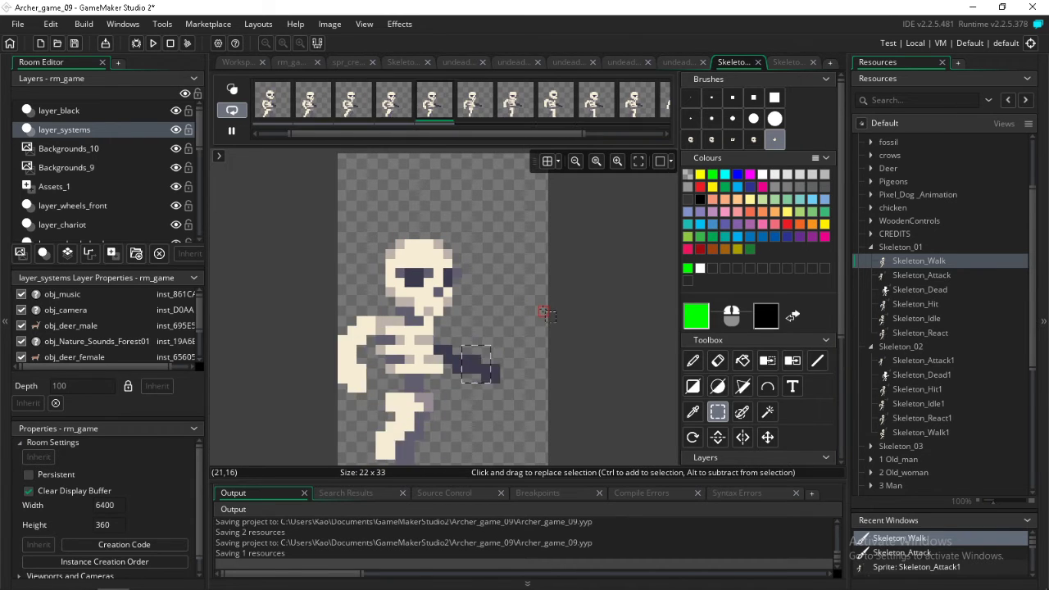
{"action": "key", "text": "space"}
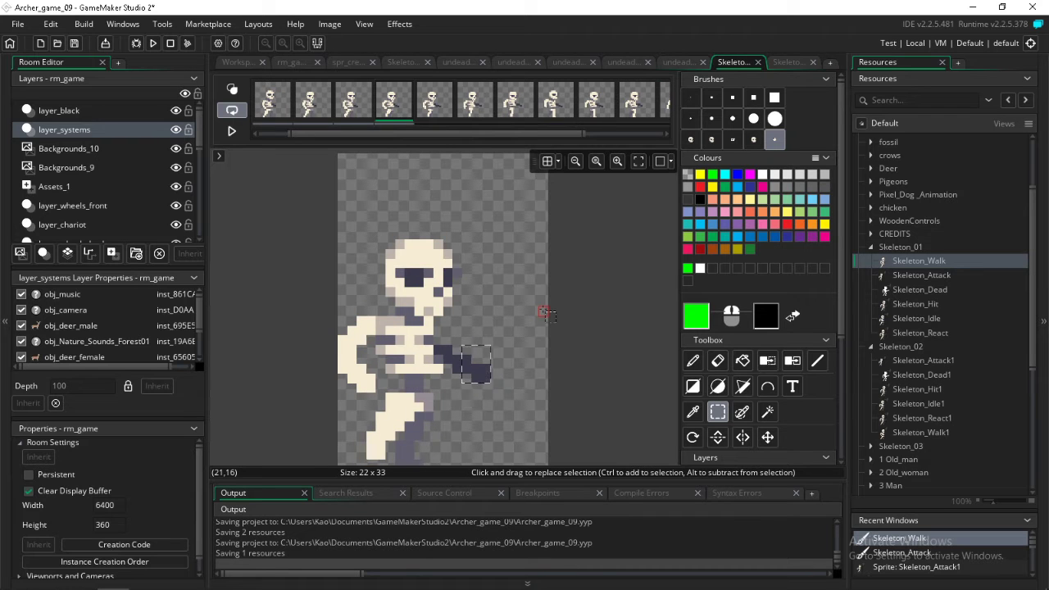
Shorten the forward arm by erasing its outer end with a square size 7 brush from the fifth Skeleton_Walk frame onward
{"action": "key", "text": "Right"}
{"action": "left_click", "coordinate": [504, 363]}
{"action": "left_click_drag", "start_coordinate": [526, 358], "coordinate": [485, 385]}
{"action": "left_click", "coordinate": [626, 320]}
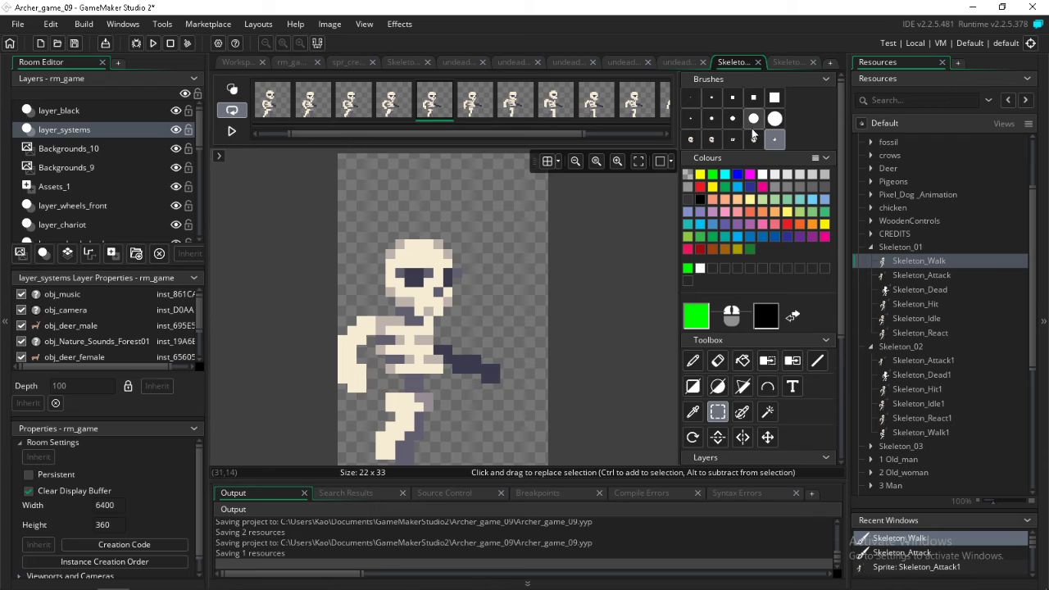
{"action": "left_click", "coordinate": [753, 97]}
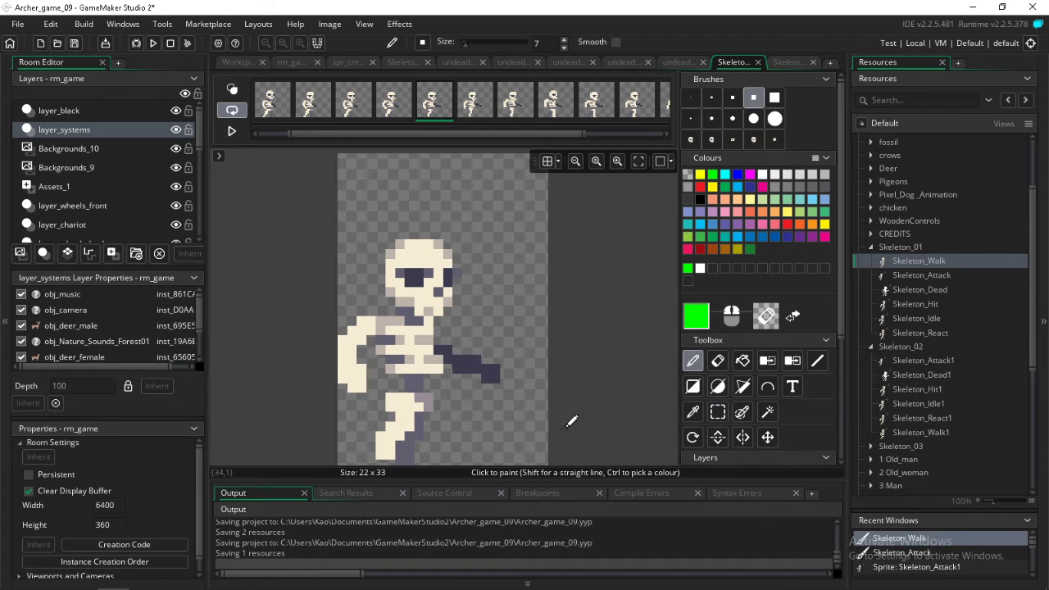
{"action": "left_click", "coordinate": [583, 331]}
{"action": "right_click", "coordinate": [516, 386]}
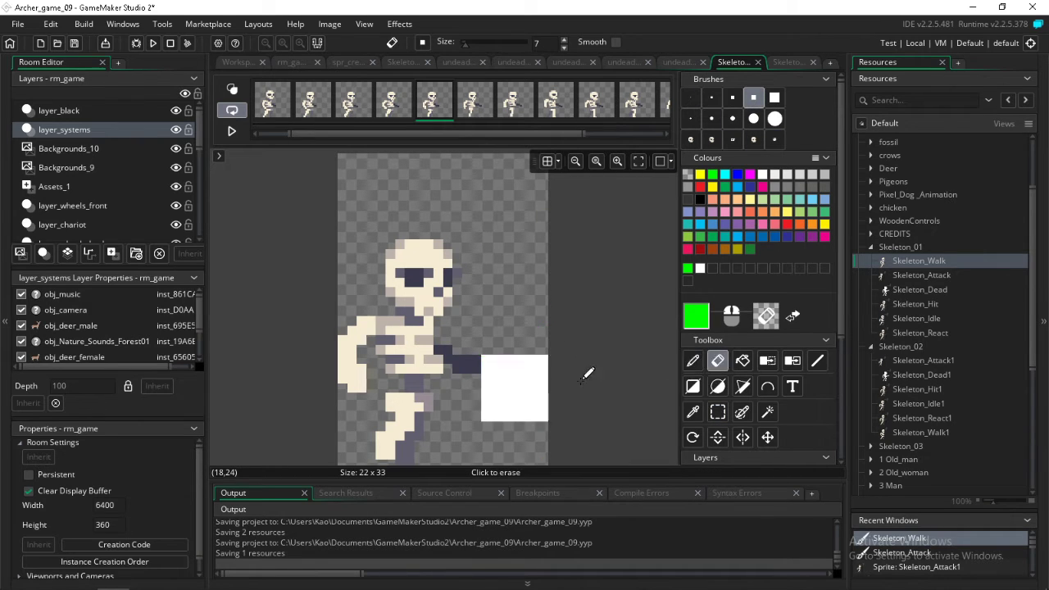
{"action": "key", "text": "Right"}
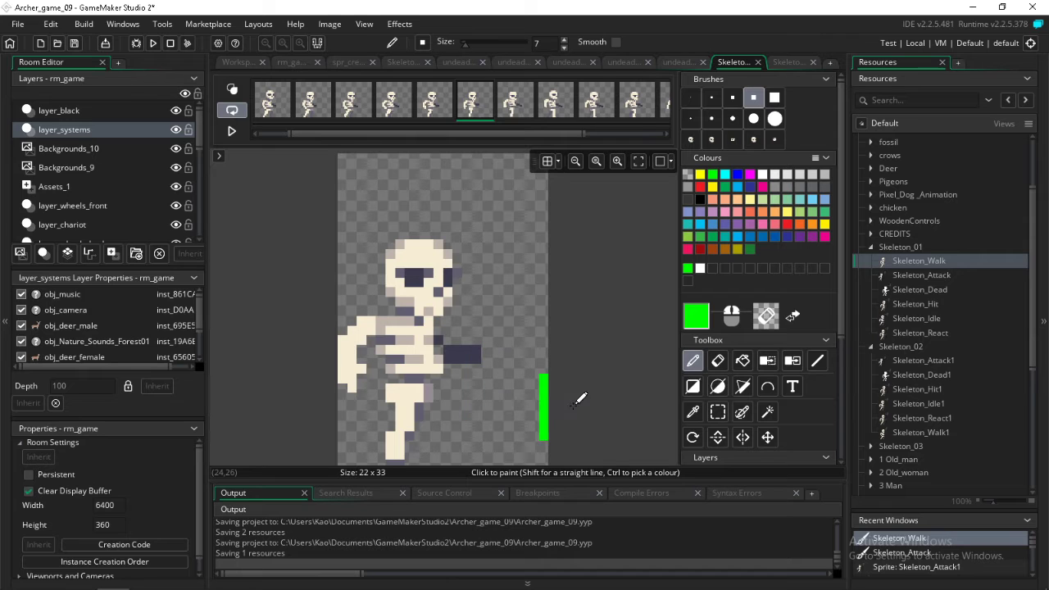
{"action": "key", "text": "Right"}
{"action": "key", "text": "Right"}
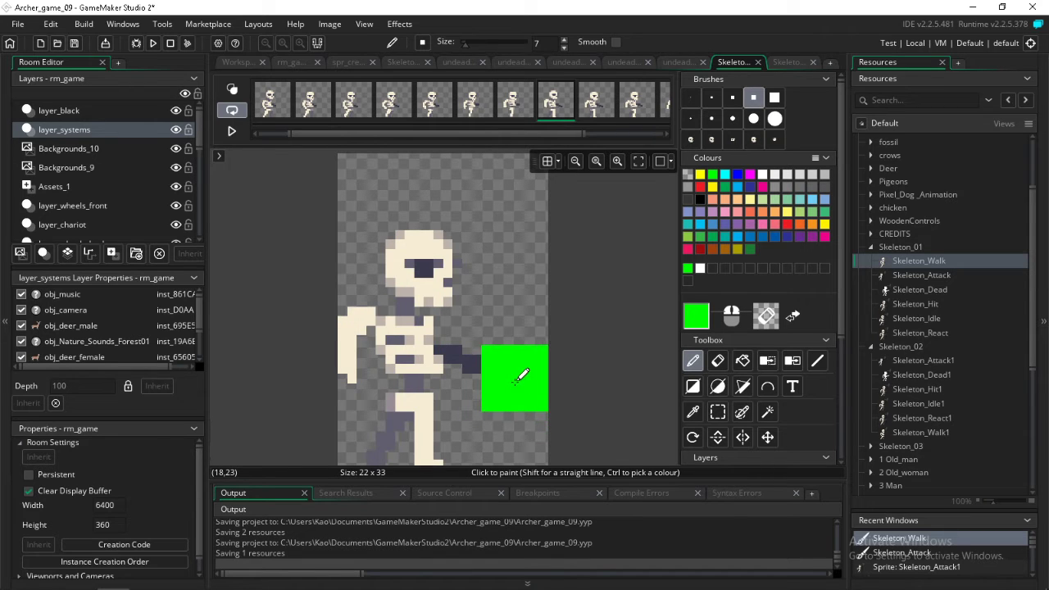
{"action": "key", "text": "Right"}
{"action": "key", "text": "Right"}
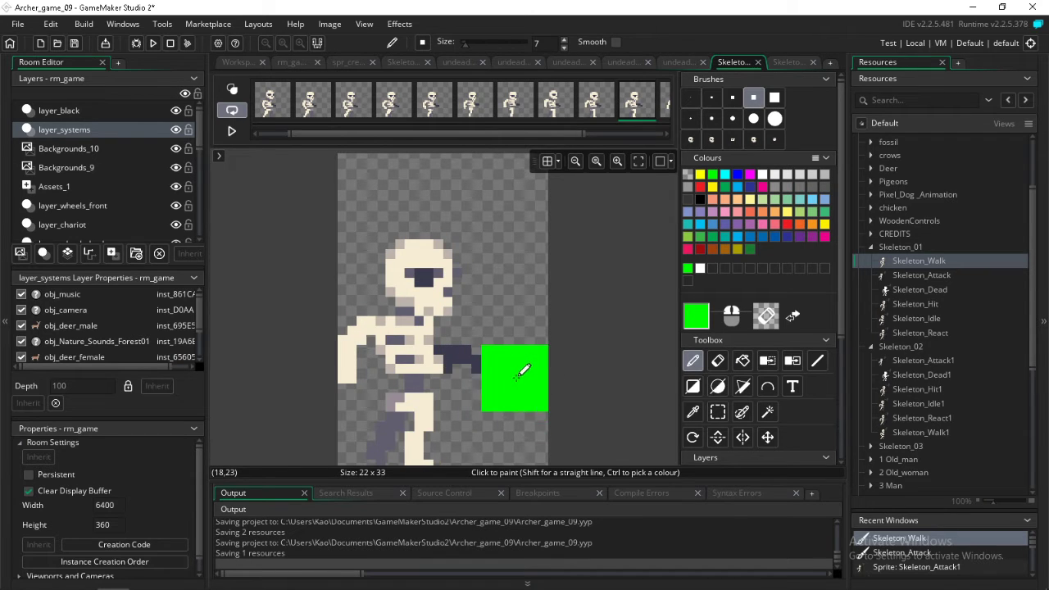
{"action": "key", "text": "Right"}
{"action": "key", "text": "Right"}
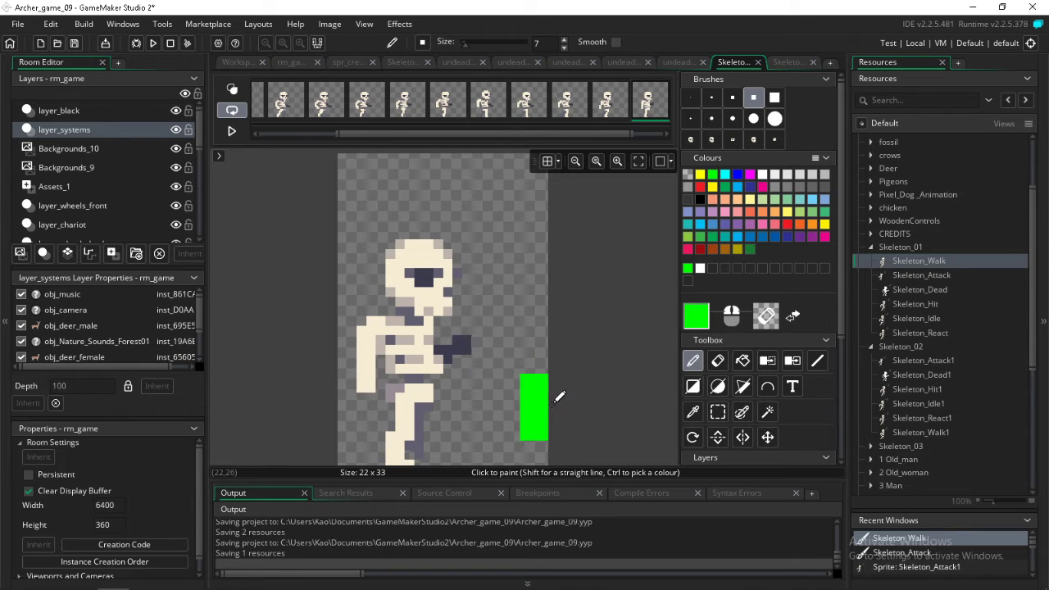
Play back the walk animation and examine the shortened forward arm frame by frame up to the final frames
{"action": "key", "text": "Return"}
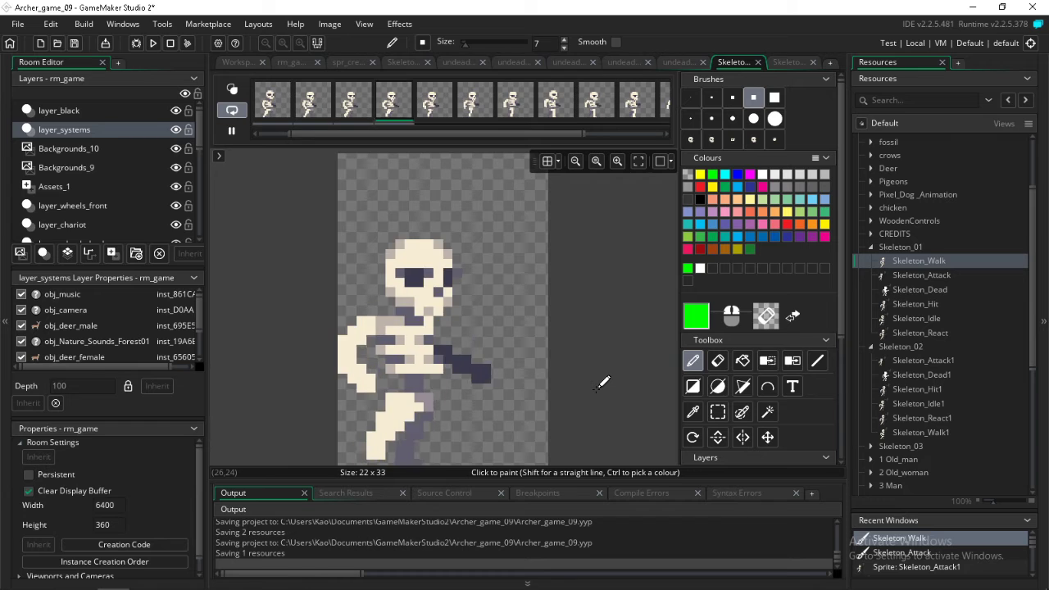
{"action": "key", "text": "Return"}
{"action": "key", "text": "Right"}
{"action": "key", "text": "Right"}
{"action": "key", "text": "Right"}
{"action": "key", "text": "Right"}
{"action": "key", "text": "Right"}
{"action": "key", "text": "Right"}
{"action": "key", "text": "Right"}
{"action": "key", "text": "Right"}
{"action": "key", "text": "Right"}
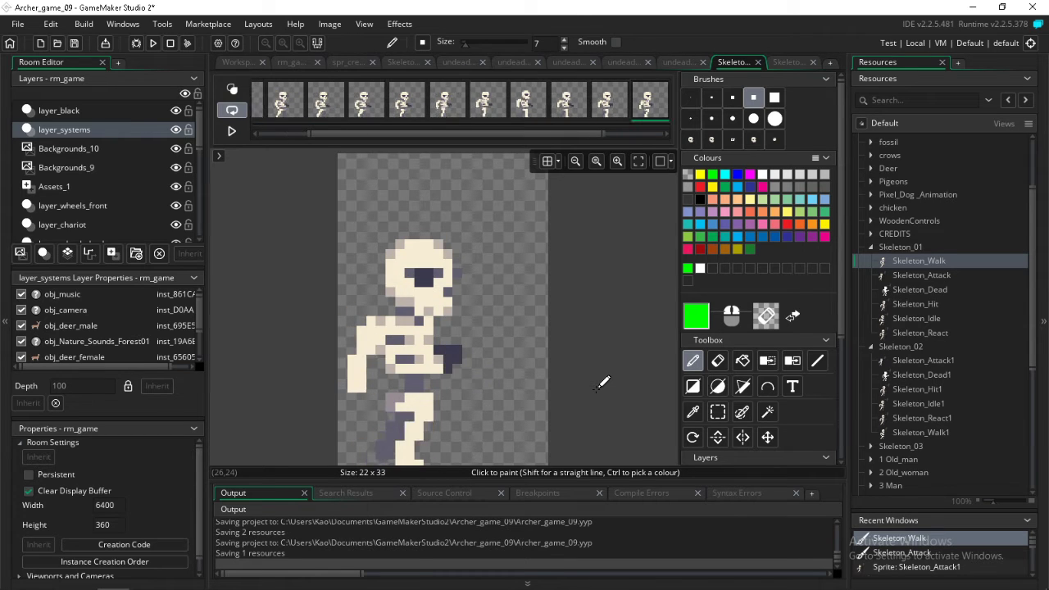
Move the forward hand down in the last two frames of Skeleton_Walk using a rectangular selection
{"action": "left_click", "coordinate": [718, 411]}
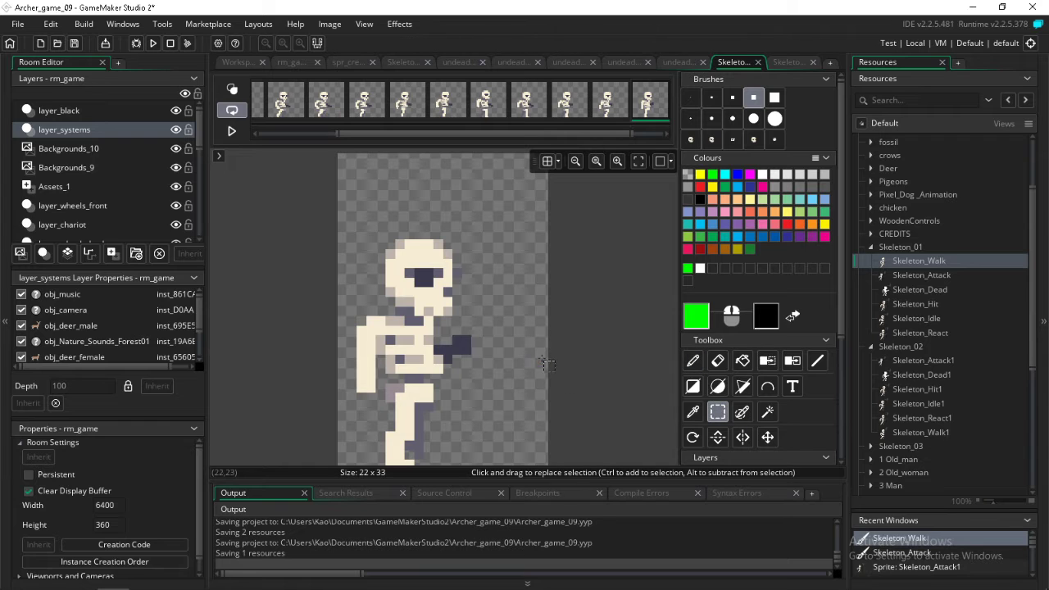
{"action": "left_click_drag", "start_coordinate": [545, 337], "coordinate": [463, 376]}
{"action": "key", "text": "Right"}
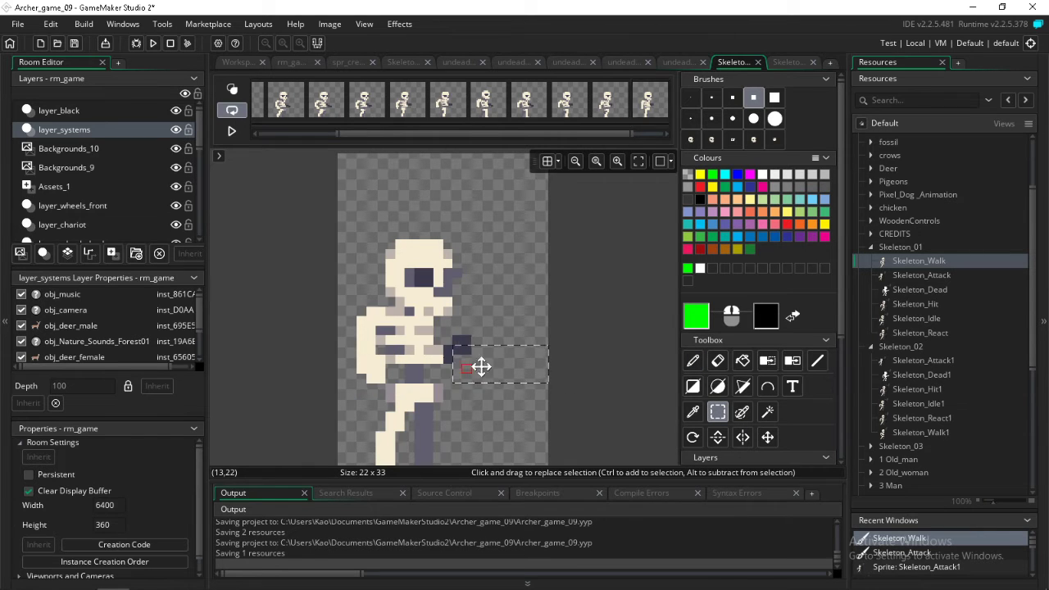
{"action": "left_click", "coordinate": [533, 321]}
{"action": "mouse_move", "coordinate": [497, 337]}
{"action": "left_mouse_down"}
{"action": "mouse_move", "coordinate": [457, 360]}
{"action": "mouse_move", "coordinate": [475, 363]}
{"action": "left_mouse_up"}
{"action": "key", "text": "Right"}
{"action": "key", "text": "Right"}
{"action": "key", "text": "Right"}
Play back the finished Skeleton_Walk animation and save the project
{"action": "key", "text": "space"}
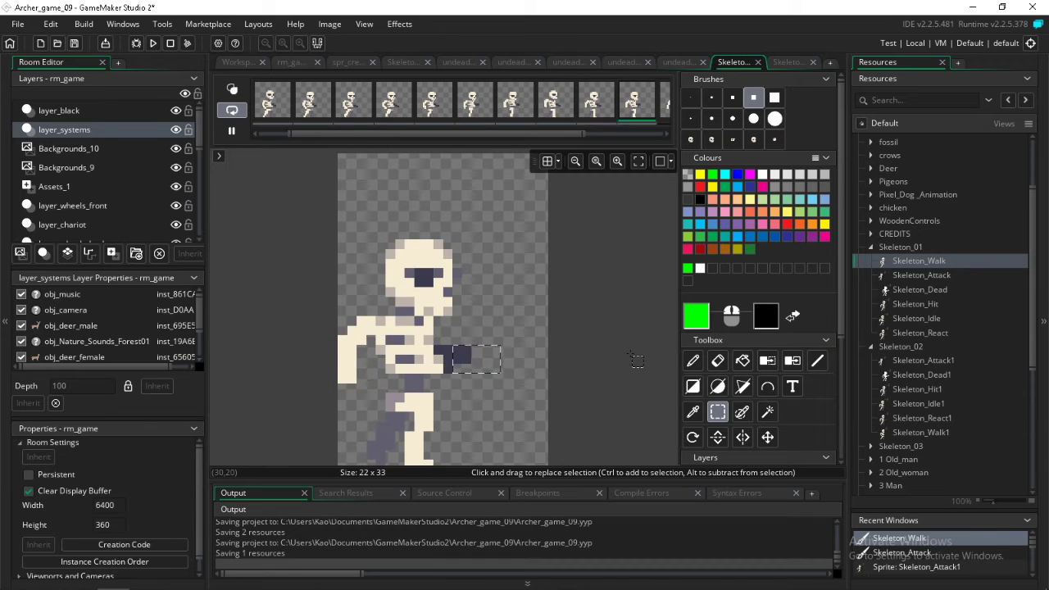
{"action": "key", "text": "space"}
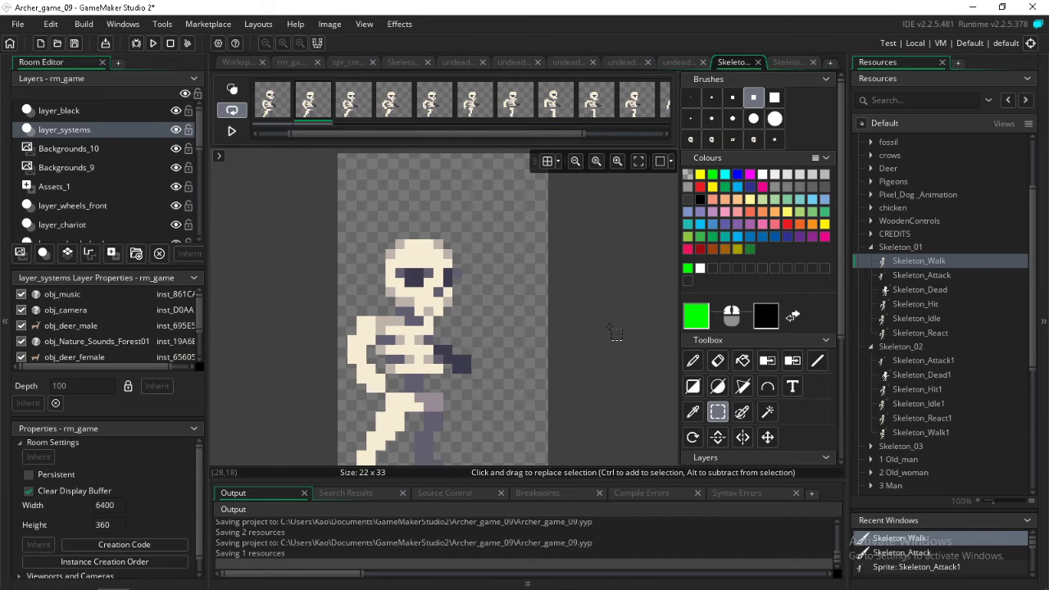
{"action": "left_click", "coordinate": [73, 42]}
Open Skeleton_Attack in the image editor and select all of its frames
{"action": "double_click", "coordinate": [907, 276]}
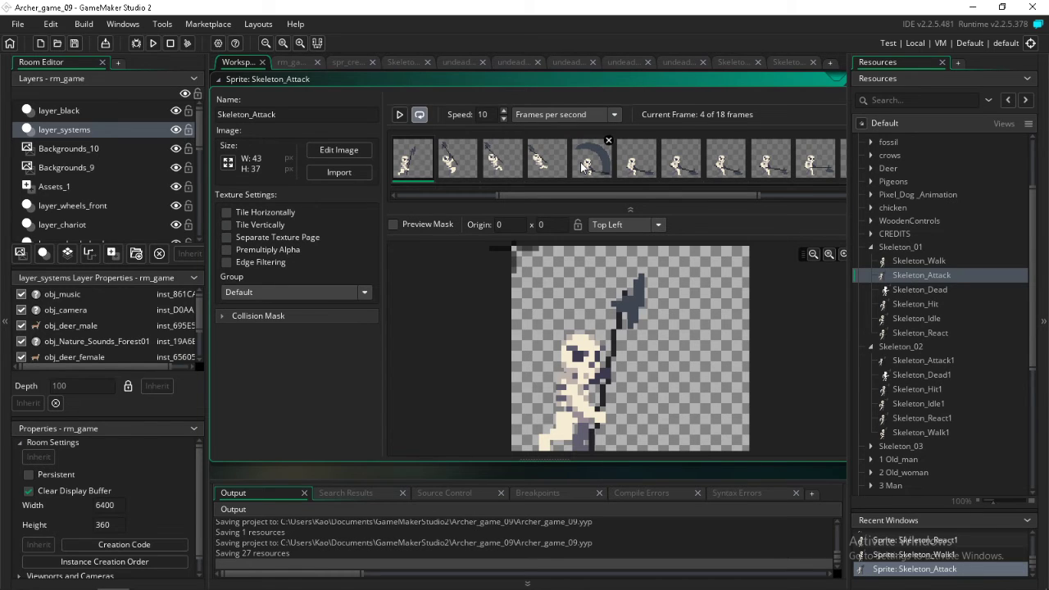
{"action": "double_click", "coordinate": [419, 166]}
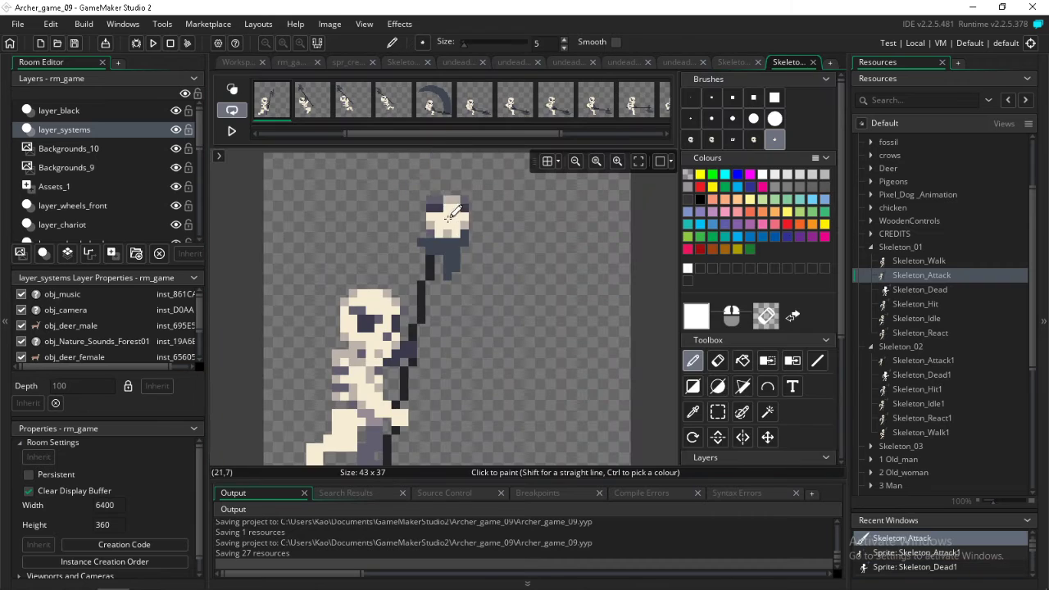
{"action": "left_click", "coordinate": [308, 110]}
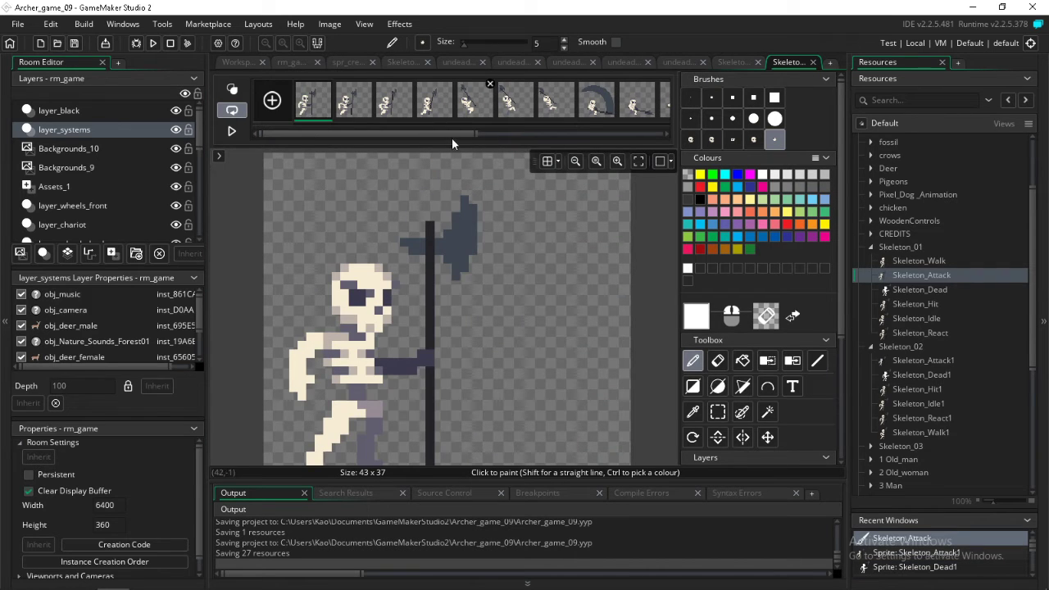
{"action": "left_click_drag", "start_coordinate": [451, 138], "coordinate": [643, 134]}
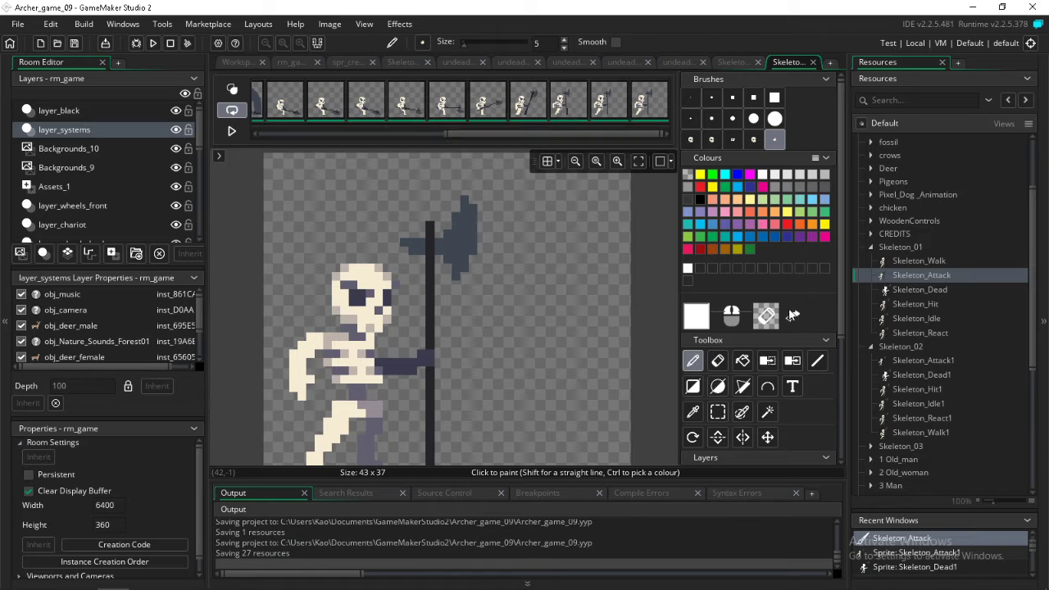
Recolour the axe blade and shaft green across all Skeleton_Attack frames and remove that green
{"action": "left_click", "coordinate": [792, 360]}
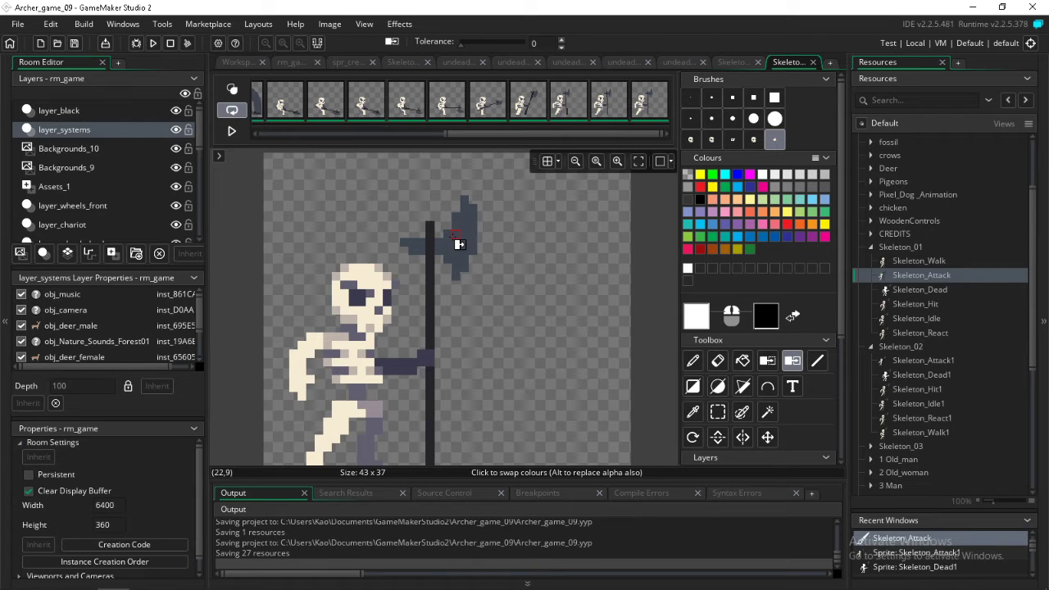
{"action": "left_click", "coordinate": [457, 238]}
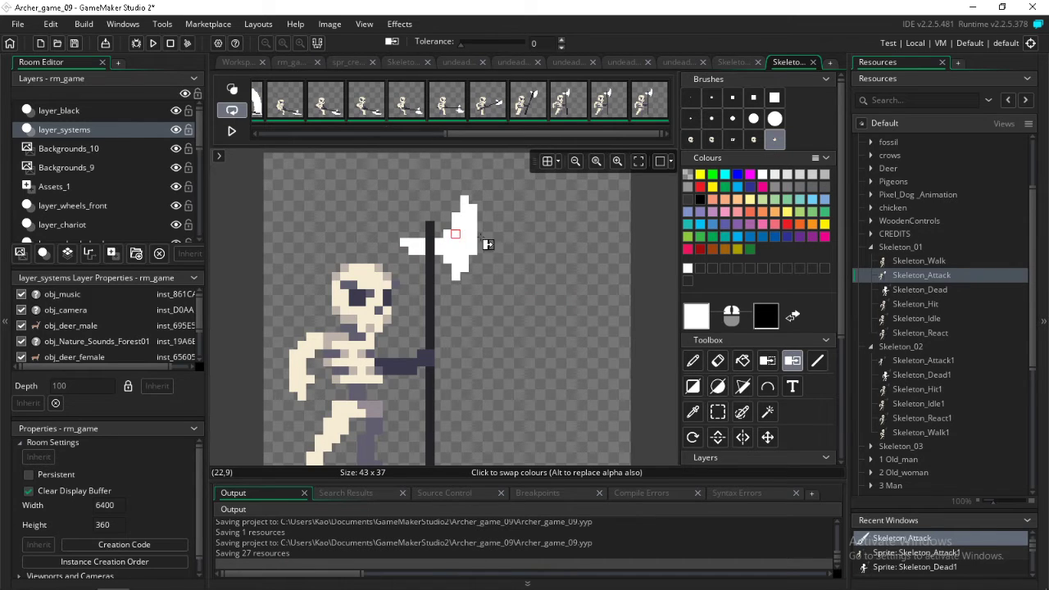
{"action": "left_click", "coordinate": [712, 175]}
{"action": "left_click", "coordinate": [472, 236]}
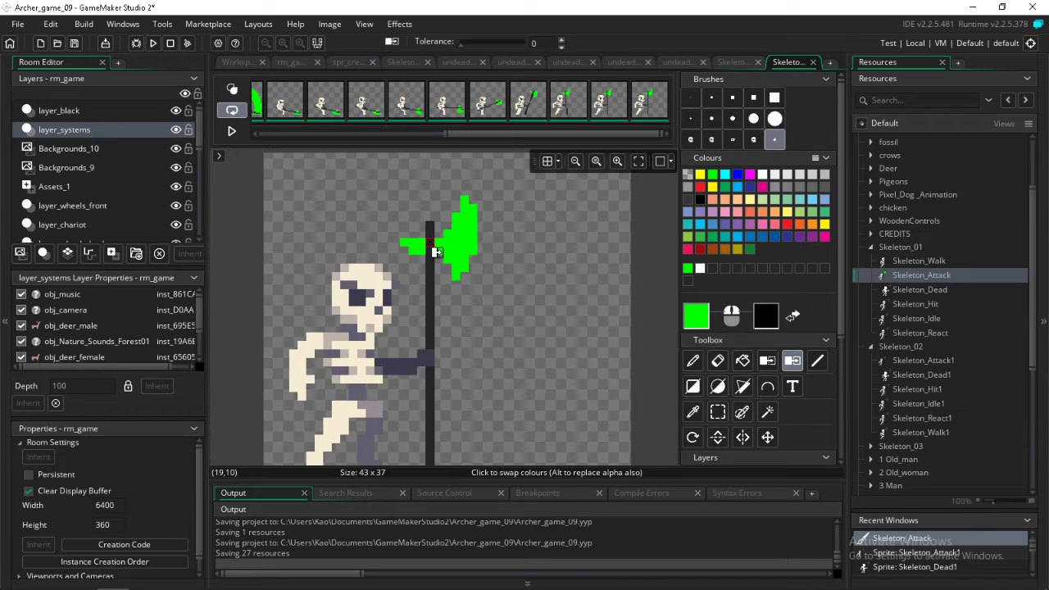
{"action": "left_click", "coordinate": [430, 243]}
{"action": "left_click", "coordinate": [767, 360]}
{"action": "left_click", "coordinate": [469, 239]}
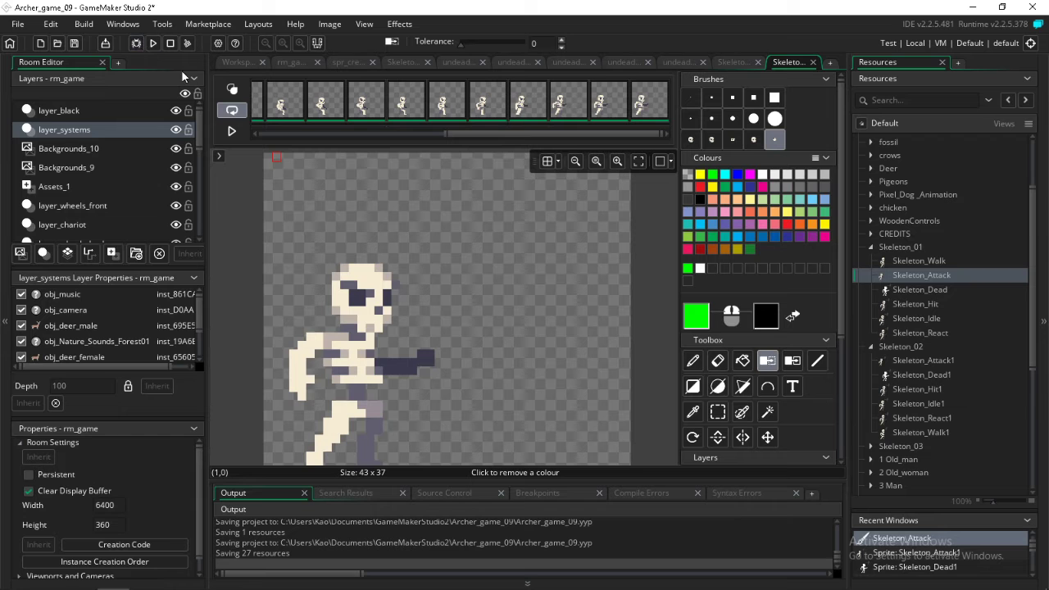
Play back the axe-free Skeleton_Attack animation and stop it
{"action": "left_click", "coordinate": [232, 132]}
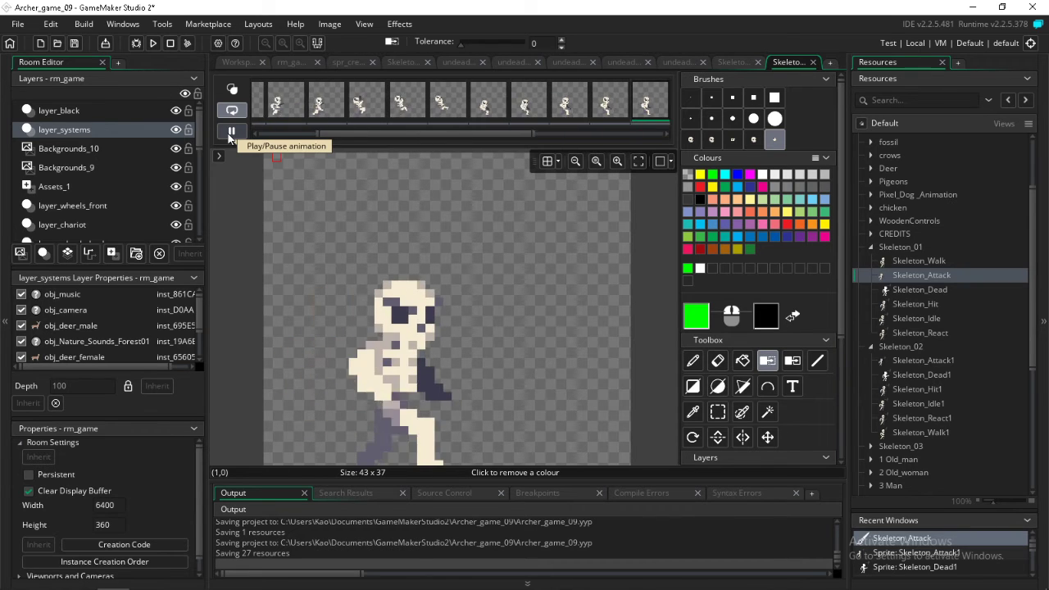
{"action": "left_click", "coordinate": [230, 136]}
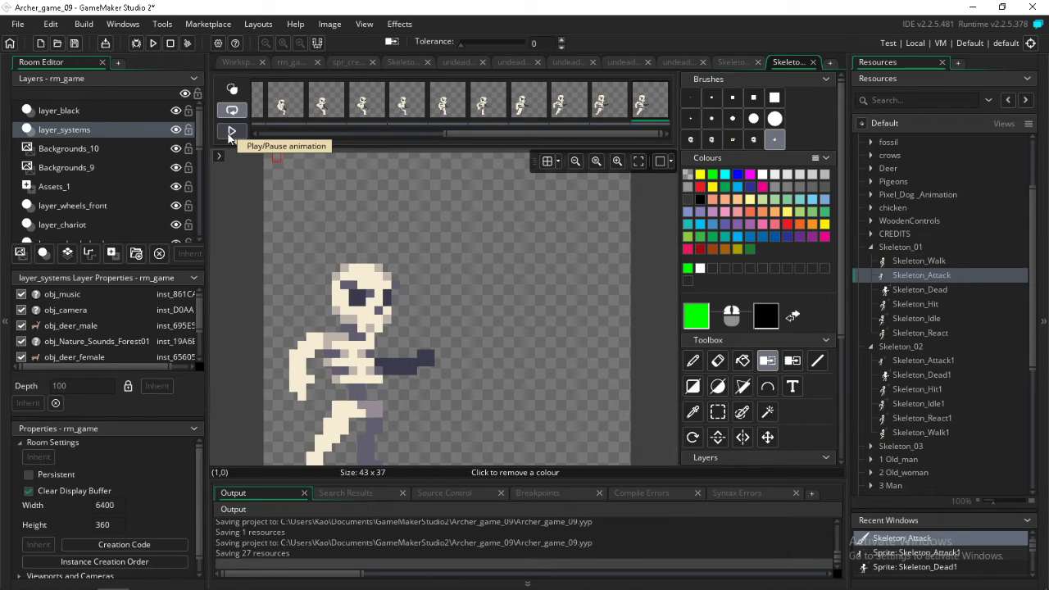
Open Skeleton_Dead in the image editor and select all of its frames from the first one
{"action": "double_click", "coordinate": [893, 289]}
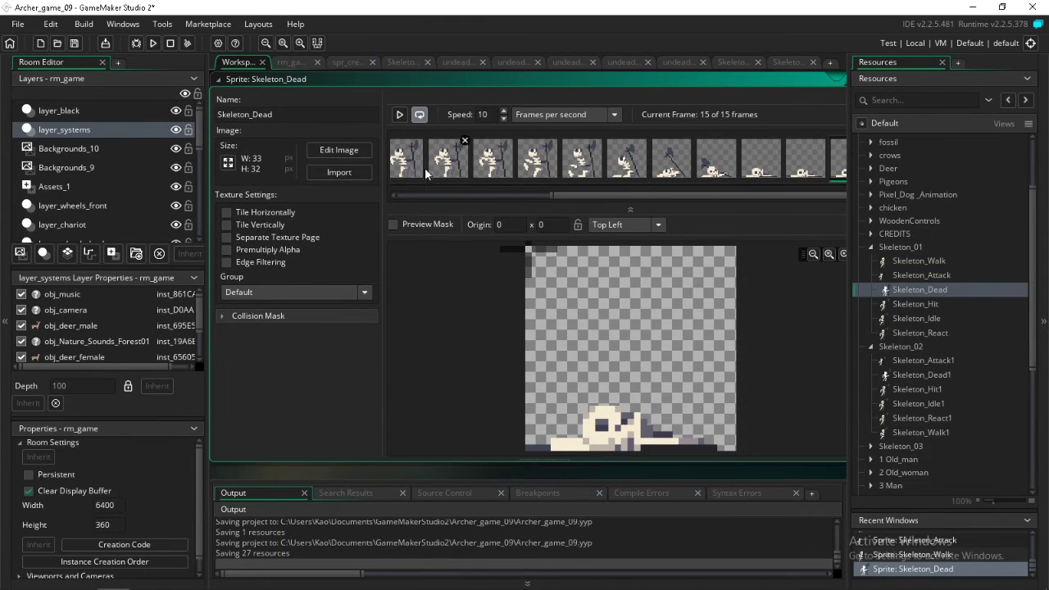
{"action": "left_click", "coordinate": [421, 167]}
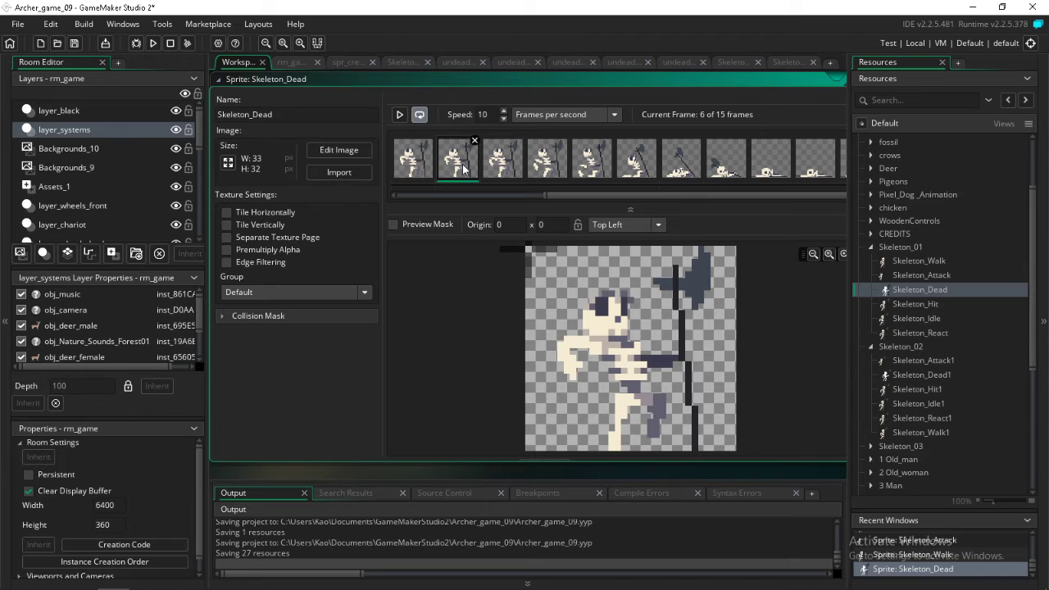
{"action": "double_click", "coordinate": [421, 165]}
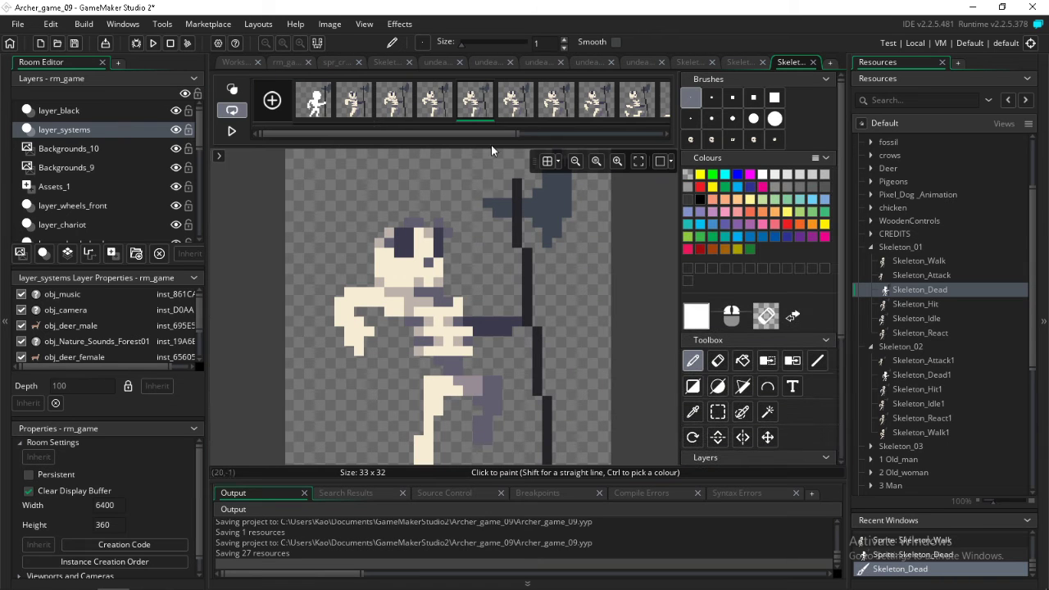
{"action": "left_click_drag", "start_coordinate": [492, 136], "coordinate": [274, 138]}
{"action": "left_click", "coordinate": [318, 105]}
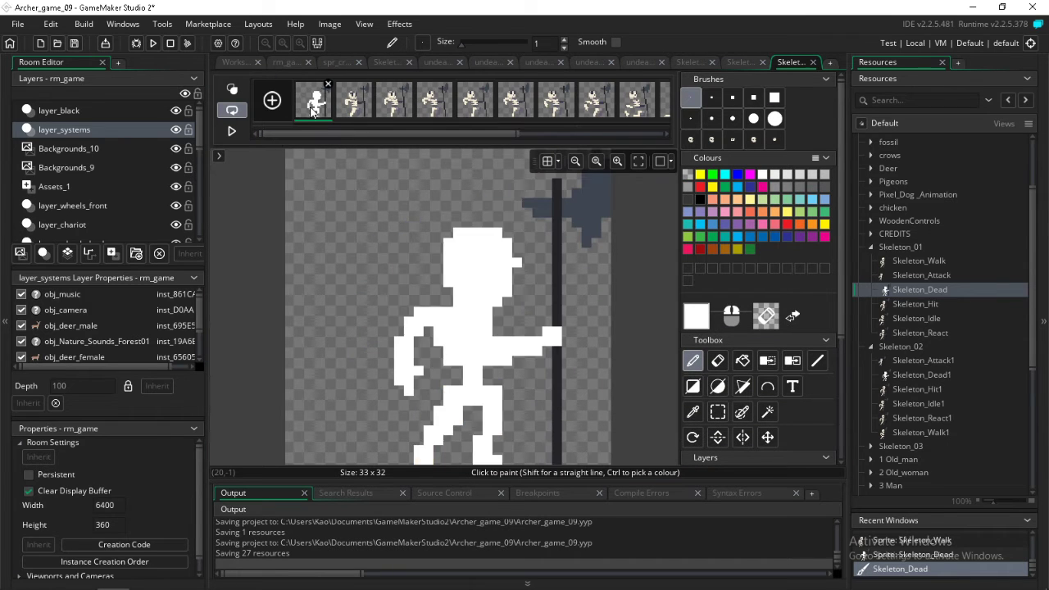
{"action": "left_click_drag", "start_coordinate": [372, 139], "coordinate": [338, 149]}
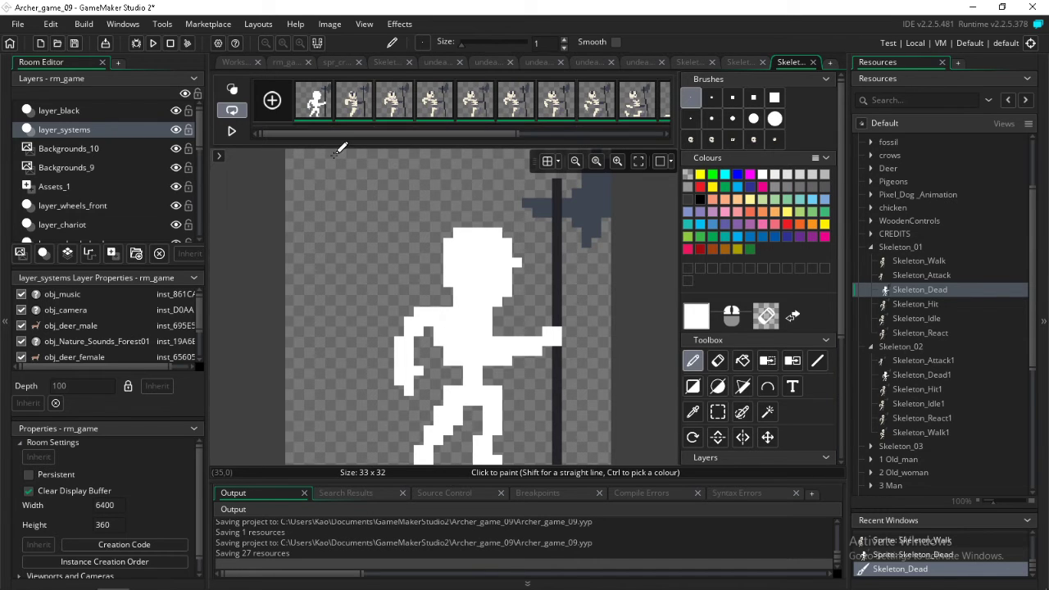
{"action": "left_click", "coordinate": [792, 361]}
{"action": "left_click", "coordinate": [597, 222]}
{"action": "left_click", "coordinate": [557, 220]}
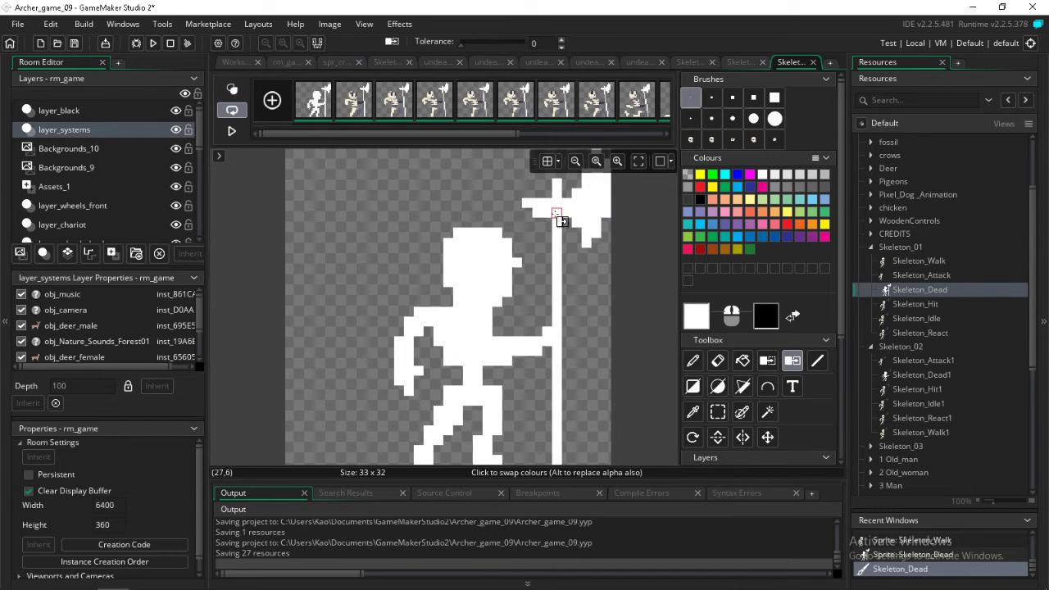
{"action": "key", "text": "Left"}
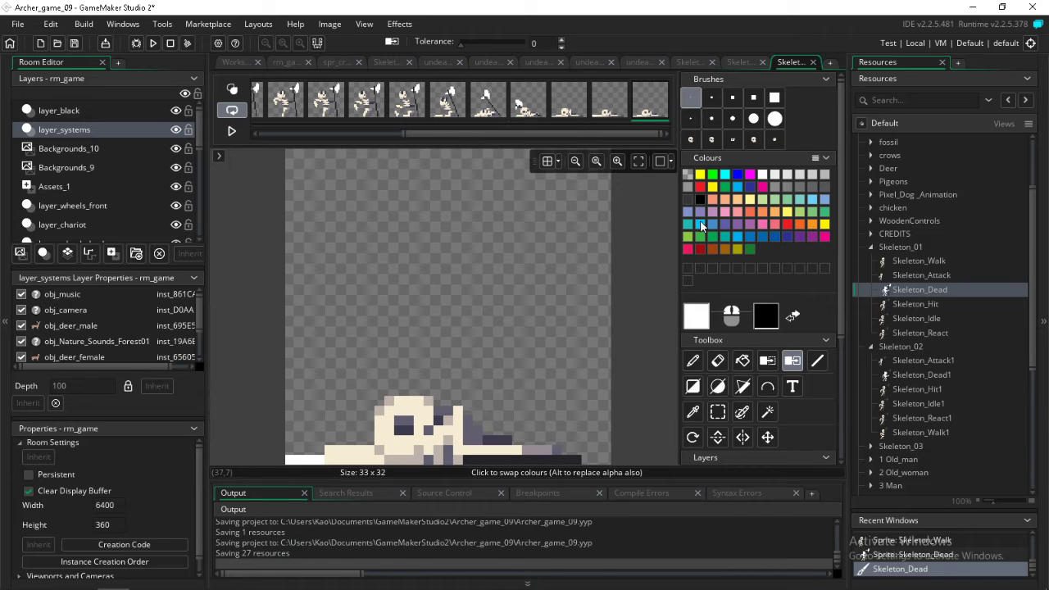
{"action": "left_click_drag", "start_coordinate": [592, 134], "coordinate": [316, 119]}
{"action": "left_click", "coordinate": [317, 119], "text": "shift"}
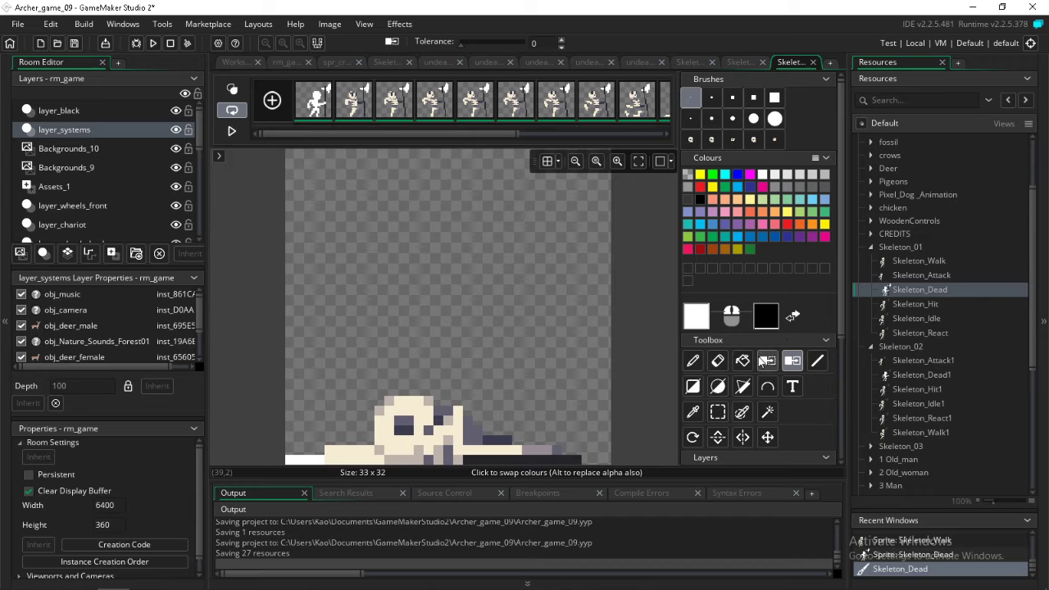
{"action": "left_click", "coordinate": [316, 102]}
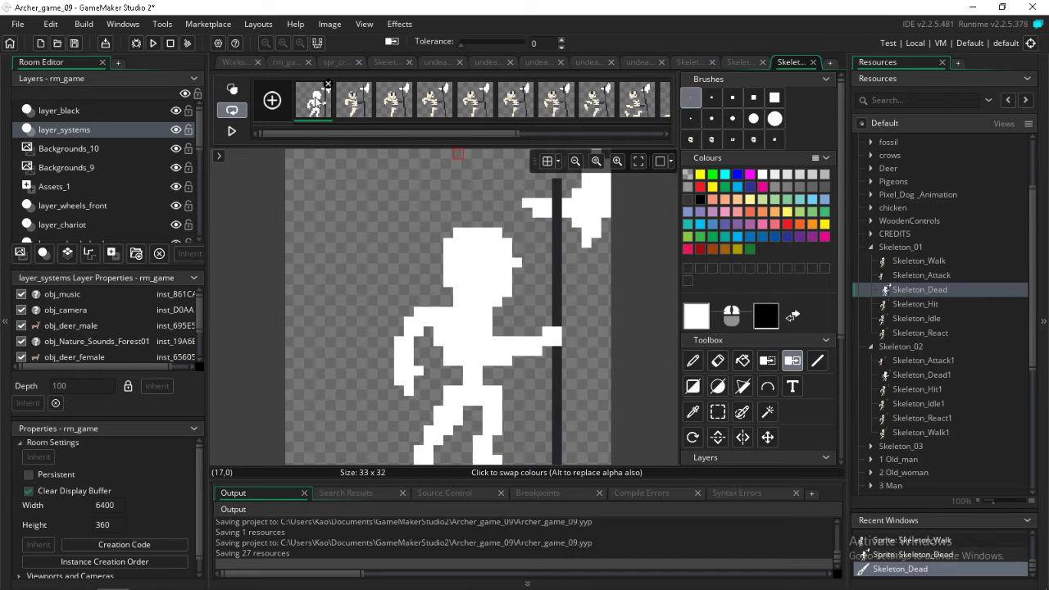
{"action": "left_click_drag", "start_coordinate": [348, 133], "coordinate": [495, 133]}
{"action": "left_click_drag", "start_coordinate": [640, 134], "coordinate": [345, 136]}
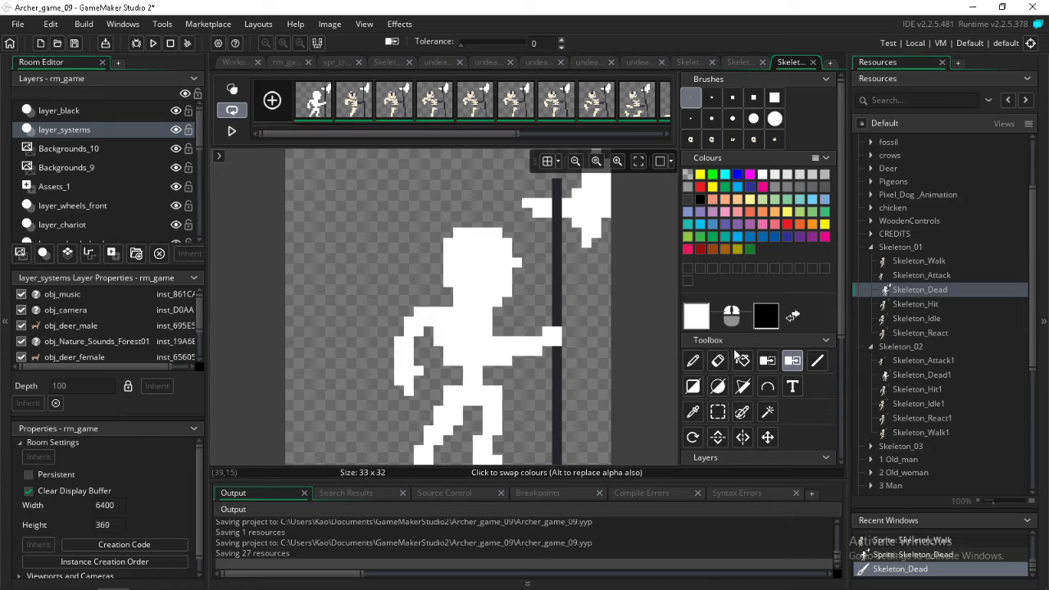
{"action": "key", "text": "Left"}
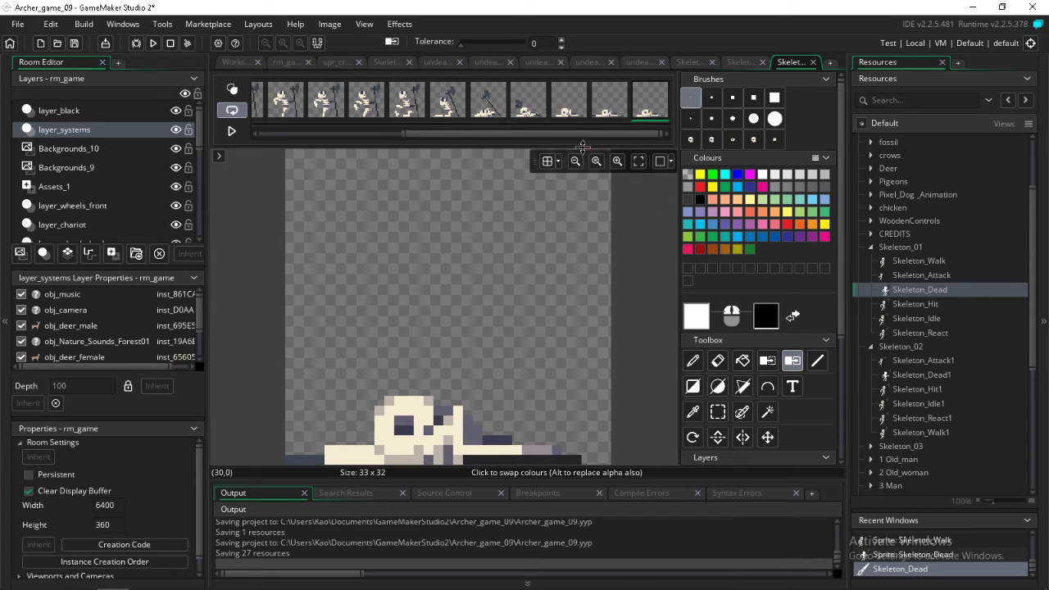
Select all Skeleton_Dead frames again, remove the axe blade and shaft colours from them, and save the project
{"action": "left_click_drag", "start_coordinate": [580, 134], "coordinate": [277, 136]}
{"action": "left_click", "coordinate": [326, 111]}
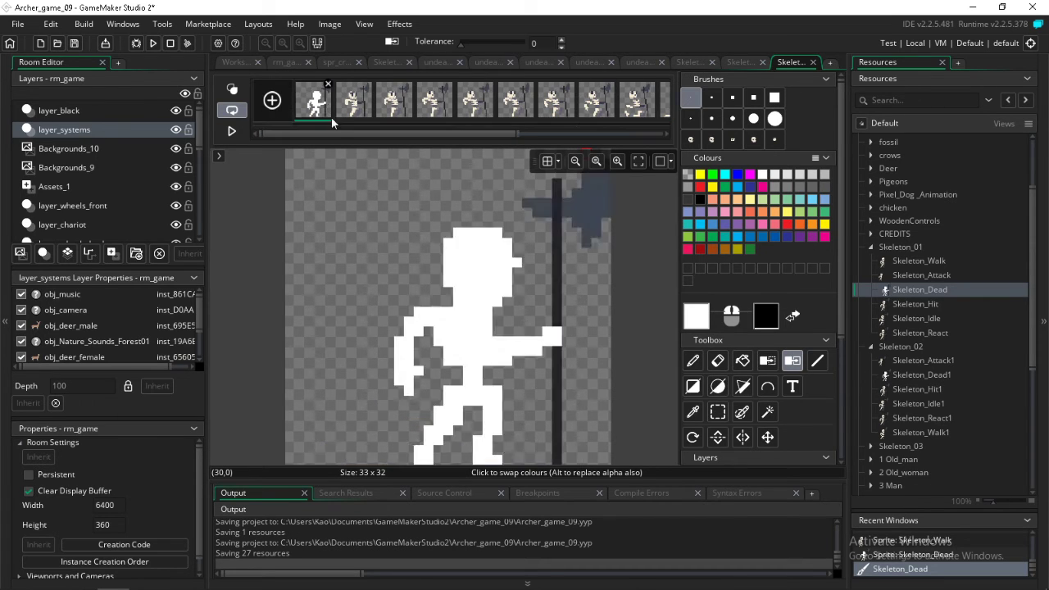
{"action": "left_click_drag", "start_coordinate": [410, 135], "coordinate": [740, 129]}
{"action": "left_click", "coordinate": [661, 99], "text": "shift"}
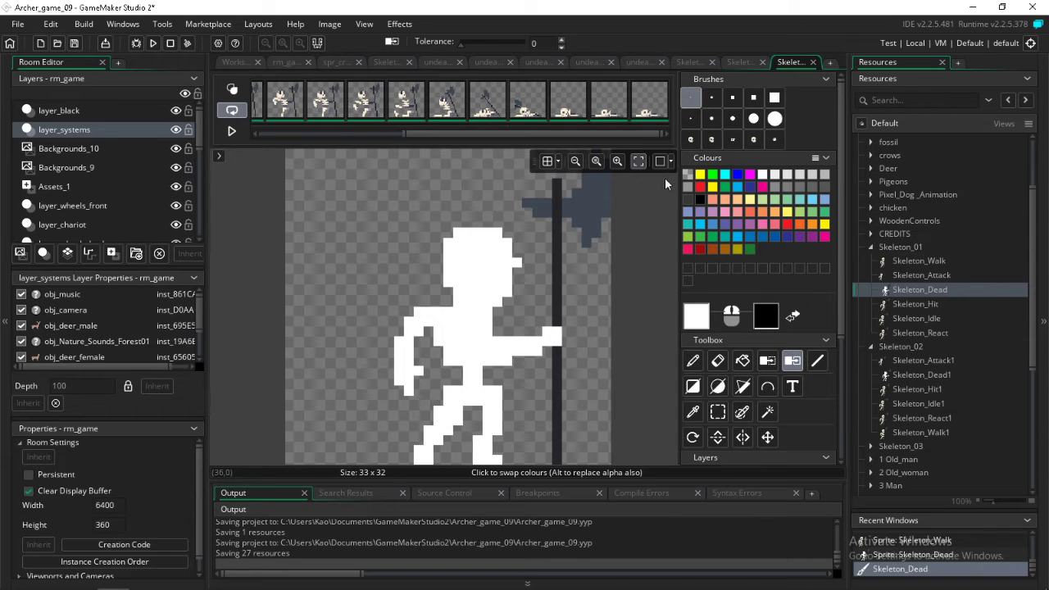
{"action": "left_click", "coordinate": [767, 361]}
{"action": "left_click", "coordinate": [587, 197]}
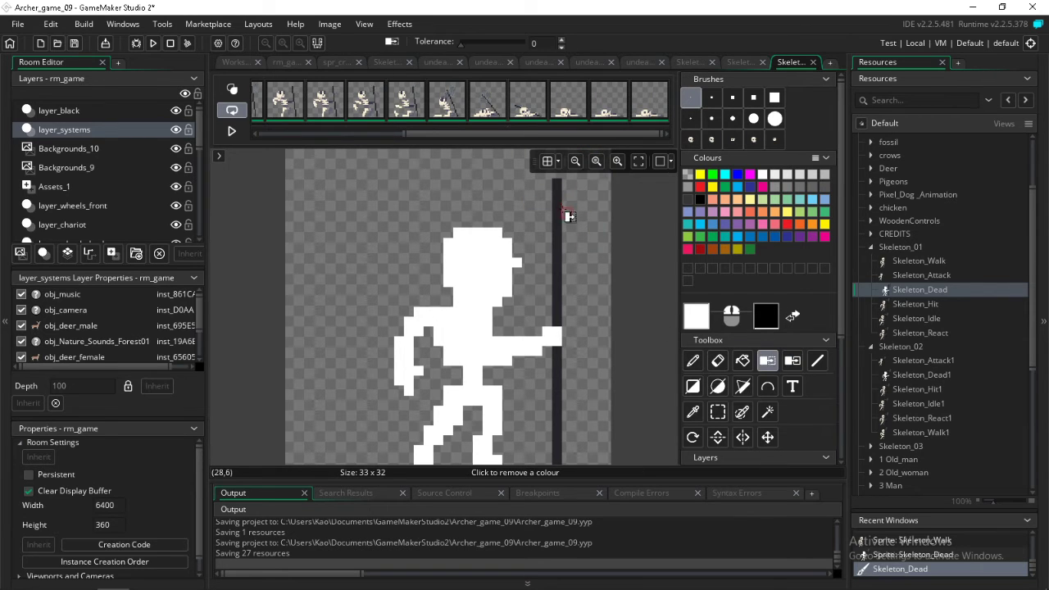
{"action": "left_click", "coordinate": [558, 213]}
{"action": "left_click", "coordinate": [75, 44]}
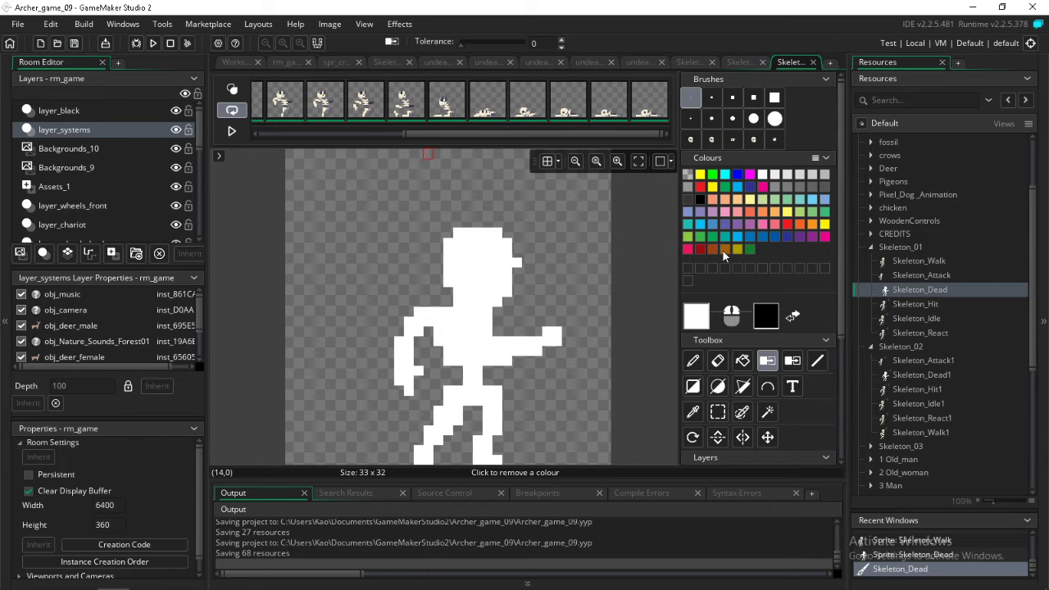
Open Skeleton_Hit in the image editor and remove the axe blade and shaft colours from all of its frames
{"action": "double_click", "coordinate": [916, 304]}
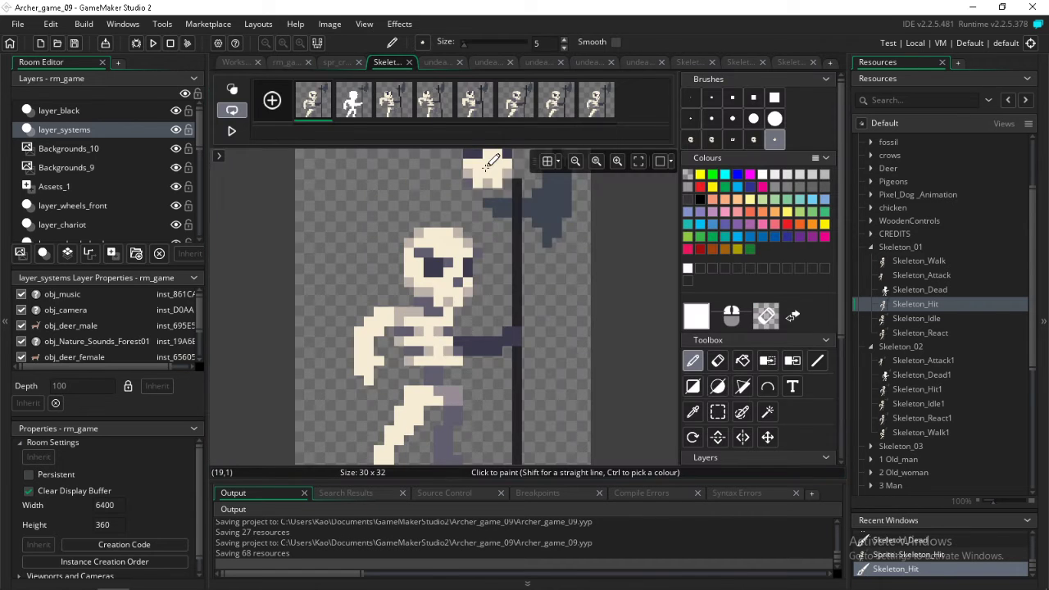
{"action": "double_click", "coordinate": [479, 162]}
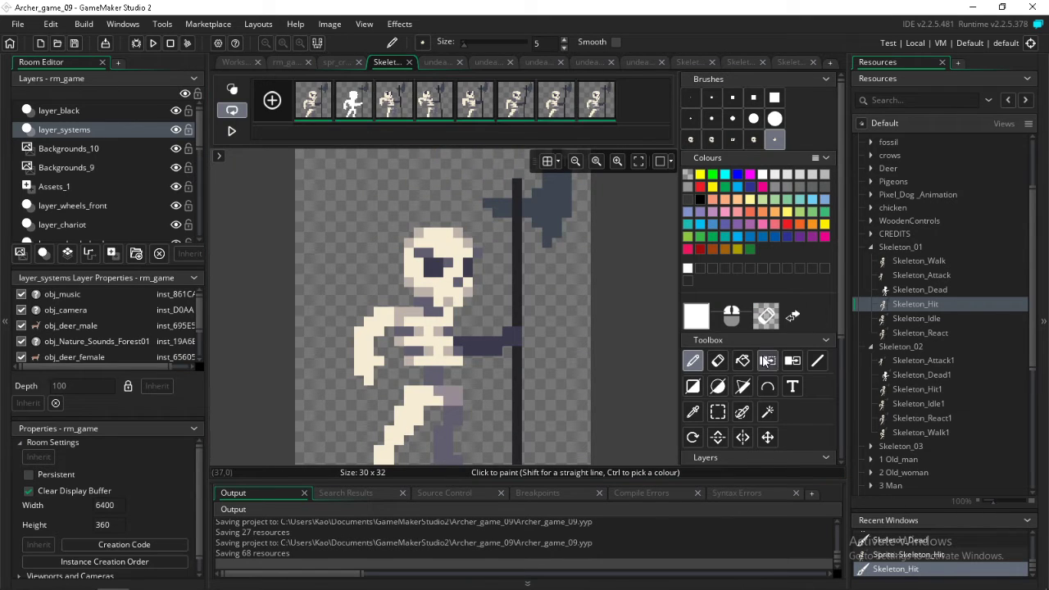
{"action": "left_click", "coordinate": [767, 361]}
{"action": "left_click", "coordinate": [550, 205]}
{"action": "left_click", "coordinate": [517, 220]}
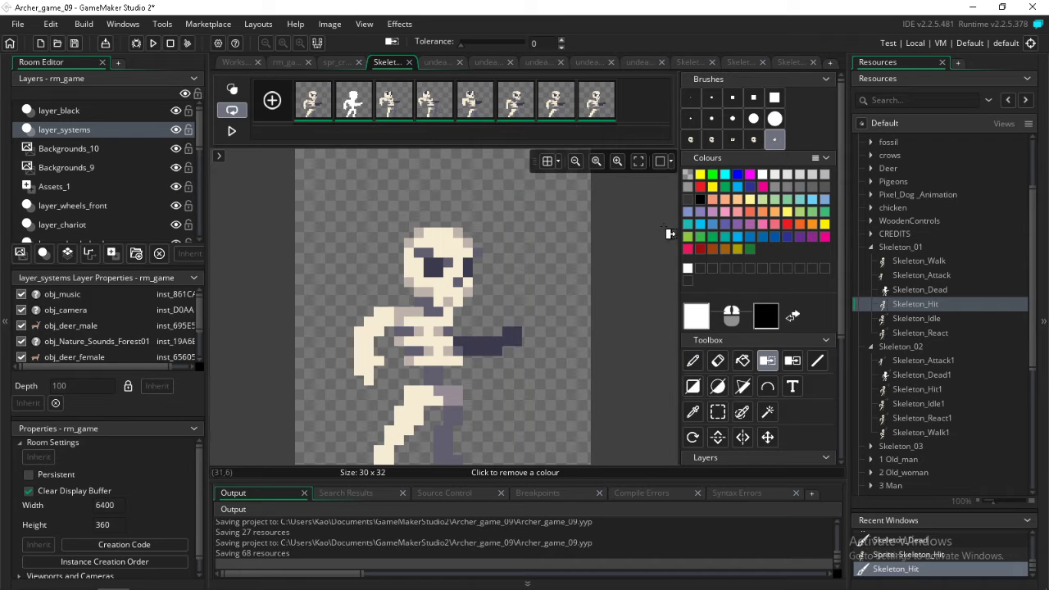
Open Skeleton_Idle from the Skeleton_01 group in the image editor, starting at its first frame
{"action": "double_click", "coordinate": [919, 320]}
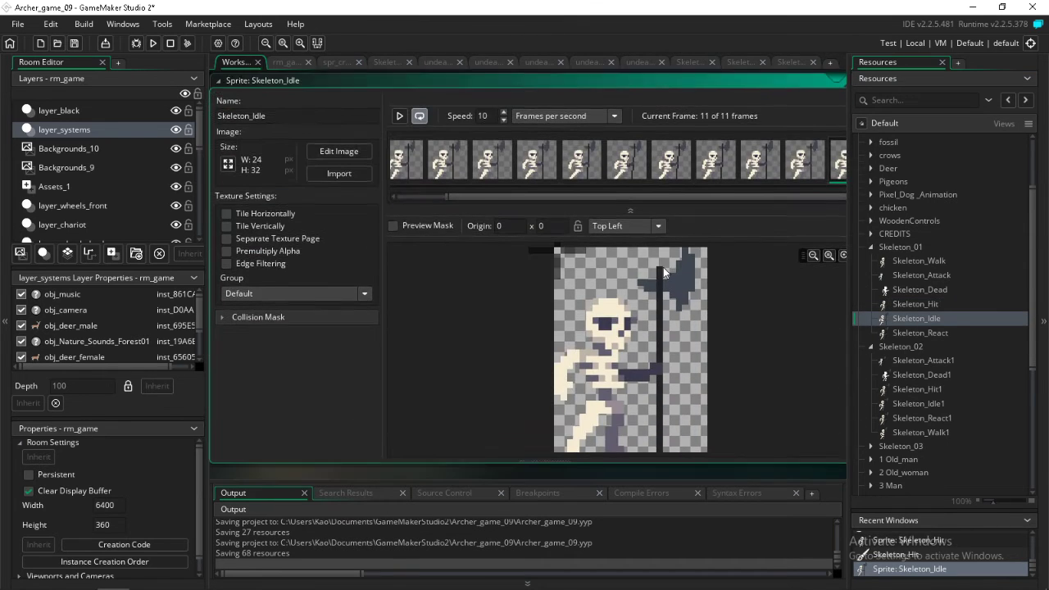
{"action": "left_click", "coordinate": [412, 170]}
{"action": "left_click_drag", "start_coordinate": [461, 195], "coordinate": [392, 180]}
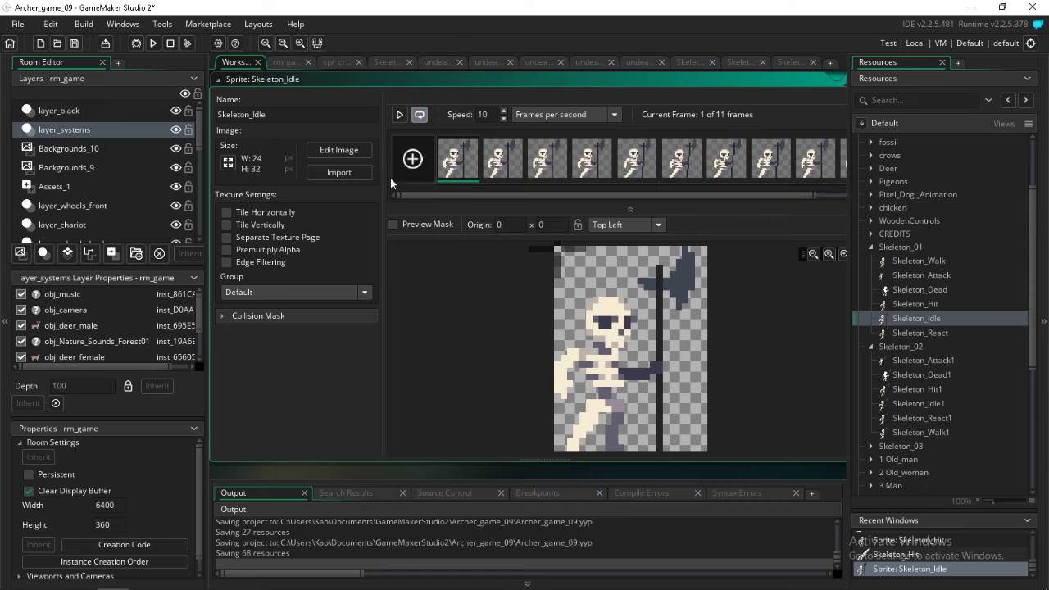
{"action": "left_click_drag", "start_coordinate": [637, 199], "coordinate": [815, 173]}
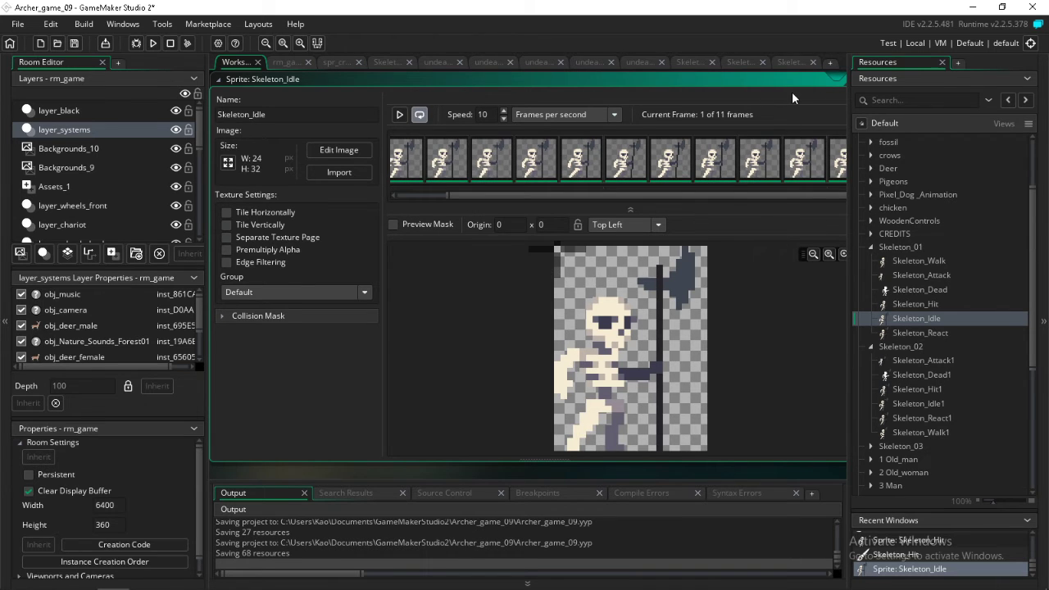
{"action": "left_click_drag", "start_coordinate": [791, 91], "coordinate": [654, 103]}
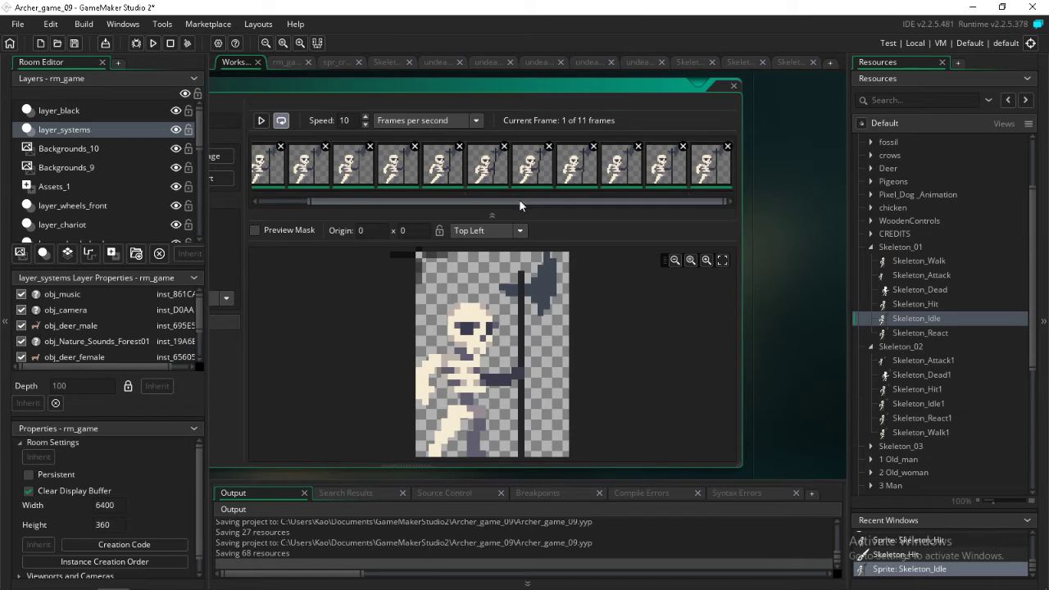
{"action": "left_click_drag", "start_coordinate": [519, 204], "coordinate": [389, 202]}
{"action": "double_click", "coordinate": [328, 167]}
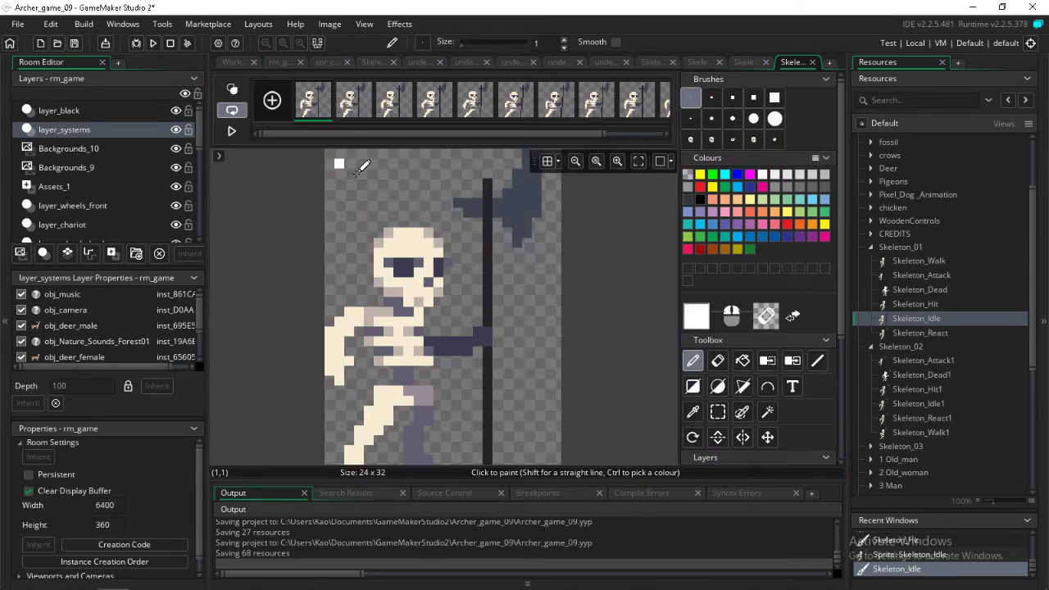
Select all Skeleton_Idle frames, remove the axe blade and shaft colours from them, and save the project
{"action": "left_click_drag", "start_coordinate": [563, 132], "coordinate": [701, 142]}
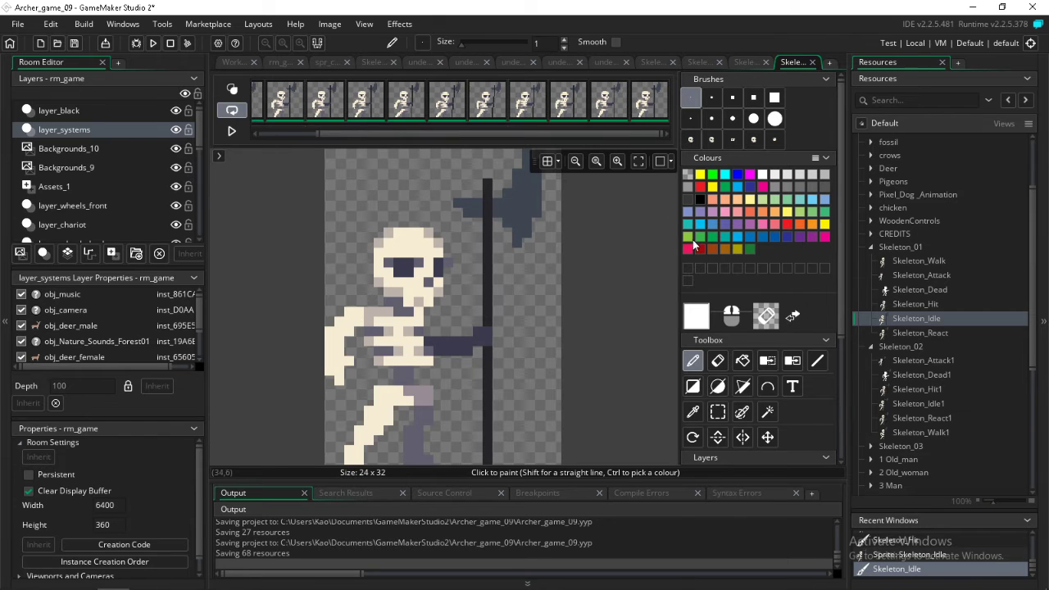
{"action": "left_click", "coordinate": [775, 361]}
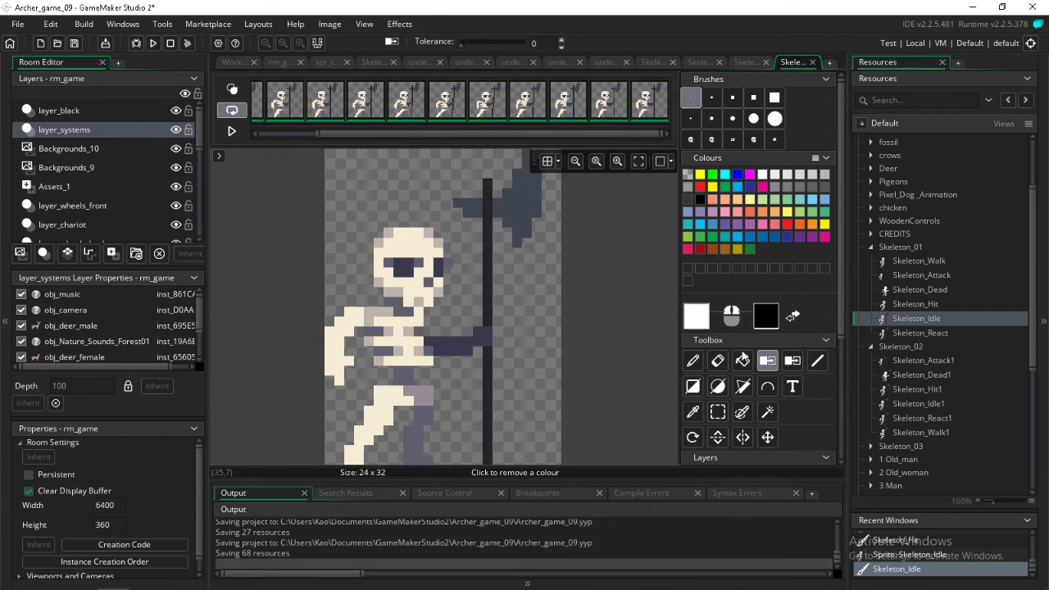
{"action": "left_click", "coordinate": [525, 205]}
{"action": "left_click", "coordinate": [489, 216]}
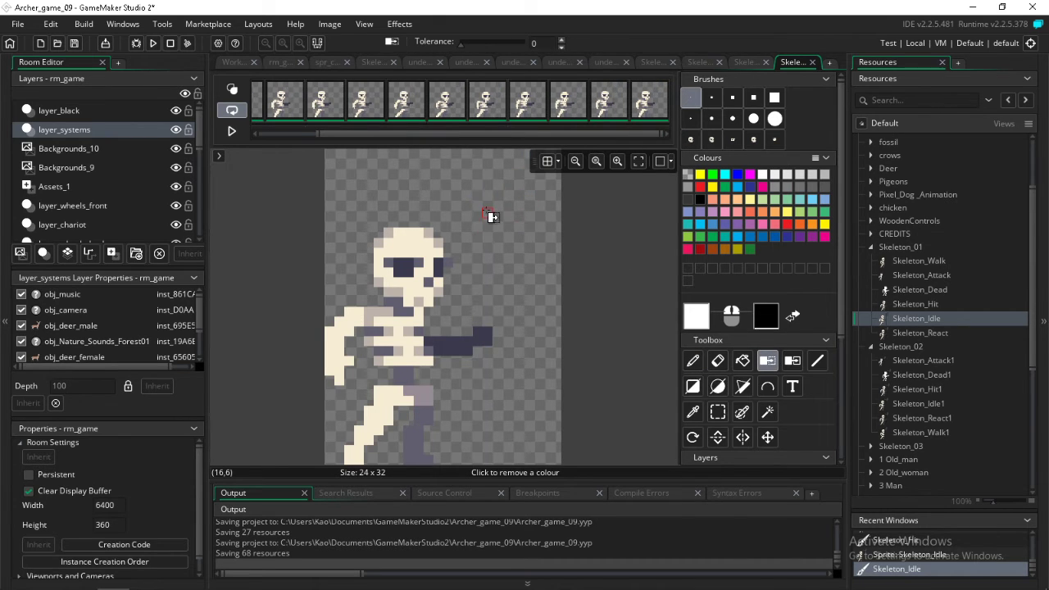
{"action": "left_click", "coordinate": [74, 43]}
Open Skeleton_React in the image editor, remove the axe blade and shaft colours from all frames, and save the project
{"action": "double_click", "coordinate": [915, 334]}
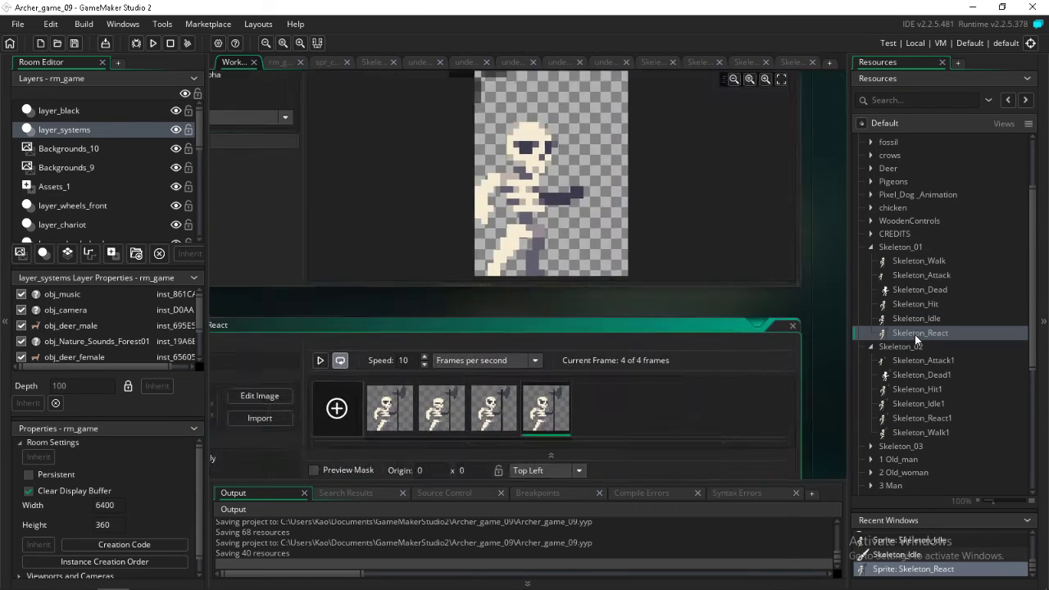
{"action": "double_click", "coordinate": [471, 168]}
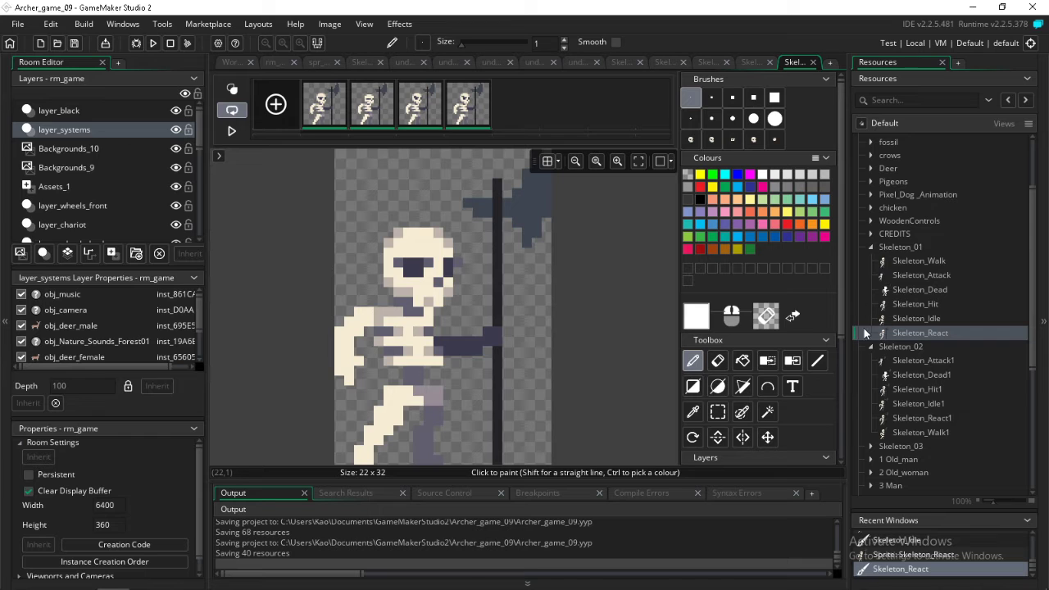
{"action": "left_click", "coordinate": [767, 360]}
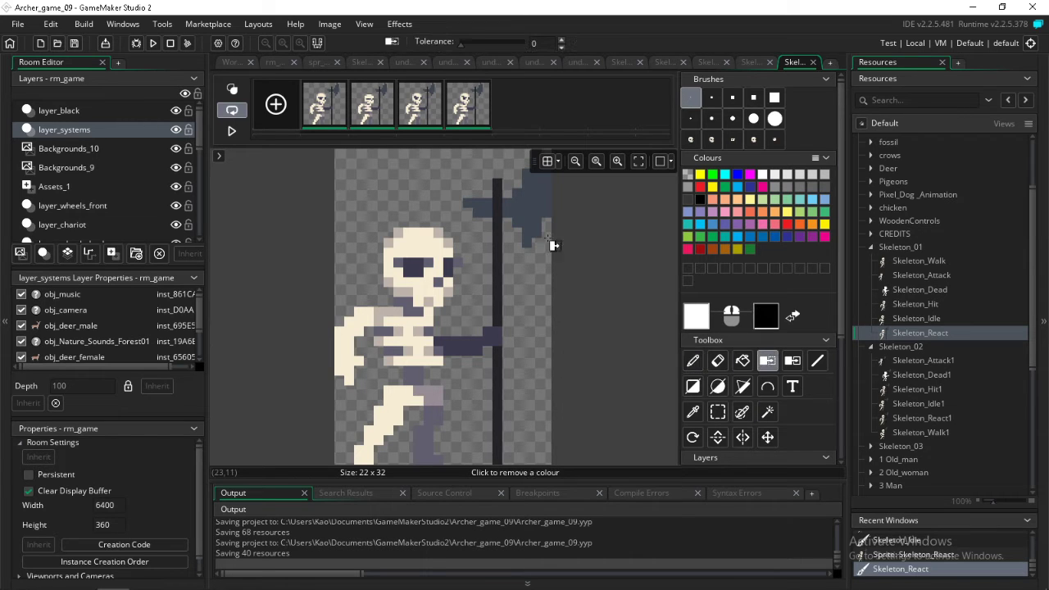
{"action": "left_click", "coordinate": [512, 212]}
{"action": "left_click", "coordinate": [497, 215]}
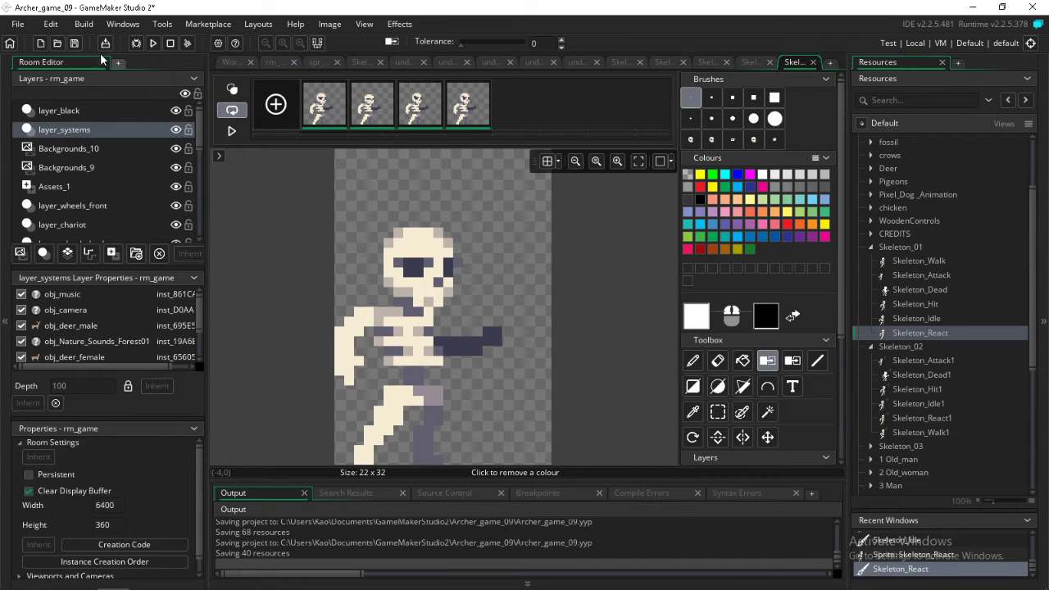
{"action": "left_click", "coordinate": [75, 43]}
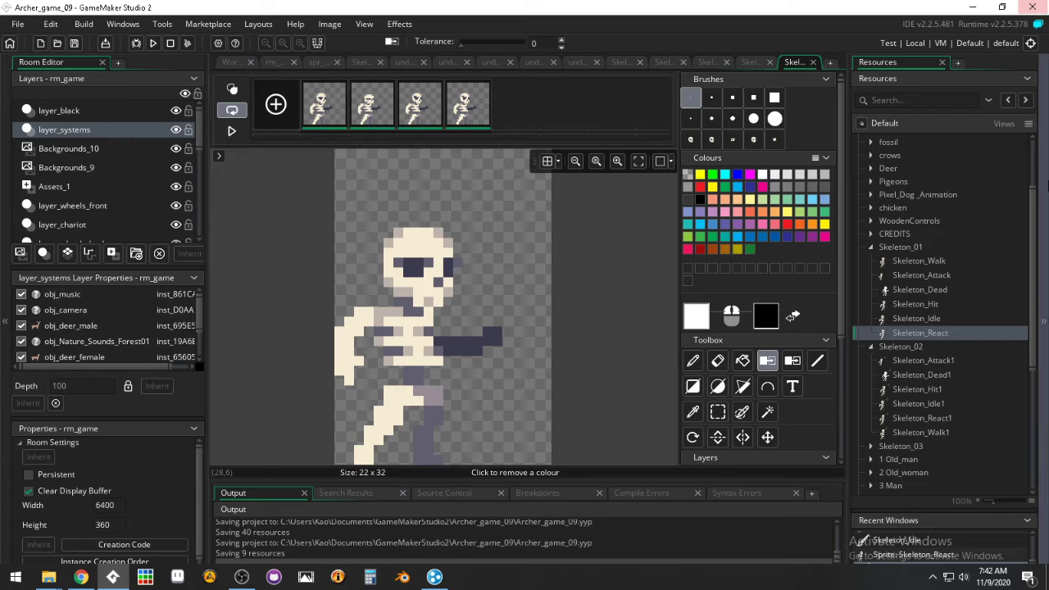
Bring GameMaker Studio 2 back to the front and save the project once more
{"action": "mouse_move", "coordinate": [92, 581]}
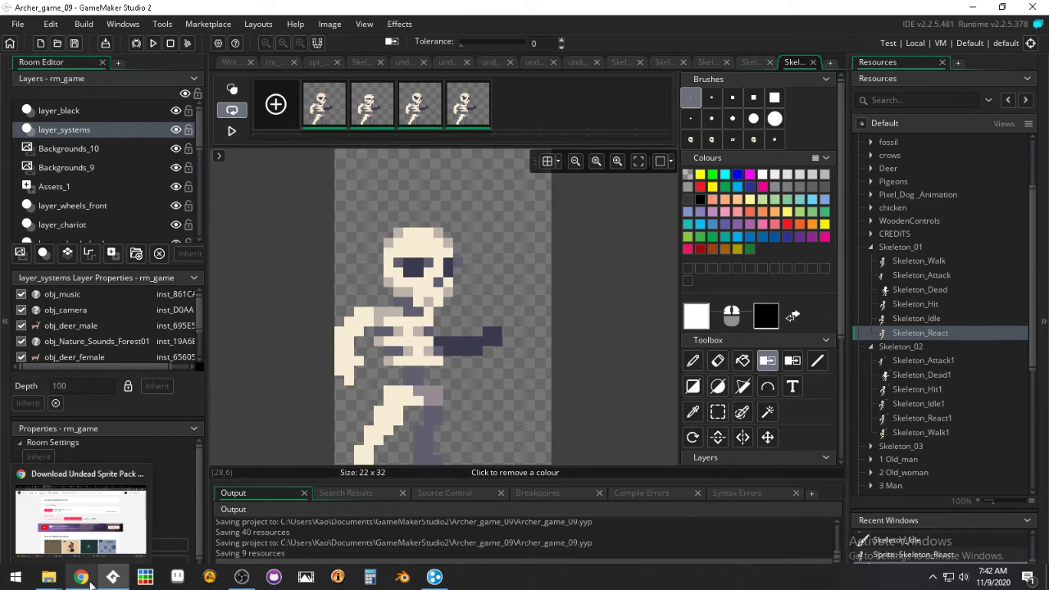
{"action": "left_click", "coordinate": [244, 579]}
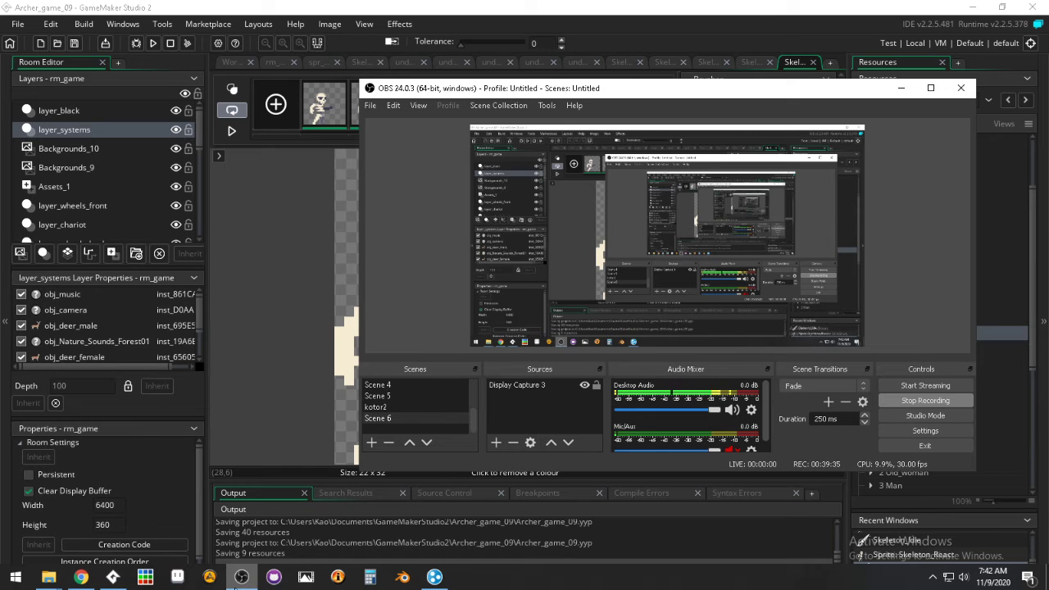
{"action": "left_click", "coordinate": [287, 5]}
{"action": "left_click", "coordinate": [75, 44]}
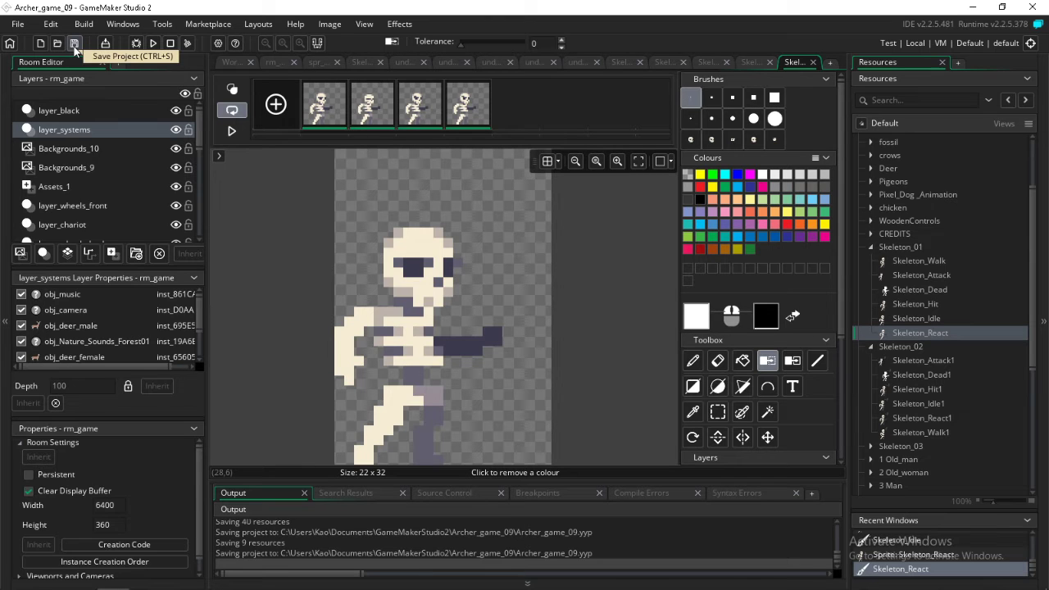
Check the recording in OBS, minimise OBS to return to GameMaker Studio 2, and save the project
{"action": "mouse_move", "coordinate": [14, 585]}
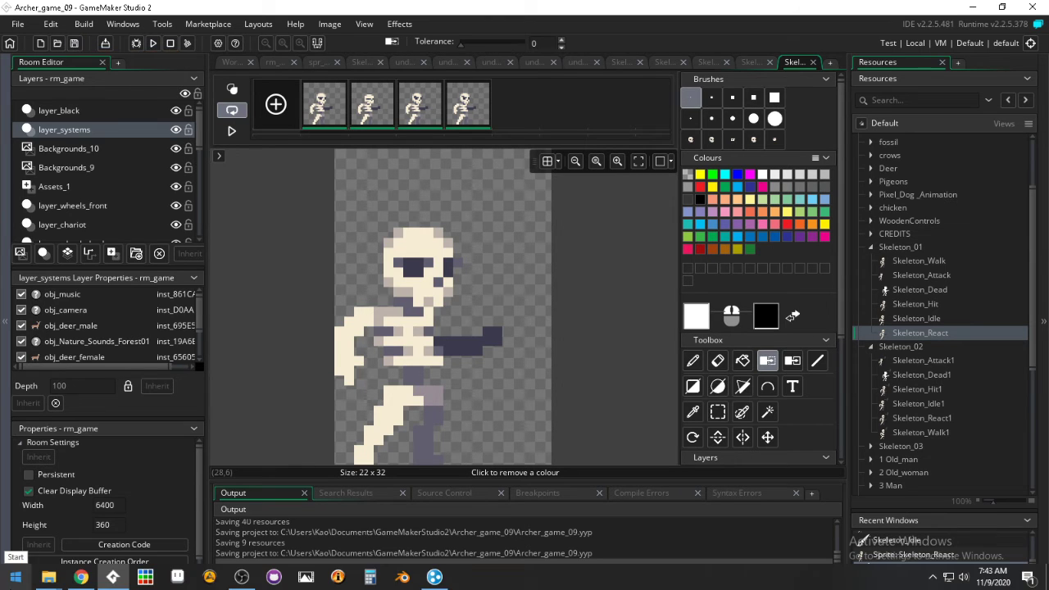
{"action": "left_click", "coordinate": [243, 583]}
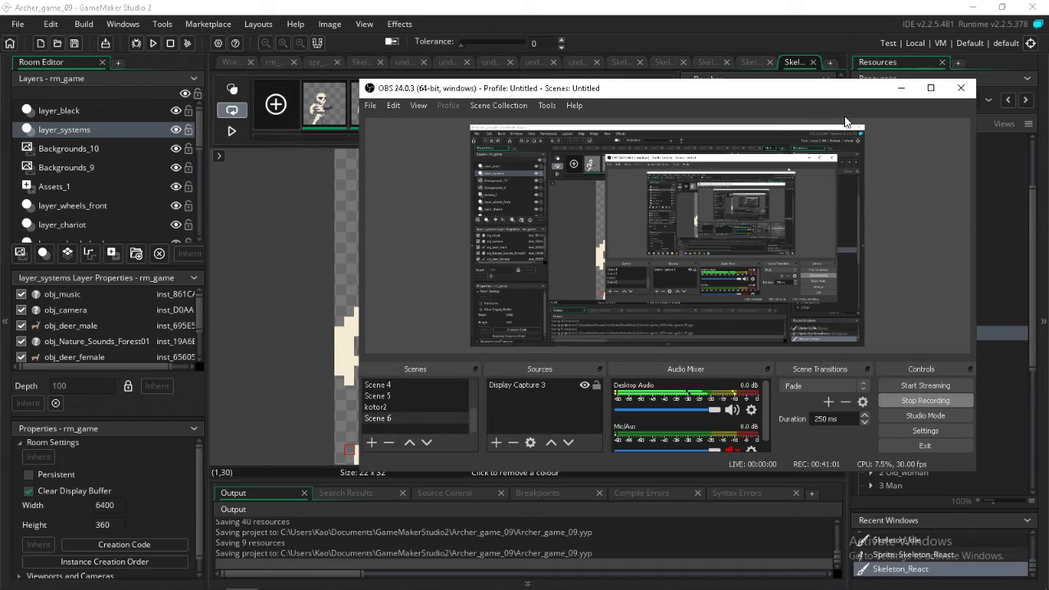
{"action": "left_click", "coordinate": [908, 85]}
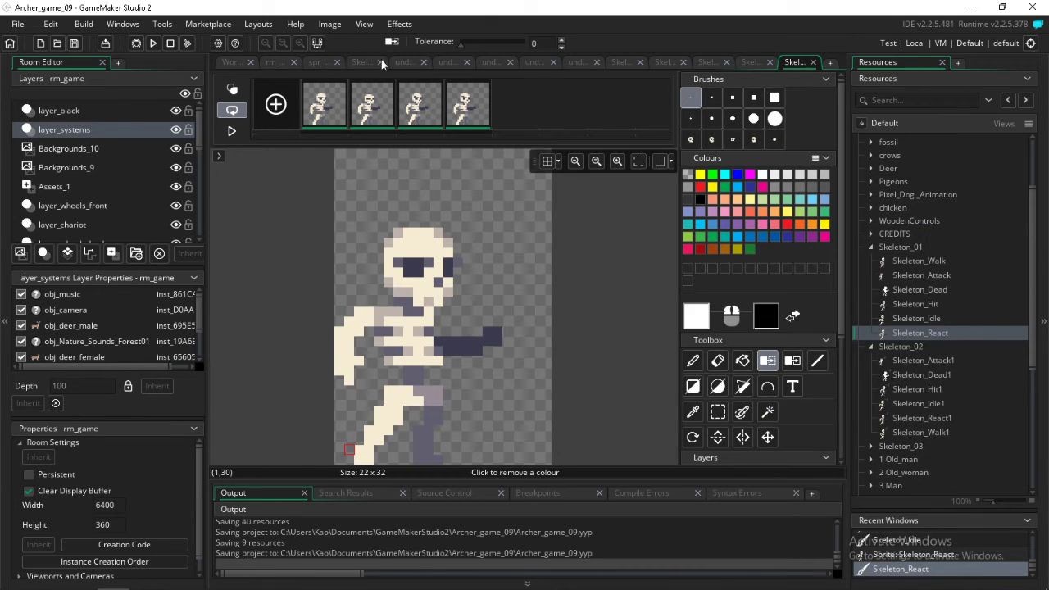
{"action": "left_click", "coordinate": [78, 45]}
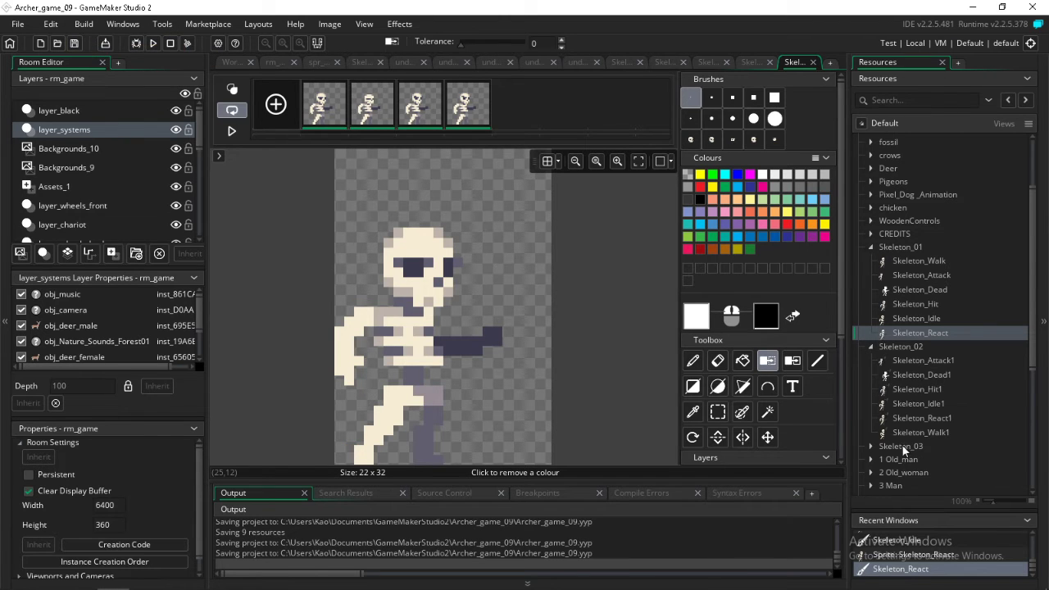
Expand the Skeleton_03 group, and place the origin of the Skeleton_Walk sprite on the skeleton's chest at 7 x 19
{"action": "left_click", "coordinate": [870, 446]}
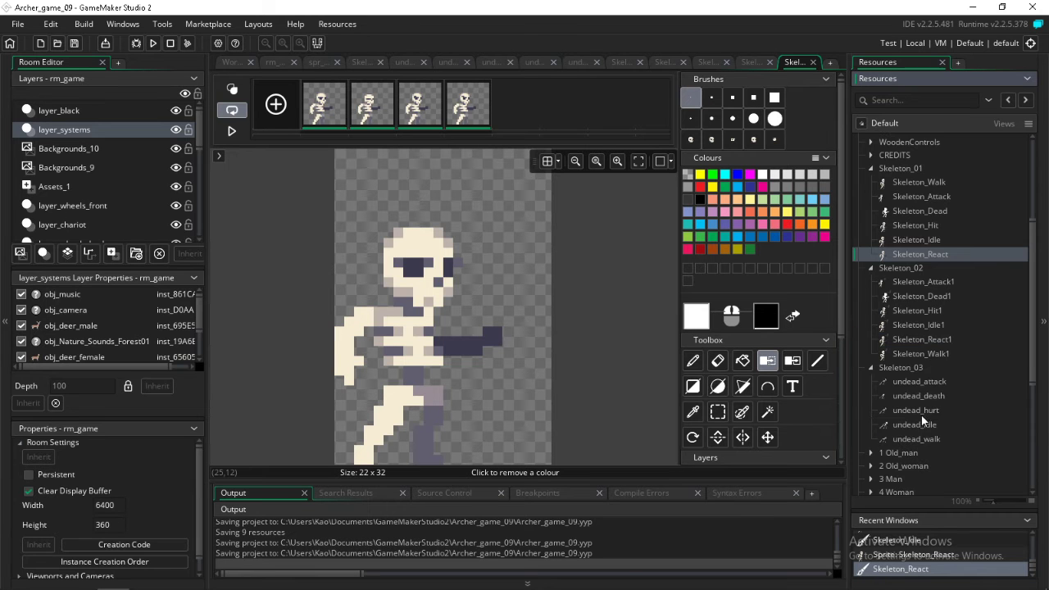
{"action": "double_click", "coordinate": [905, 184]}
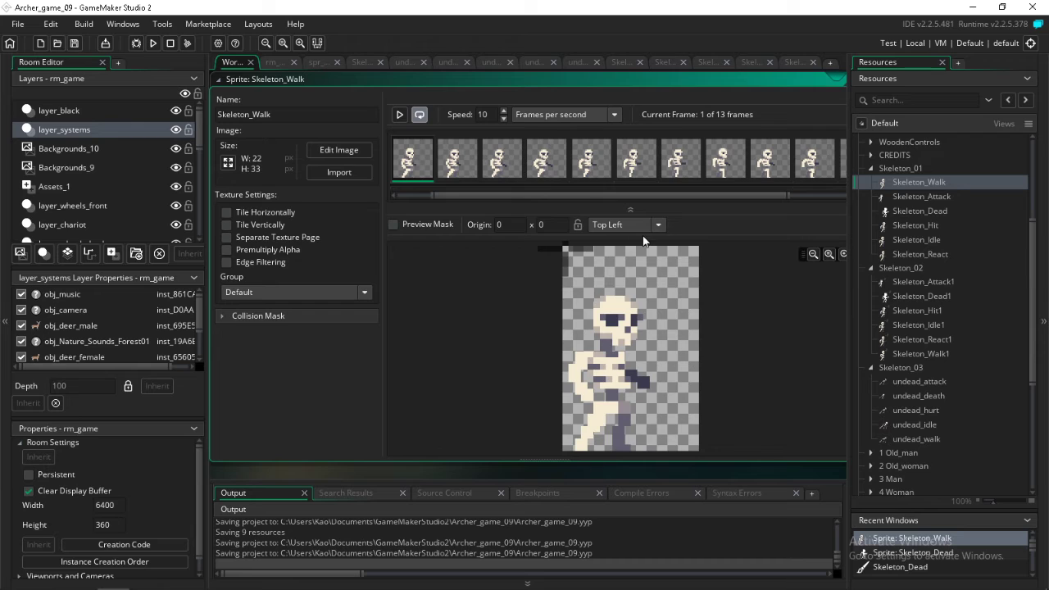
{"action": "left_click", "coordinate": [607, 376]}
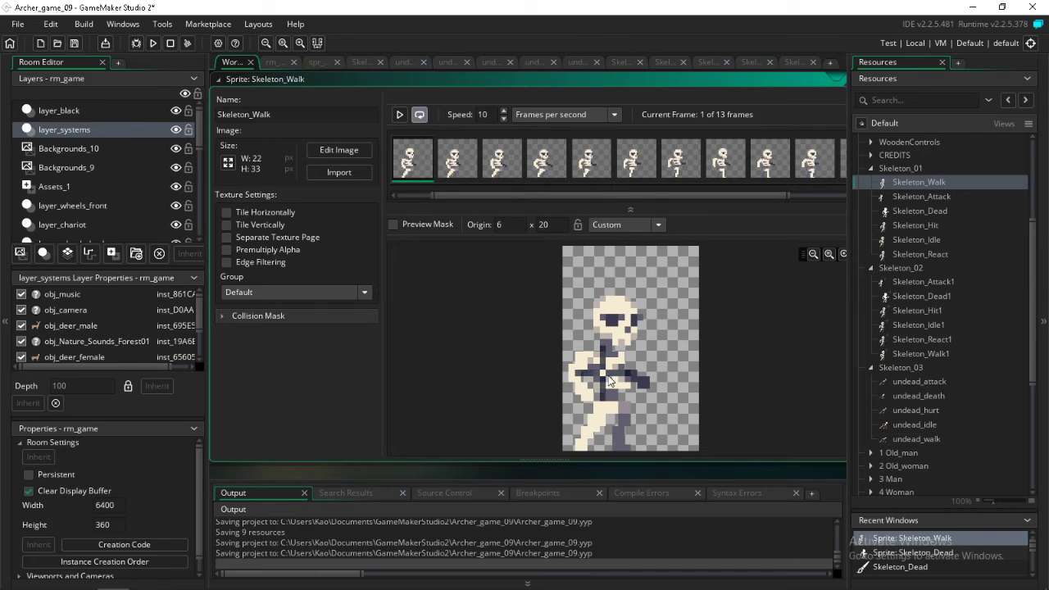
{"action": "left_click", "coordinate": [613, 378]}
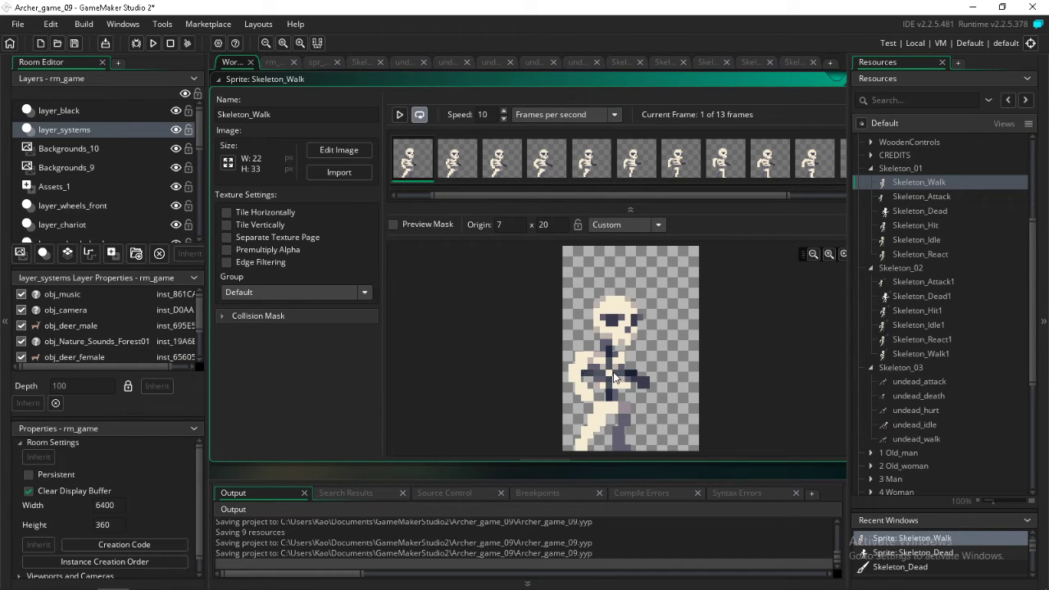
{"action": "left_click", "coordinate": [660, 355]}
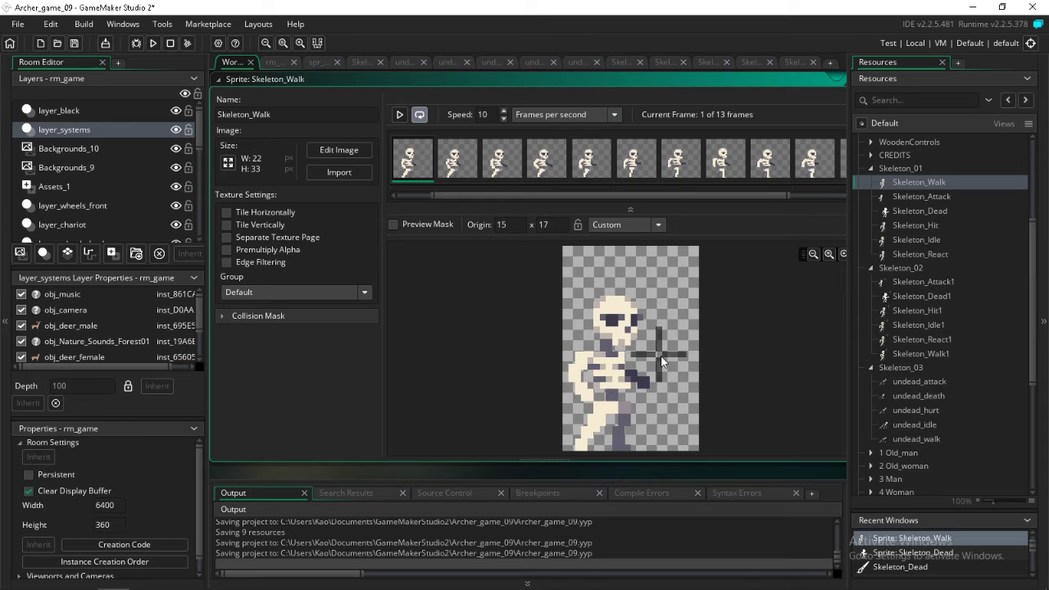
{"action": "left_click", "coordinate": [609, 373]}
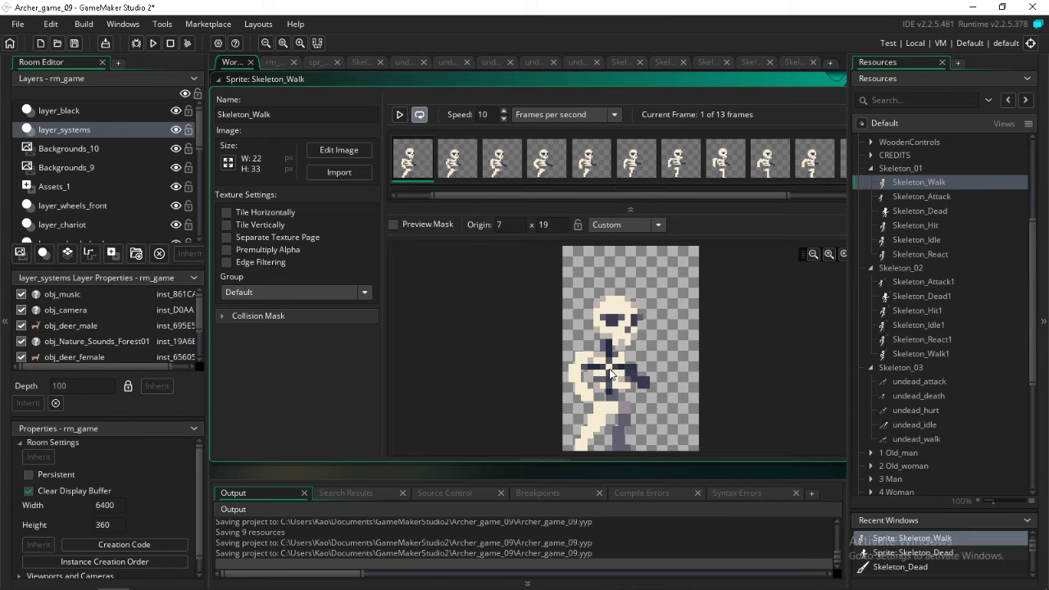
Place the origin on the skeleton's torso in Skeleton_Attack at 10 x 26 and in Skeleton_Dead at 15 x 17
{"action": "double_click", "coordinate": [920, 198]}
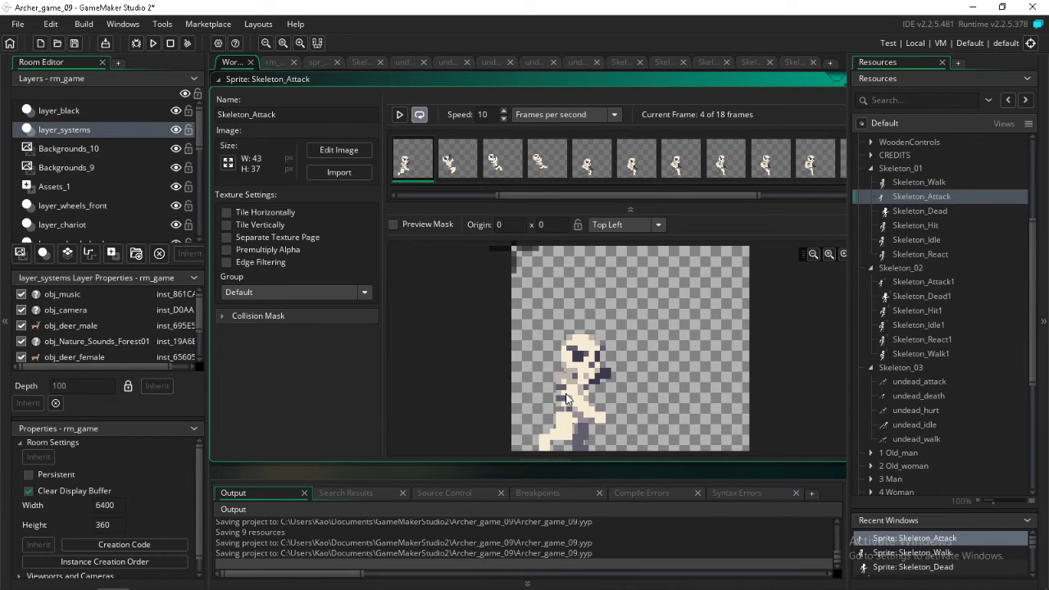
{"action": "left_click", "coordinate": [567, 395]}
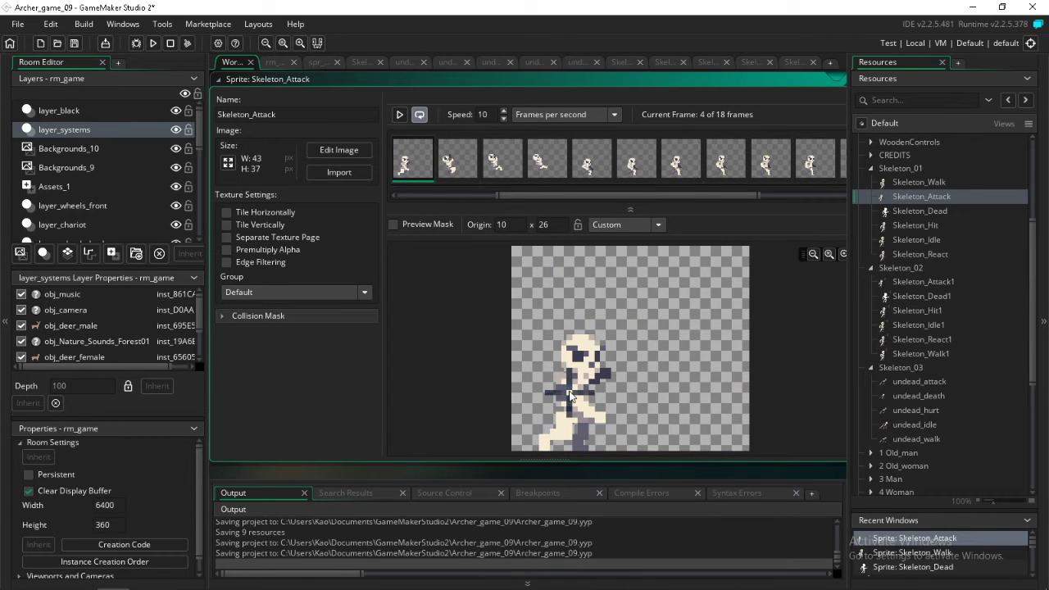
{"action": "left_click", "coordinate": [571, 390]}
{"action": "double_click", "coordinate": [912, 210]}
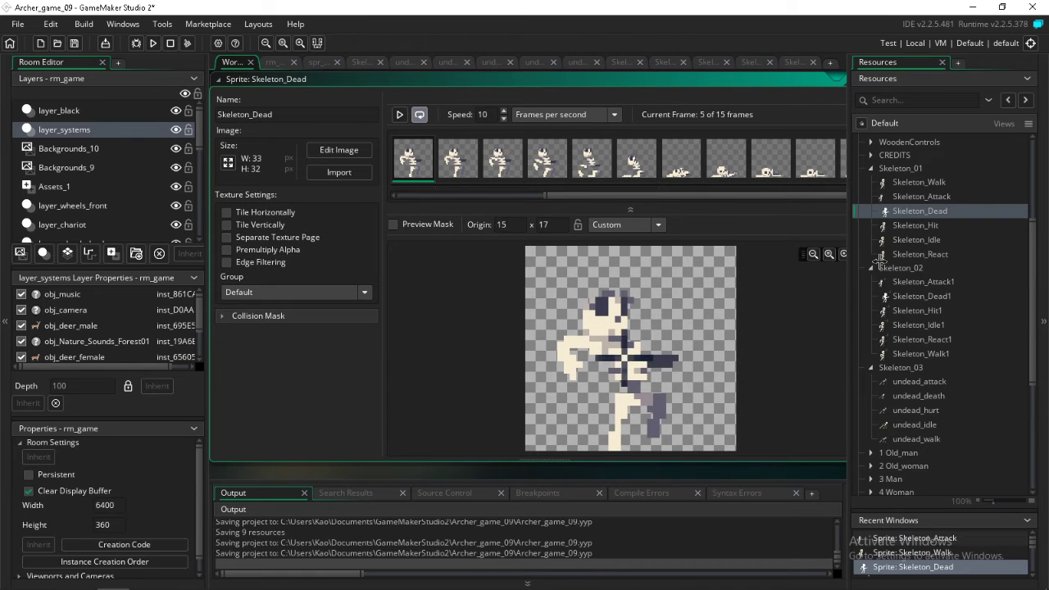
Place the origin on the skeleton's chest in Skeleton_Hit at 13 x 18 and in Skeleton_Idle at 7 x 18
{"action": "double_click", "coordinate": [910, 224]}
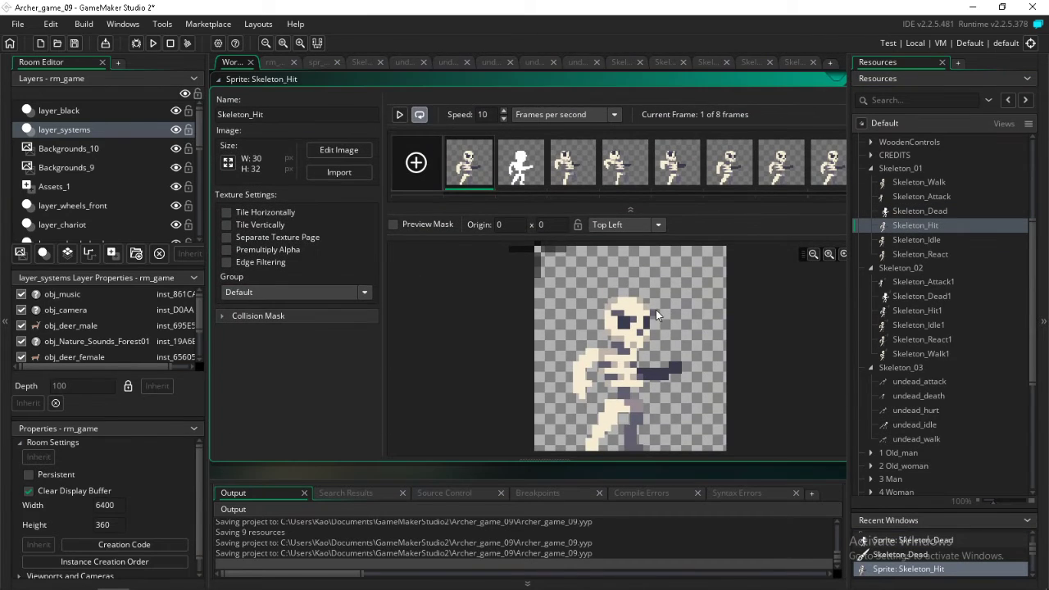
{"action": "left_click", "coordinate": [620, 363]}
{"action": "double_click", "coordinate": [913, 240]}
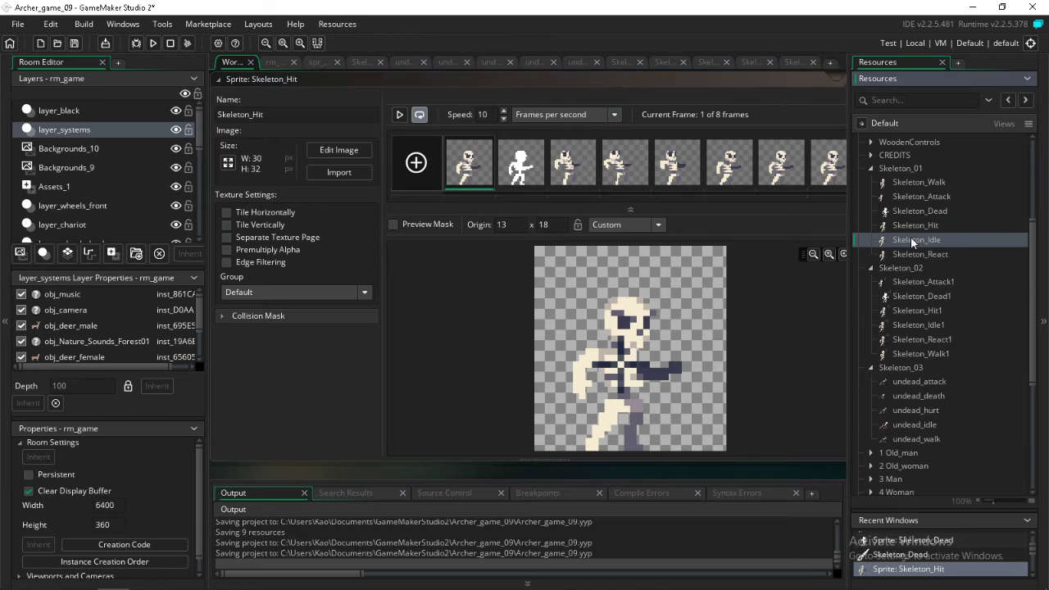
{"action": "left_click", "coordinate": [600, 361]}
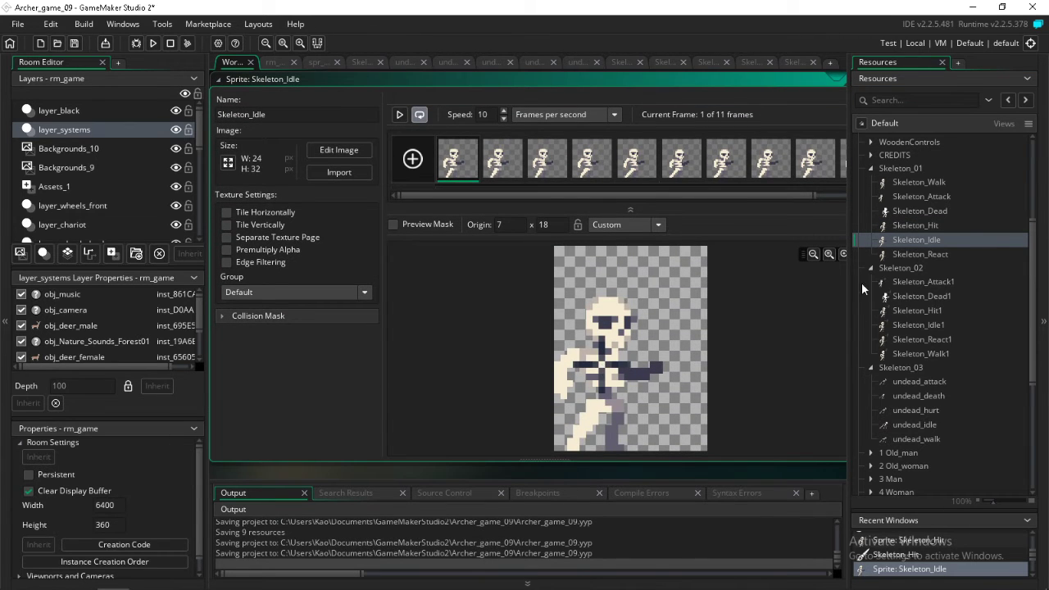
Place the Skeleton_React sprite's origin on the chest at 7 x 18 and save the project
{"action": "double_click", "coordinate": [909, 254]}
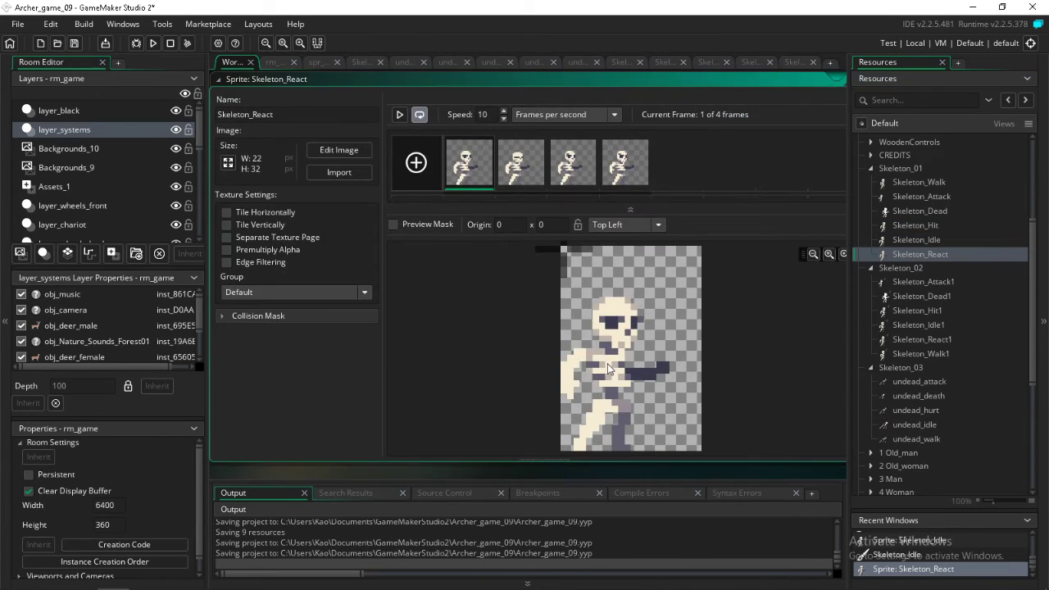
{"action": "left_click", "coordinate": [608, 365]}
{"action": "left_click", "coordinate": [74, 43]}
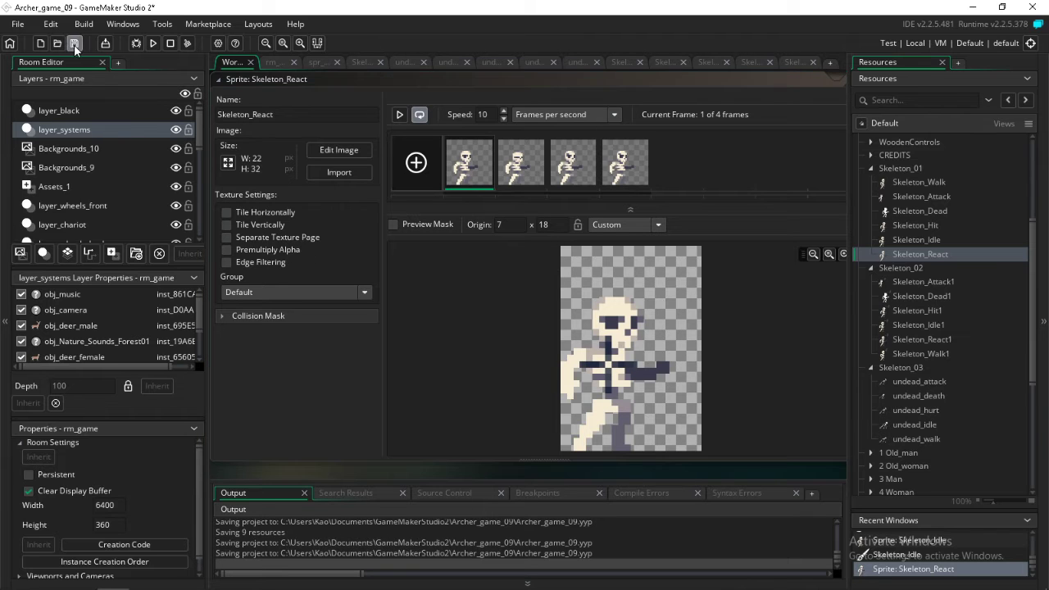
{"action": "left_click", "coordinate": [82, 577]}
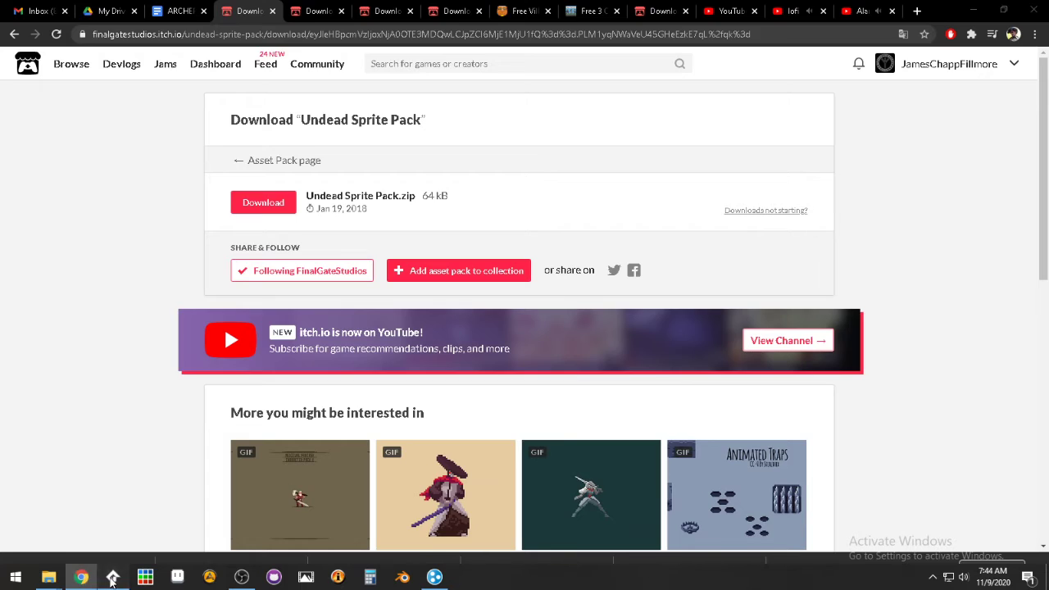
{"action": "left_click", "coordinate": [113, 577]}
Create a new object in the Objects resources and name it obj_skeleton_01
{"action": "scroll", "coordinate": [942, 247], "scroll_direction": "down", "scroll_amount": 5}
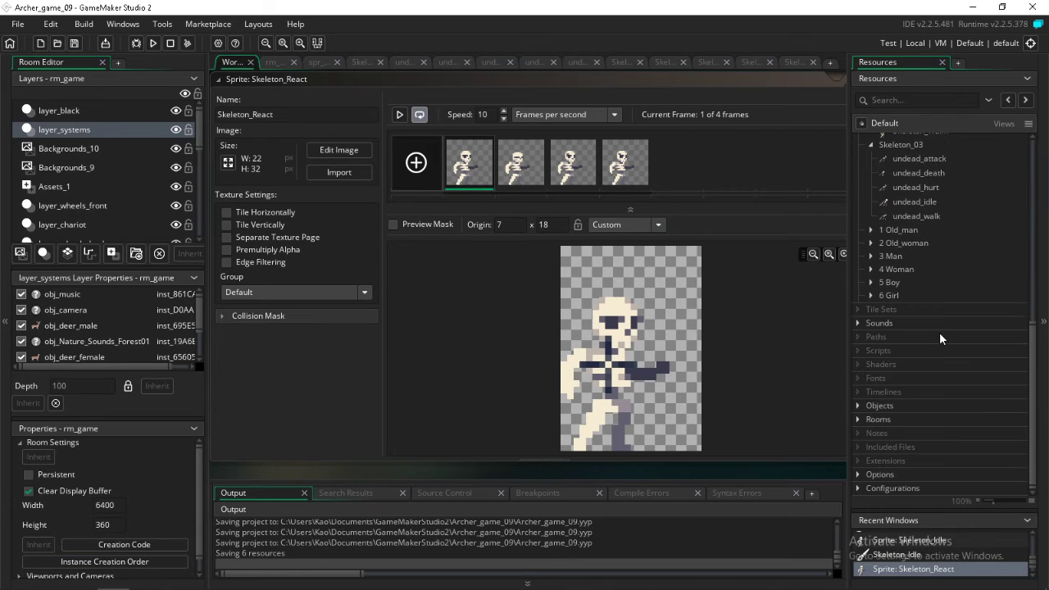
{"action": "left_click", "coordinate": [858, 405]}
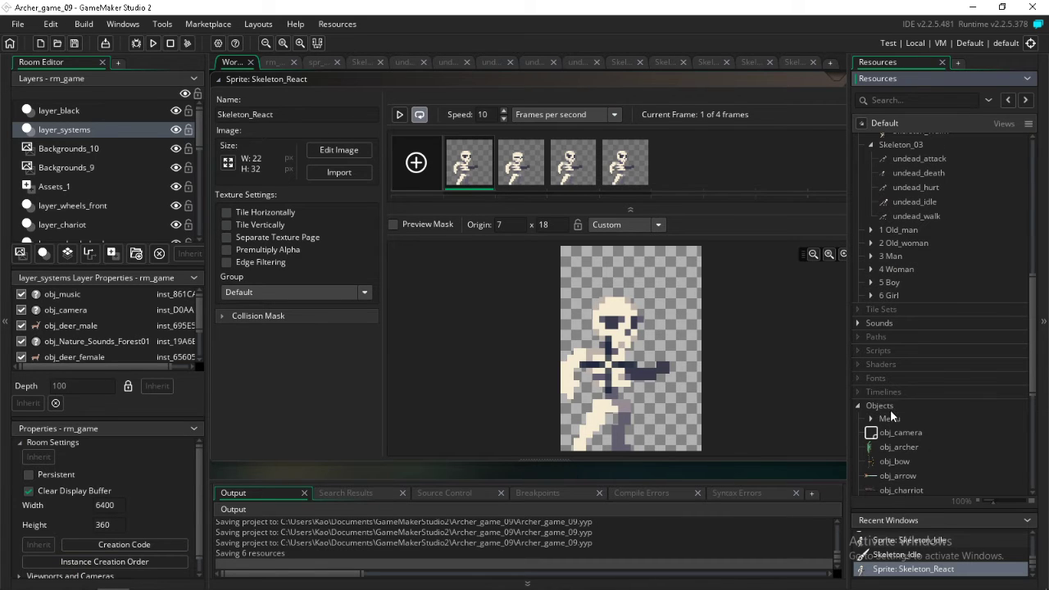
{"action": "right_click", "coordinate": [889, 404]}
{"action": "left_click", "coordinate": [899, 415]}
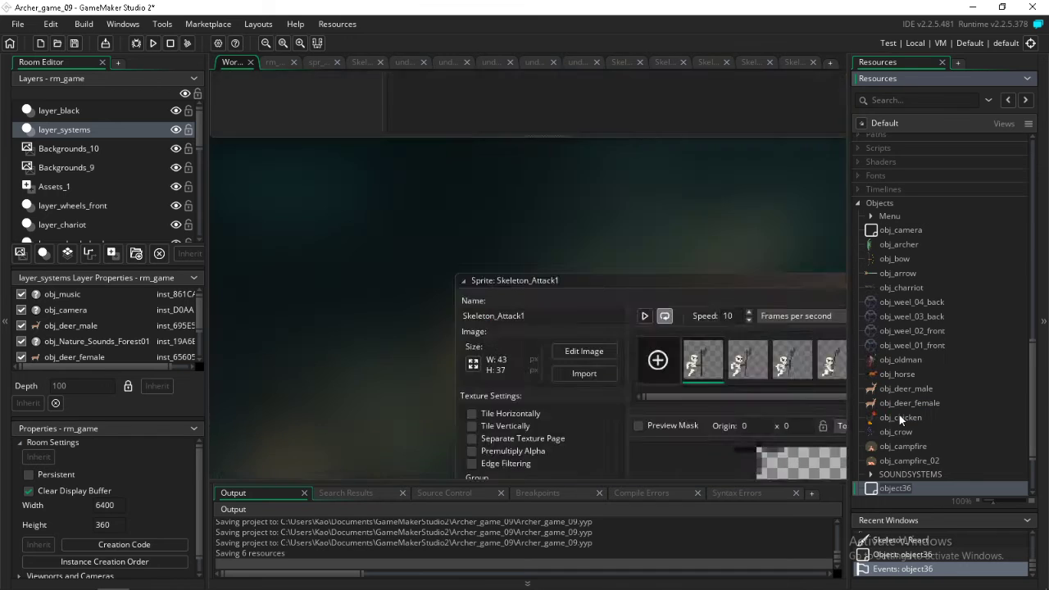
{"action": "type", "text": "obj_s"}
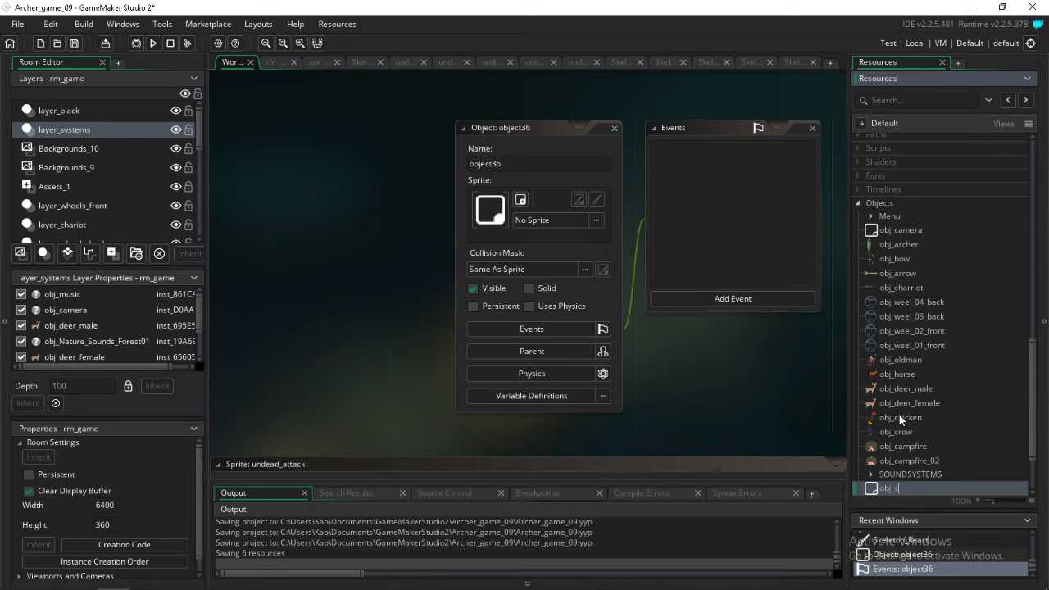
{"action": "type", "text": "keleton_01"}
{"action": "key", "text": "Return"}
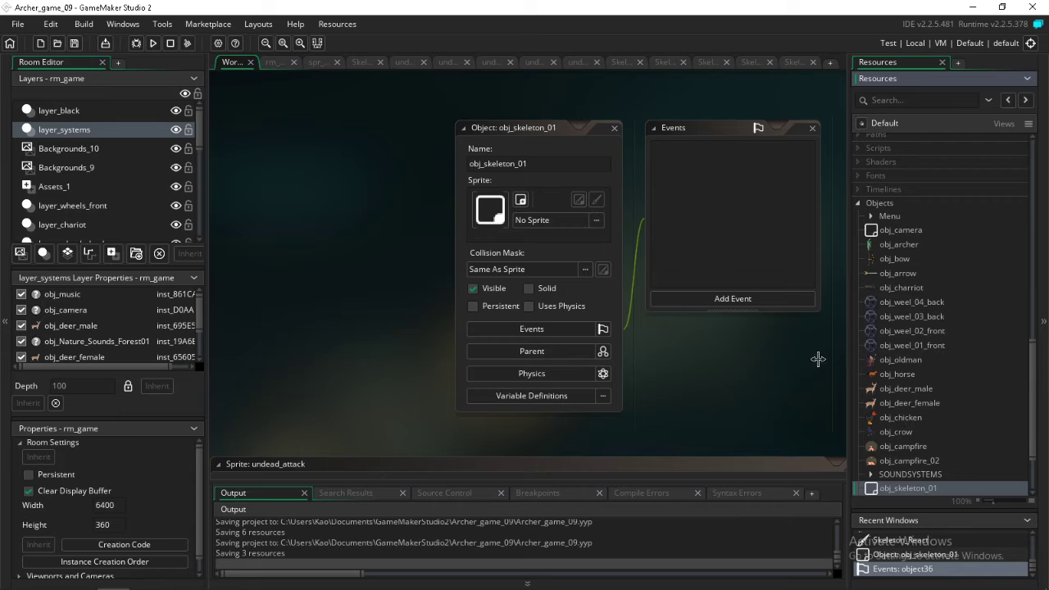
Assign the Skeleton_Walk sprite to obj_skeleton_01 and add a Step event to the object
{"action": "scroll", "coordinate": [943, 331], "scroll_direction": "up", "scroll_amount": 10}
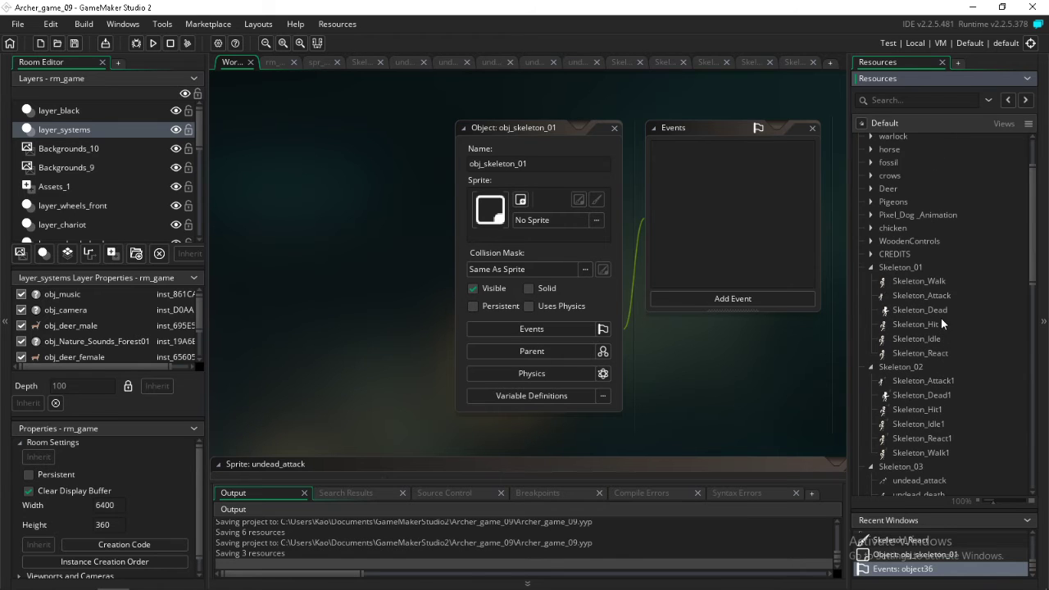
{"action": "left_click_drag", "start_coordinate": [918, 281], "coordinate": [540, 213]}
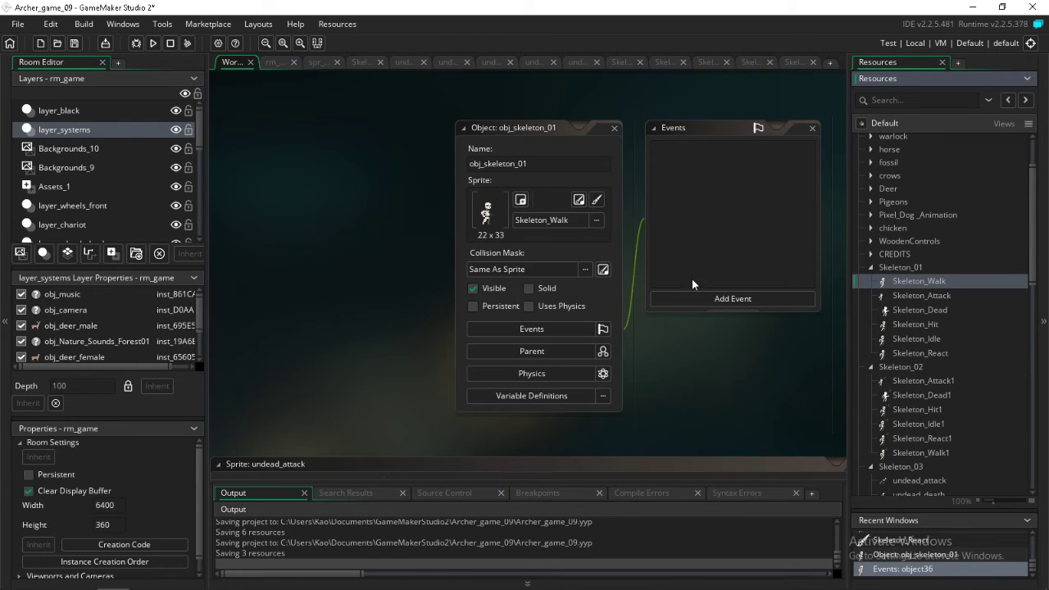
{"action": "left_click", "coordinate": [692, 297]}
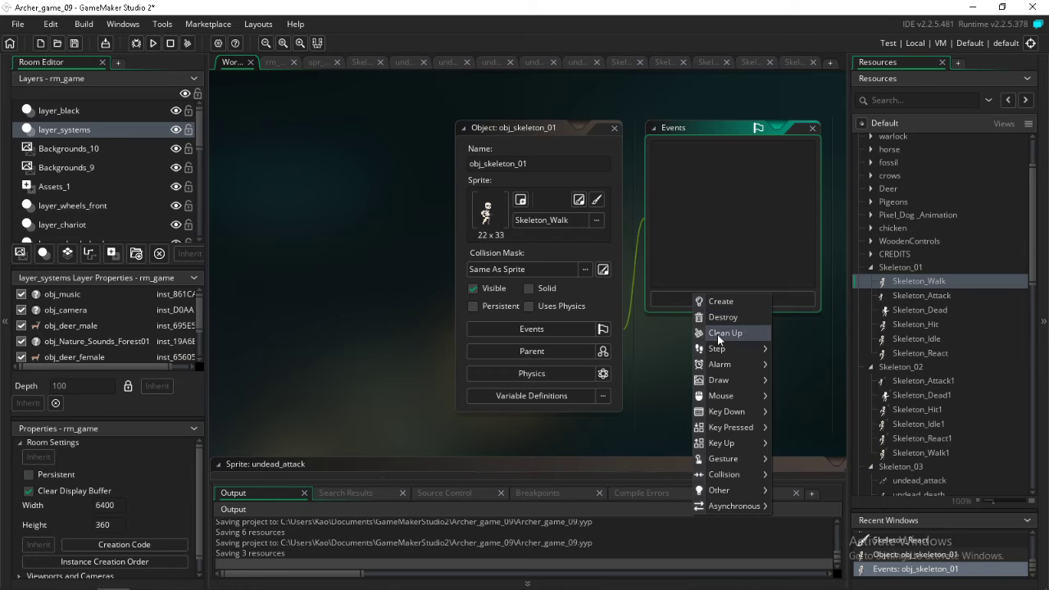
{"action": "mouse_move", "coordinate": [720, 351]}
{"action": "left_click", "coordinate": [786, 347]}
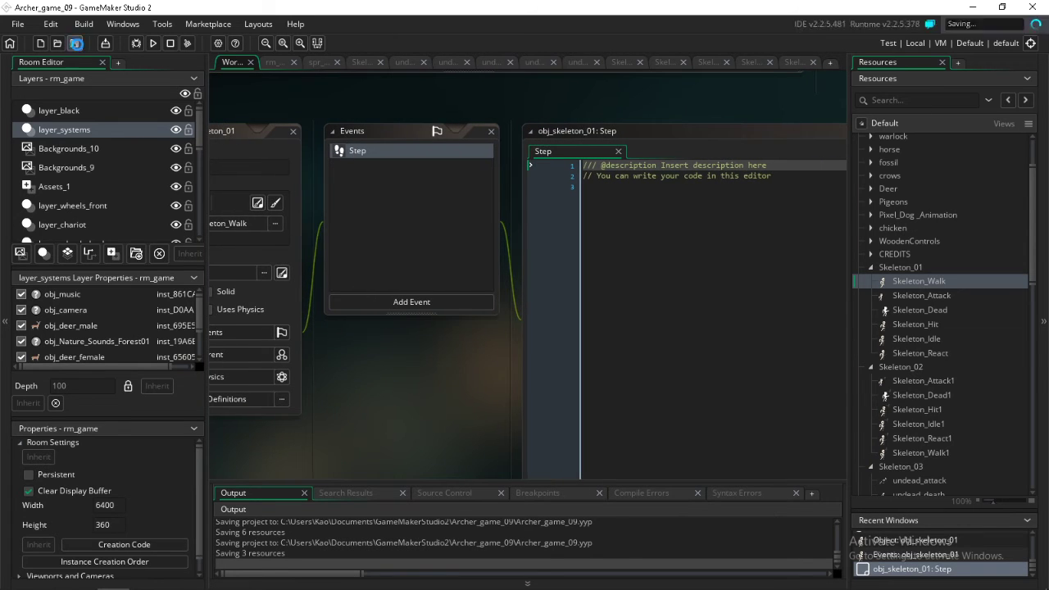
Write the condition if instance_exists(obj_charriot) on line 3 of the obj_skeleton_01 Step code
{"action": "left_click", "coordinate": [635, 203]}
{"action": "type", "text": "i"}
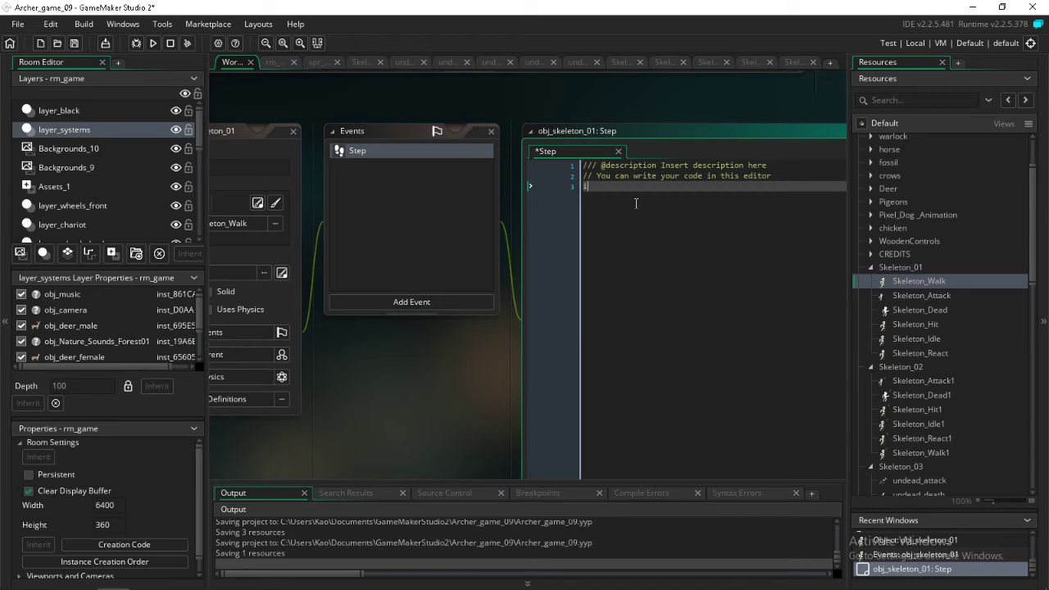
{"action": "type", "text": "f instance_ex"}
{"action": "key", "text": "Return"}
{"action": "type", "text": "obj_ar"}
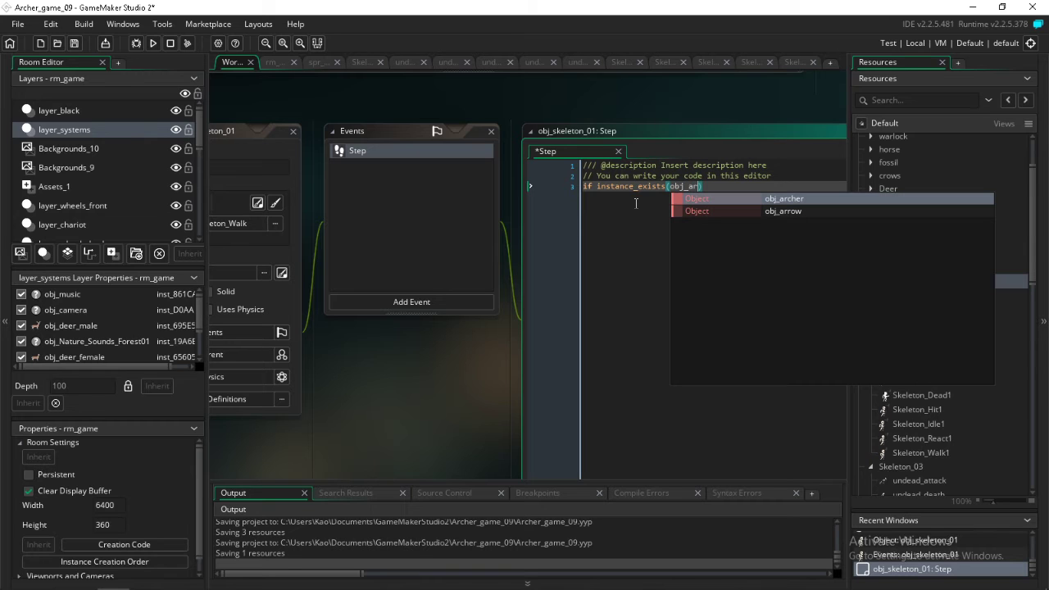
{"action": "key", "text": "BackSpace"}
{"action": "key", "text": "BackSpace"}
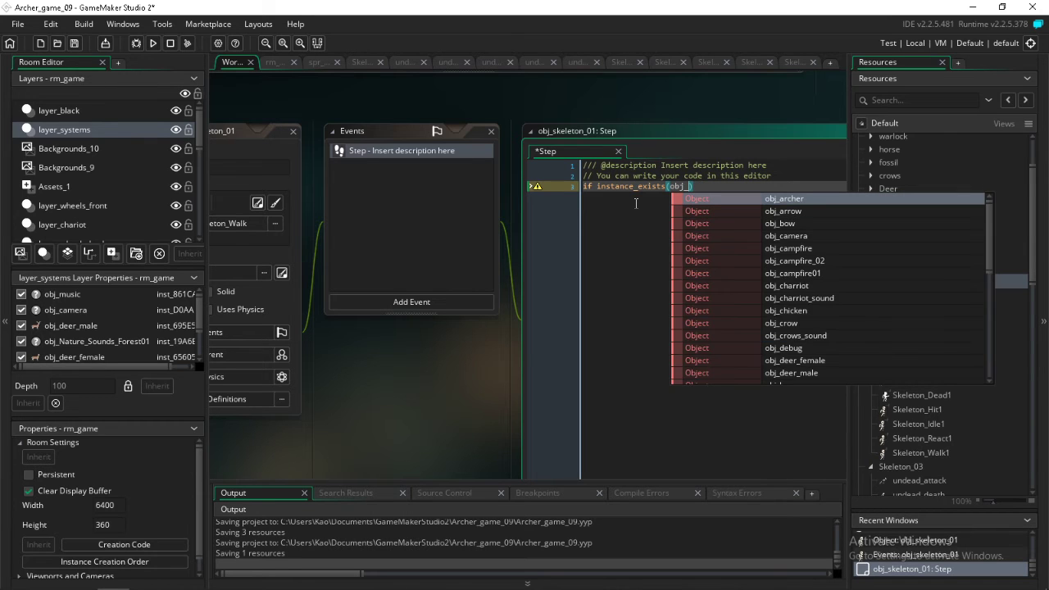
{"action": "type", "text": "h"}
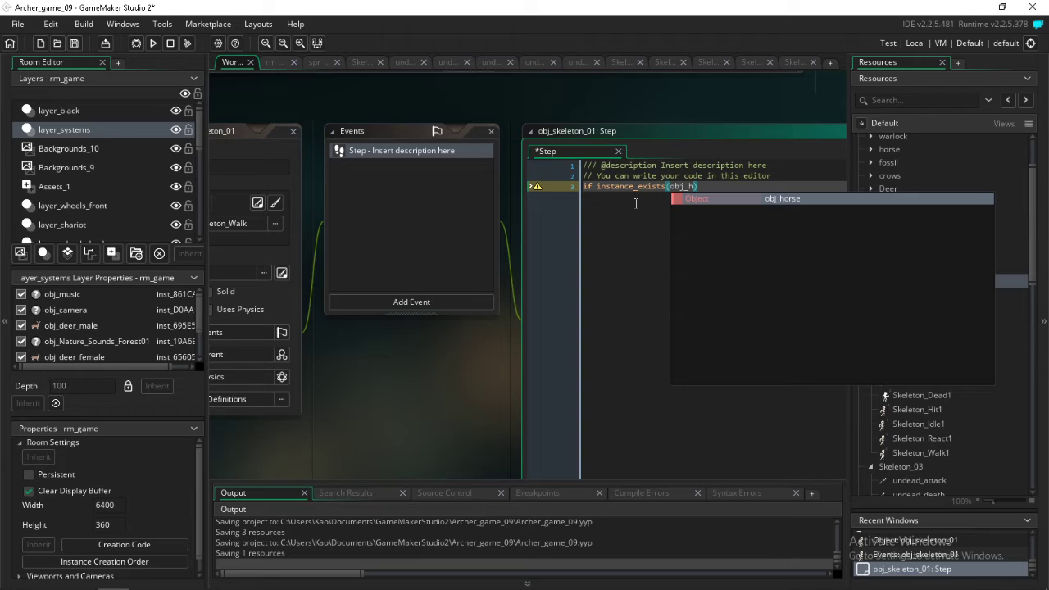
{"action": "key", "text": "BackSpace"}
{"action": "type", "text": "ch"}
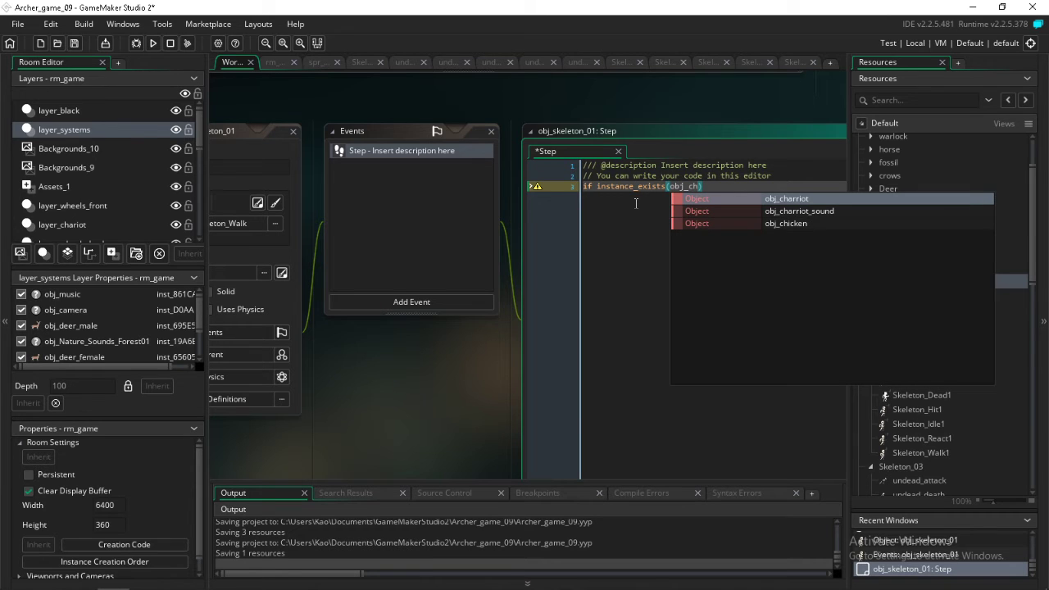
{"action": "key", "text": "Return"}
{"action": "key", "text": "End"}
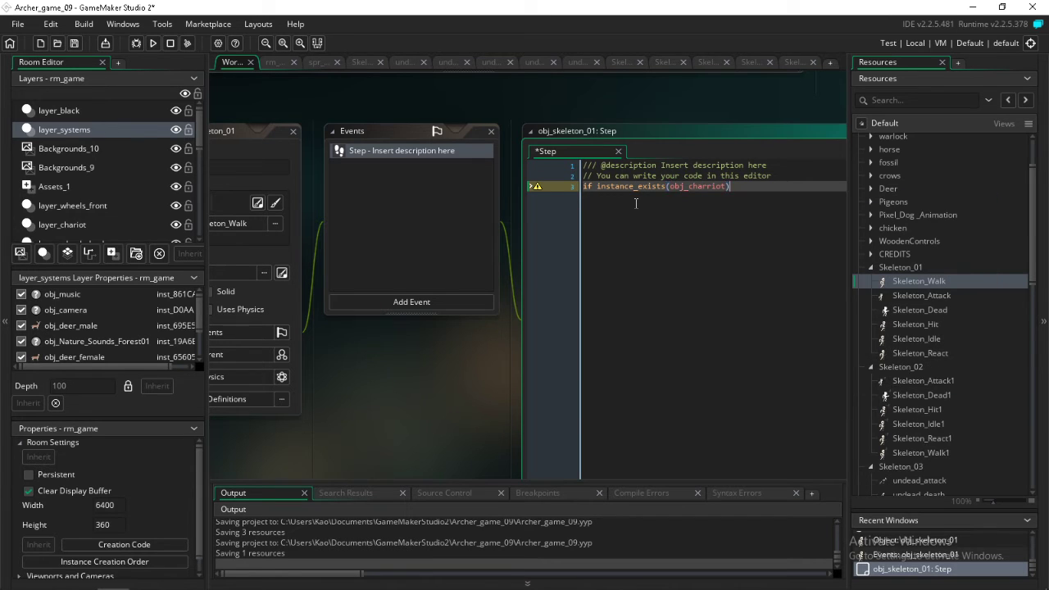
Add an opening and closing brace with blank lines between them after the condition, and place the cursor inside the block
{"action": "type", "text": "{"}
{"action": "key", "text": "Return"}
{"action": "key", "text": "Return"}
{"action": "key", "text": "Return"}
{"action": "key", "text": "Return"}
{"action": "key", "text": "Return"}
{"action": "key", "text": "Return"}
{"action": "type", "text": "}"}
{"action": "key", "text": "Up"}
{"action": "key", "text": "Up"}
{"action": "key", "text": "Up"}
{"action": "key", "text": "Up"}
{"action": "key", "text": "Up"}
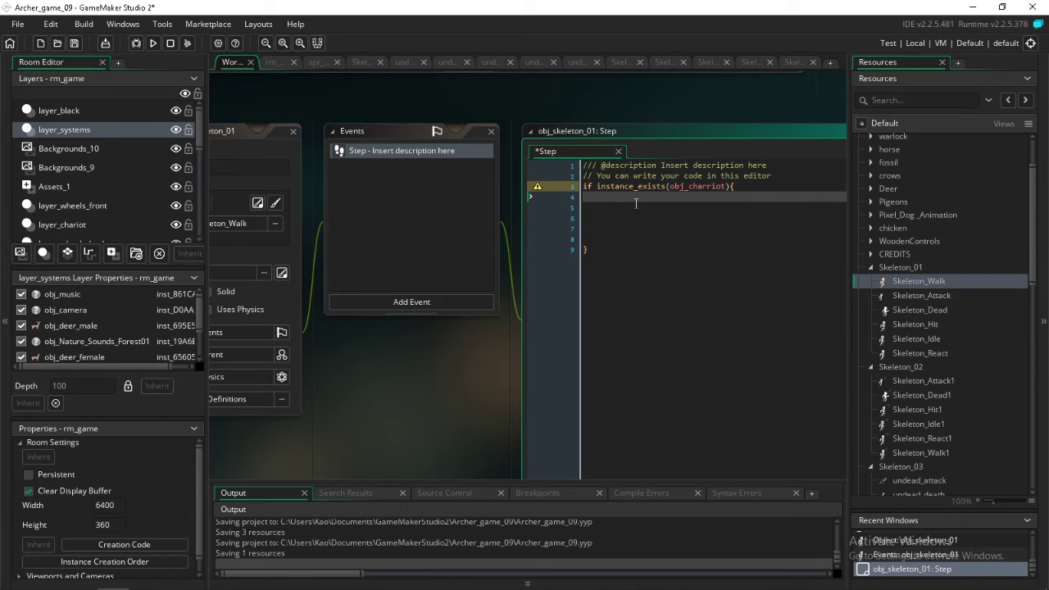
Write the condition if x < obj_charriot.x inside the instance_exists block of the Step code
{"action": "type", "text": "id"}
{"action": "key", "text": "BackSpace"}
{"action": "key", "text": "BackSpace"}
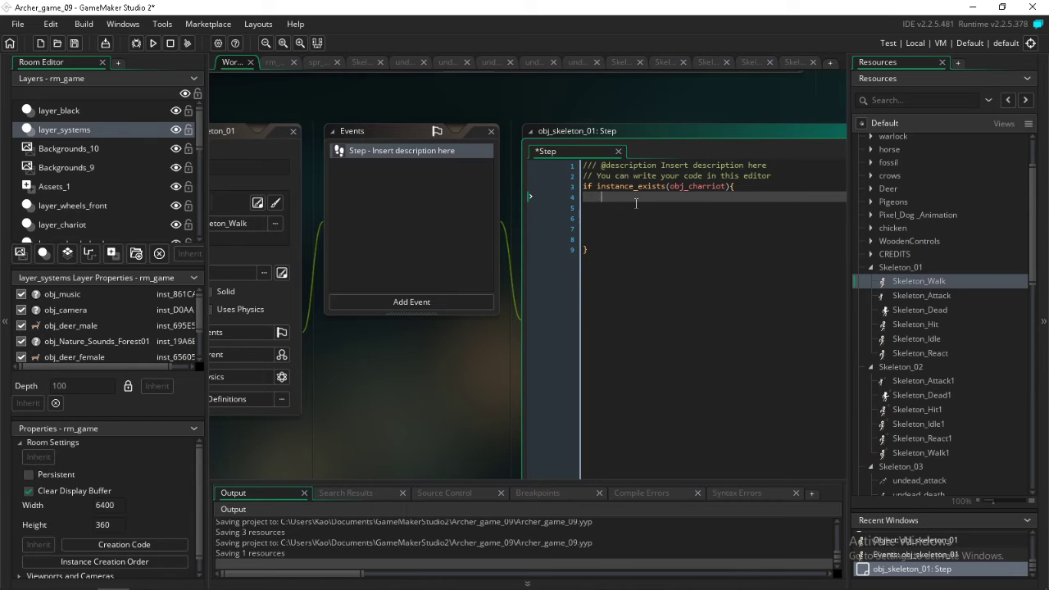
{"action": "type", "text": "if x < ob"}
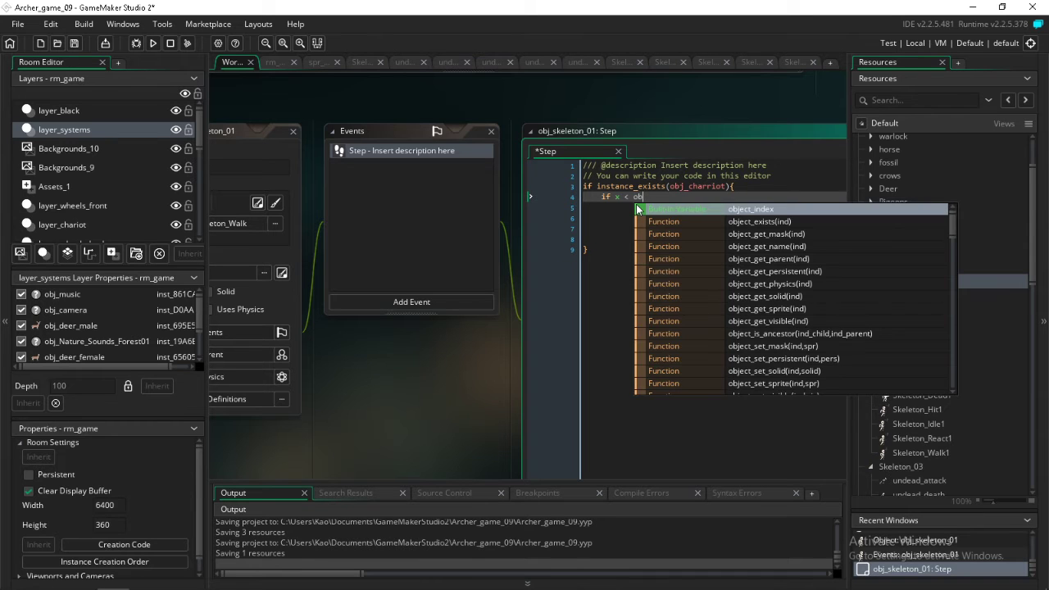
{"action": "type", "text": "j_cha"}
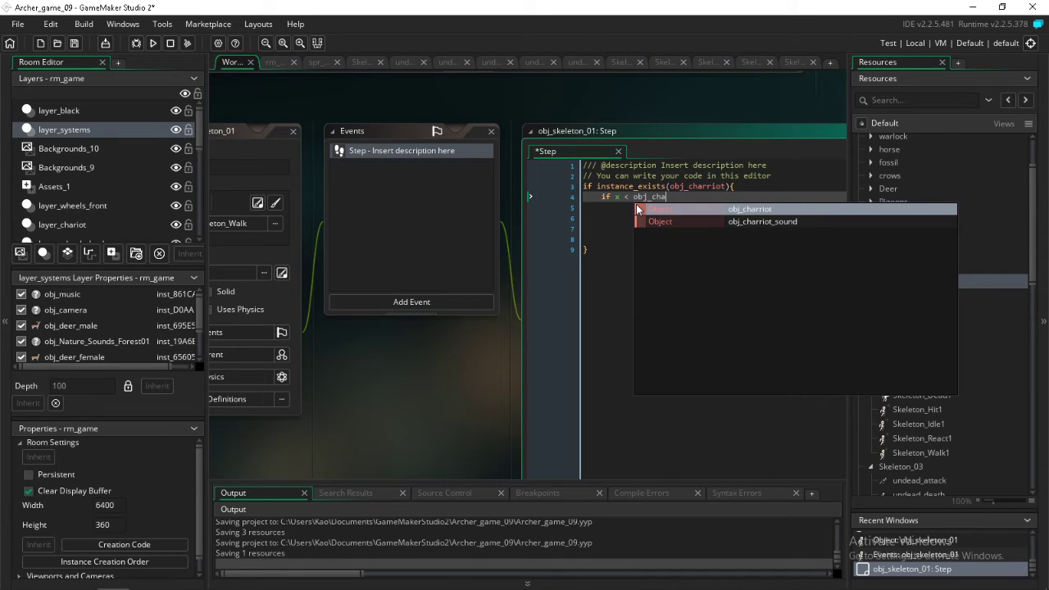
{"action": "left_click", "coordinate": [637, 209]}
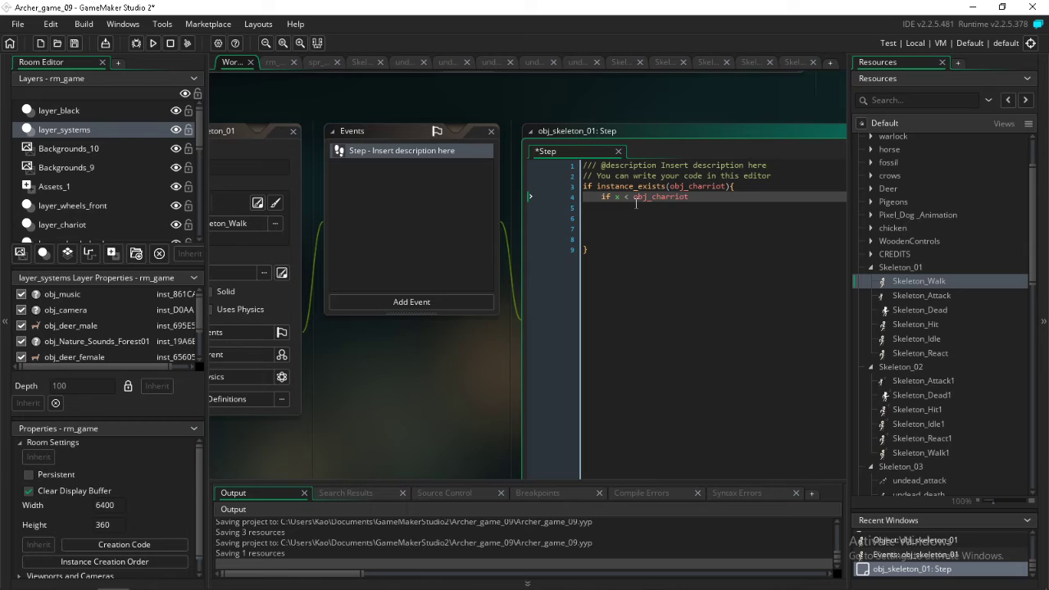
{"action": "type", "text": ".x"}
Add an opening and closing brace with blank lines between them after the x < obj_charriot.x condition
{"action": "mouse_move", "coordinate": [698, 198]}
{"action": "left_mouse_down"}
{"action": "mouse_move", "coordinate": [590, 202]}
{"action": "mouse_move", "coordinate": [603, 202]}
{"action": "left_mouse_up"}
{"action": "left_click", "coordinate": [712, 199]}
{"action": "type", "text": "{"}
{"action": "key", "text": "Return"}
{"action": "key", "text": "Return"}
{"action": "key", "text": "Return"}
{"action": "type", "text": "}"}
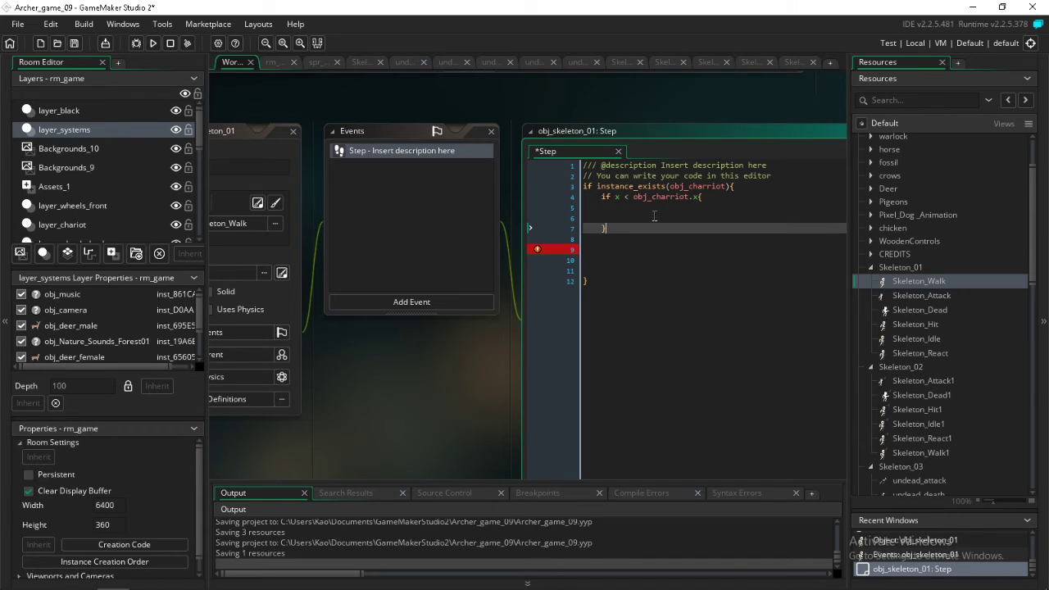
Duplicate the x < obj_charriot.x block below itself and change the copy's comparison to x > obj_charriot.x
{"action": "left_click_drag", "start_coordinate": [620, 229], "coordinate": [601, 199]}
{"action": "key", "text": "ctrl+c"}
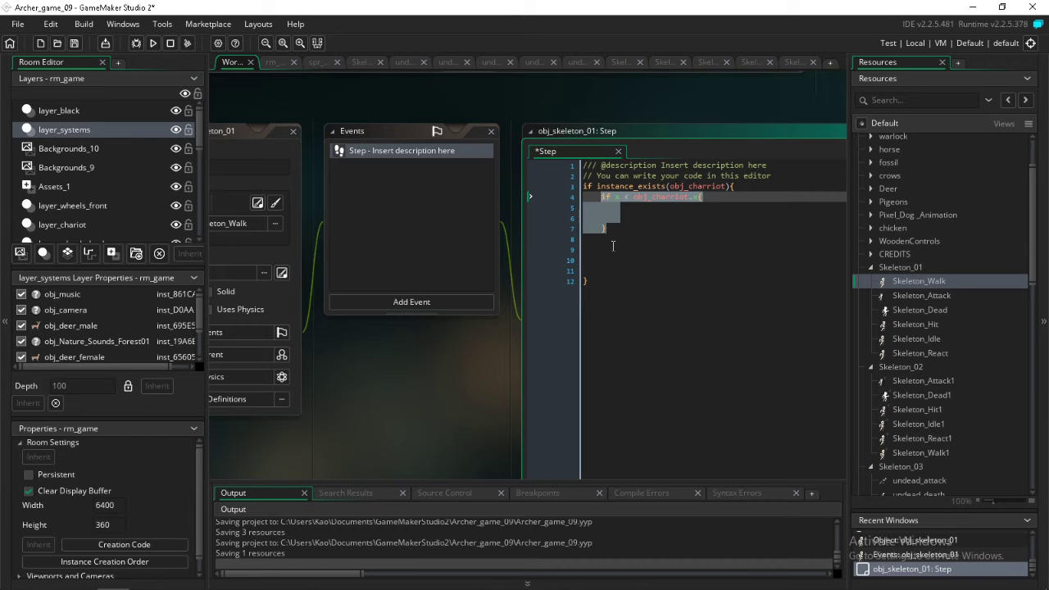
{"action": "left_click", "coordinate": [612, 245]}
{"action": "key", "text": "ctrl+v"}
{"action": "left_click", "coordinate": [626, 250]}
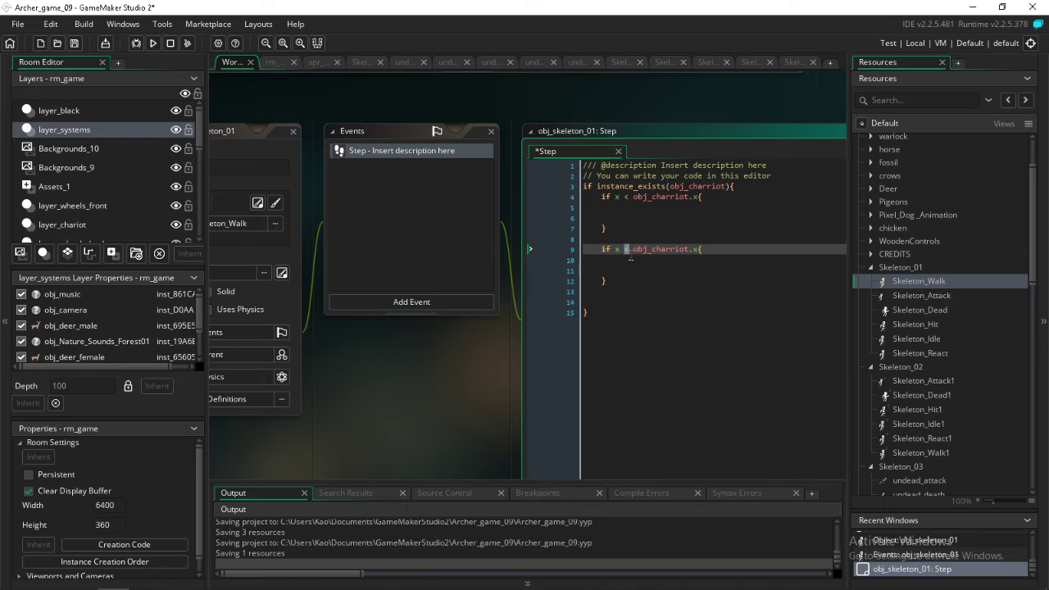
{"action": "key", "text": "BackSpace"}
{"action": "type", "text": ">"}
Write hspeed = -1; inside the x < obj_charriot.x block
{"action": "left_click", "coordinate": [712, 200]}
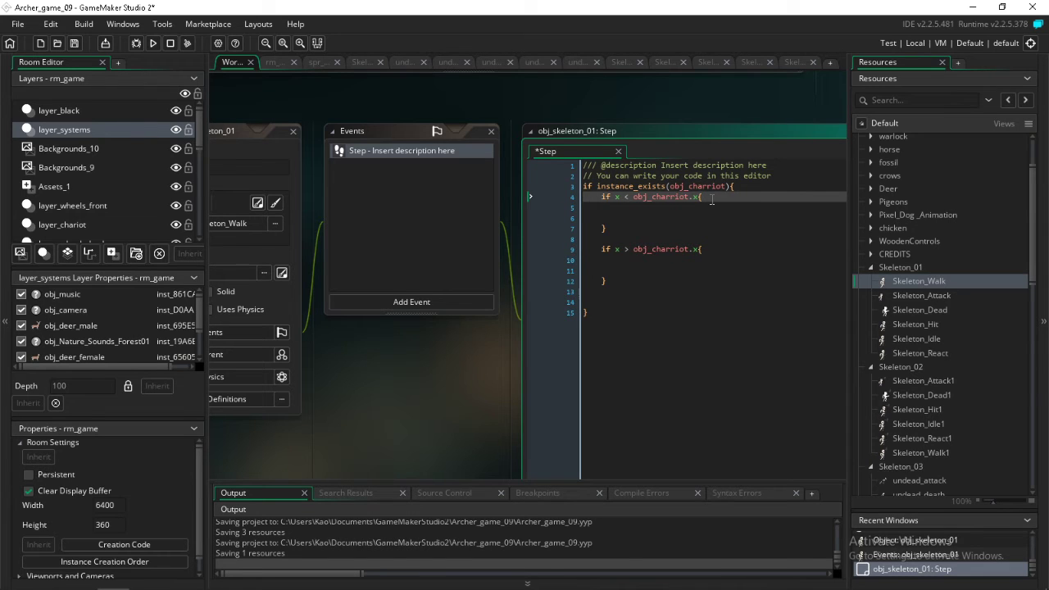
{"action": "key", "text": "Down"}
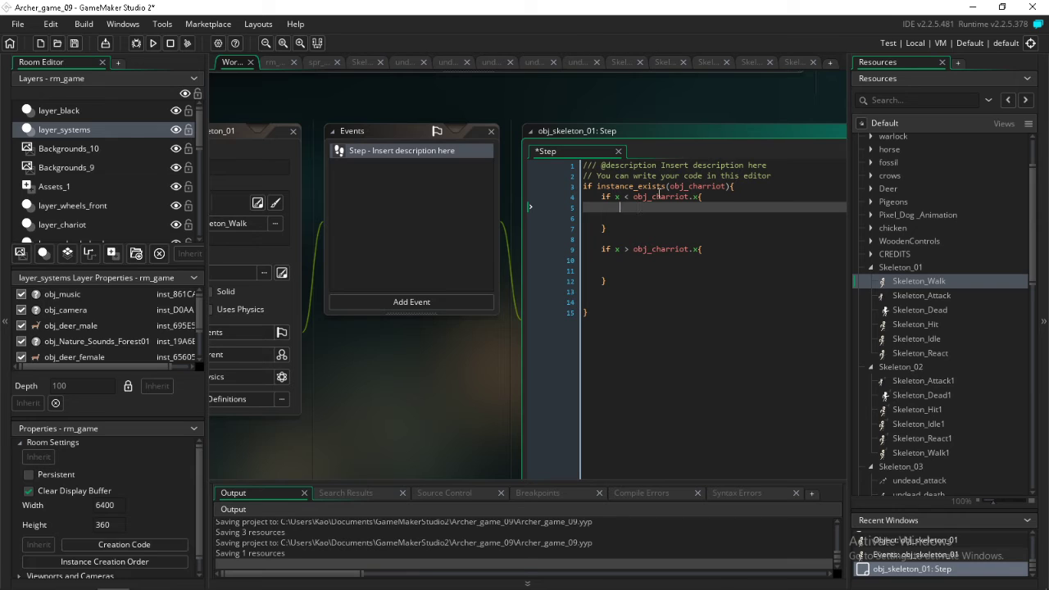
{"action": "type", "text": "hspeed?"}
{"action": "key", "text": "BackSpace"}
{"action": "key", "text": "BackSpace"}
{"action": "type", "text": "= -1;"}
Copy the hspeed = -1; line into the x > obj_charriot.x block and set hspeed to 1 in the first block
{"action": "left_click_drag", "start_coordinate": [699, 211], "coordinate": [631, 210]}
{"action": "left_click", "coordinate": [621, 259]}
{"action": "type", "text": "hspeed = -1;"}
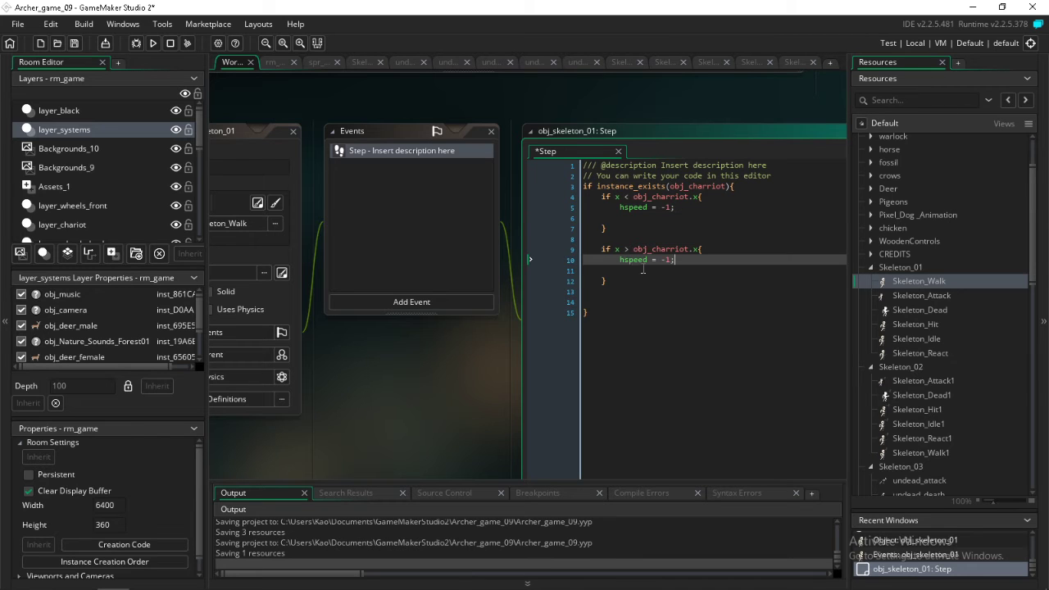
{"action": "double_click", "coordinate": [668, 260]}
{"action": "double_click", "coordinate": [666, 207]}
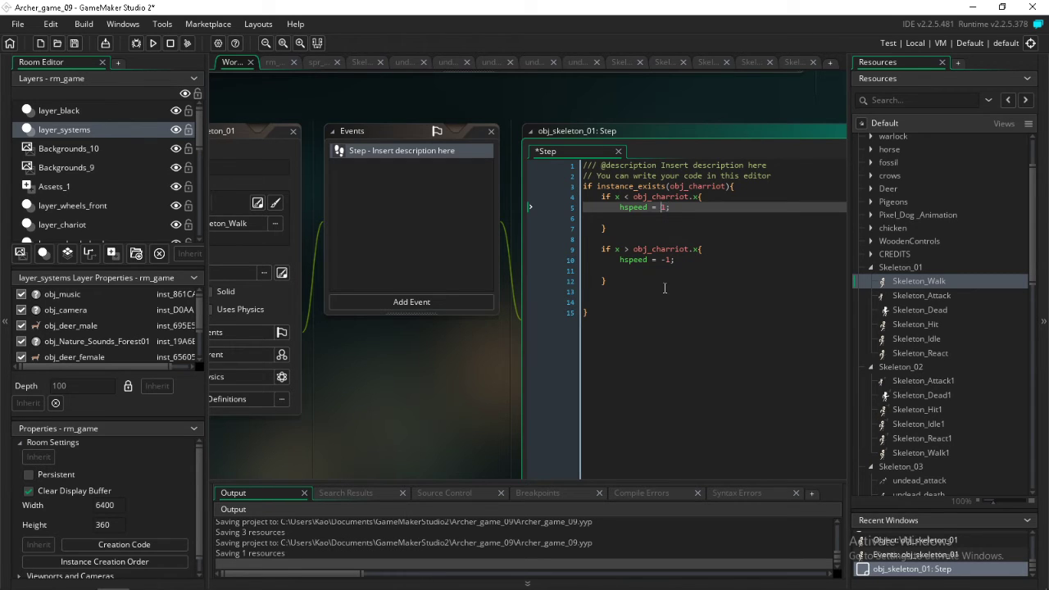
Add the line image_xscale = -1; below the hspeed line in the x > obj_charriot.x block
{"action": "left_click", "coordinate": [691, 259]}
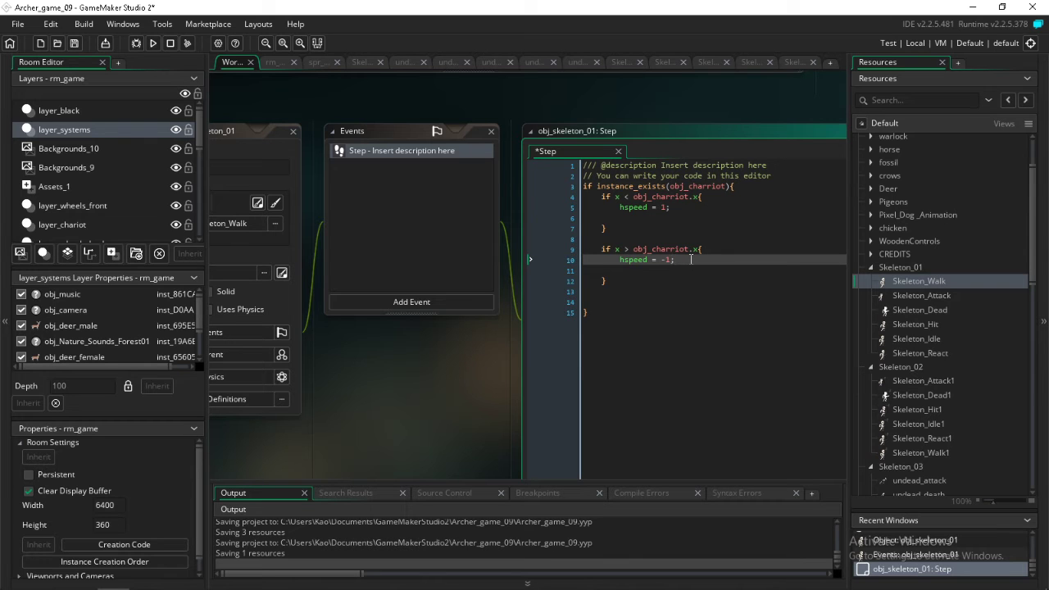
{"action": "key", "text": "Return"}
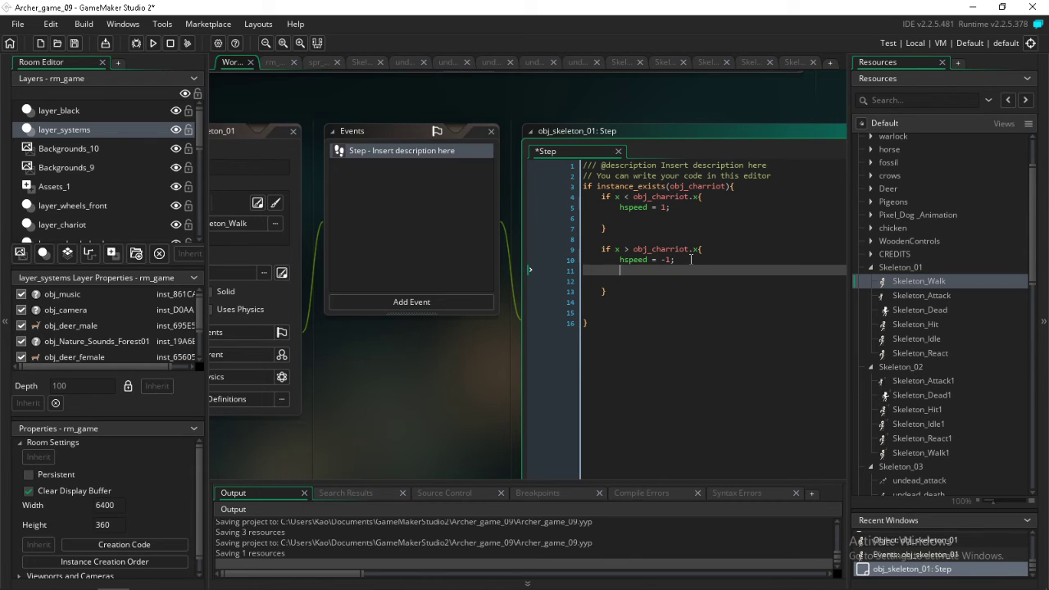
{"action": "type", "text": "image_x"}
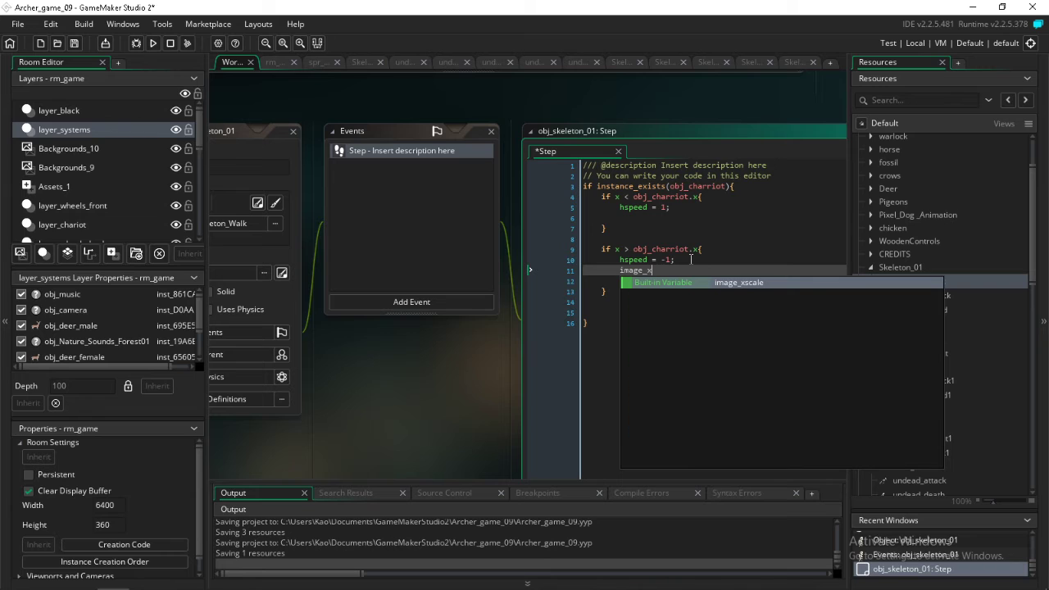
{"action": "key", "text": "Return"}
{"action": "type", "text": "= "}
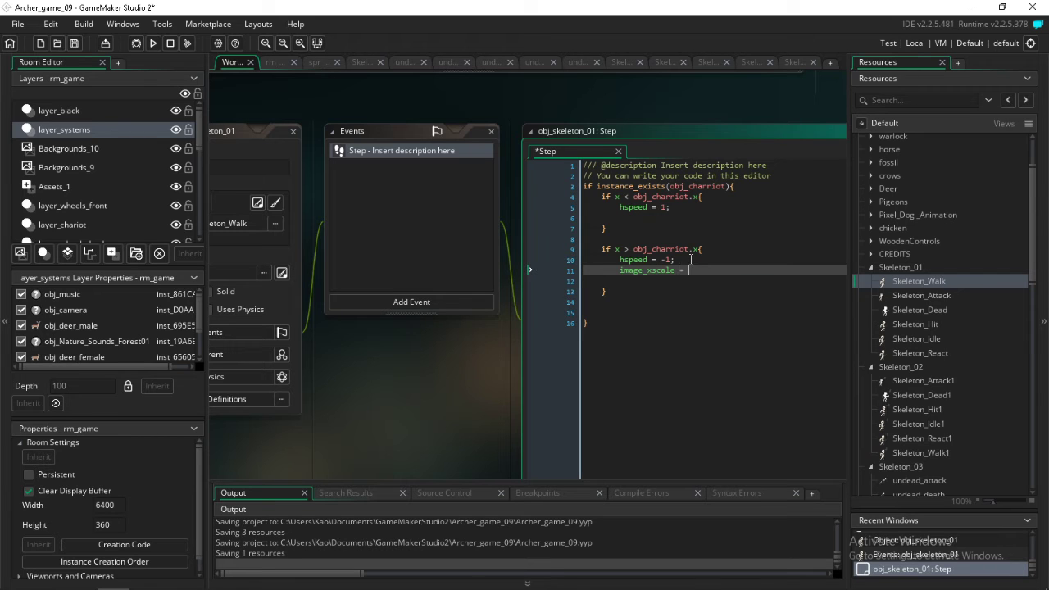
{"action": "type", "text": "-1;"}
Copy the image_xscale line into the x < obj_charriot.x block and set its value there to 1
{"action": "left_click_drag", "start_coordinate": [703, 270], "coordinate": [625, 275]}
{"action": "key", "text": "ctrl+c"}
{"action": "left_click", "coordinate": [673, 207]}
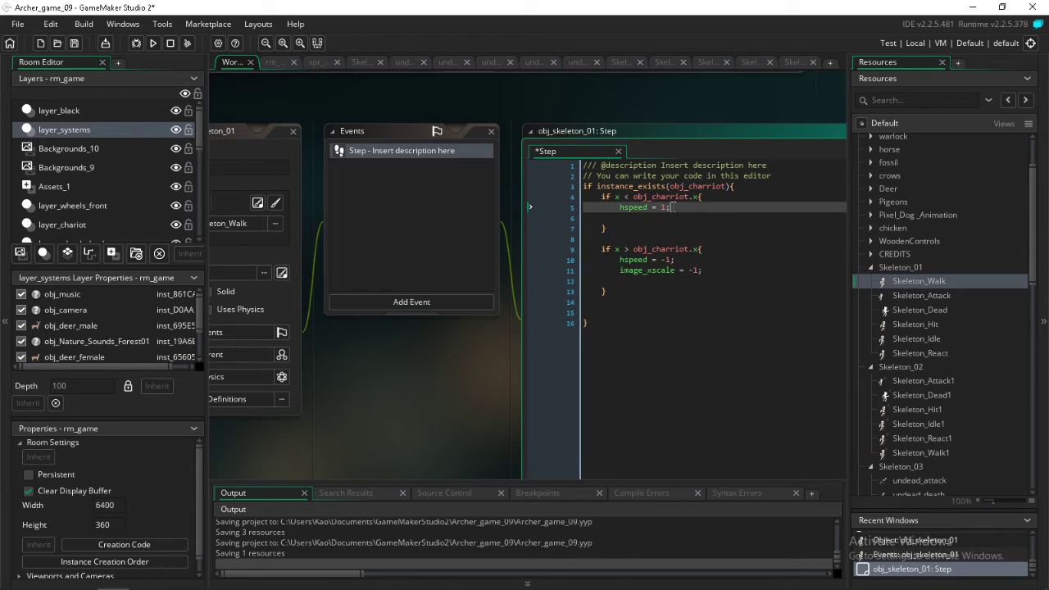
{"action": "key", "text": "Return"}
{"action": "key", "text": "ctrl+v"}
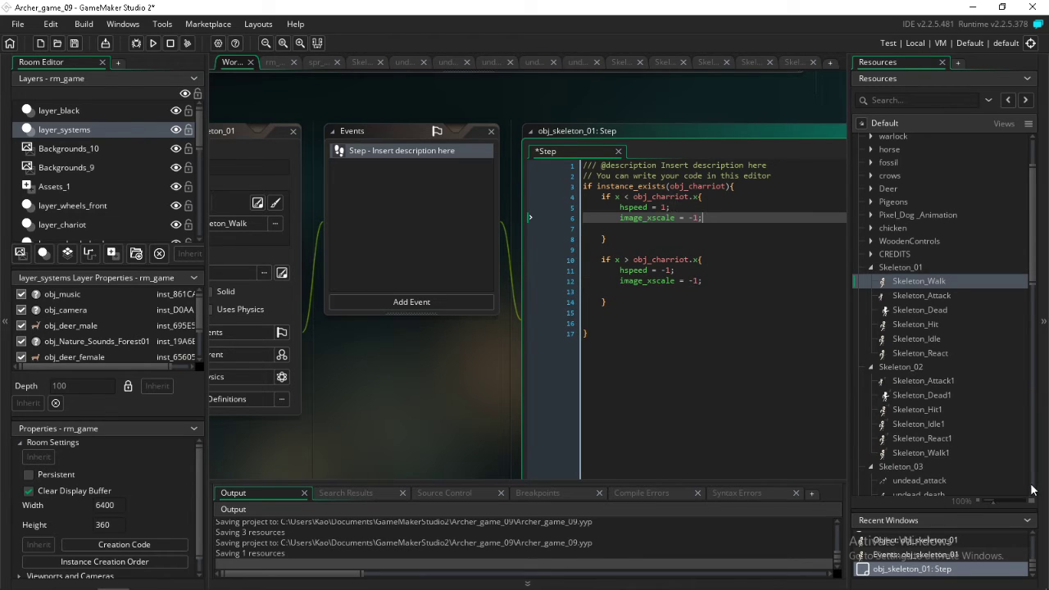
{"action": "left_click_drag", "start_coordinate": [694, 219], "coordinate": [690, 218]}
{"action": "key", "text": "BackSpace"}
Add a Create event to obj_skeleton_01 and write state_changer = 0; in its code
{"action": "left_click", "coordinate": [368, 303]}
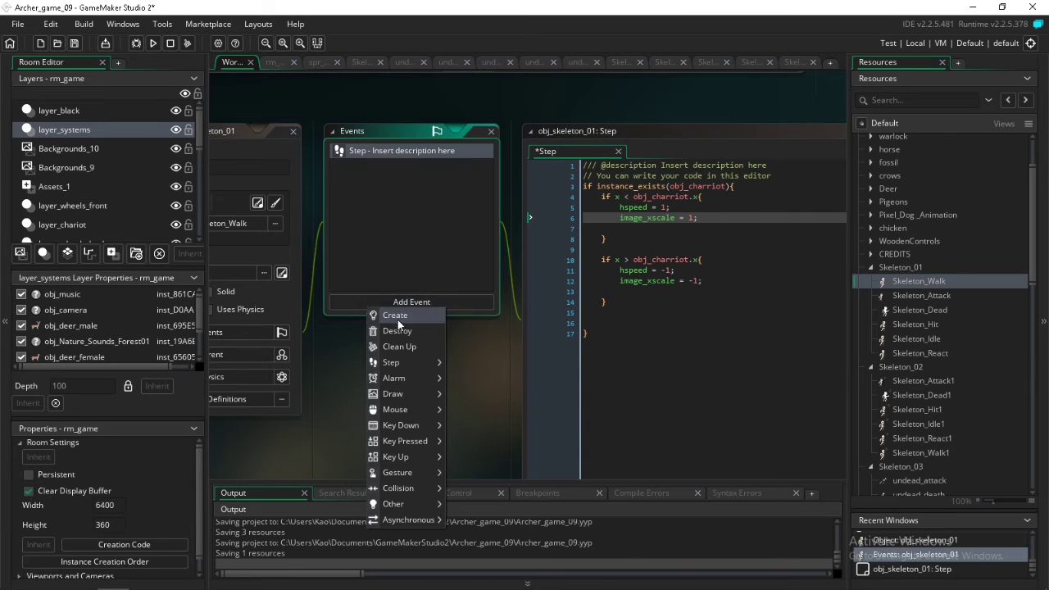
{"action": "left_click", "coordinate": [397, 320]}
{"action": "type", "text": "s"}
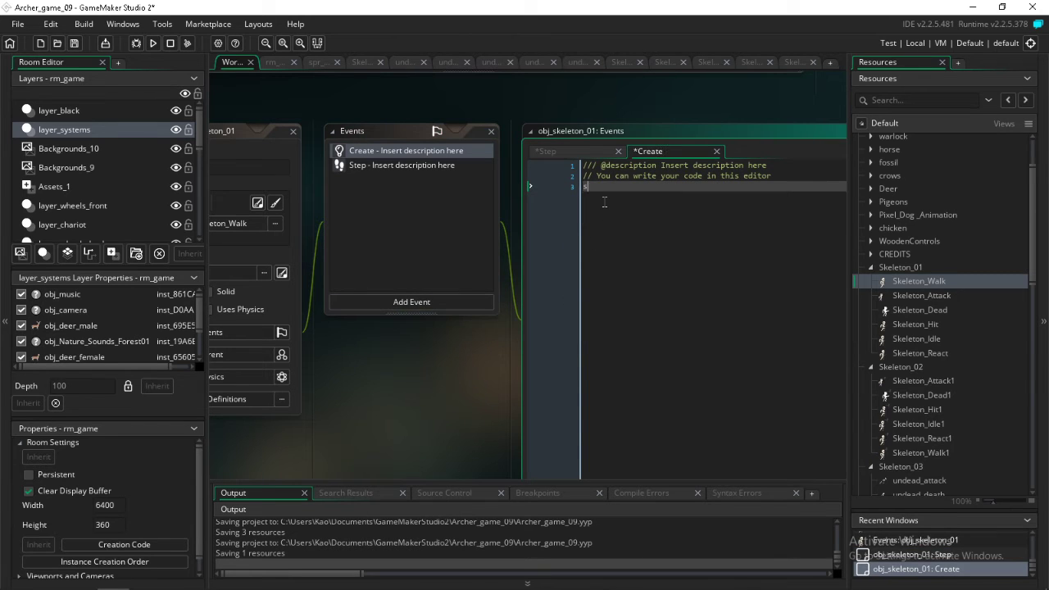
{"action": "type", "text": "tate"}
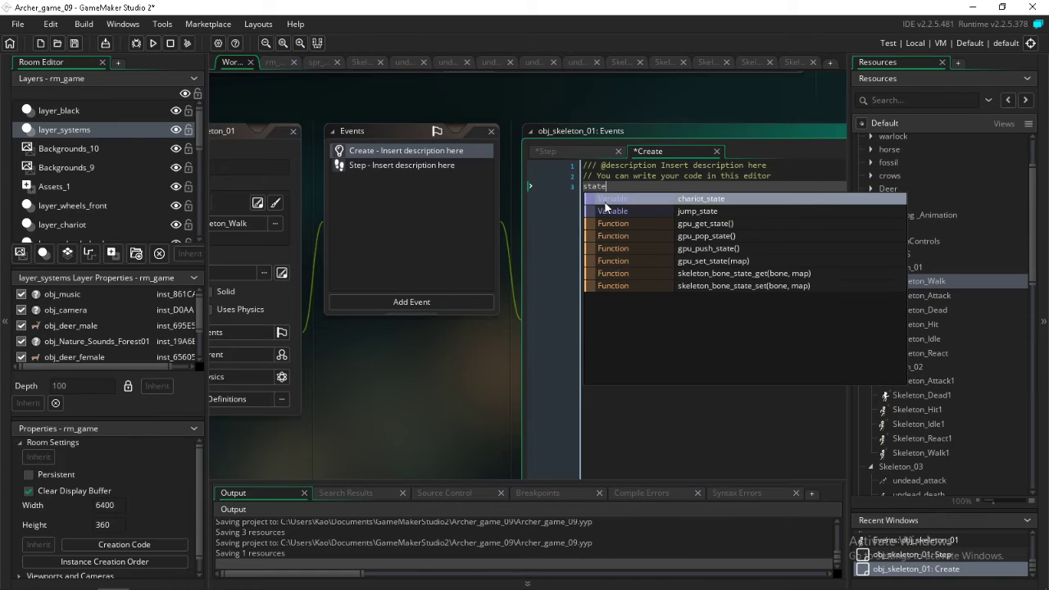
{"action": "type", "text": "_changer"}
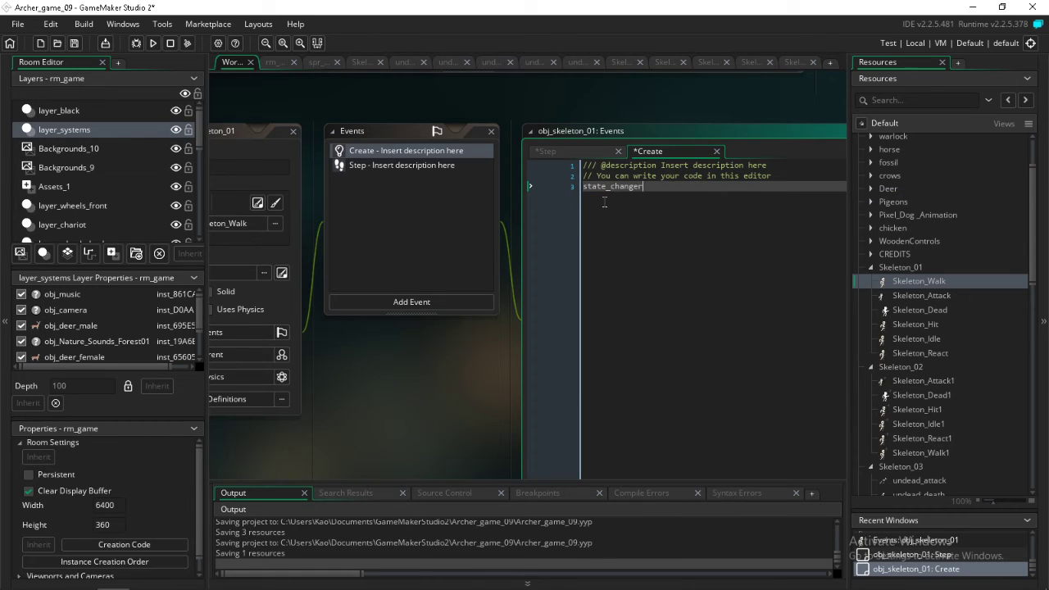
{"action": "type", "text": " = 0;"}
Declare state_walk = -1; on a new line in the Create code
{"action": "key", "text": "Return"}
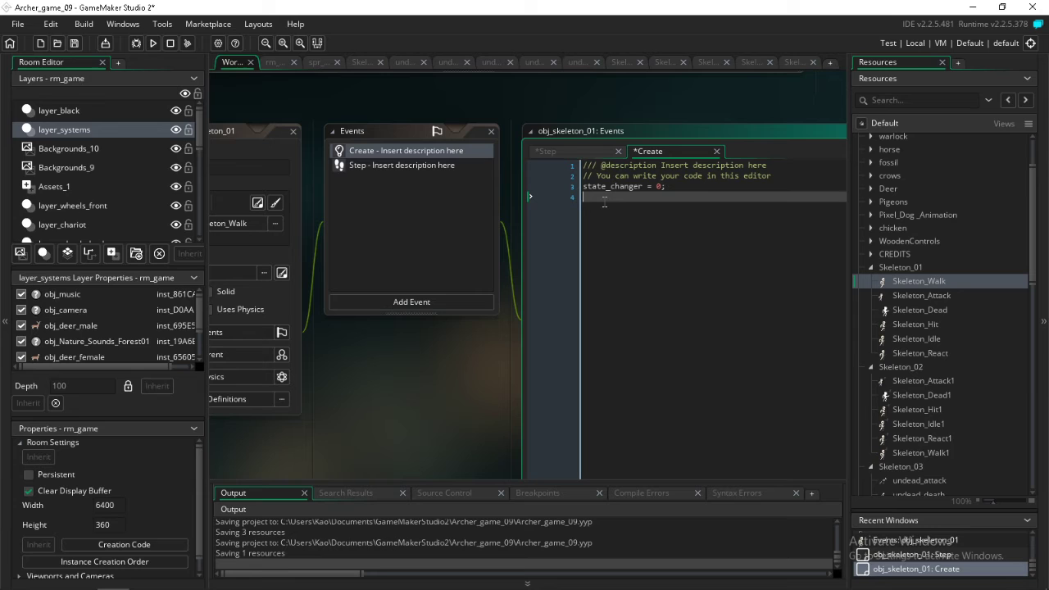
{"action": "type", "text": "state_"}
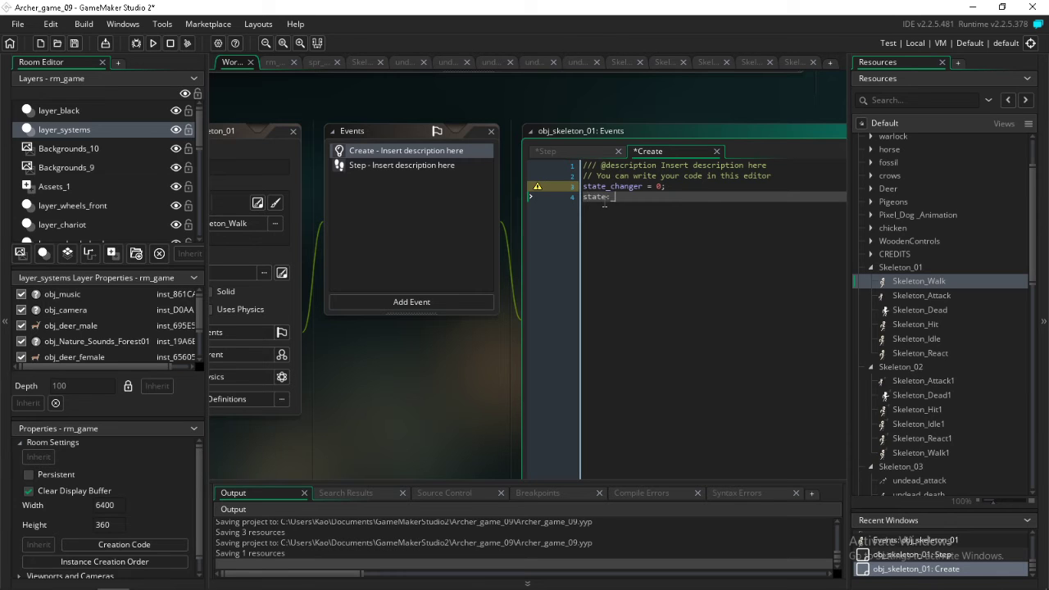
{"action": "type", "text": "walk = -1;"}
Declare state_atack = -1; on a new line below state_walk
{"action": "key", "text": "Return"}
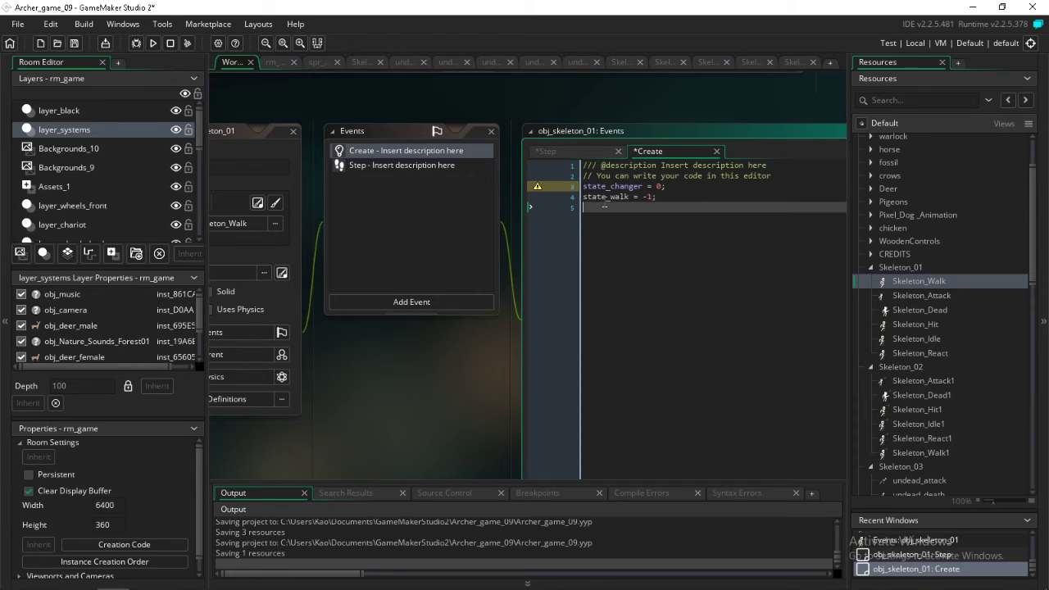
{"action": "type", "text": "state_atack = -1;"}
Declare state_react = -1; on a new line below state_atack
{"action": "key", "text": "Return"}
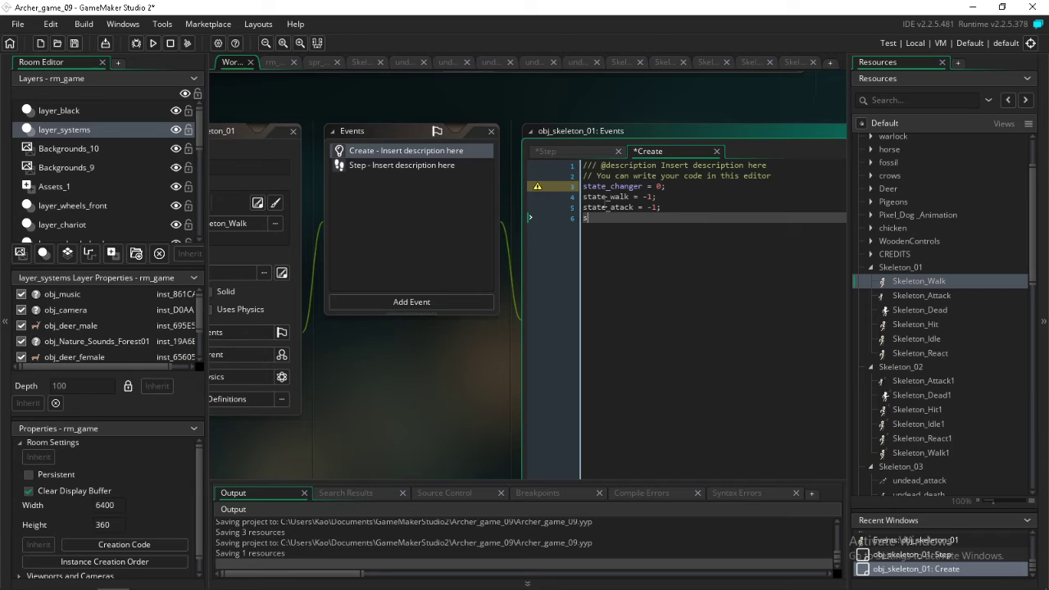
{"action": "type", "text": "state_"}
{"action": "type", "text": "d"}
{"action": "key", "text": "BackSpace"}
{"action": "type", "text": "surprice"}
{"action": "type", "text": " ="}
{"action": "key", "text": "BackSpace"}
{"action": "key", "text": "BackSpace"}
{"action": "key", "text": "BackSpace"}
{"action": "key", "text": "BackSpace"}
{"action": "key", "text": "BackSpace"}
{"action": "key", "text": "BackSpace"}
{"action": "key", "text": "BackSpace"}
{"action": "key", "text": "BackSpace"}
{"action": "key", "text": "BackSpace"}
{"action": "type", "text": "react = -1;"}
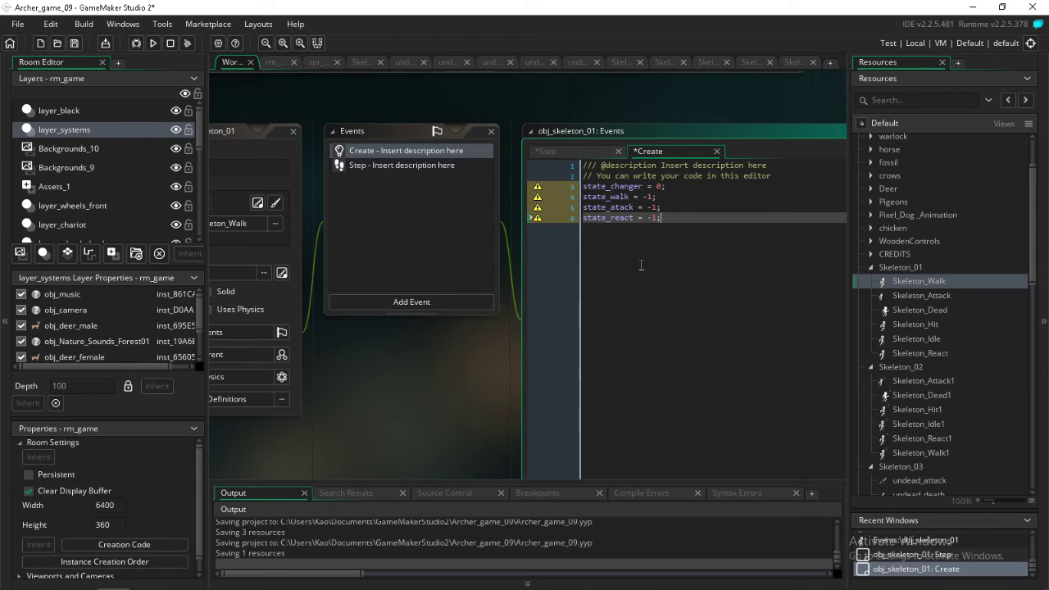
Declare state_hit = -1; on a new line below state_react
{"action": "key", "text": "Return"}
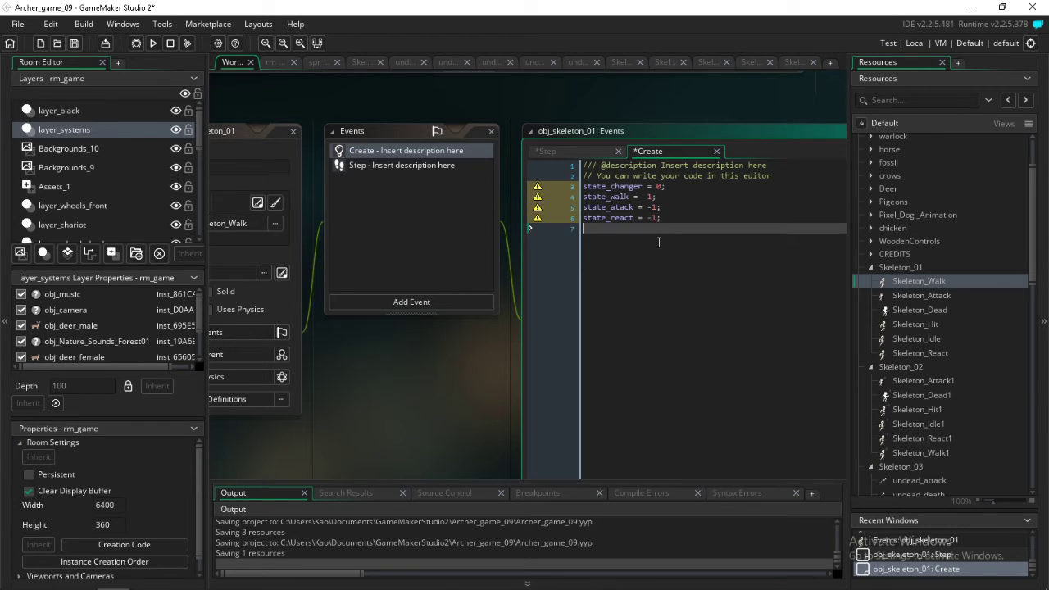
{"action": "type", "text": "state"}
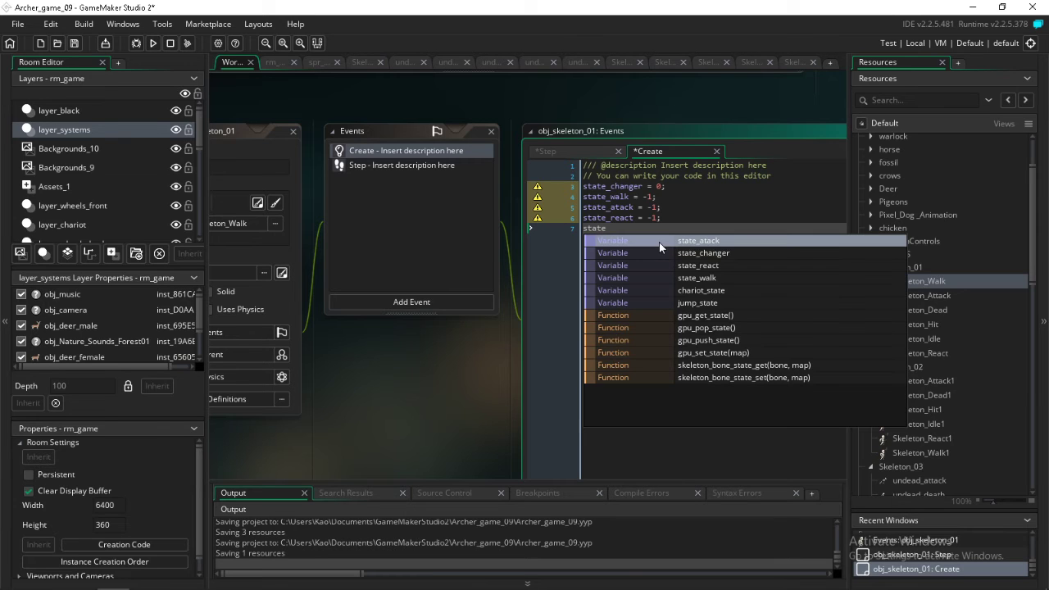
{"action": "type", "text": "_"}
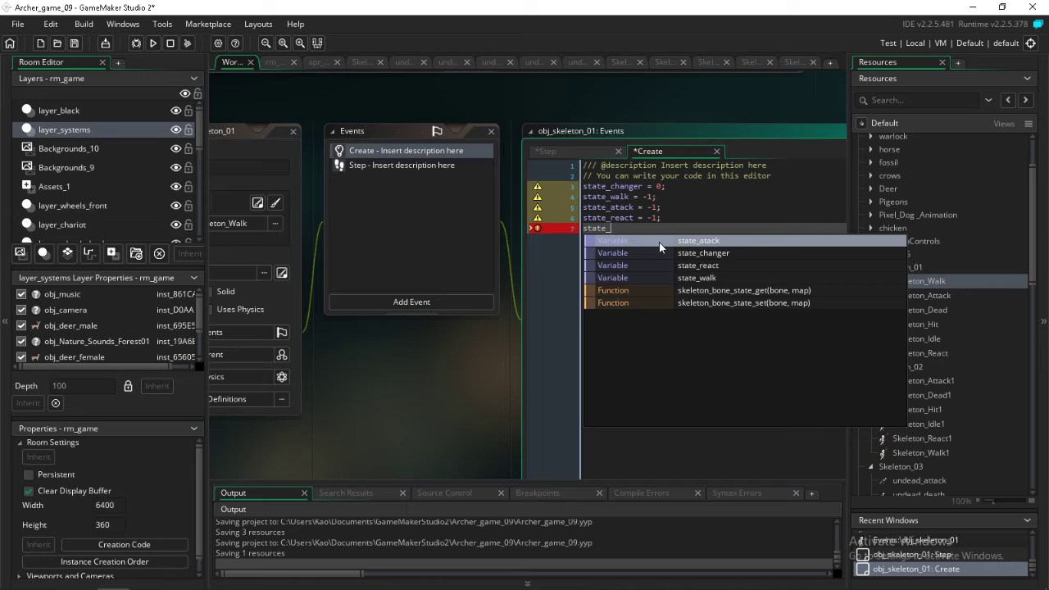
{"action": "type", "text": "hit ="}
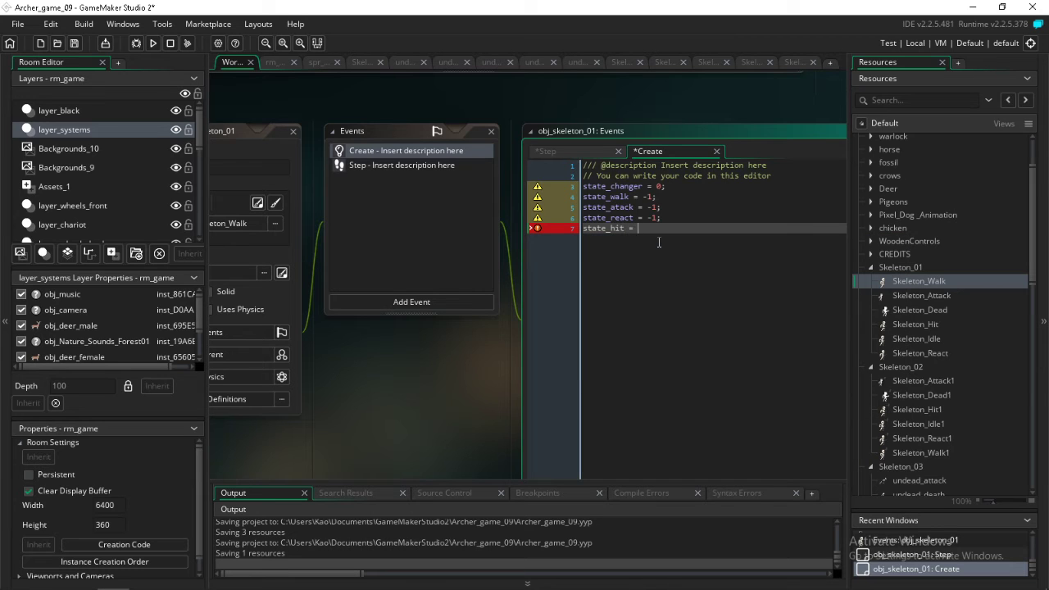
{"action": "type", "text": " -1;"}
Review the state_changer line, return to the Step code of obj_skeleton_01, and bring up the rm_game room
{"action": "left_click", "coordinate": [411, 167]}
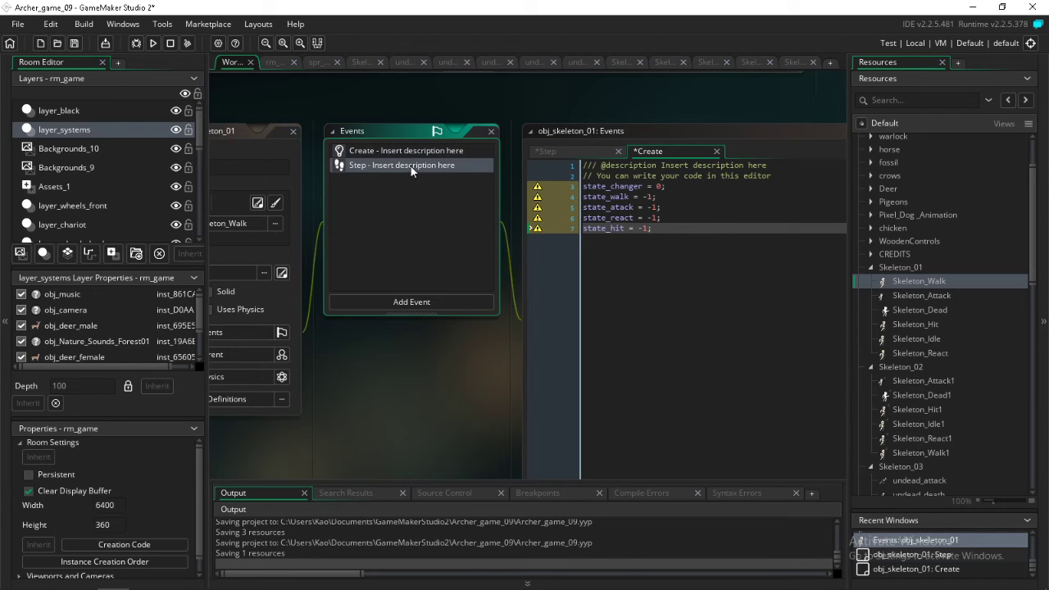
{"action": "left_click", "coordinate": [624, 186]}
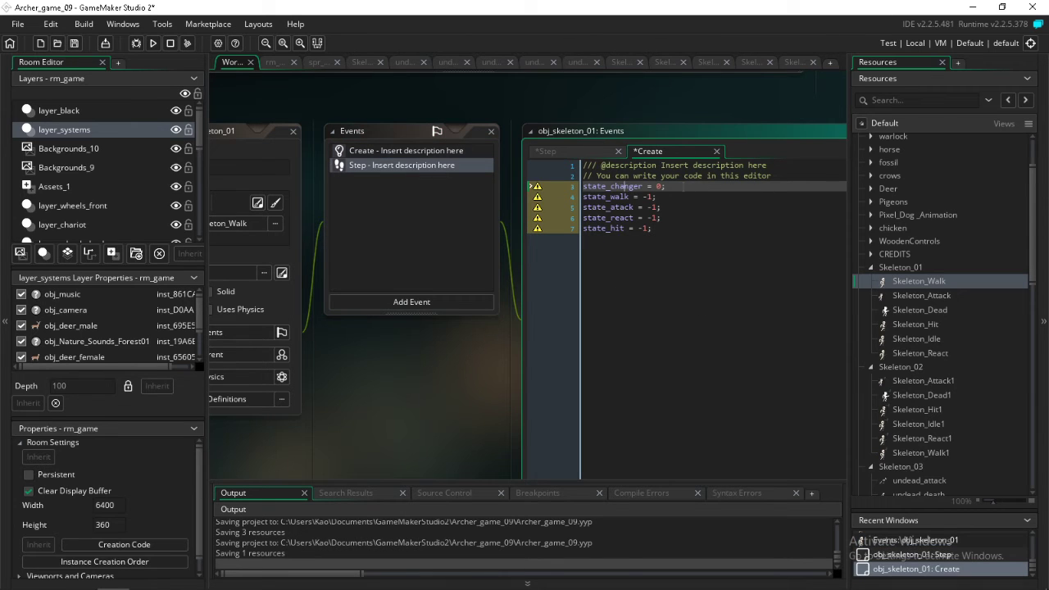
{"action": "left_click_drag", "start_coordinate": [705, 189], "coordinate": [579, 186]}
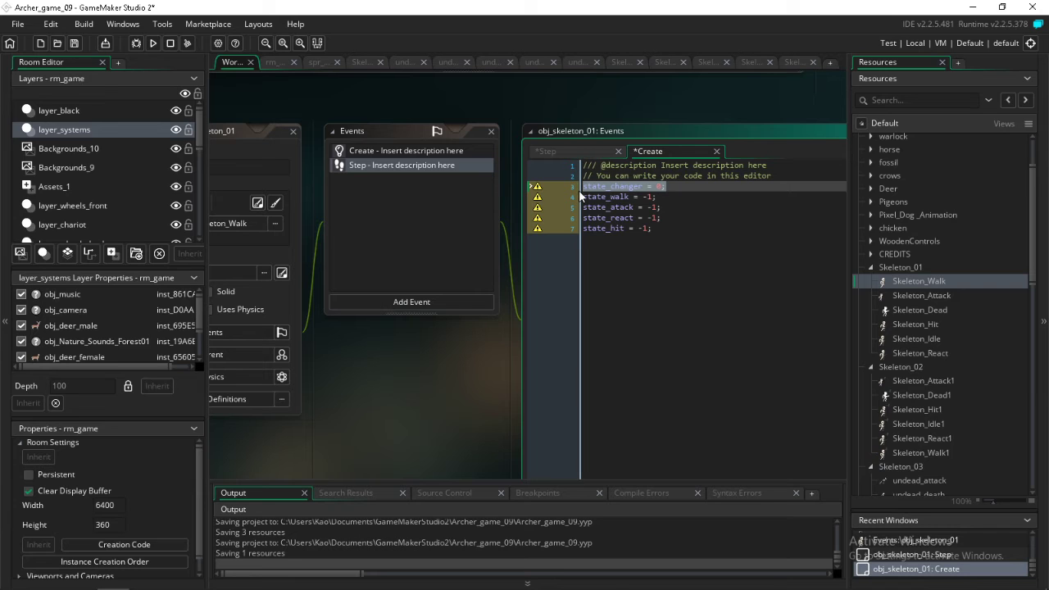
{"action": "double_click", "coordinate": [437, 166]}
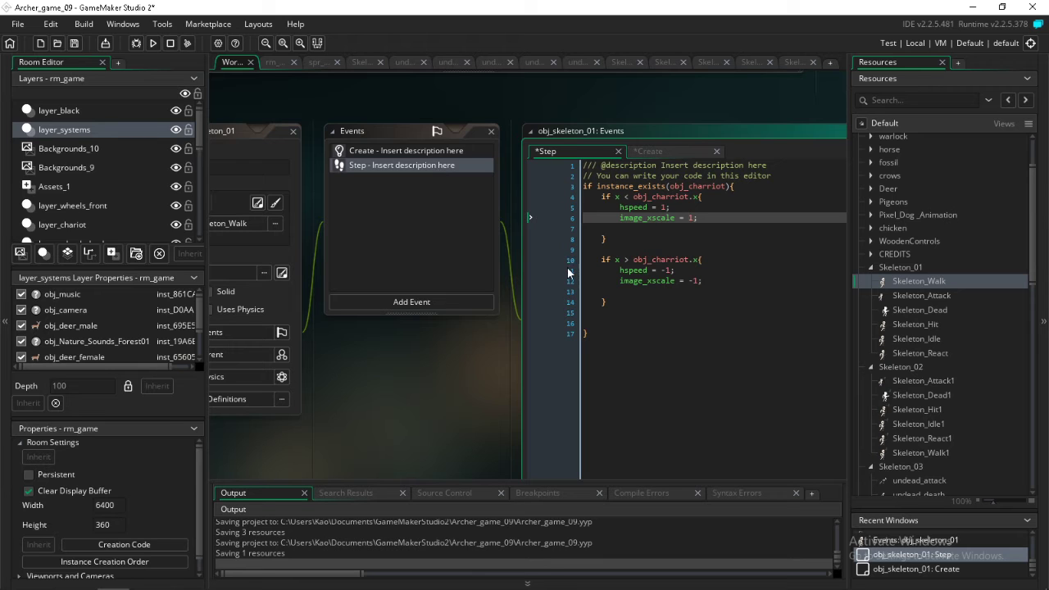
{"action": "left_click", "coordinate": [273, 63]}
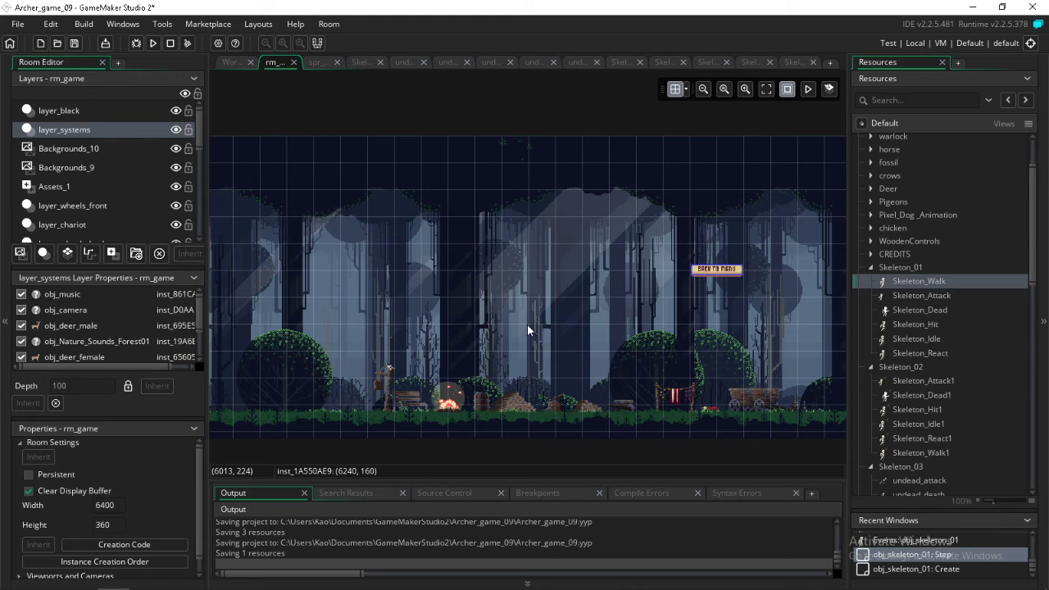
Locate the obj_deer_male instance in rm_game and place an obj_skeleton_01 instance on the ground beside it
{"action": "double_click", "coordinate": [97, 327]}
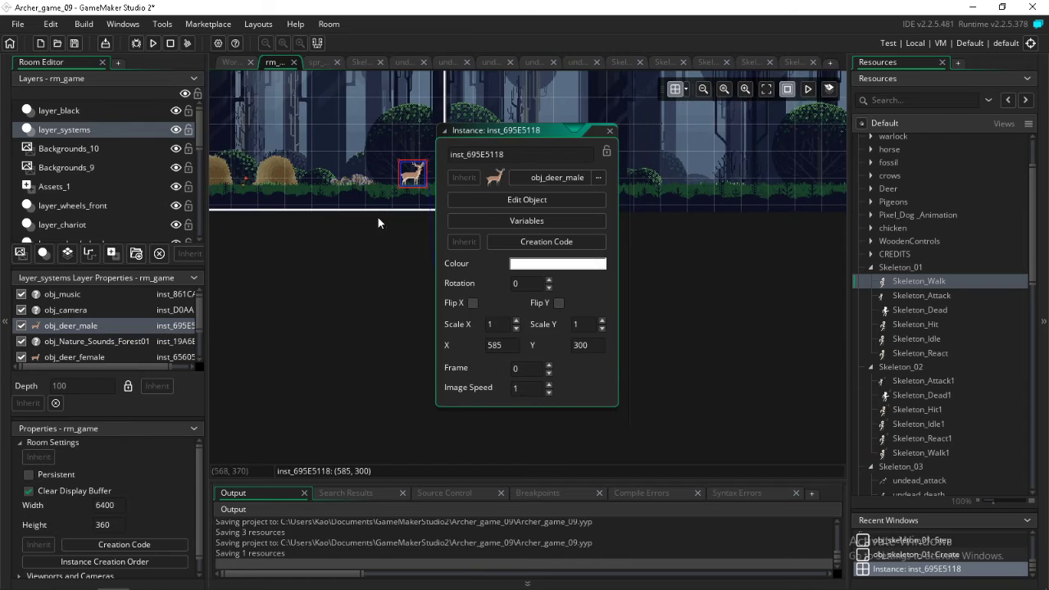
{"action": "middle_click_drag", "start_coordinate": [303, 294], "coordinate": [662, 325]}
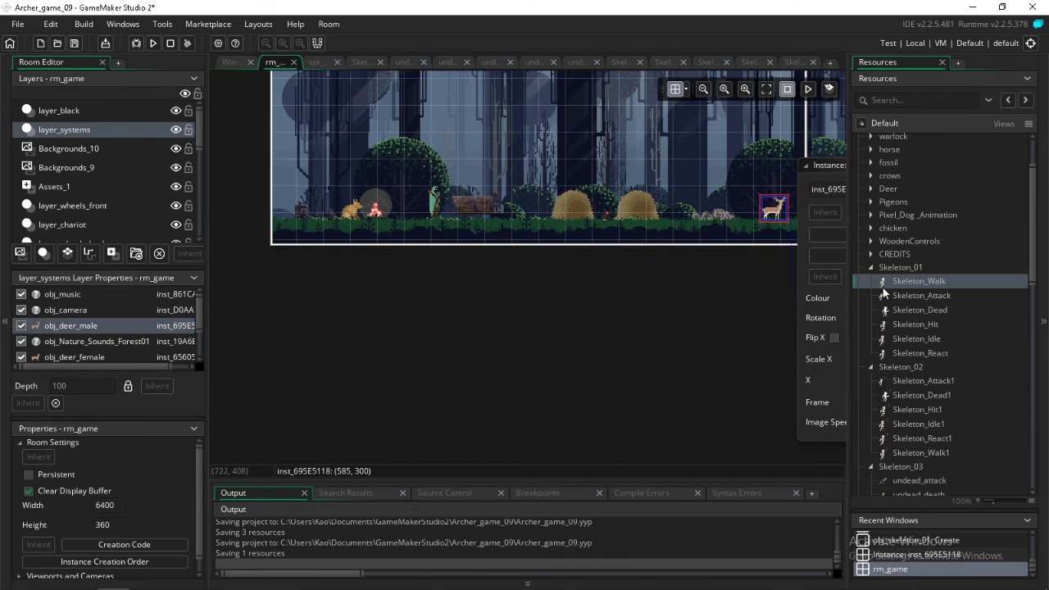
{"action": "scroll", "coordinate": [963, 404], "scroll_direction": "down", "scroll_amount": 15}
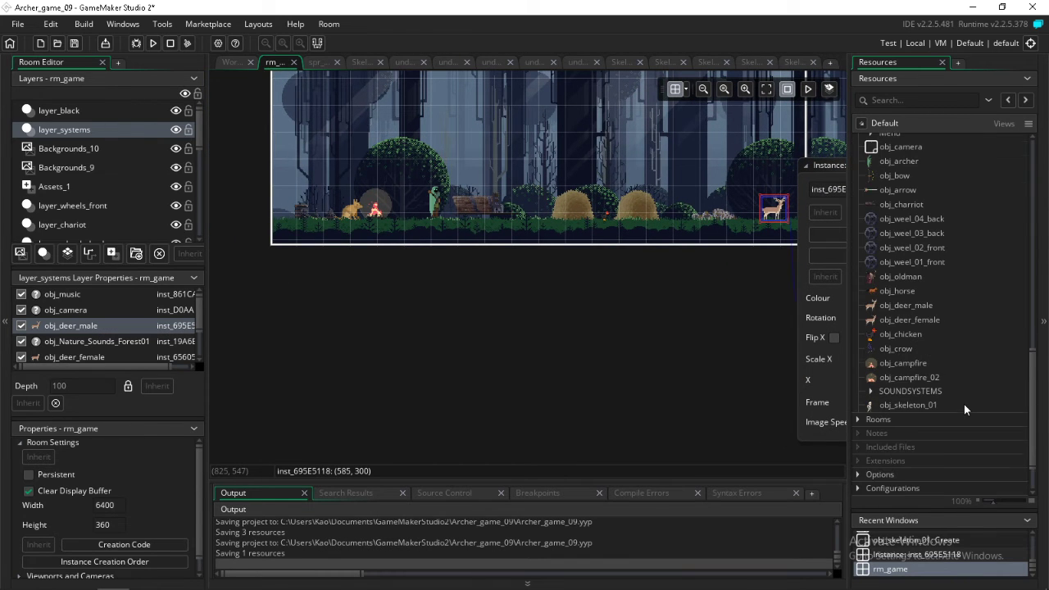
{"action": "left_click_drag", "start_coordinate": [887, 404], "coordinate": [713, 214]}
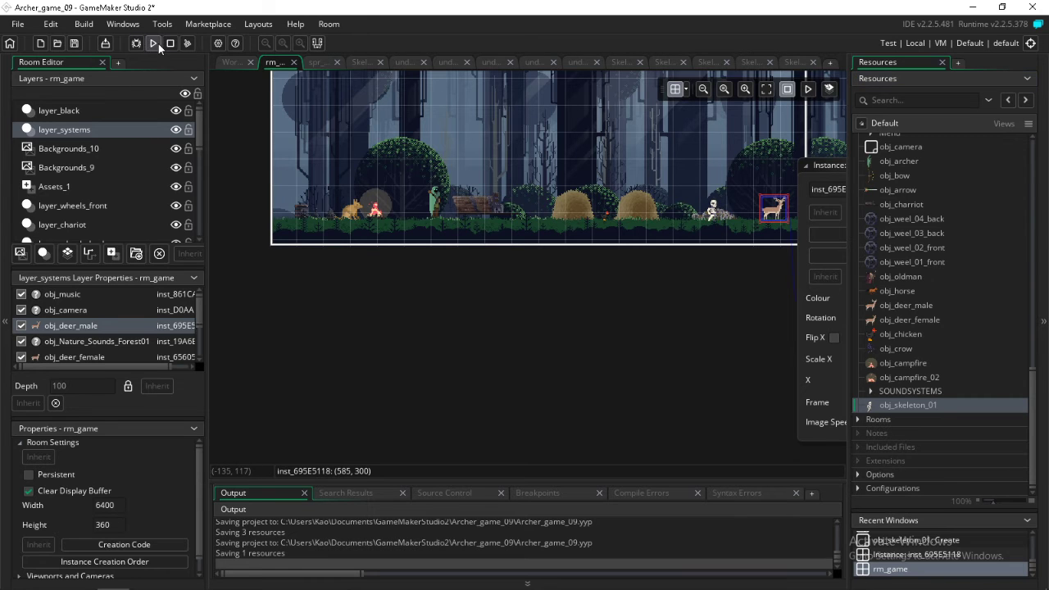
Run the project again, stopping the previous run, and start the game to test the placed skeleton
{"action": "left_click", "coordinate": [155, 44]}
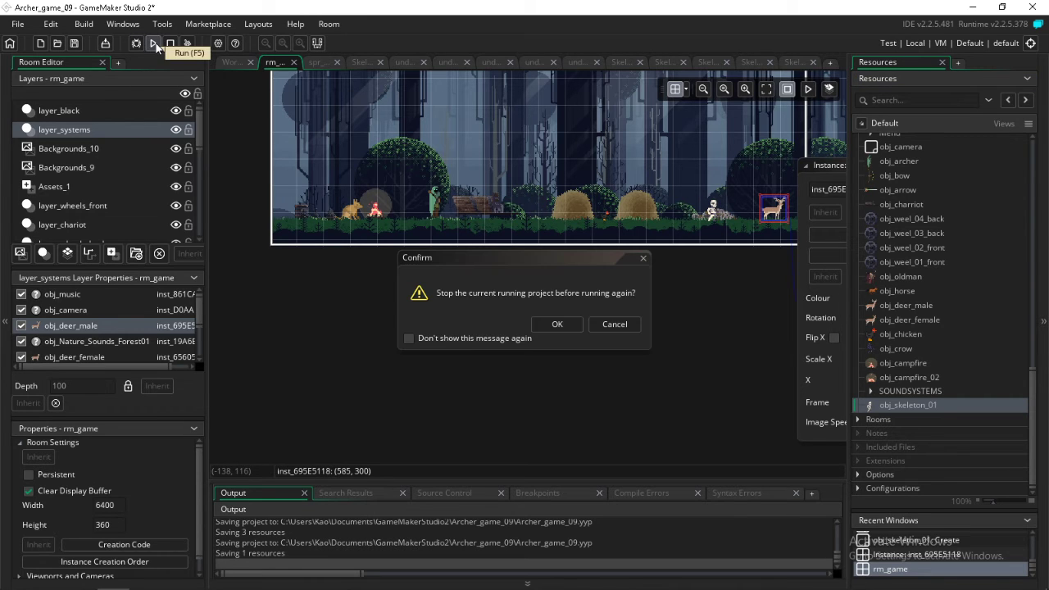
{"action": "left_click", "coordinate": [560, 324]}
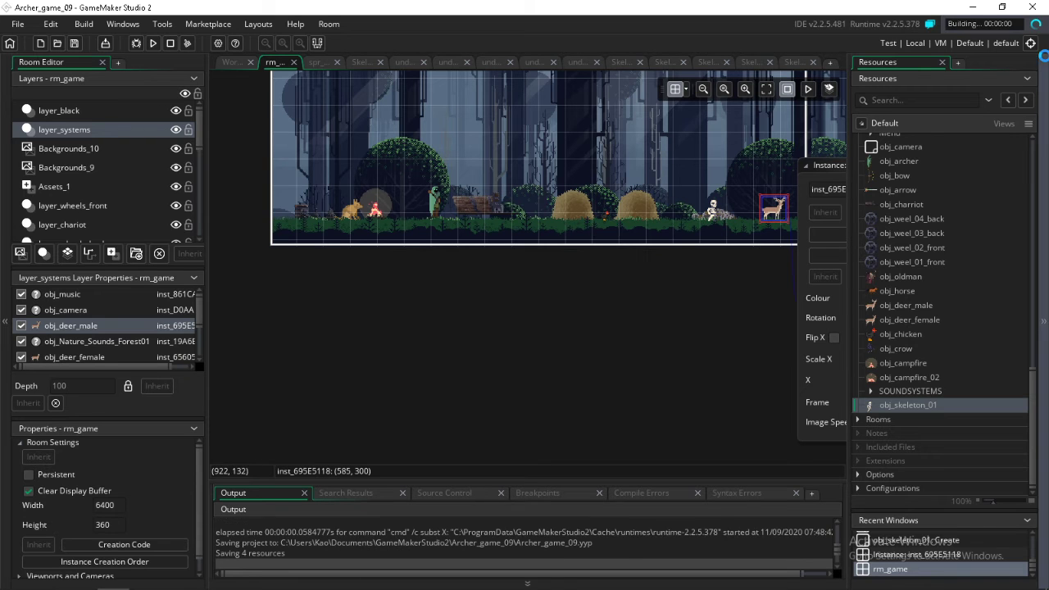
{"action": "left_click", "coordinate": [1030, 43]}
{"action": "left_click", "coordinate": [1030, 43]}
{"action": "mouse_move", "coordinate": [600, 587]}
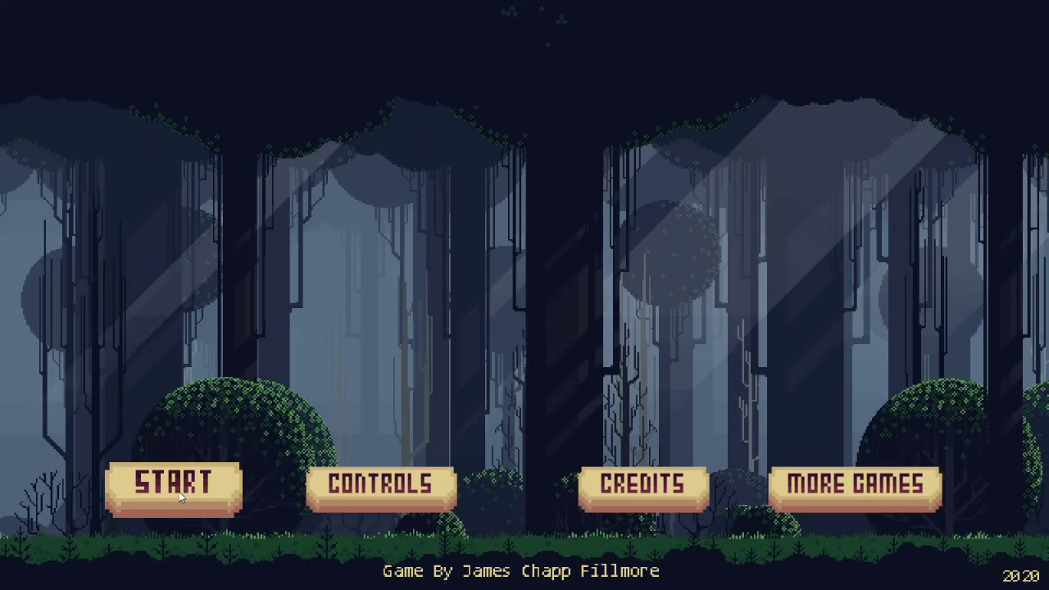
{"action": "left_click", "coordinate": [176, 484]}
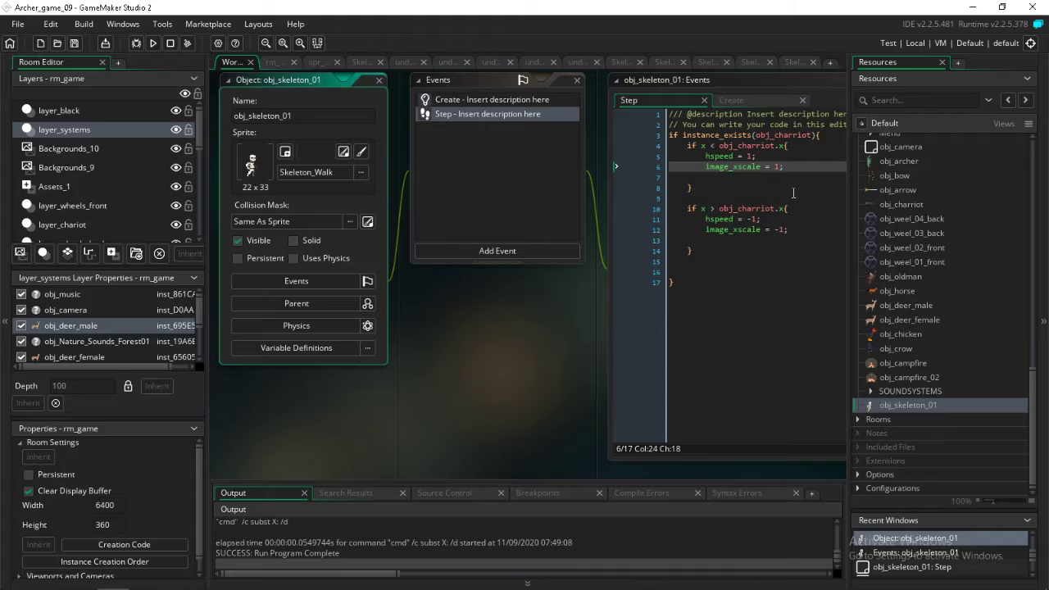
In the Step code of obj_skeleton_01, set the two hspeed values to 0.2 and -0.2
{"action": "double_click", "coordinate": [749, 156]}
{"action": "type", "text": "0.2"}
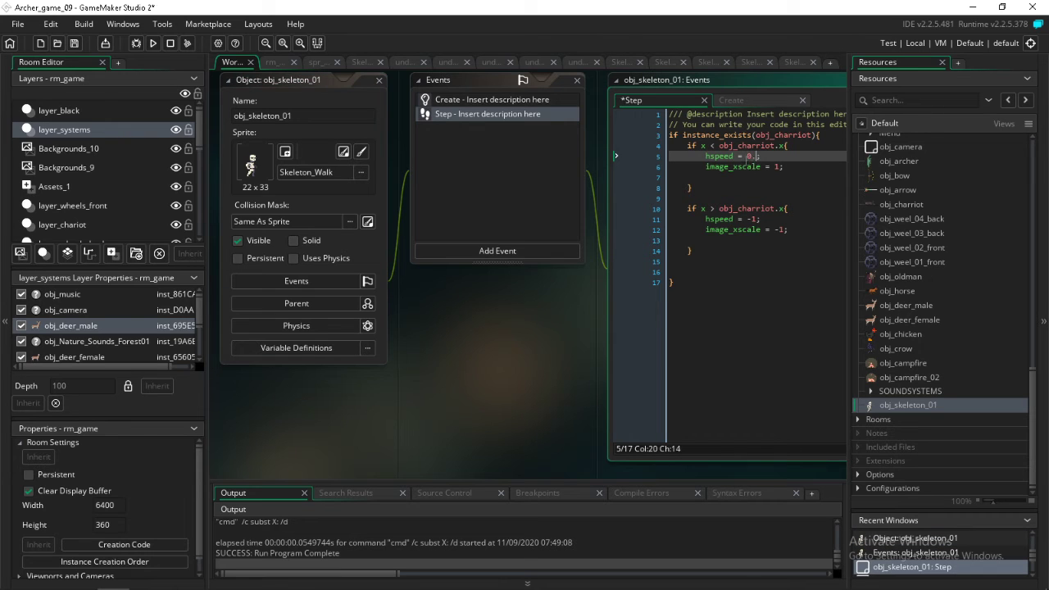
{"action": "double_click", "coordinate": [750, 155]}
{"action": "key", "text": "ctrl+c"}
{"action": "double_click", "coordinate": [753, 220]}
{"action": "key", "text": "ctrl+v"}
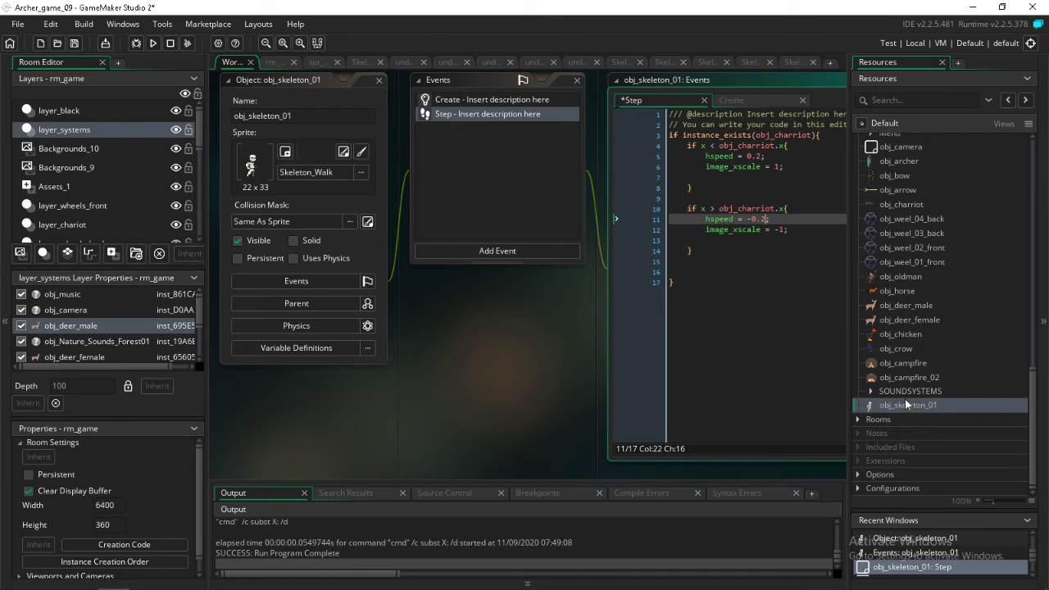
Preview the Skeleton_Walk sprite's animation and set its speed to 6 frames per second
{"action": "left_click", "coordinate": [344, 178]}
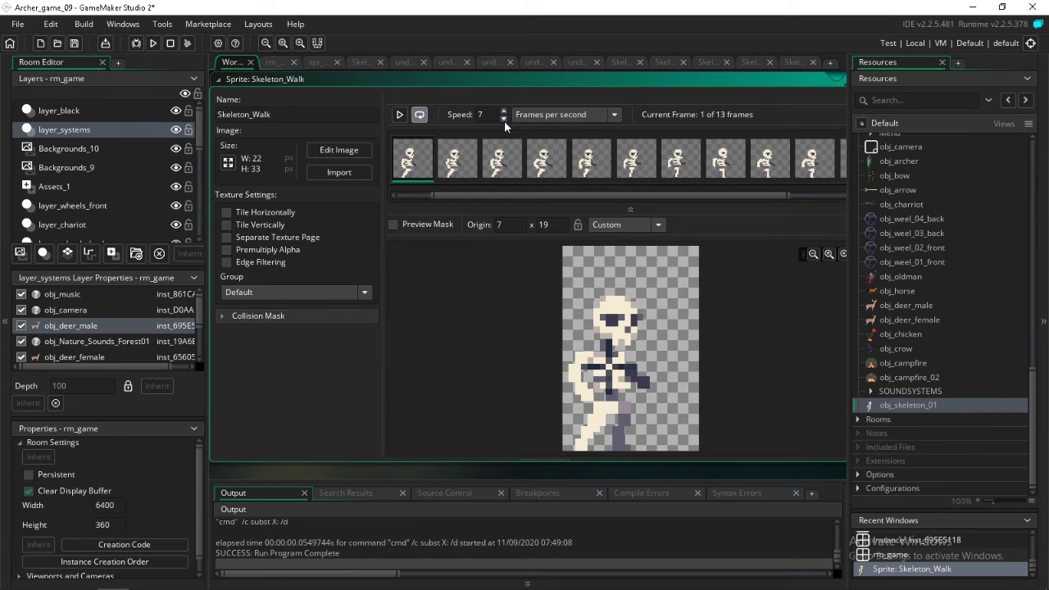
{"action": "left_click", "coordinate": [399, 115]}
{"action": "left_click", "coordinate": [399, 116]}
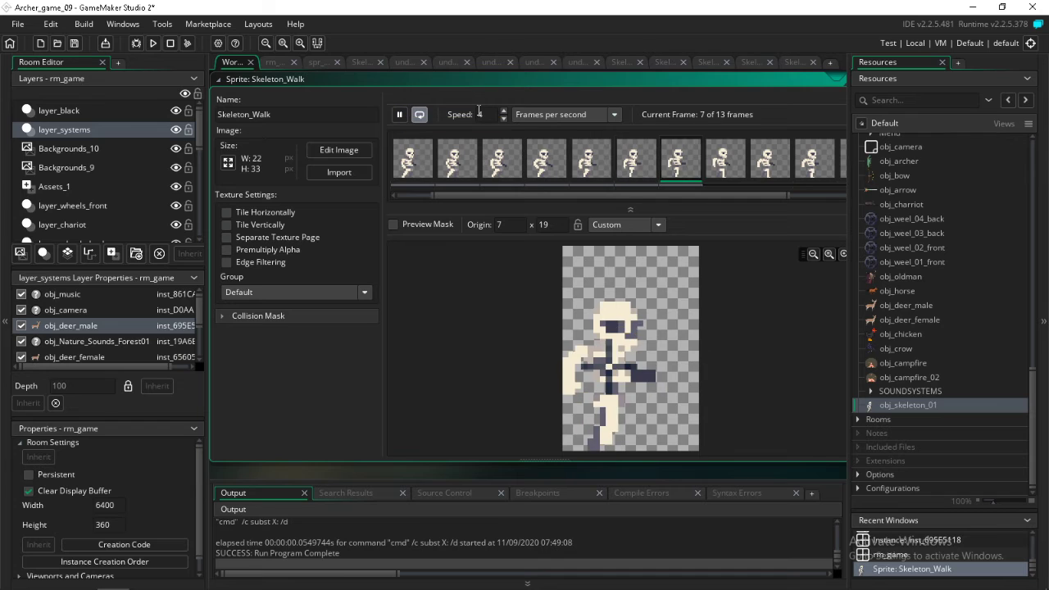
{"action": "left_click", "coordinate": [504, 118]}
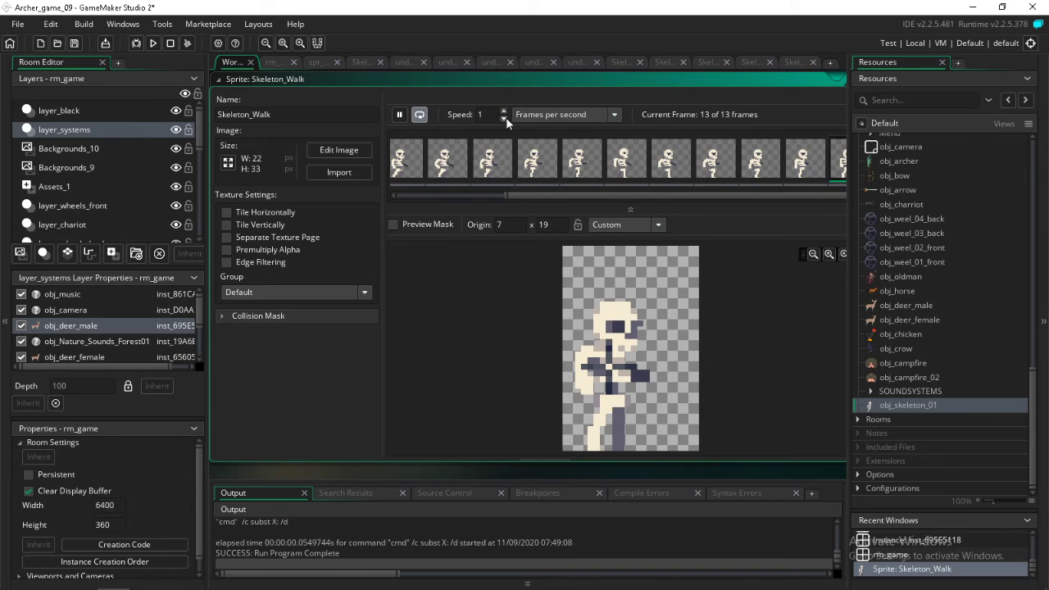
{"action": "left_click", "coordinate": [504, 111]}
{"action": "left_click", "coordinate": [503, 112]}
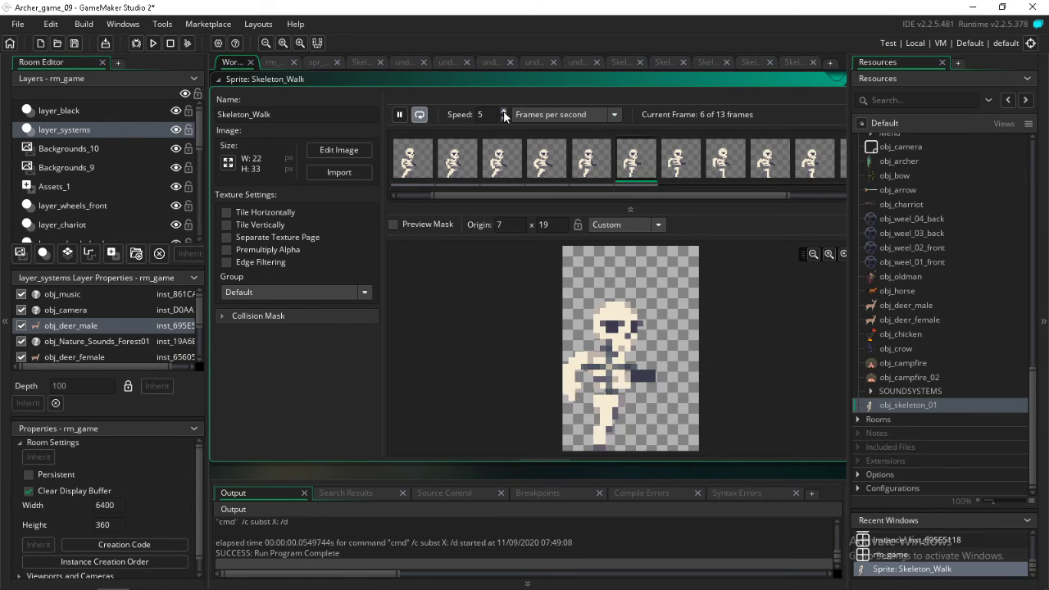
{"action": "left_click", "coordinate": [503, 111]}
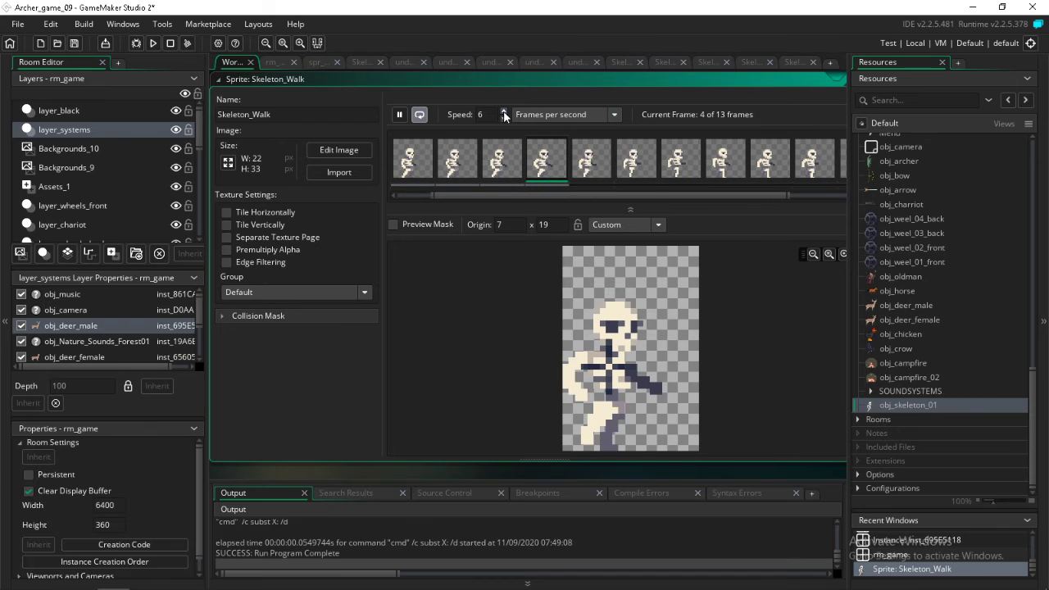
{"action": "left_click", "coordinate": [503, 112]}
{"action": "left_click", "coordinate": [503, 112]}
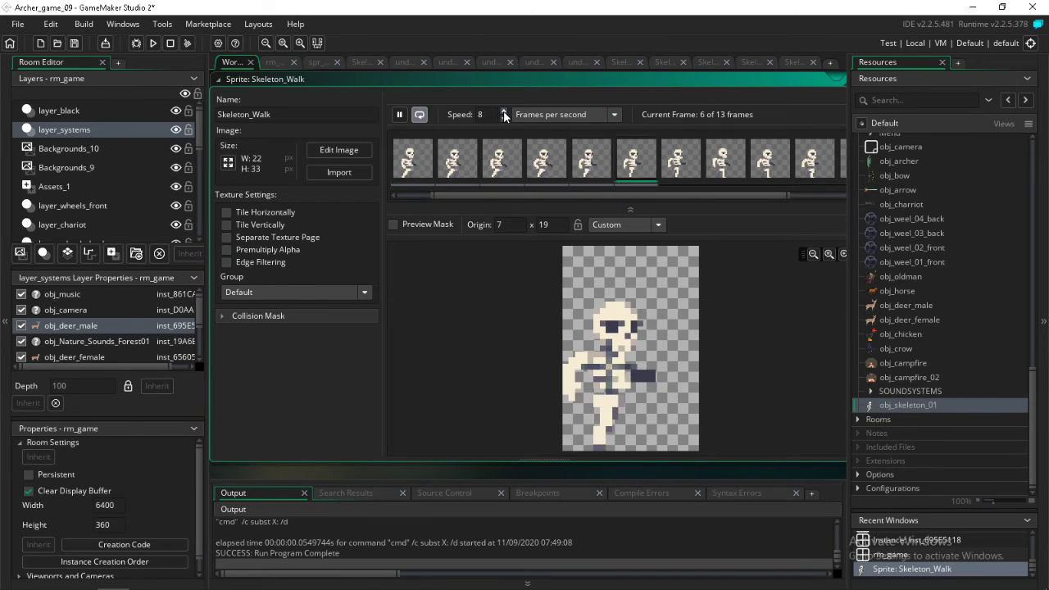
{"action": "left_click", "coordinate": [502, 119]}
{"action": "left_click", "coordinate": [502, 119]}
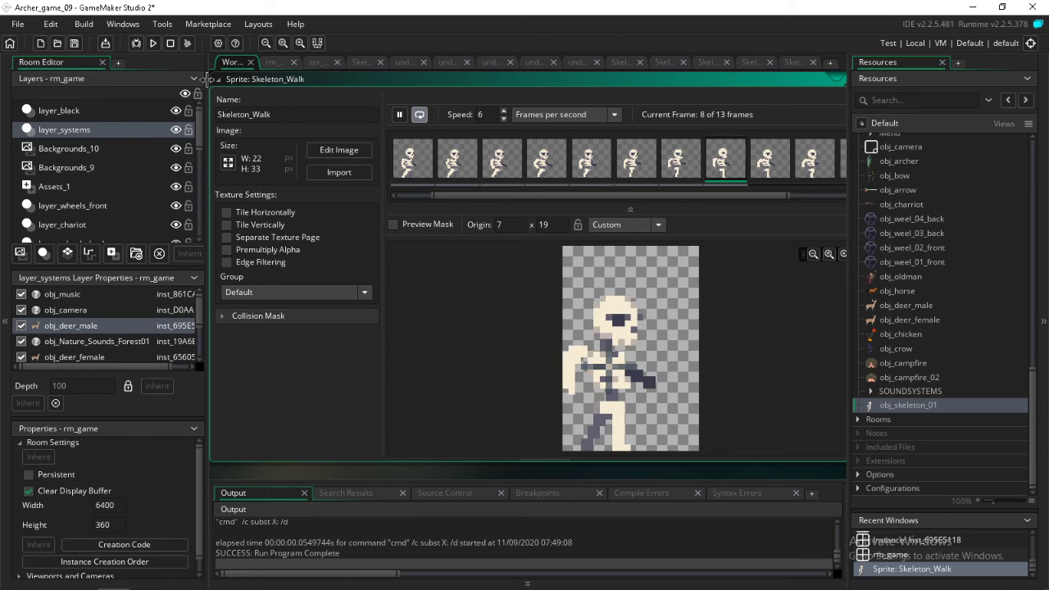
Run and start the game to test the skeleton's walk, and reopen obj_skeleton_01 after the test
{"action": "key", "text": "F5"}
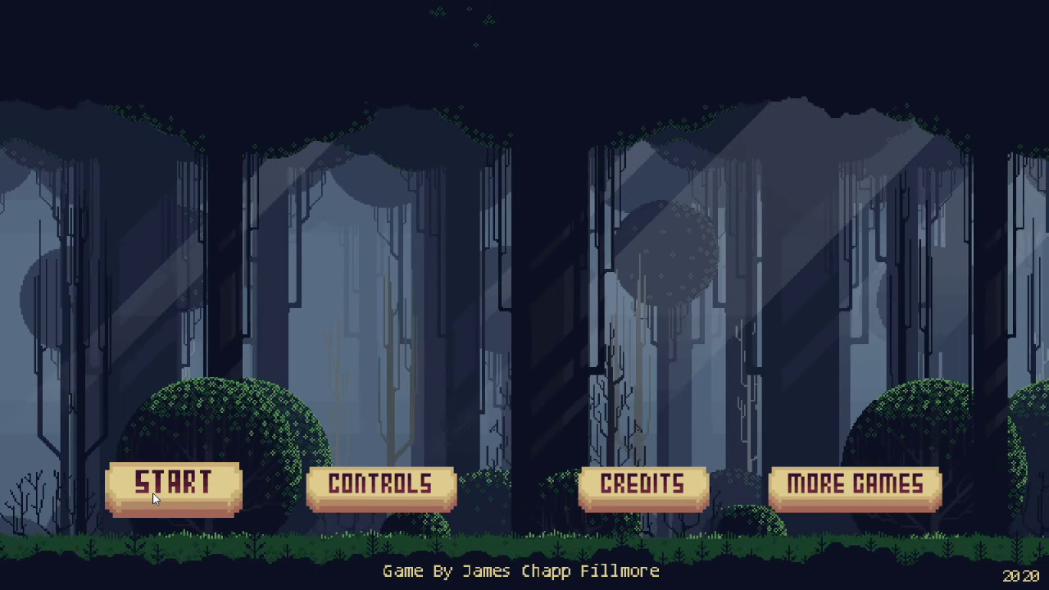
{"action": "left_click", "coordinate": [153, 493]}
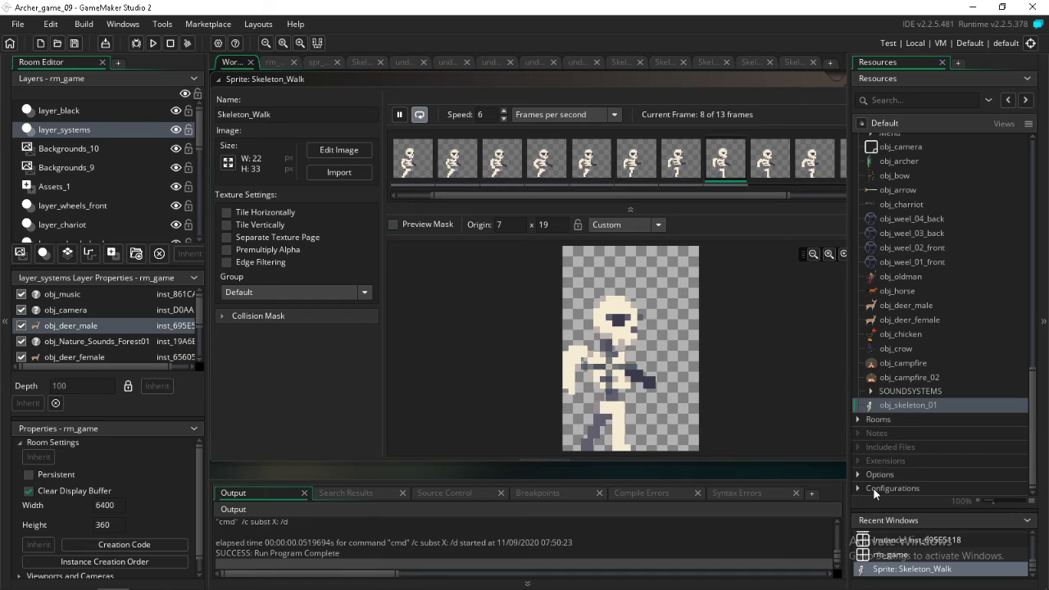
{"action": "double_click", "coordinate": [900, 405]}
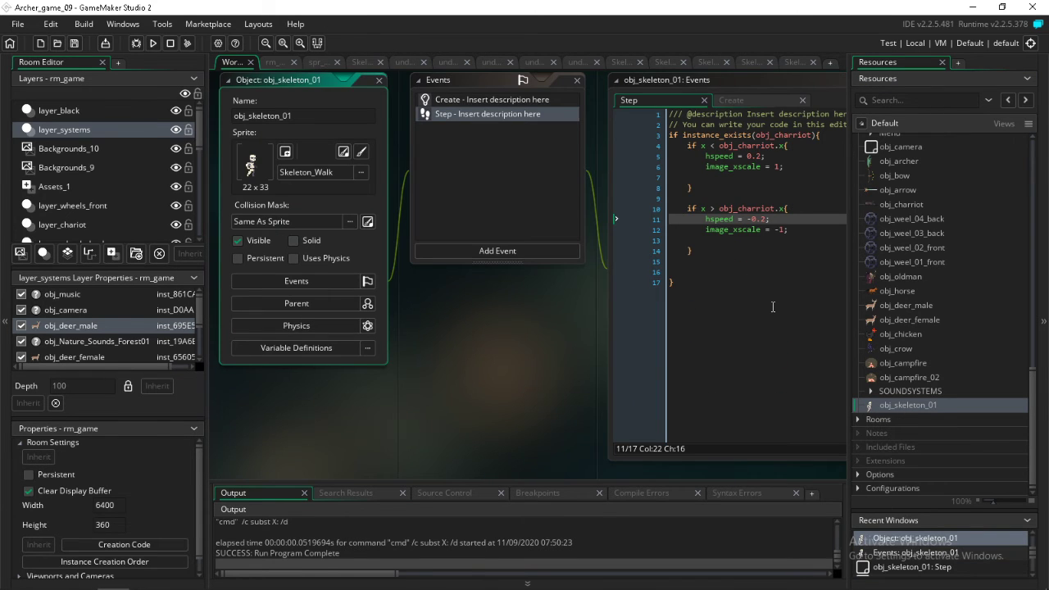
Add blank lines above the instance_exists check in the Step code and copy the state_walk = -1; line from the Create code
{"action": "middle_click_drag", "start_coordinate": [772, 306], "coordinate": [610, 350]}
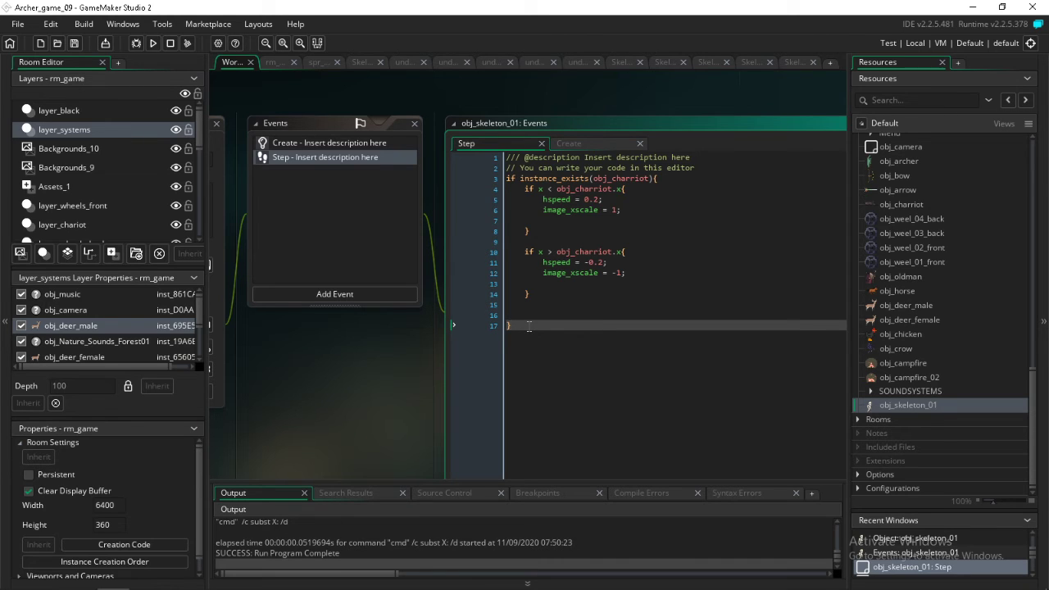
{"action": "left_click", "coordinate": [707, 168]}
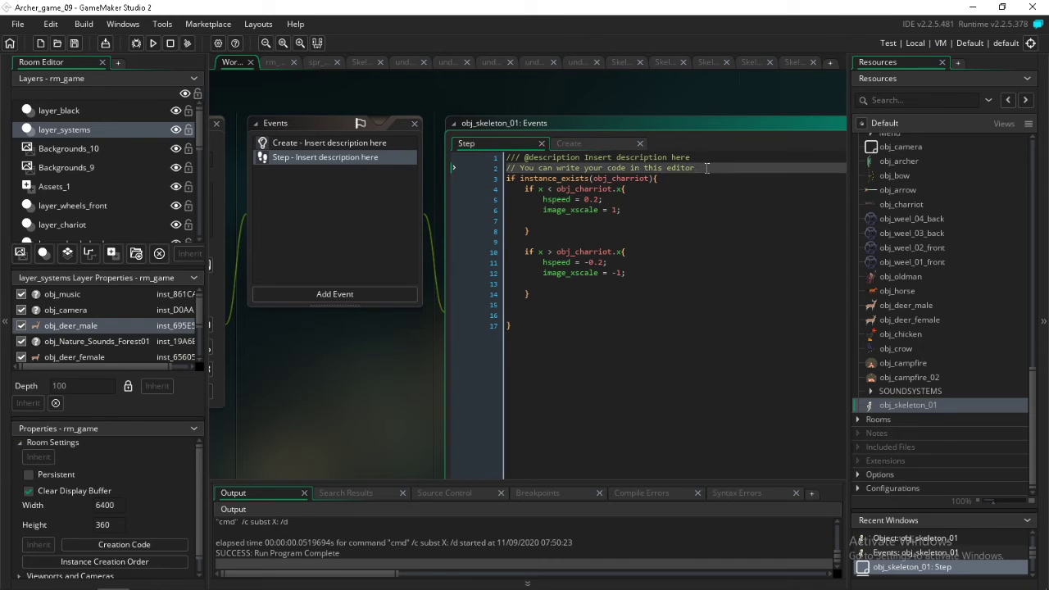
{"action": "key", "text": "Return"}
{"action": "key", "text": "Return"}
{"action": "key", "text": "Return"}
{"action": "key", "text": "Return"}
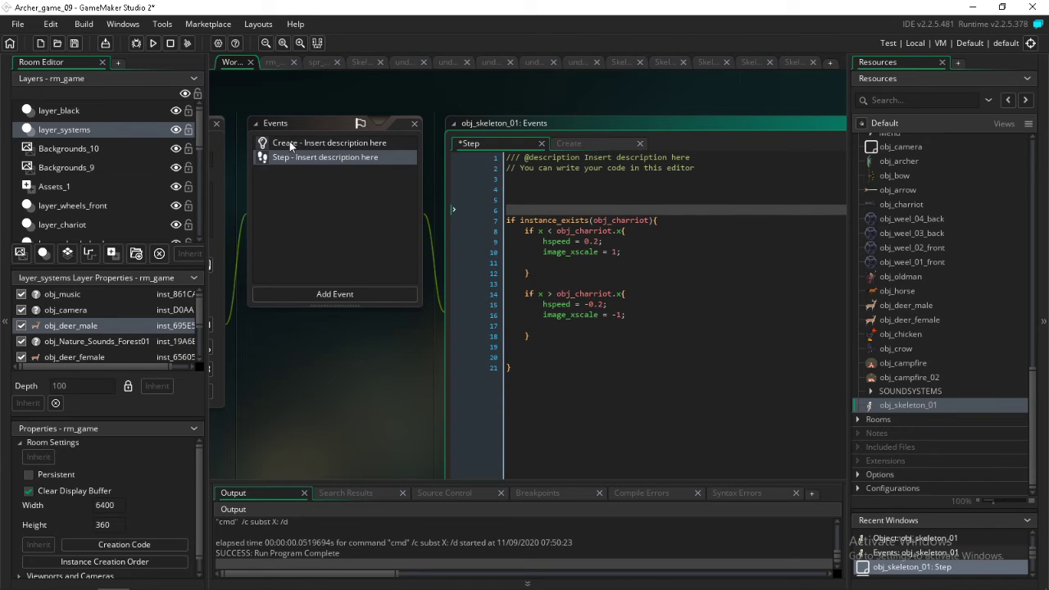
{"action": "left_click", "coordinate": [289, 142]}
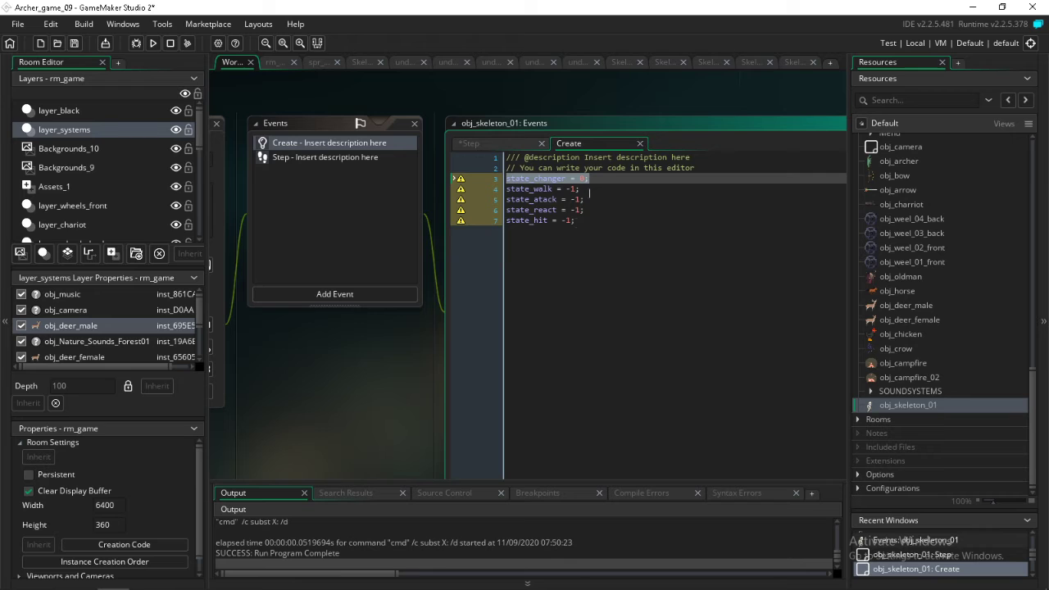
{"action": "left_click", "coordinate": [503, 190]}
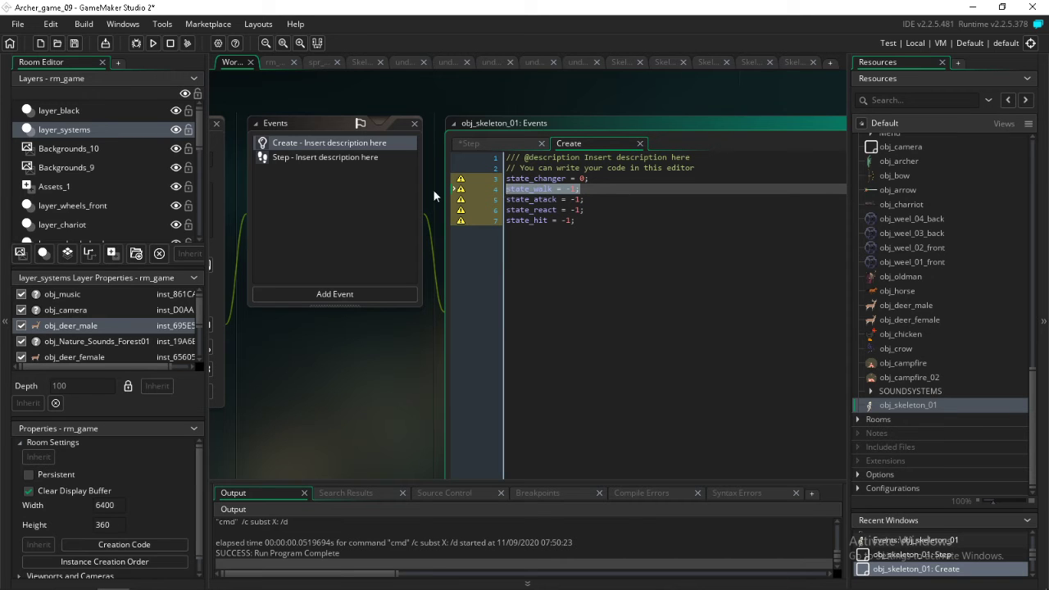
{"action": "left_click", "coordinate": [365, 160]}
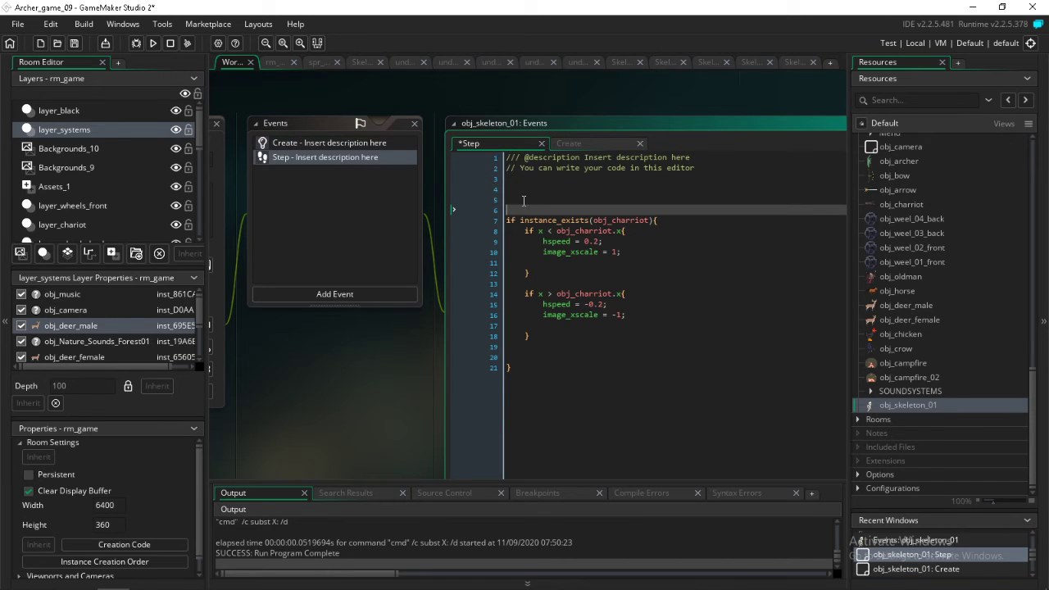
Wrap the instance_exists block in an if state_walk = 1{ } condition and indent the enclosed code one level
{"action": "type", "text": "if state_walk = -1;"}
{"action": "key", "text": "Left"}
{"action": "key", "text": "BackSpace"}
{"action": "key", "text": "Delete"}
{"action": "type", "text": "{"}
{"action": "left_click", "coordinate": [542, 370]}
{"action": "key", "text": "Return"}
{"action": "type", "text": "}"}
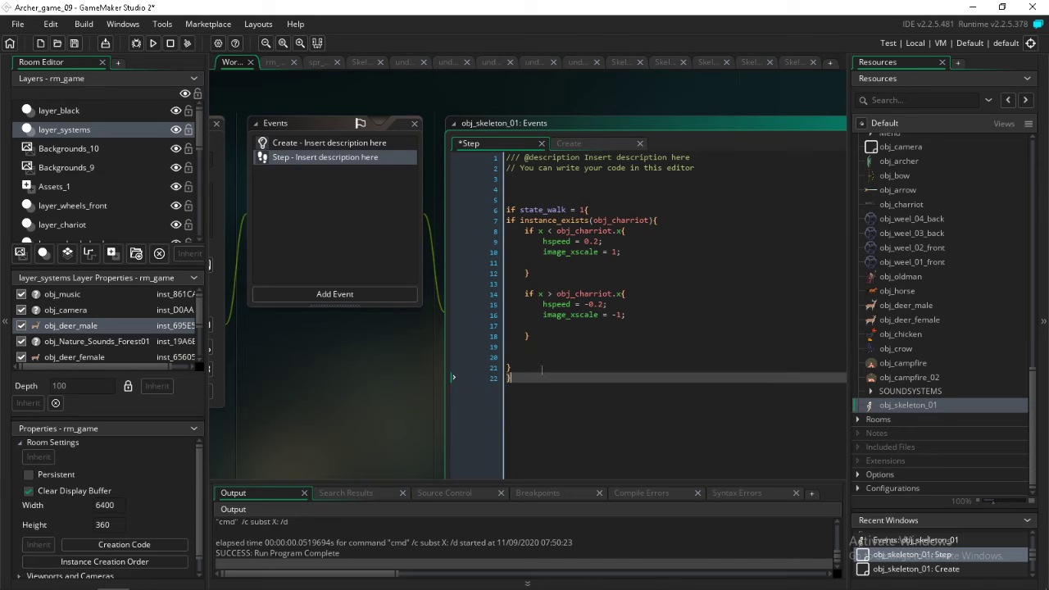
{"action": "left_click_drag", "start_coordinate": [513, 368], "coordinate": [508, 226]}
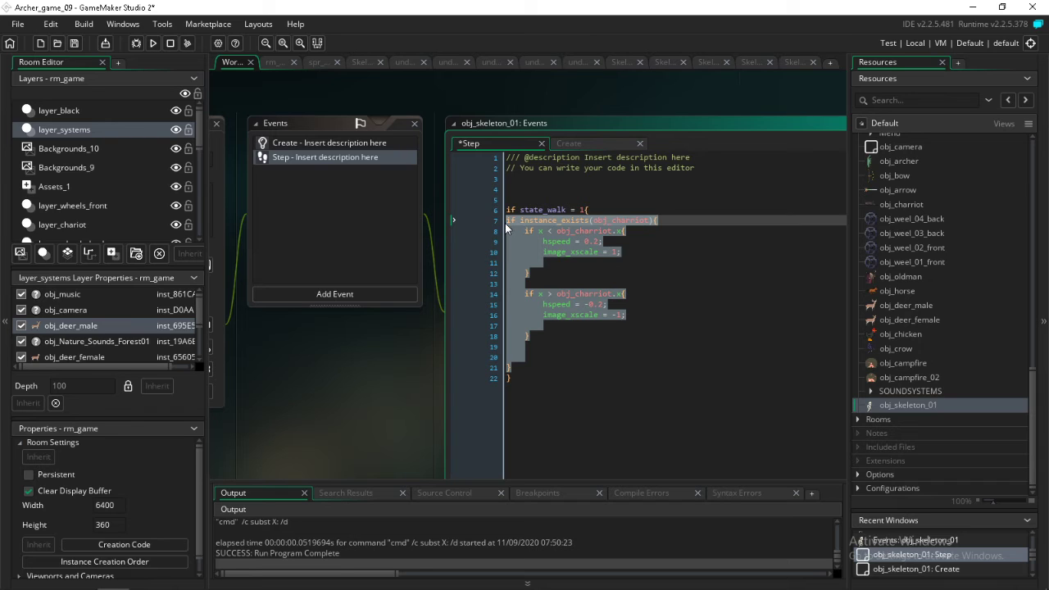
{"action": "key", "text": "Tab"}
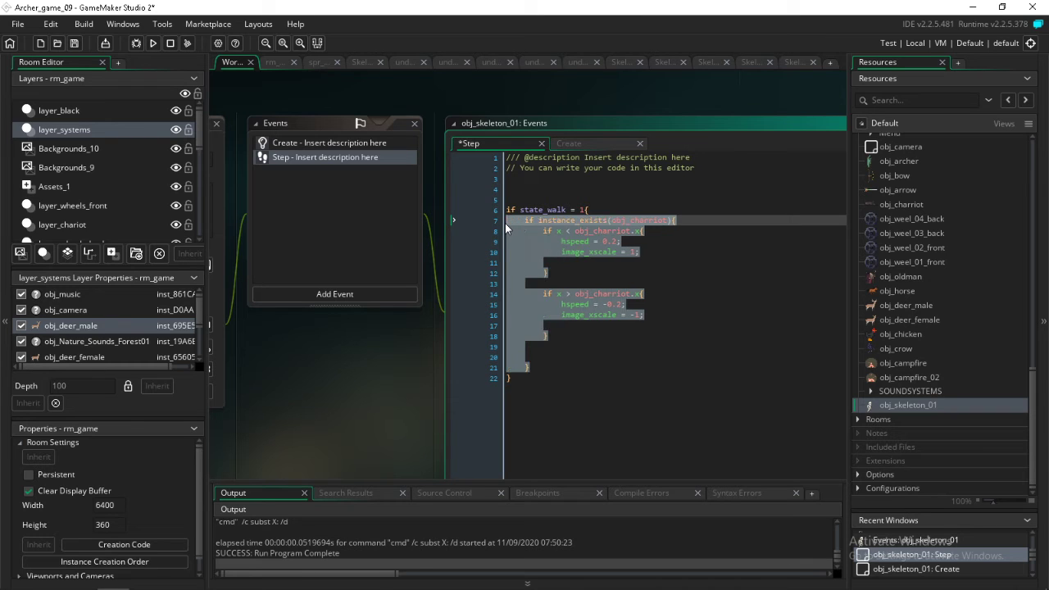
{"action": "left_click", "coordinate": [528, 200]}
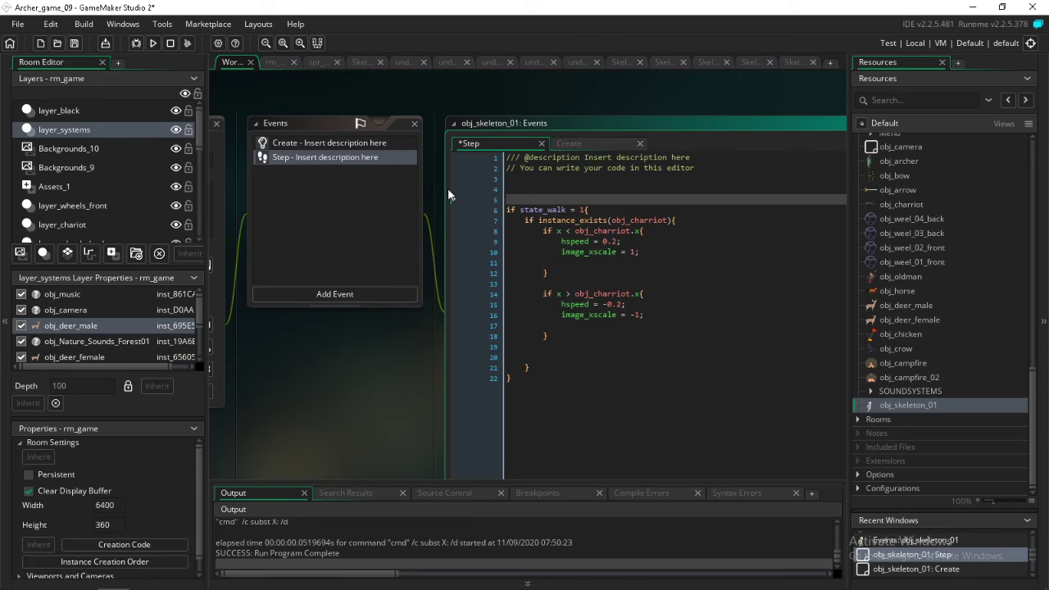
Copy the state_react = -1; and state_hit = -1; lines from the Create code into the Step code above the state_walk block
{"action": "left_click", "coordinate": [370, 143]}
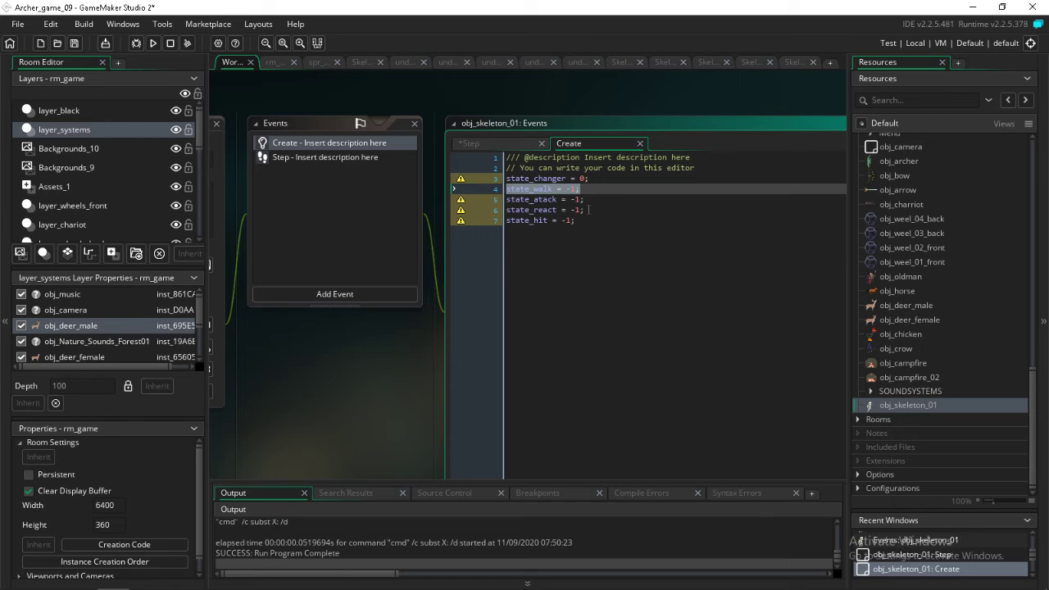
{"action": "left_click_drag", "start_coordinate": [586, 209], "coordinate": [510, 213]}
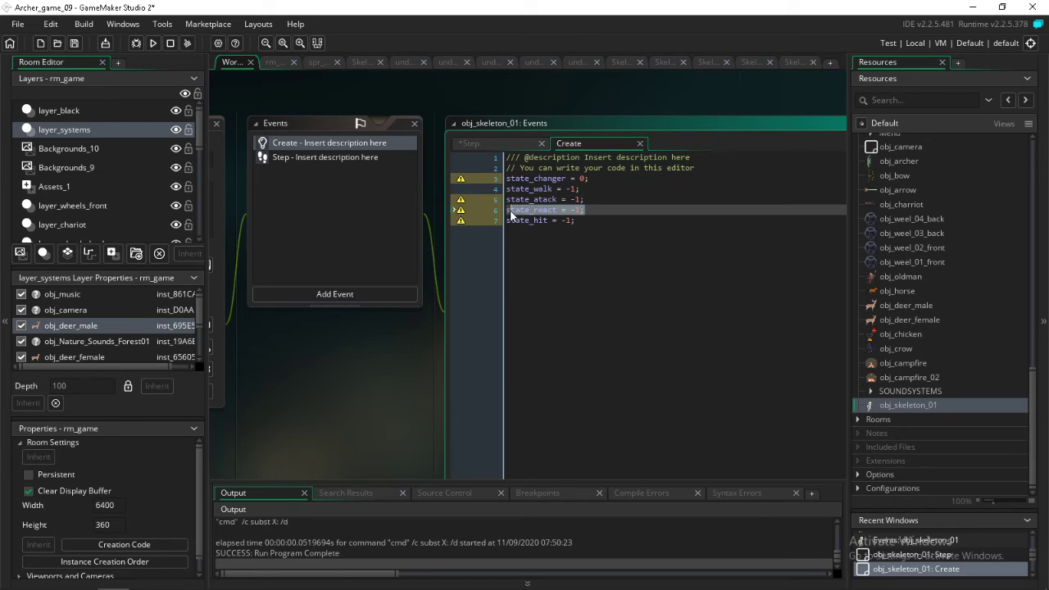
{"action": "left_click_drag", "start_coordinate": [578, 221], "coordinate": [507, 213]}
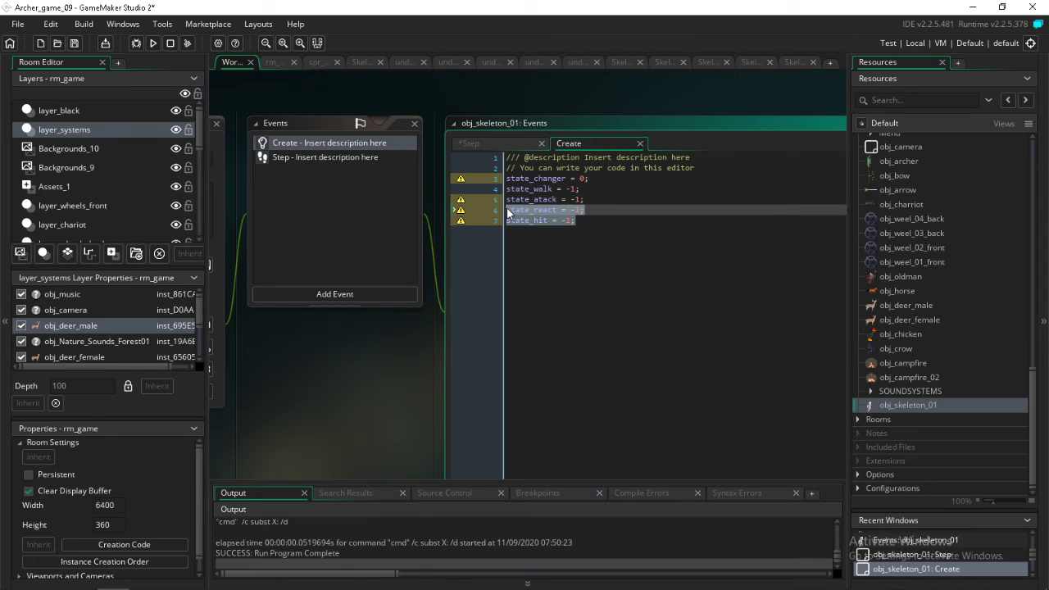
{"action": "left_click", "coordinate": [334, 156]}
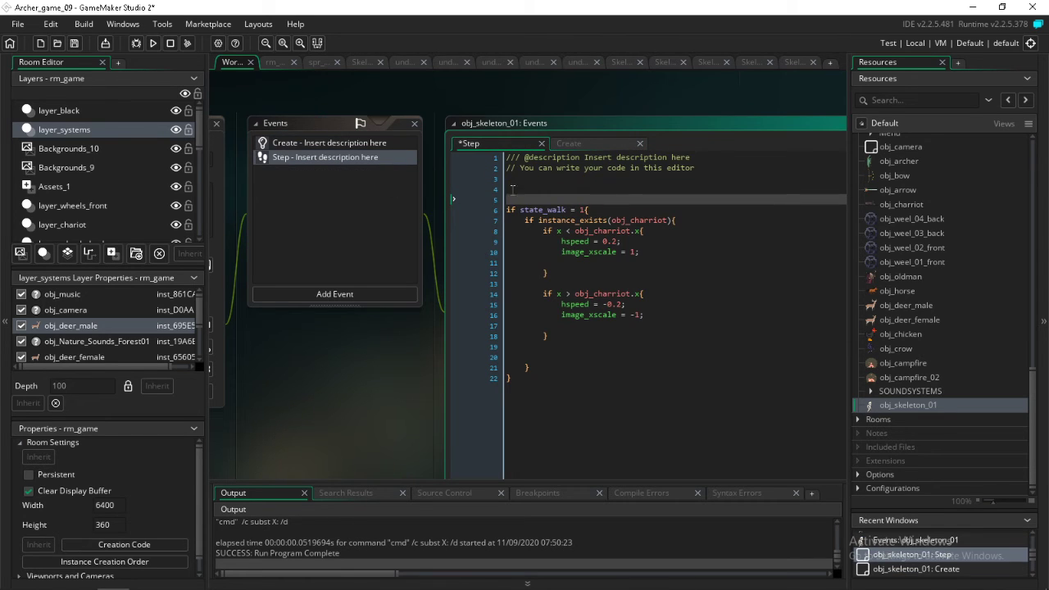
{"action": "left_click", "coordinate": [512, 191]}
{"action": "key", "text": "ctrl+v"}
Move the state_hit = -1; line below the closing brace of the state_walk block, separated by a blank line
{"action": "left_click_drag", "start_coordinate": [577, 199], "coordinate": [505, 210]}
{"action": "key", "text": "ctrl+c"}
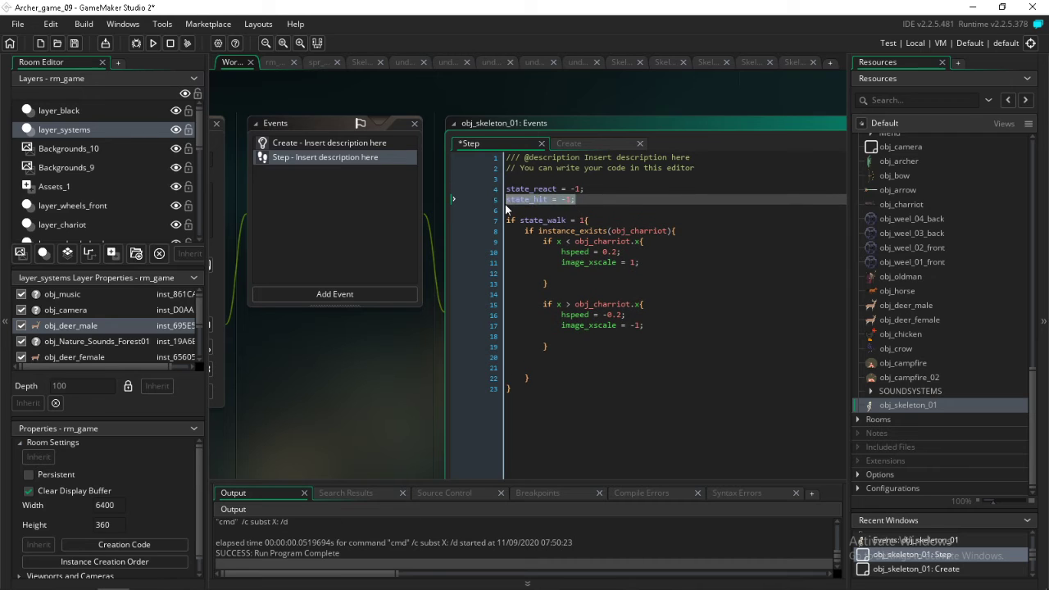
{"action": "key", "text": "BackSpace"}
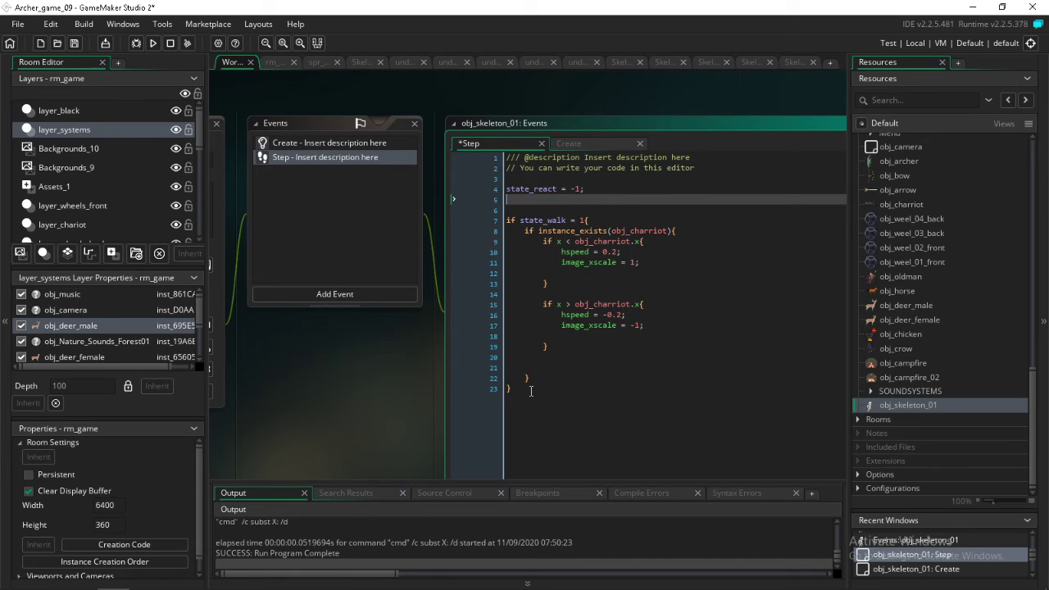
{"action": "left_click", "coordinate": [531, 391]}
{"action": "key", "text": "Return"}
{"action": "key", "text": "Return"}
{"action": "key", "text": "ctrl+v"}
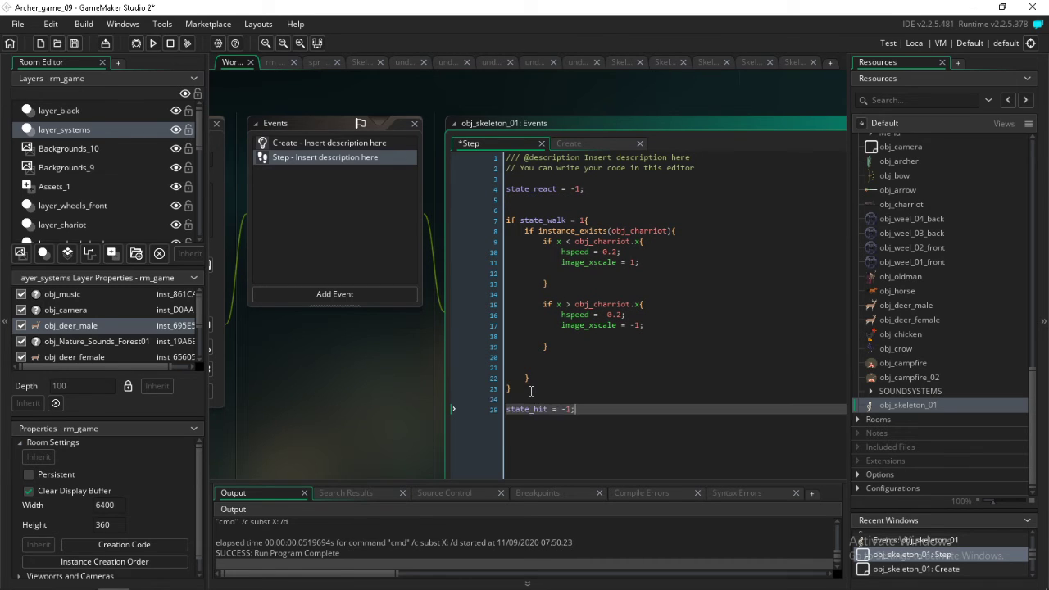
{"action": "left_click_drag", "start_coordinate": [589, 409], "coordinate": [565, 412]}
Add sprite_index = Skeleton_Walk; at the start of the if state_walk = 1 block, before the instance_exists check
{"action": "left_click", "coordinate": [628, 219]}
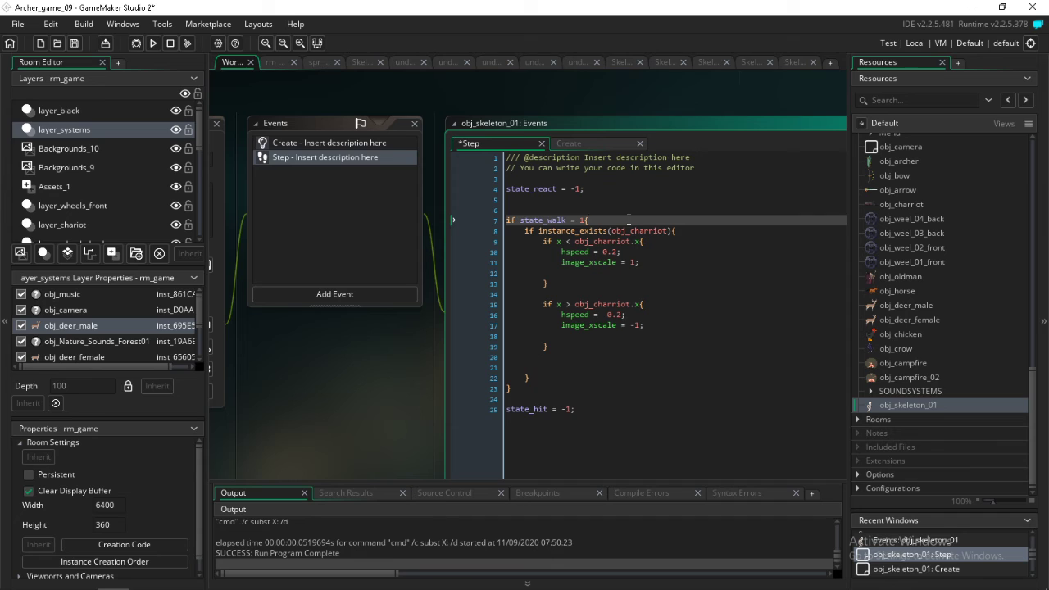
{"action": "key", "text": "Return"}
{"action": "key", "text": "Return"}
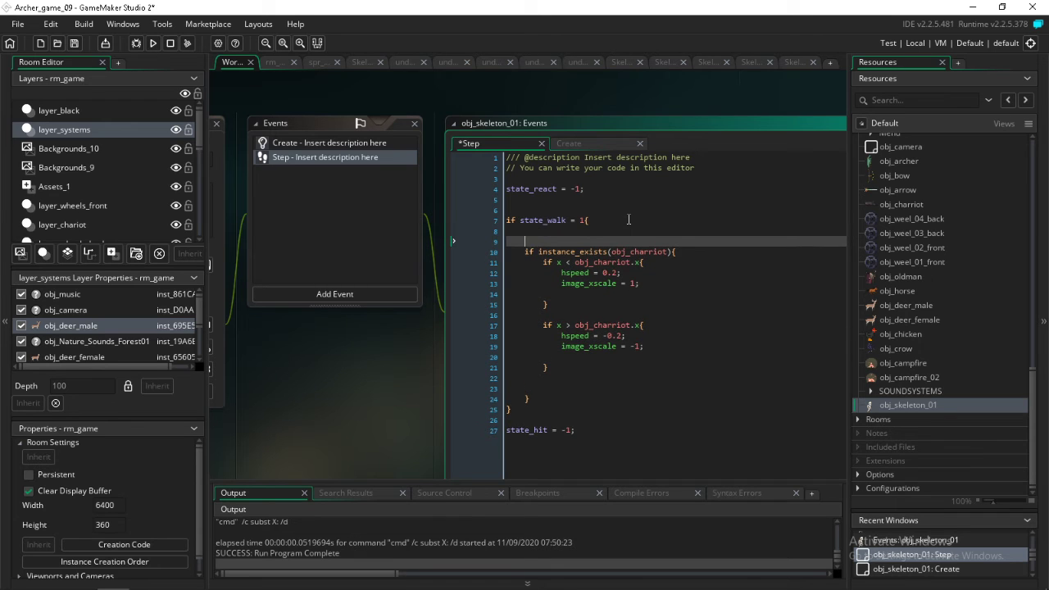
{"action": "type", "text": "sprite_index ="}
{"action": "scroll", "coordinate": [950, 279], "scroll_direction": "up", "scroll_amount": 8}
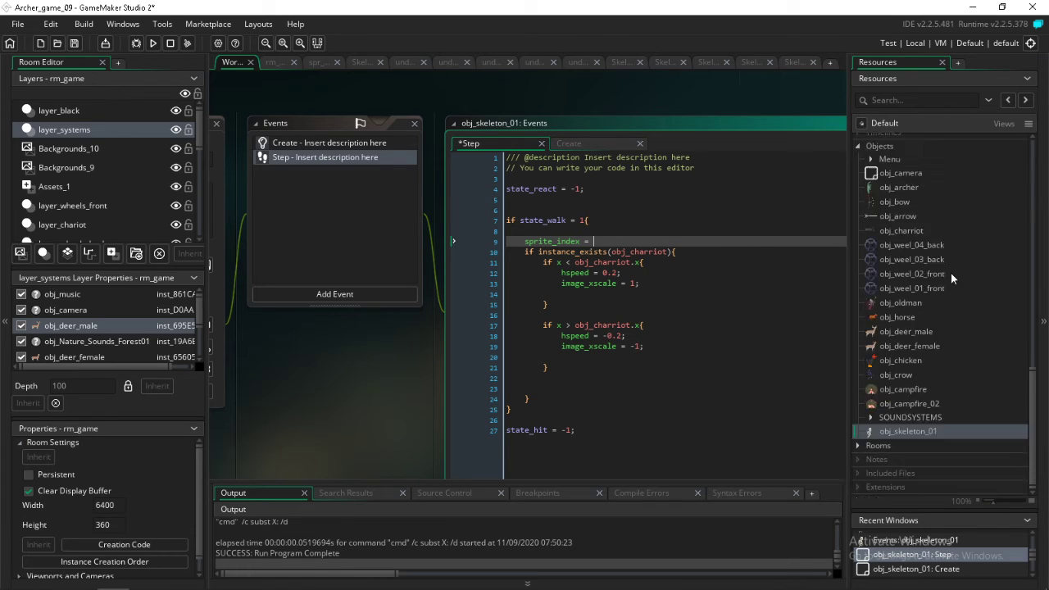
{"action": "scroll", "coordinate": [934, 310], "scroll_direction": "up", "scroll_amount": 5}
{"action": "left_click", "coordinate": [915, 198]}
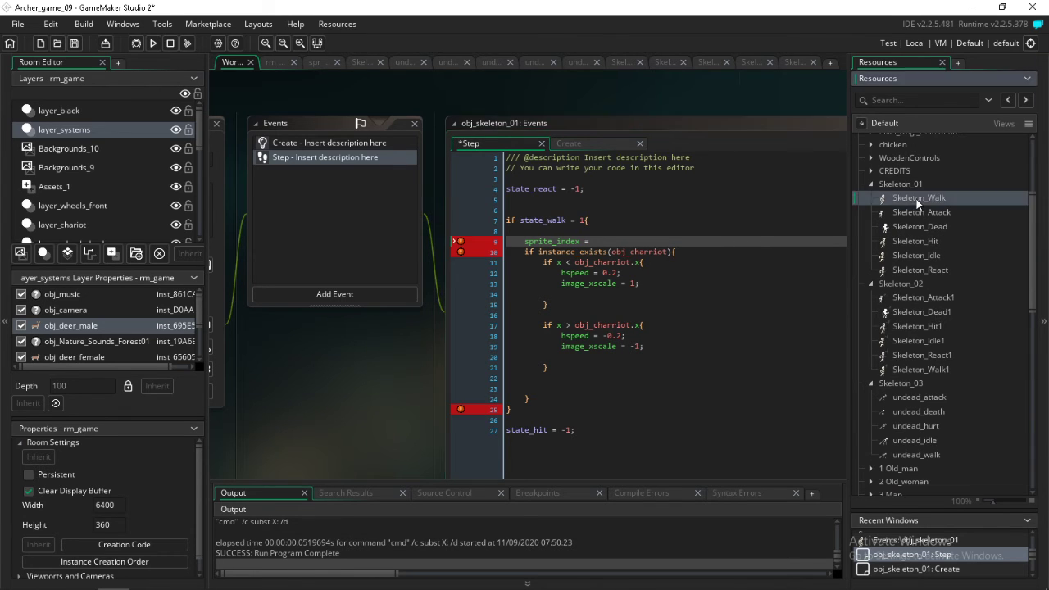
{"action": "left_click_drag", "start_coordinate": [915, 198], "coordinate": [631, 241]}
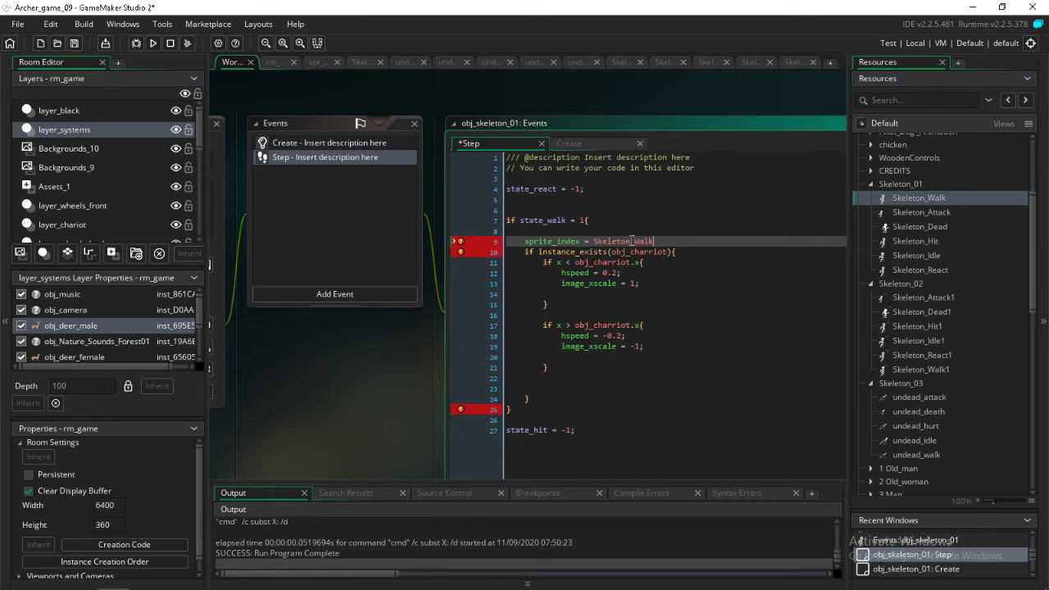
{"action": "type", "text": ";"}
{"action": "left_click", "coordinate": [686, 385]}
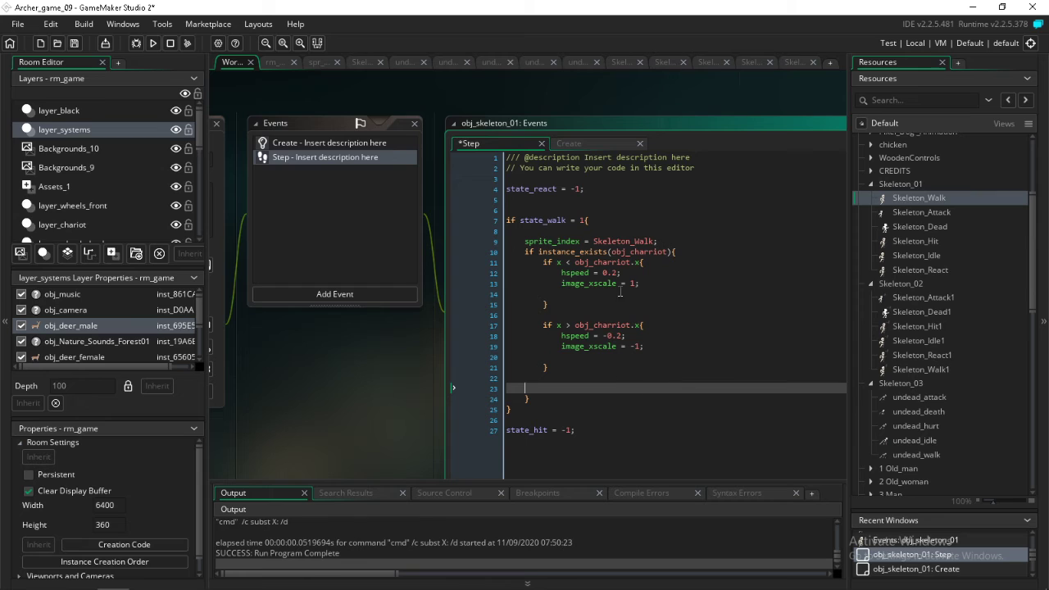
Replace the -1; after state_hit = with a { } block containing a copy of the sprite_index = Skeleton_Walk; line
{"action": "left_click_drag", "start_coordinate": [669, 243], "coordinate": [524, 244]}
{"action": "key", "text": "ctrl+c"}
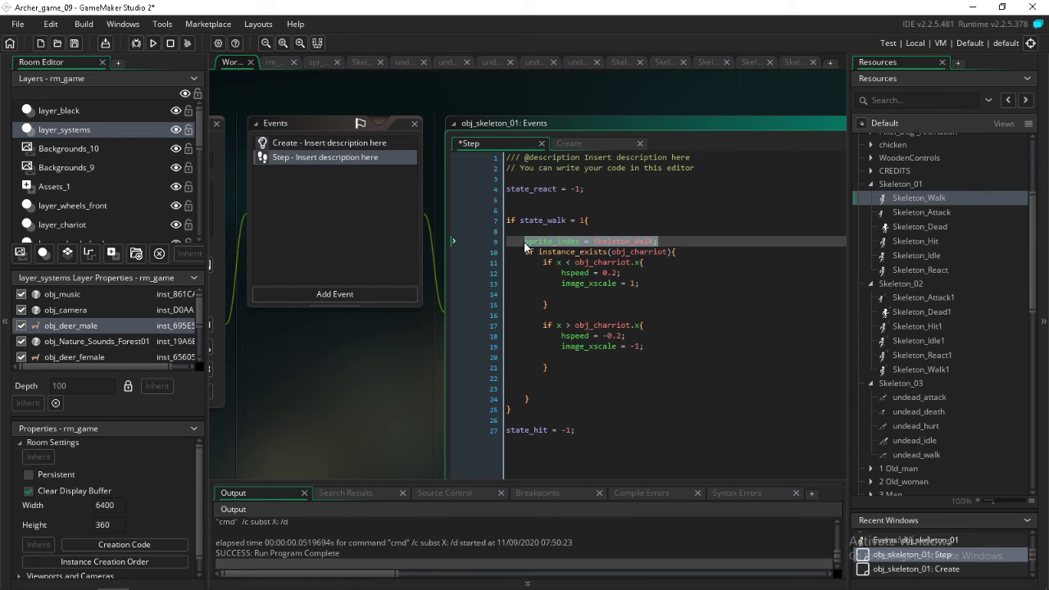
{"action": "left_click_drag", "start_coordinate": [589, 430], "coordinate": [507, 431]}
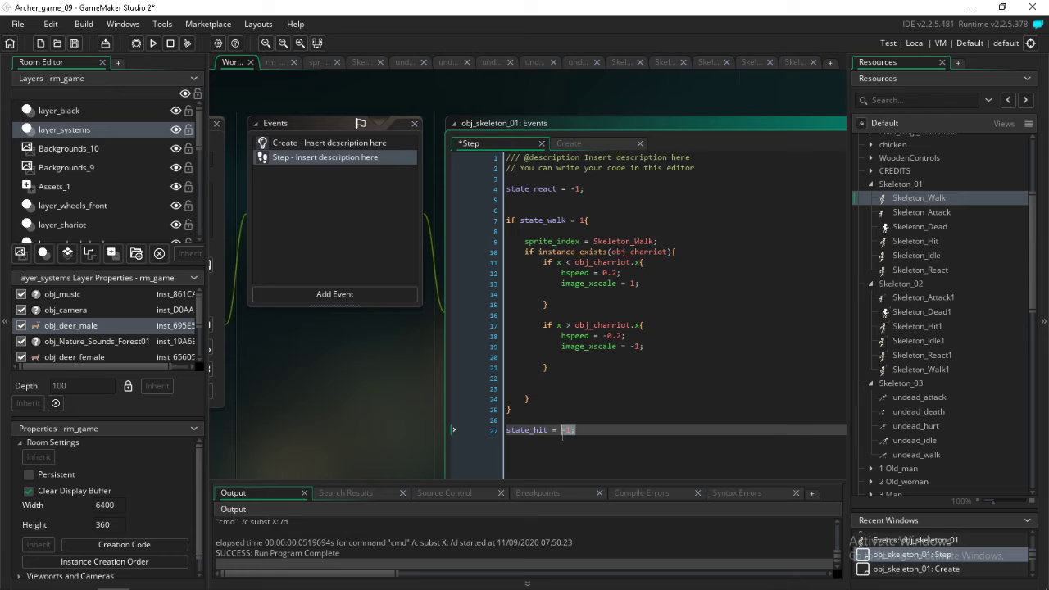
{"action": "type", "text": "{"}
{"action": "key", "text": "Return"}
{"action": "key", "text": "Return"}
{"action": "key", "text": "Return"}
{"action": "type", "text": "}"}
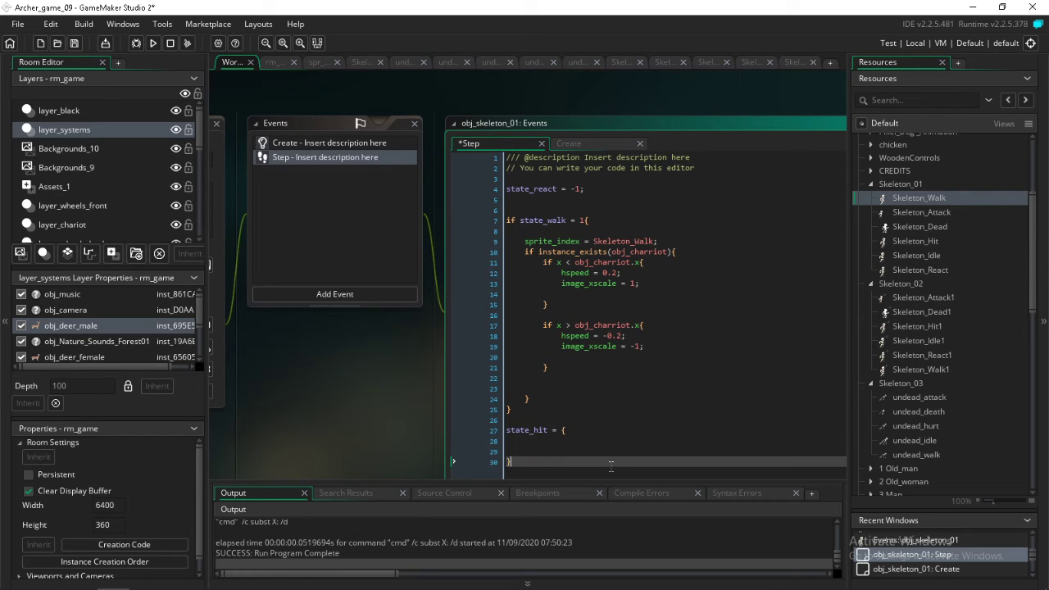
{"action": "left_click", "coordinate": [588, 442]}
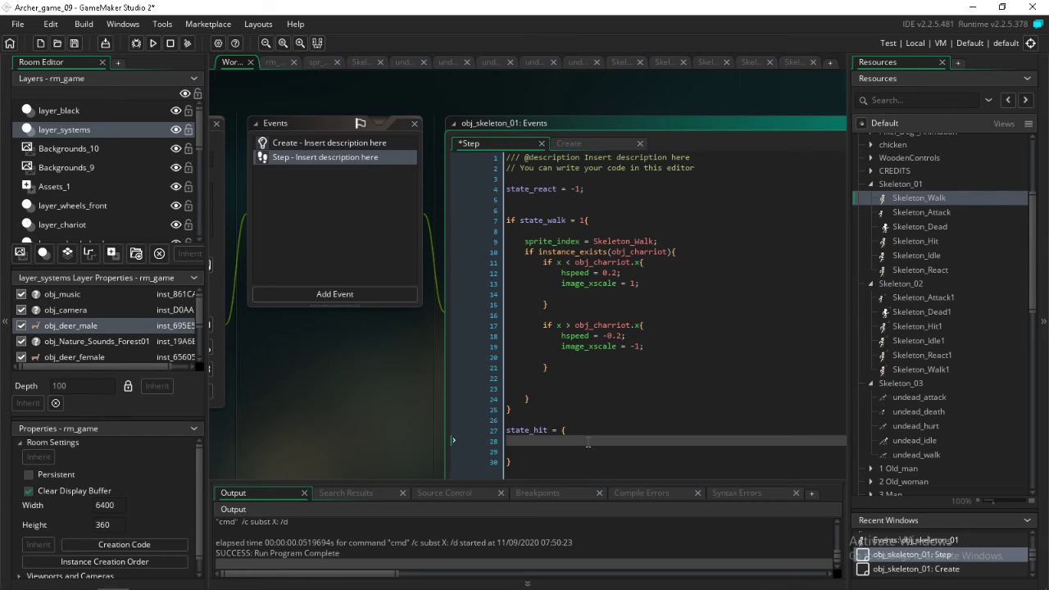
{"action": "key", "text": "ctrl+v"}
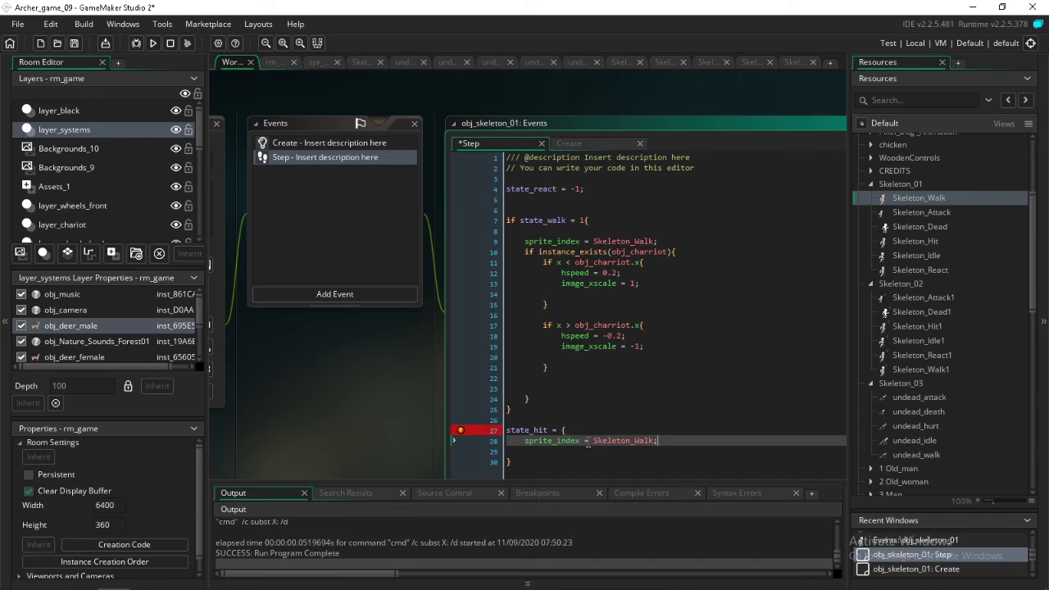
Change the sprite assigned in the state_hit block to Skeleton_Hit
{"action": "left_click", "coordinate": [909, 241]}
{"action": "key", "text": "F2"}
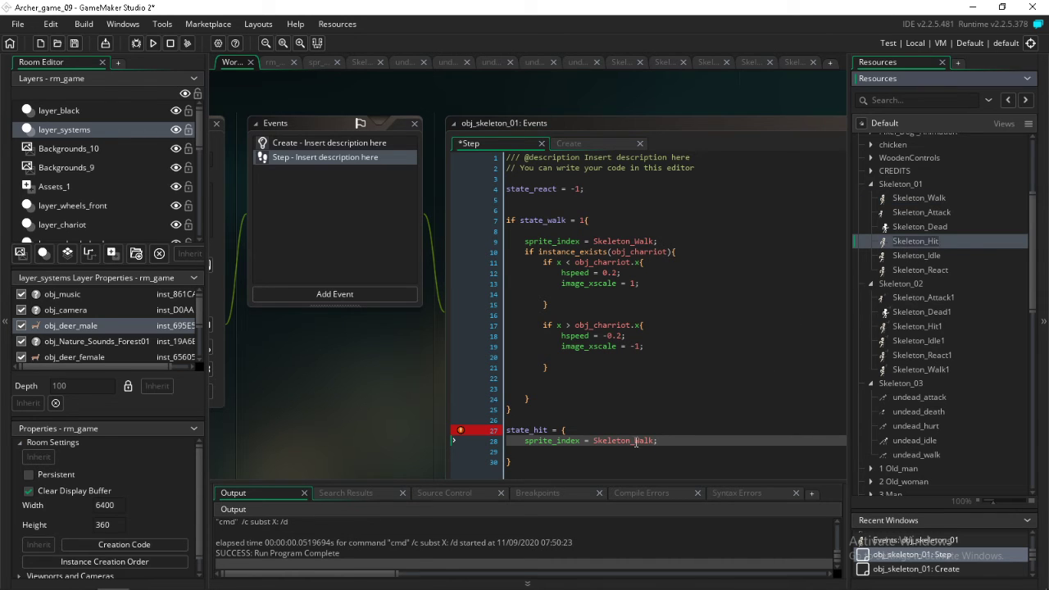
{"action": "double_click", "coordinate": [635, 443]}
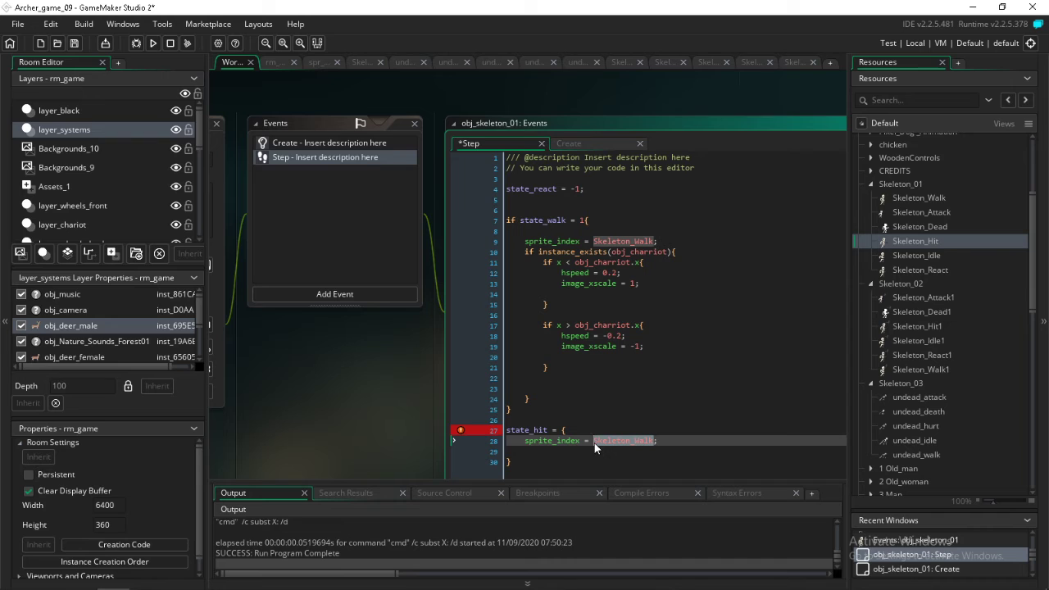
{"action": "type", "text": "Skeleton_Hit"}
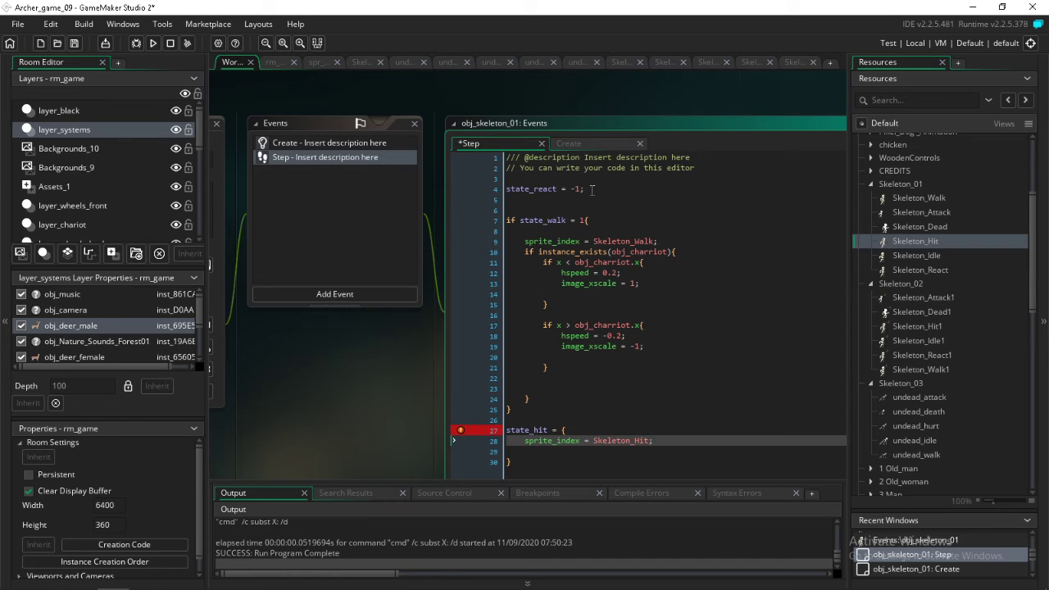
Copy the = { } block with its sprite_index line from state_hit onto the end of the state_react line
{"action": "left_click", "coordinate": [909, 271]}
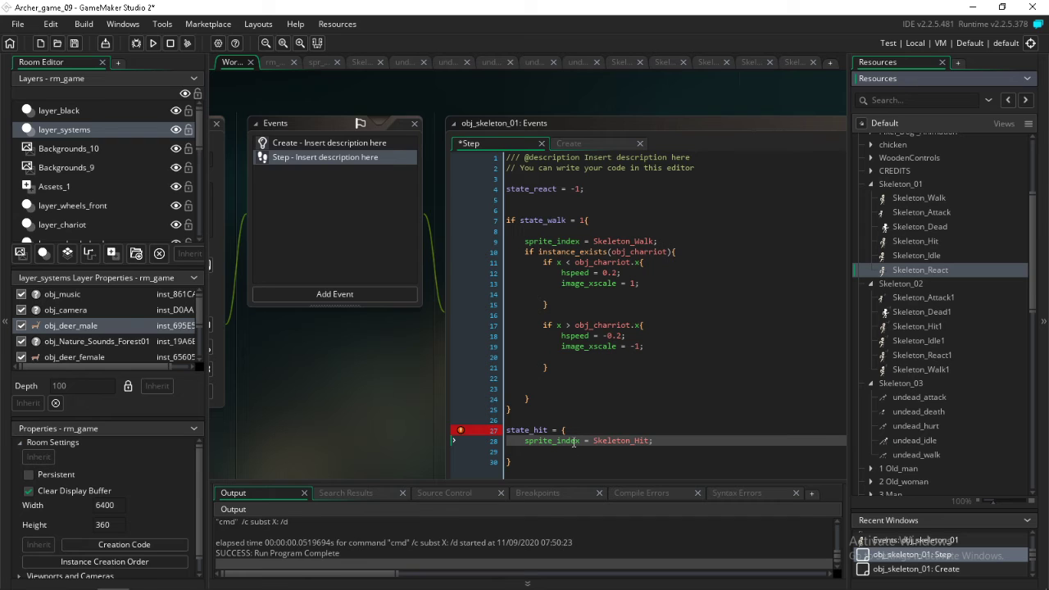
{"action": "left_click_drag", "start_coordinate": [553, 430], "coordinate": [556, 465]}
{"action": "key", "text": "ctrl+c"}
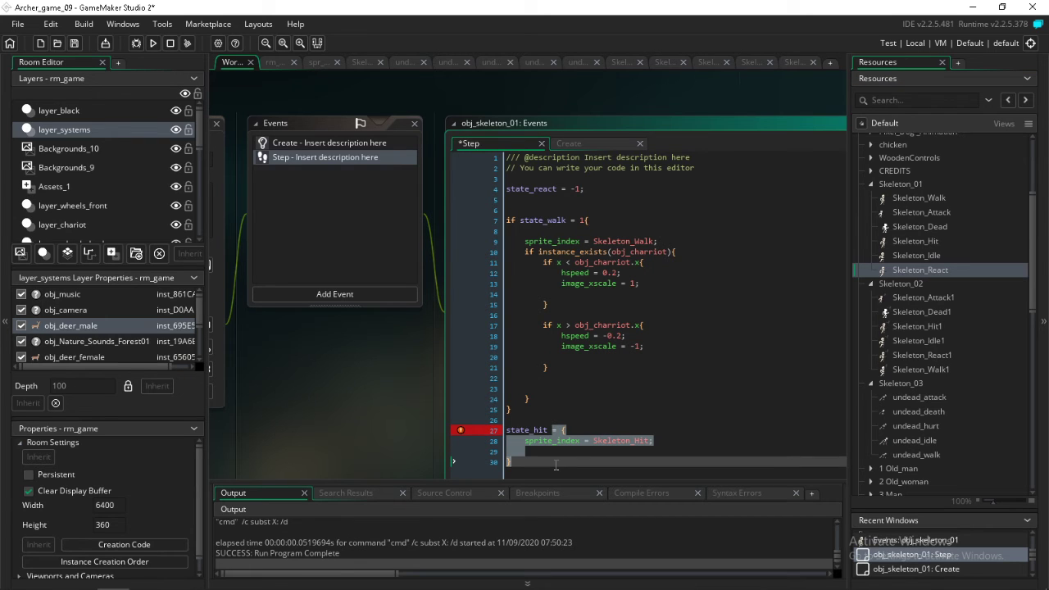
{"action": "triple_click", "coordinate": [584, 188]}
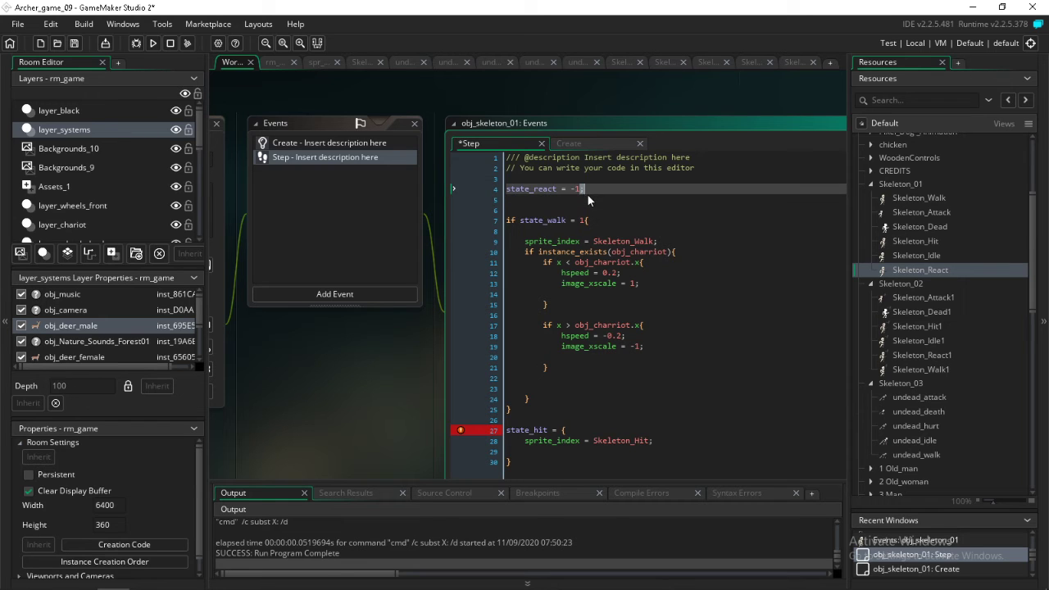
{"action": "key", "text": "ctrl+v"}
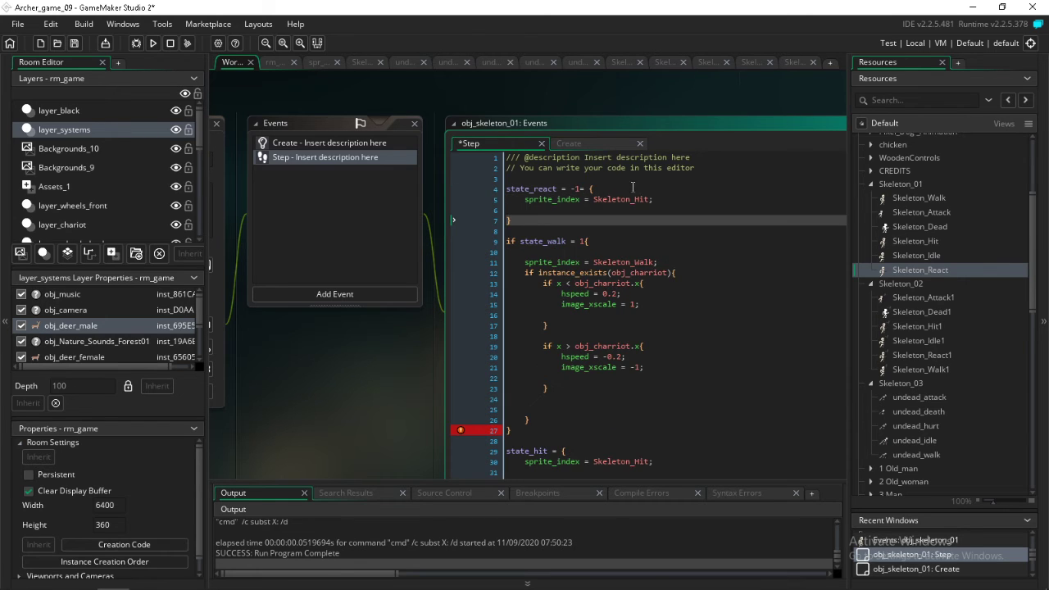
Change the sprite assigned in the state_react block to Skeleton_React
{"action": "left_click", "coordinate": [919, 268]}
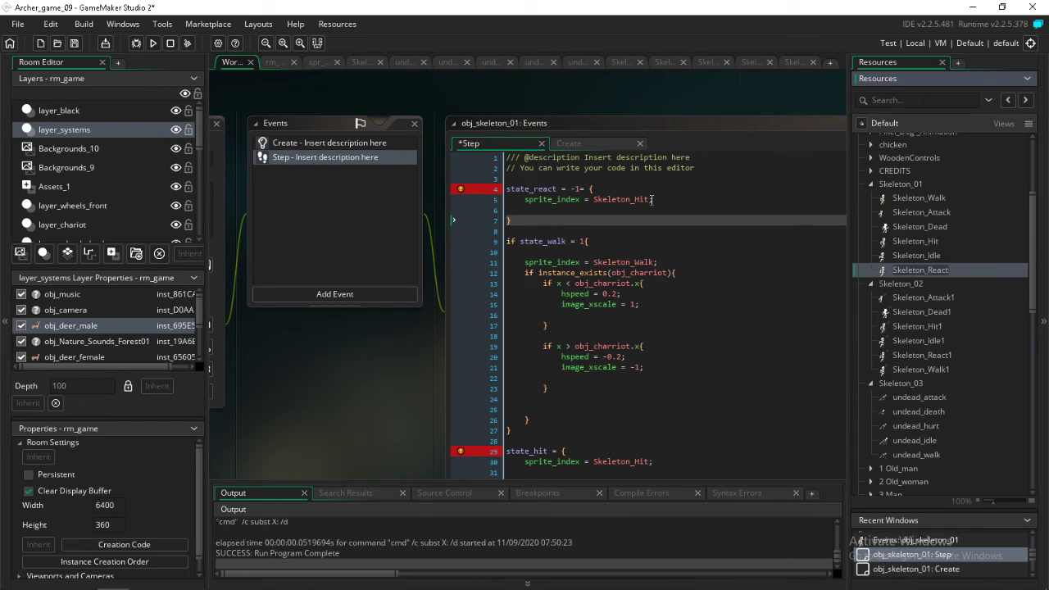
{"action": "left_click_drag", "start_coordinate": [652, 199], "coordinate": [594, 199]}
{"action": "type", "text": "Skeleton_React"}
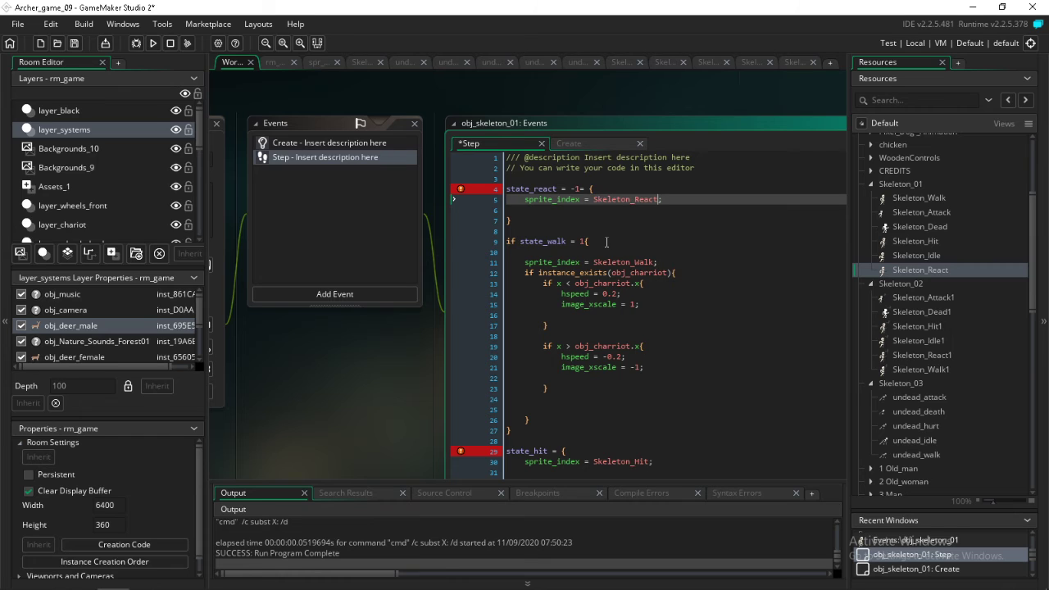
{"action": "left_click", "coordinate": [619, 219]}
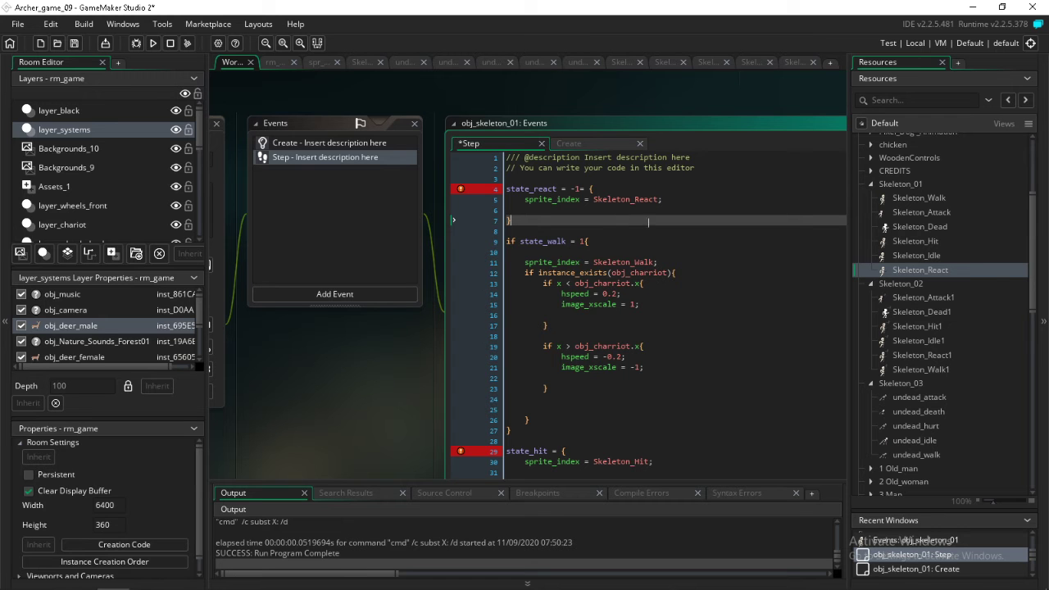
Lower the frames-per-second speed of the Skeleton_React and Skeleton_Idle sprites
{"action": "double_click", "coordinate": [897, 269]}
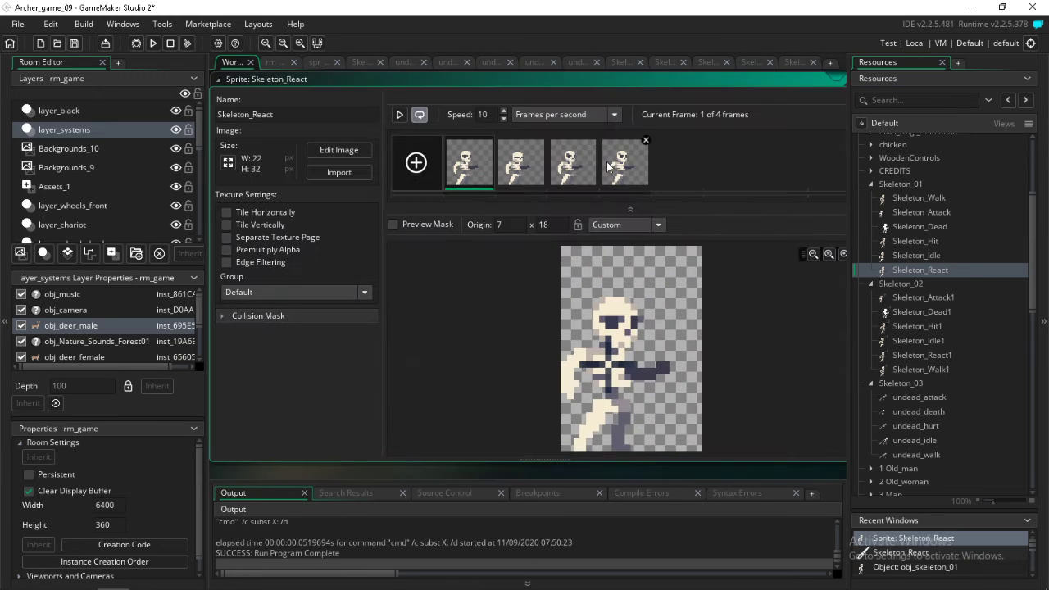
{"action": "left_click", "coordinate": [504, 121]}
{"action": "left_click", "coordinate": [504, 120]}
{"action": "left_click", "coordinate": [504, 120]}
{"action": "left_click", "coordinate": [504, 120]}
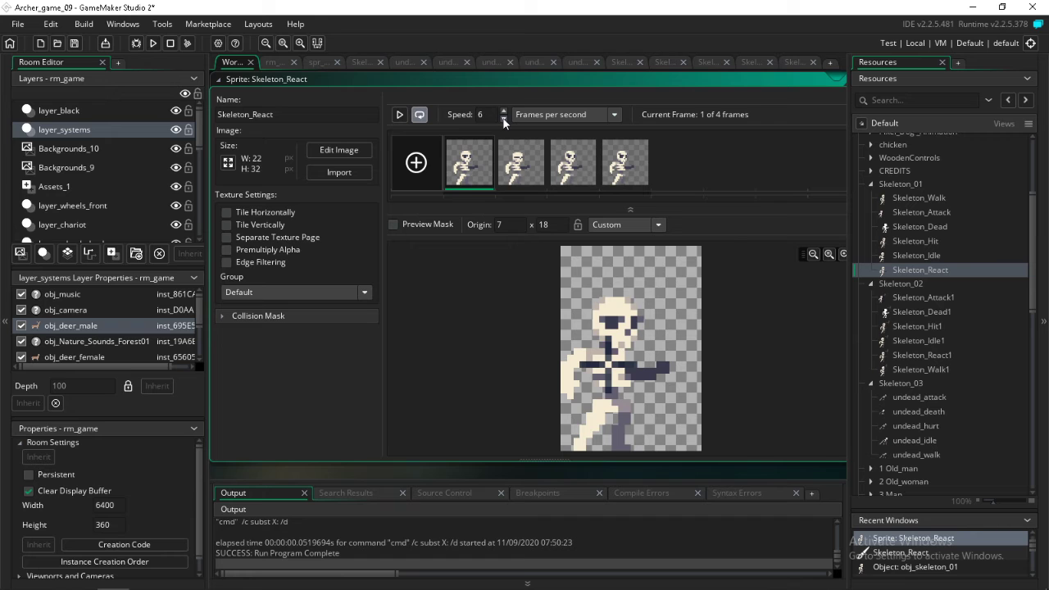
{"action": "double_click", "coordinate": [897, 255]}
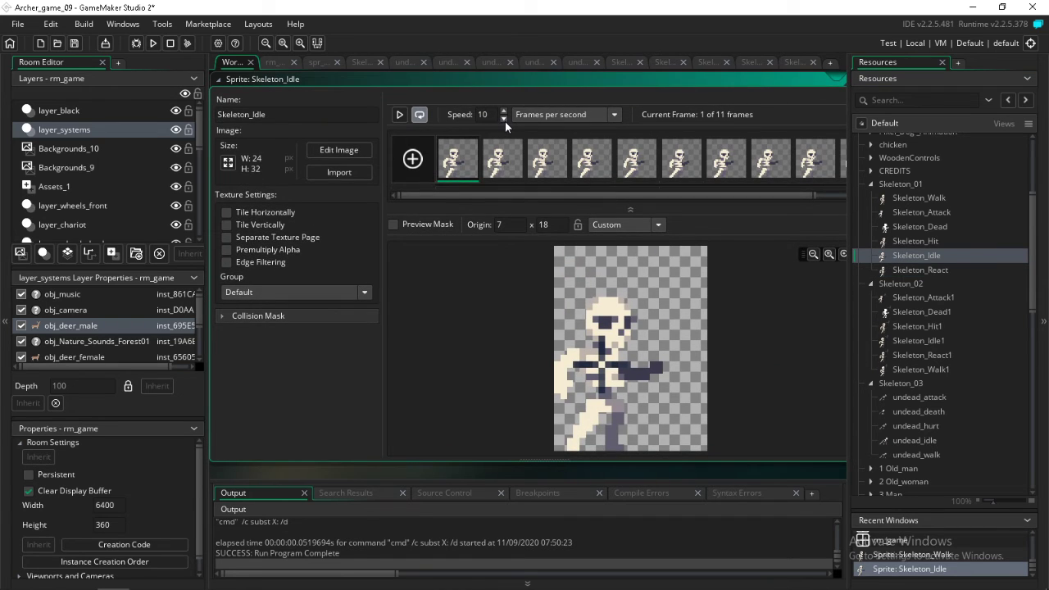
{"action": "left_click", "coordinate": [504, 121]}
Lower the Skeleton_Hit sprite's animation speed, and set the Skeleton_Dead and Skeleton_Attack sprites to 6 frames per second
{"action": "left_click", "coordinate": [914, 239]}
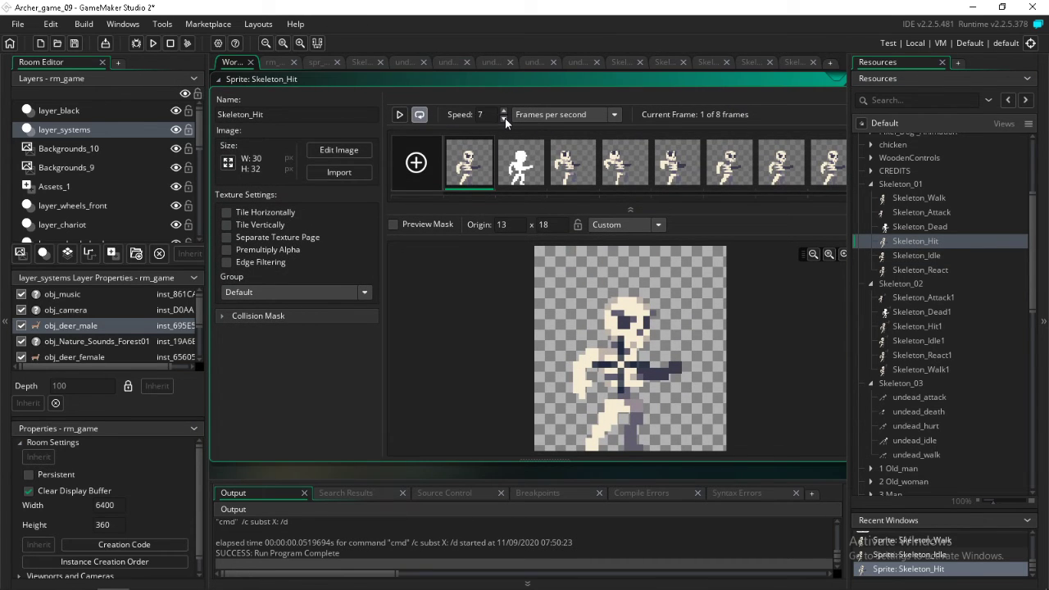
{"action": "double_click", "coordinate": [929, 229]}
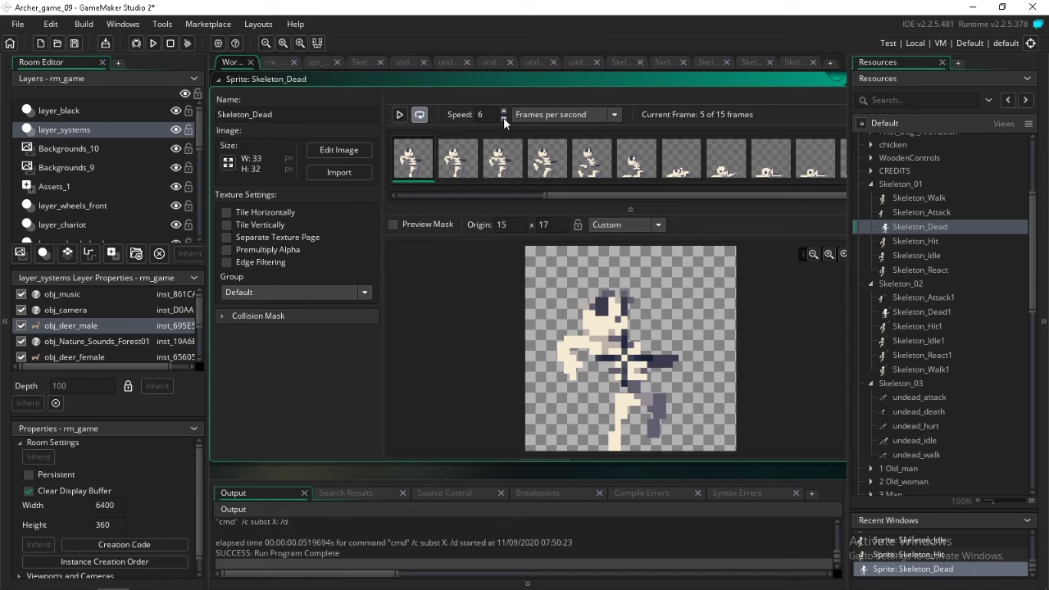
{"action": "double_click", "coordinate": [913, 208]}
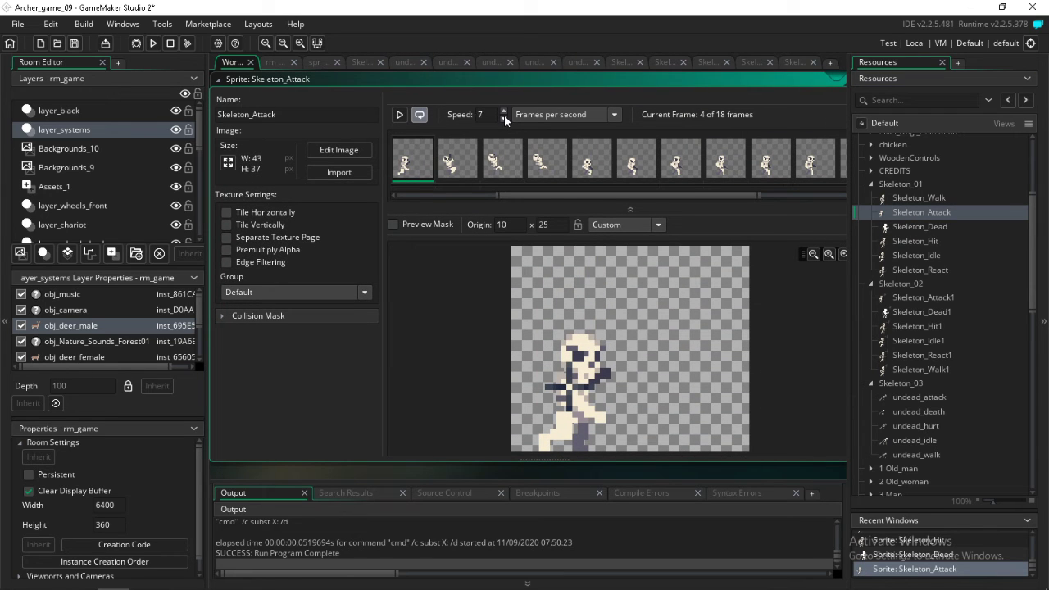
Raise the frames-per-second speed of the Skeleton_Walk and Skeleton_Dead sprites, checking Skeleton_Attack in between
{"action": "double_click", "coordinate": [921, 199]}
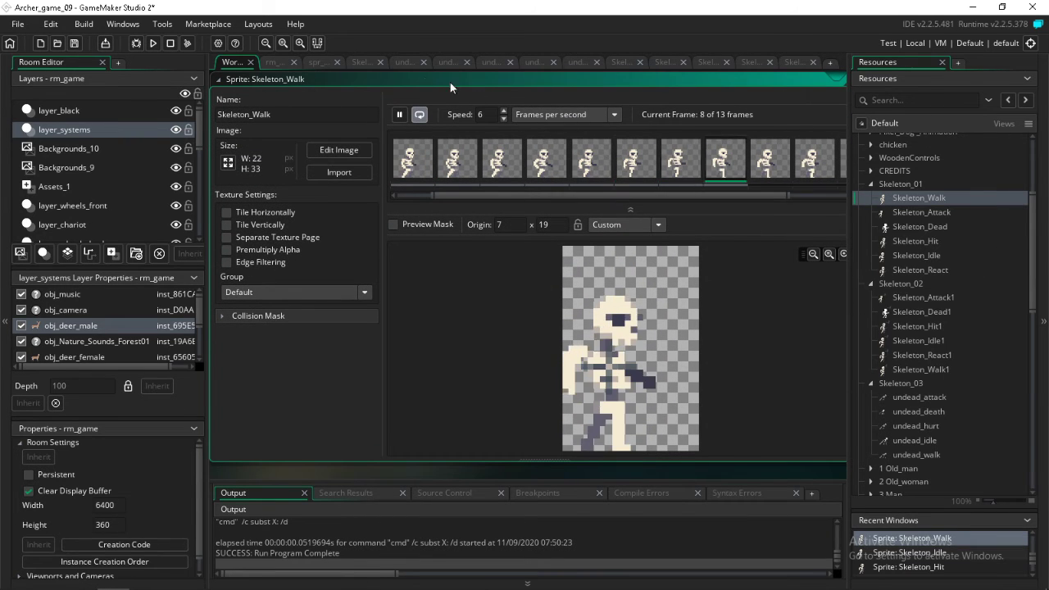
{"action": "left_click", "coordinate": [503, 111]}
{"action": "left_click", "coordinate": [503, 110]}
{"action": "double_click", "coordinate": [928, 208]}
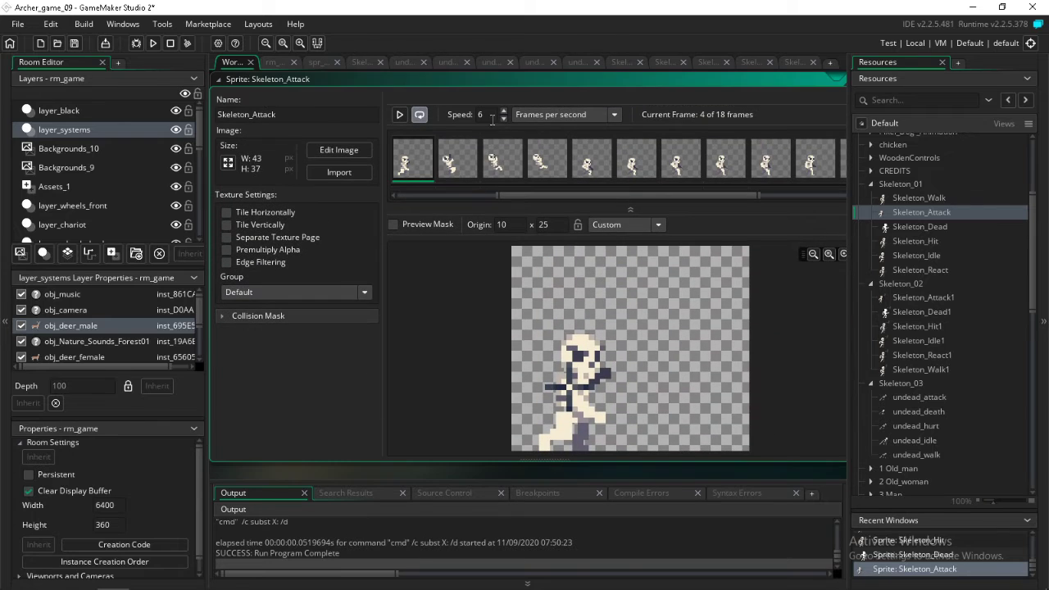
{"action": "double_click", "coordinate": [911, 225]}
{"action": "left_click", "coordinate": [504, 111]}
{"action": "left_click", "coordinate": [504, 110]}
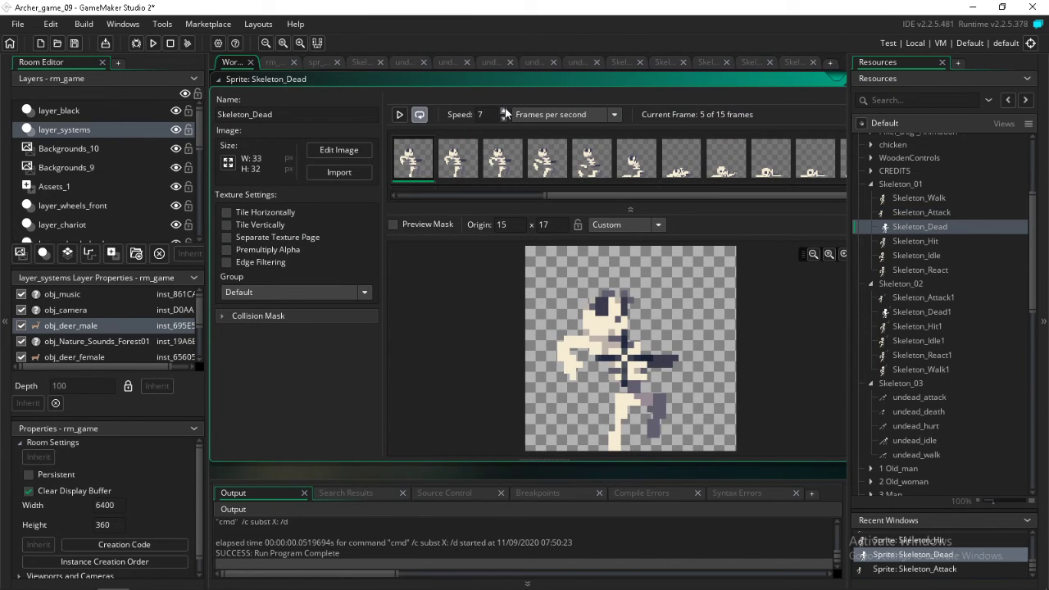
Check the Skeleton_Hit sprite's speed and set the Skeleton_Idle and Skeleton_React sprites to 8 frames per second
{"action": "double_click", "coordinate": [926, 241]}
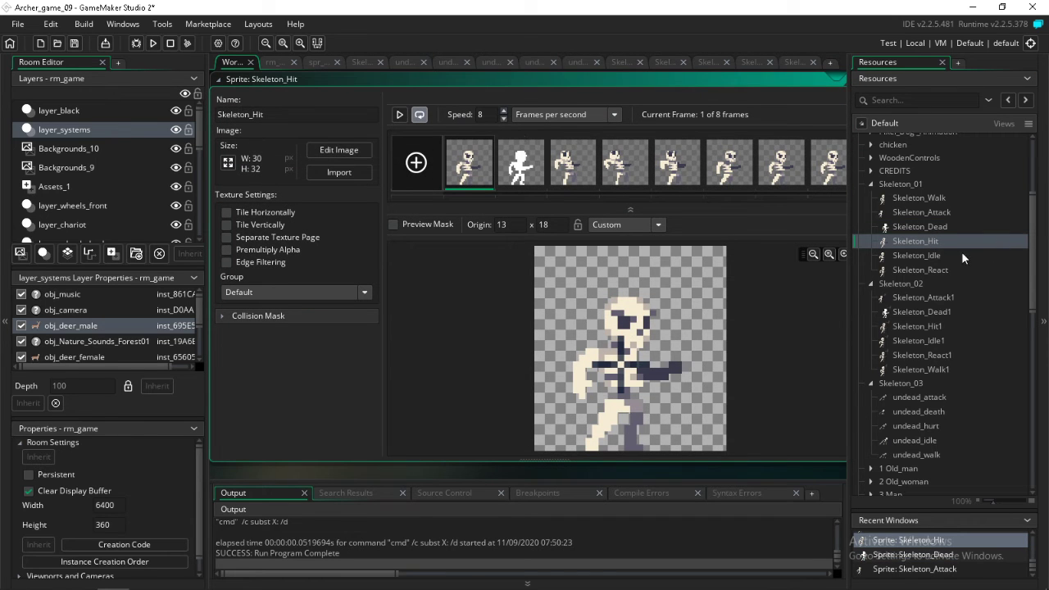
{"action": "double_click", "coordinate": [934, 255]}
{"action": "left_click", "coordinate": [505, 111]}
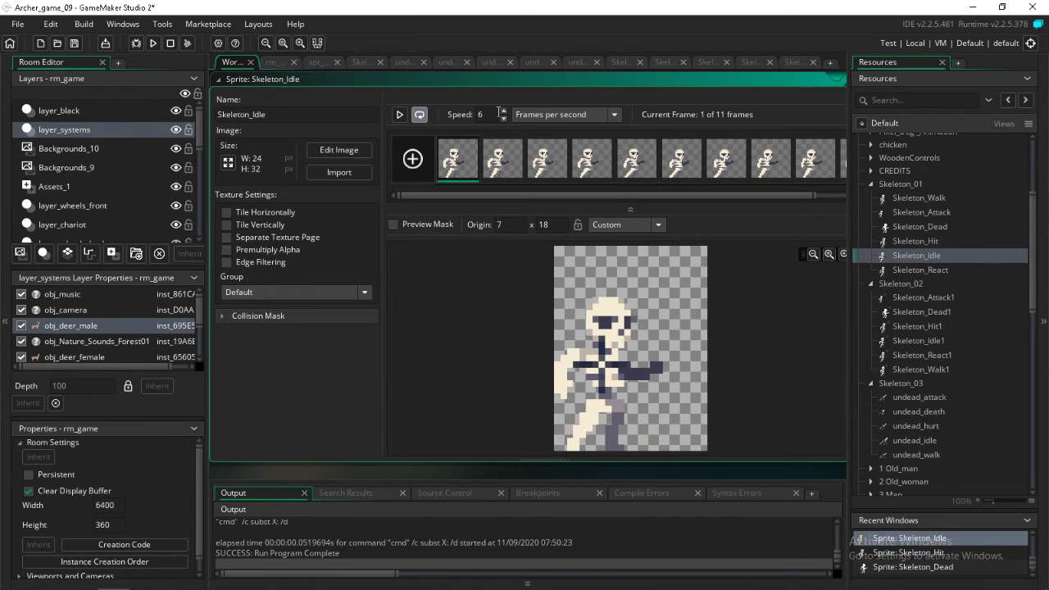
{"action": "left_click", "coordinate": [505, 111]}
{"action": "double_click", "coordinate": [908, 269]}
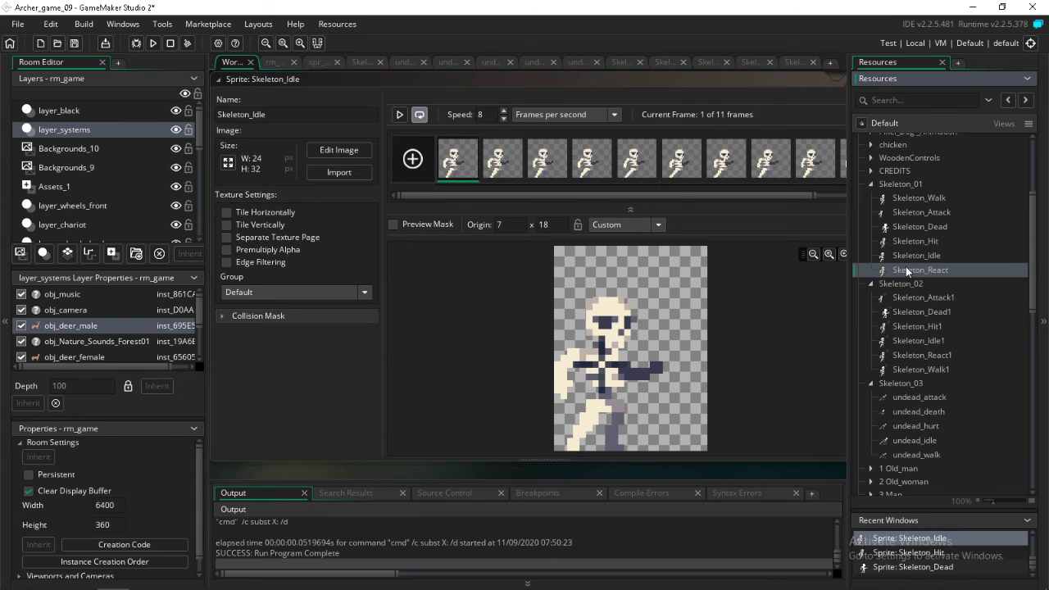
{"action": "left_click", "coordinate": [504, 110]}
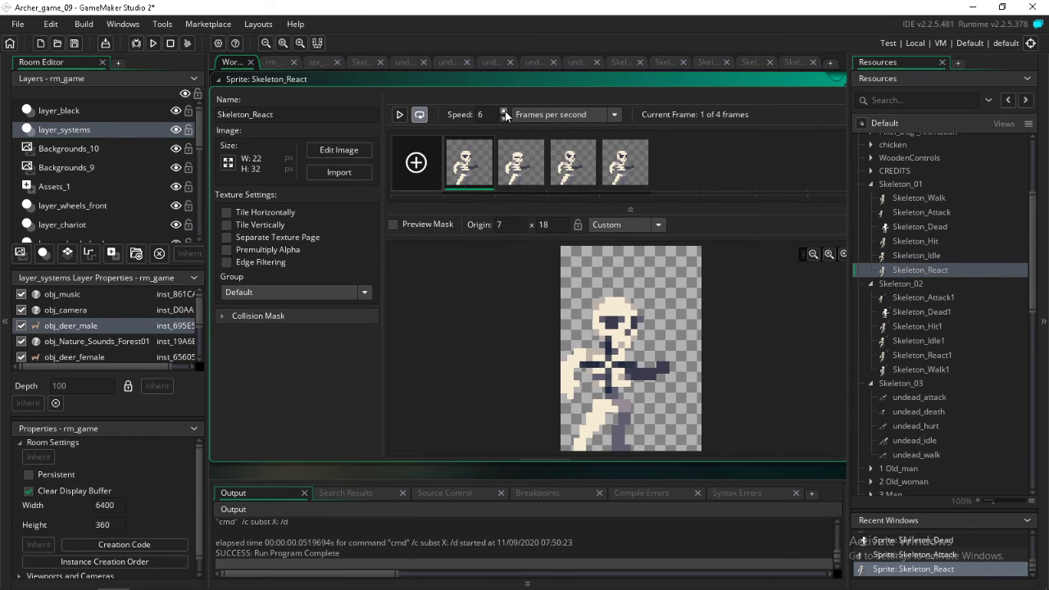
{"action": "left_click", "coordinate": [505, 111]}
In the Step event of obj_skeleton_01, turn the = on the state_react and state_walk lines into ==
{"action": "scroll", "coordinate": [942, 427], "scroll_direction": "down", "scroll_amount": 3}
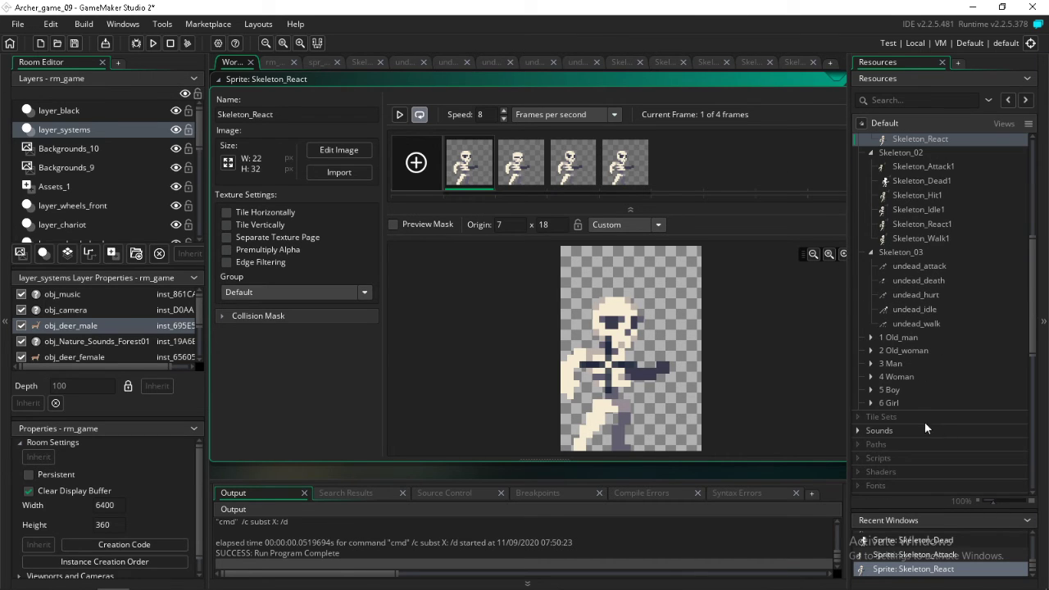
{"action": "scroll", "coordinate": [915, 417], "scroll_direction": "down", "scroll_amount": 3}
{"action": "scroll", "coordinate": [913, 441], "scroll_direction": "down", "scroll_amount": 5}
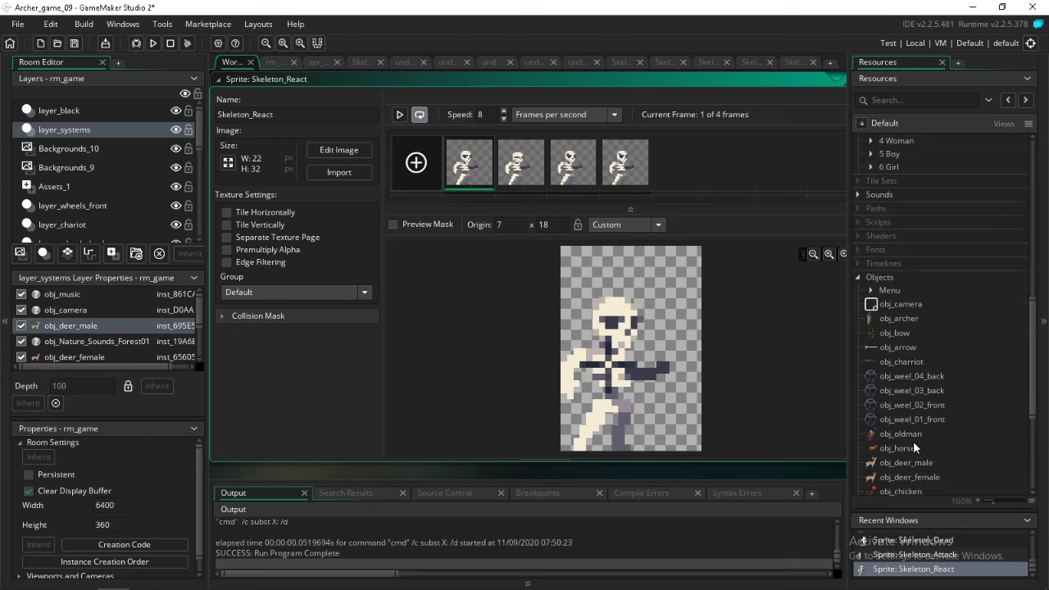
{"action": "left_click", "coordinate": [913, 404]}
{"action": "double_click", "coordinate": [913, 404]}
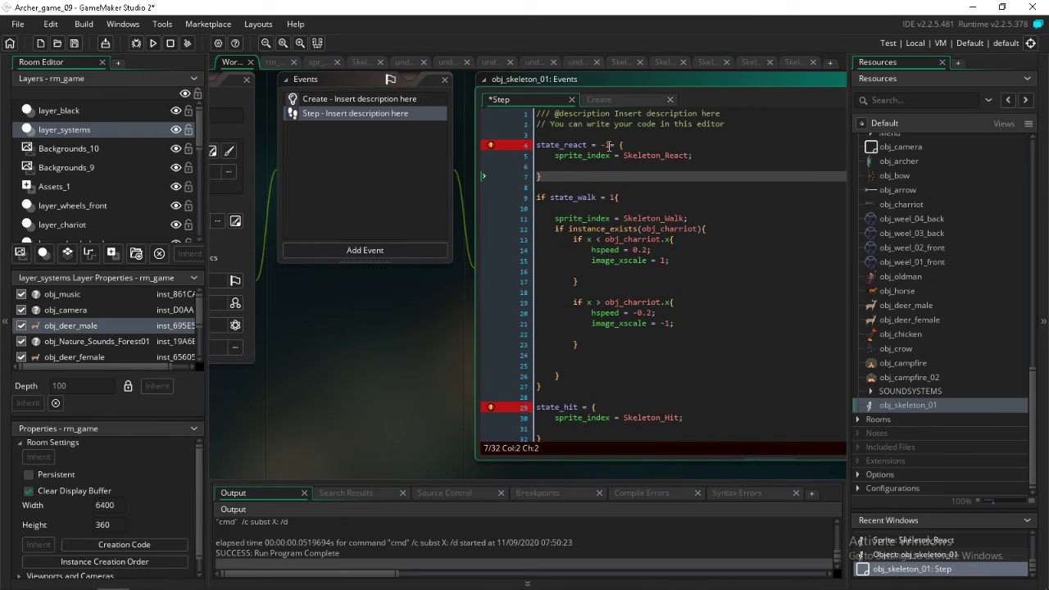
{"action": "left_click", "coordinate": [607, 144]}
{"action": "left_click", "coordinate": [595, 145]}
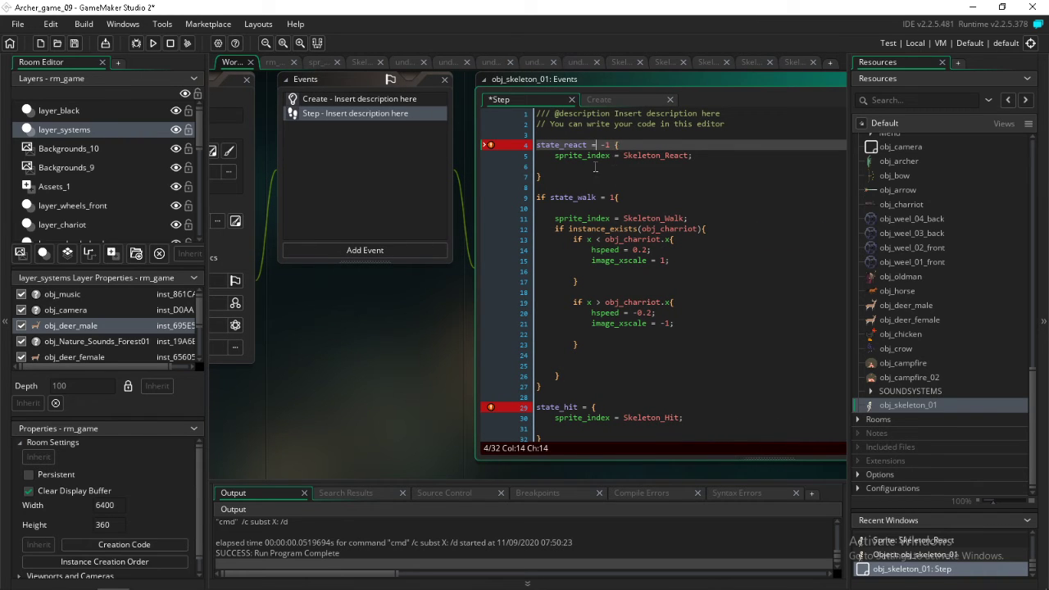
{"action": "type", "text": "="}
{"action": "left_click", "coordinate": [604, 197]}
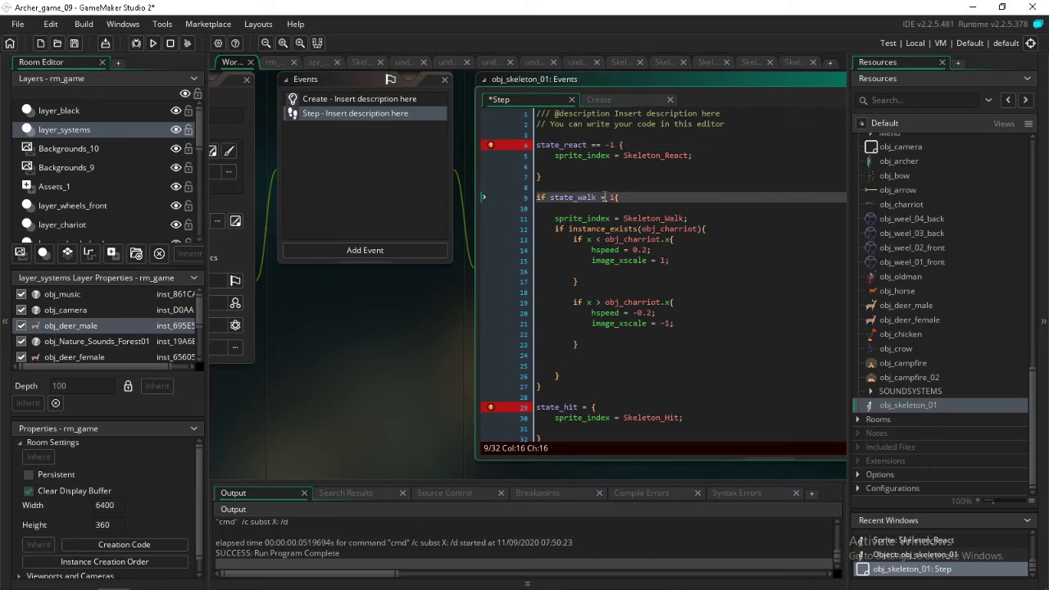
{"action": "type", "text": "="}
Complete the state_hit line in the Step event so that it compares state_hit == 1
{"action": "left_click", "coordinate": [585, 407]}
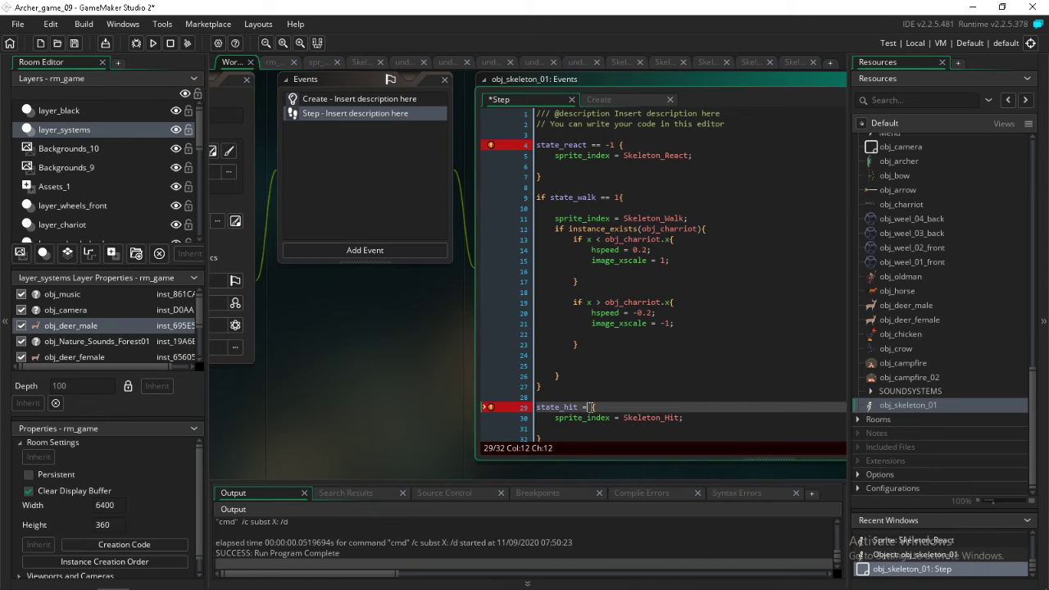
{"action": "type", "text": "="}
{"action": "key", "text": "Up"}
{"action": "key", "text": "Up"}
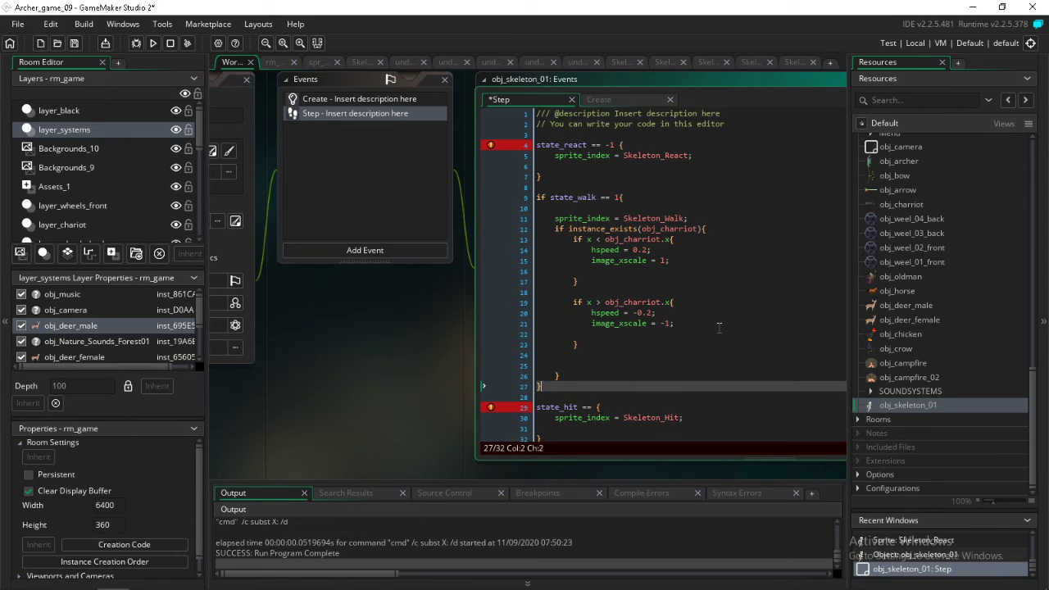
{"action": "left_click", "coordinate": [595, 407]}
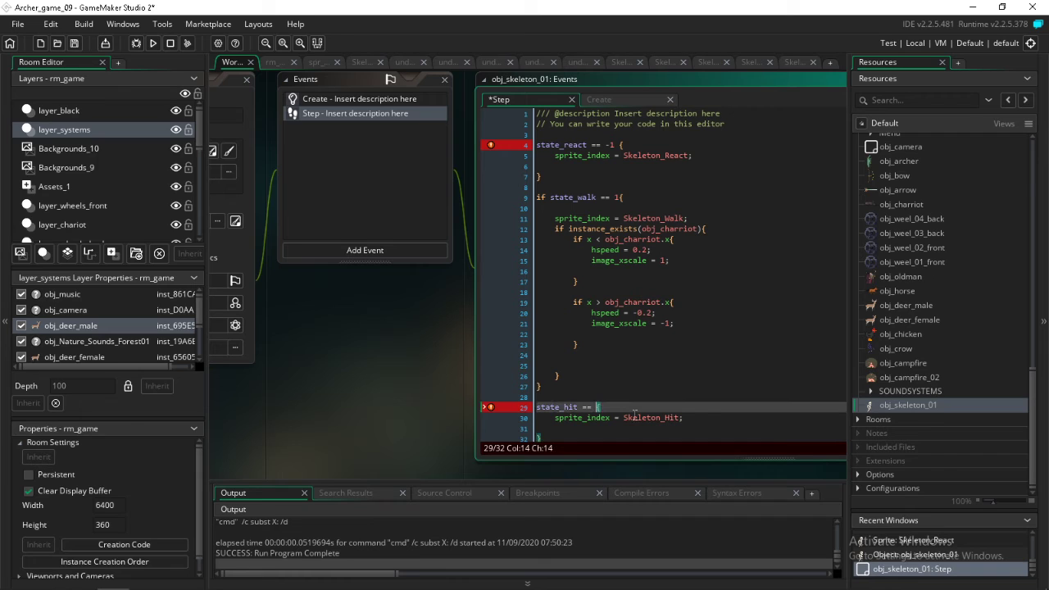
{"action": "type", "text": "1"}
{"action": "left_click", "coordinate": [670, 368]}
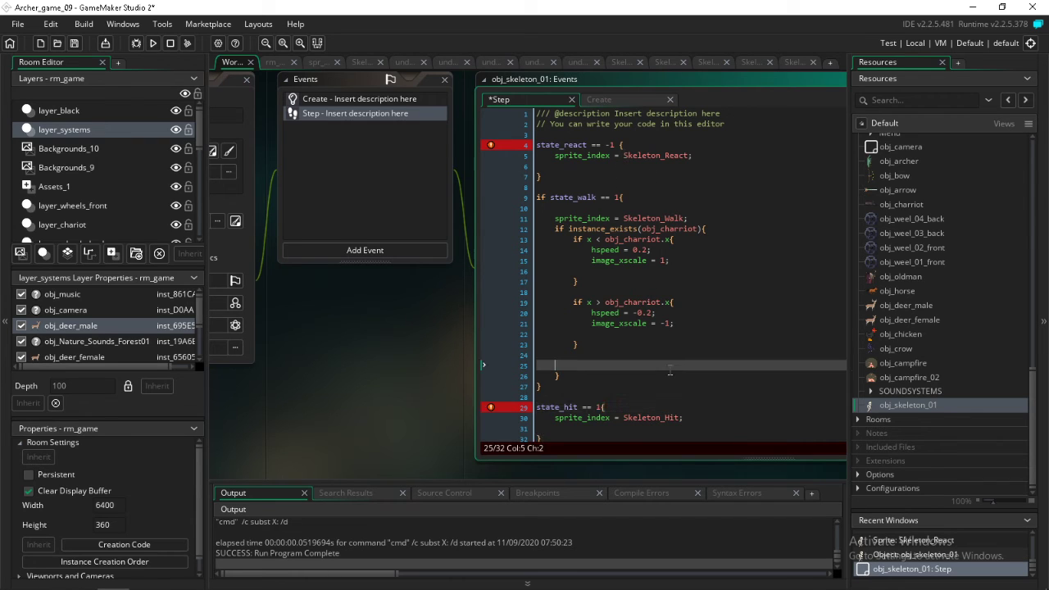
Put if in front of the state_react and state_hit conditions and make state_react compare with 1
{"action": "left_click", "coordinate": [624, 144]}
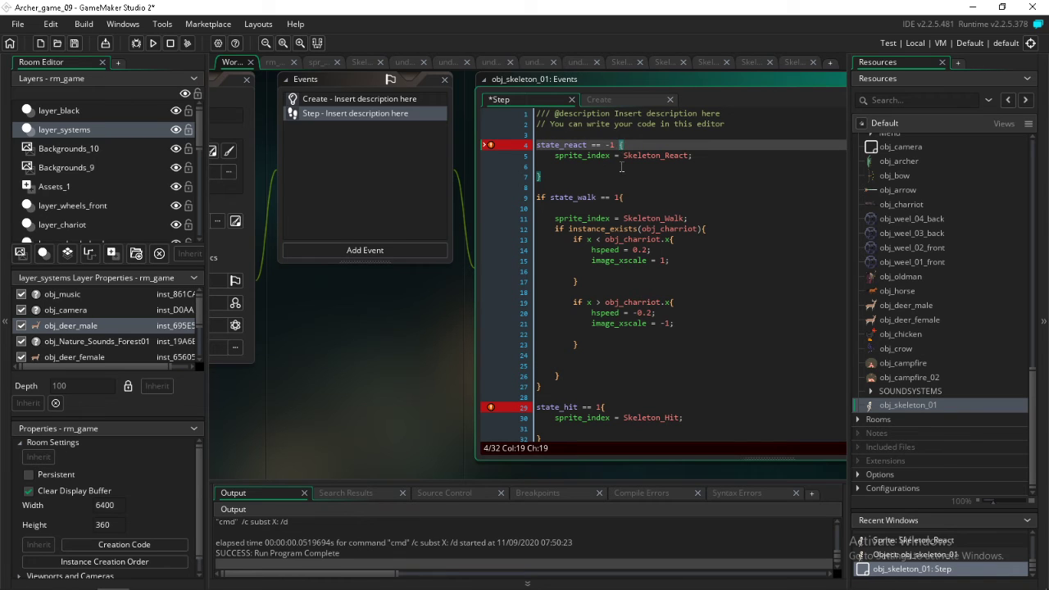
{"action": "left_click", "coordinate": [537, 145]}
{"action": "type", "text": "if"}
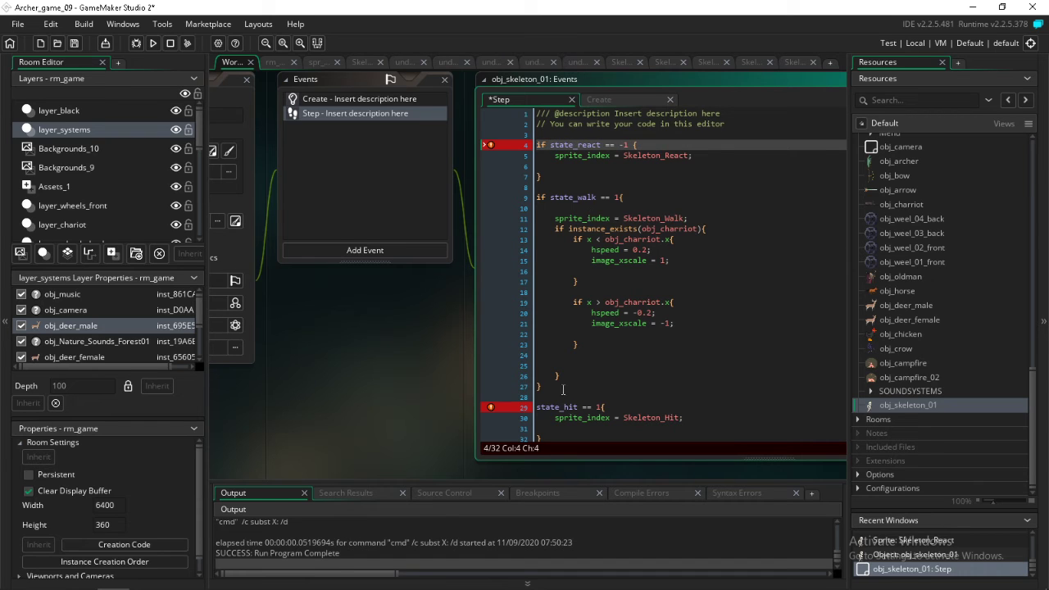
{"action": "left_click", "coordinate": [537, 407]}
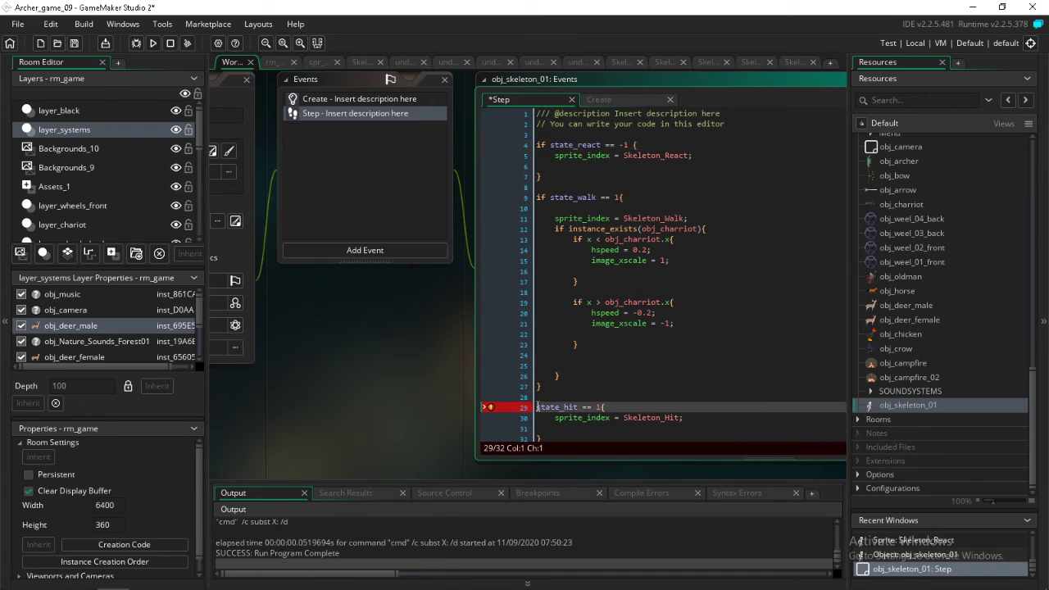
{"action": "type", "text": "if"}
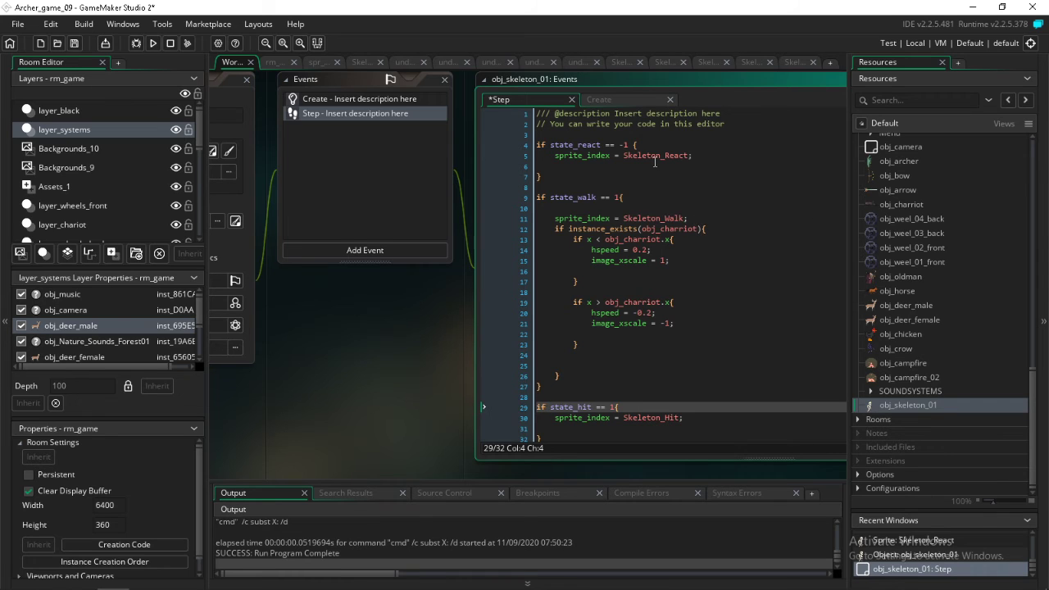
{"action": "left_click", "coordinate": [621, 145]}
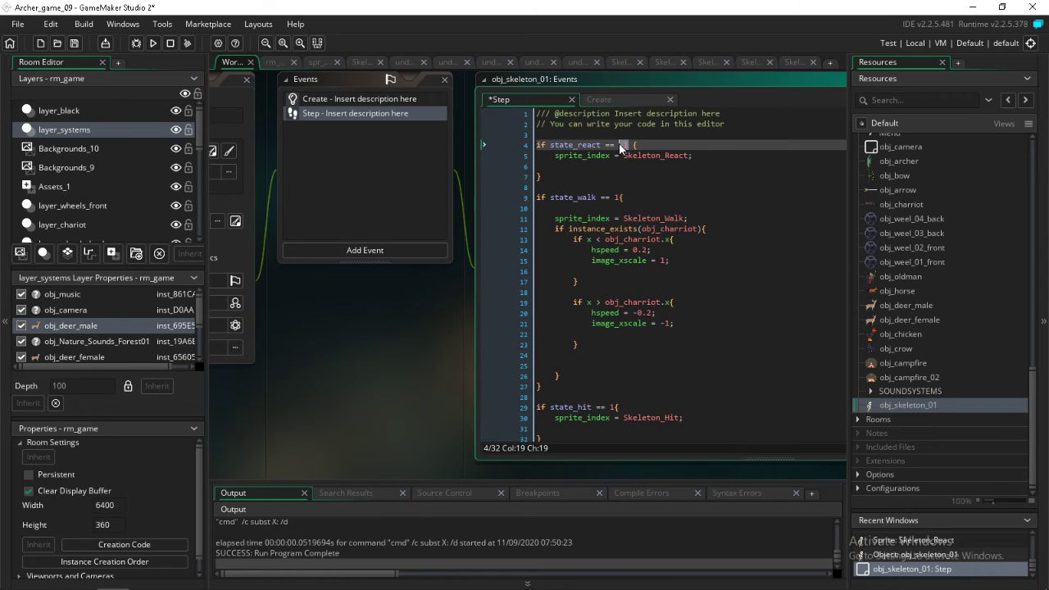
{"action": "type", "text": "1"}
Copy the state_changer = 0; line from the Create event into the Step event above the state_react block
{"action": "left_click", "coordinate": [402, 98]}
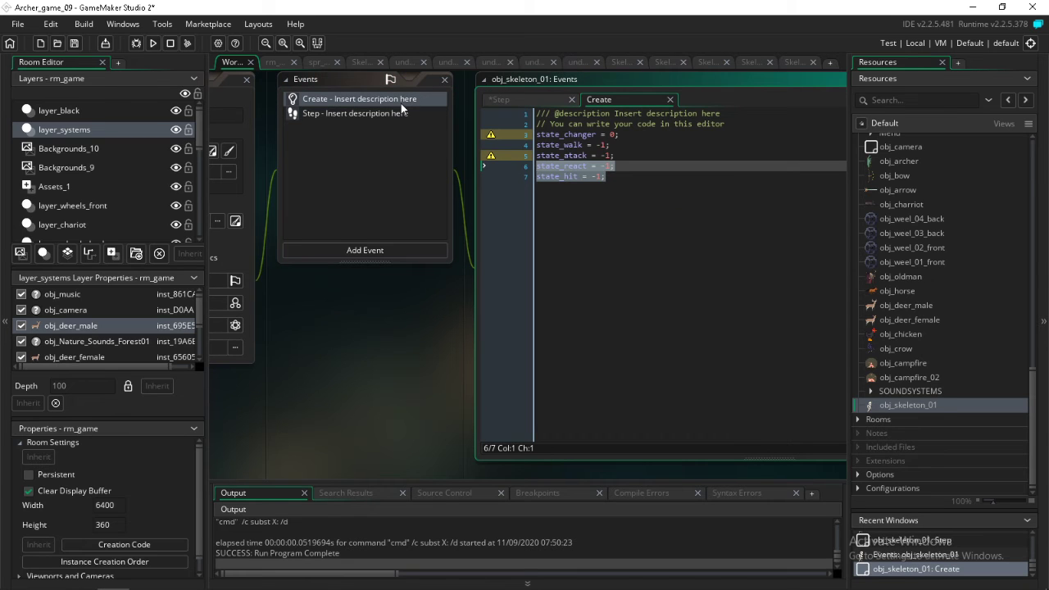
{"action": "left_click", "coordinate": [629, 294]}
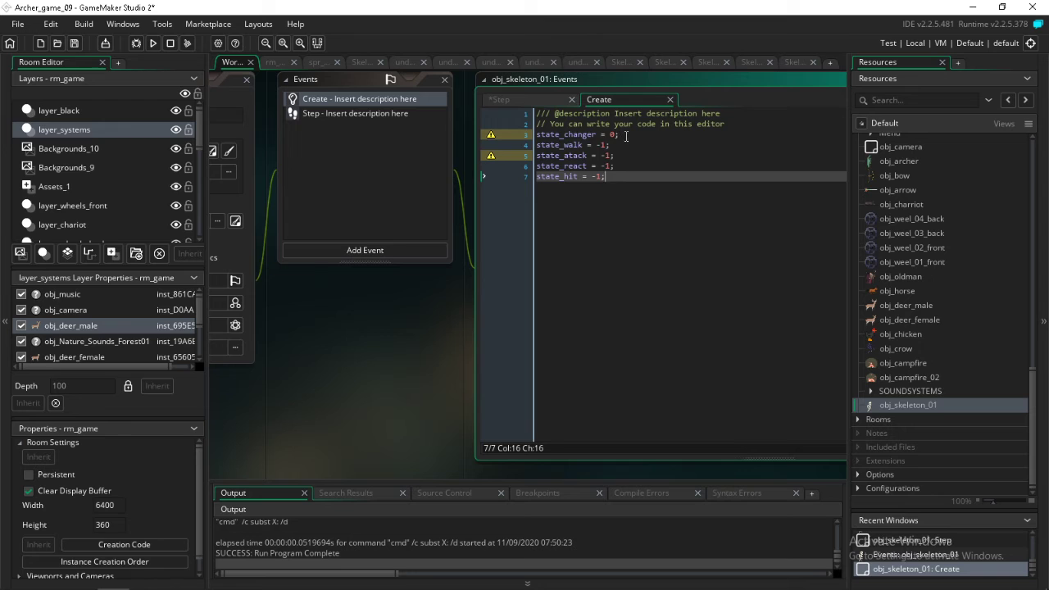
{"action": "left_click_drag", "start_coordinate": [626, 136], "coordinate": [537, 135]}
{"action": "key", "text": "ctrl+c"}
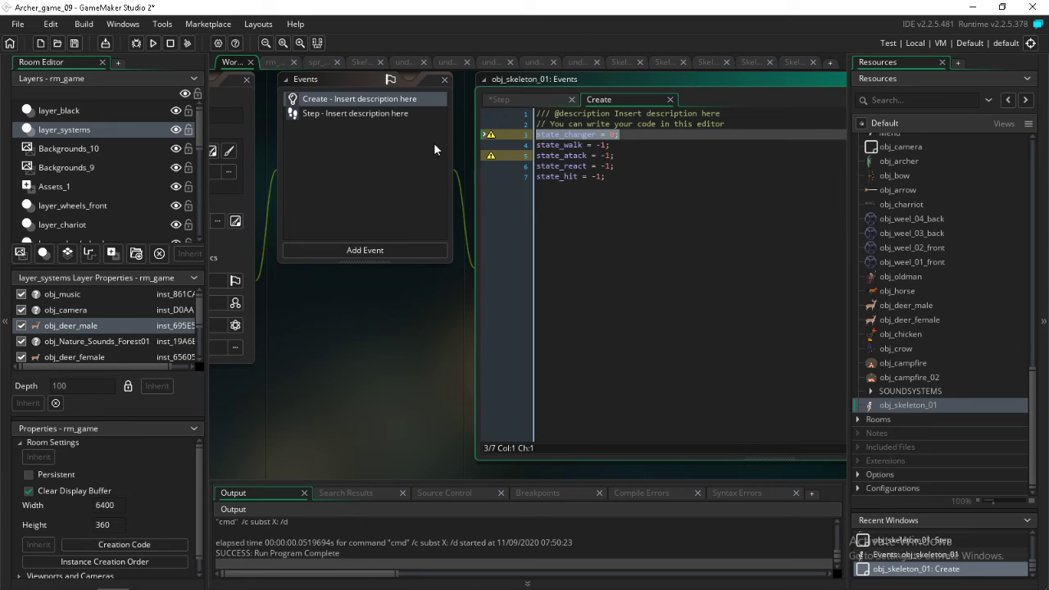
{"action": "left_click", "coordinate": [402, 120]}
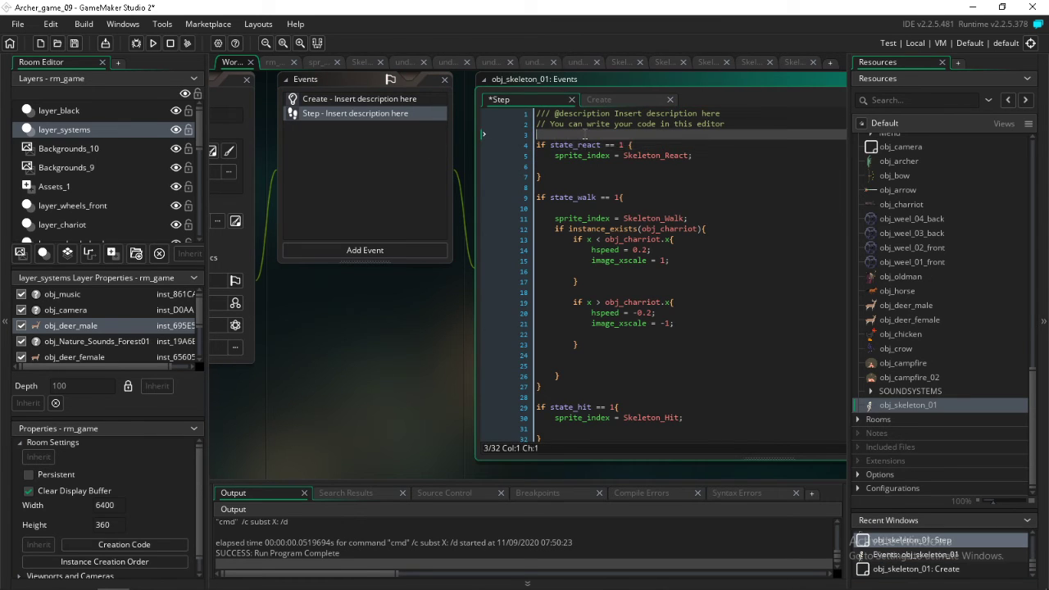
{"action": "key", "text": "Return"}
{"action": "key", "text": "Return"}
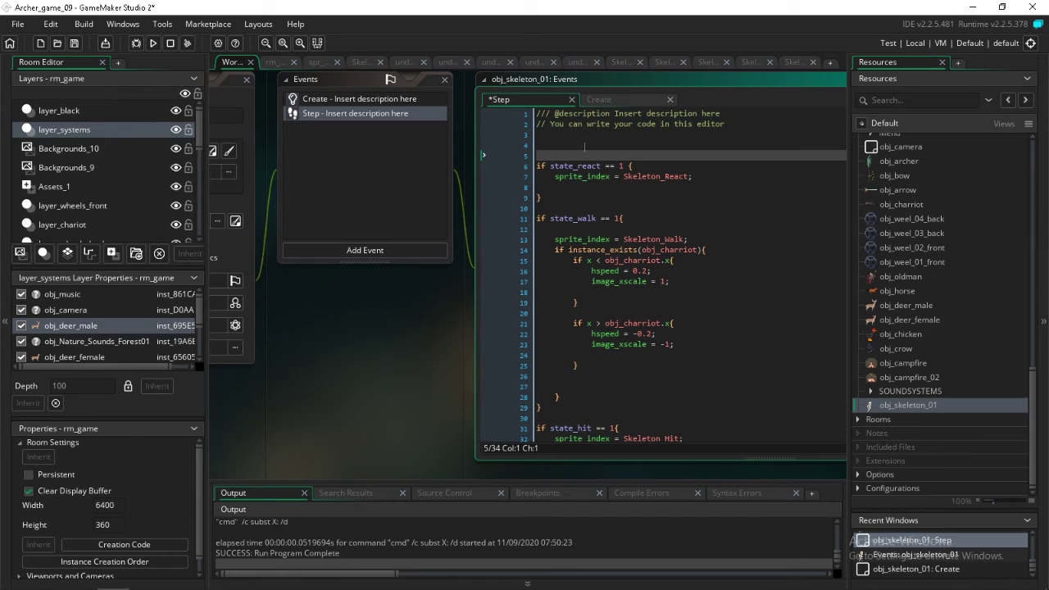
{"action": "left_click", "coordinate": [568, 144]}
{"action": "key", "text": "ctrl+v"}
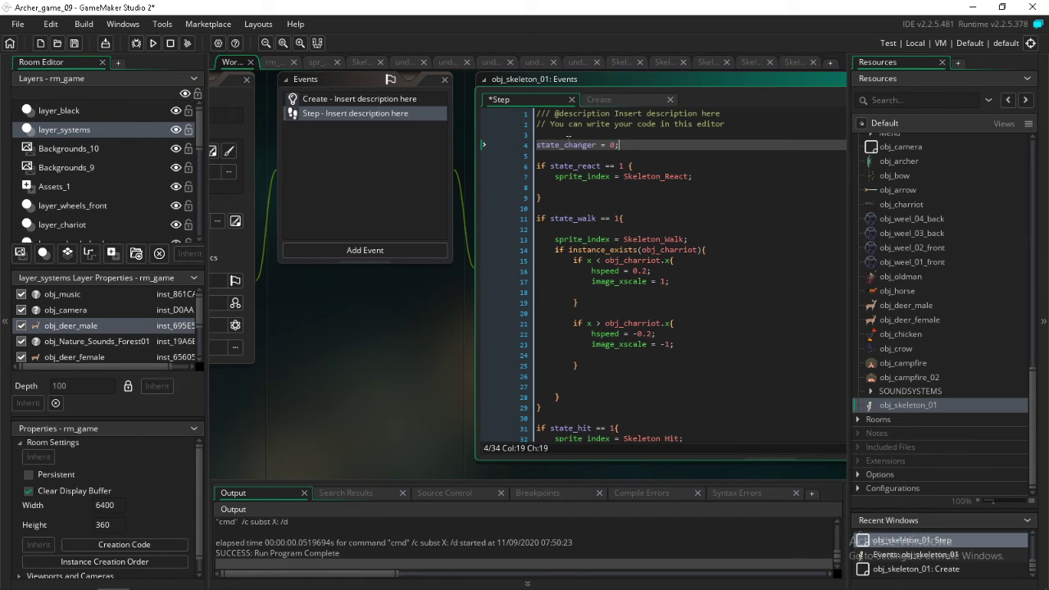
Rewrite the copied line in the Step event as the countdown state_changer = state_changer -1;
{"action": "left_click_drag", "start_coordinate": [620, 145], "coordinate": [610, 146]}
{"action": "key", "text": "ctrl+v"}
{"action": "left_click_drag", "start_coordinate": [687, 145], "coordinate": [676, 151]}
{"action": "type", "text": "-1;"}
Below the countdown line, write a condition that tests if state_changer <= 0
{"action": "key", "text": "Return"}
{"action": "key", "text": "Return"}
{"action": "type", "text": "if state_changer = 0;"}
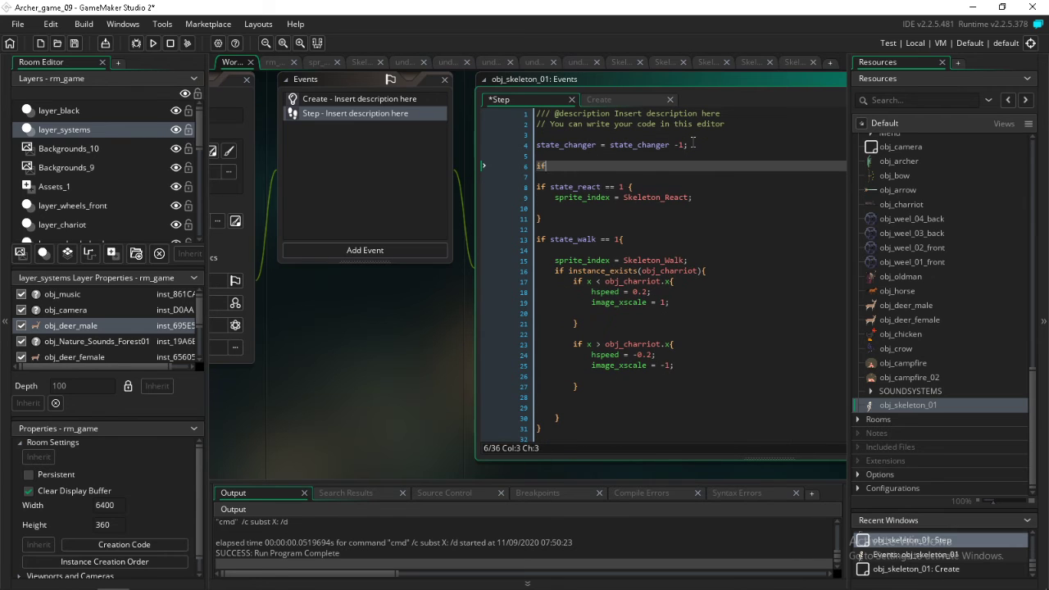
{"action": "key", "text": "Left"}
{"action": "key", "text": "Left"}
{"action": "type", "text": "="}
{"action": "key", "text": "BackSpace"}
{"action": "type", "text": ">"}
{"action": "key", "text": "BackSpace"}
{"action": "type", "text": "<"}
Give the state_changer condition a braced block that contains state_changer = 60; and some blank lines
{"action": "left_click_drag", "start_coordinate": [642, 171], "coordinate": [634, 170]}
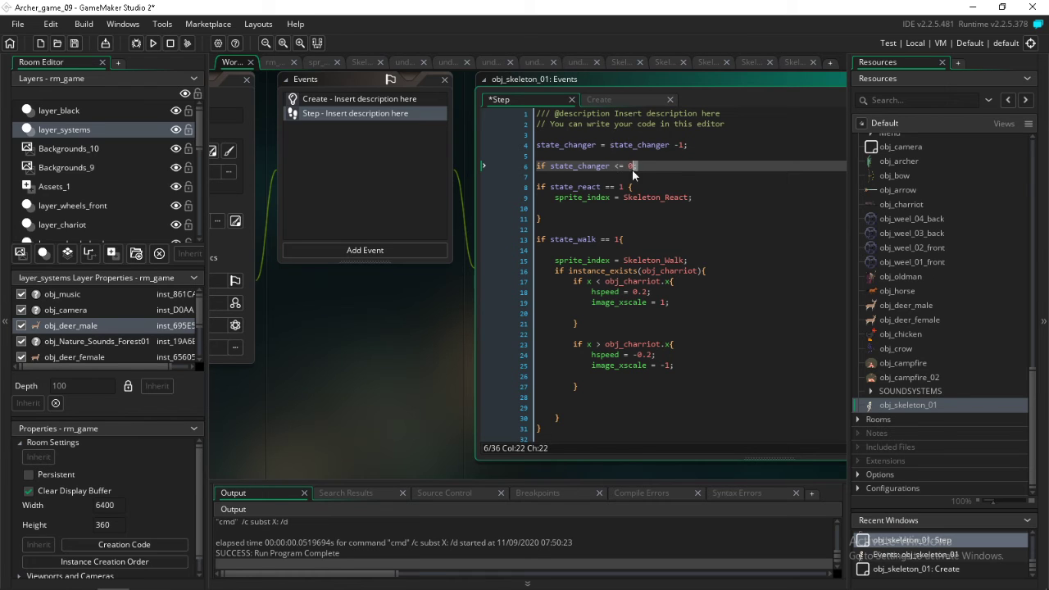
{"action": "key", "text": "ctrl+v"}
{"action": "double_click", "coordinate": [713, 168]}
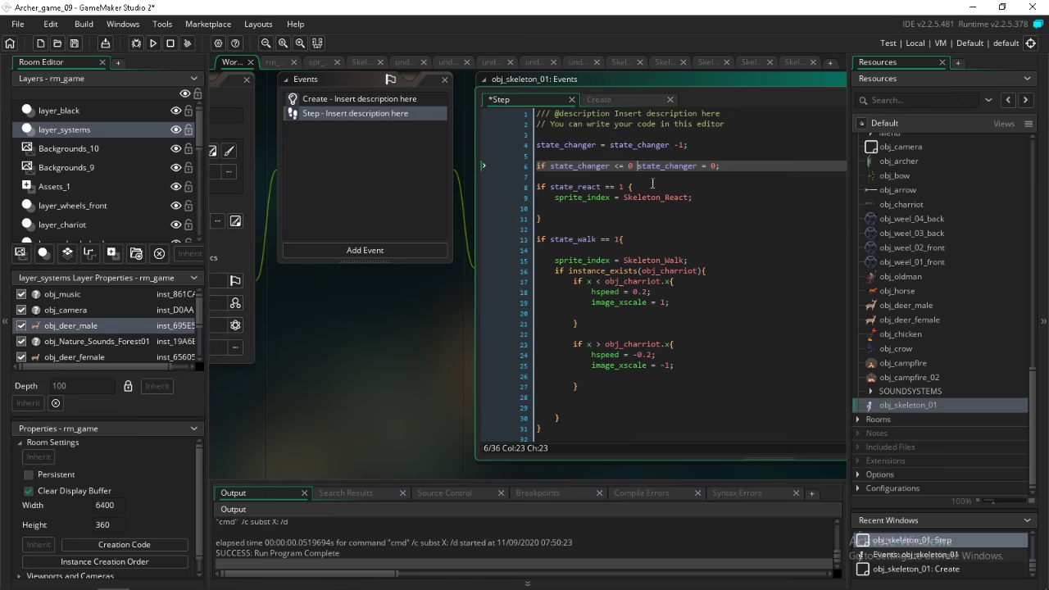
{"action": "left_click", "coordinate": [713, 169]}
{"action": "type", "text": "6"}
{"action": "left_click", "coordinate": [639, 166]}
{"action": "type", "text": "{"}
{"action": "key", "text": "Return"}
{"action": "key", "text": "Return"}
{"action": "left_click", "coordinate": [660, 187]}
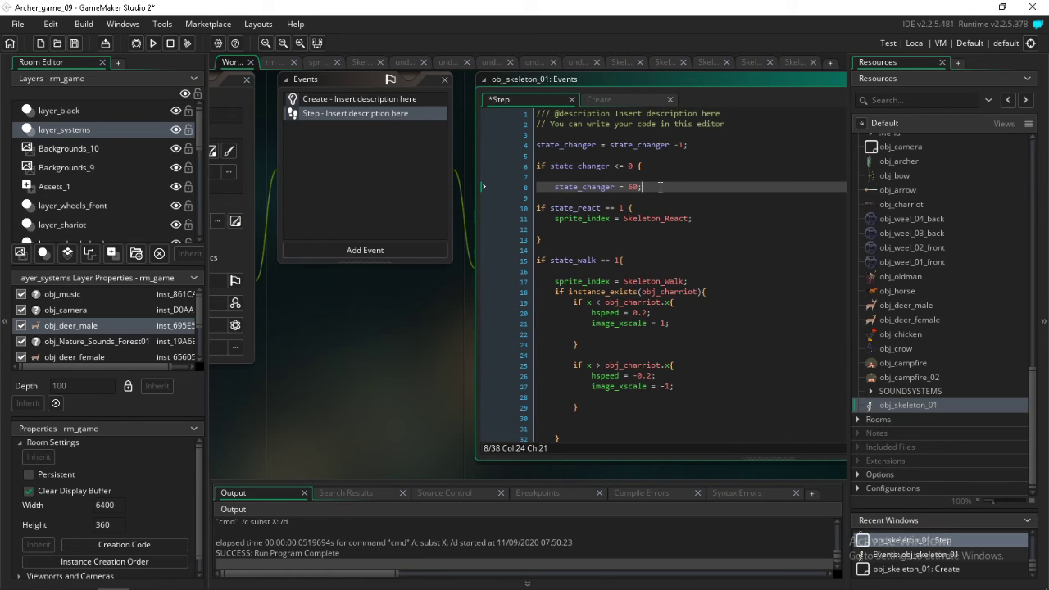
{"action": "key", "text": "Return"}
{"action": "key", "text": "Return"}
{"action": "key", "text": "Return"}
{"action": "type", "text": "}"}
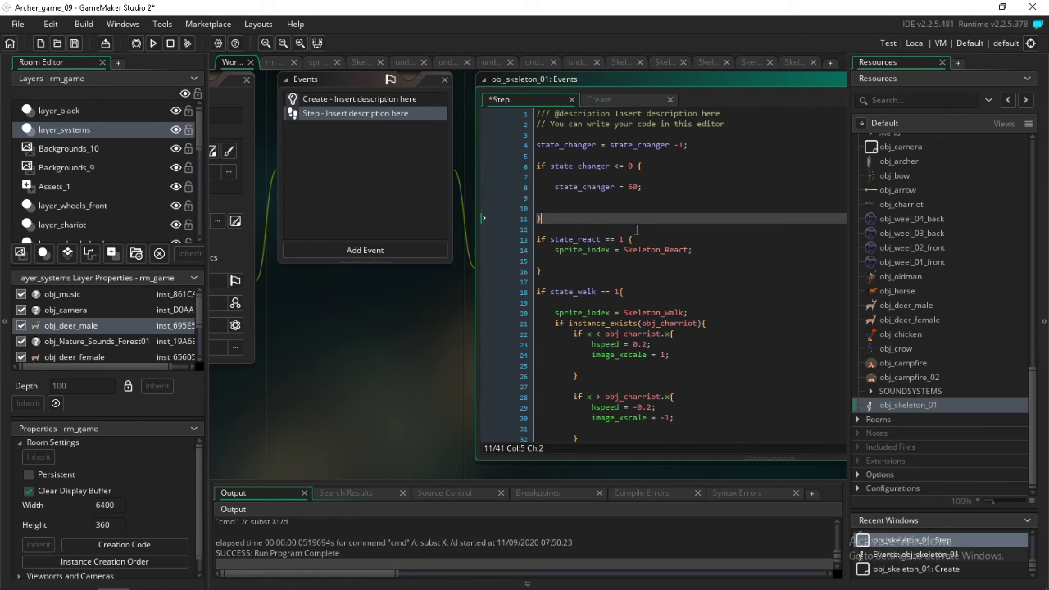
In the Create event, add the line state_setup = 0; directly below state_changer = 0;
{"action": "left_click", "coordinate": [318, 99]}
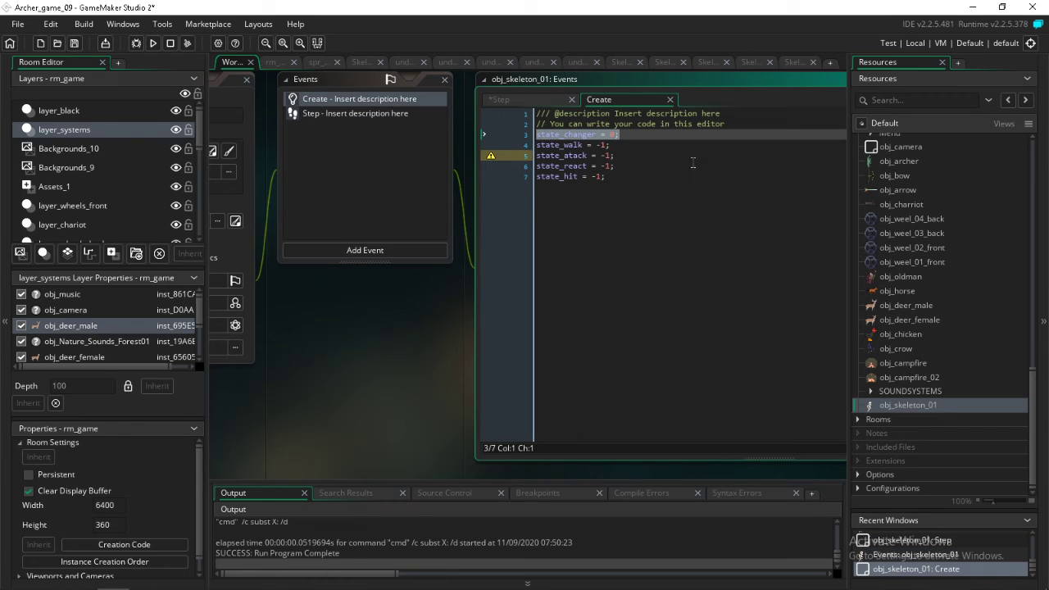
{"action": "left_click", "coordinate": [645, 137]}
{"action": "key", "text": "Return"}
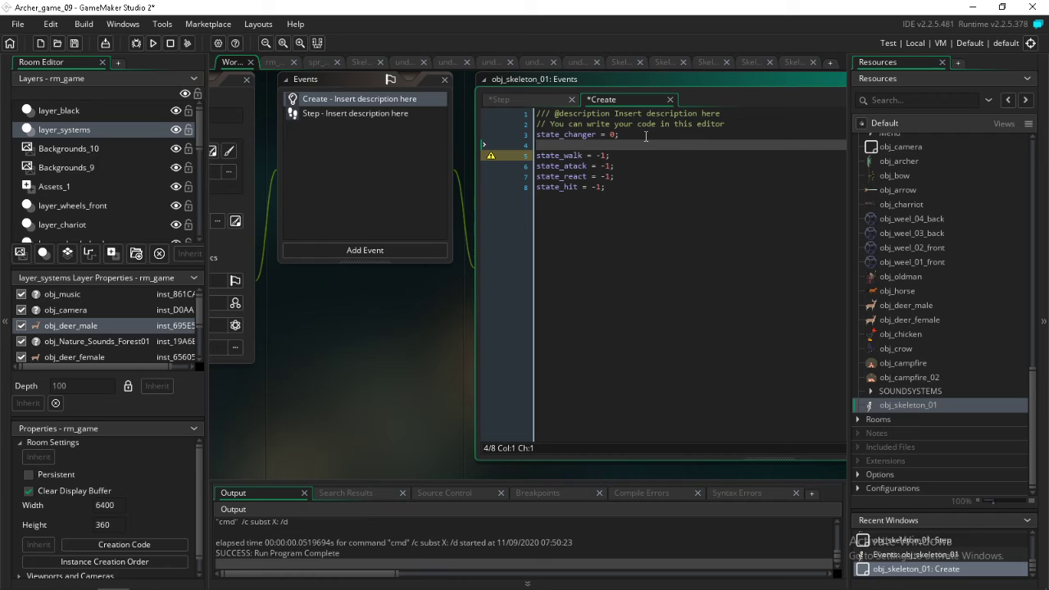
{"action": "type", "text": "state_"}
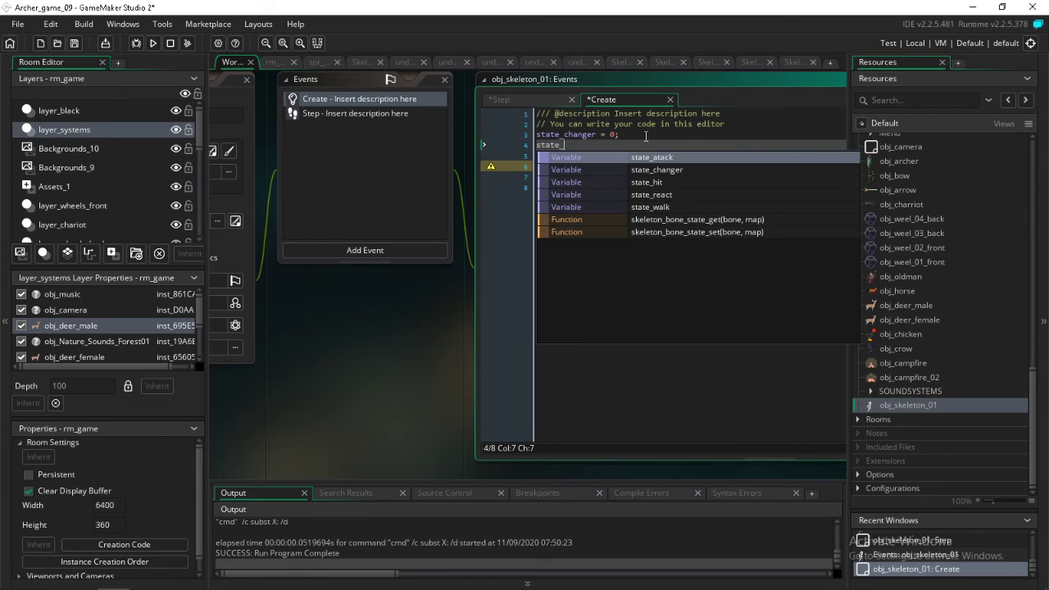
{"action": "type", "text": "st"}
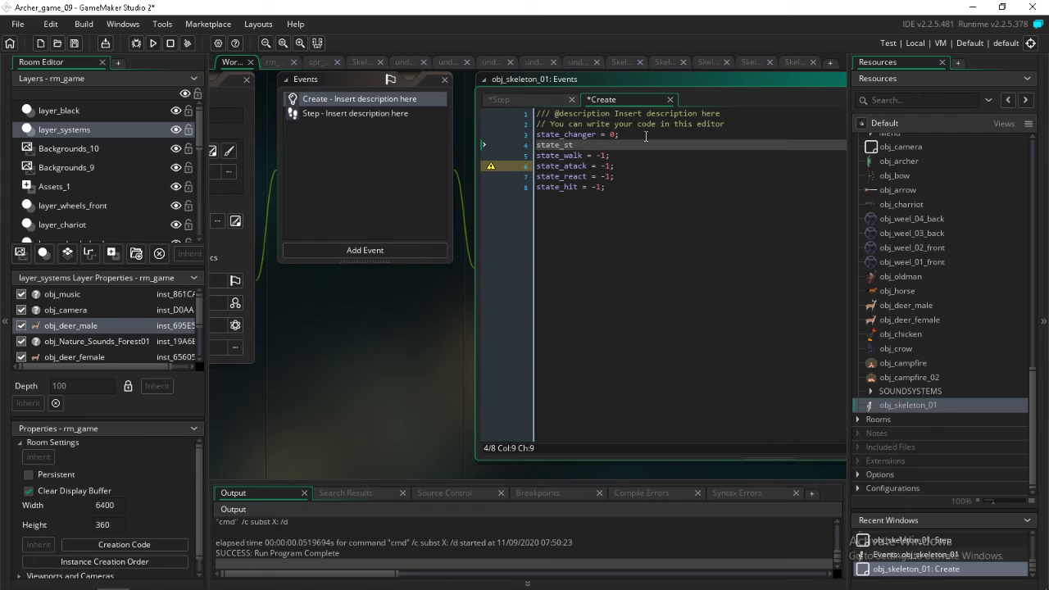
{"action": "key", "text": "BackSpace"}
{"action": "type", "text": "etup = 0;"}
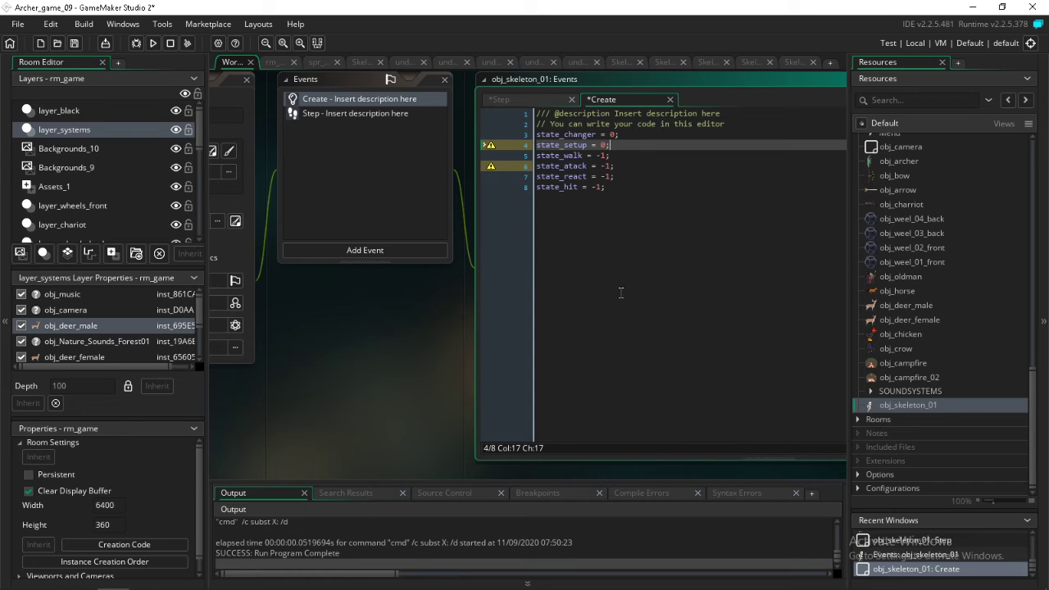
Copy the state_setup = 0; line from the Create event into the Step event's state_changer block, below state_changer = 60;
{"action": "left_click", "coordinate": [380, 115]}
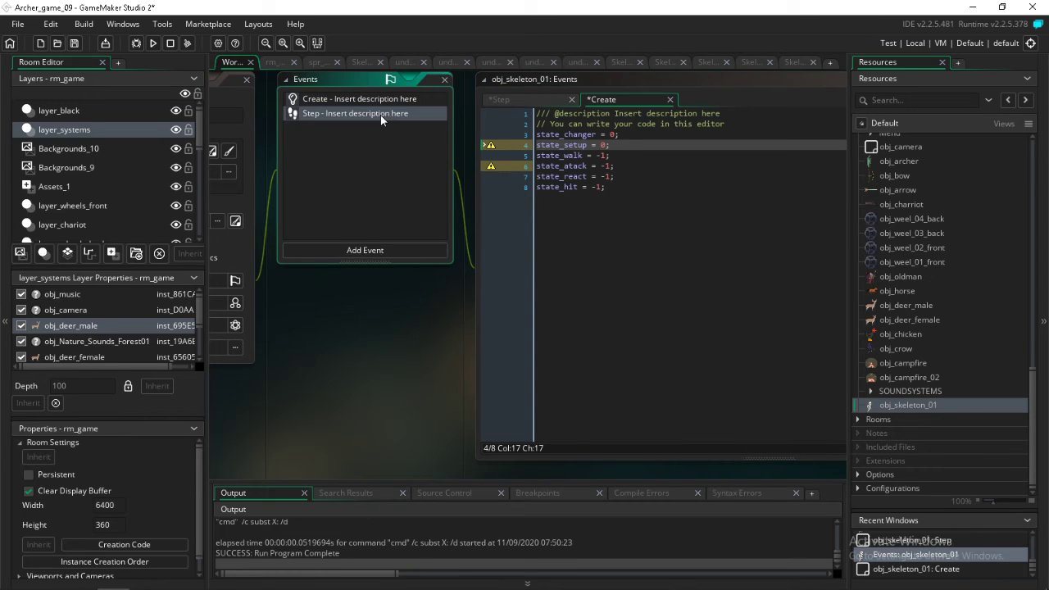
{"action": "left_click", "coordinate": [581, 197]}
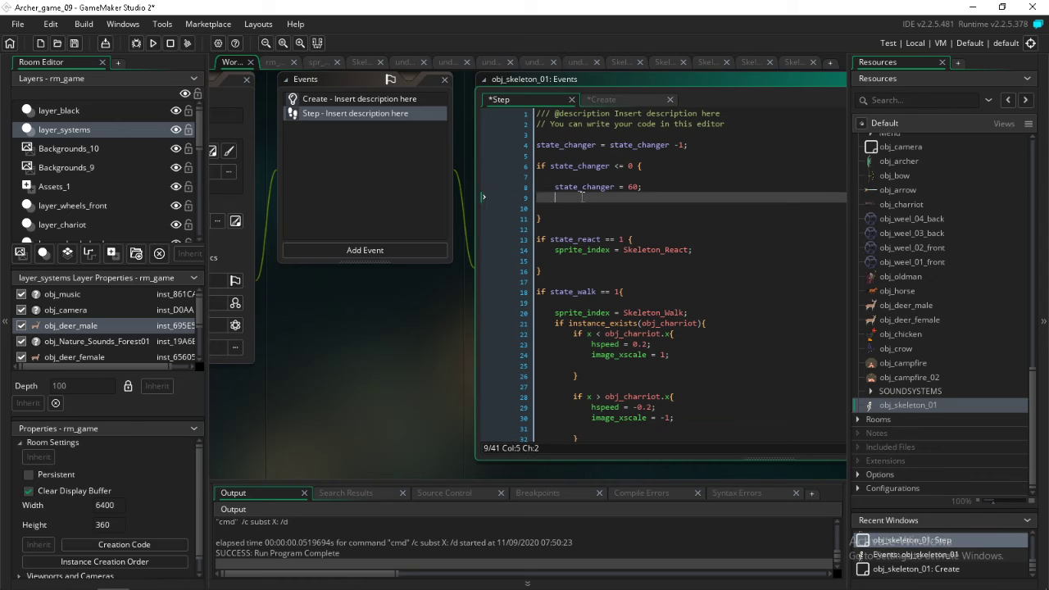
{"action": "left_click", "coordinate": [385, 96]}
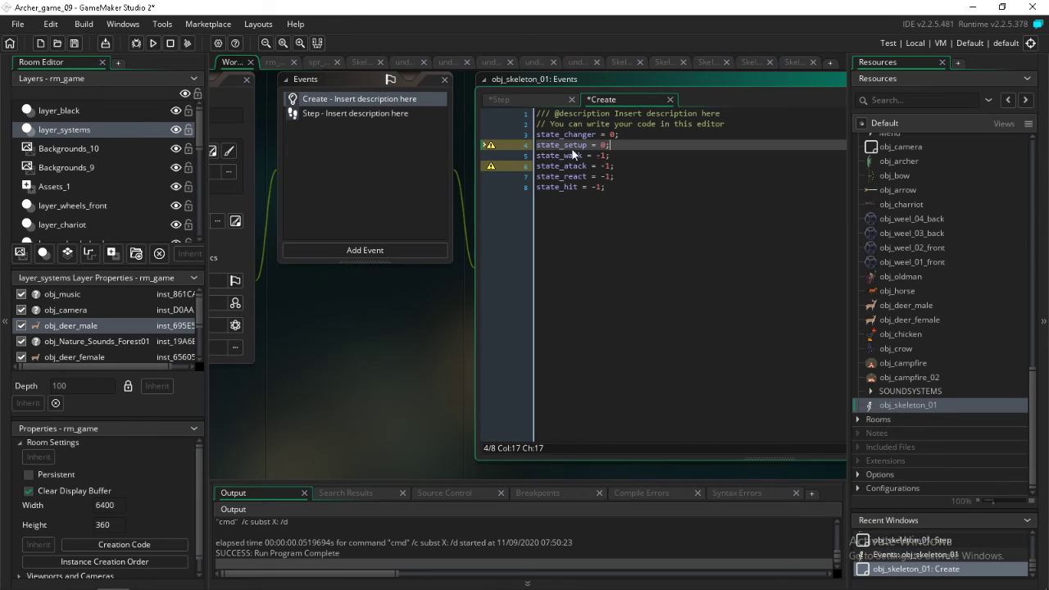
{"action": "left_click_drag", "start_coordinate": [611, 145], "coordinate": [537, 148]}
{"action": "key", "text": "ctrl+v"}
{"action": "key", "text": "ctrl+z"}
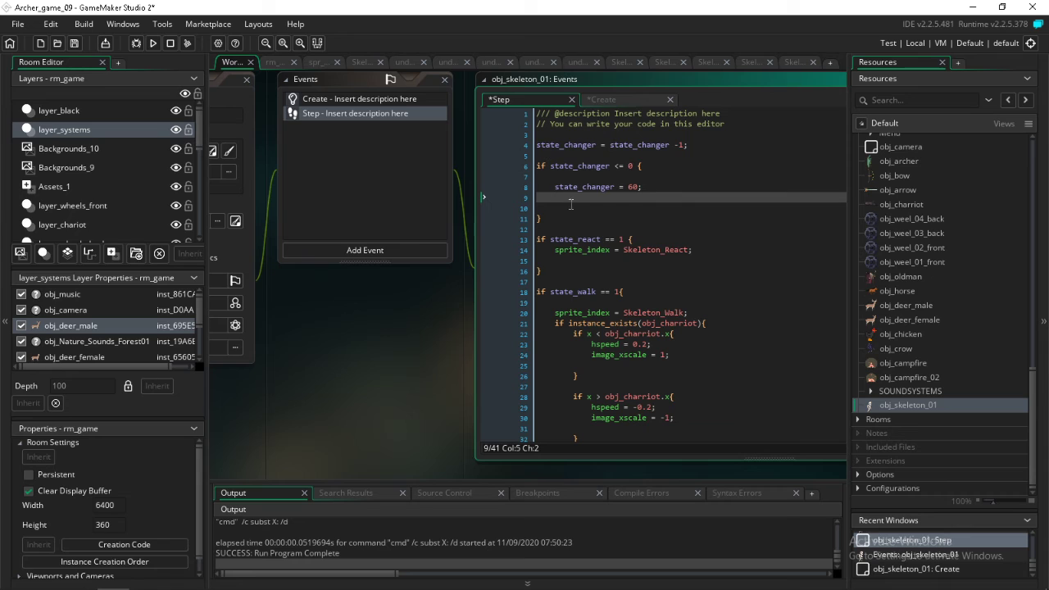
{"action": "type", "text": "state_setup = 0;"}
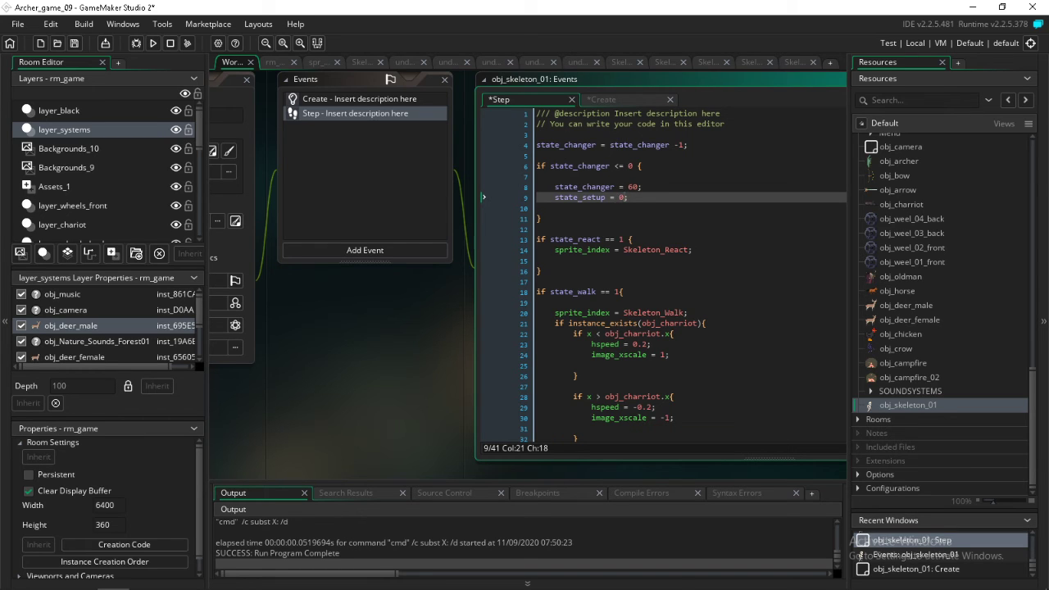
Replace the value assigned to state_setup with choose and move the state_changer = 60 line below it
{"action": "double_click", "coordinate": [622, 198]}
{"action": "type", "text": "choose"}
{"action": "left_click_drag", "start_coordinate": [643, 187], "coordinate": [561, 209]}
{"action": "left_click", "coordinate": [652, 211]}
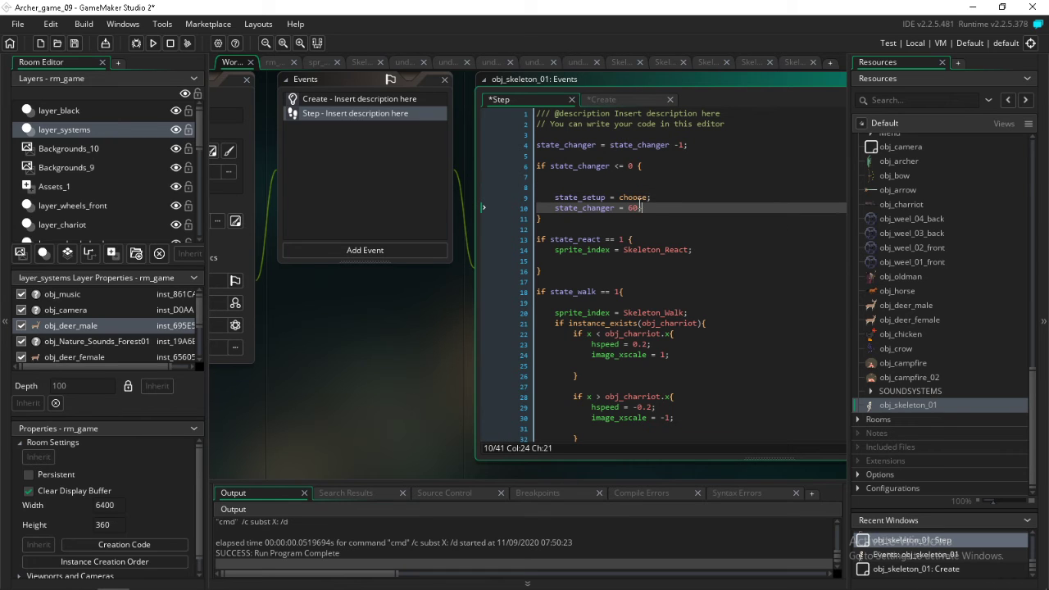
Set state_changer to choose(60,120,180) inside the timer condition of the Step event
{"action": "double_click", "coordinate": [634, 208]}
{"action": "type", "text": "choose()"}
{"action": "key", "text": "BackSpace"}
{"action": "key", "text": "BackSpace"}
{"action": "type", "text": "()"}
{"action": "type", "text": "60"}
{"action": "type", "text": ",120,18"}
{"action": "type", "text": "0"}
{"action": "type", "text": ")"}
{"action": "key", "text": "Left"}
{"action": "key", "text": "Left"}
{"action": "key", "text": "Left"}
{"action": "key", "text": "Left"}
{"action": "key", "text": "Left"}
{"action": "key", "text": "Left"}
{"action": "key", "text": "Left"}
{"action": "key", "text": "Left"}
{"action": "key", "text": "Left"}
{"action": "key", "text": "Left"}
{"action": "key", "text": "Left"}
{"action": "key", "text": "BackSpace"}
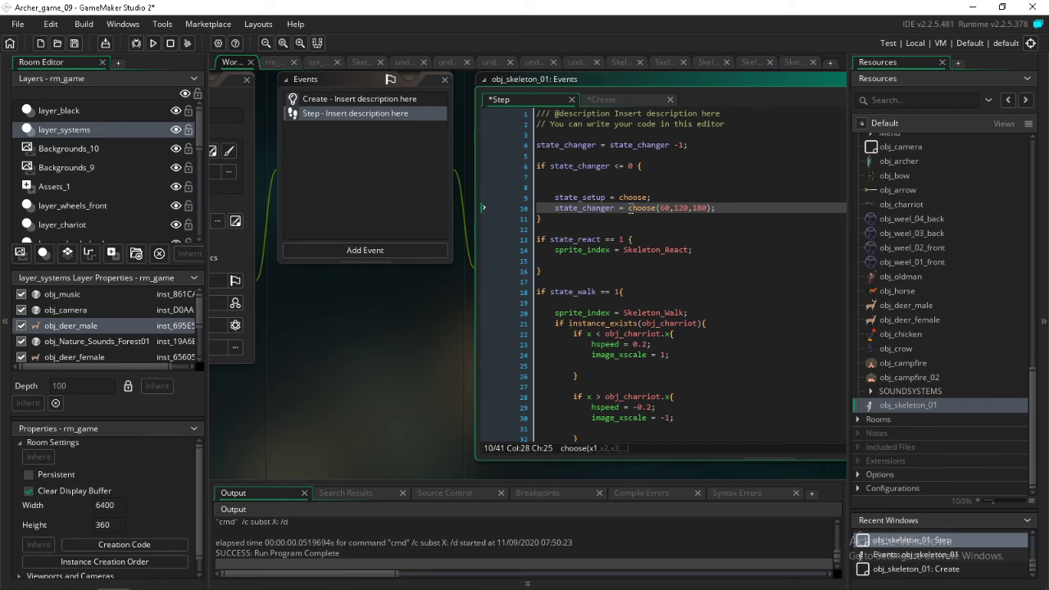
Complete the state_setup assignment as choose(0,1,2,3)
{"action": "left_click", "coordinate": [649, 197]}
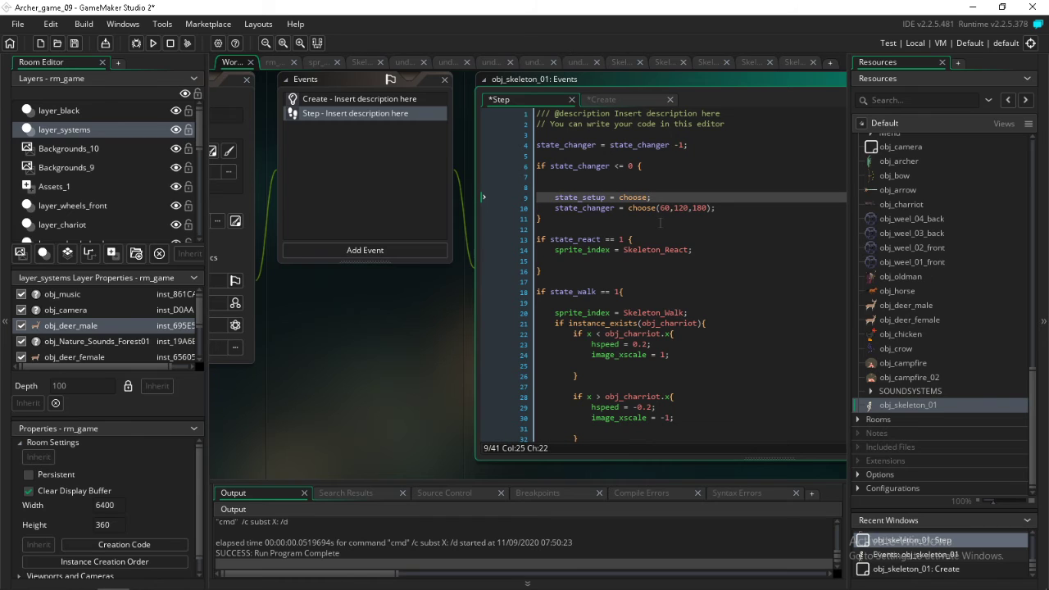
{"action": "type", "text": "(0,1,2,3)"}
{"action": "left_click", "coordinate": [358, 99]}
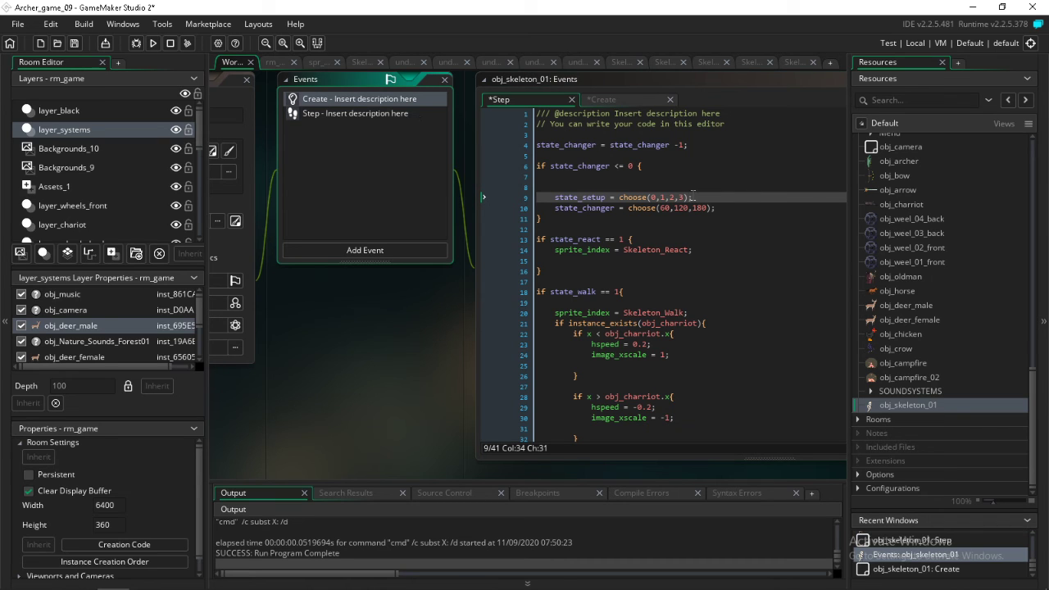
{"action": "left_click", "coordinate": [549, 134]}
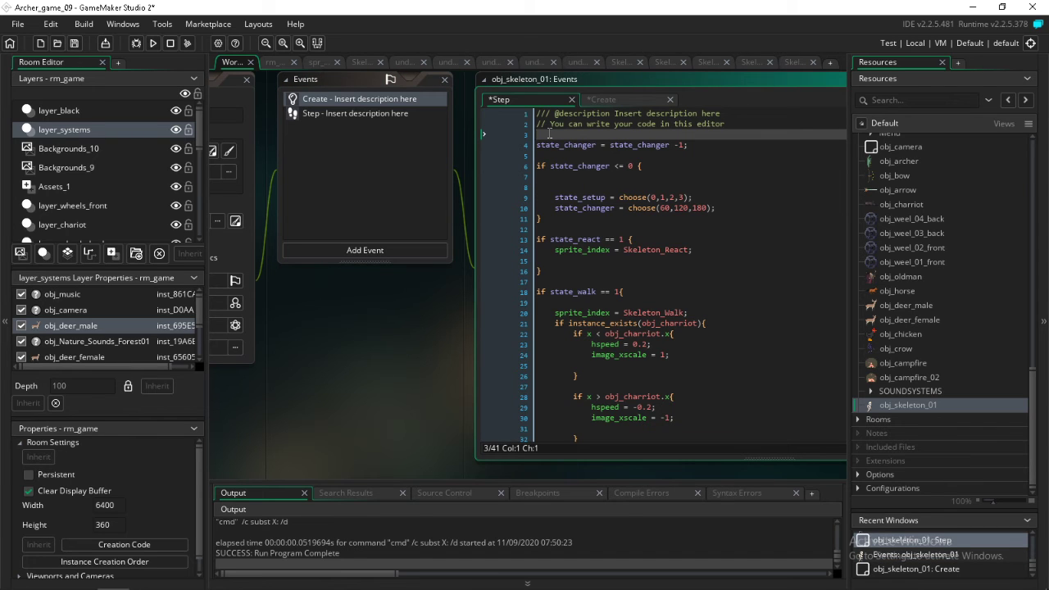
{"action": "type", "text": "if"}
{"action": "left_click_drag", "start_coordinate": [605, 198], "coordinate": [554, 205]}
{"action": "left_click", "coordinate": [606, 197]}
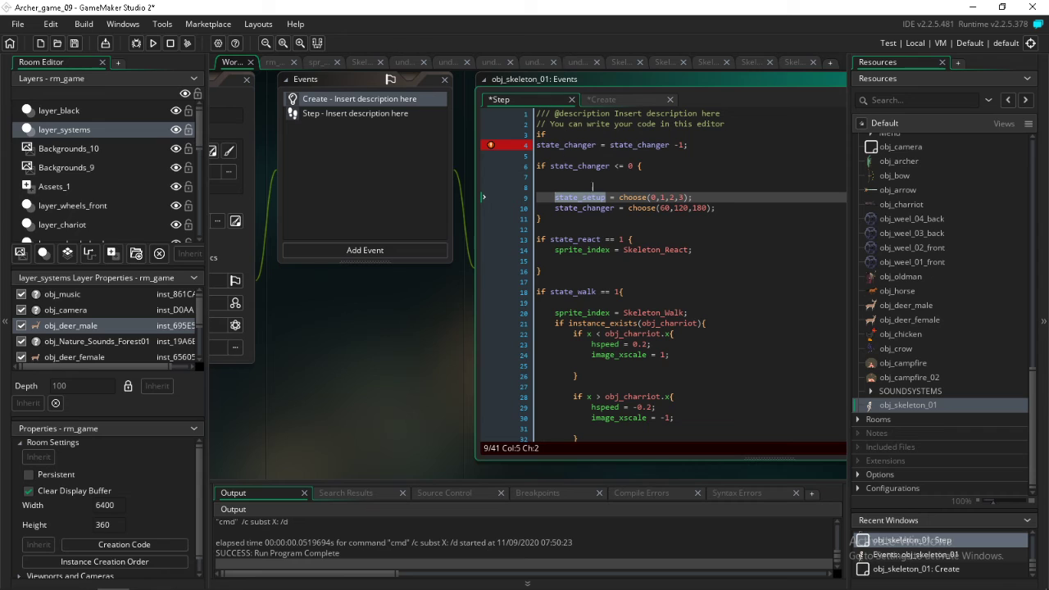
{"action": "key", "text": "Up"}
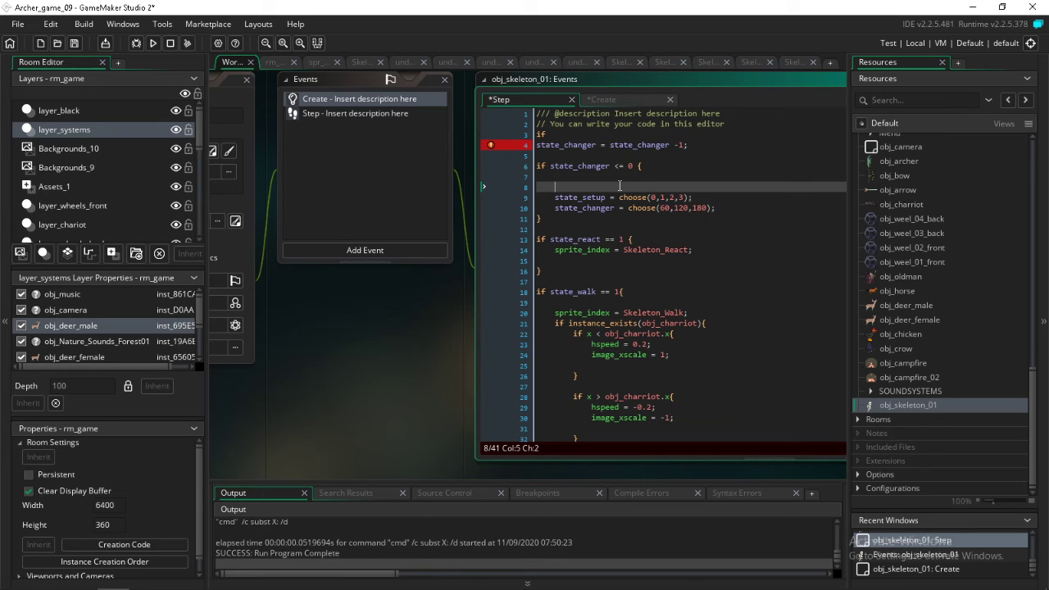
{"action": "left_click", "coordinate": [555, 134]}
{"action": "key", "text": "BackSpace"}
{"action": "key", "text": "BackSpace"}
{"action": "key", "text": "BackSpace"}
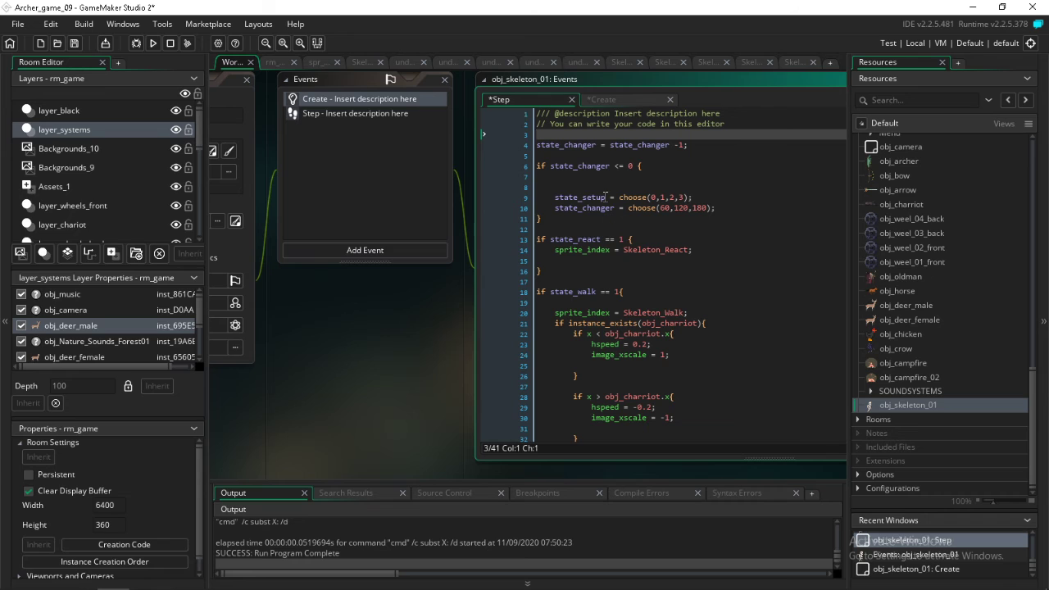
{"action": "left_click", "coordinate": [605, 196]}
{"action": "left_click_drag", "start_coordinate": [605, 196], "coordinate": [557, 199]}
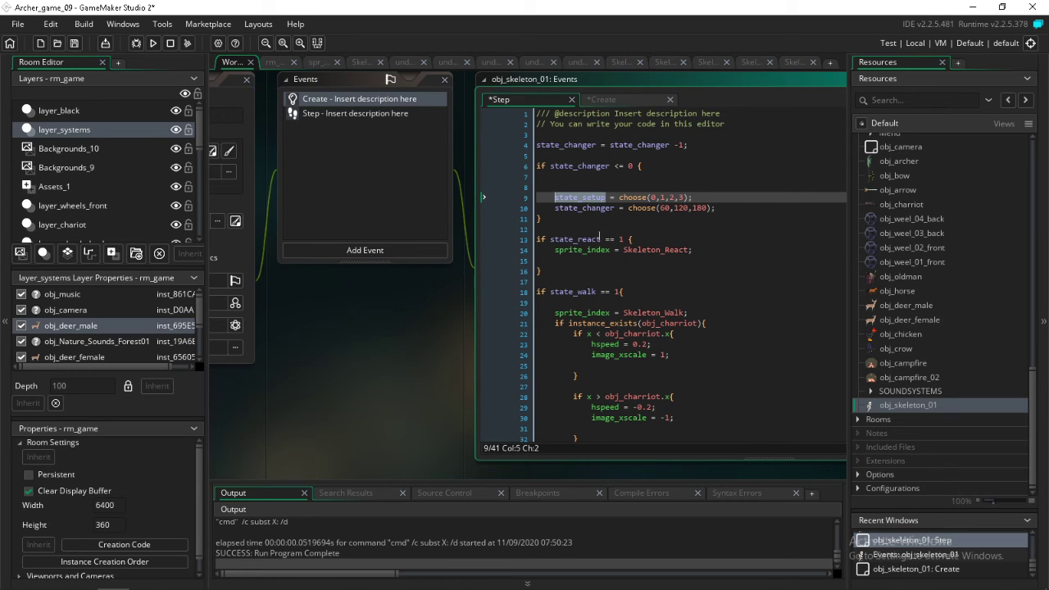
Check the variable order in the Create event and move the whole state_walk block above the state_react block in the Step event
{"action": "double_click", "coordinate": [353, 101]}
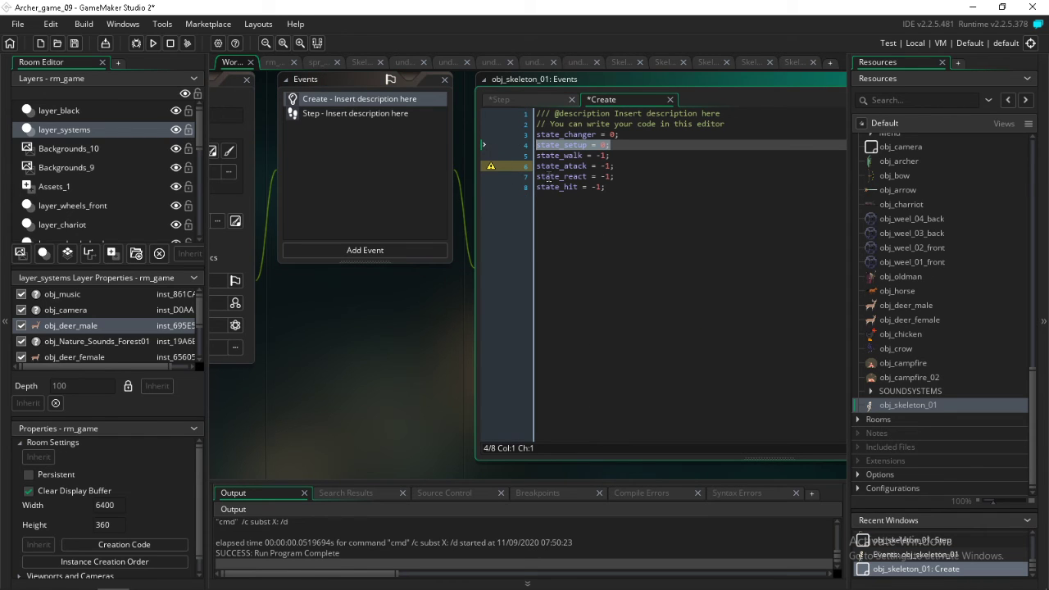
{"action": "left_click", "coordinate": [386, 113]}
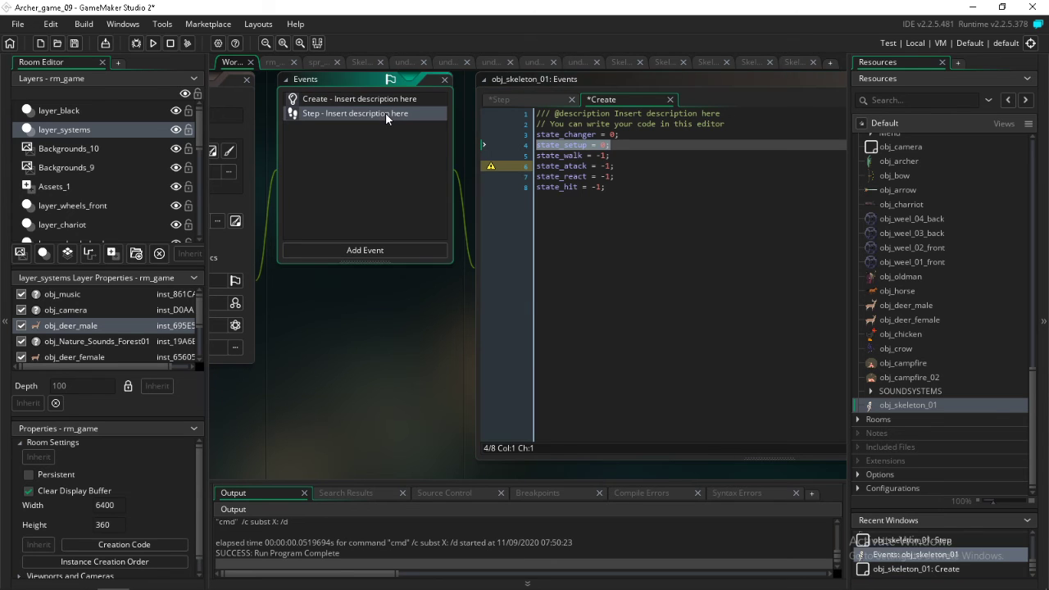
{"action": "double_click", "coordinate": [385, 113]}
{"action": "left_click_drag", "start_coordinate": [537, 291], "coordinate": [573, 396]}
{"action": "key", "text": "ctrl+c"}
{"action": "scroll", "coordinate": [577, 314], "scroll_direction": "down", "scroll_amount": 3}
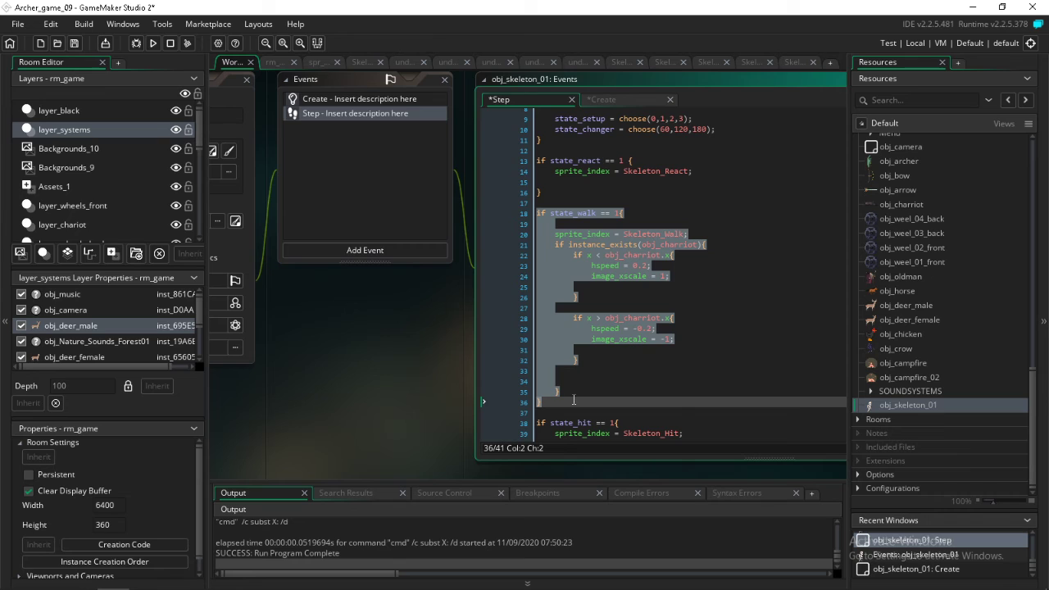
{"action": "key", "text": "BackSpace"}
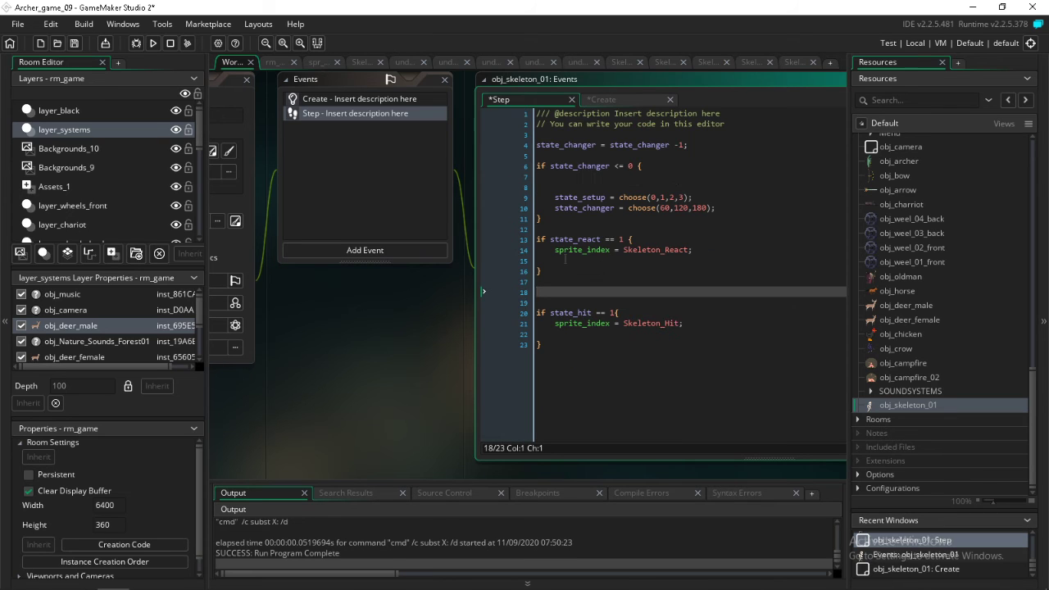
{"action": "left_click", "coordinate": [539, 229]}
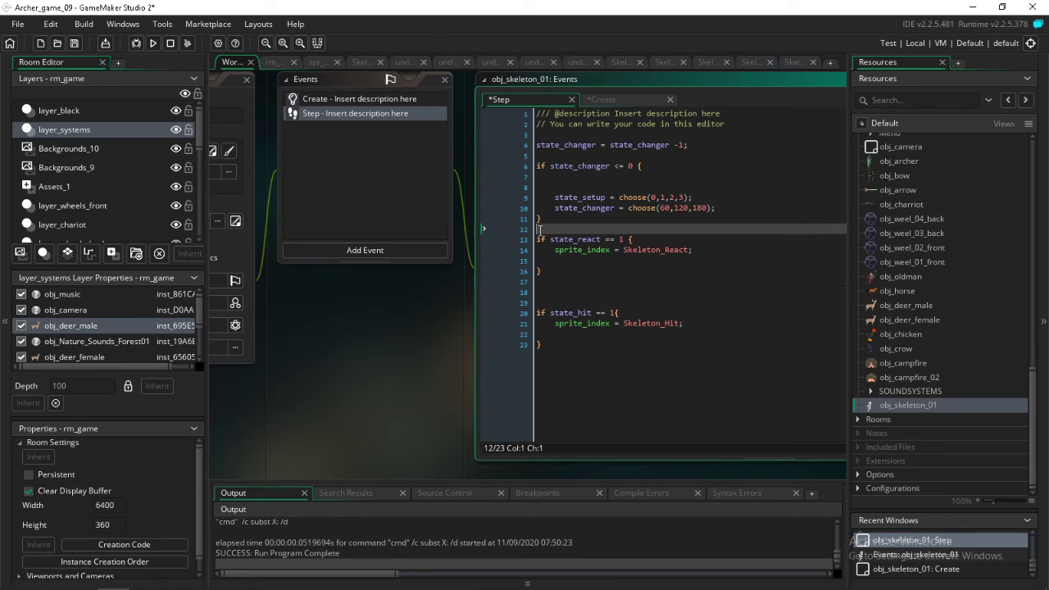
{"action": "key", "text": "Return"}
{"action": "key", "text": "ctrl+v"}
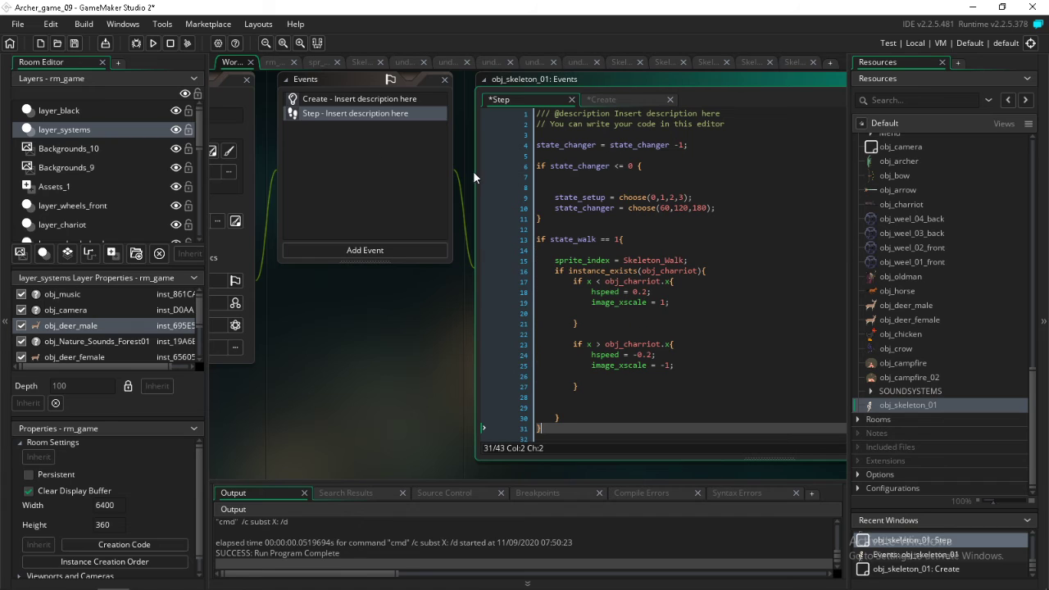
Insert a copy of the state_react block directly below the state_walk block
{"action": "scroll", "coordinate": [563, 391], "scroll_direction": "down", "scroll_amount": 4}
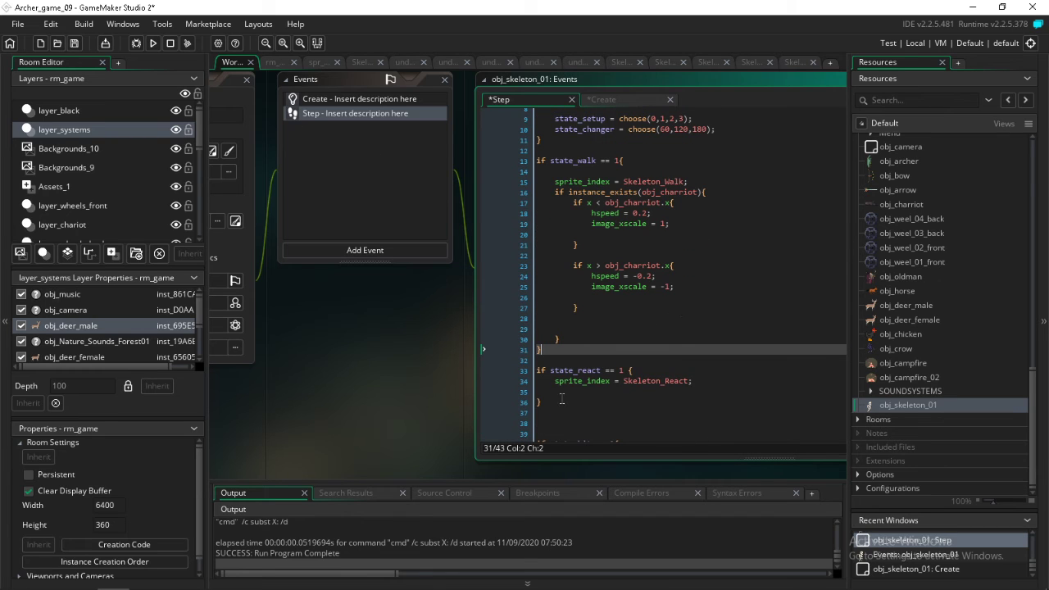
{"action": "left_click", "coordinate": [383, 97]}
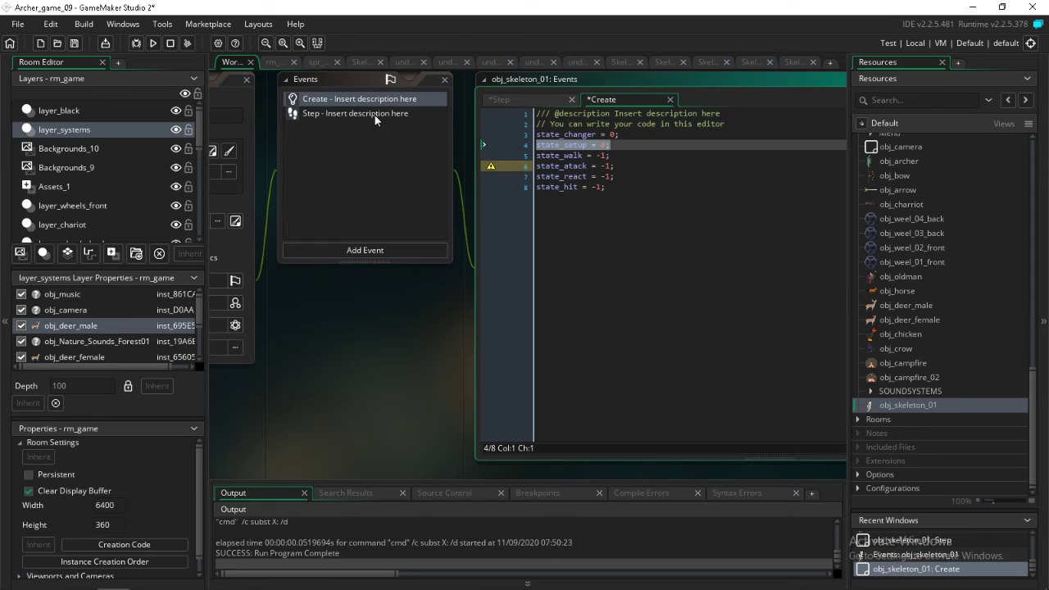
{"action": "left_click", "coordinate": [375, 114]}
{"action": "left_click_drag", "start_coordinate": [556, 348], "coordinate": [527, 316]}
{"action": "key", "text": "ctrl+c"}
{"action": "left_click", "coordinate": [556, 307]}
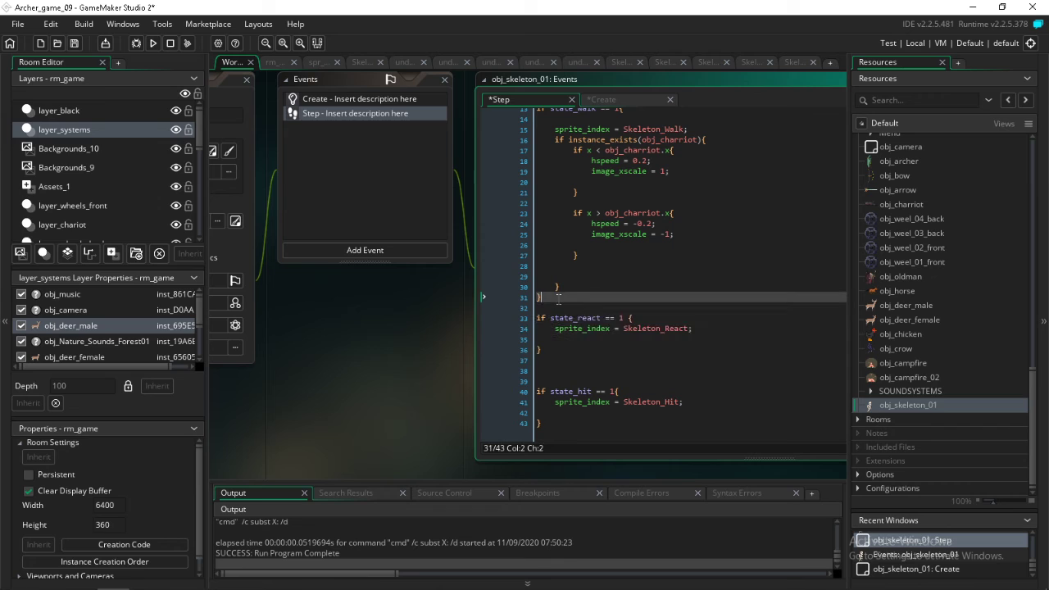
{"action": "key", "text": "Return"}
{"action": "key", "text": "Return"}
{"action": "key", "text": "Up"}
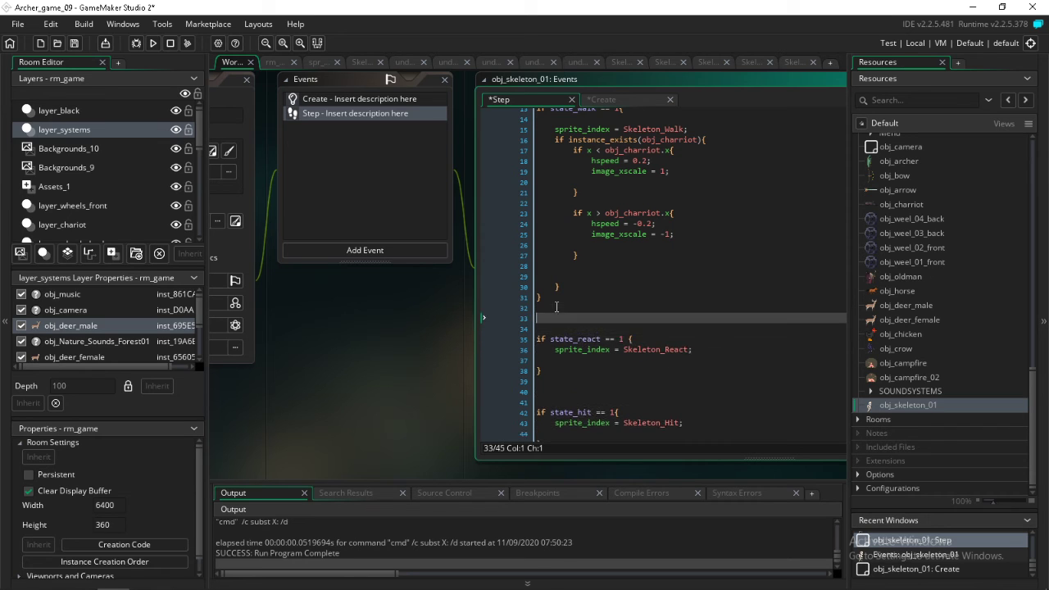
{"action": "key", "text": "ctrl+v"}
{"action": "scroll", "coordinate": [556, 306], "scroll_direction": "up", "scroll_amount": 4}
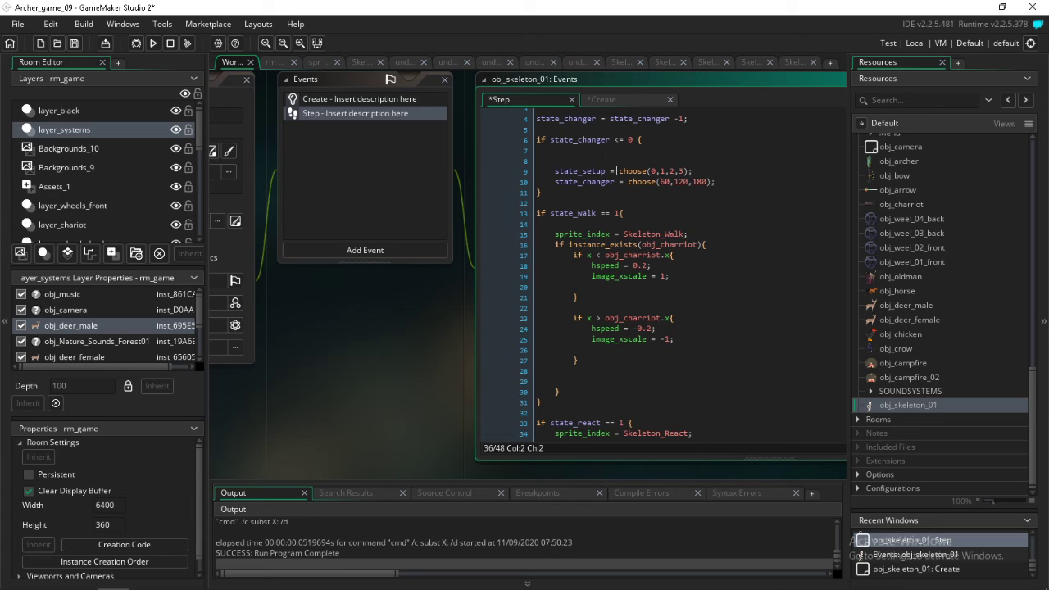
Change the walk block's condition to state_setup == 0
{"action": "left_click_drag", "start_coordinate": [615, 171], "coordinate": [557, 169]}
{"action": "key", "text": "ctrl+c"}
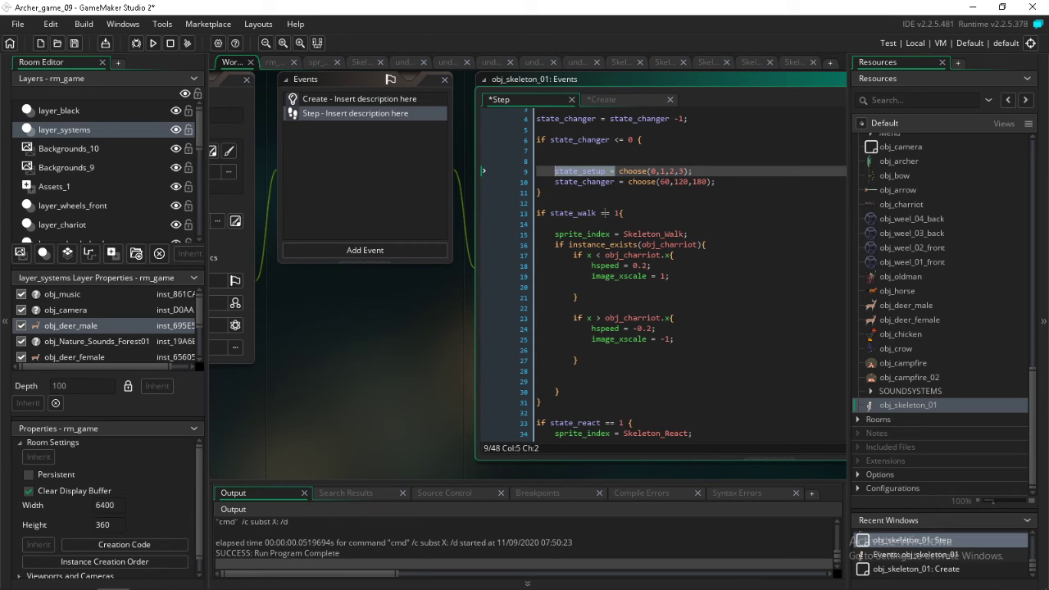
{"action": "left_click", "coordinate": [601, 215]}
{"action": "left_click_drag", "start_coordinate": [599, 216], "coordinate": [550, 215]}
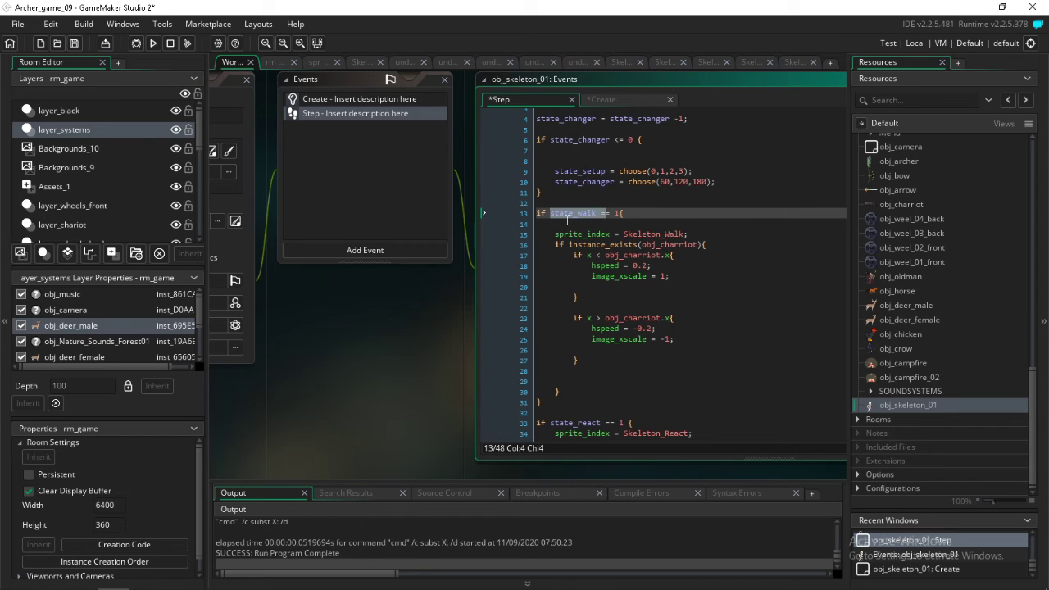
{"action": "key", "text": "ctrl+v"}
{"action": "type", "text": "="}
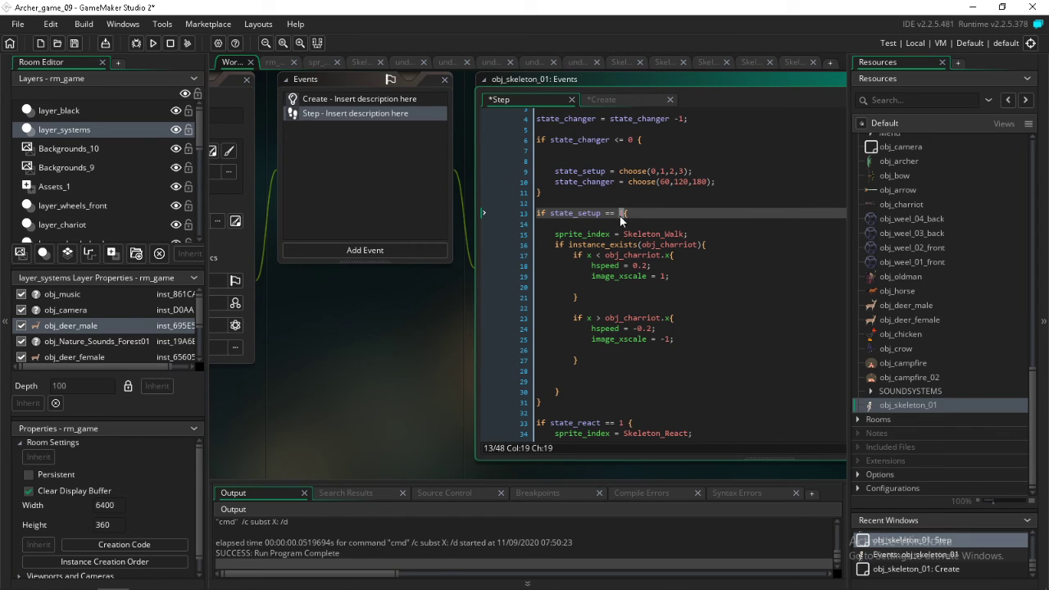
{"action": "key", "text": "Right"}
{"action": "key", "text": "BackSpace"}
{"action": "type", "text": "0"}
Reuse the walk block's condition in the first Skeleton_React block as state_setup == 1
{"action": "left_click_drag", "start_coordinate": [626, 213], "coordinate": [552, 219]}
{"action": "key", "text": "ctrl+c"}
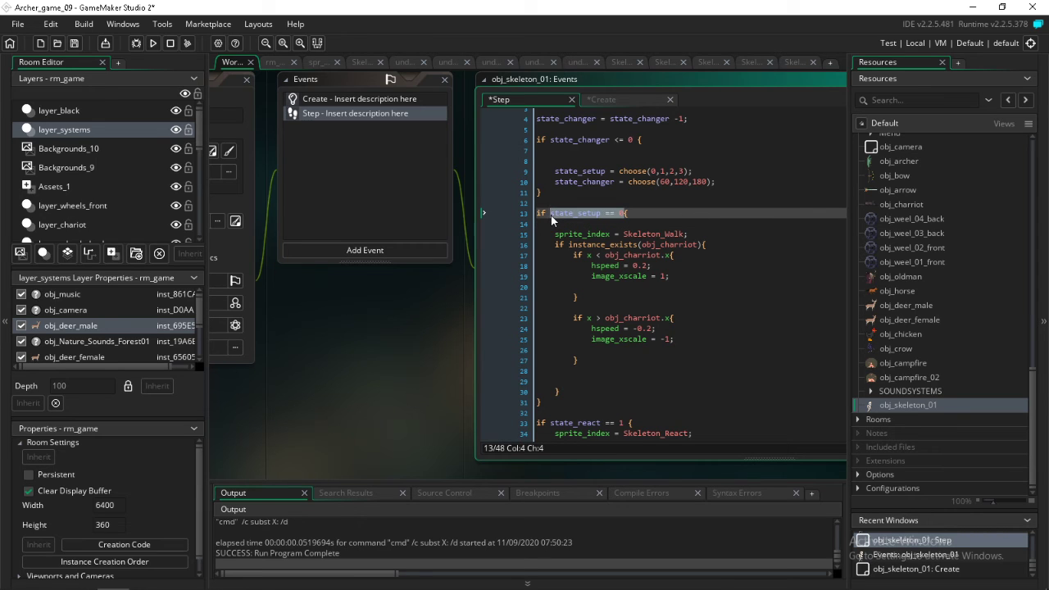
{"action": "scroll", "coordinate": [552, 219], "scroll_direction": "down", "scroll_amount": 2}
{"action": "left_click_drag", "start_coordinate": [623, 344], "coordinate": [550, 344]}
{"action": "key", "text": "ctrl+v"}
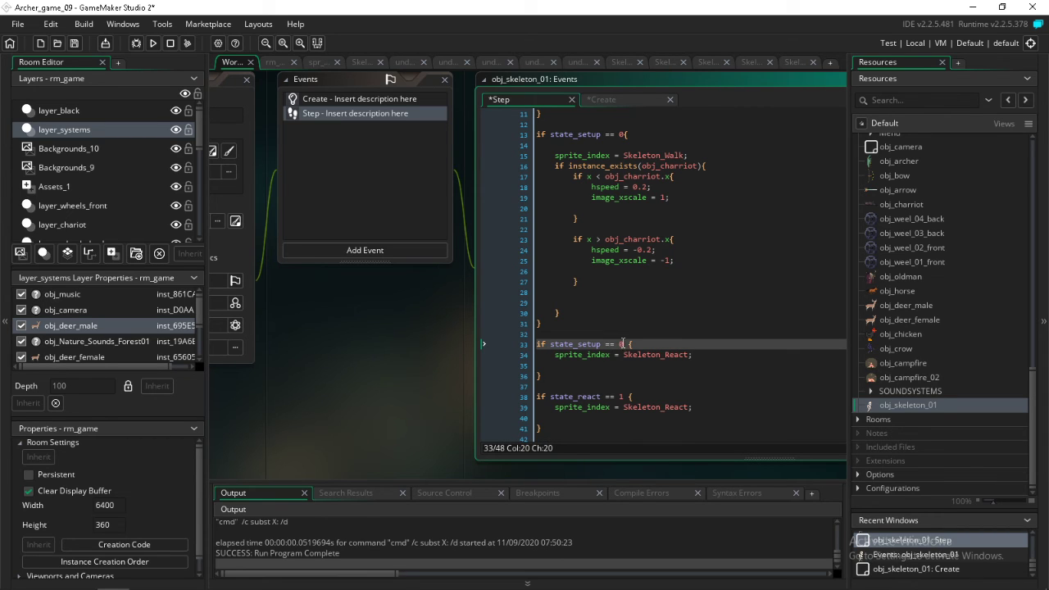
{"action": "left_click_drag", "start_coordinate": [624, 343], "coordinate": [621, 344]}
{"action": "type", "text": "1"}
Change the second Skeleton_React block's condition to state_setup == 2
{"action": "mouse_move", "coordinate": [626, 397]}
{"action": "left_mouse_down"}
{"action": "mouse_move", "coordinate": [567, 399]}
{"action": "mouse_move", "coordinate": [550, 411]}
{"action": "mouse_move", "coordinate": [624, 396]}
{"action": "left_mouse_up"}
{"action": "left_click", "coordinate": [551, 399]}
{"action": "key", "text": "ctrl+v"}
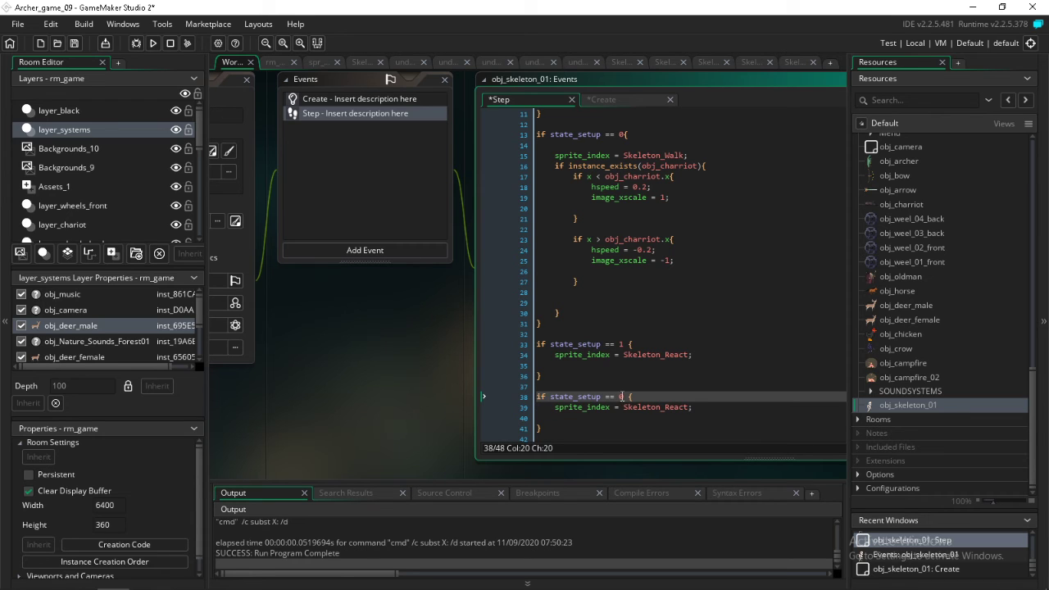
{"action": "key", "text": "BackSpace"}
{"action": "type", "text": "2"}
Change the Skeleton_Hit block's condition to state_setup == 3
{"action": "scroll", "coordinate": [633, 378], "scroll_direction": "down", "scroll_amount": 2}
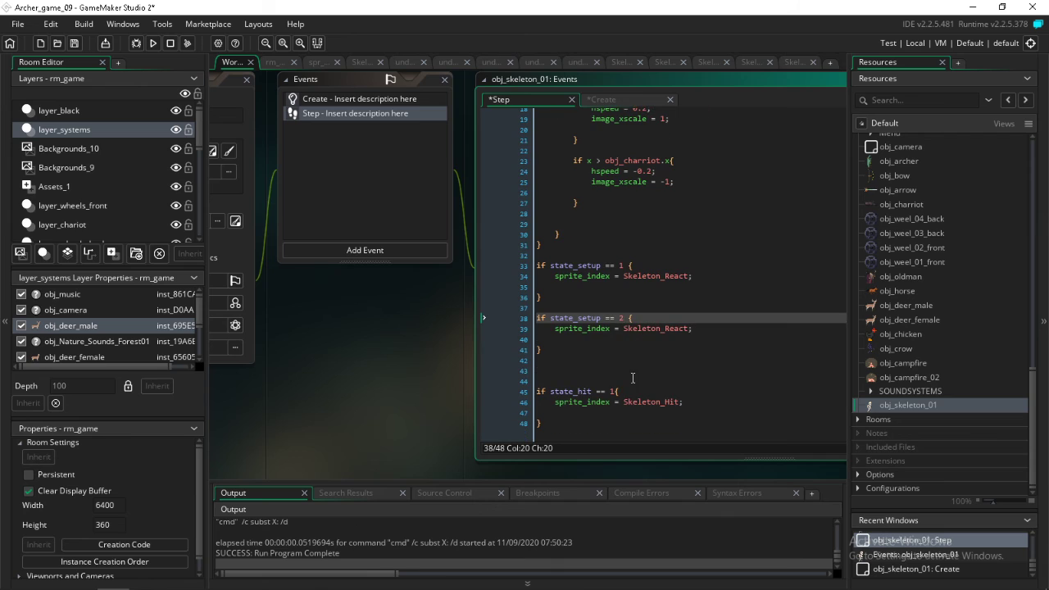
{"action": "left_click_drag", "start_coordinate": [619, 392], "coordinate": [550, 394]}
{"action": "key", "text": "ctrl+v"}
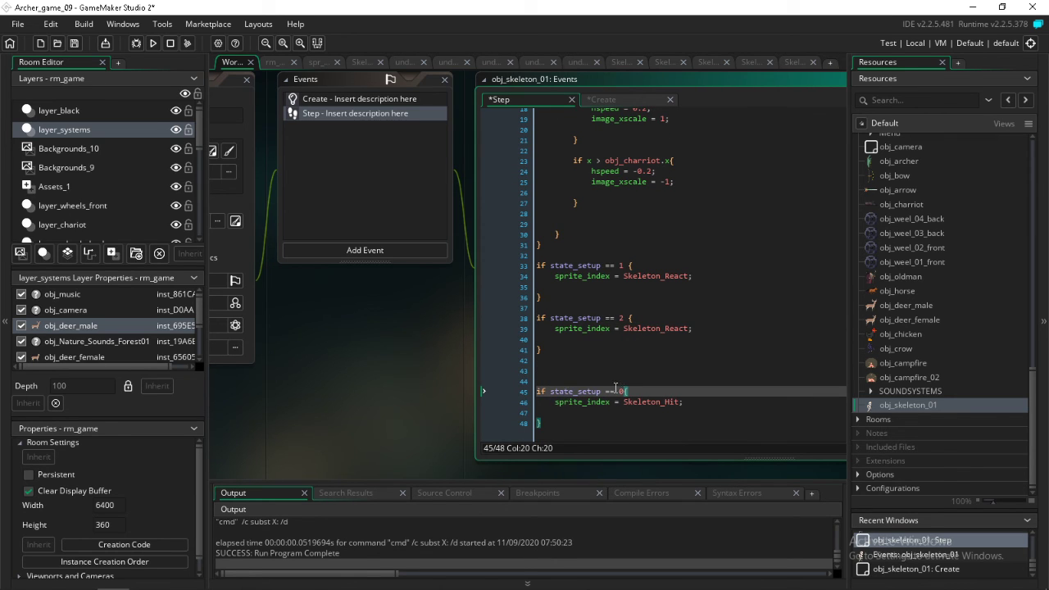
{"action": "key", "text": "BackSpace"}
{"action": "type", "text": "3"}
{"action": "left_click", "coordinate": [674, 359]}
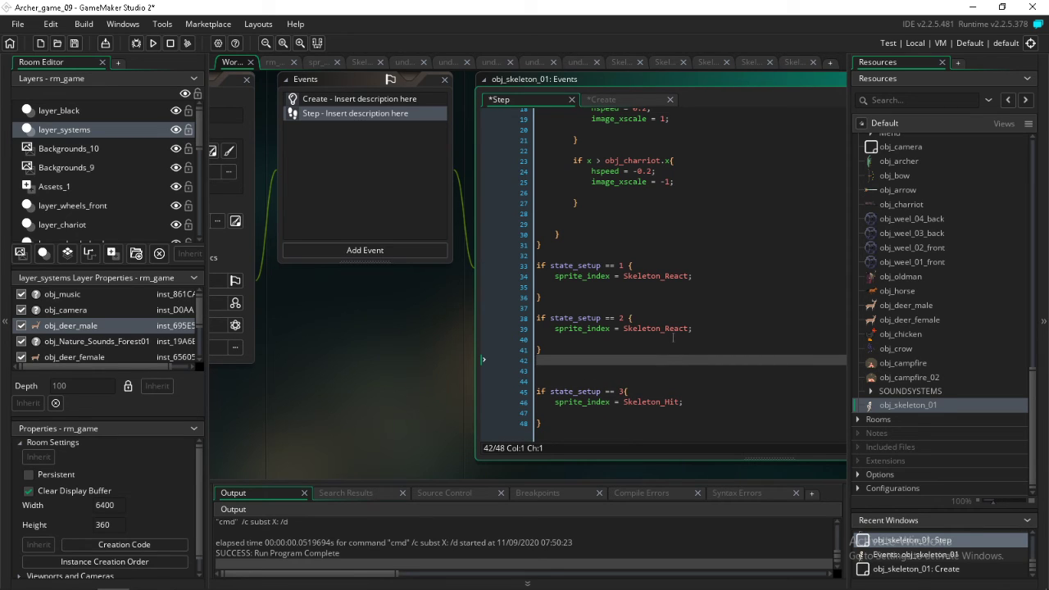
Find the Skeleton_01 sprite group in the resource tree and select the Skeleton_Attack sprite to check its name
{"action": "scroll", "coordinate": [673, 332], "scroll_direction": "up", "scroll_amount": 2}
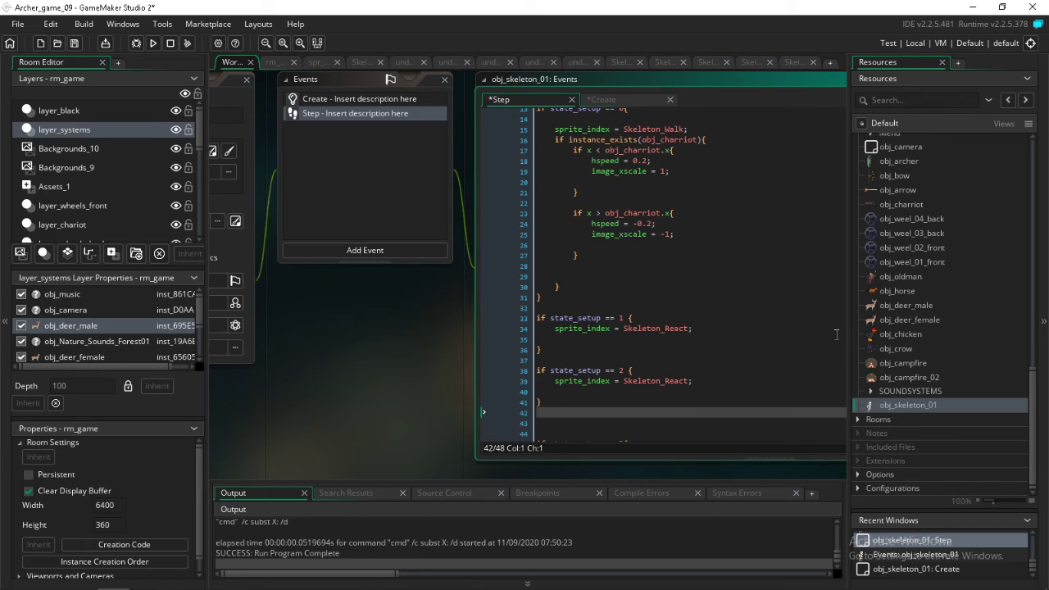
{"action": "scroll", "coordinate": [944, 388], "scroll_direction": "up", "scroll_amount": 2}
{"action": "scroll", "coordinate": [943, 390], "scroll_direction": "down", "scroll_amount": 2}
{"action": "scroll", "coordinate": [942, 383], "scroll_direction": "up", "scroll_amount": 4}
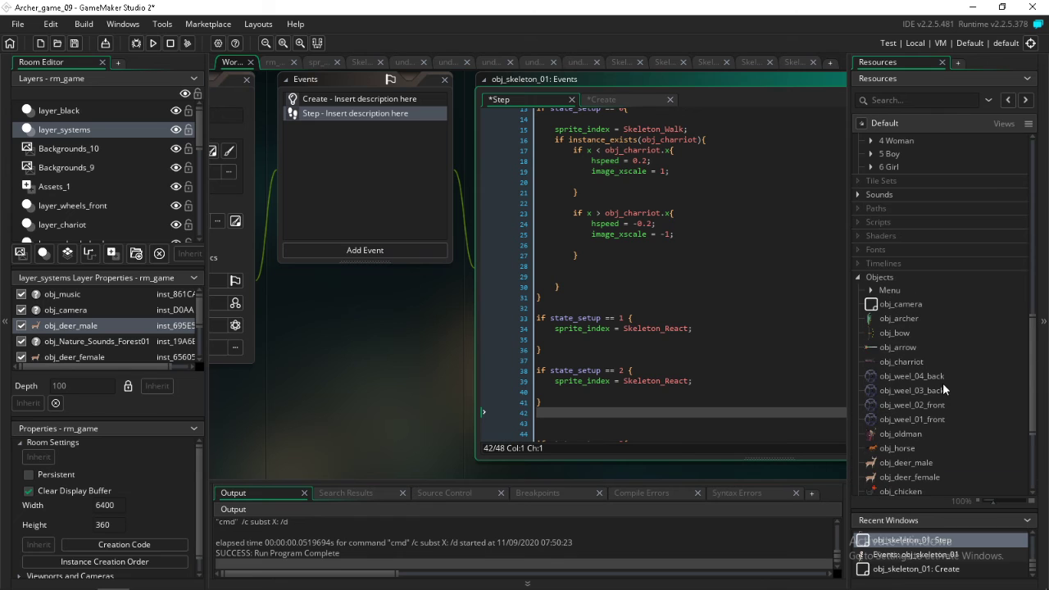
{"action": "scroll", "coordinate": [942, 380], "scroll_direction": "down", "scroll_amount": 3}
{"action": "scroll", "coordinate": [941, 381], "scroll_direction": "up", "scroll_amount": 7}
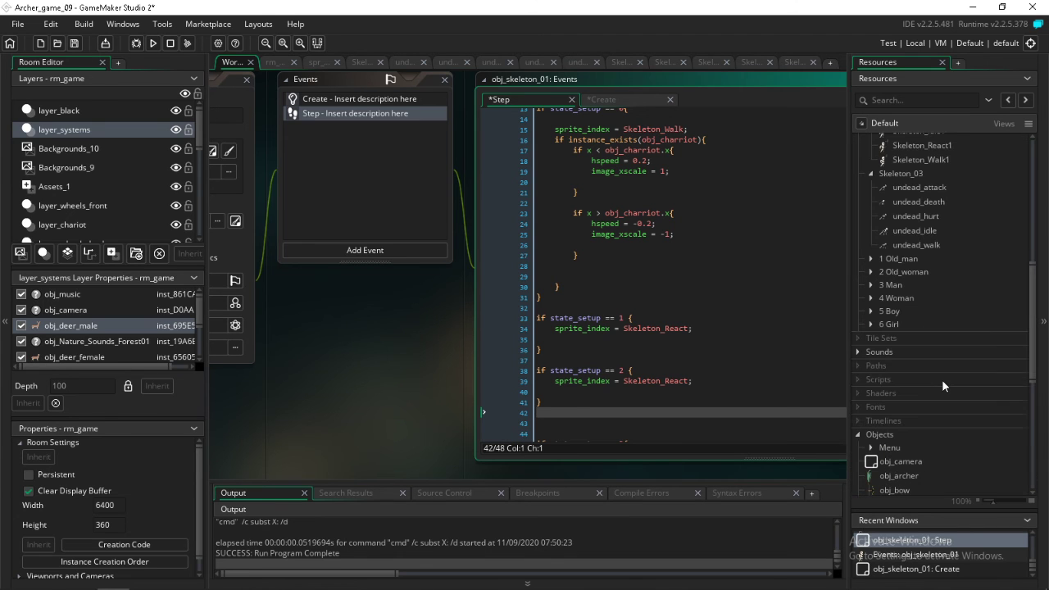
{"action": "scroll", "coordinate": [942, 380], "scroll_direction": "up", "scroll_amount": 4}
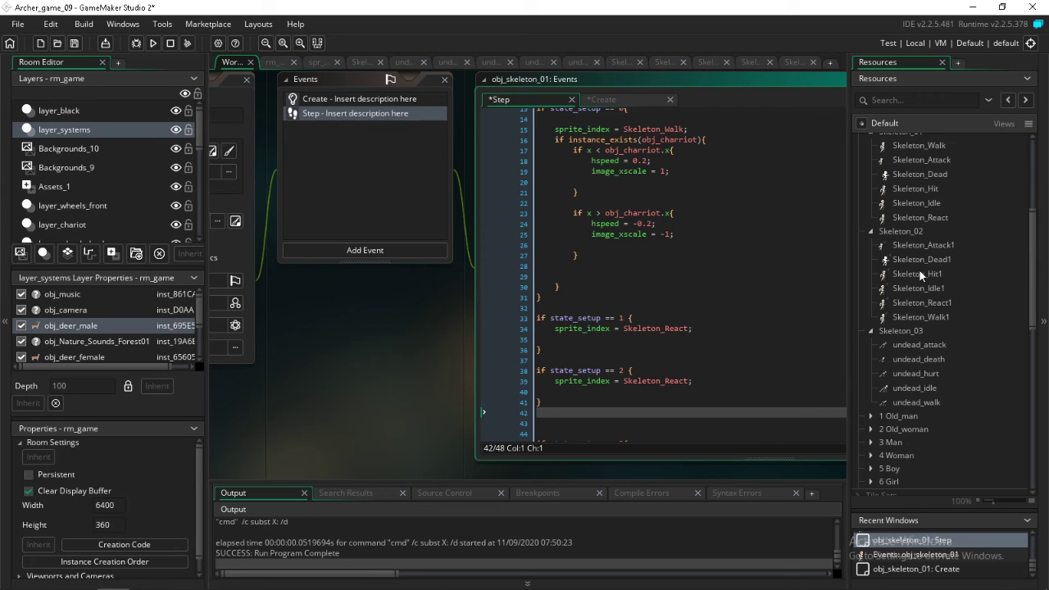
{"action": "left_click", "coordinate": [920, 246]}
{"action": "scroll", "coordinate": [917, 270], "scroll_direction": "up", "scroll_amount": 3}
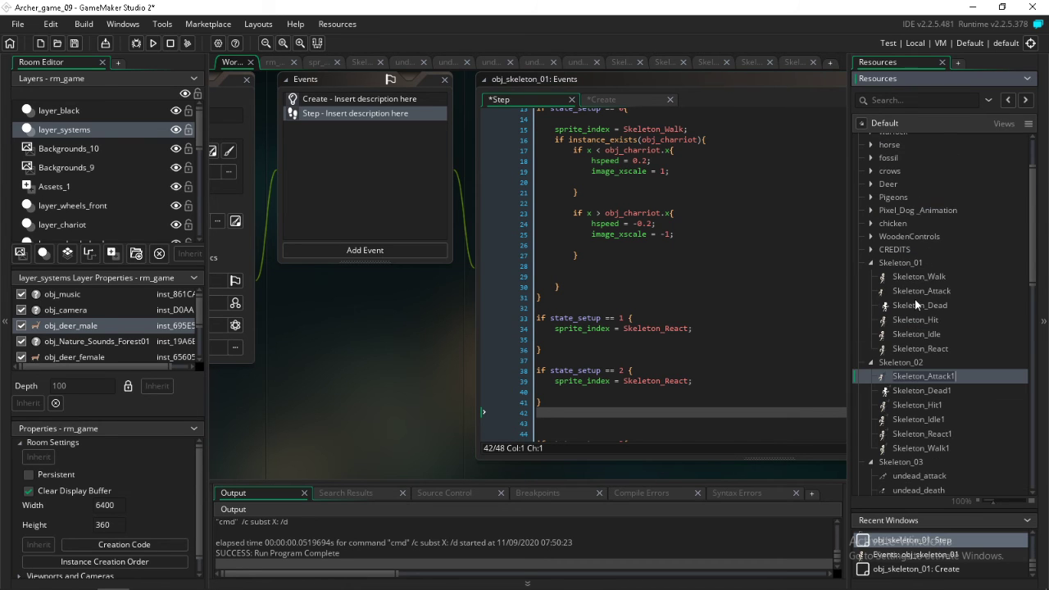
{"action": "left_click", "coordinate": [916, 295]}
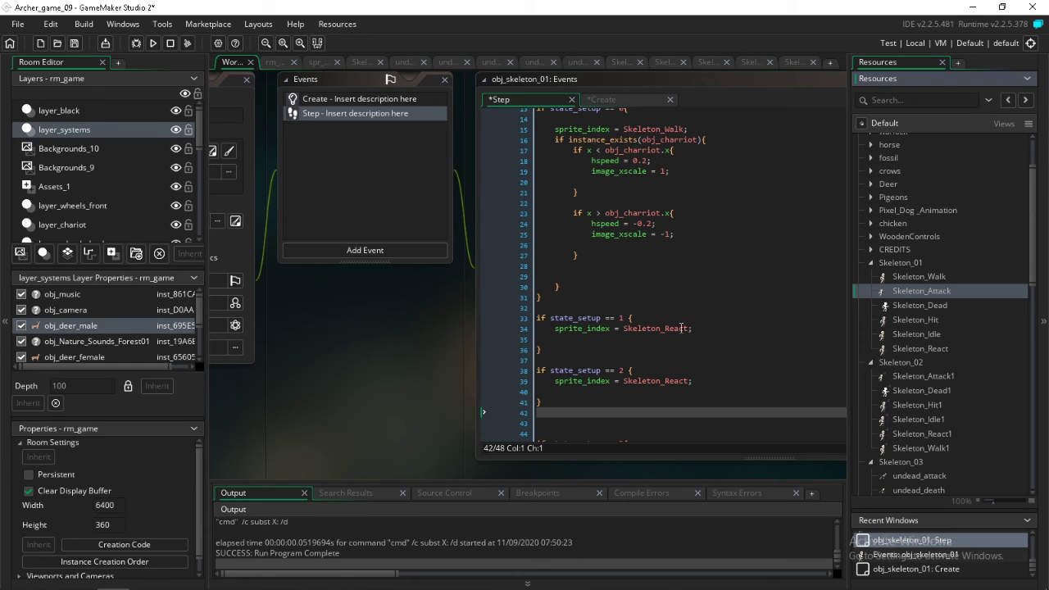
Reduce the state_setup choices to choose(0,2,3) in the timer block and save the project
{"action": "scroll", "coordinate": [703, 332], "scroll_direction": "up", "scroll_amount": 4}
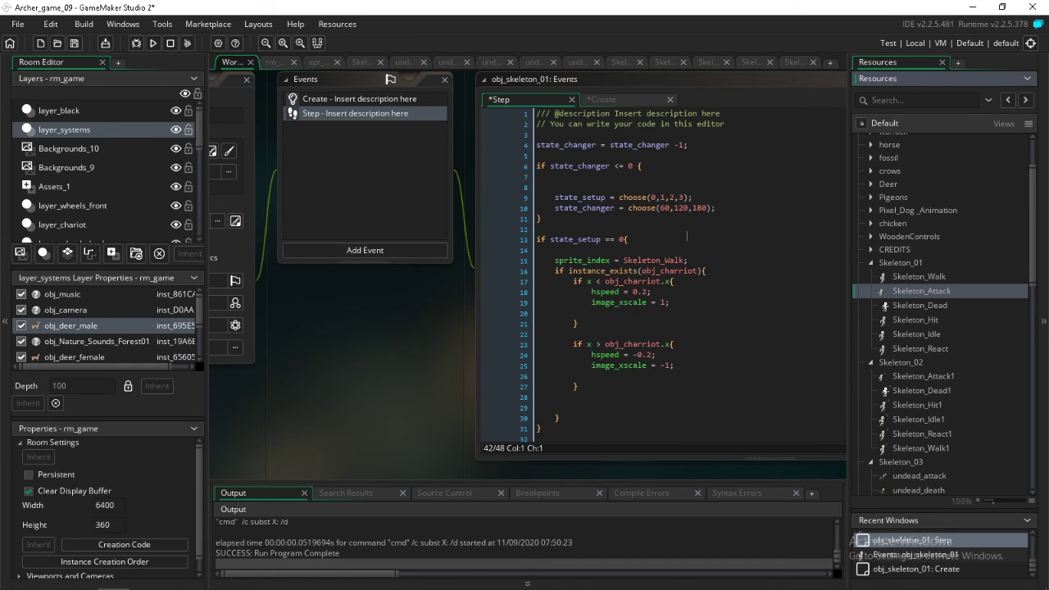
{"action": "left_click", "coordinate": [674, 198]}
{"action": "key", "text": "BackSpace"}
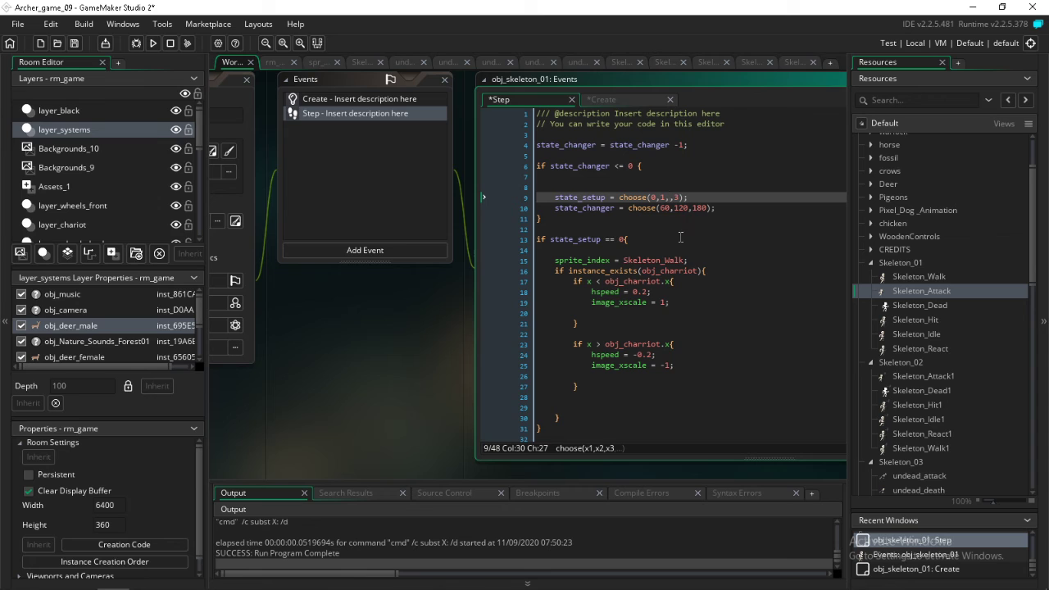
{"action": "key", "text": "BackSpace"}
{"action": "key", "text": "BackSpace"}
{"action": "type", "text": "2"}
{"action": "scroll", "coordinate": [712, 278], "scroll_direction": "down", "scroll_amount": 4}
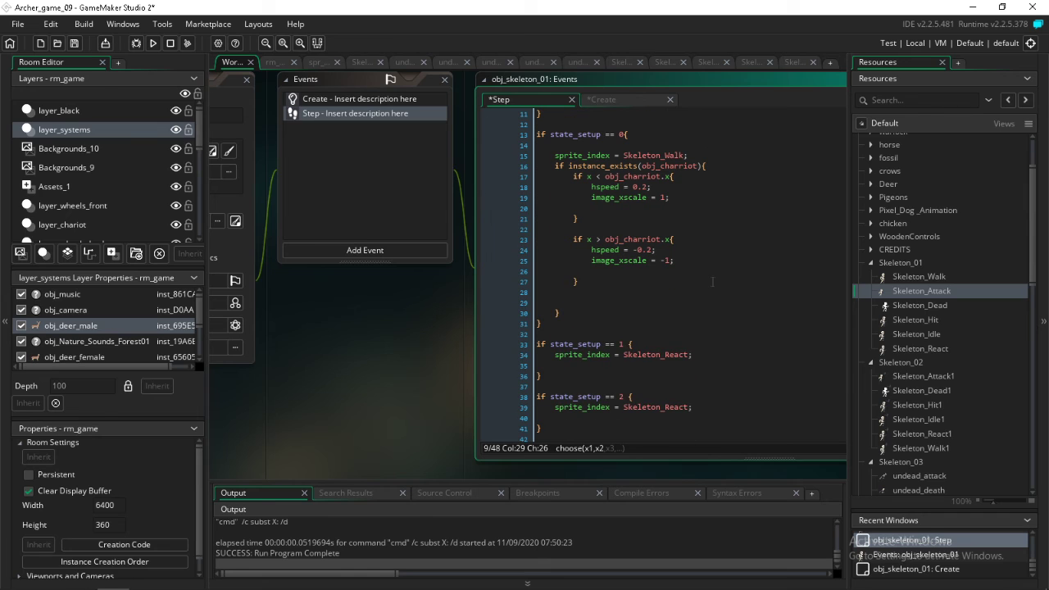
{"action": "scroll", "coordinate": [712, 279], "scroll_direction": "down", "scroll_amount": 2}
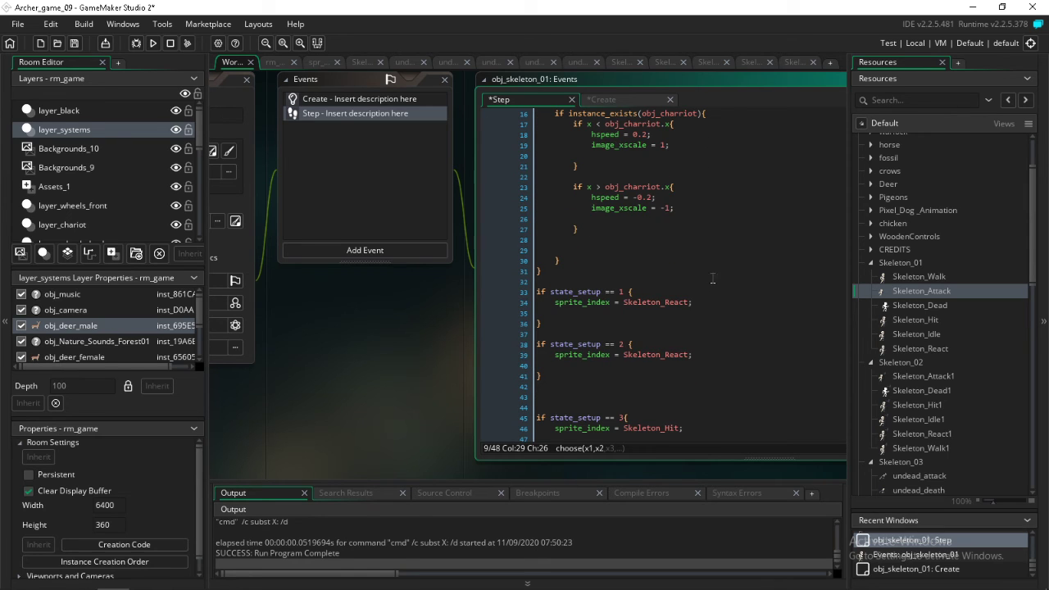
{"action": "left_click", "coordinate": [79, 47]}
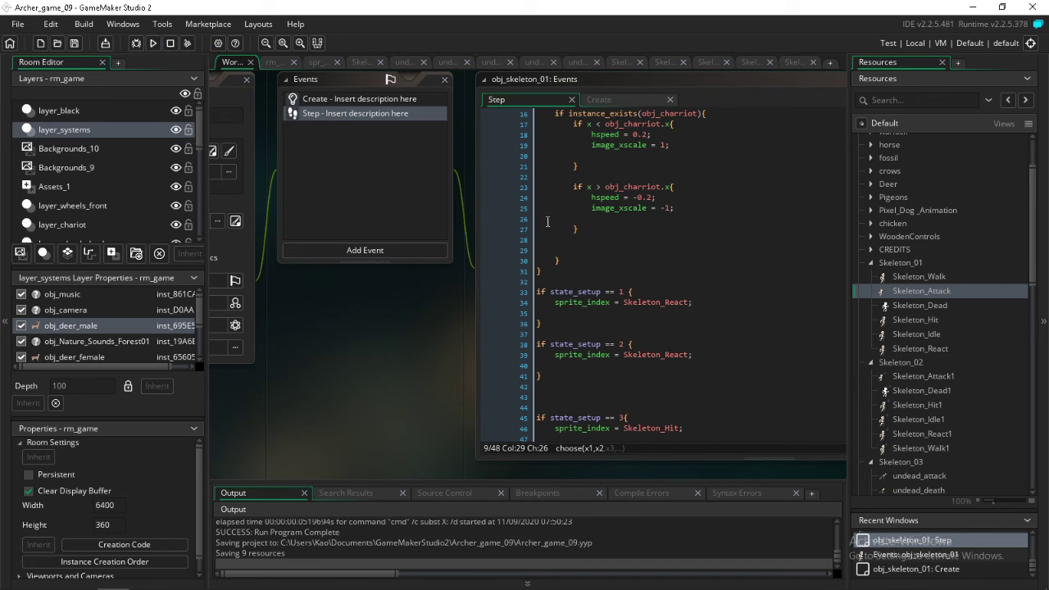
Limit the state_setup choices to choose(0,2), start a test run and stop the build
{"action": "scroll", "coordinate": [588, 281], "scroll_direction": "down", "scroll_amount": 1}
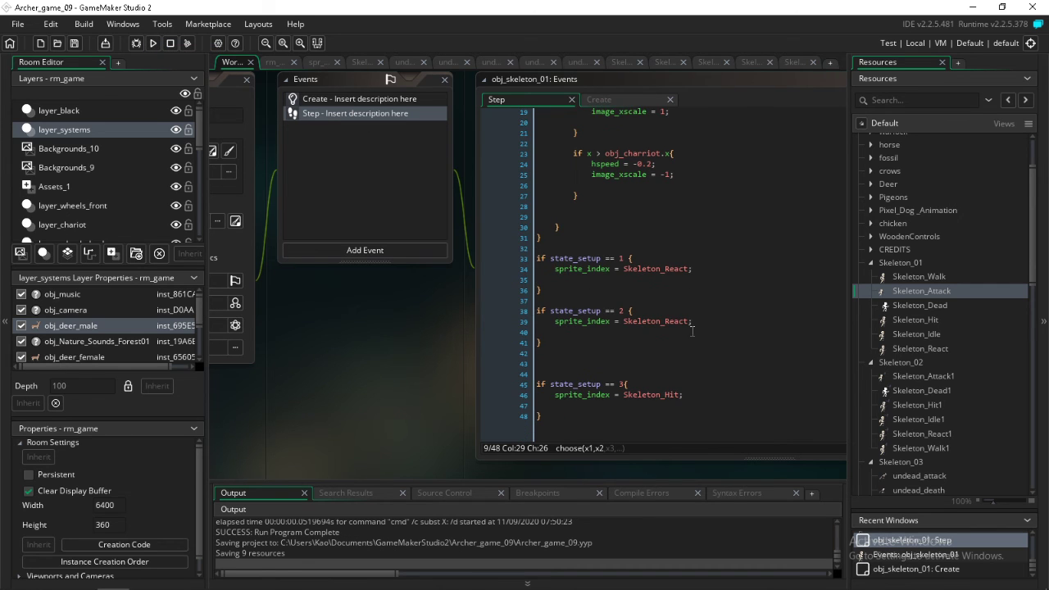
{"action": "scroll", "coordinate": [691, 333], "scroll_direction": "up", "scroll_amount": 6}
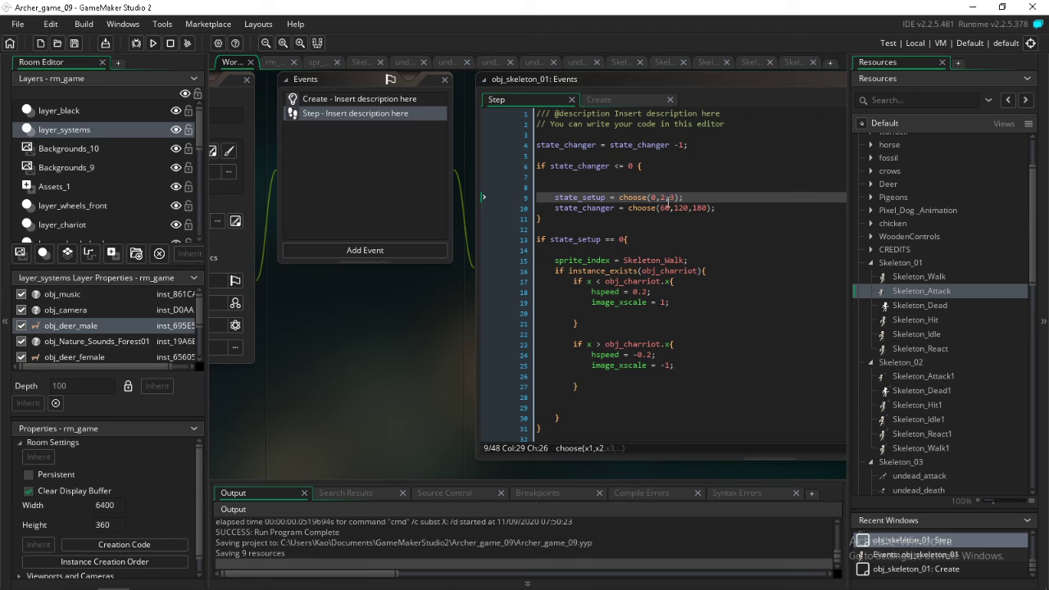
{"action": "left_click", "coordinate": [666, 197]}
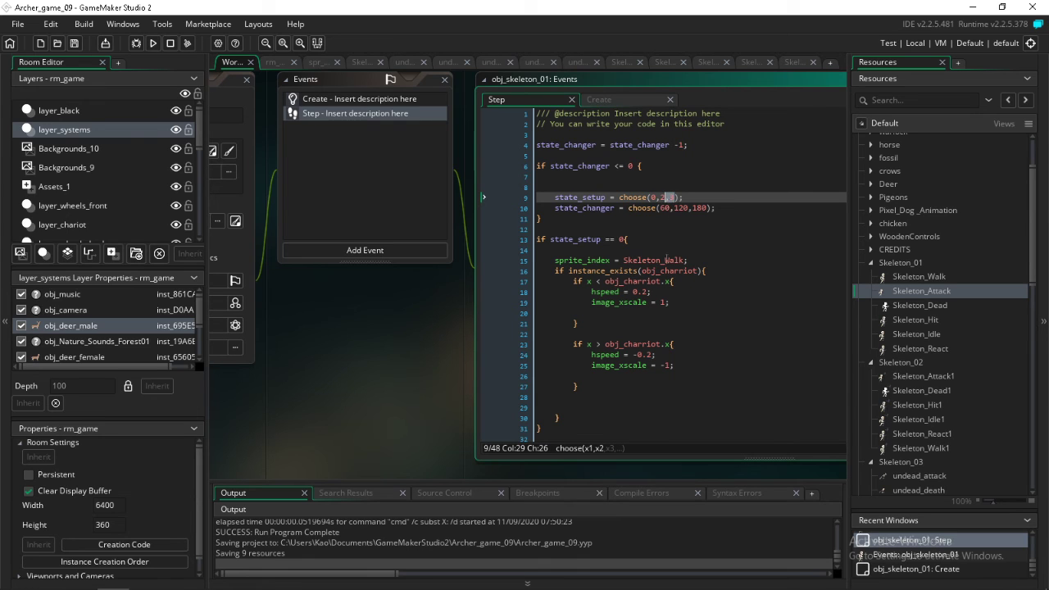
{"action": "key", "text": "Delete"}
{"action": "key", "text": "Delete"}
{"action": "left_click", "coordinate": [152, 44]}
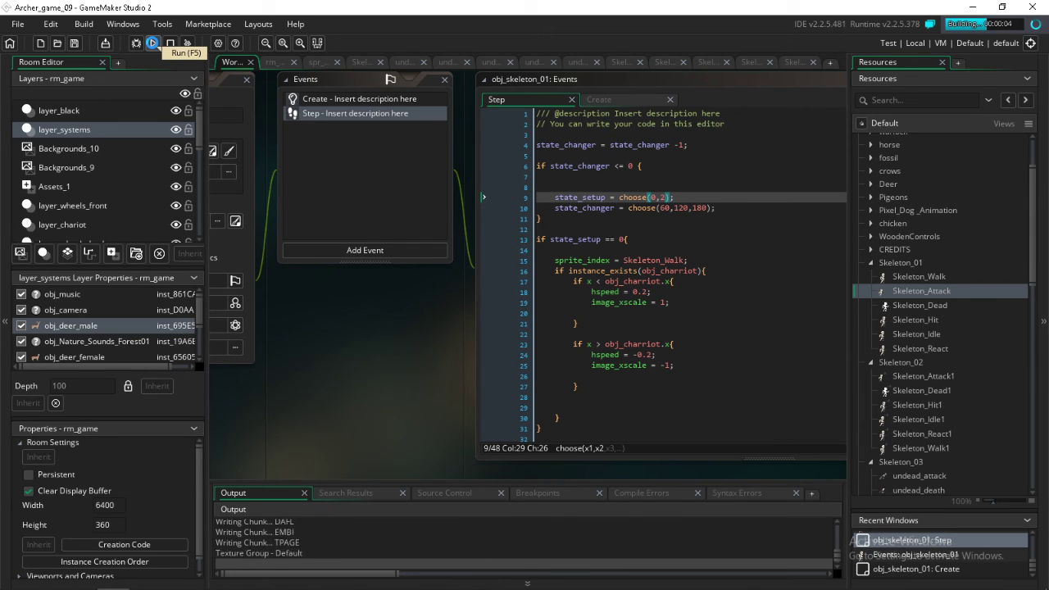
{"action": "left_click", "coordinate": [171, 44]}
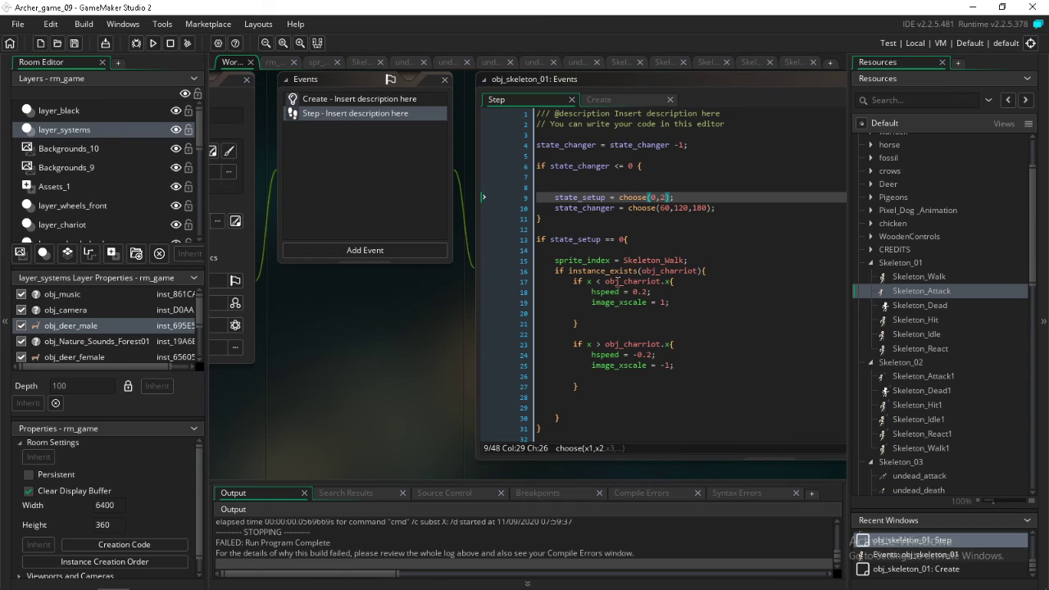
Add the line hspeed = 0; under the sprite assignment in the state_setup == 1 block
{"action": "scroll", "coordinate": [658, 290], "scroll_direction": "down", "scroll_amount": 2}
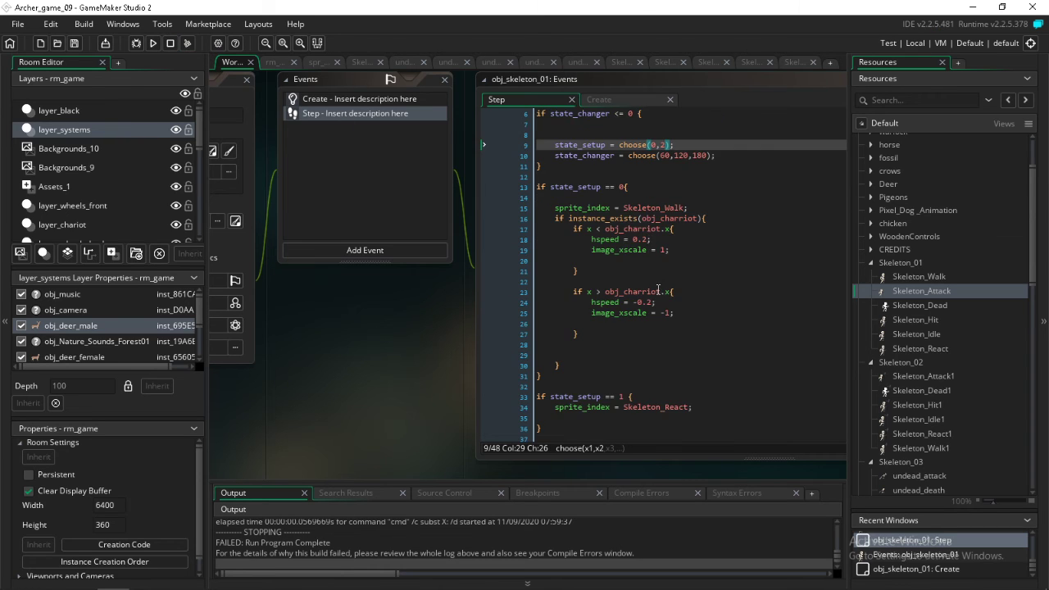
{"action": "scroll", "coordinate": [637, 317], "scroll_direction": "down", "scroll_amount": 5}
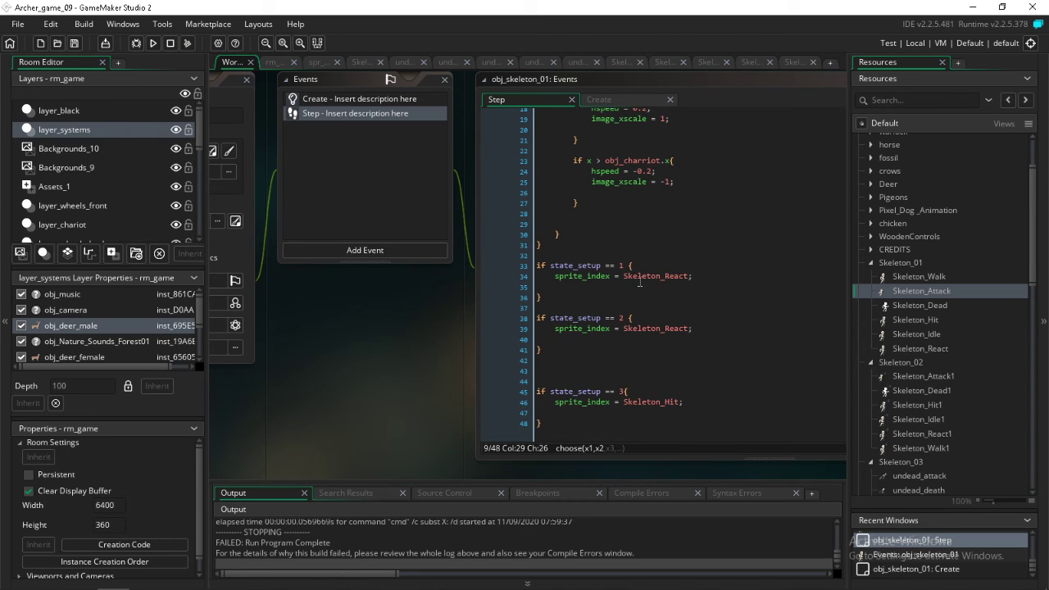
{"action": "left_click", "coordinate": [597, 286]}
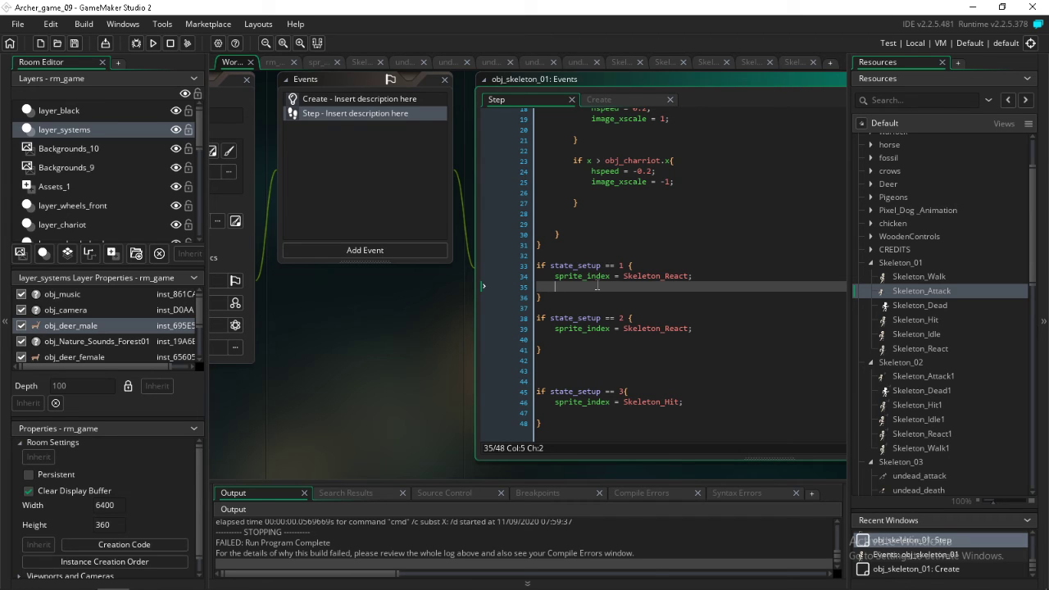
{"action": "type", "text": "hspeed = 0;"}
{"action": "scroll", "coordinate": [671, 292], "scroll_direction": "up", "scroll_amount": 6}
{"action": "scroll", "coordinate": [676, 306], "scroll_direction": "down", "scroll_amount": 4}
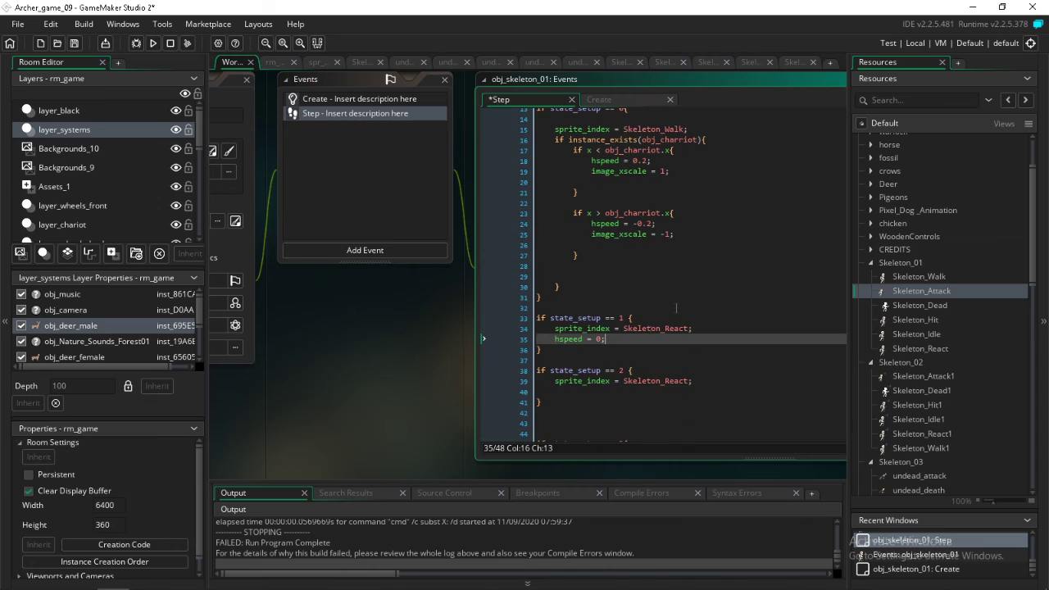
Copy the hspeed = 0; line into the state_setup == 2 block below its sprite assignment
{"action": "left_click_drag", "start_coordinate": [607, 339], "coordinate": [555, 339]}
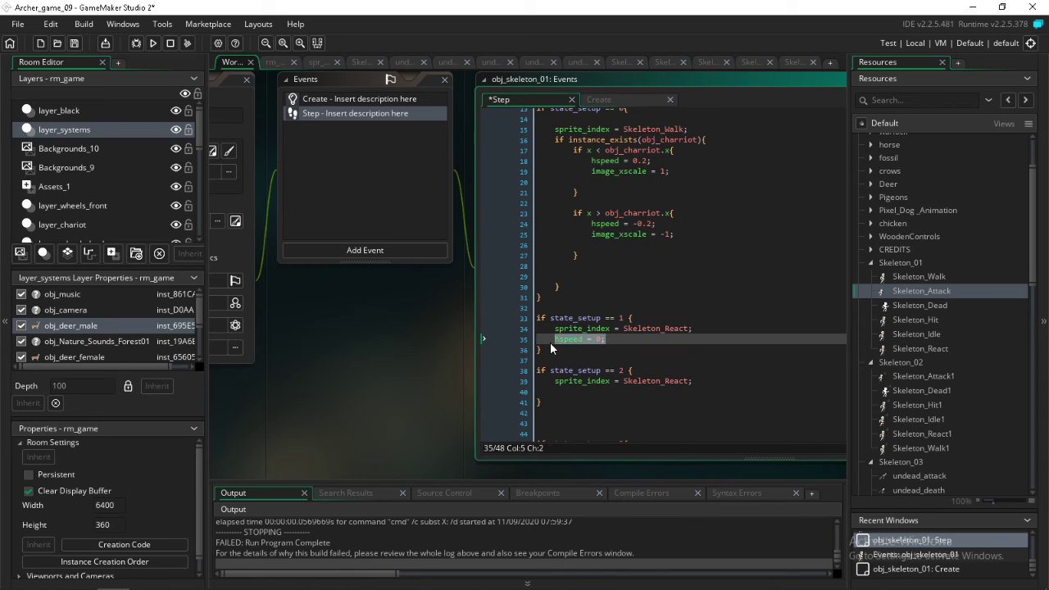
{"action": "key", "text": "ctrl+c"}
{"action": "left_click", "coordinate": [558, 391]}
{"action": "key", "text": "ctrl+v"}
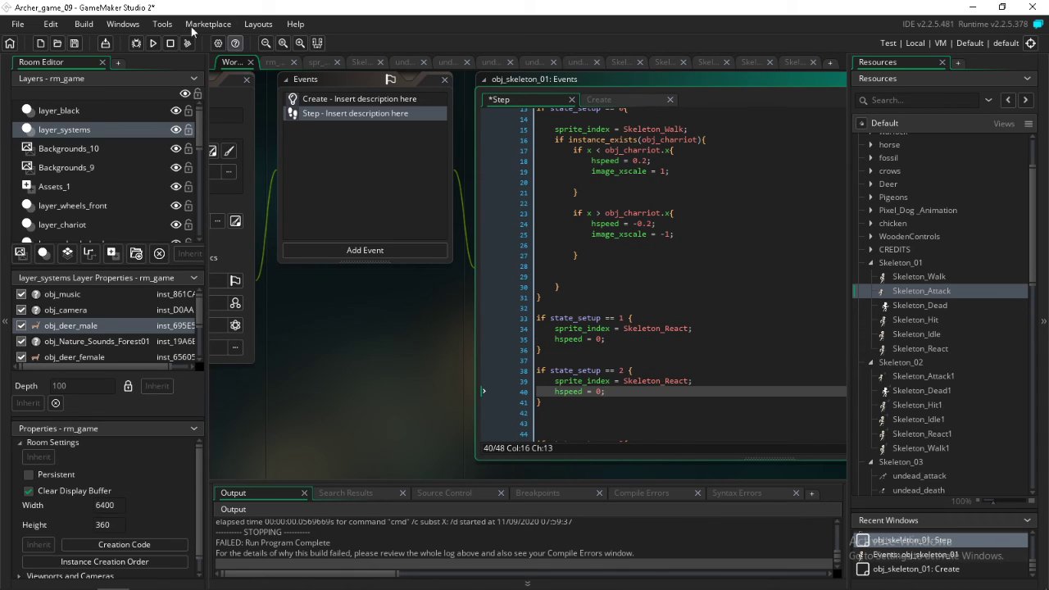
Run the game to test the skeleton's state switching and review the state blocks in the Step code
{"action": "left_click", "coordinate": [154, 43]}
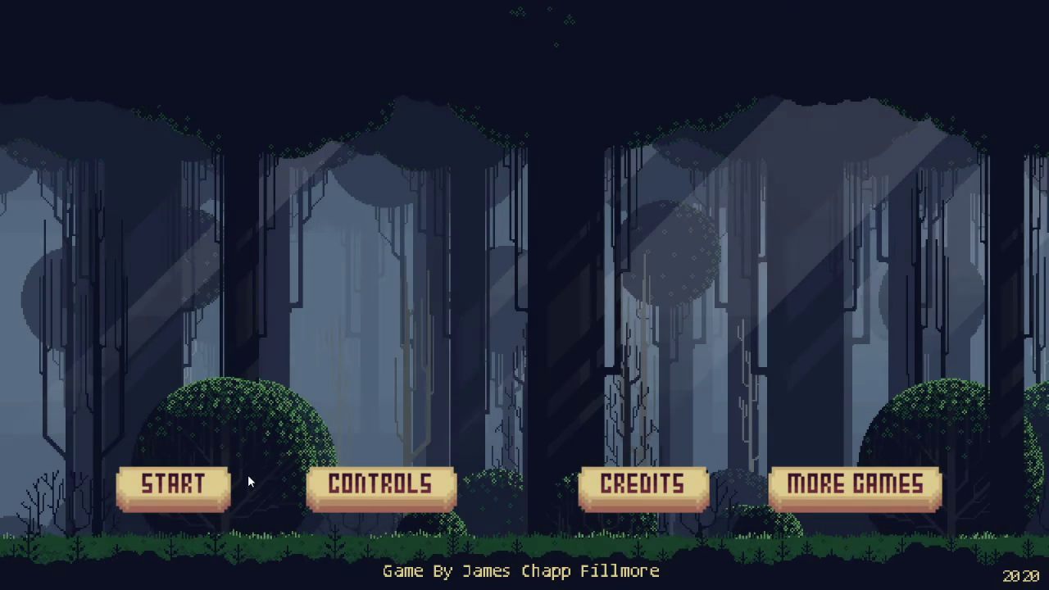
{"action": "left_click", "coordinate": [204, 476]}
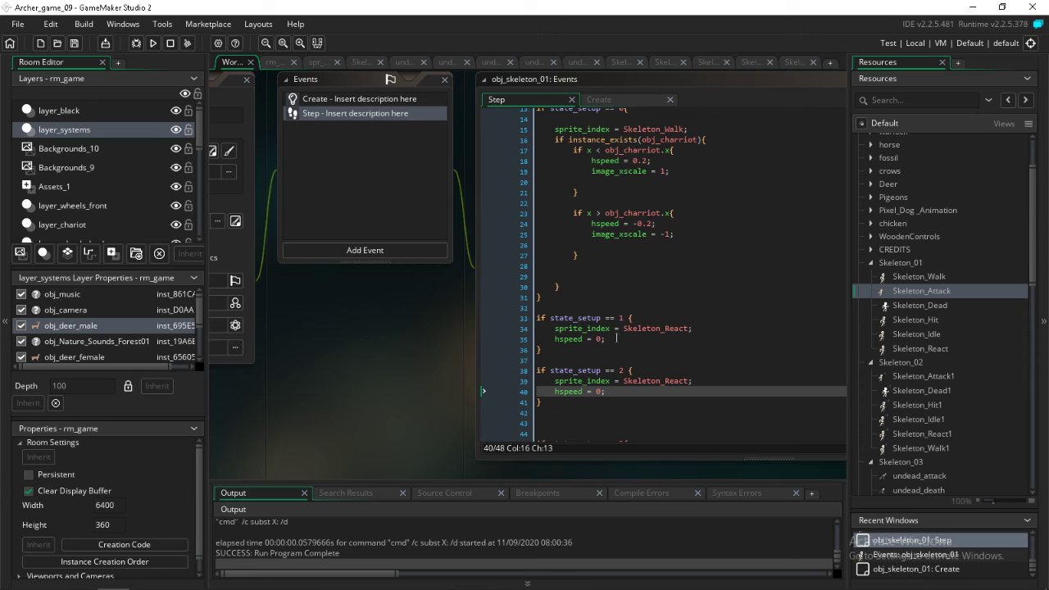
{"action": "scroll", "coordinate": [679, 366], "scroll_direction": "up", "scroll_amount": 3}
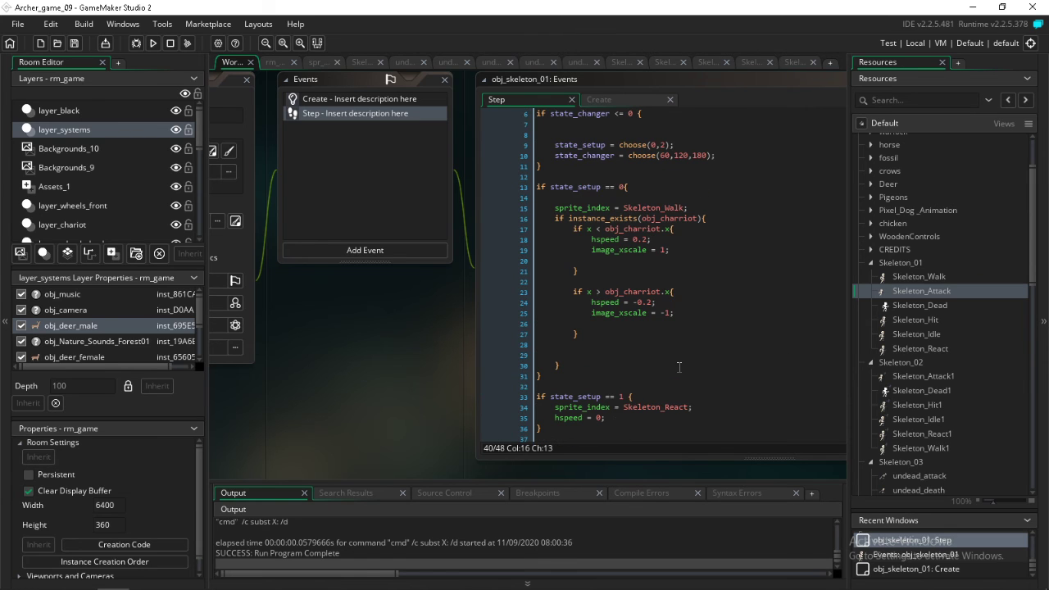
{"action": "scroll", "coordinate": [678, 367], "scroll_direction": "down", "scroll_amount": 3}
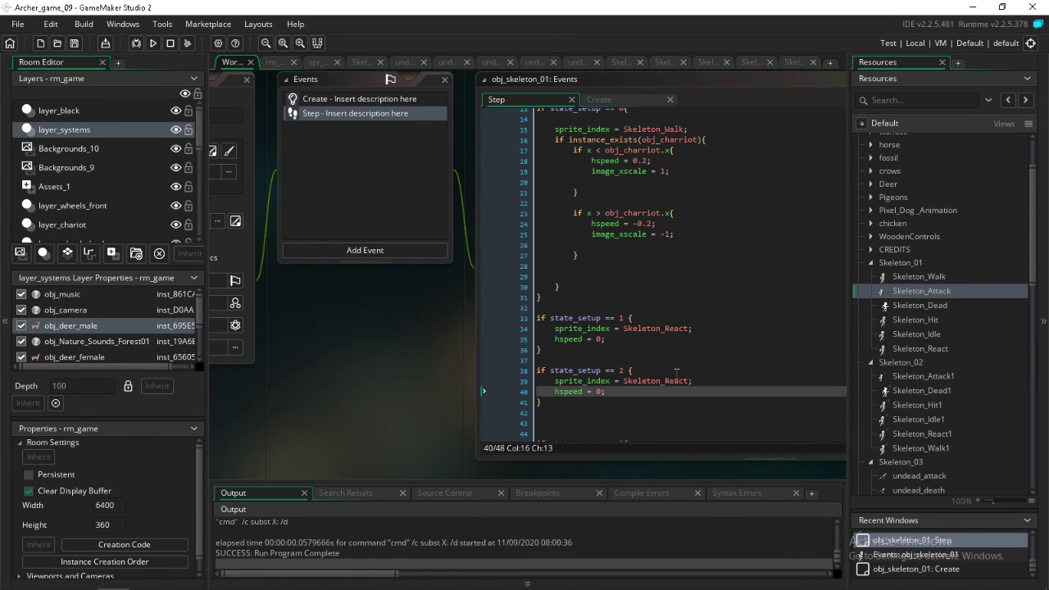
Insert the constant ev_animation_end on a new line below hspeed = 0; in the state_setup == 1 block
{"action": "scroll", "coordinate": [676, 373], "scroll_direction": "up", "scroll_amount": 3}
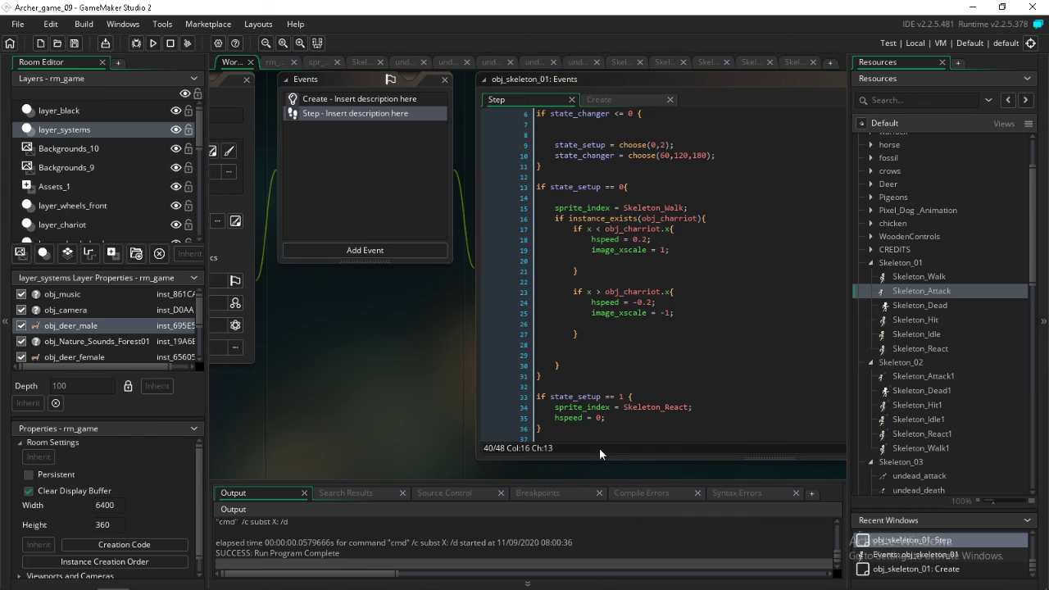
{"action": "left_click", "coordinate": [615, 417]}
{"action": "key", "text": "Return"}
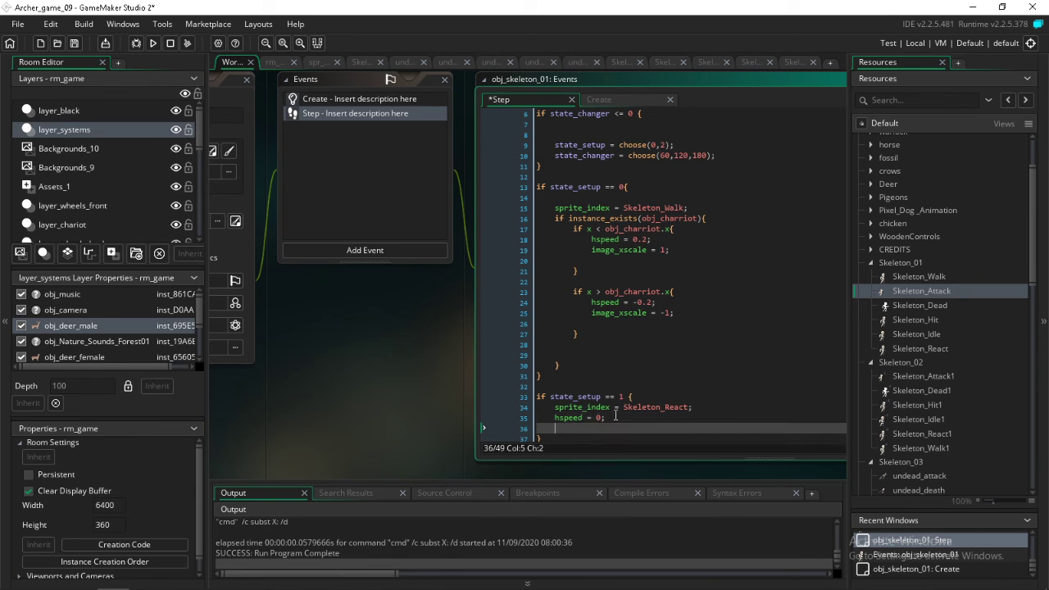
{"action": "type", "text": "ani"}
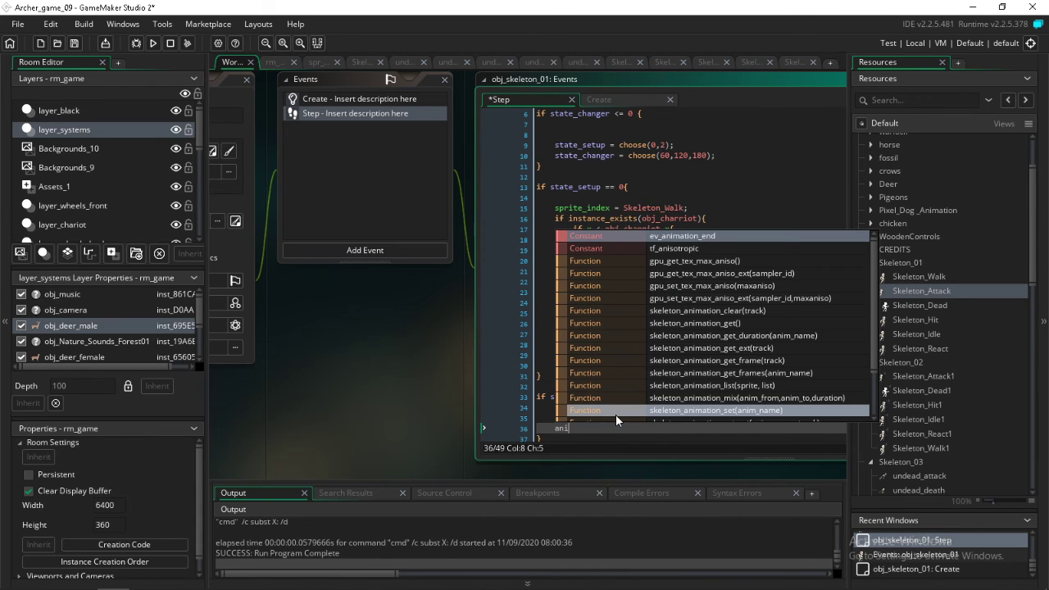
{"action": "type", "text": "ma"}
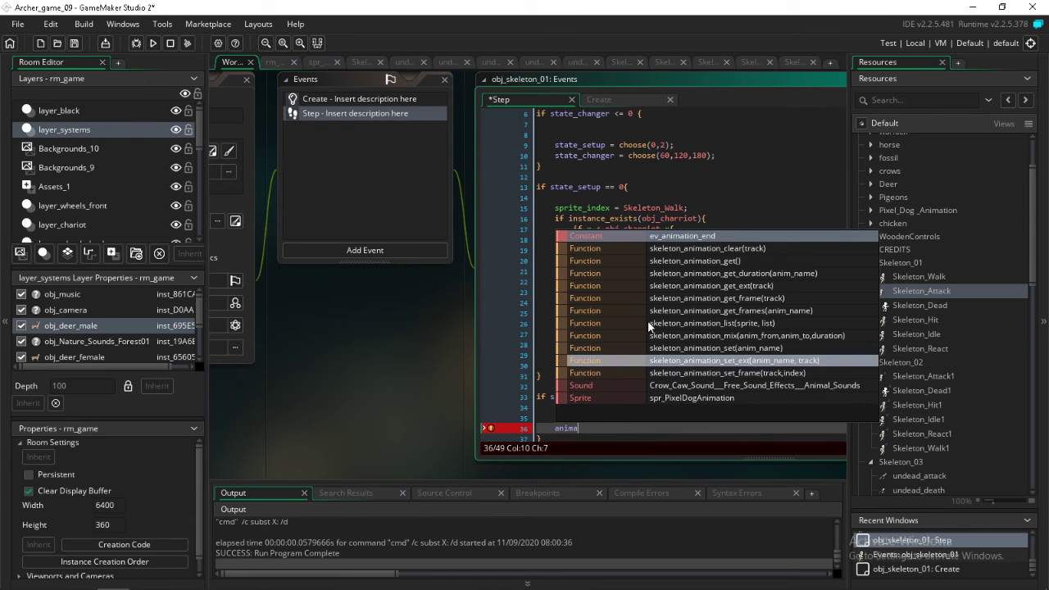
{"action": "left_click", "coordinate": [677, 237]}
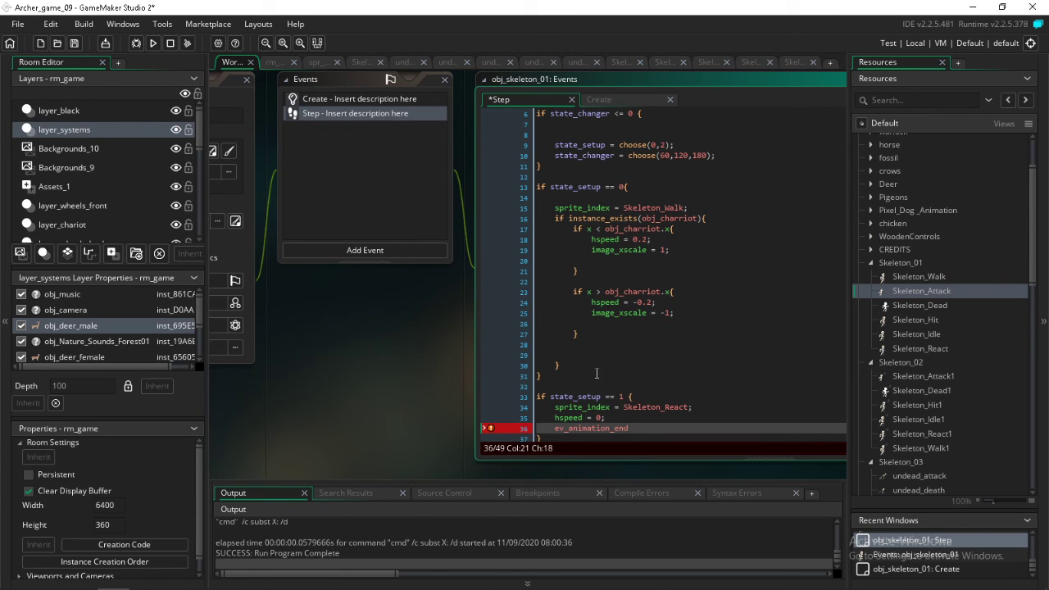
Open the manual page that documents the ev_animation_end constant
{"action": "left_click", "coordinate": [583, 427]}
{"action": "left_click", "coordinate": [631, 323]}
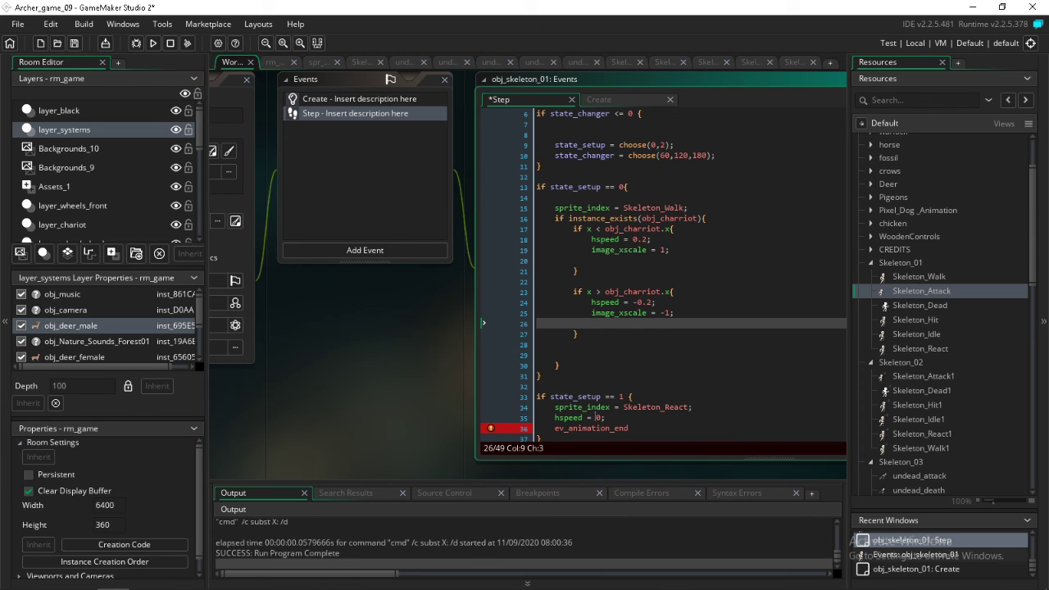
{"action": "left_click", "coordinate": [593, 428]}
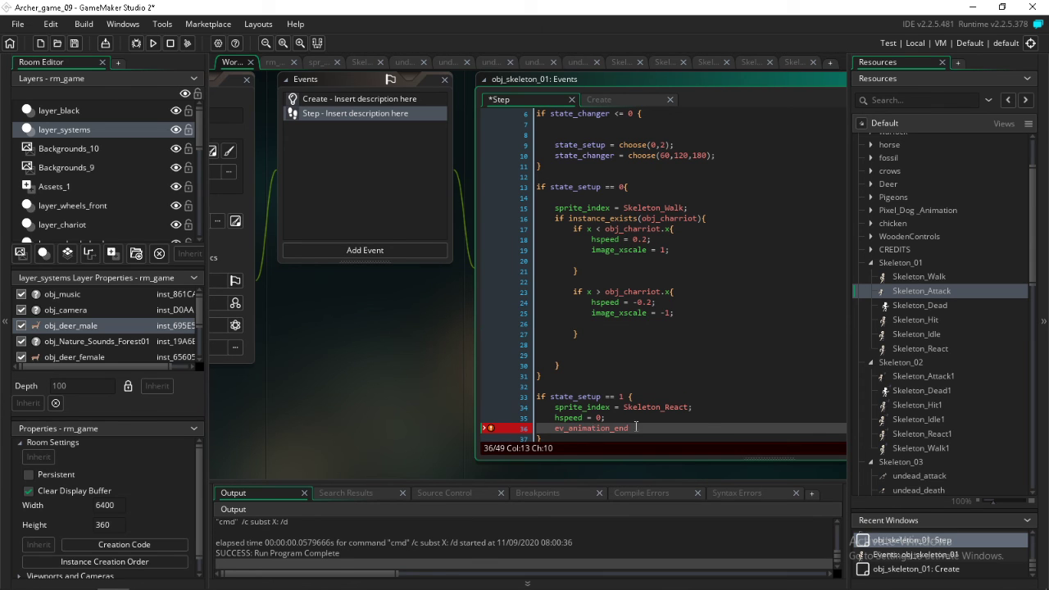
{"action": "middle_click", "coordinate": [559, 428]}
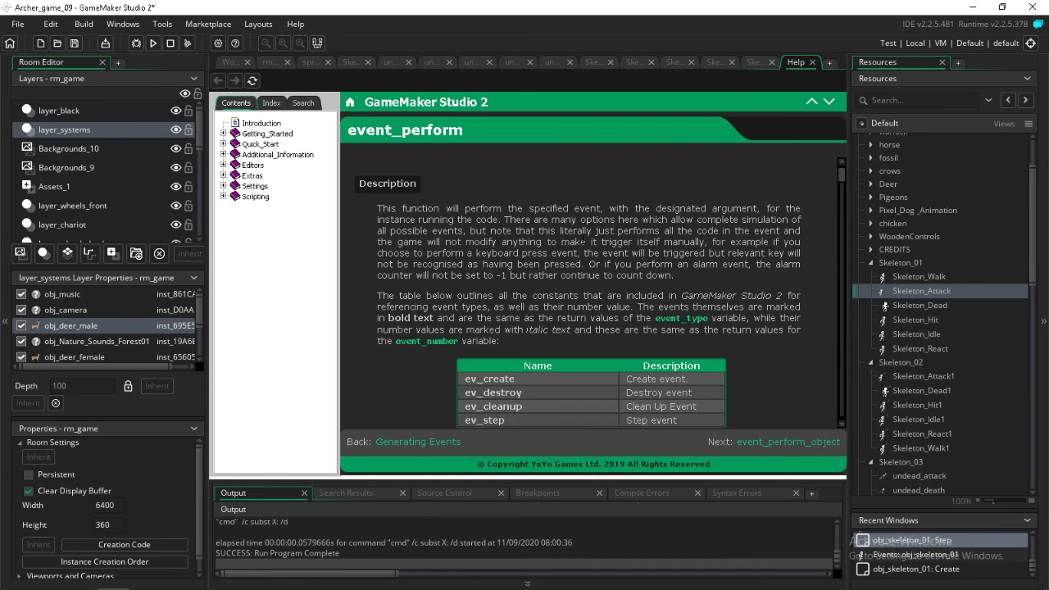
Examine the event_perform manual page's table of event constants and its extended examples
{"action": "scroll", "coordinate": [581, 243], "scroll_direction": "down", "scroll_amount": 6}
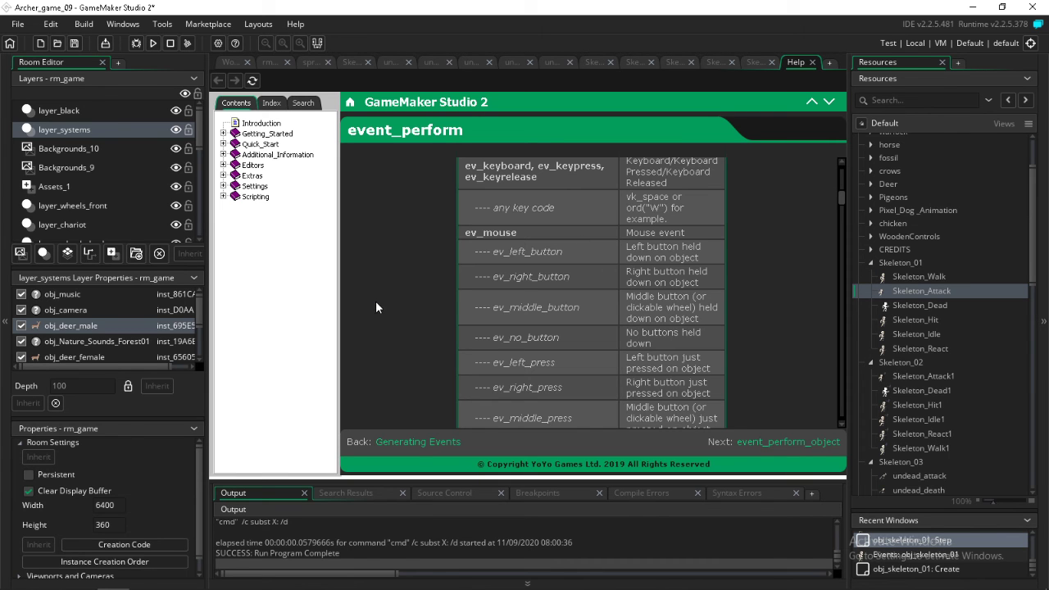
{"action": "scroll", "coordinate": [384, 313], "scroll_direction": "up", "scroll_amount": 4}
{"action": "scroll", "coordinate": [386, 317], "scroll_direction": "up", "scroll_amount": 2}
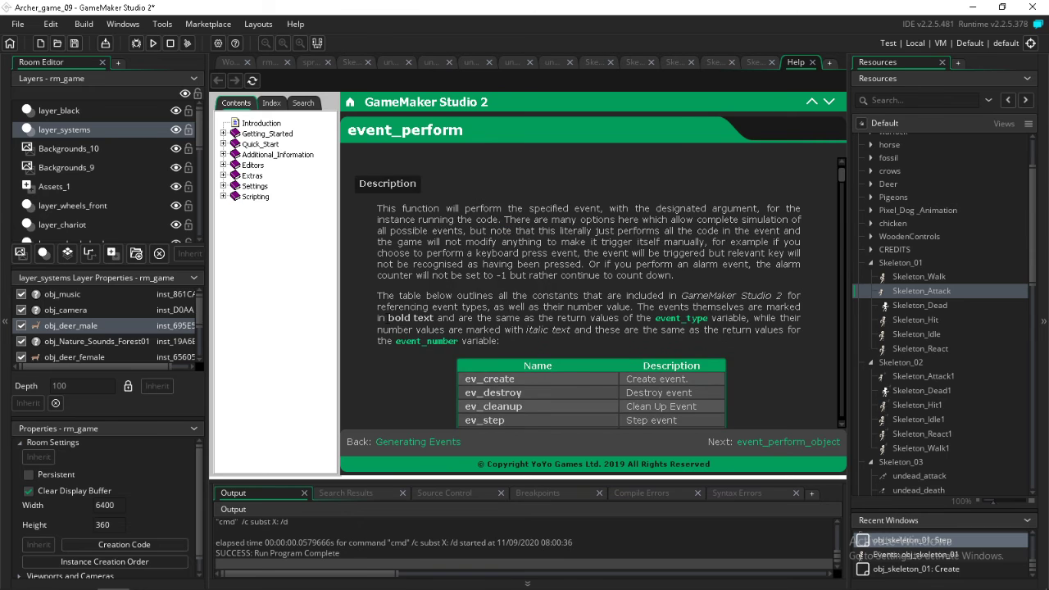
{"action": "scroll", "coordinate": [384, 373], "scroll_direction": "down", "scroll_amount": 15}
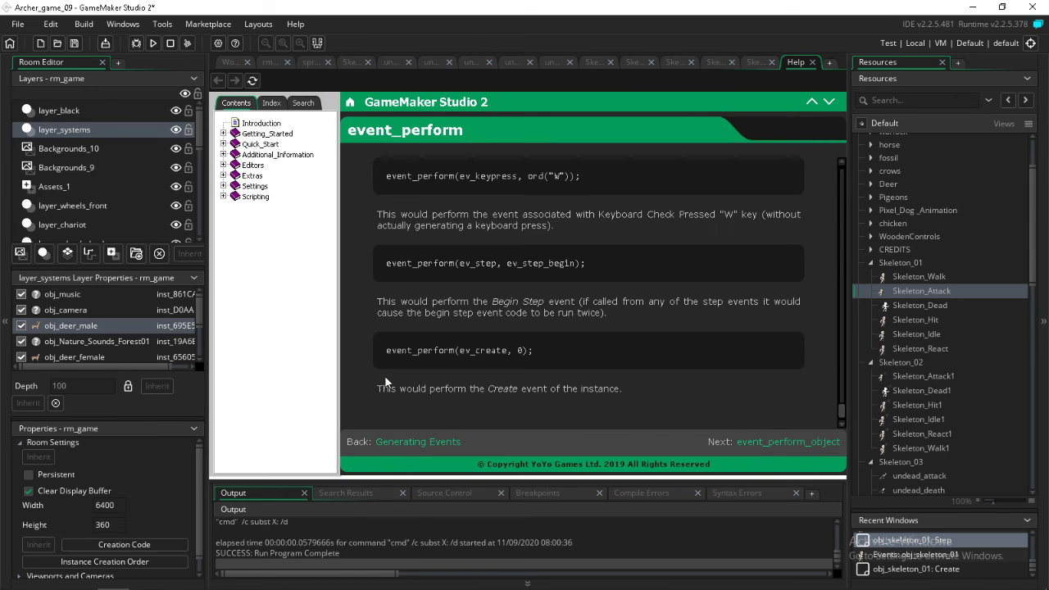
{"action": "scroll", "coordinate": [386, 378], "scroll_direction": "up", "scroll_amount": 4}
{"action": "scroll", "coordinate": [385, 379], "scroll_direction": "down", "scroll_amount": 2}
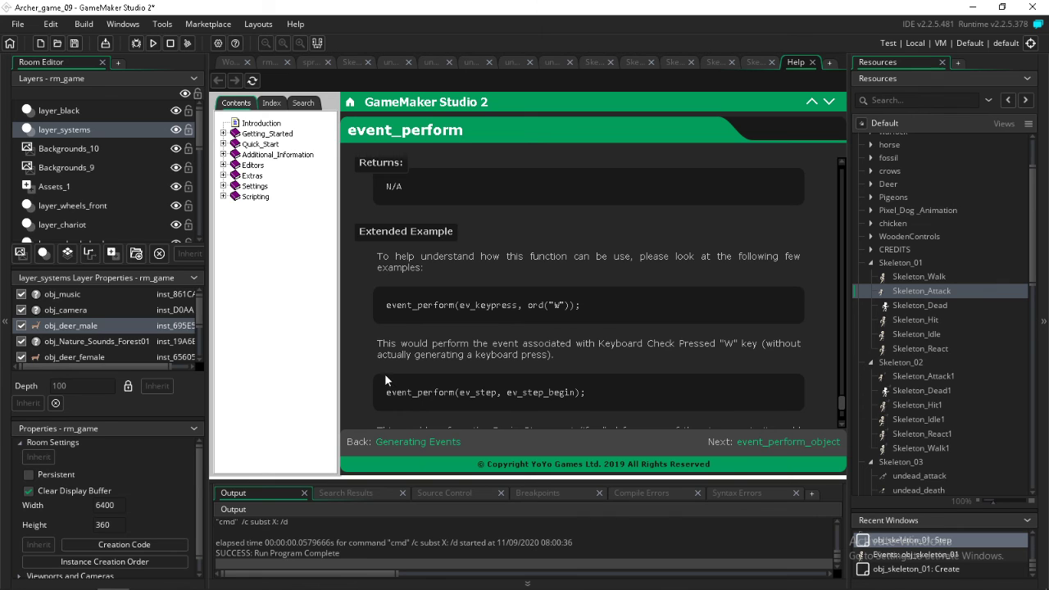
{"action": "scroll", "coordinate": [385, 377], "scroll_direction": "down", "scroll_amount": 3}
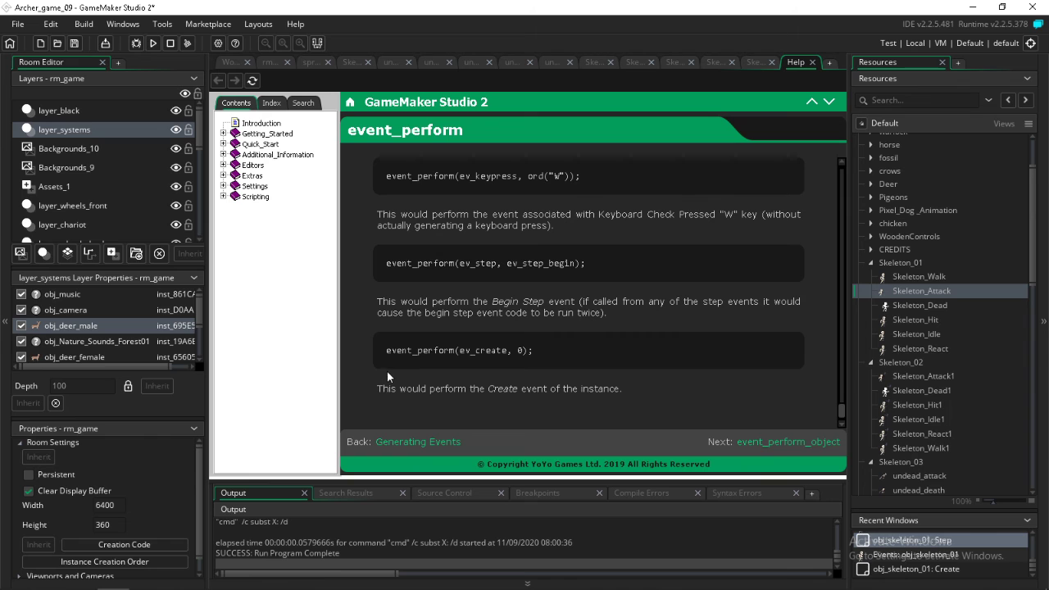
Delete ev_animation_end from the state_setup == 1 block in the Step code of obj_skeleton_01
{"action": "left_click", "coordinate": [223, 61]}
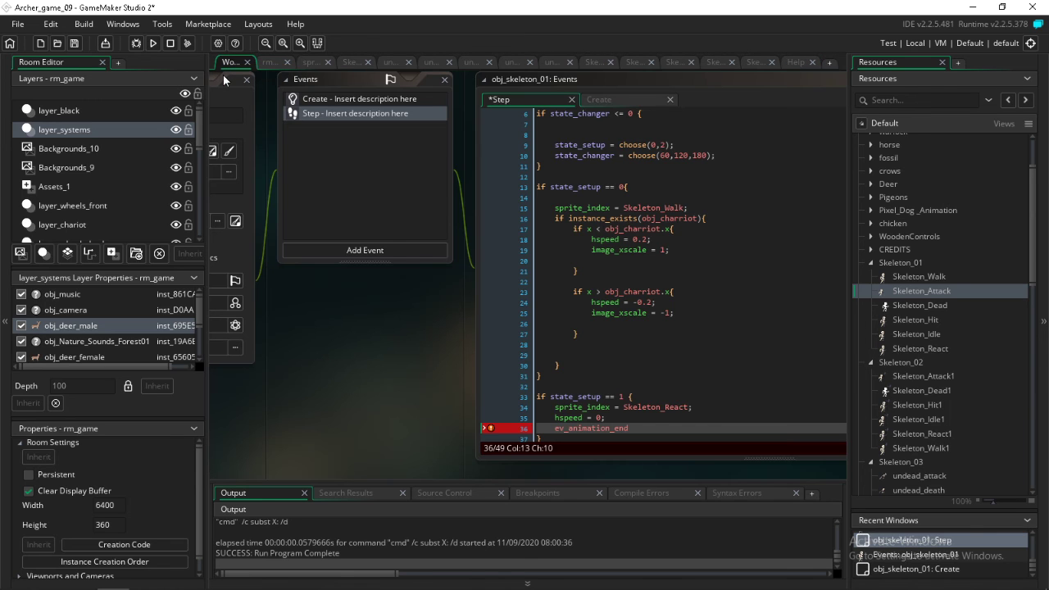
{"action": "left_click_drag", "start_coordinate": [635, 432], "coordinate": [558, 434]}
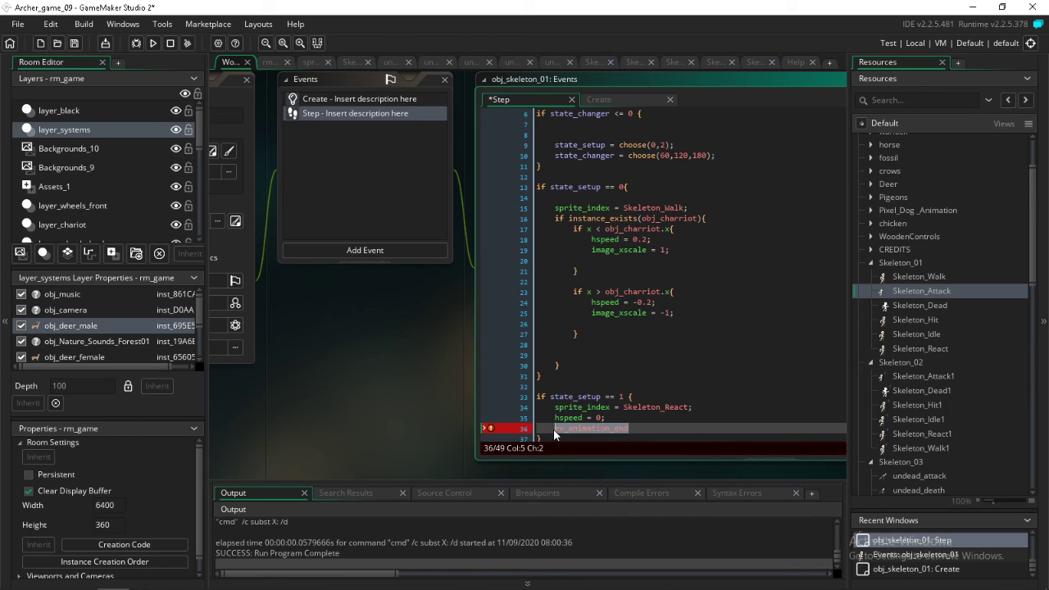
{"action": "key", "text": "BackSpace"}
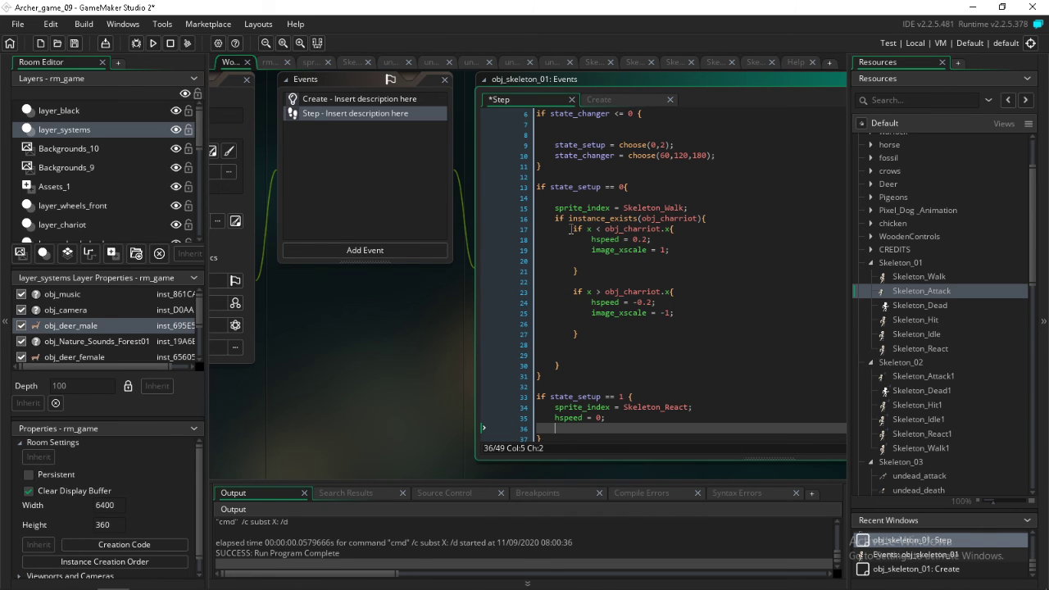
{"action": "left_click_drag", "start_coordinate": [615, 155], "coordinate": [554, 157]}
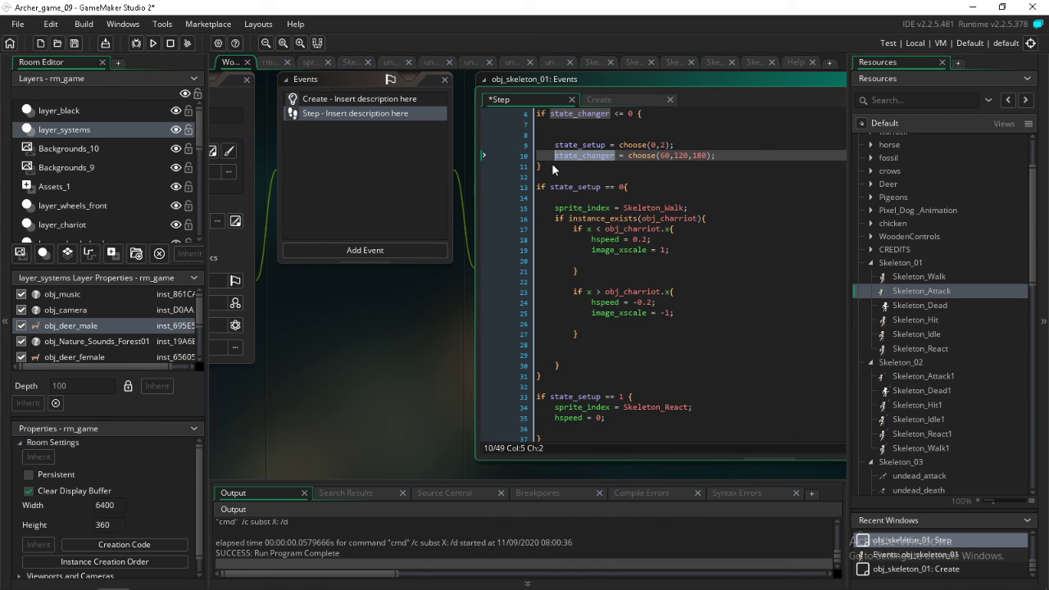
{"action": "left_click", "coordinate": [651, 398]}
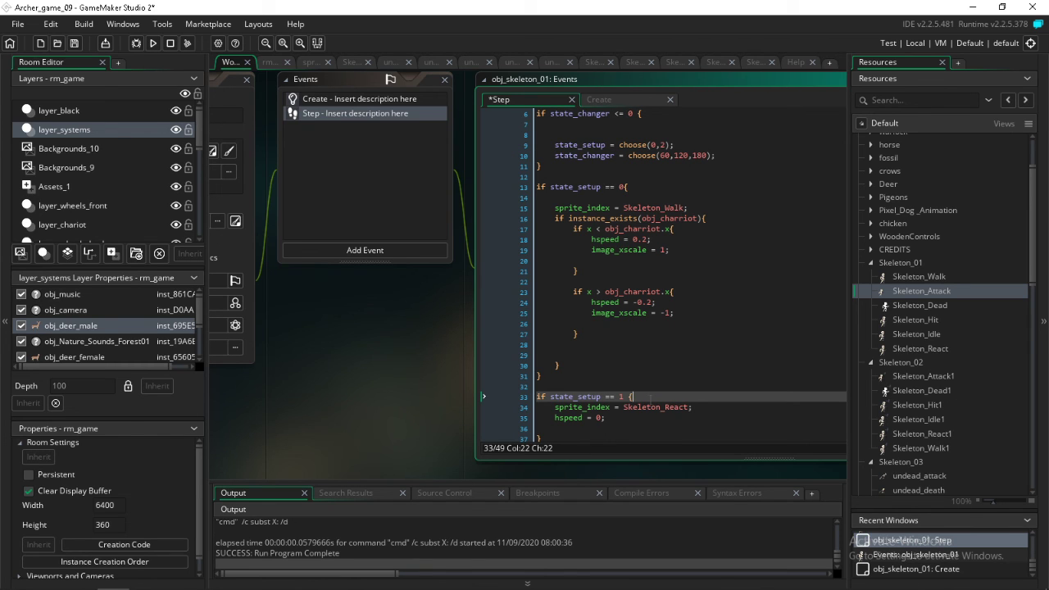
{"action": "left_click", "coordinate": [622, 419]}
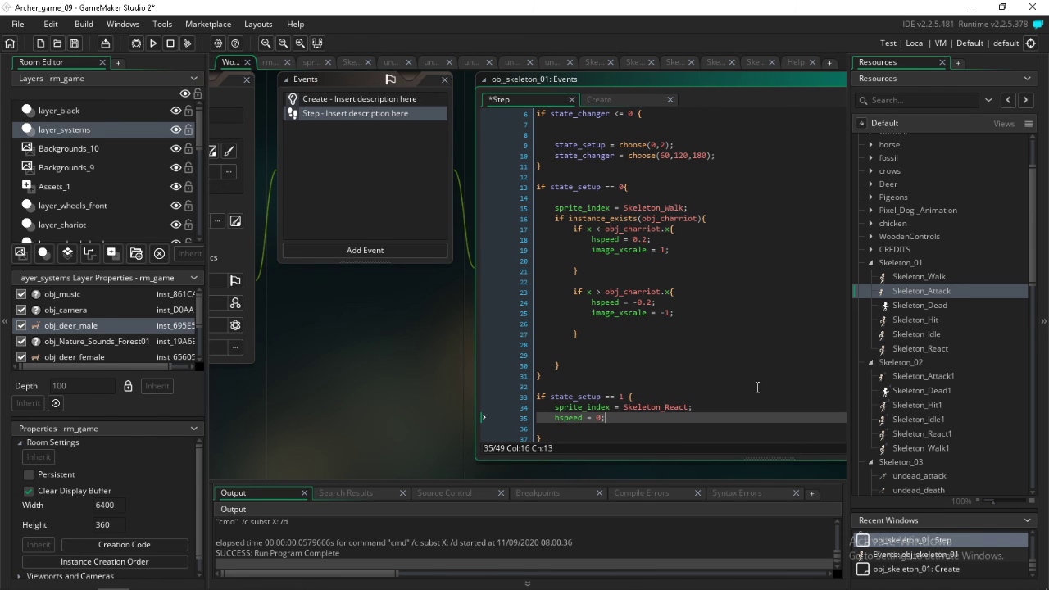
Open the Skeleton_React sprite and preview its animation several times
{"action": "double_click", "coordinate": [910, 346]}
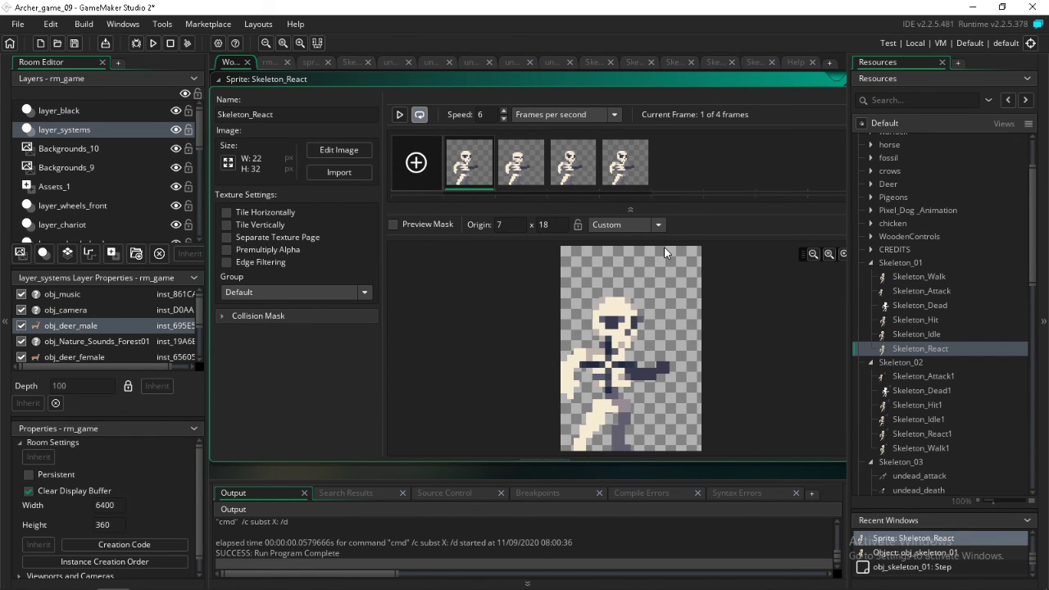
{"action": "left_click", "coordinate": [398, 115]}
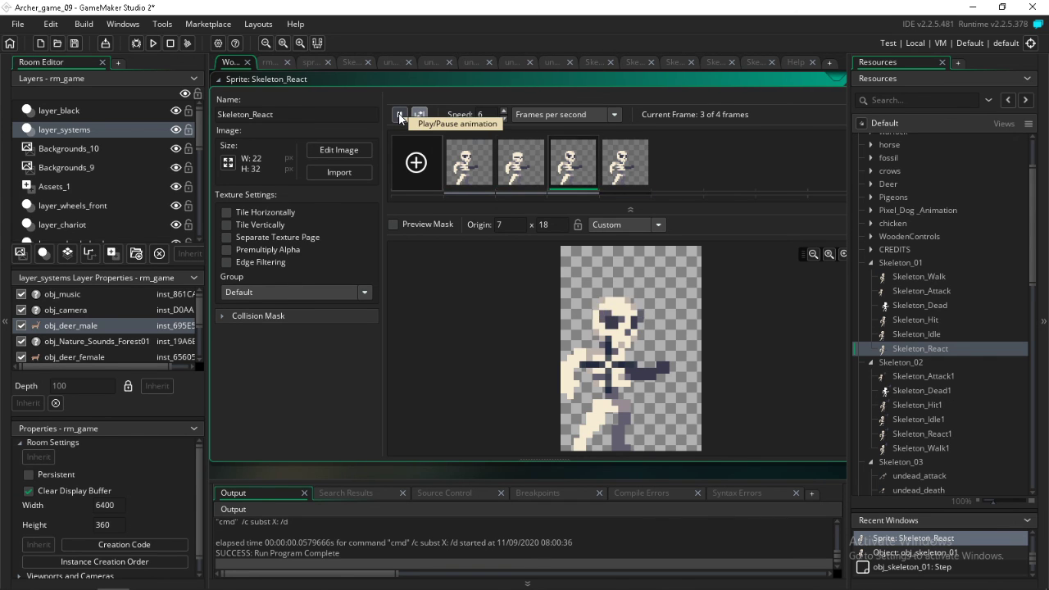
{"action": "left_click", "coordinate": [400, 117]}
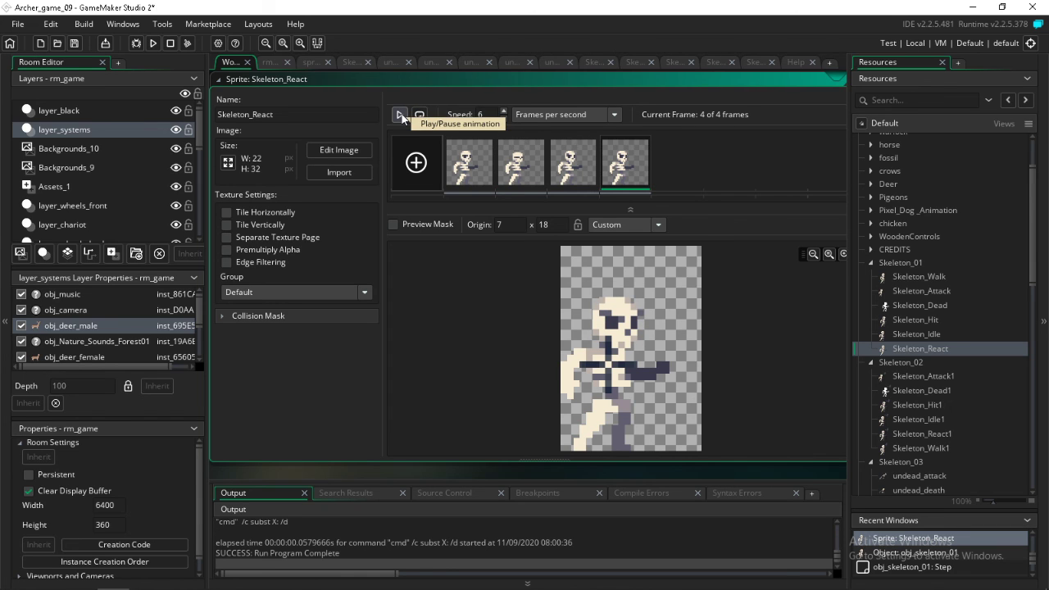
{"action": "left_click", "coordinate": [401, 119]}
{"action": "left_click", "coordinate": [401, 119]}
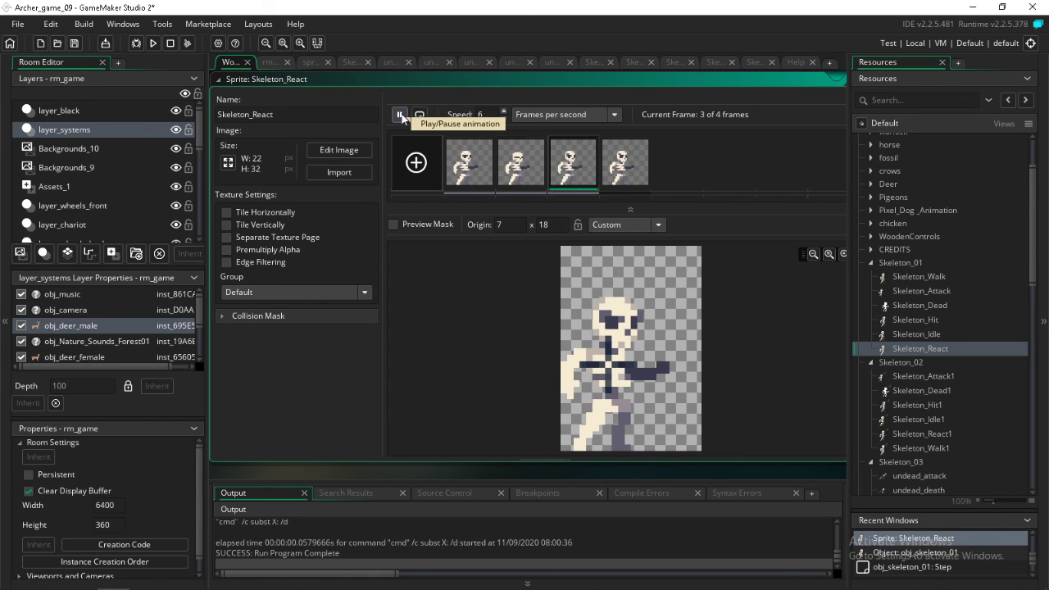
{"action": "left_click", "coordinate": [402, 118]}
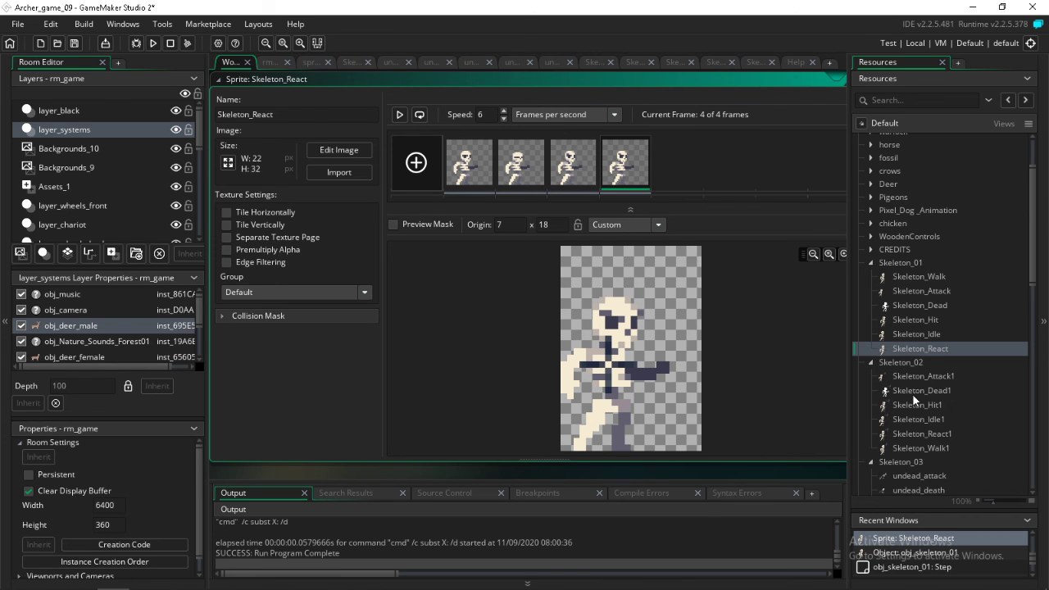
Reopen obj_skeleton_01 and return to its Step event code
{"action": "scroll", "coordinate": [949, 466], "scroll_direction": "down", "scroll_amount": 8}
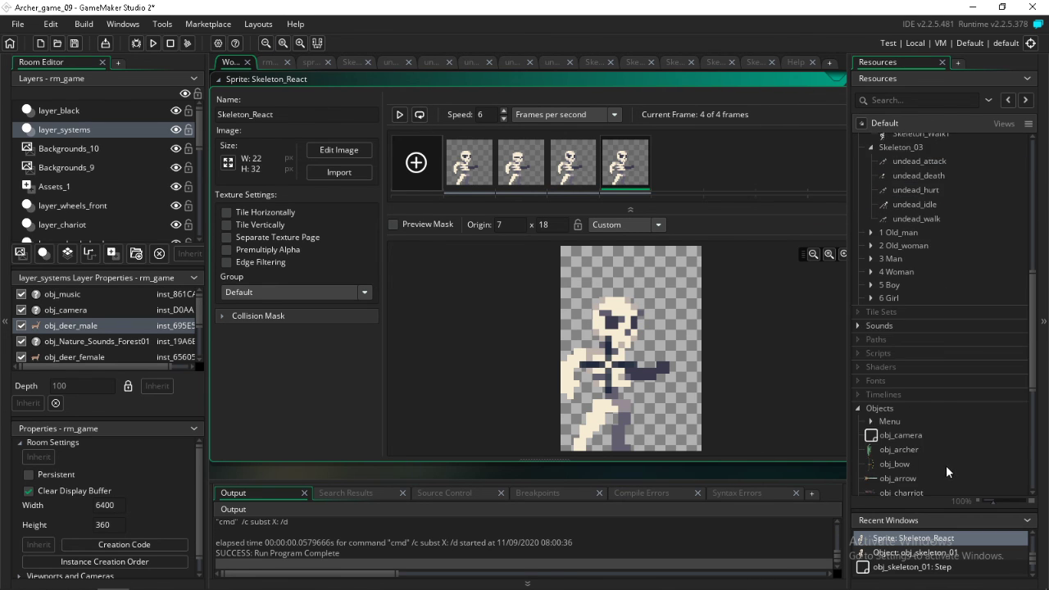
{"action": "scroll", "coordinate": [946, 466], "scroll_direction": "down", "scroll_amount": 5}
{"action": "left_click", "coordinate": [904, 405]}
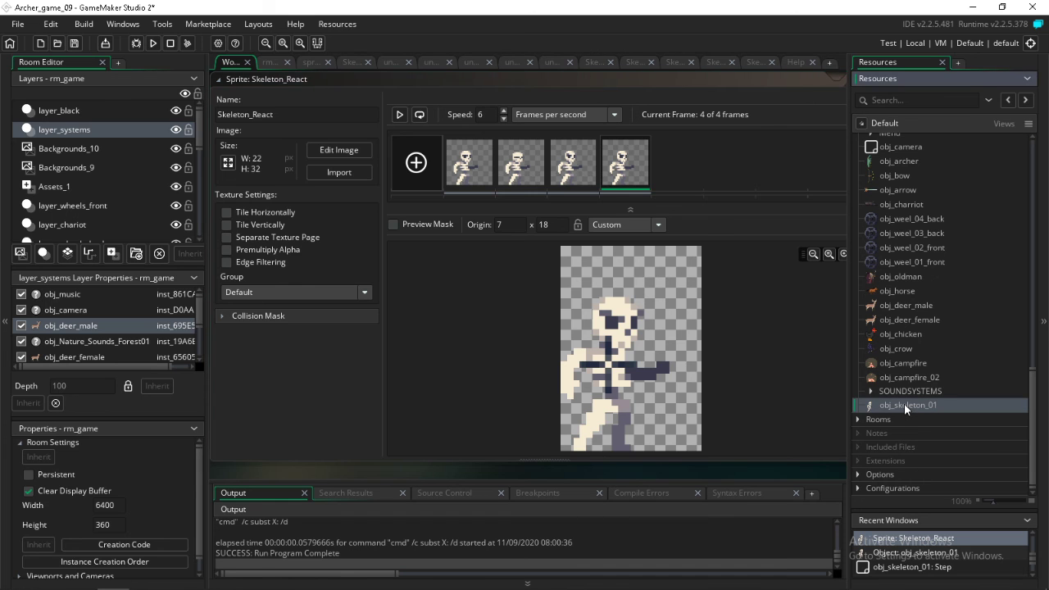
{"action": "double_click", "coordinate": [904, 403]}
{"action": "left_click", "coordinate": [767, 340]}
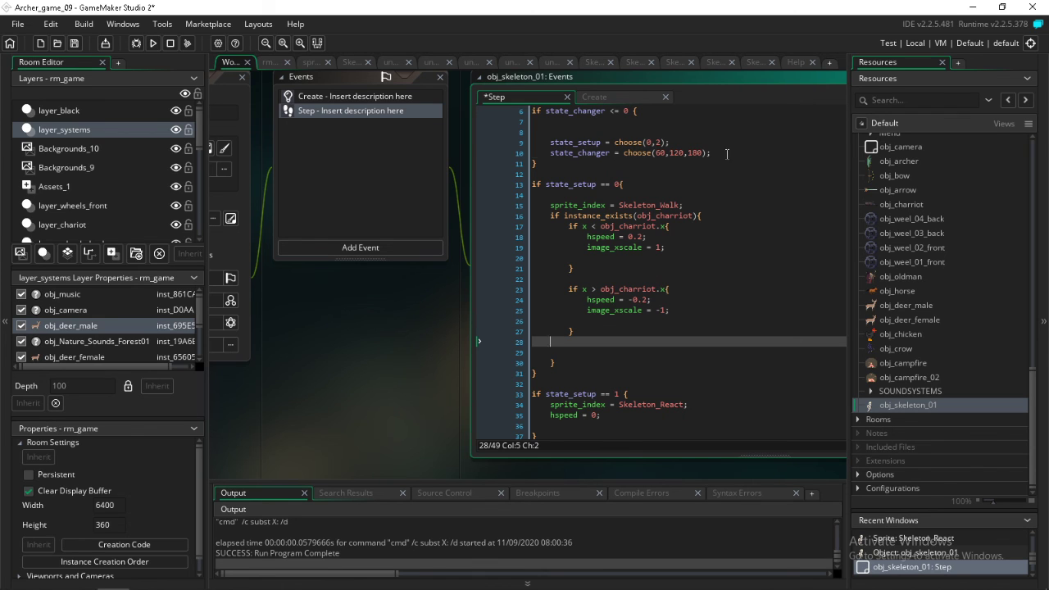
Copy the line state_changer = choose(60,120,180); into the state_setup == 2 block below hspeed = 0;
{"action": "left_click_drag", "start_coordinate": [730, 153], "coordinate": [524, 155]}
{"action": "key", "text": "ctrl+c"}
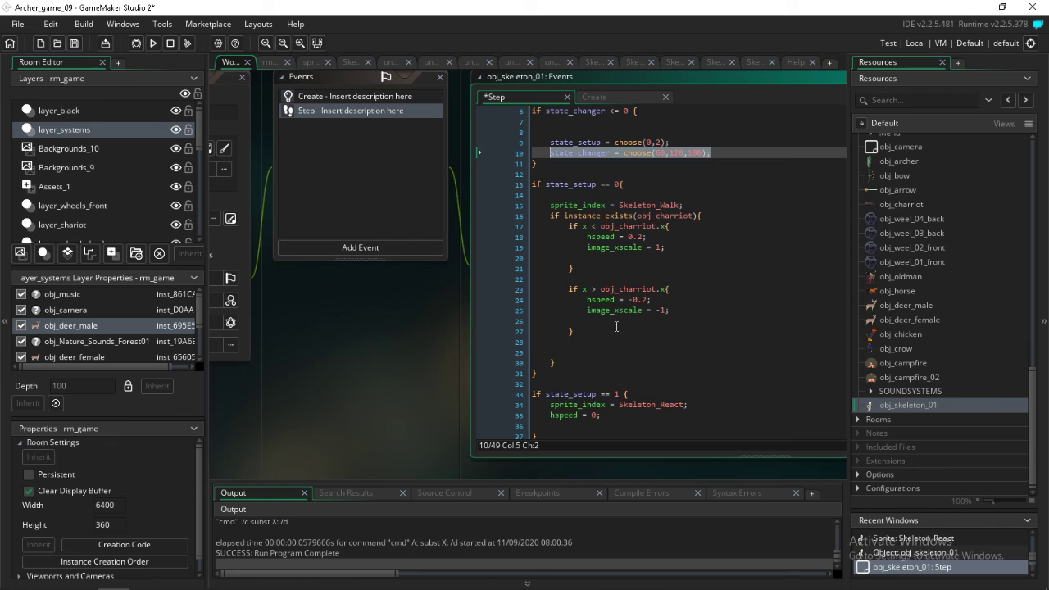
{"action": "scroll", "coordinate": [640, 354], "scroll_direction": "down", "scroll_amount": 3}
{"action": "left_click", "coordinate": [580, 346]}
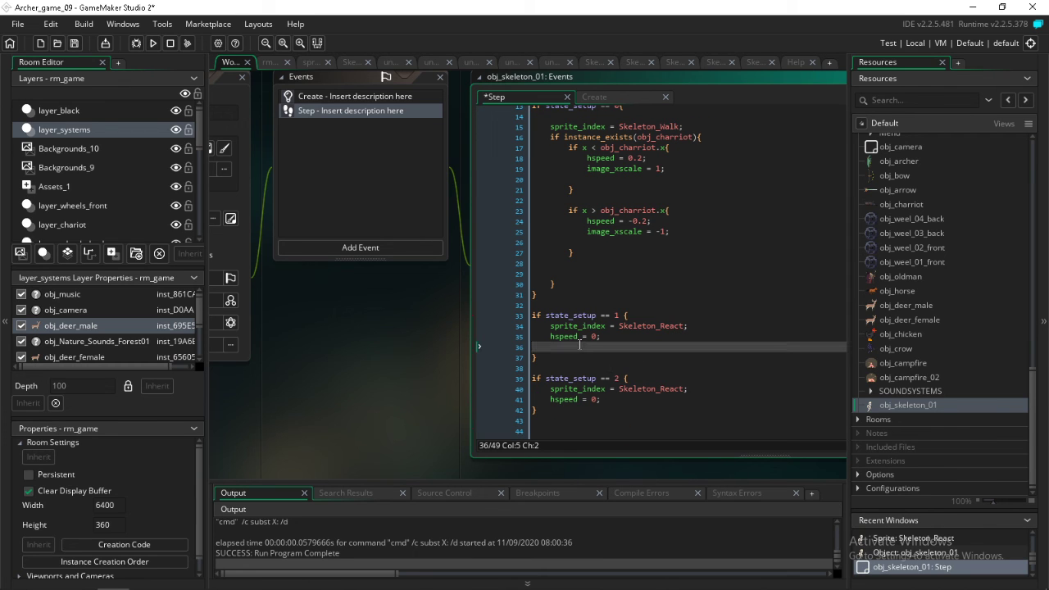
{"action": "scroll", "coordinate": [639, 340], "scroll_direction": "up", "scroll_amount": 3}
{"action": "scroll", "coordinate": [639, 341], "scroll_direction": "down", "scroll_amount": 3}
{"action": "left_click", "coordinate": [607, 399]}
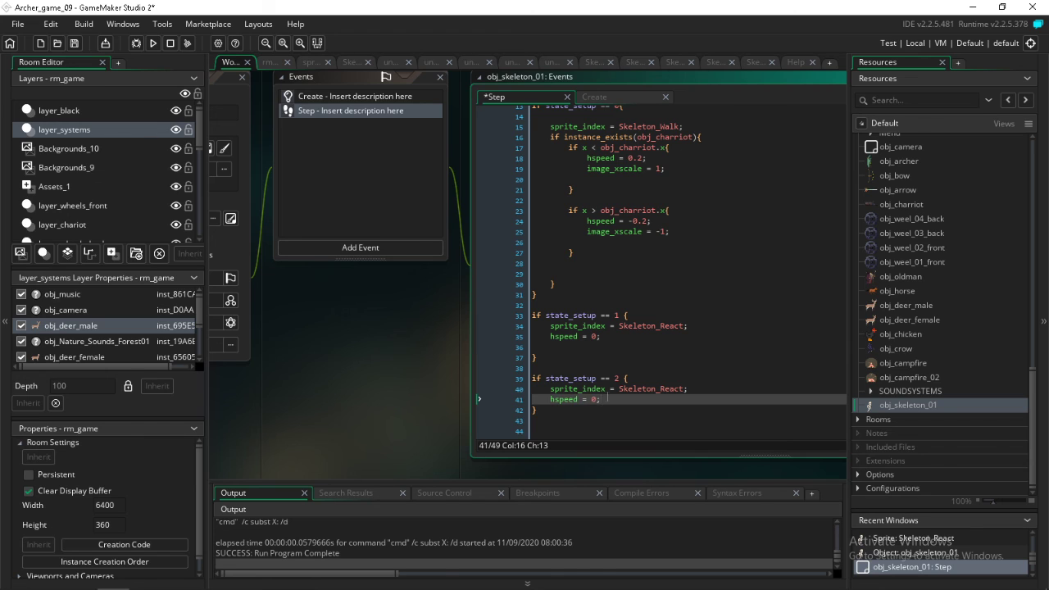
{"action": "key", "text": "Return"}
{"action": "key", "text": "ctrl+v"}
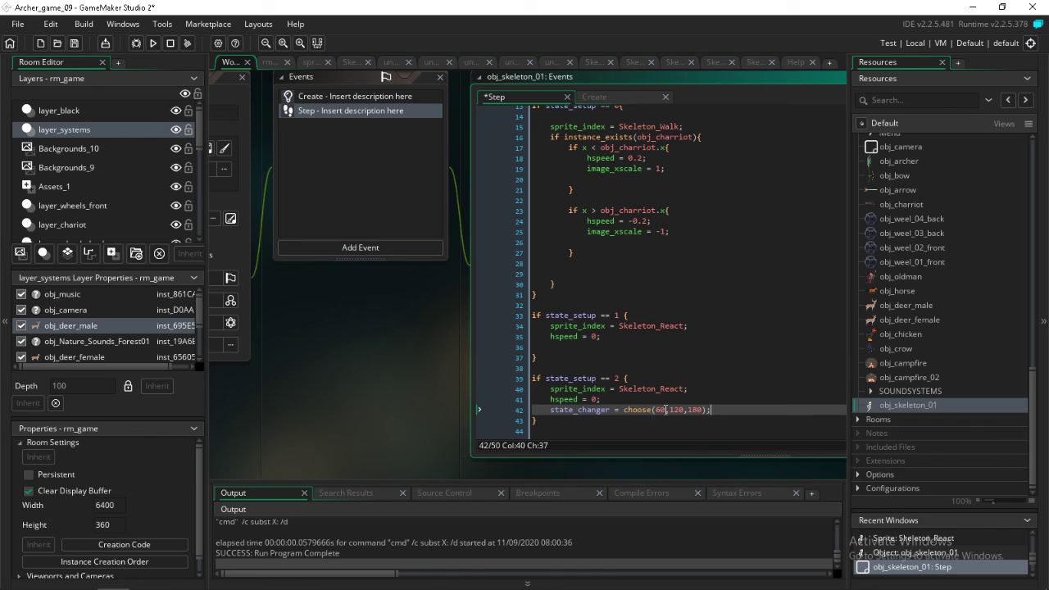
Set state_changer to 30 in the state_setup == 2 block and save the project
{"action": "left_click_drag", "start_coordinate": [708, 410], "coordinate": [624, 415]}
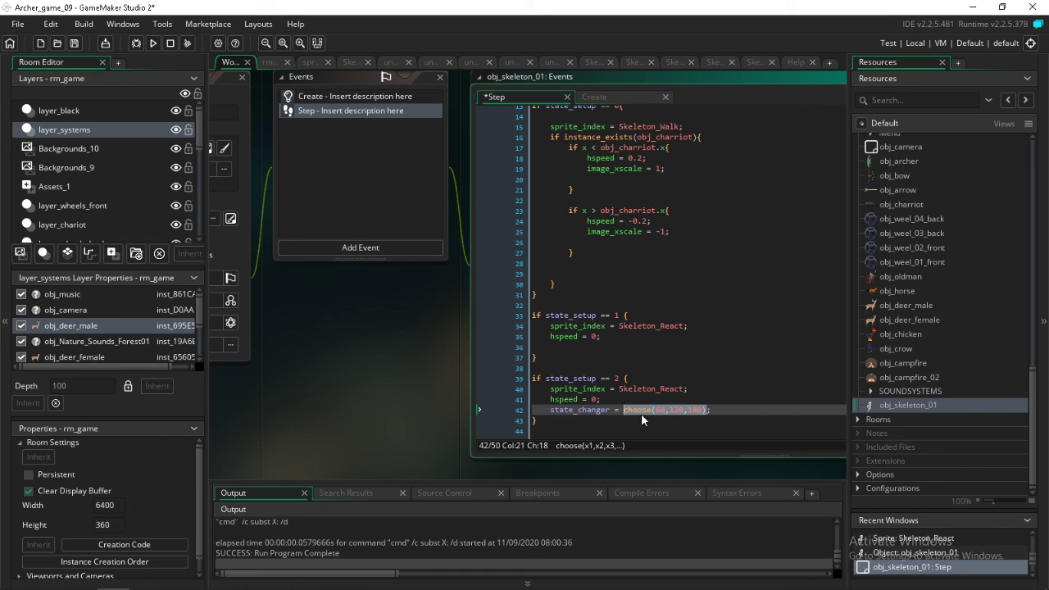
{"action": "type", "text": "30"}
{"action": "left_click", "coordinate": [74, 43]}
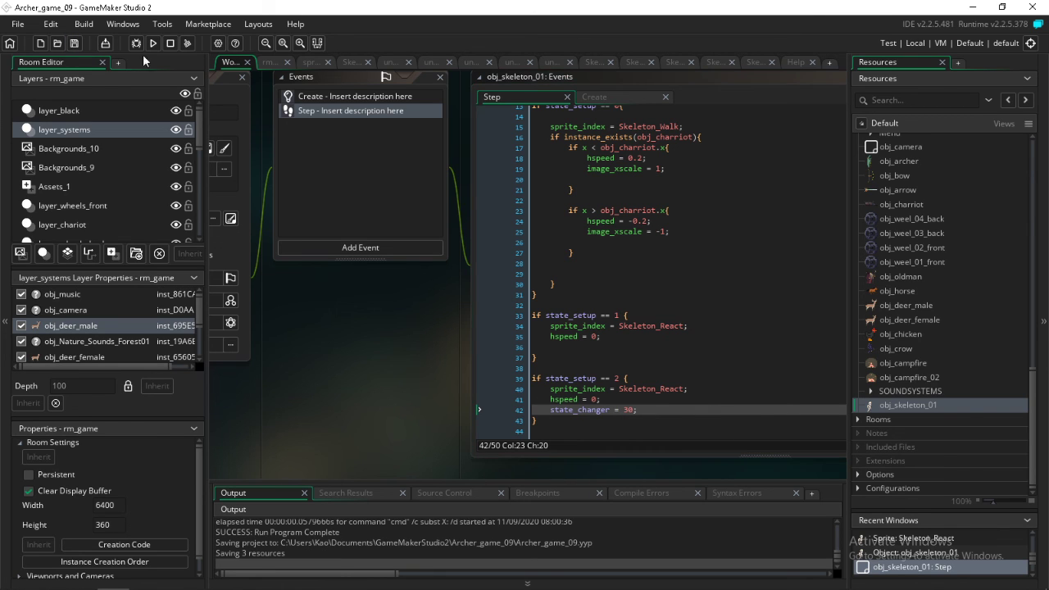
Run the game from its start screen to test the skeleton's react timing, and review the state logic in the Step code
{"action": "left_click", "coordinate": [152, 47]}
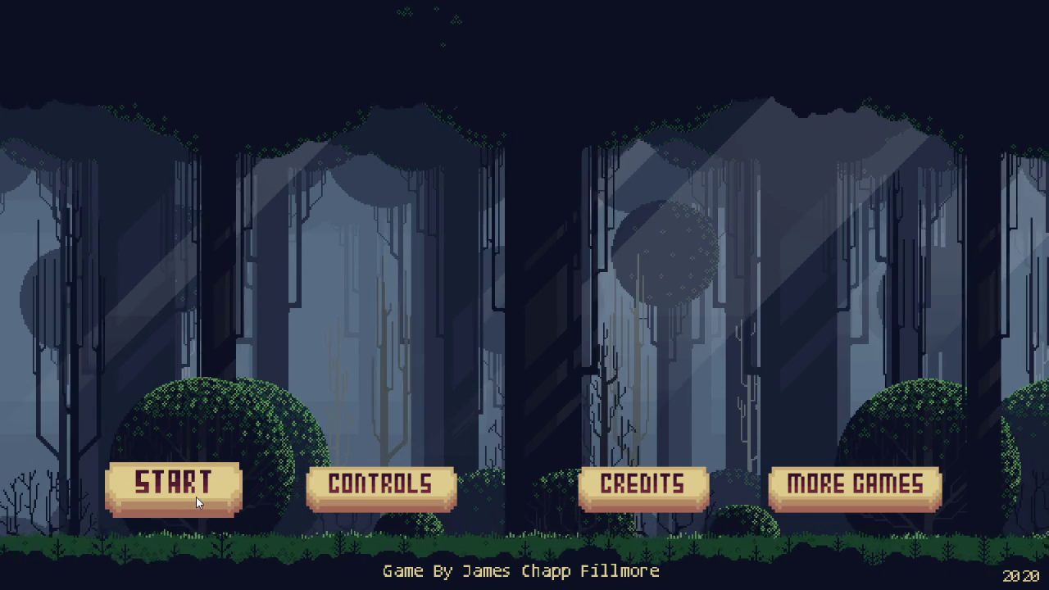
{"action": "left_click", "coordinate": [196, 497]}
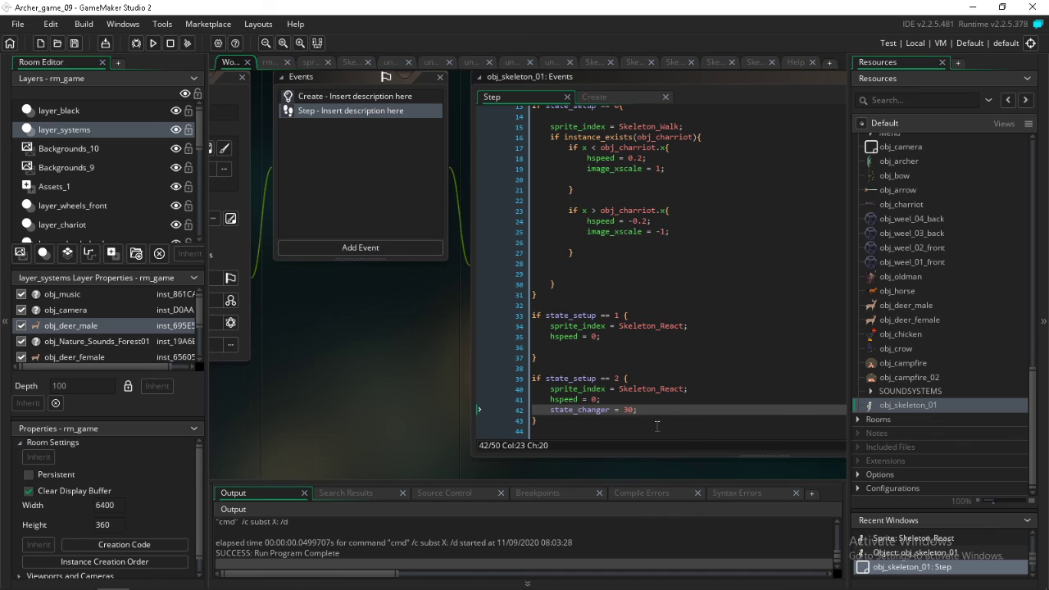
{"action": "scroll", "coordinate": [656, 426], "scroll_direction": "up", "scroll_amount": 4}
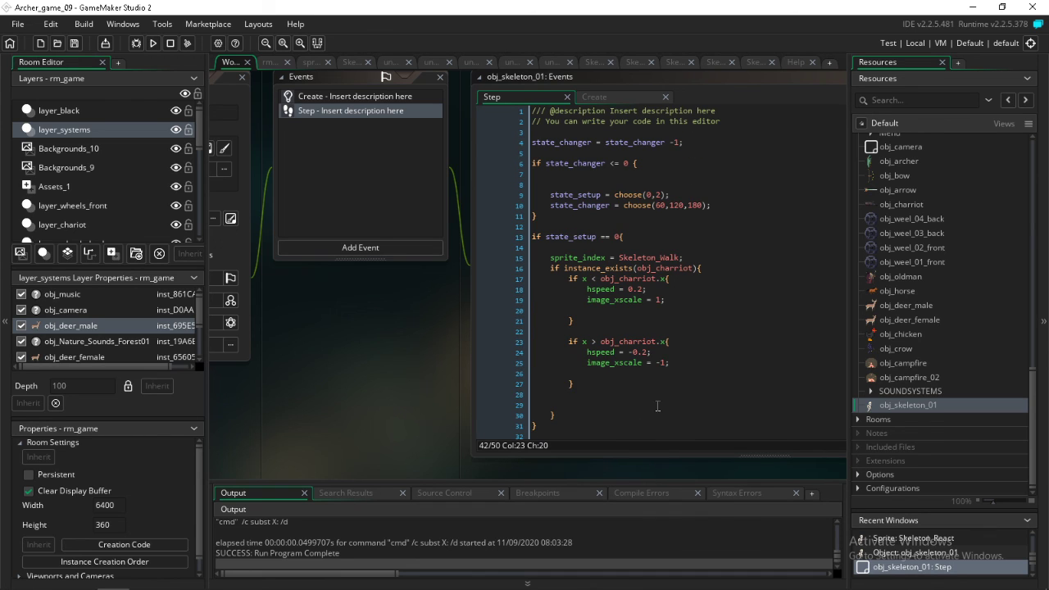
{"action": "scroll", "coordinate": [657, 406], "scroll_direction": "down", "scroll_amount": 4}
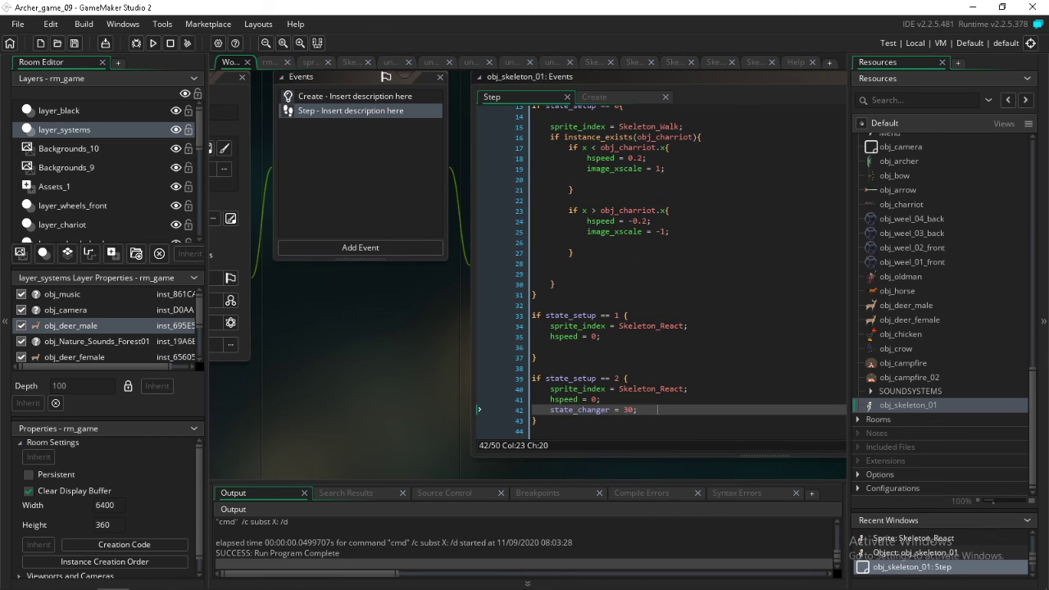
{"action": "scroll", "coordinate": [657, 410], "scroll_direction": "up", "scroll_amount": 4}
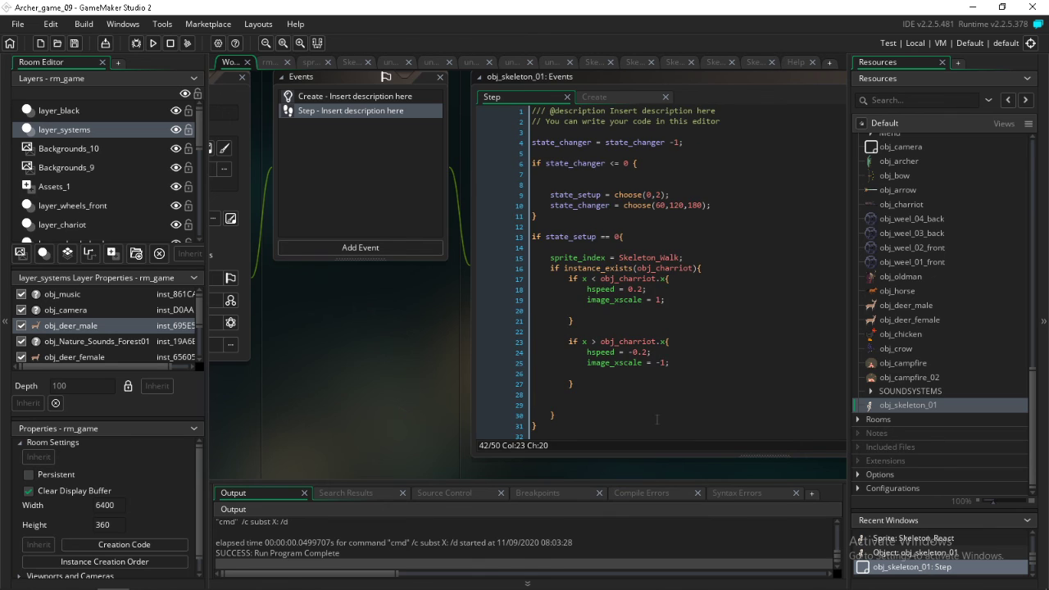
{"action": "scroll", "coordinate": [657, 421], "scroll_direction": "down", "scroll_amount": 5}
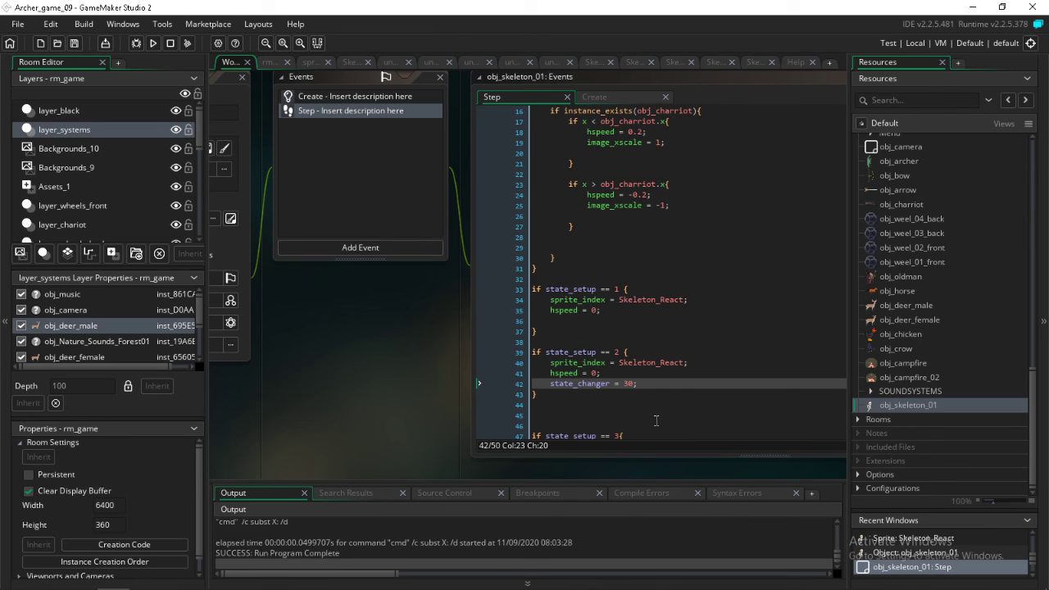
{"action": "scroll", "coordinate": [656, 421], "scroll_direction": "up", "scroll_amount": 5}
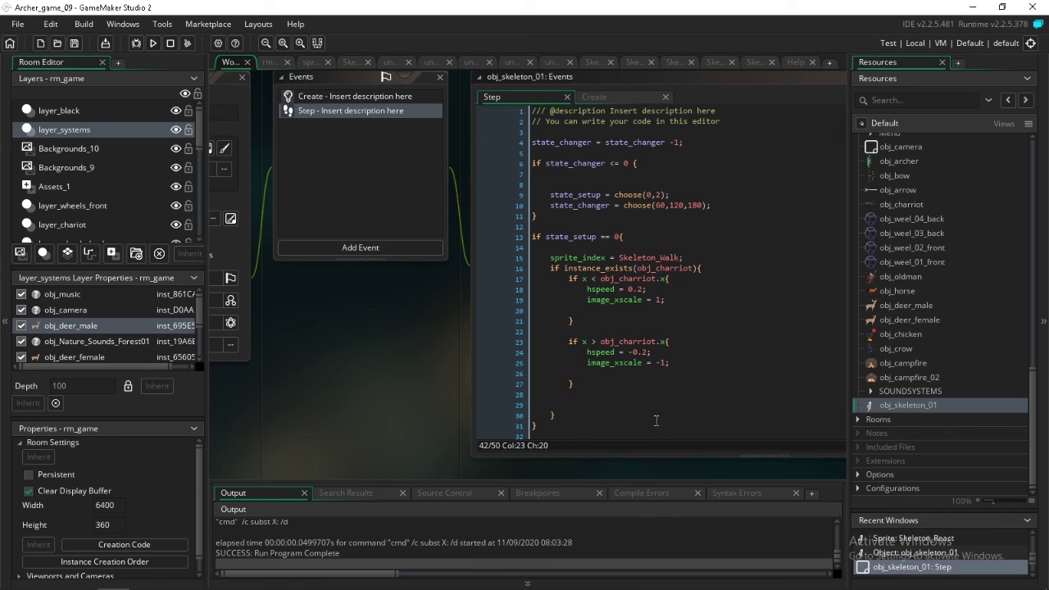
{"action": "scroll", "coordinate": [656, 420], "scroll_direction": "down", "scroll_amount": 4}
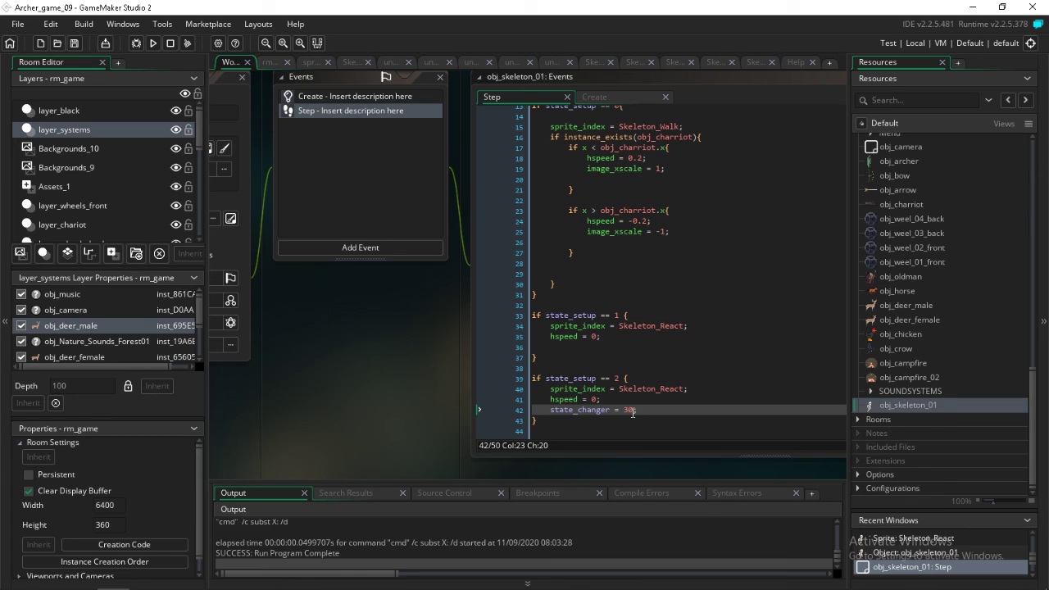
Replace the state_changer line in the state_setup == 2 block with if image_index <=3 image_index =3;
{"action": "left_click_drag", "start_coordinate": [635, 412], "coordinate": [560, 416]}
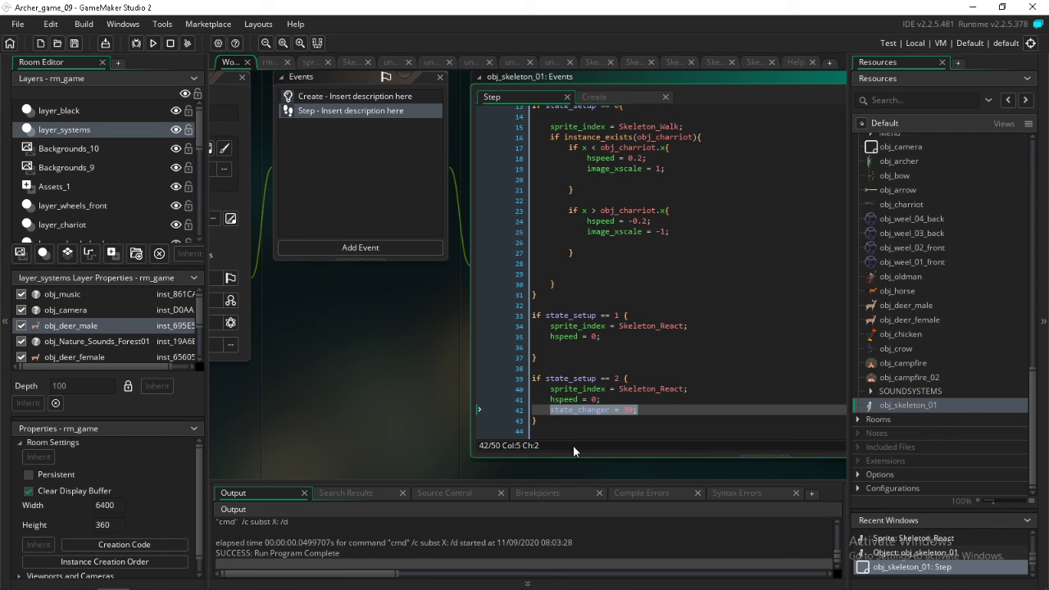
{"action": "type", "text": "if"}
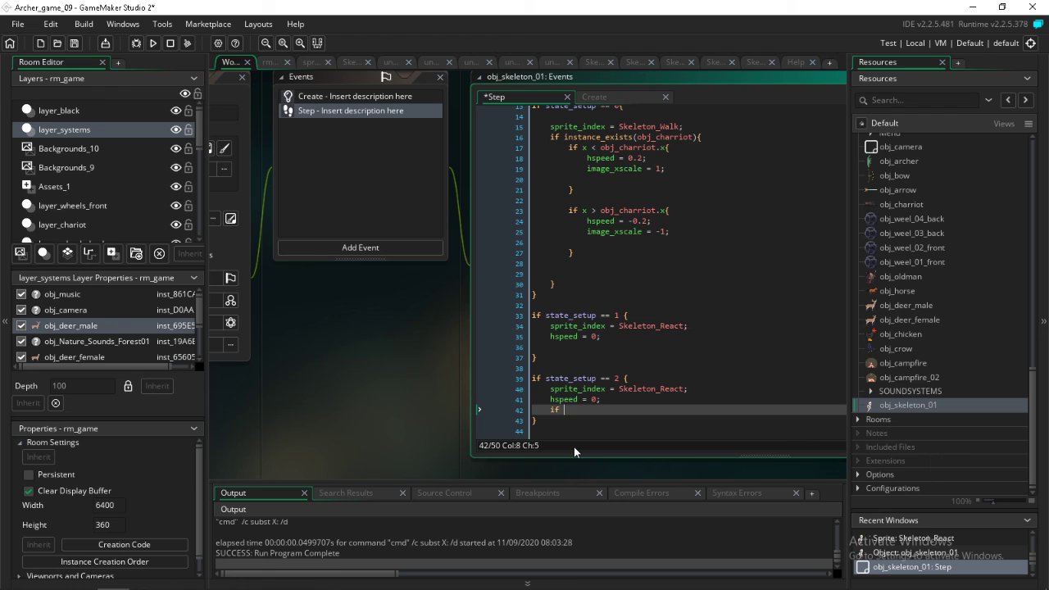
{"action": "type", "text": " image_index <=3 image_index =3;"}
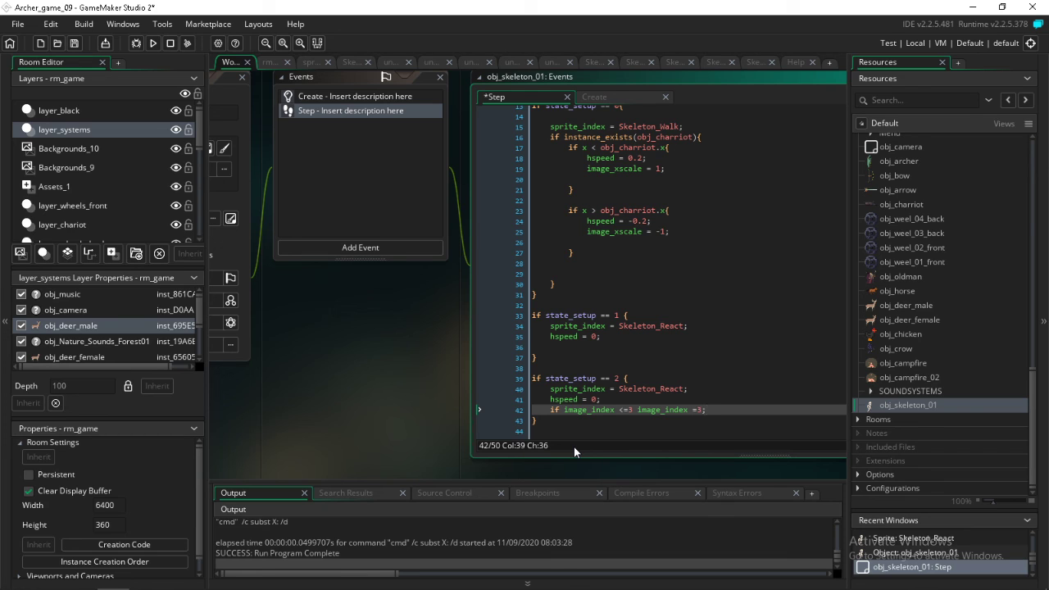
Run the game from its start screen to test the skeleton's image_index condition, and return to the Step code
{"action": "left_click", "coordinate": [153, 43]}
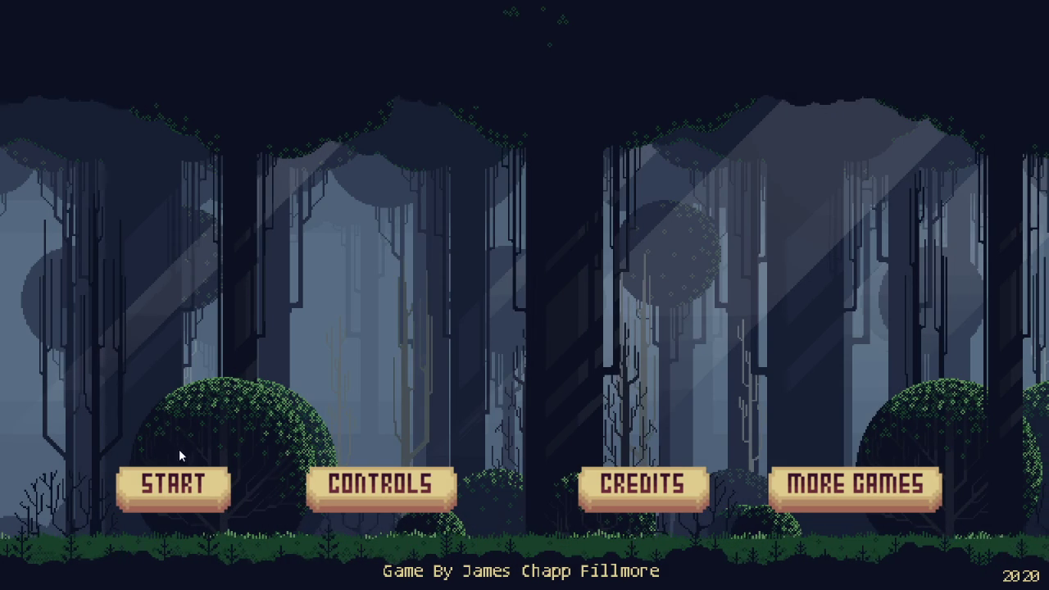
{"action": "left_click", "coordinate": [183, 480]}
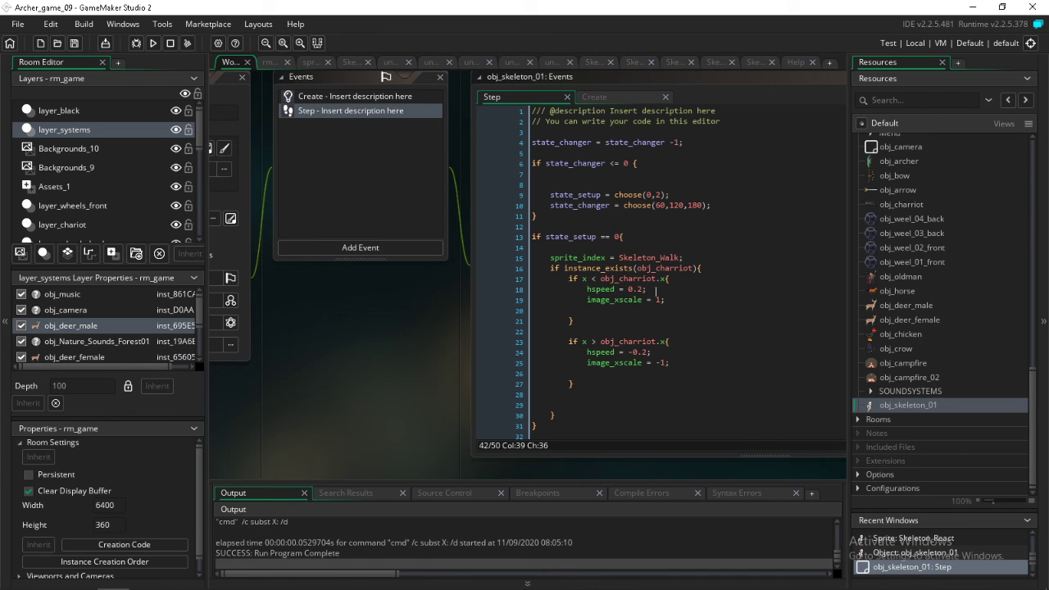
{"action": "middle_click_drag", "start_coordinate": [393, 344], "coordinate": [490, 423]}
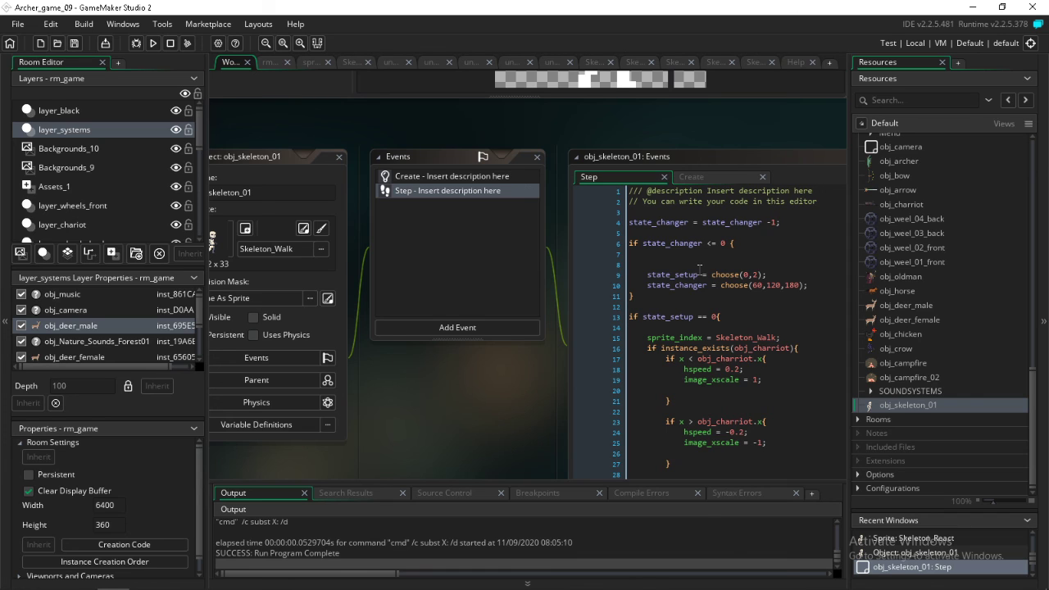
Open obj_arrow and add a collision event with obj_skeleton_01, ready for code on line 3
{"action": "left_click", "coordinate": [900, 195]}
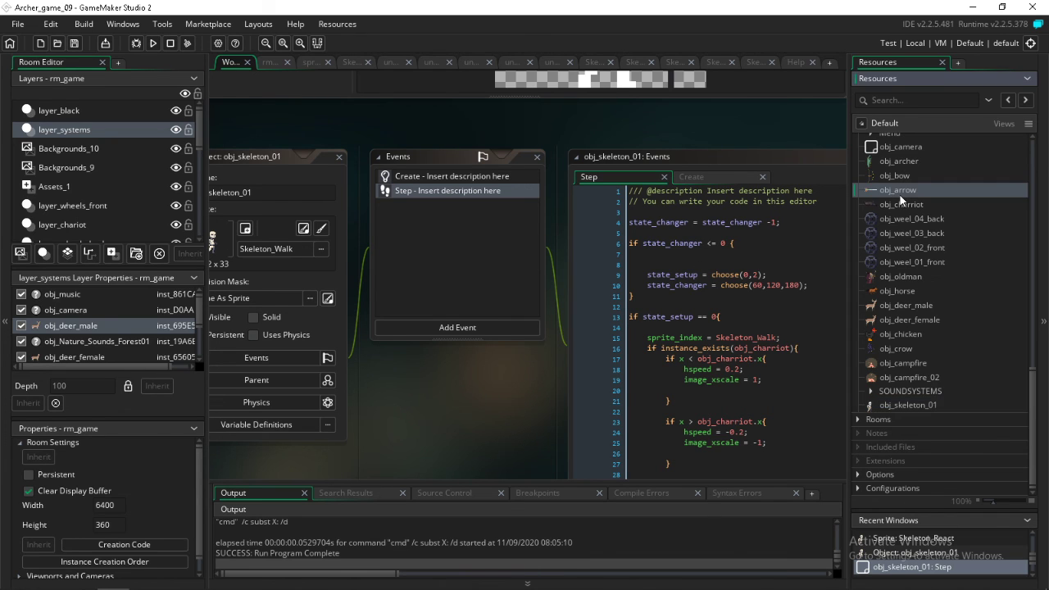
{"action": "double_click", "coordinate": [900, 194]}
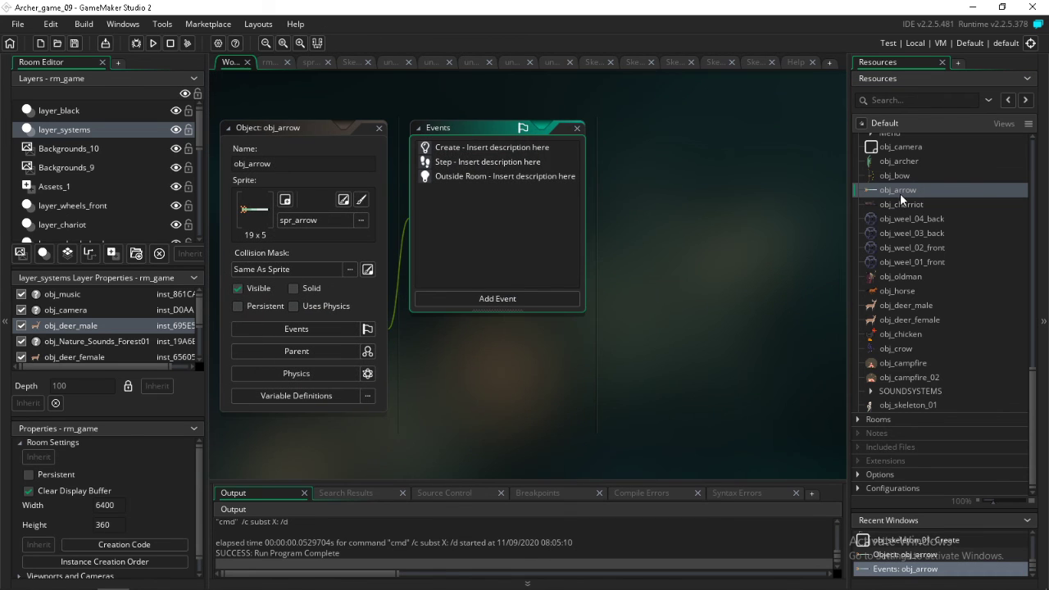
{"action": "left_click_drag", "start_coordinate": [909, 404], "coordinate": [522, 244]}
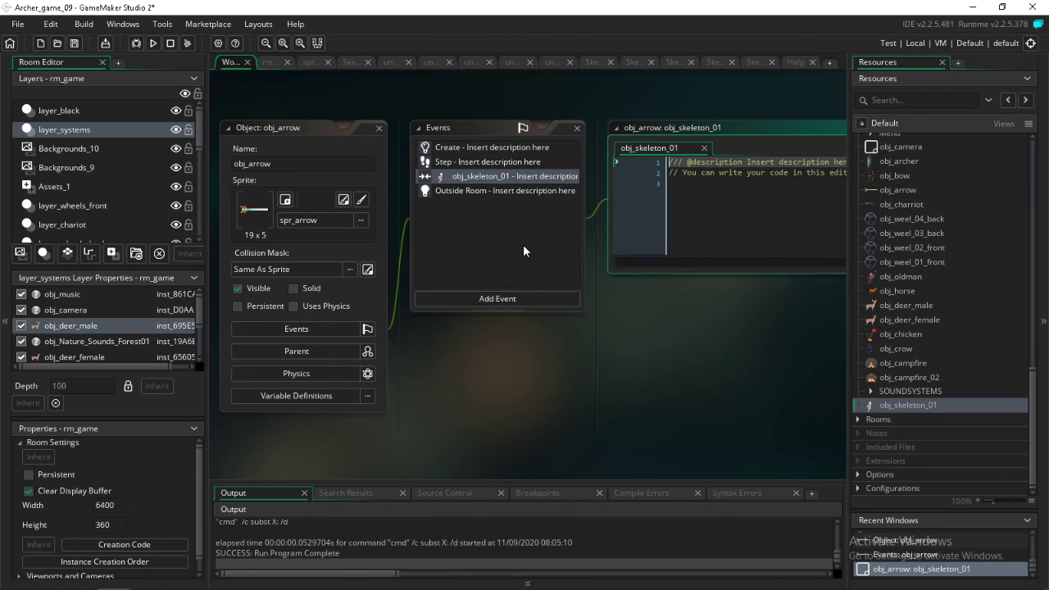
{"action": "left_click", "coordinate": [712, 199]}
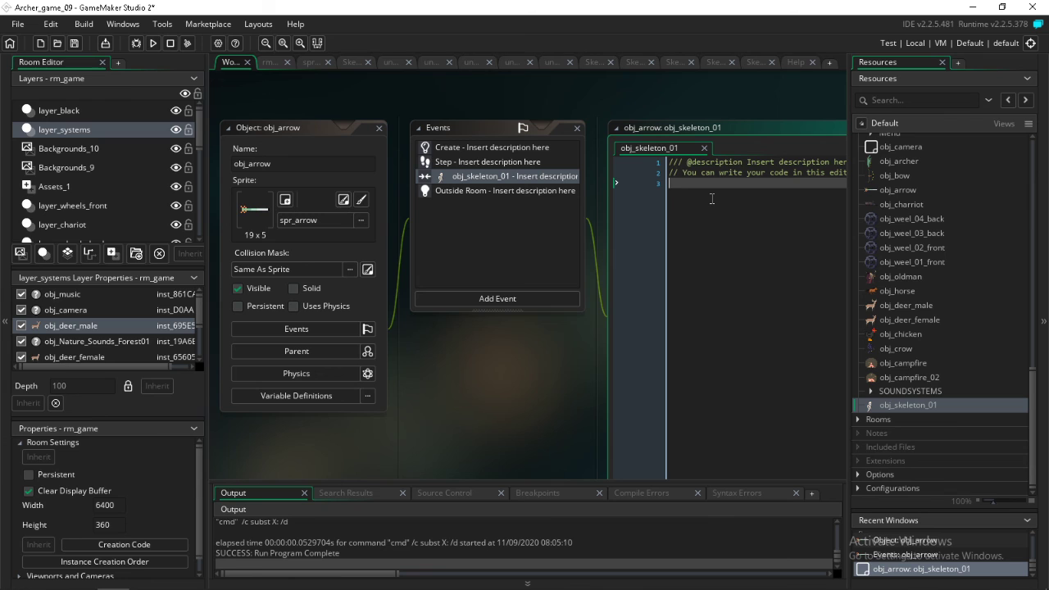
Add the line instance_destroy(other); to obj_arrow's collision event with obj_skeleton_01
{"action": "type", "text": "instance_"}
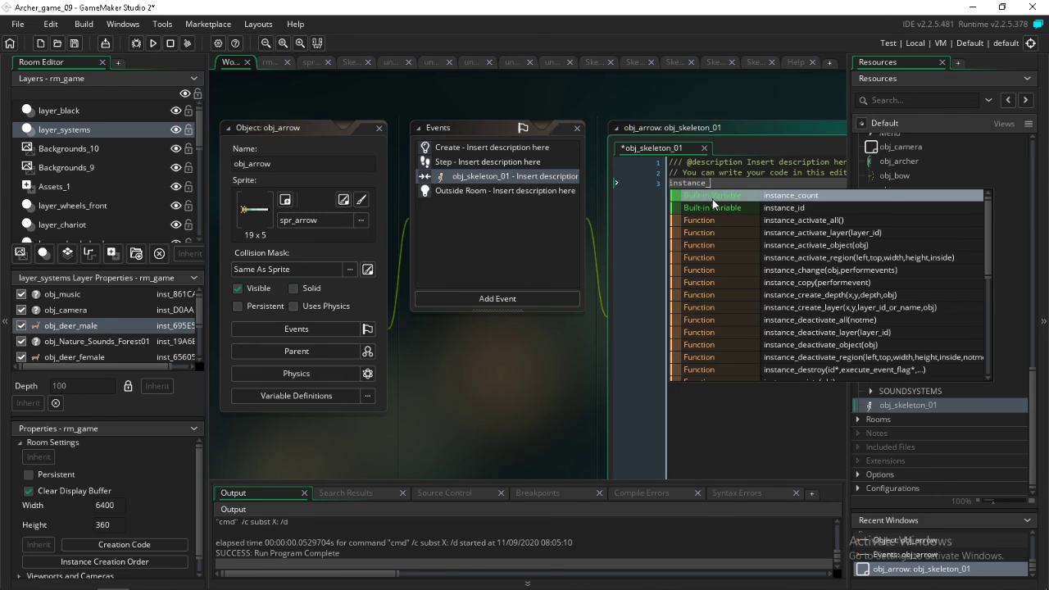
{"action": "type", "text": "des"}
{"action": "key", "text": "Return"}
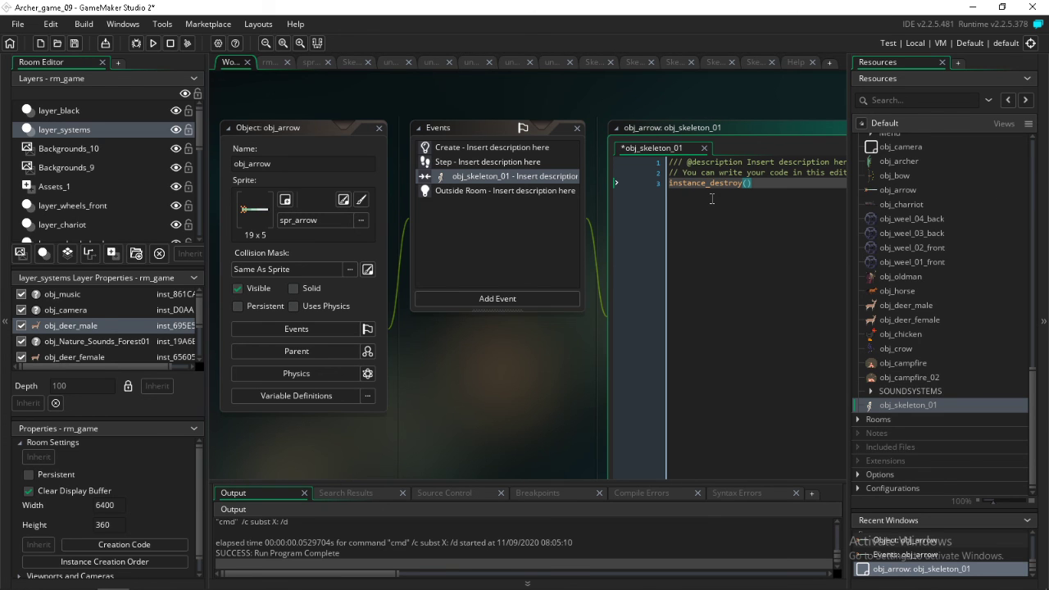
{"action": "type", "text": "other"}
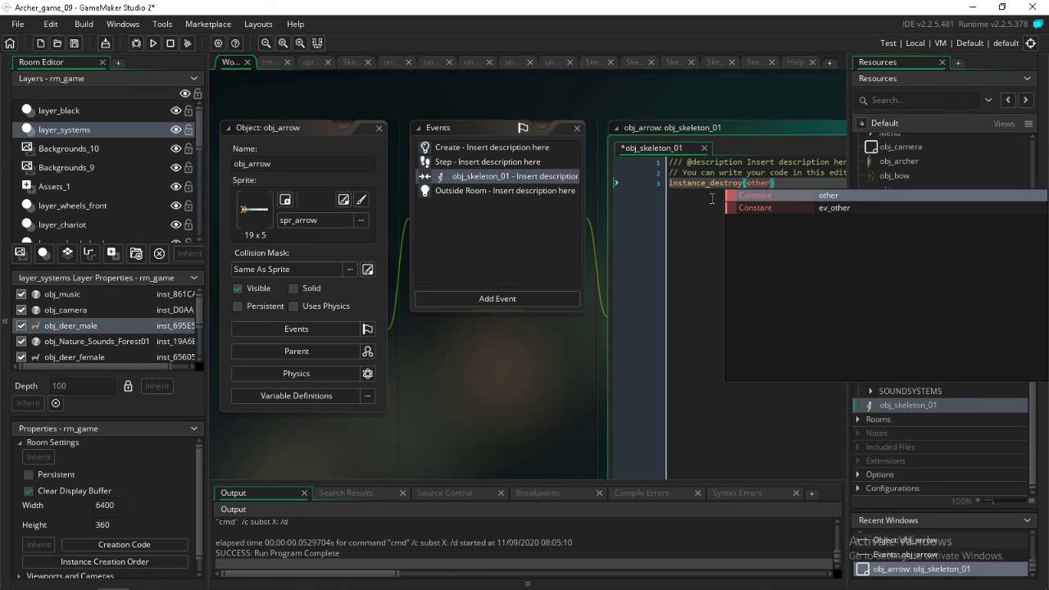
{"action": "key", "text": "Right"}
{"action": "type", "text": ";"}
{"action": "key", "text": "Return"}
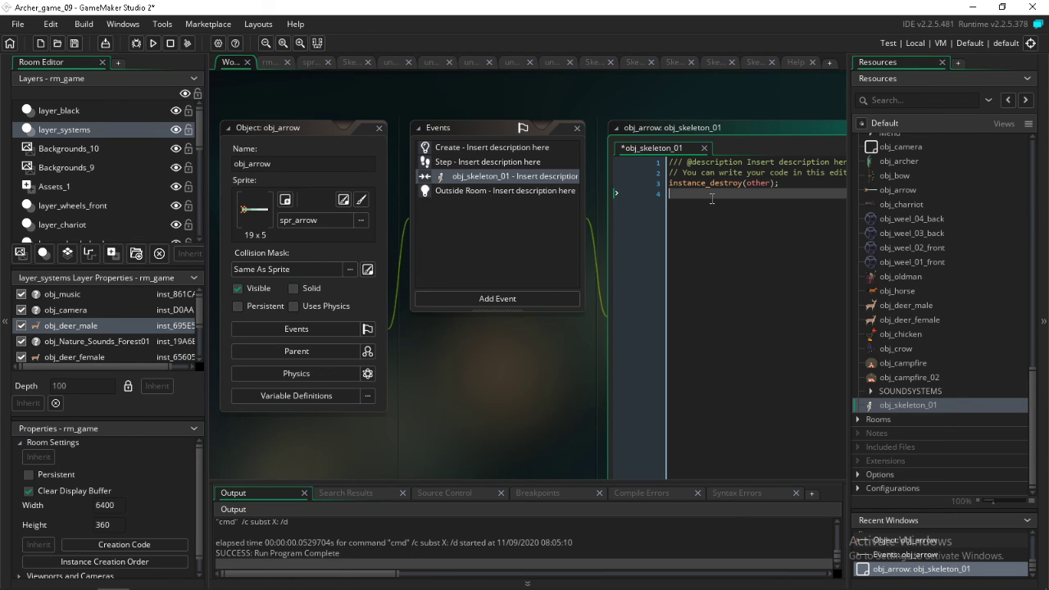
Begin an instance_create_layer call on the following line with other.x and other.y as its position arguments
{"action": "type", "text": "instance_s"}
{"action": "type", "text": "re"}
{"action": "key", "text": "Return"}
{"action": "key", "text": "BackSpace"}
{"action": "key", "text": "BackSpace"}
{"action": "key", "text": "BackSpace"}
{"action": "key", "text": "BackSpace"}
{"action": "key", "text": "BackSpace"}
{"action": "key", "text": "BackSpace"}
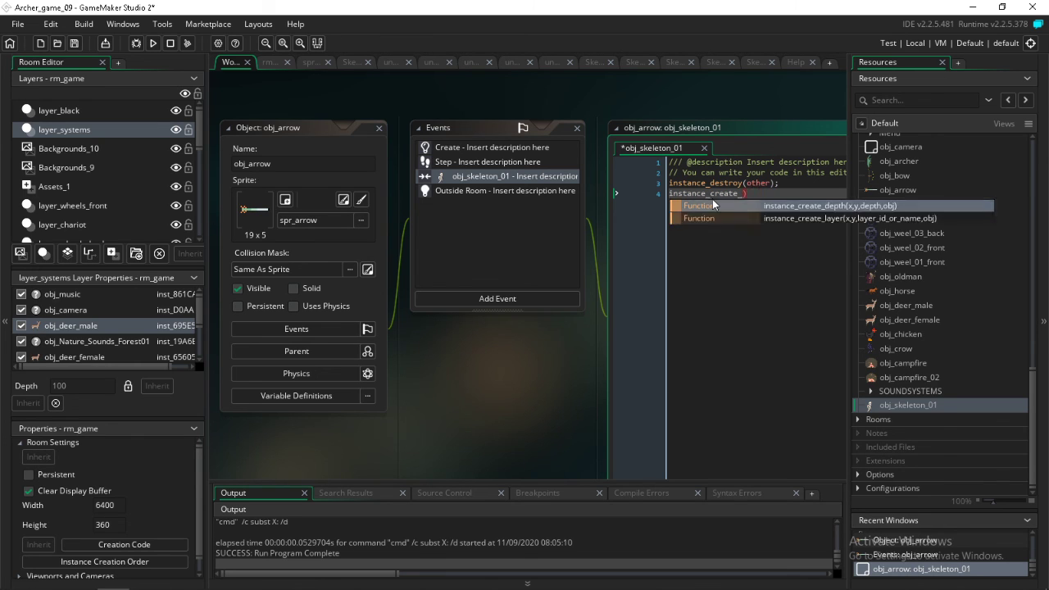
{"action": "key", "text": "Down"}
{"action": "key", "text": "Return"}
{"action": "type", "text": "other."}
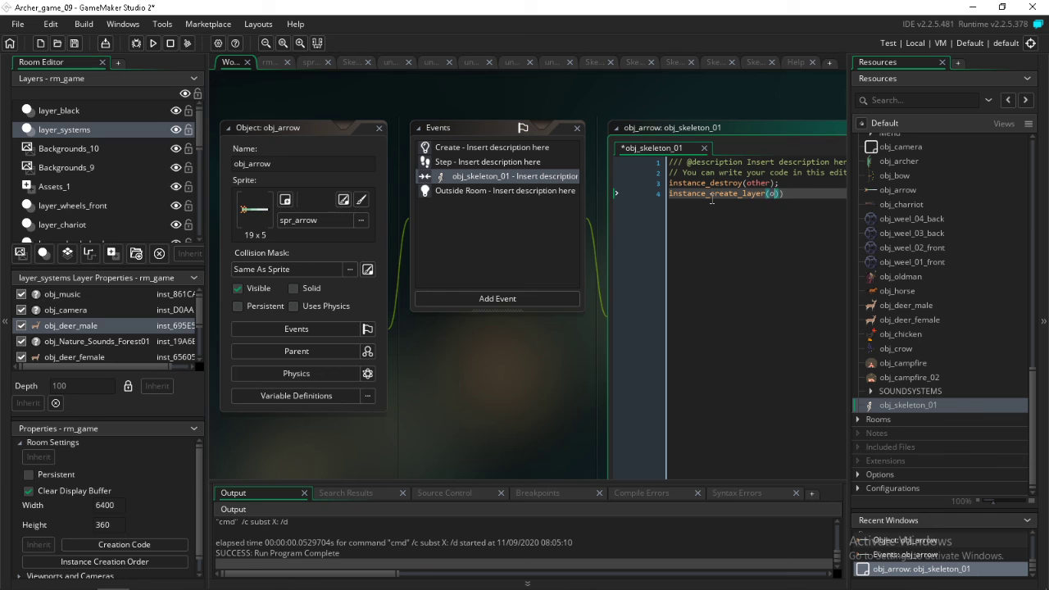
{"action": "type", "text": "x,other.y,"}
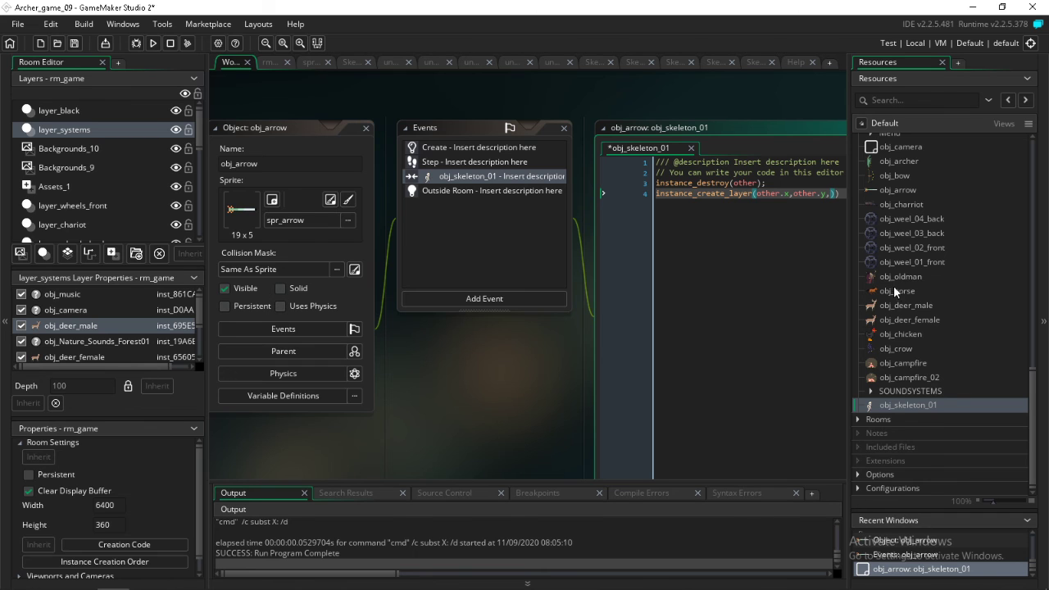
Create a new object below obj_skeleton_01 and name it obj_skeleton_01_dead
{"action": "right_click", "coordinate": [897, 406]}
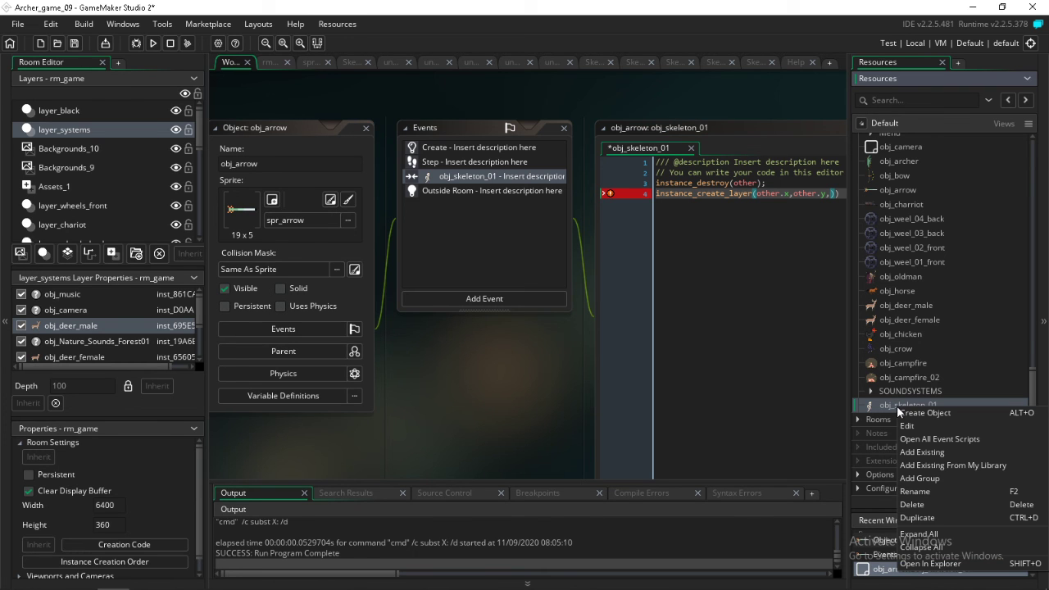
{"action": "left_click", "coordinate": [923, 413]}
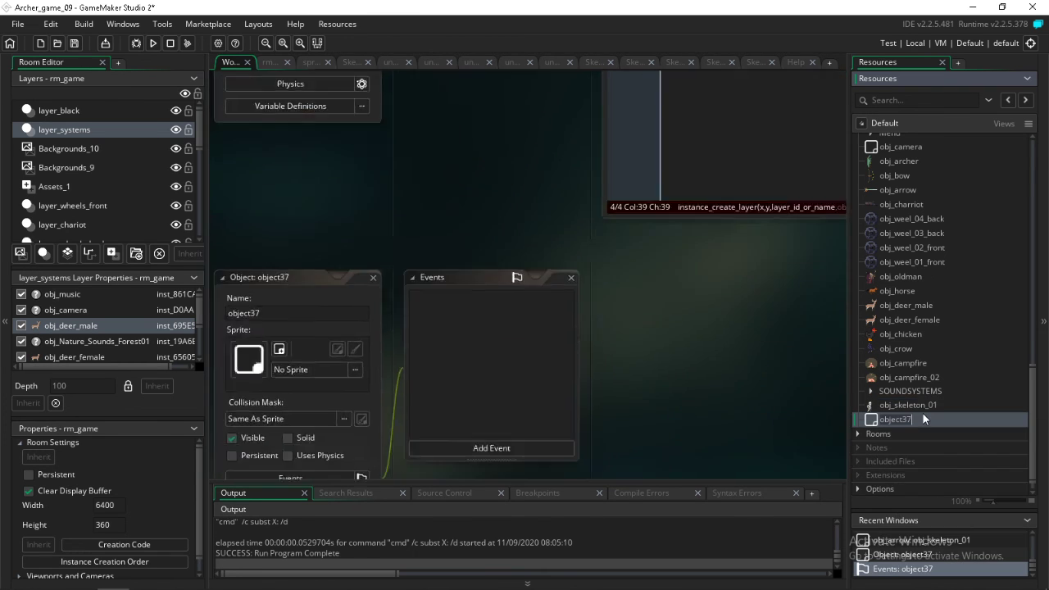
{"action": "type", "text": "obj_skeleton"}
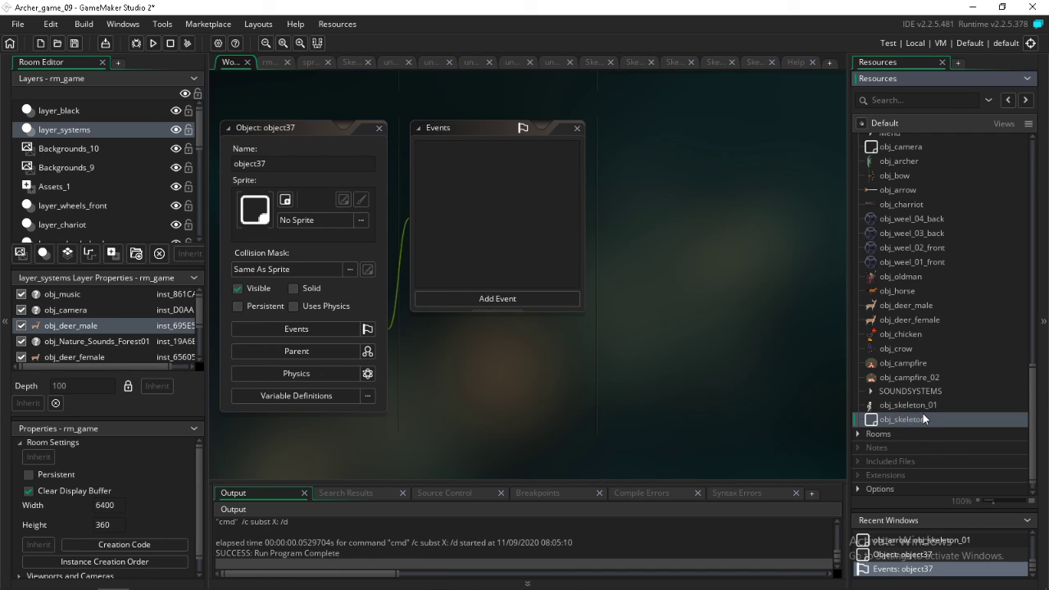
{"action": "type", "text": "_01_dead"}
{"action": "key", "text": "Return"}
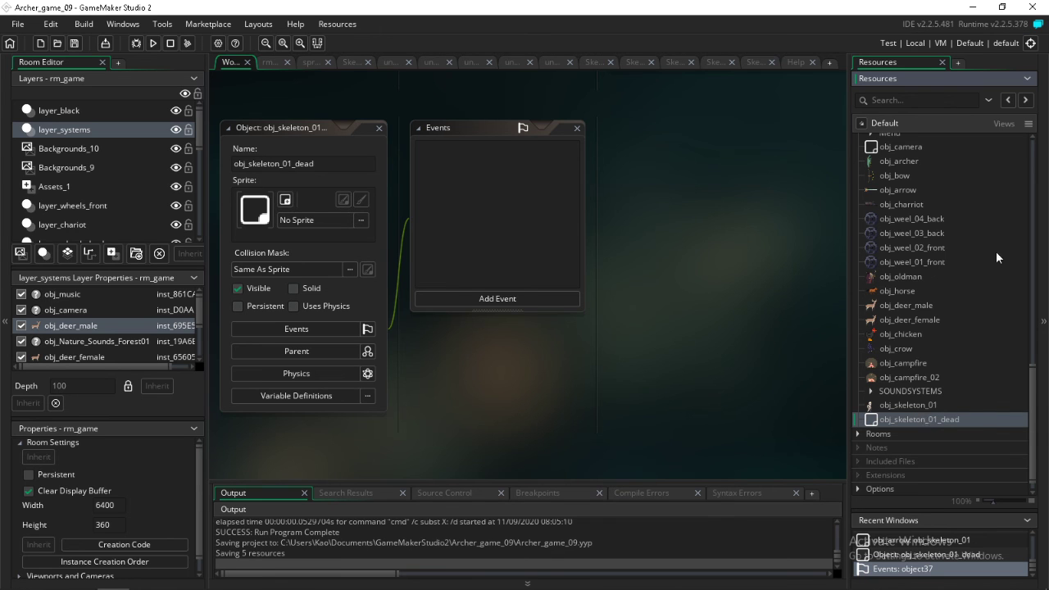
Assign the Skeleton_Dead sprite from the Skeleton_01 group to obj_skeleton_01_dead
{"action": "scroll", "coordinate": [945, 322], "scroll_direction": "up", "scroll_amount": 10}
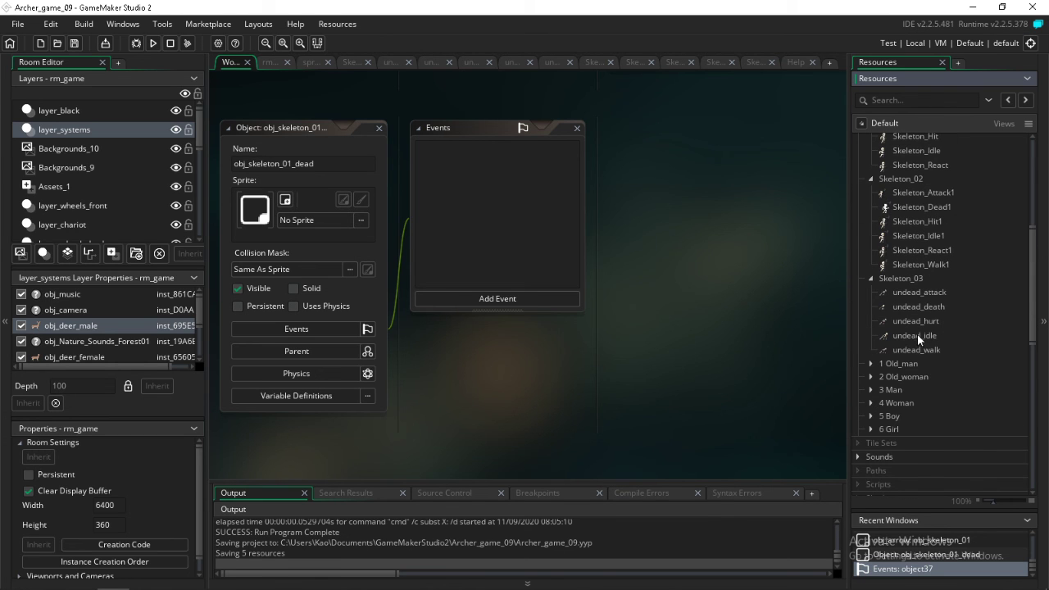
{"action": "scroll", "coordinate": [909, 249], "scroll_direction": "up", "scroll_amount": 2}
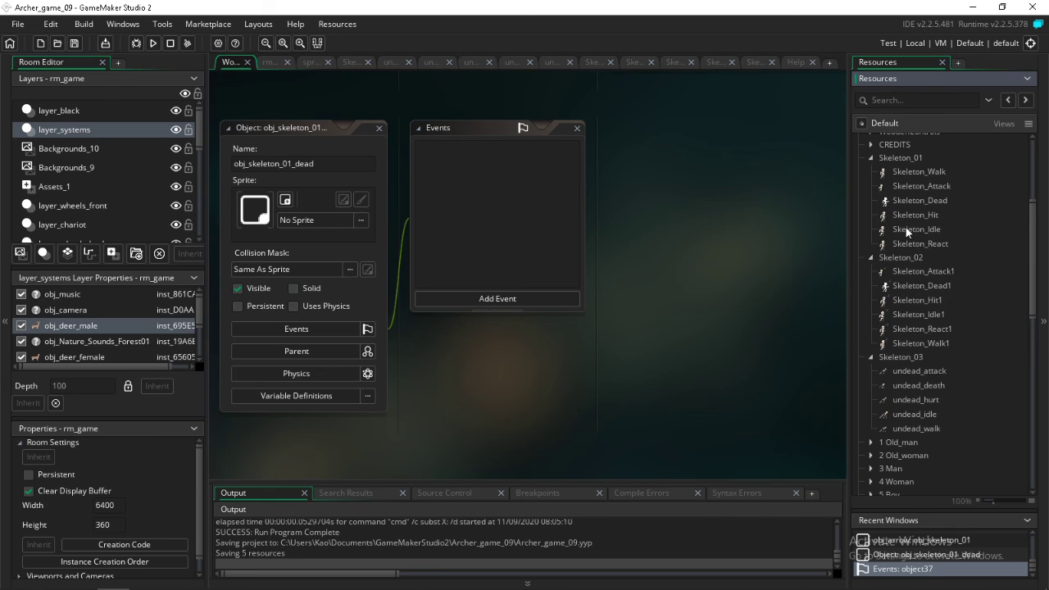
{"action": "left_click", "coordinate": [918, 205]}
{"action": "left_click_drag", "start_coordinate": [586, 203], "coordinate": [304, 206]}
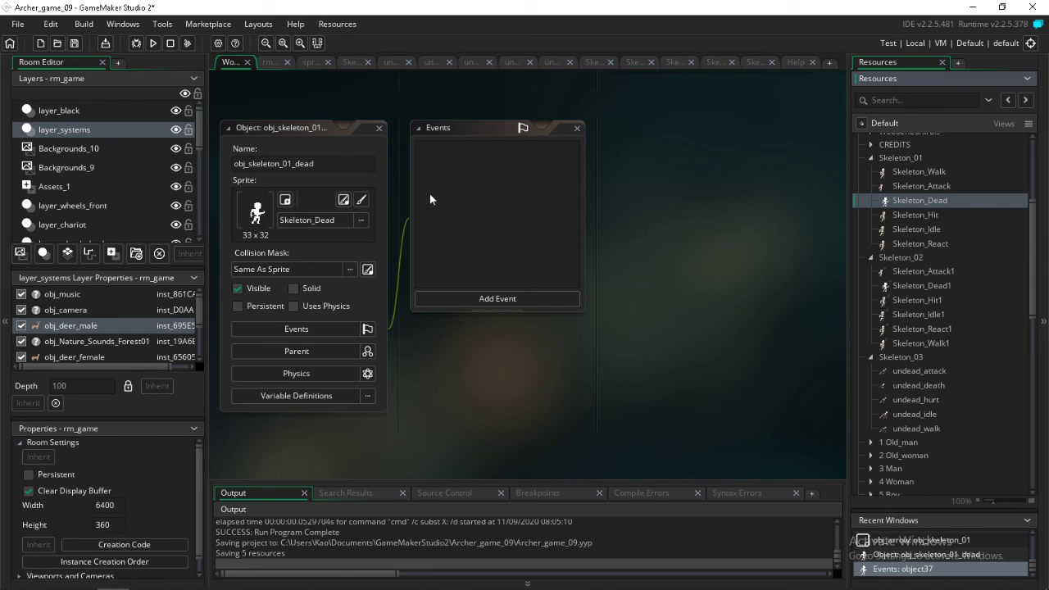
{"action": "scroll", "coordinate": [932, 441], "scroll_direction": "down", "scroll_amount": 3}
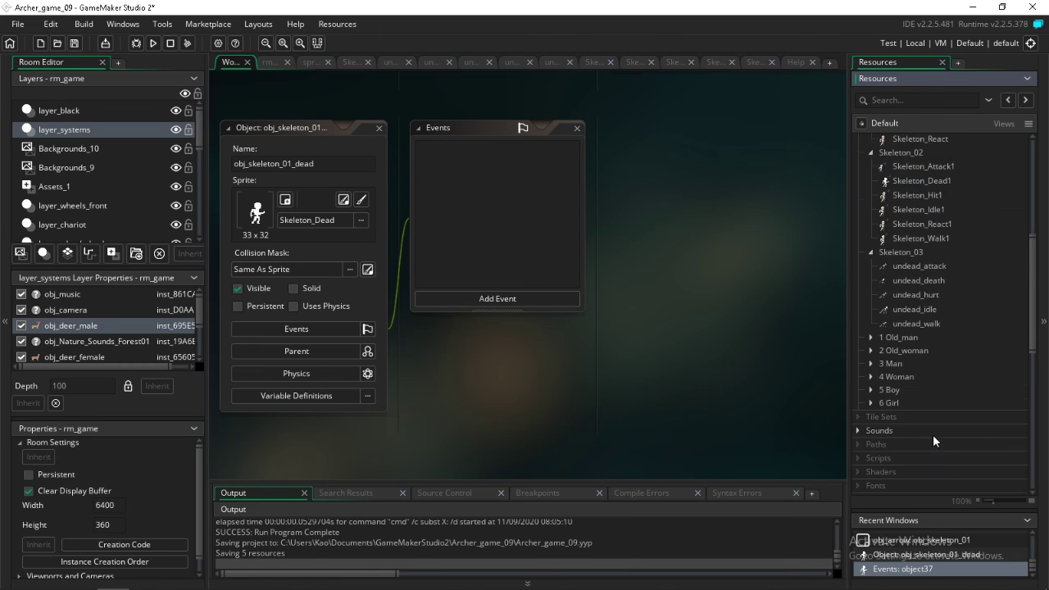
{"action": "scroll", "coordinate": [934, 402], "scroll_direction": "down", "scroll_amount": 3}
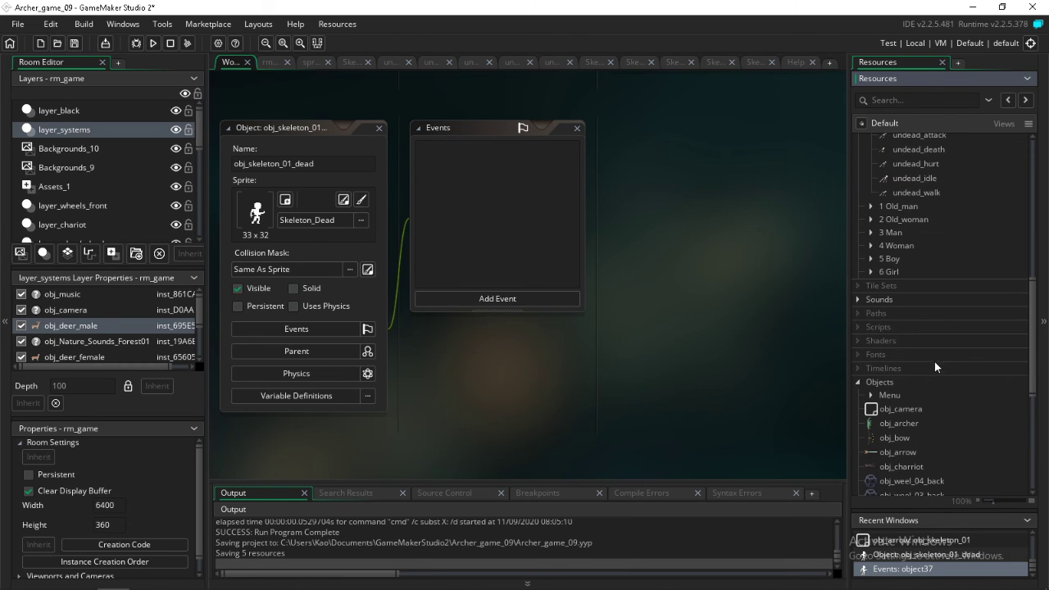
{"action": "scroll", "coordinate": [935, 365], "scroll_direction": "down", "scroll_amount": 3}
{"action": "scroll", "coordinate": [916, 258], "scroll_direction": "up", "scroll_amount": 6}
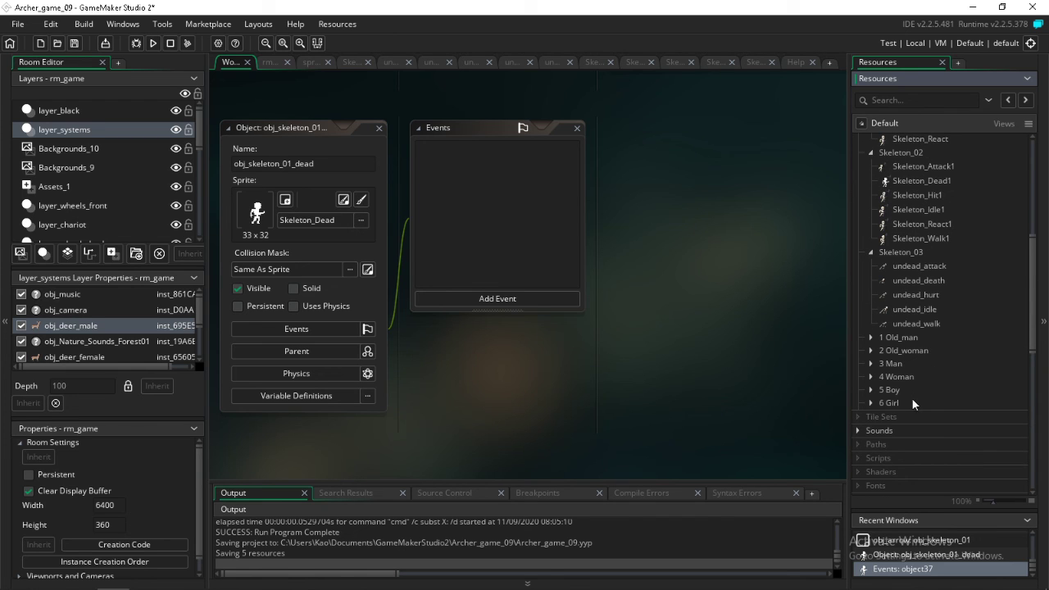
{"action": "scroll", "coordinate": [950, 434], "scroll_direction": "down", "scroll_amount": 5}
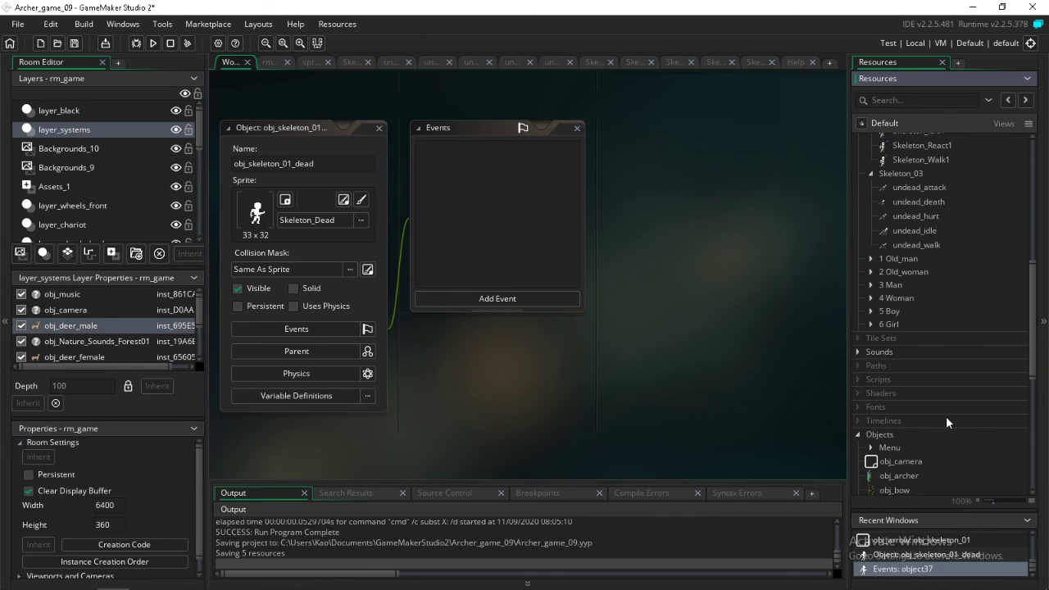
Switch to the YouTube lecture in Chrome, and toggle the Mic/Aux mute in OBS
{"action": "mouse_move", "coordinate": [210, 583]}
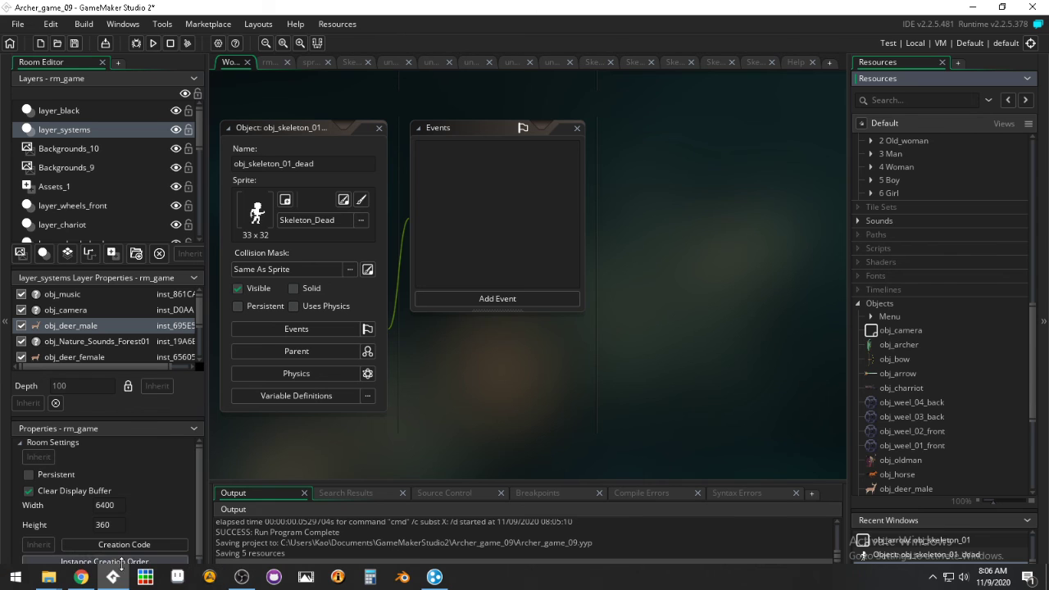
{"action": "left_click", "coordinate": [82, 579]}
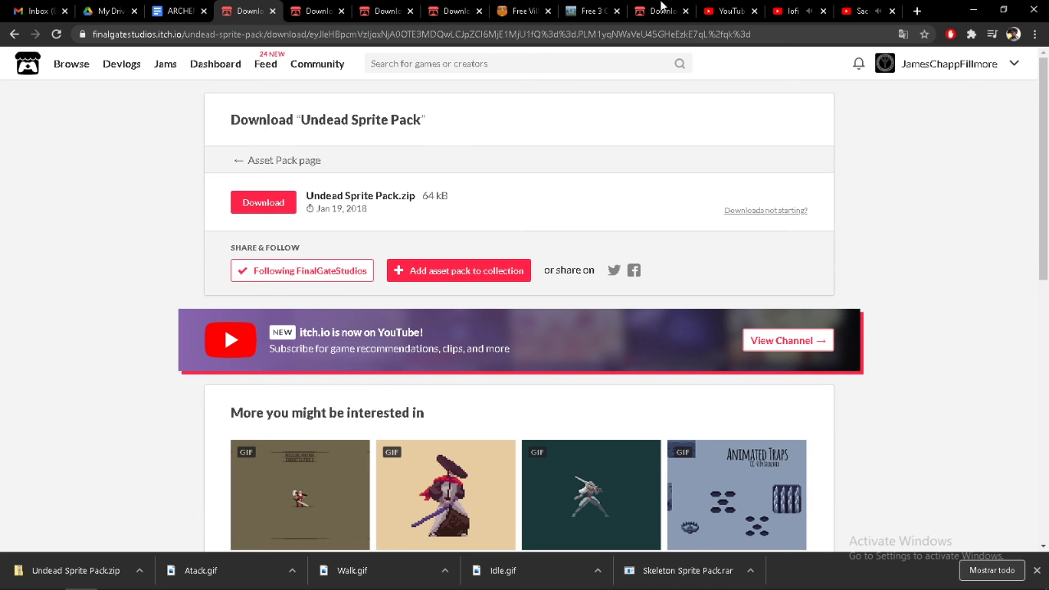
{"action": "left_click", "coordinate": [858, 12]}
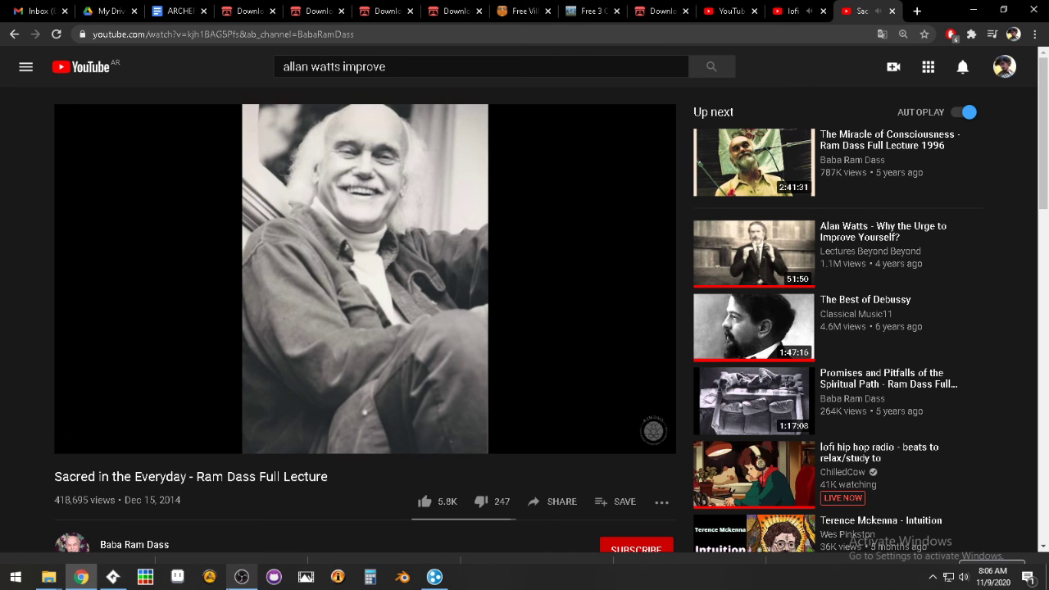
{"action": "left_click", "coordinate": [238, 578]}
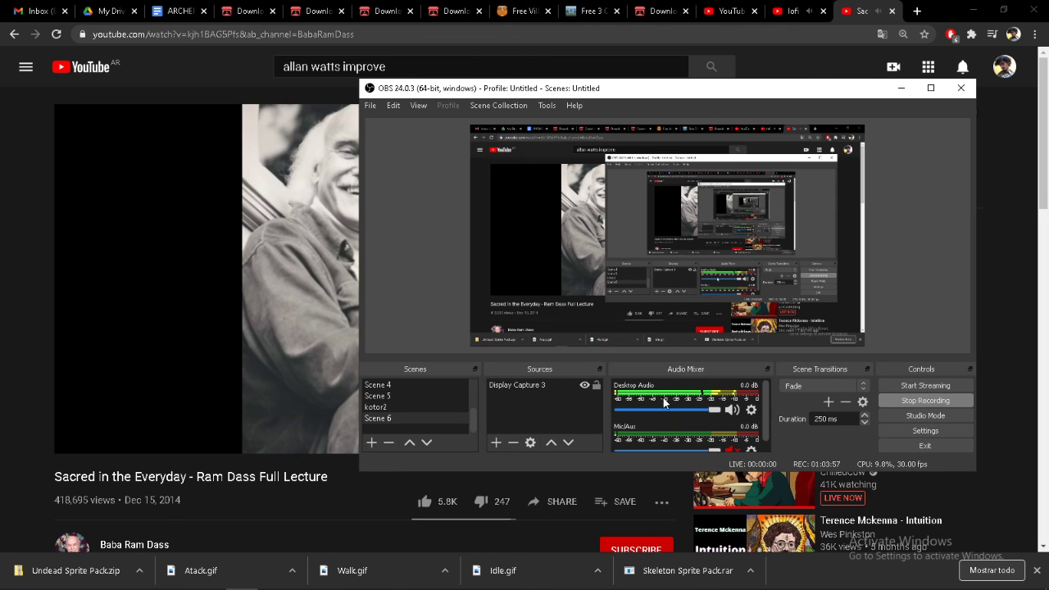
{"action": "left_click", "coordinate": [729, 451]}
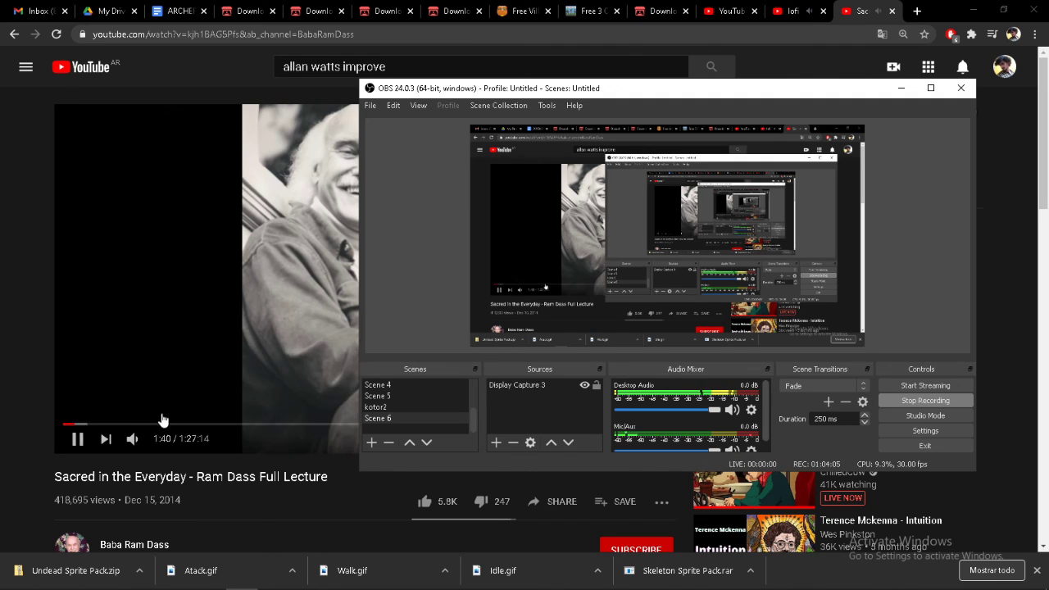
Mute the lecture video playing on YouTube and switch back to GameMaker Studio 2
{"action": "left_click_drag", "start_coordinate": [159, 440], "coordinate": [147, 440]}
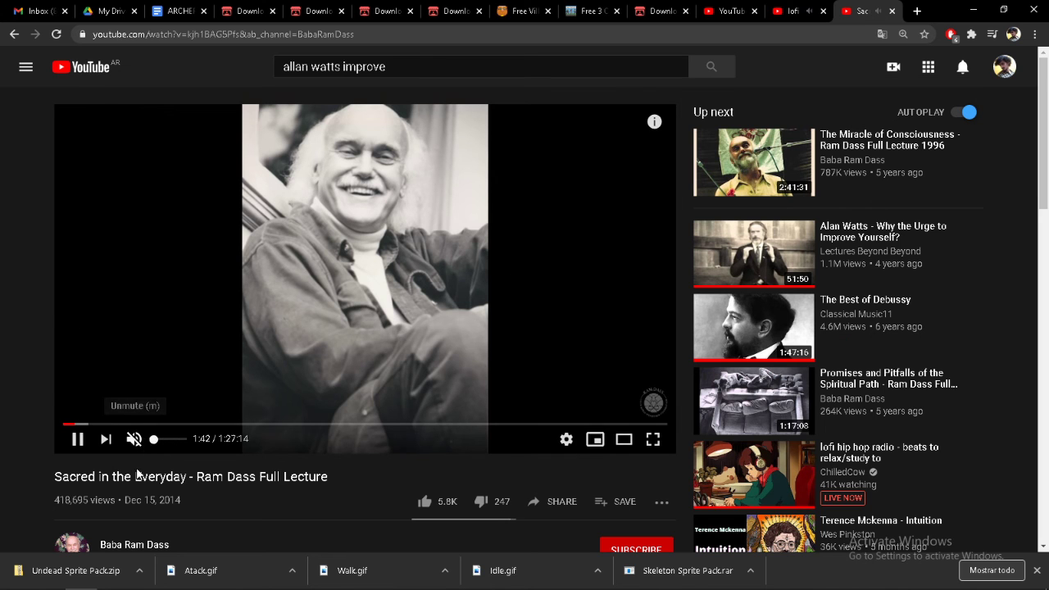
{"action": "mouse_move", "coordinate": [306, 585]}
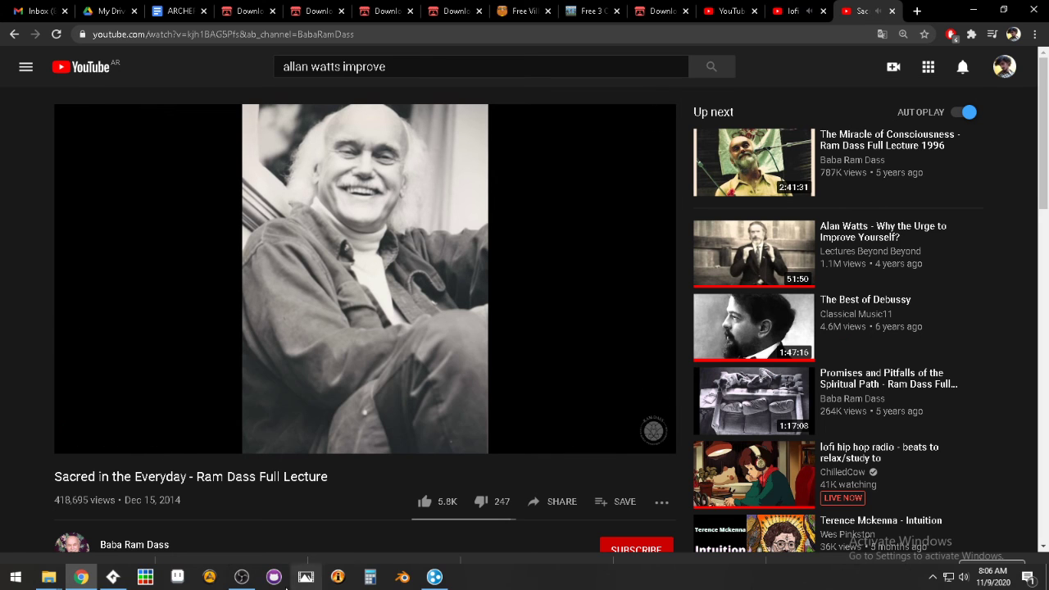
{"action": "left_click", "coordinate": [91, 579]}
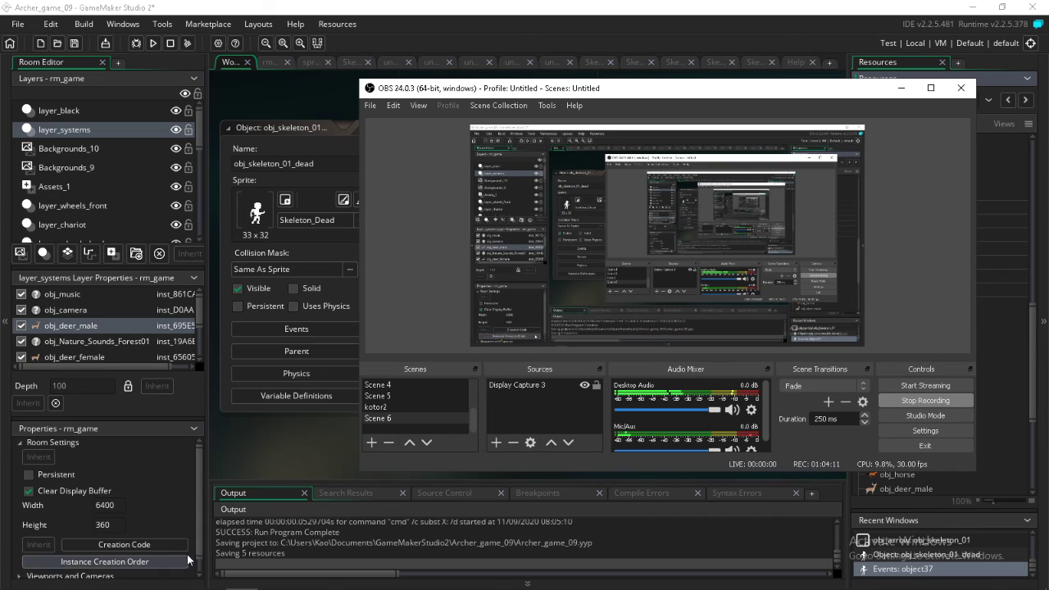